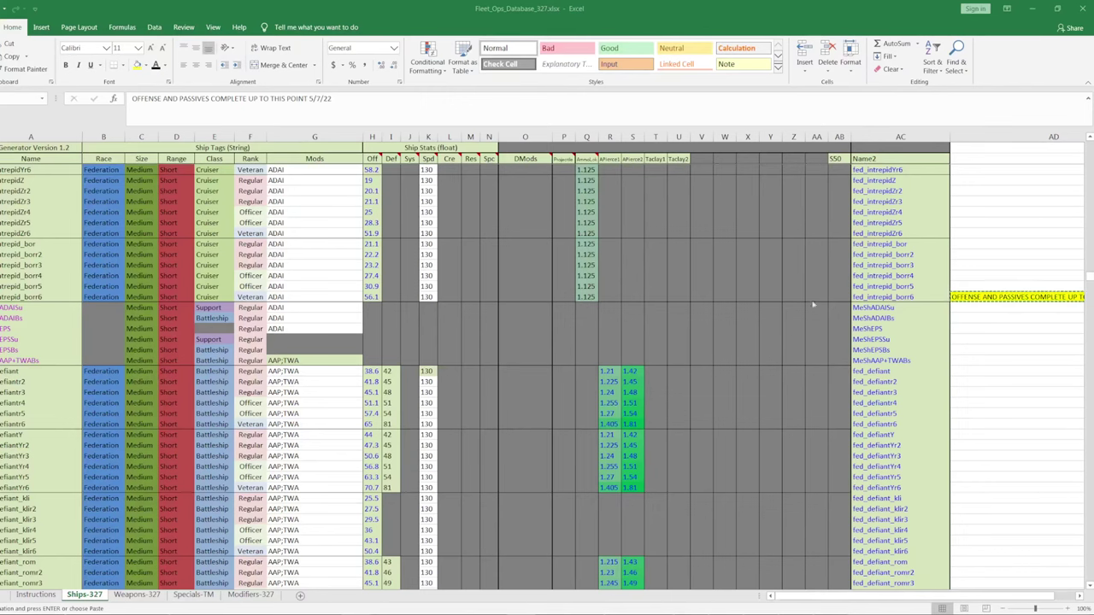
- Look through the Ships-327 rows up to the first small ships and inspect the AFierce2 formula of a fed_newton_kli variant
left_click(471, 265)
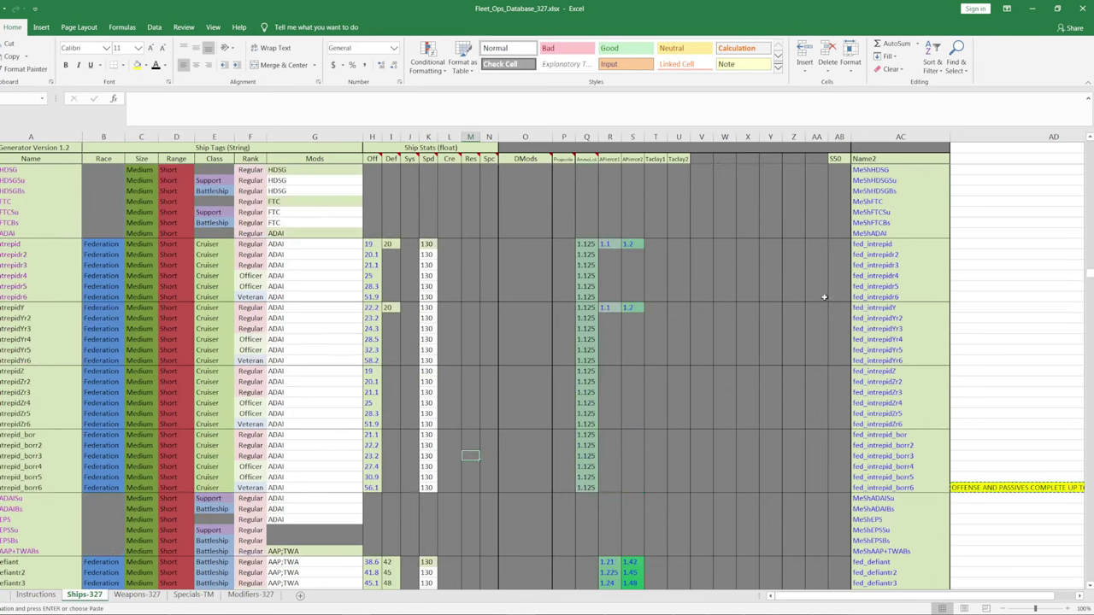
left_click_drag(1087, 275, 1087, 270)
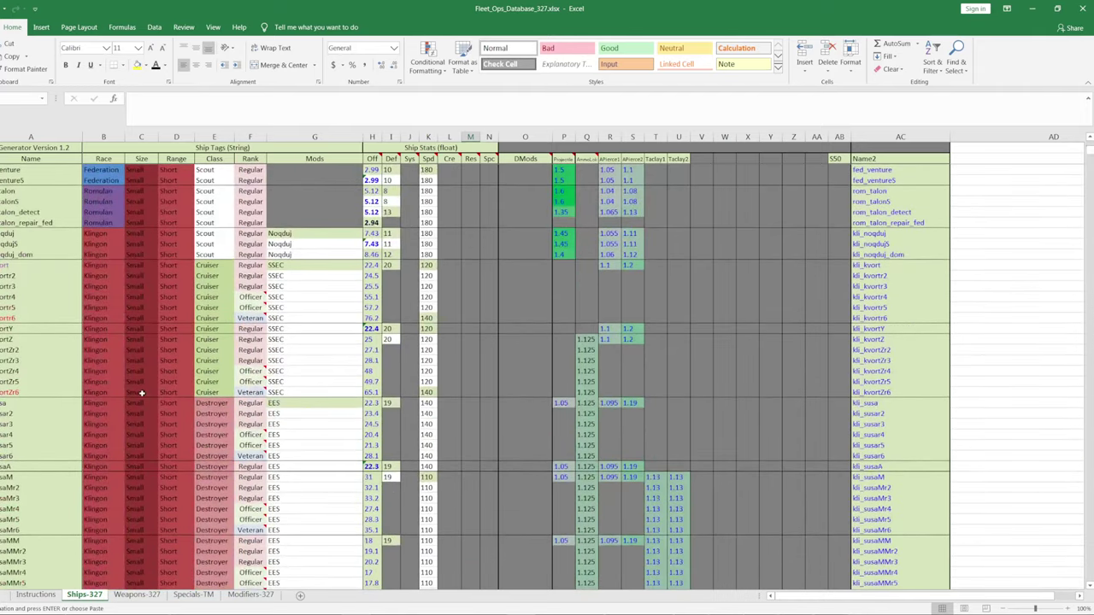
scroll(142, 390, "up", 8)
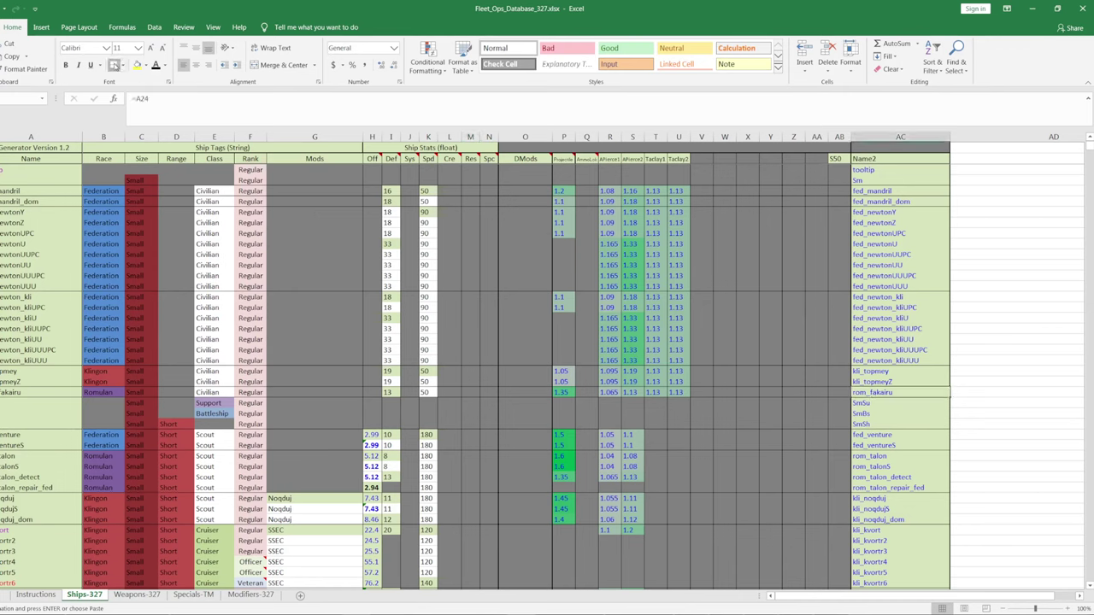
left_click(629, 350)
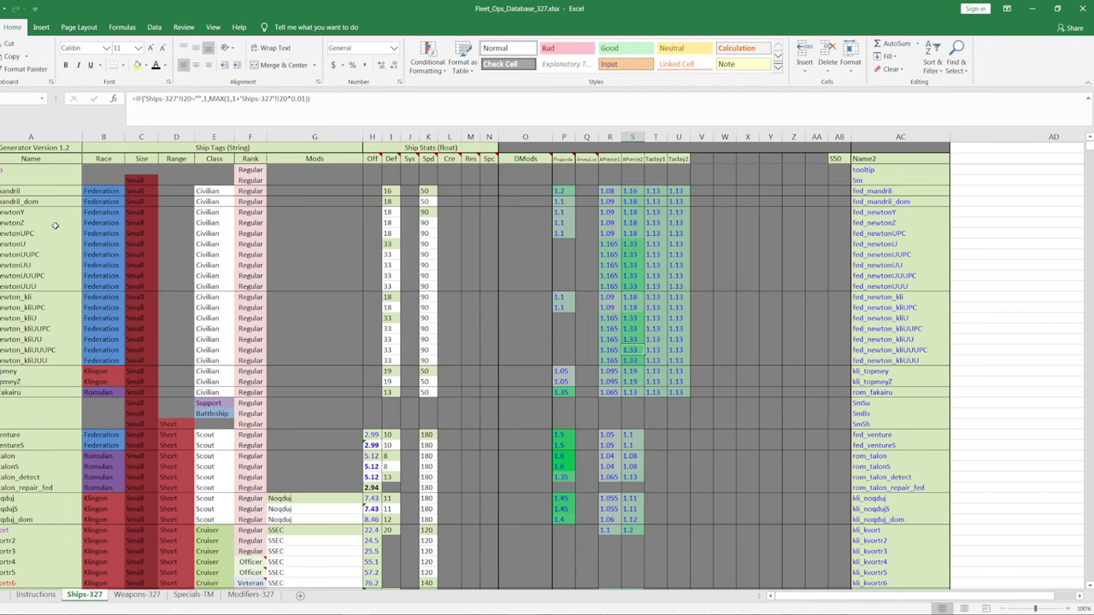
scroll(34, 283, "down", 3)
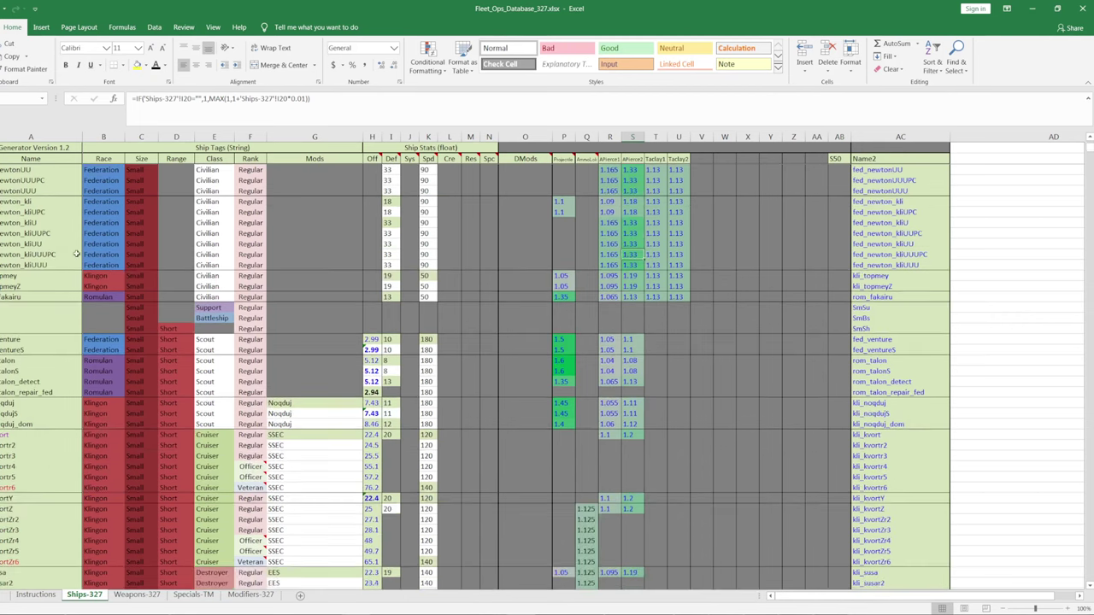
scroll(270, 398, "down", 3)
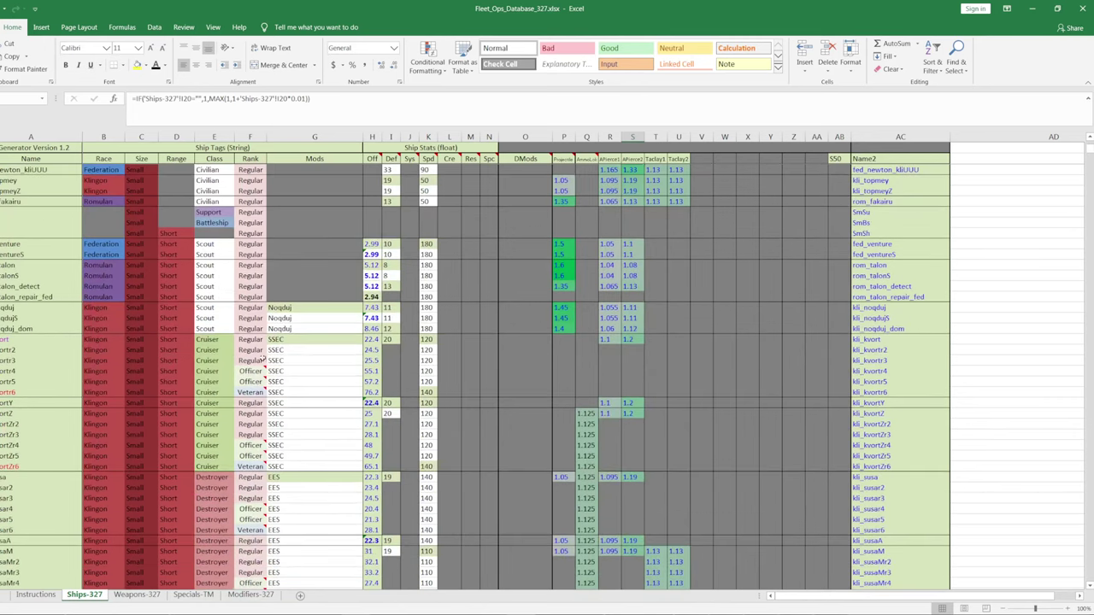
scroll(195, 393, "up", 6)
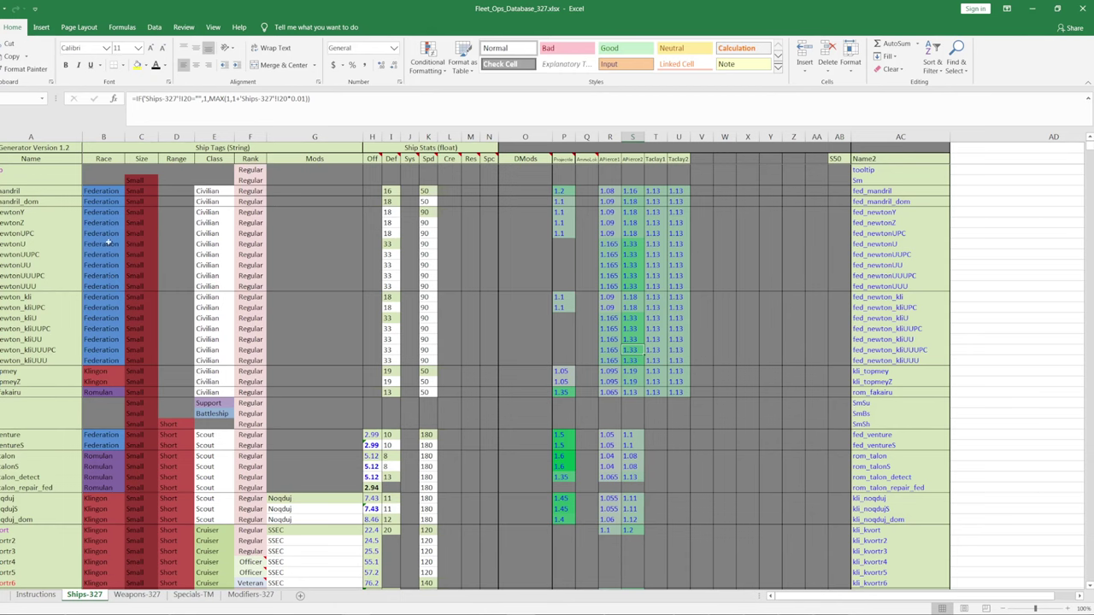
- Copy the fed_newtonU row and paste only its formatting at fed_mandril
left_click(35, 244)
key("shift+space")
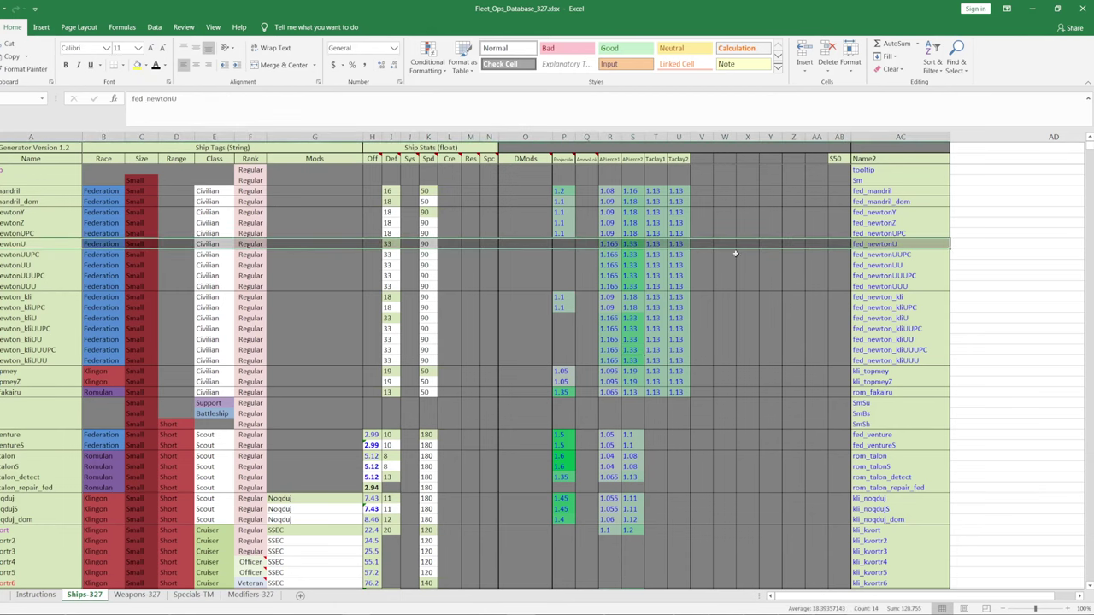
key("ctrl+c")
right_click(12, 189)
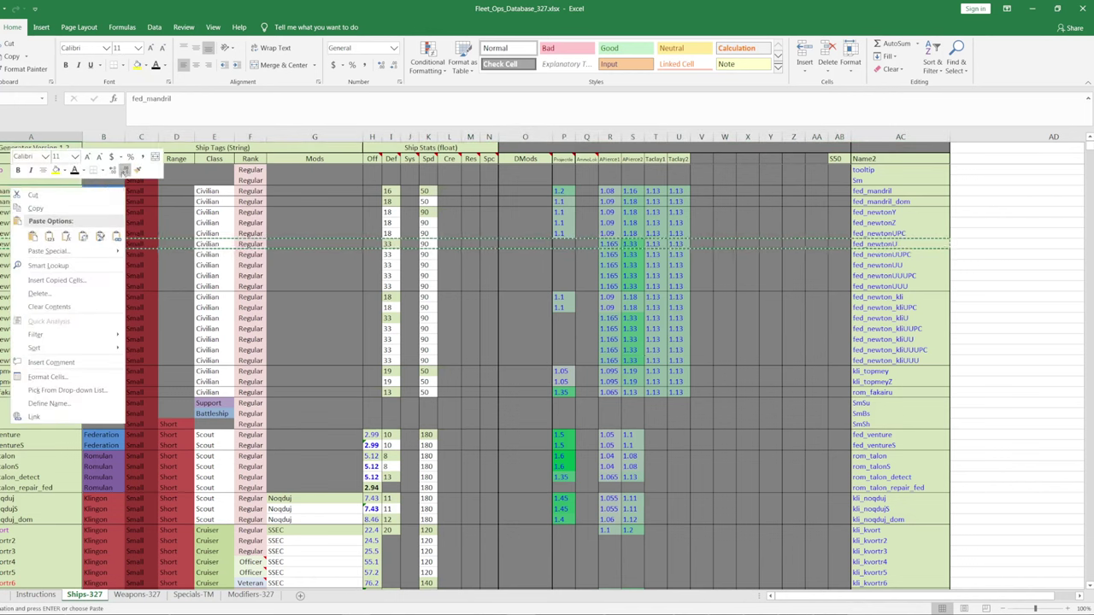
left_click(100, 236)
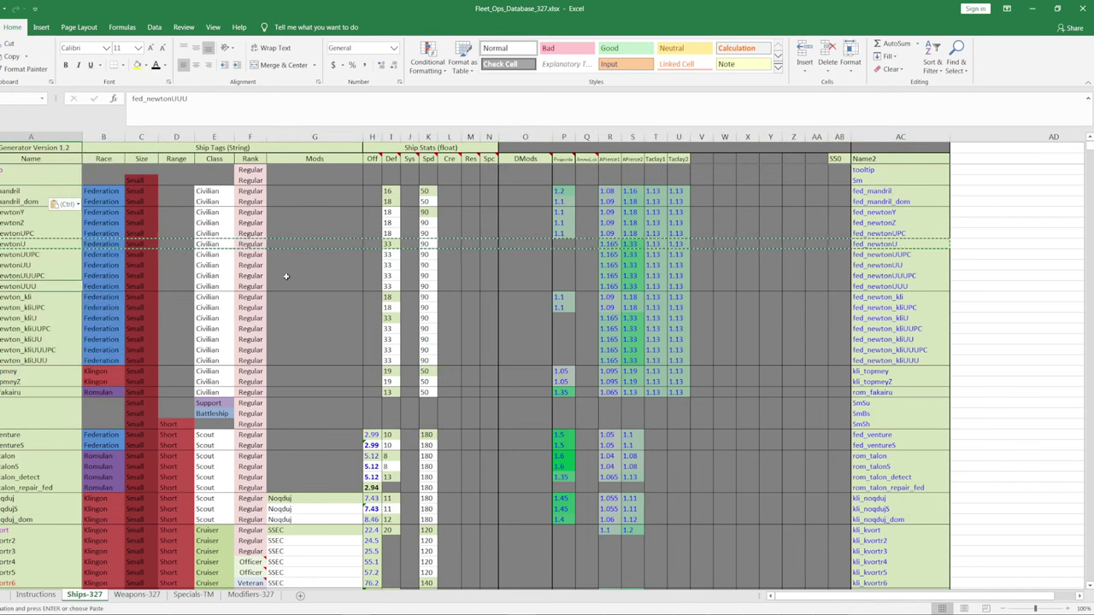
left_click(419, 297)
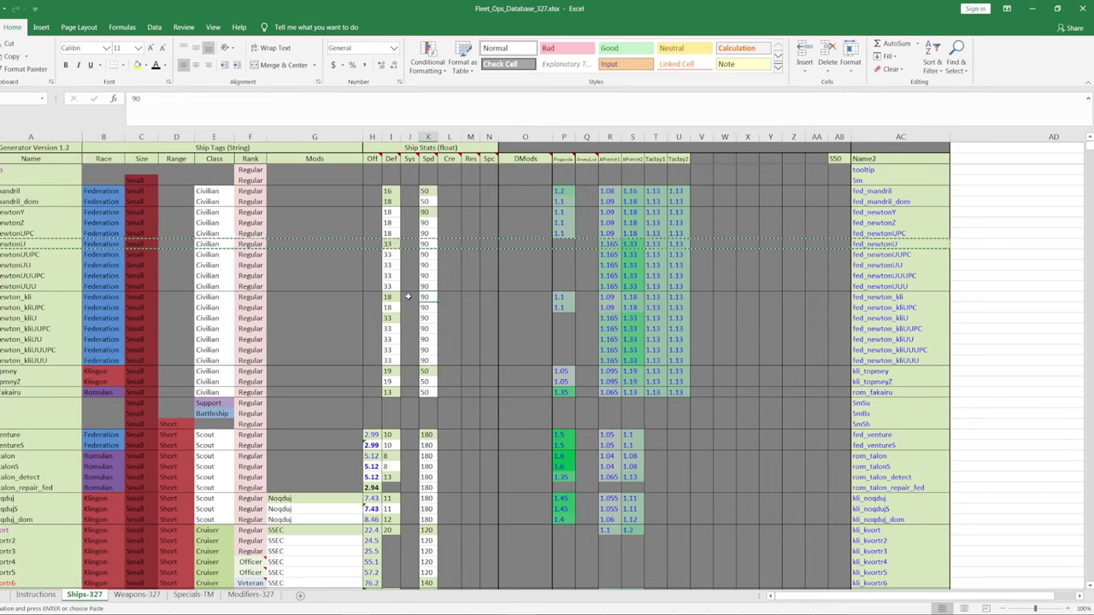
key("Escape")
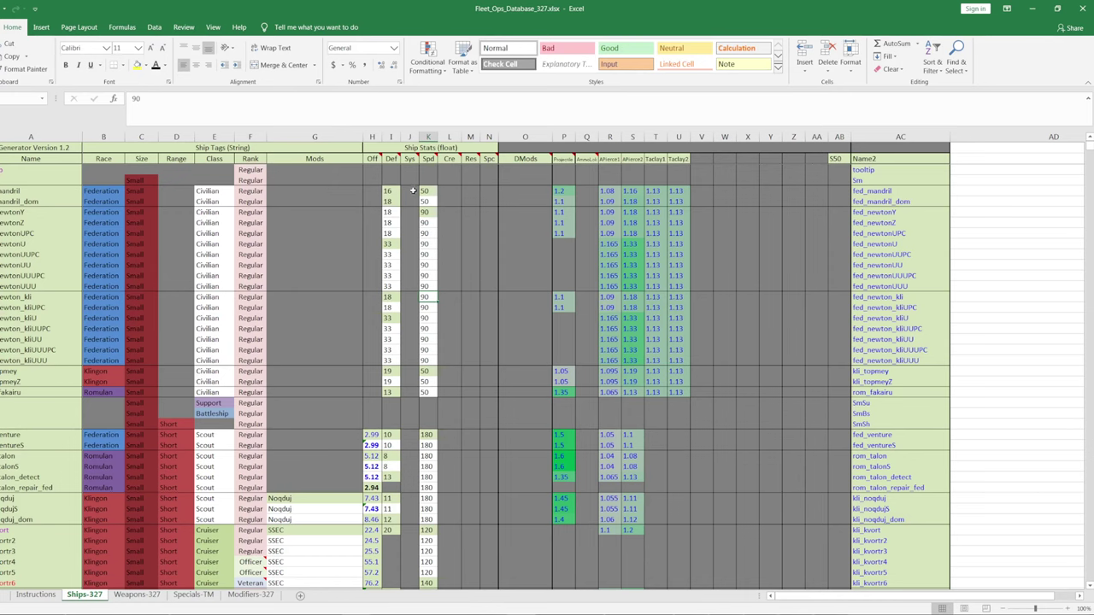
- Look over the Cre, Sys, Off and Def stat columns one after another
mouse_move(471, 159)
left_click(447, 137)
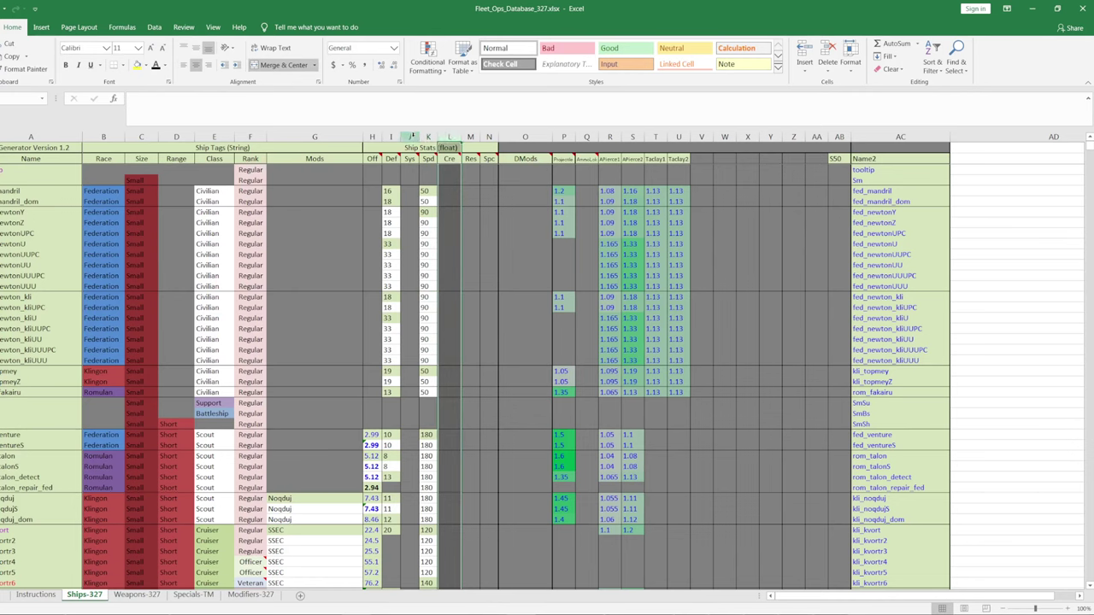
left_click(409, 136)
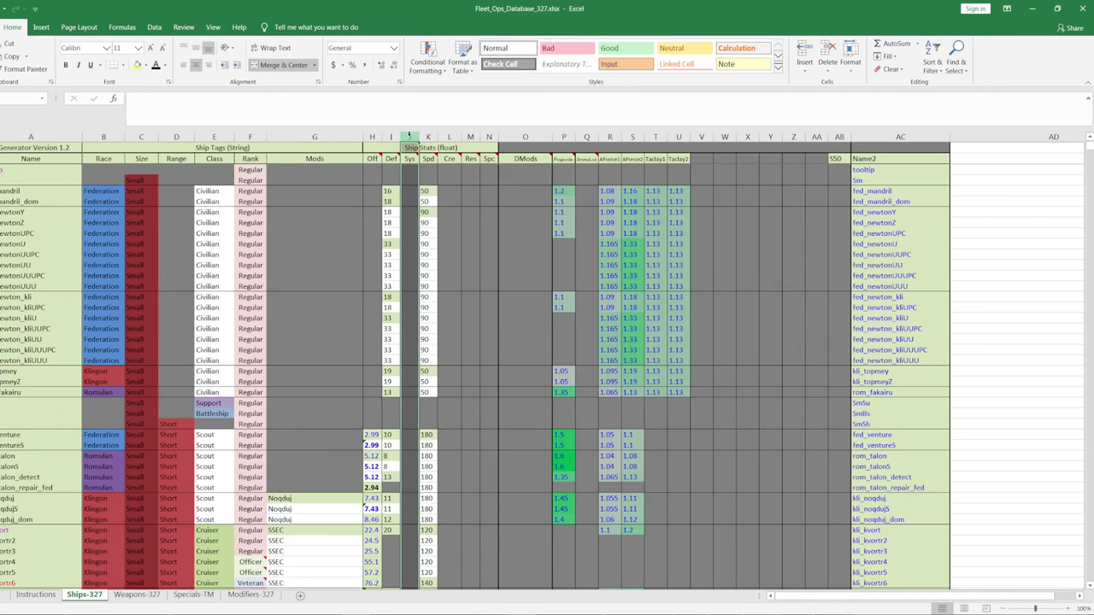
left_click(372, 137)
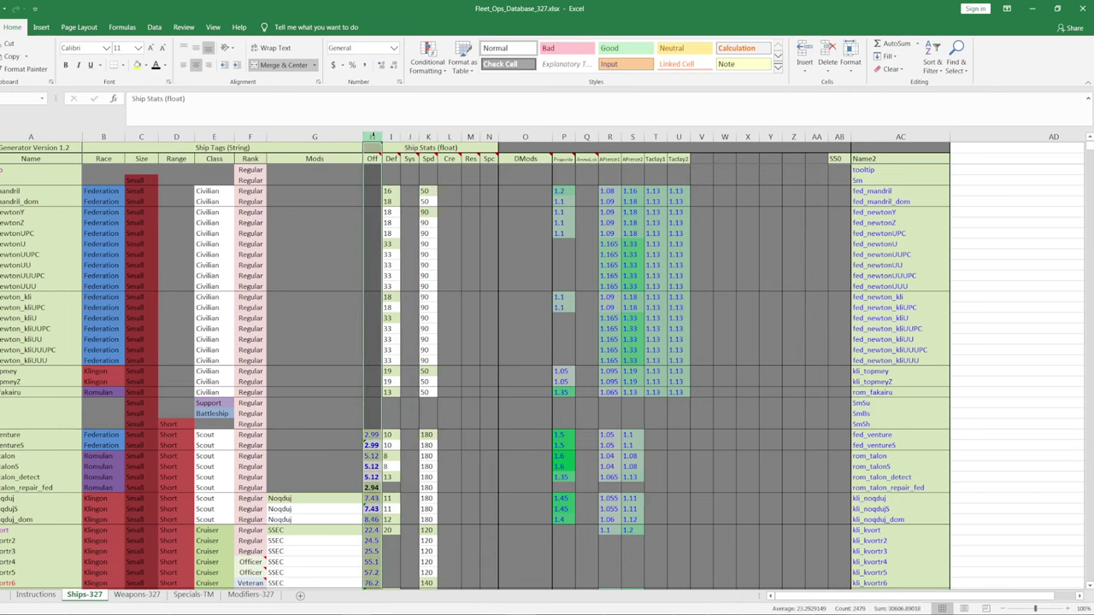
left_click(390, 137)
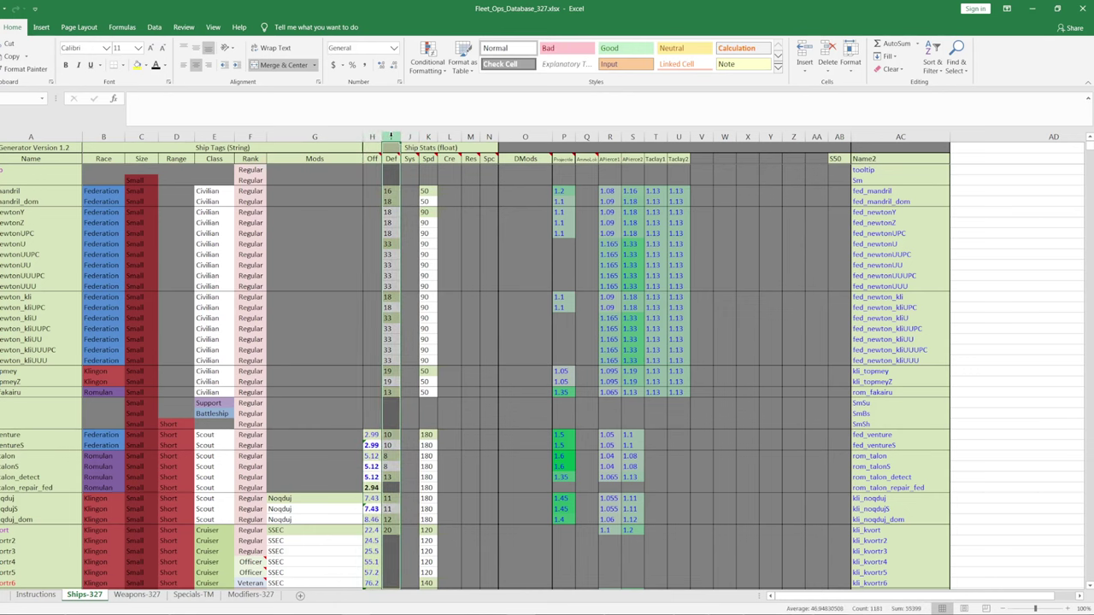
mouse_move(426, 156)
- Switch to Windows Explorer and locate Dynamic_Localized_Strings.h in the Star Trek Armada II Fleet Operations Data folder
key("alt+Tab")
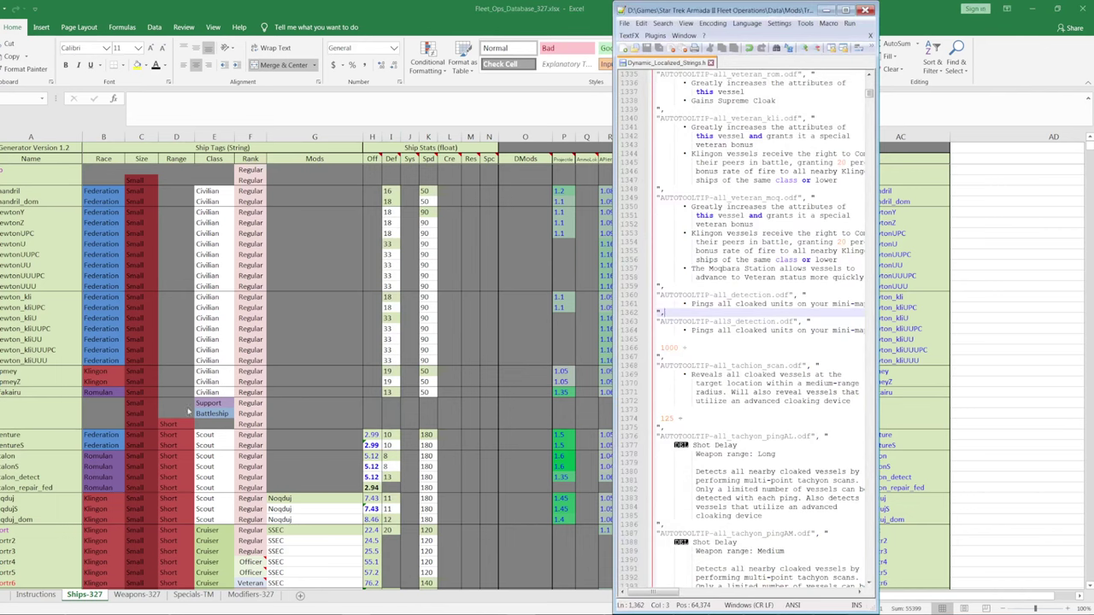
key("alt+Tab")
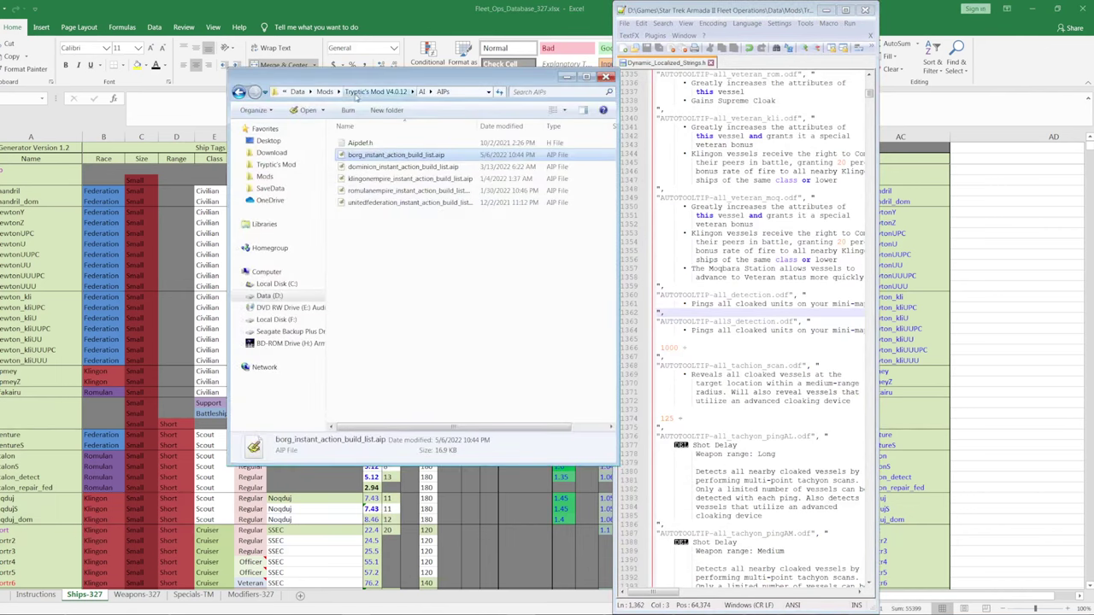
left_click(311, 91)
left_click(297, 92)
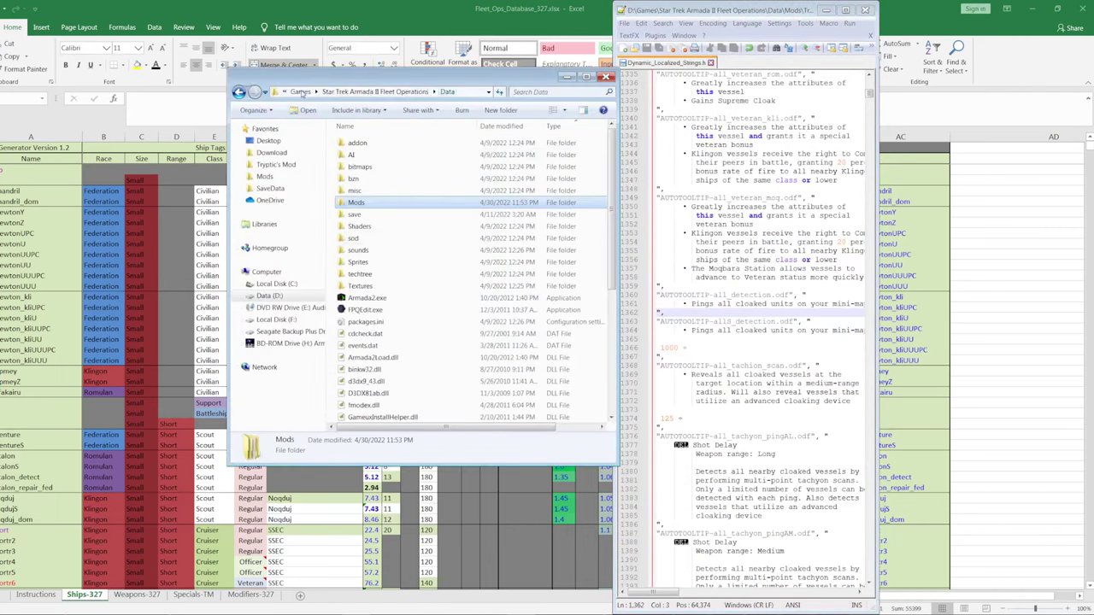
scroll(398, 333, "down", 4)
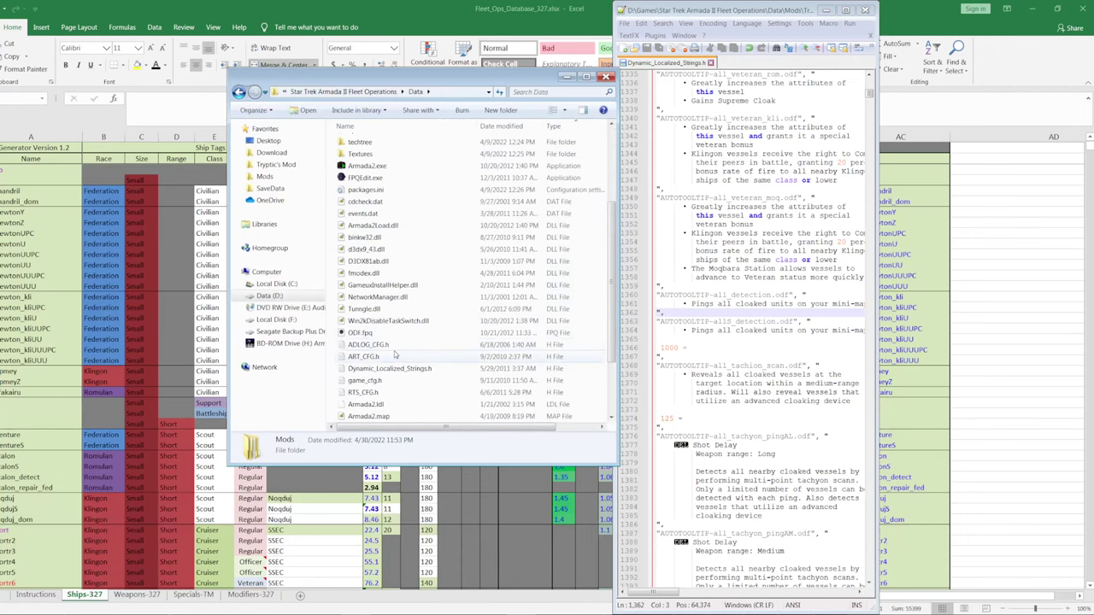
scroll(393, 266, "down", 3)
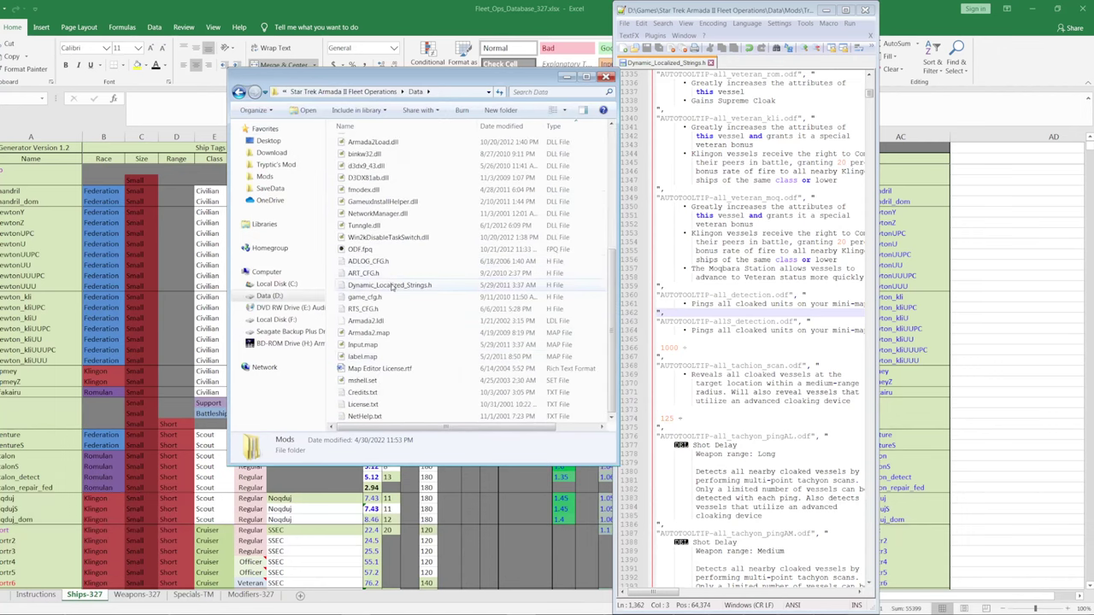
left_click(566, 77)
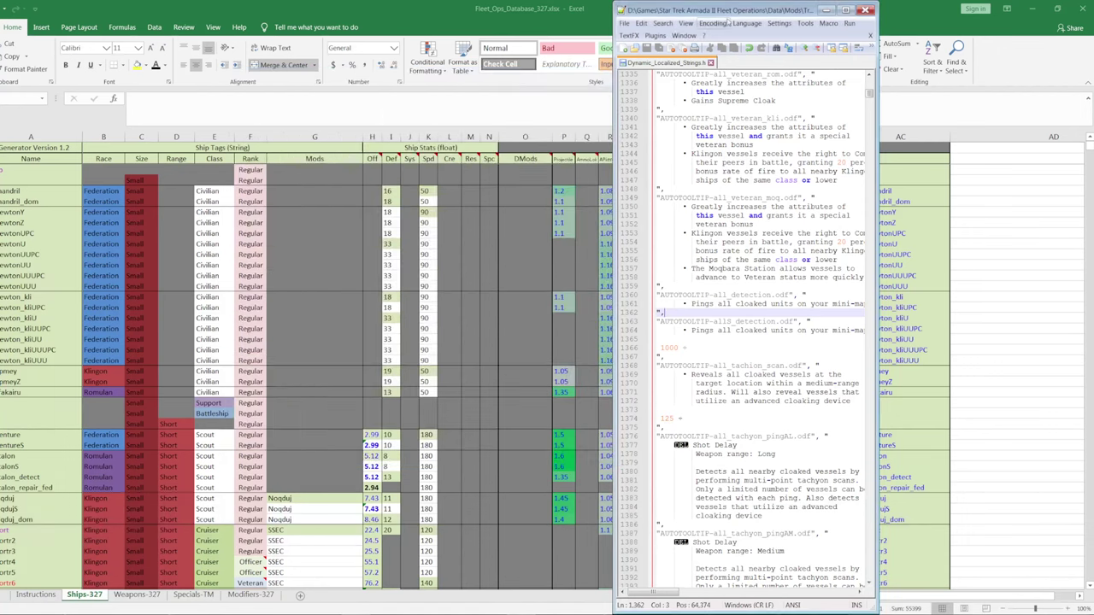
- Set the encoding of the open Dynamic_Localized_Strings.h to UTF-8 and examine the stat codes in the fed_defiantYr3 tooltip
left_click(712, 23)
left_click(717, 46)
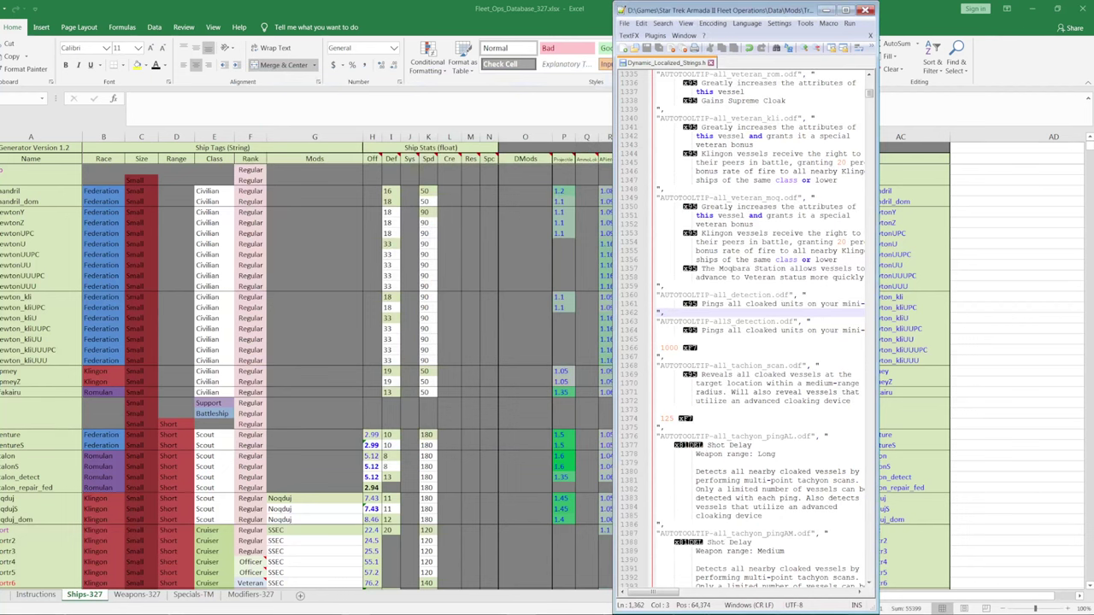
scroll(809, 185, "down", 18)
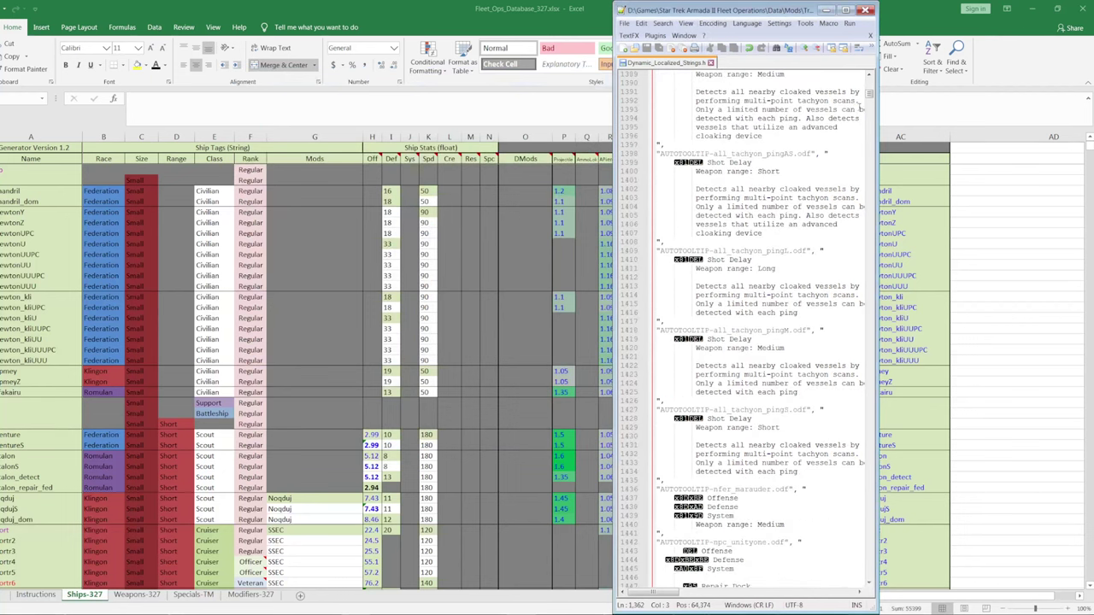
left_click_drag(868, 75, 870, 207)
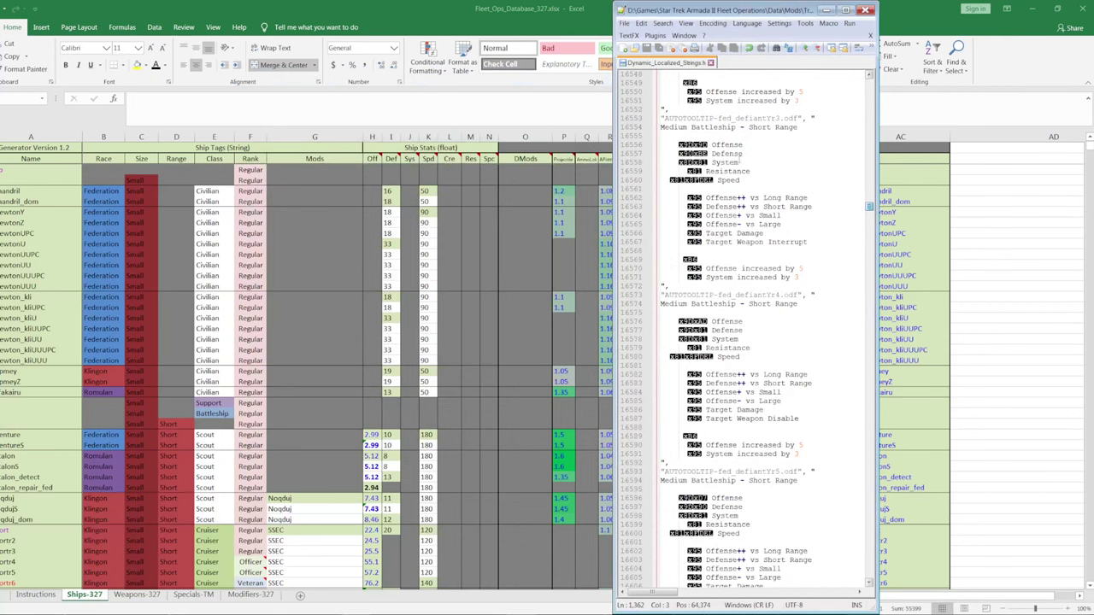
left_click(674, 156)
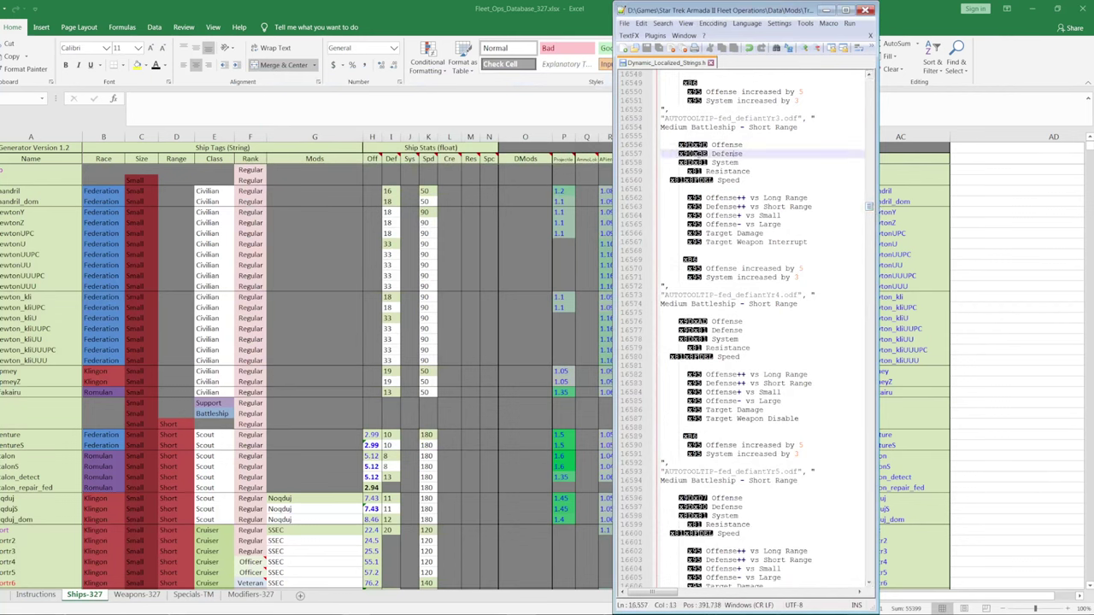
left_click(827, 10)
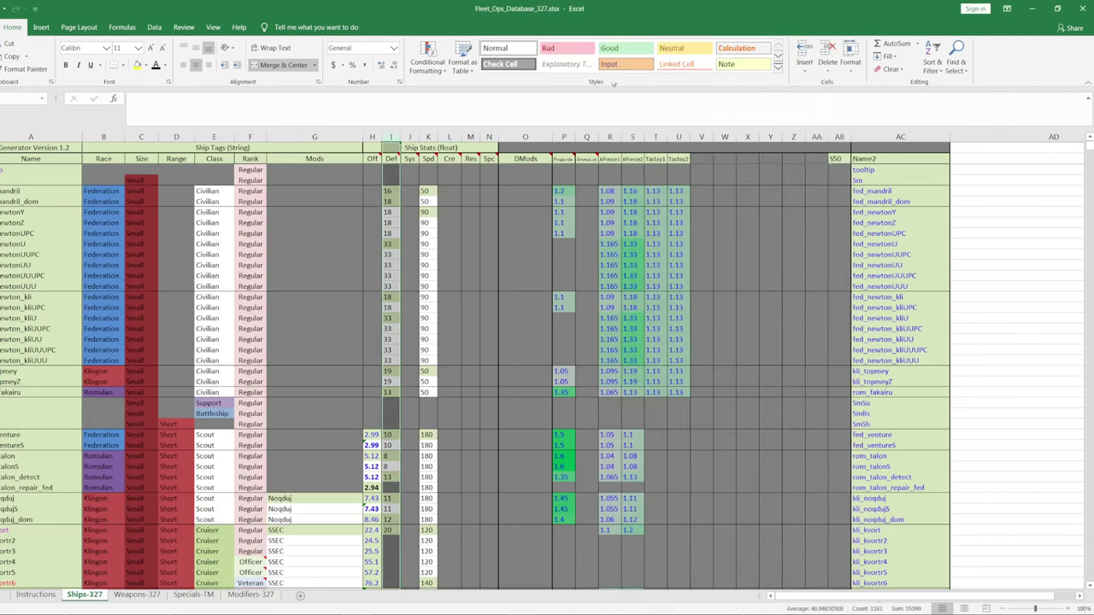
- Examine which small ships have Def values on the Ships-327 sheet and read the note on the Cre header
left_click(388, 276)
scroll(388, 275, "down", 6)
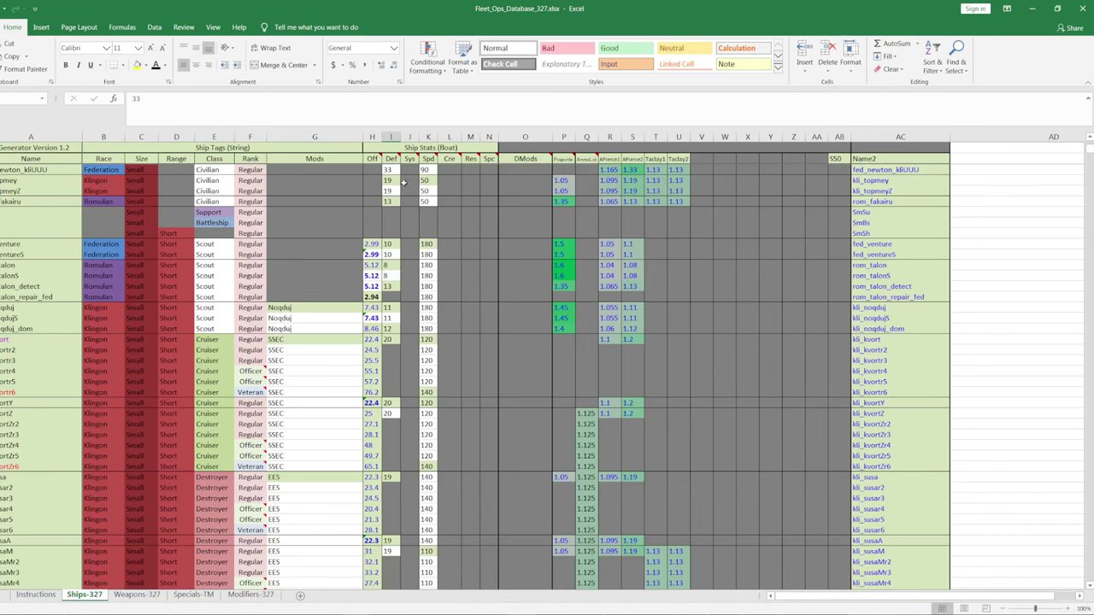
left_click(390, 137)
scroll(390, 386, "down", 20)
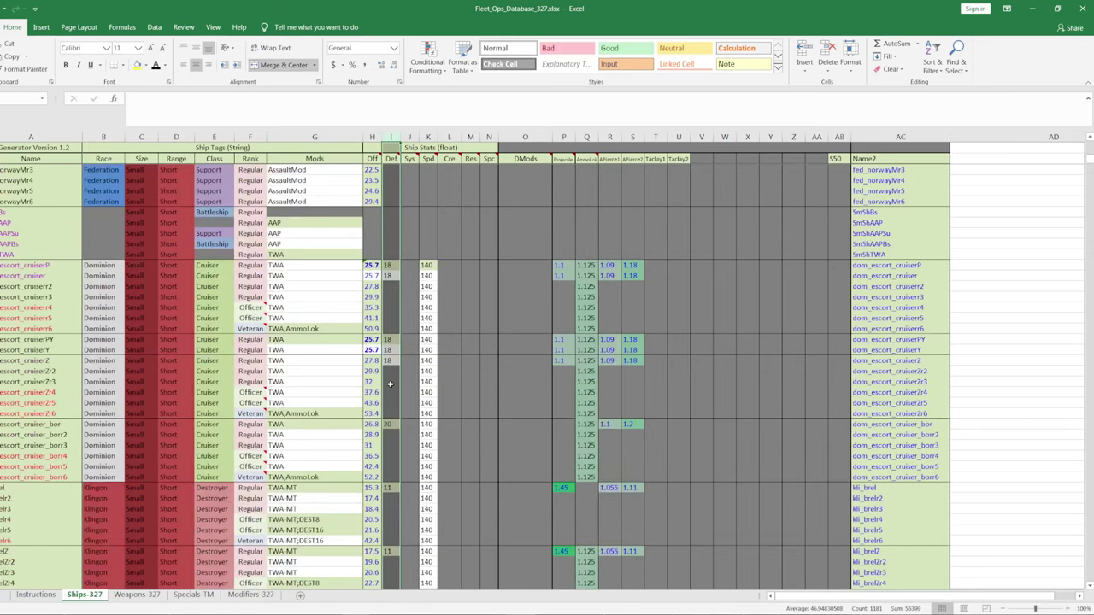
scroll(389, 384, "down", 15)
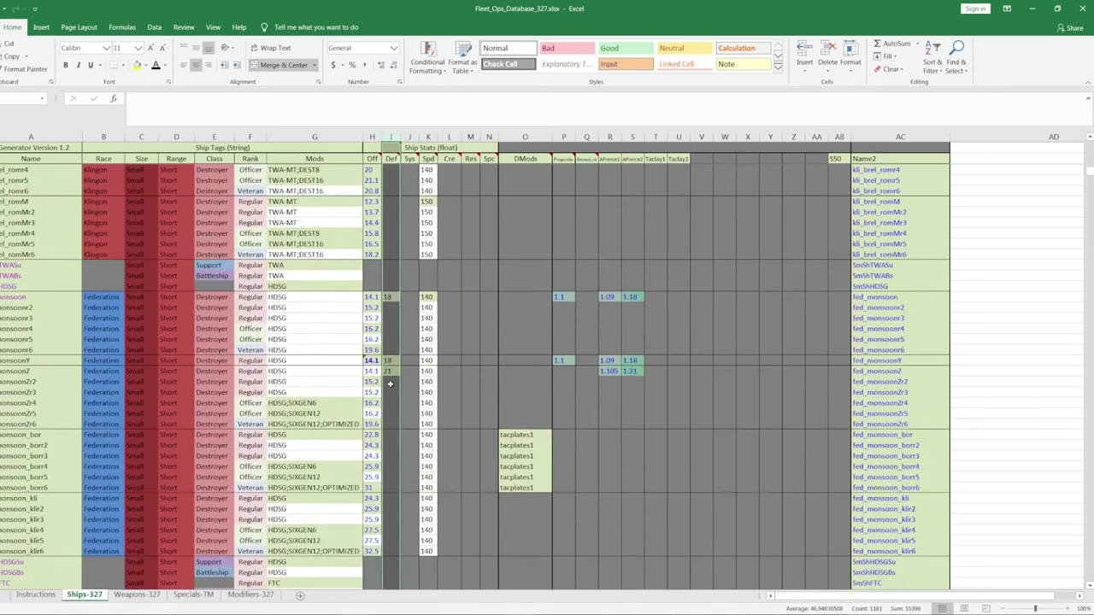
scroll(390, 384, "up", 18)
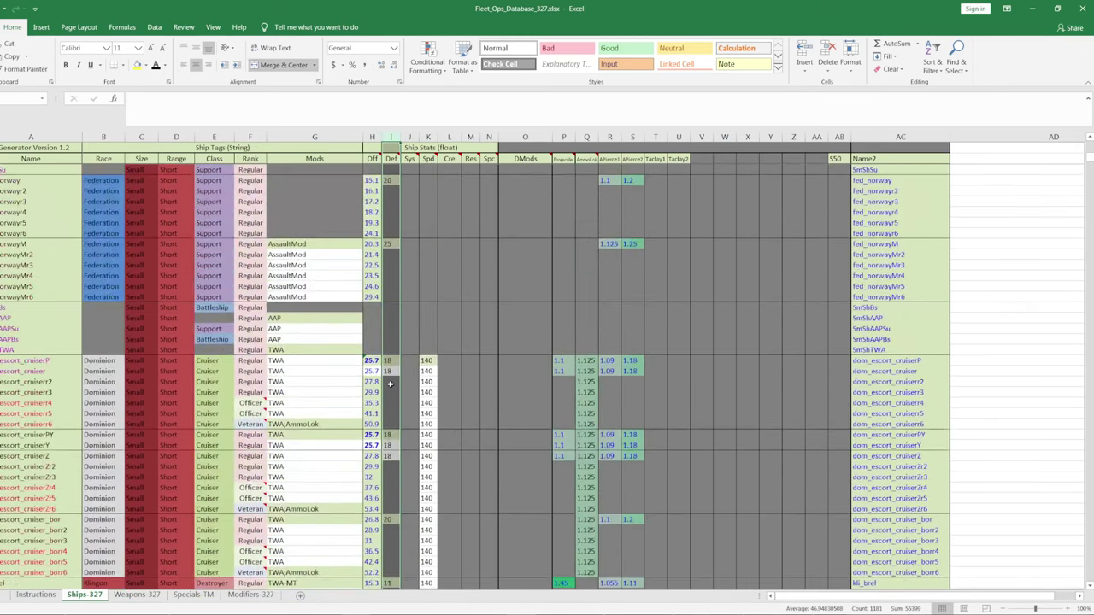
scroll(390, 383, "up", 18)
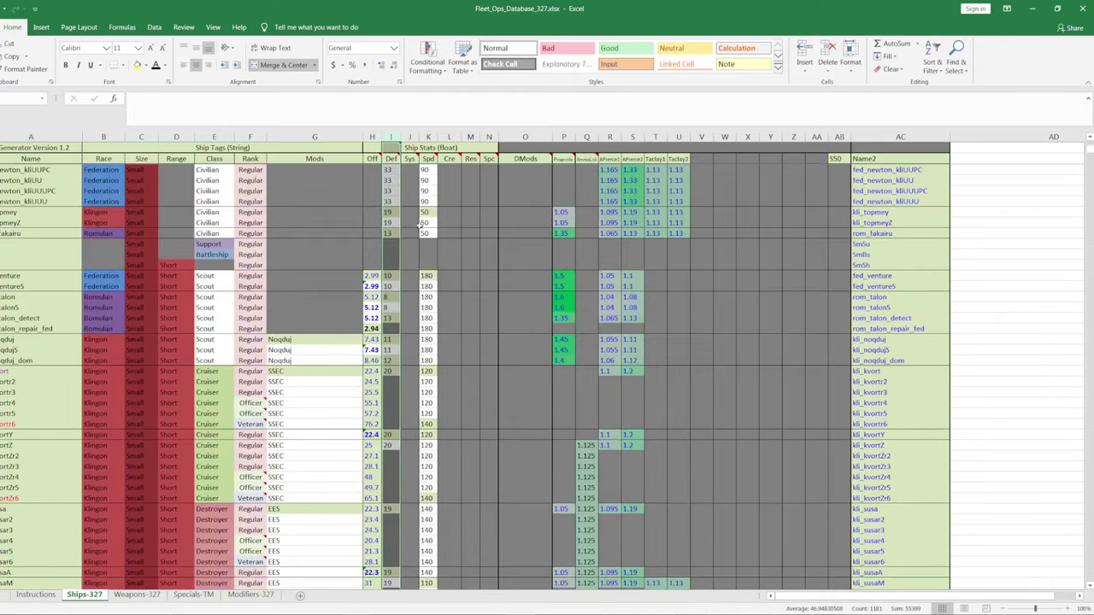
scroll(419, 225, "up", 1)
mouse_move(468, 161)
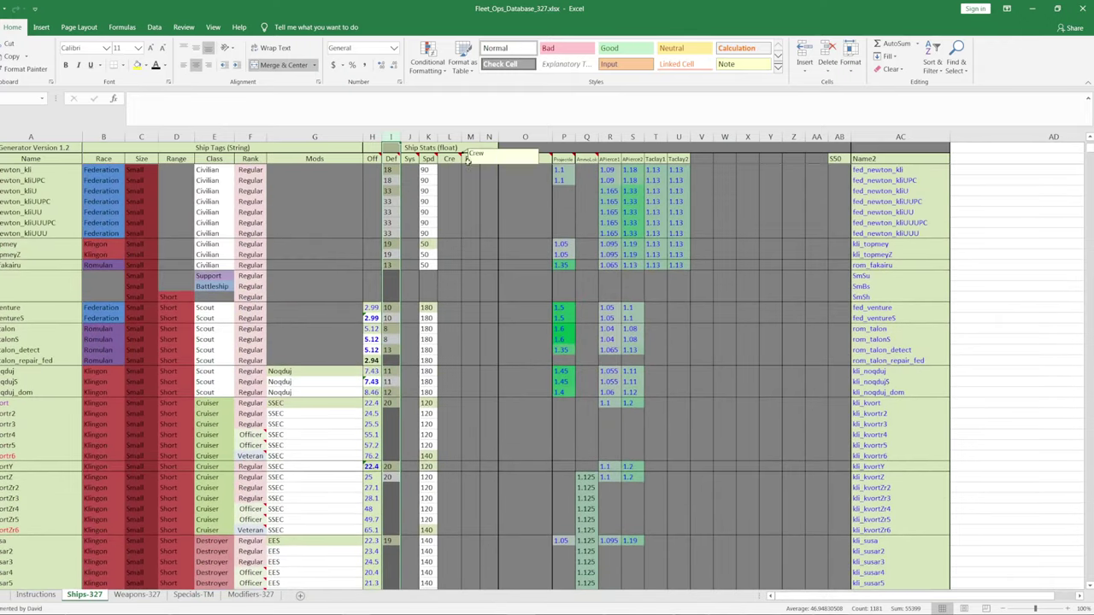
scroll(423, 243, "up", 4)
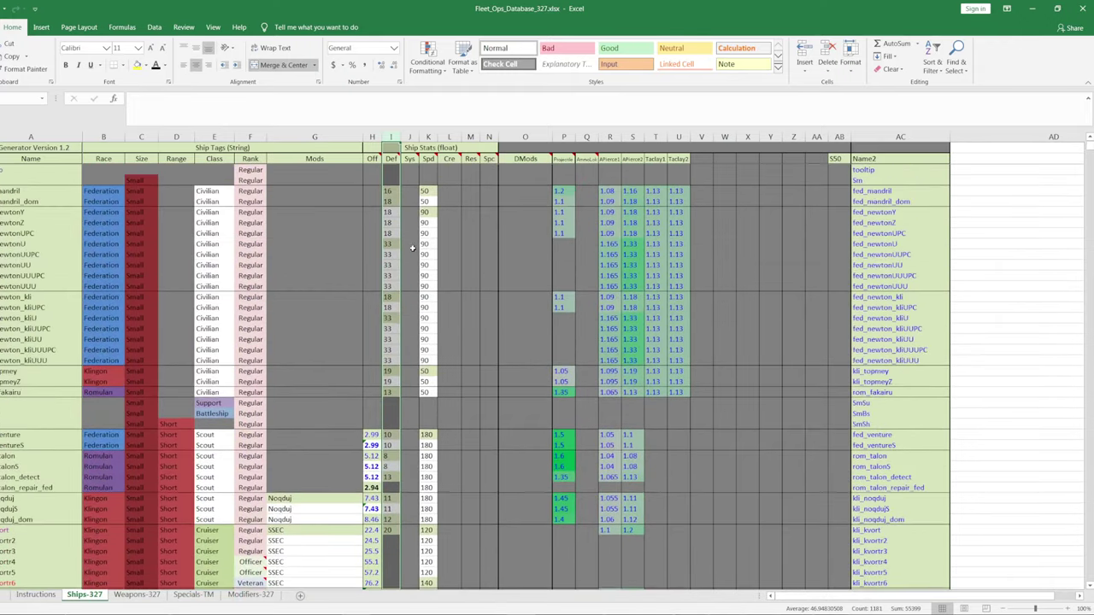
left_click(410, 246)
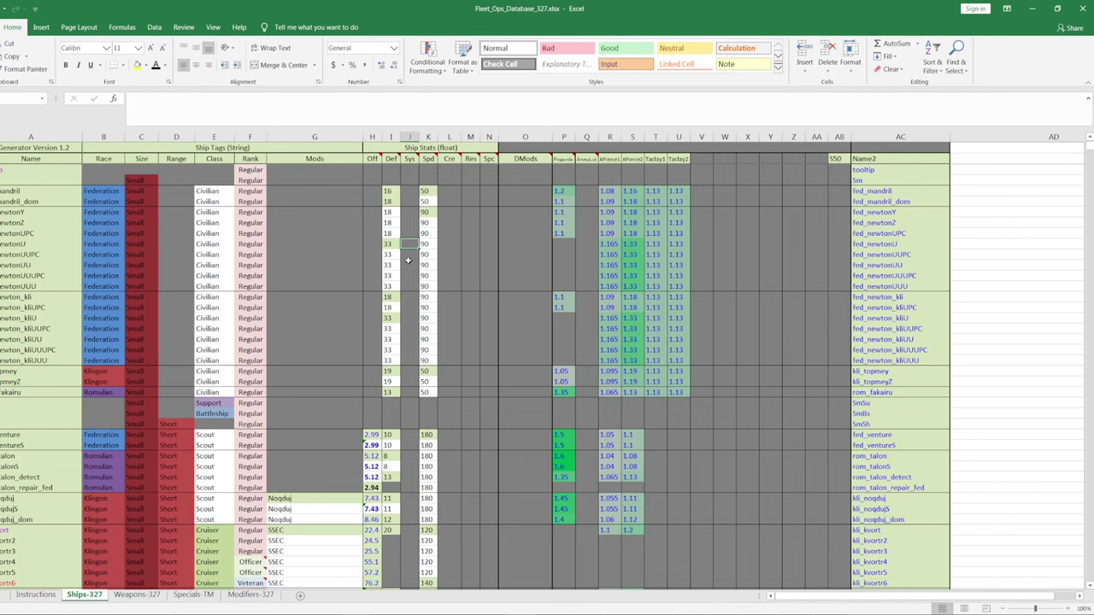
- Look down the small short-range ships on the Ships-327 sheet and inspect the Mods tags of the kli_brelZr4 row
scroll(367, 291, "down", 10)
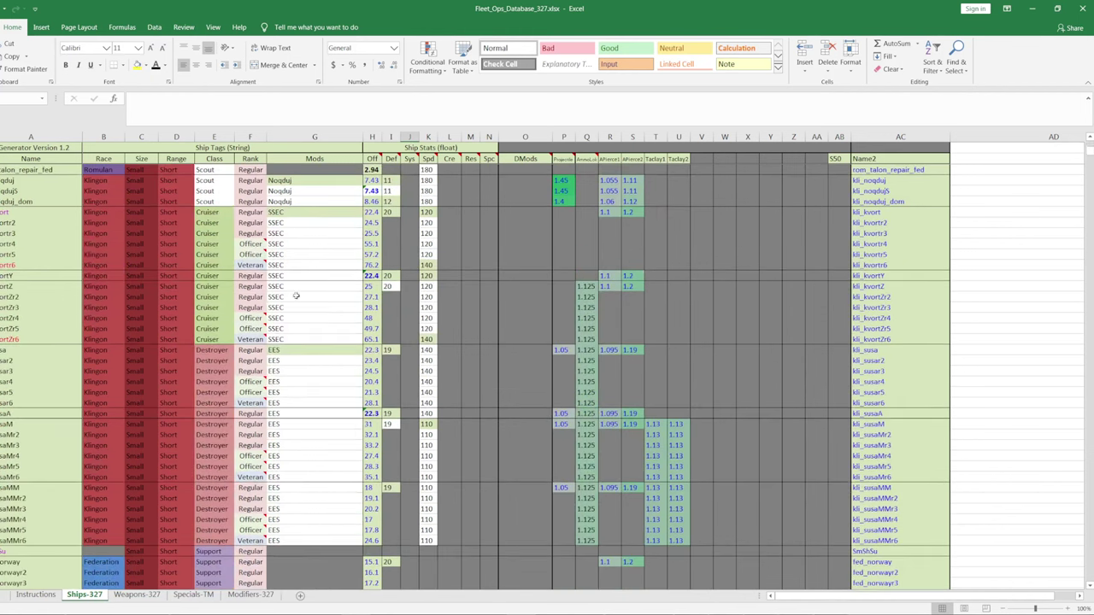
scroll(319, 356, "down", 6)
scroll(300, 287, "down", 1)
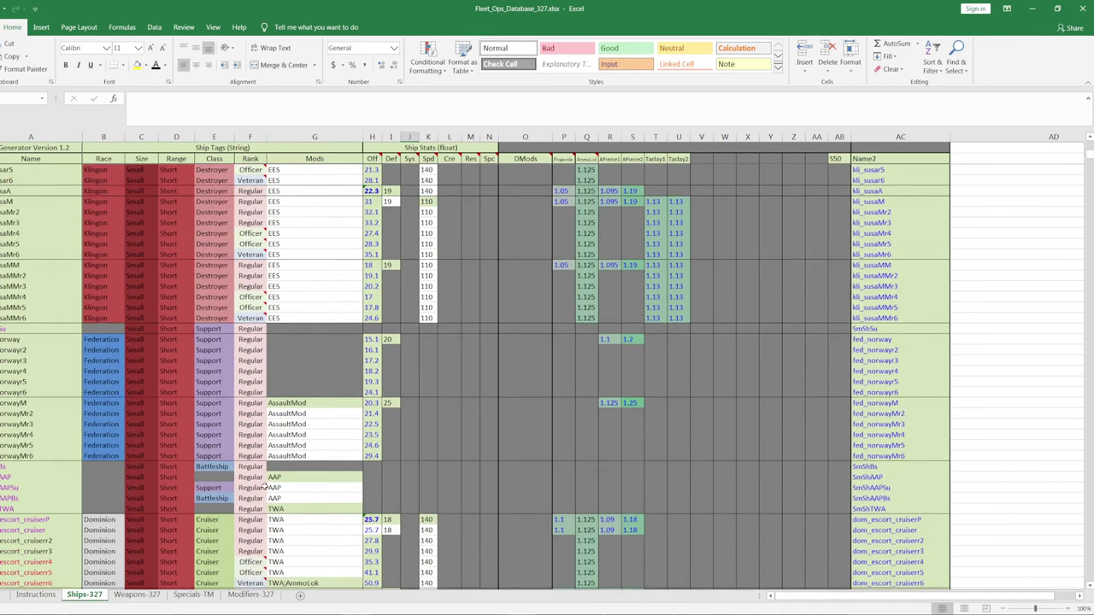
left_click(249, 595)
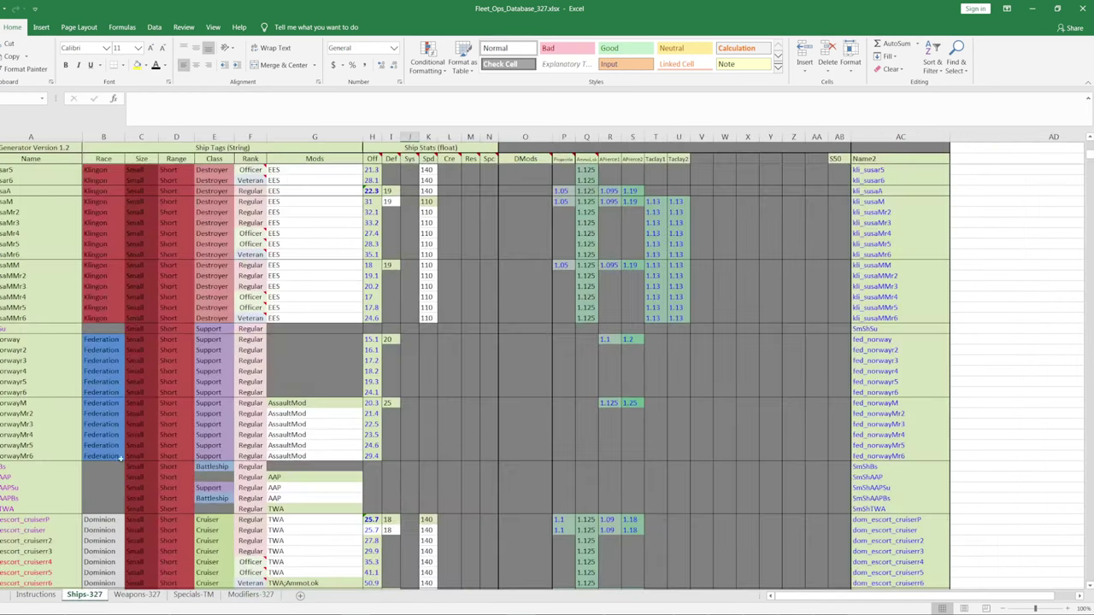
left_click(84, 595)
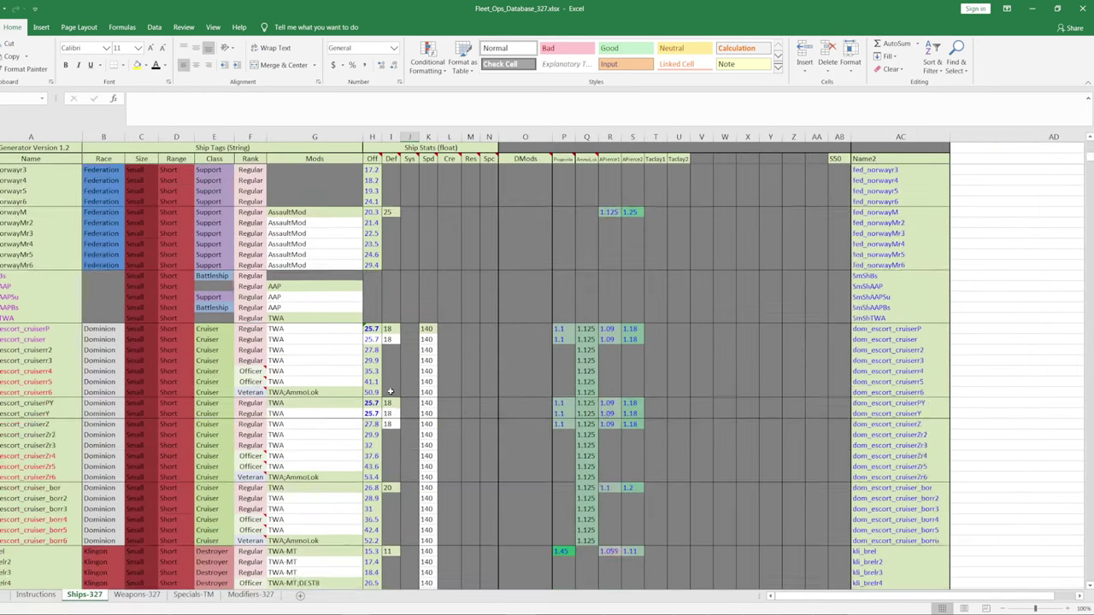
scroll(390, 392, "down", 12)
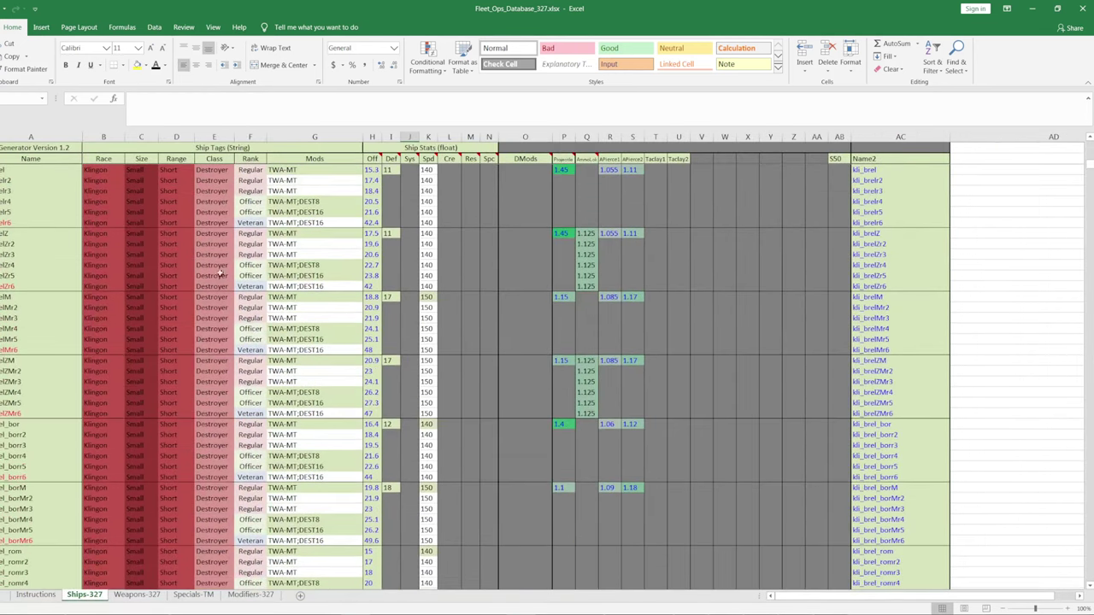
left_click(3, 265)
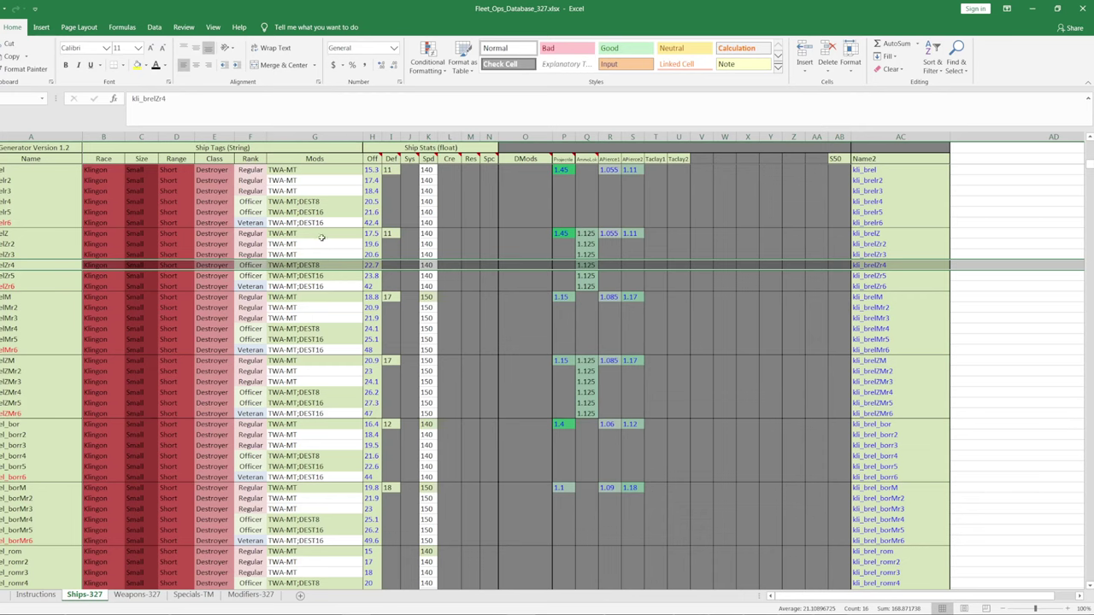
left_click(330, 265)
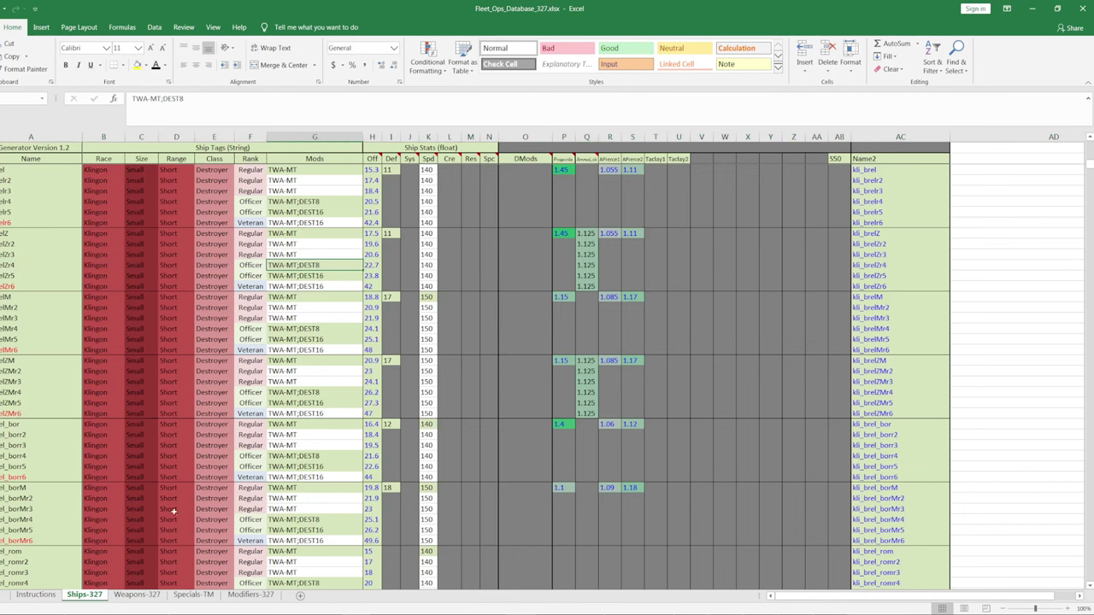
- Examine the Destroyer, DEST8, DEST16 and NOBORG20 rows on the Modifiers-327 sheet, comparing their tags and tag mods
left_click(243, 595)
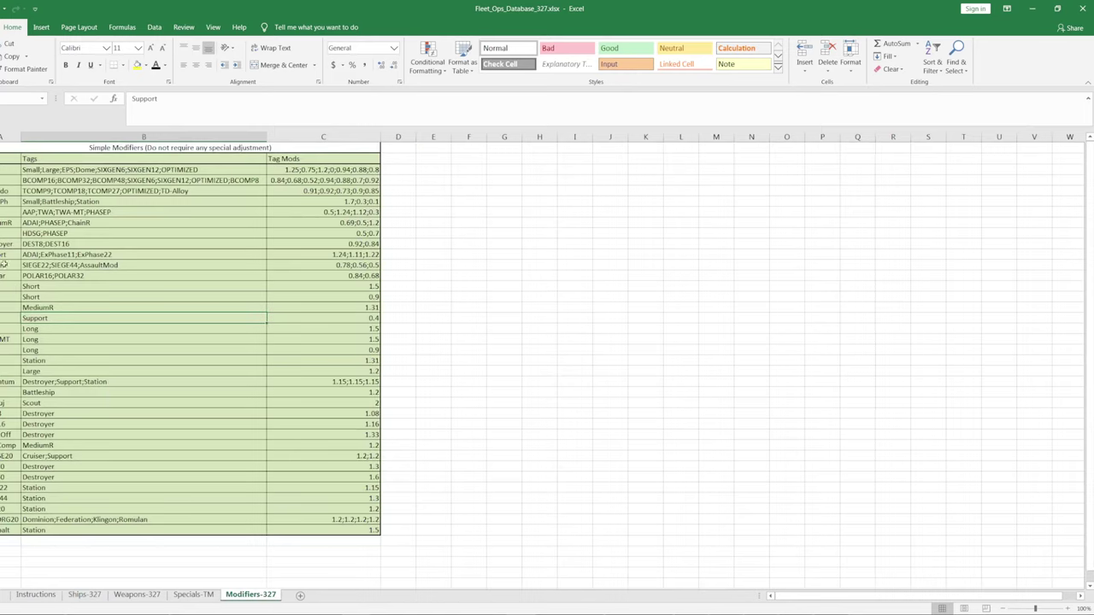
left_click(2, 244)
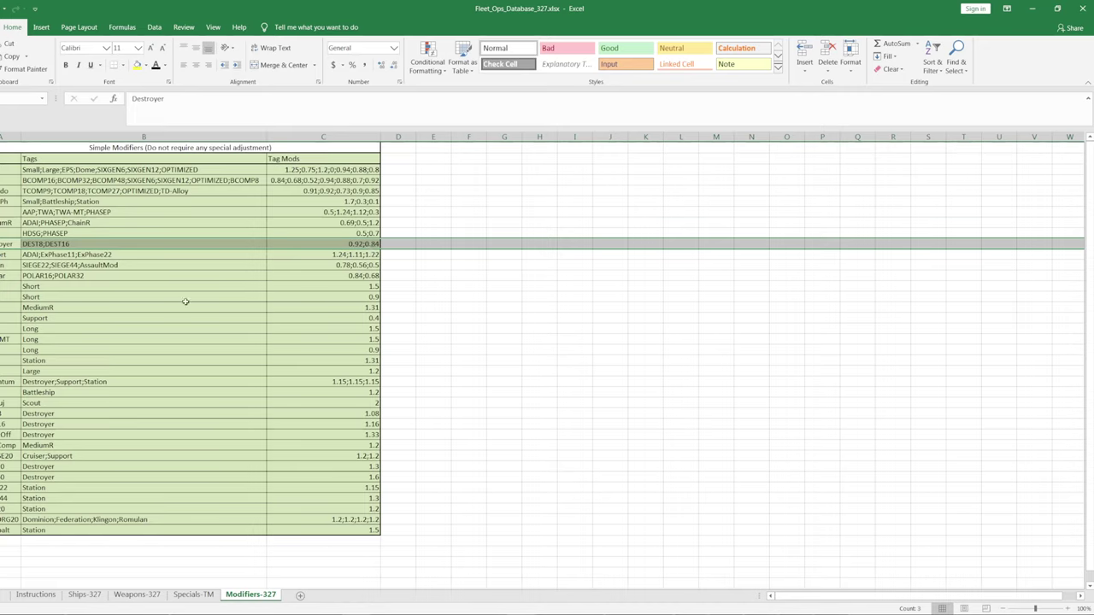
left_click(0, 275)
left_click(0, 414)
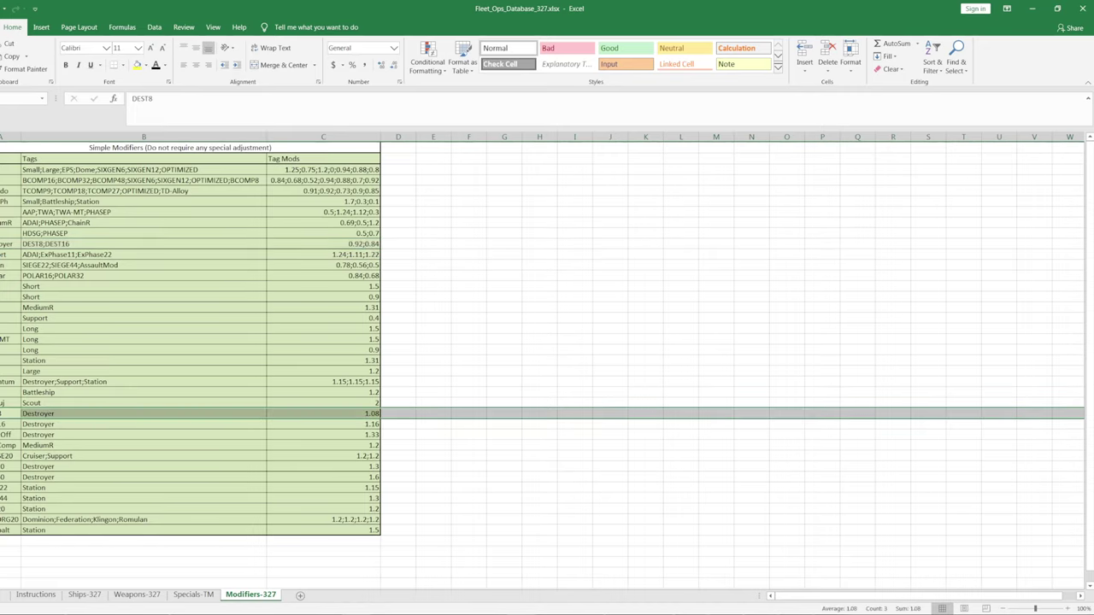
left_click(0, 424)
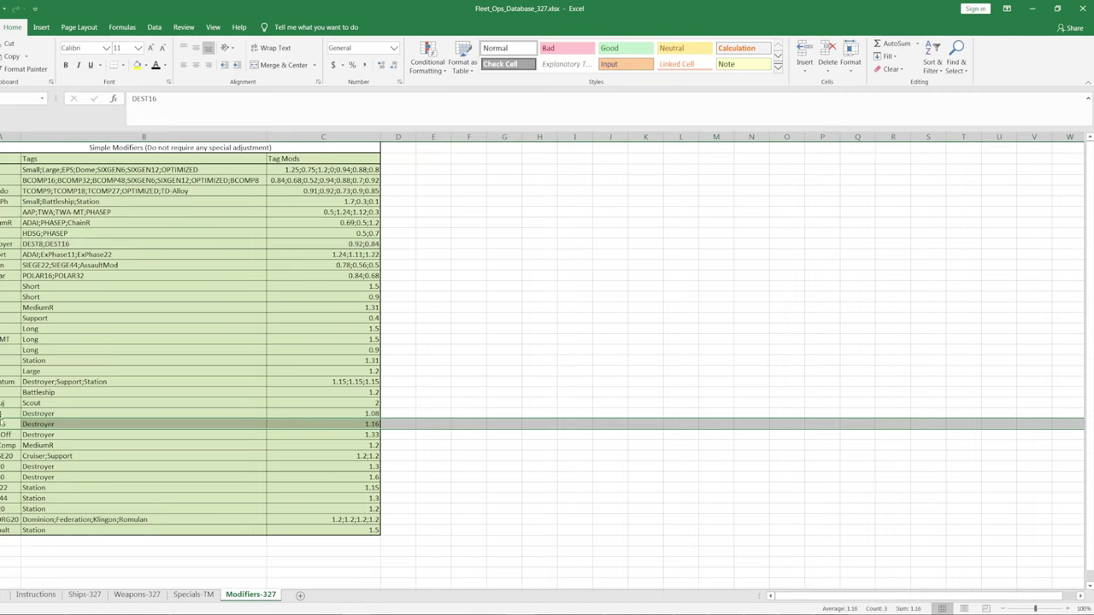
left_click(0, 414)
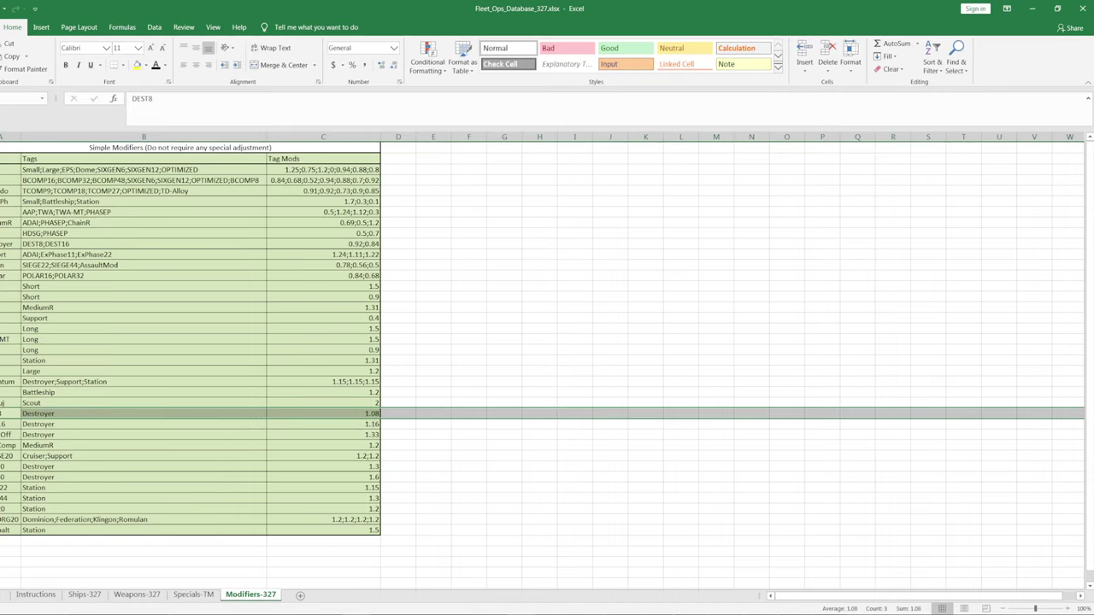
left_click(0, 424)
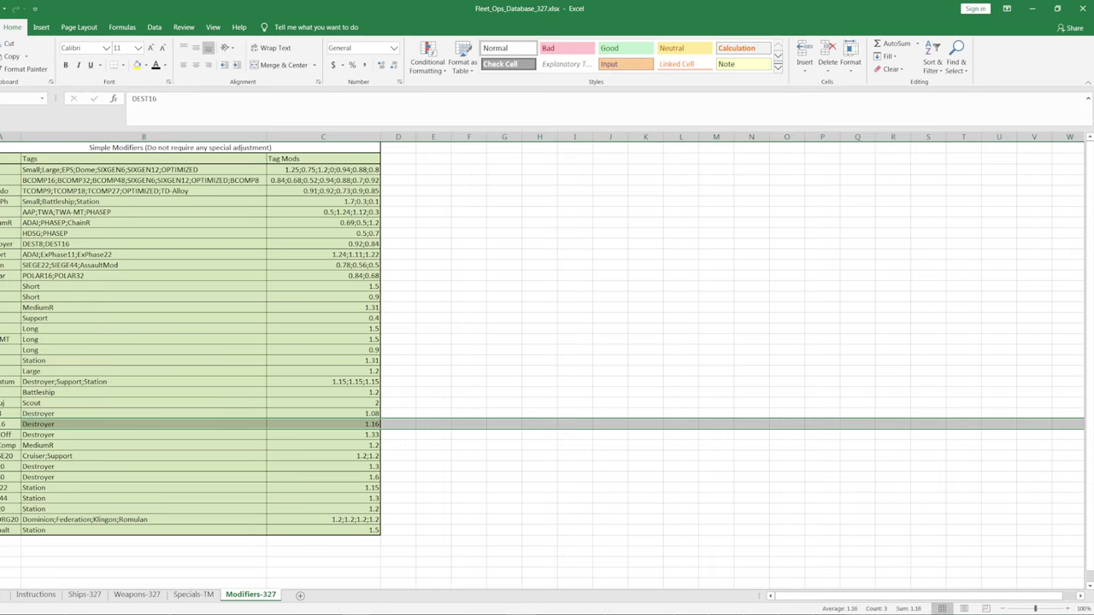
left_click(0, 498)
left_click(0, 520)
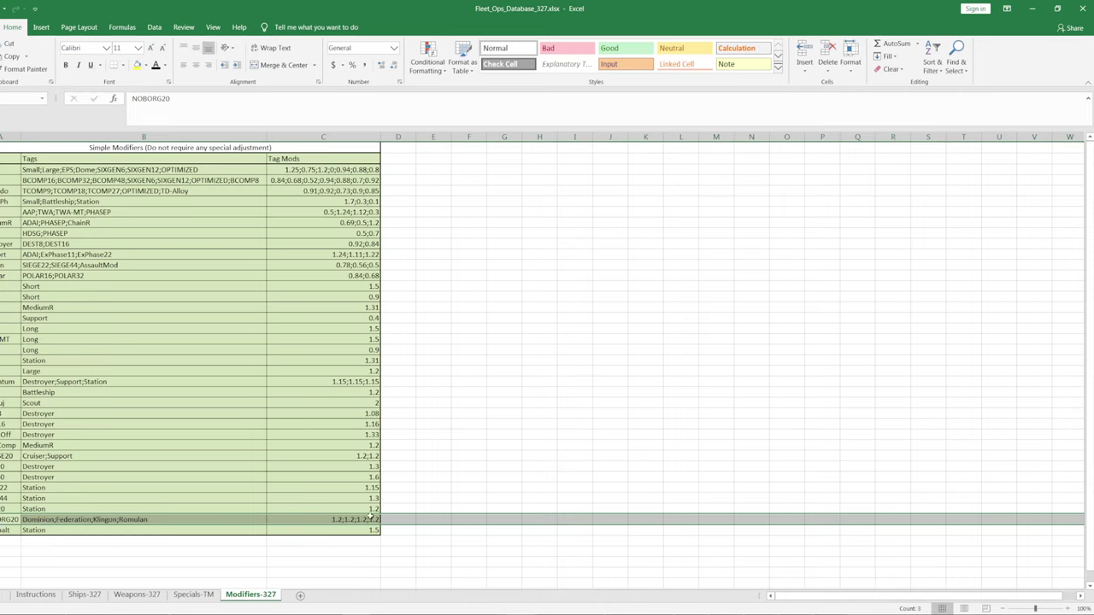
- Return to the Ships-327 sheet, find the yellow progress note beside fed_intrepid_borr6 and read its full text
left_click(85, 594)
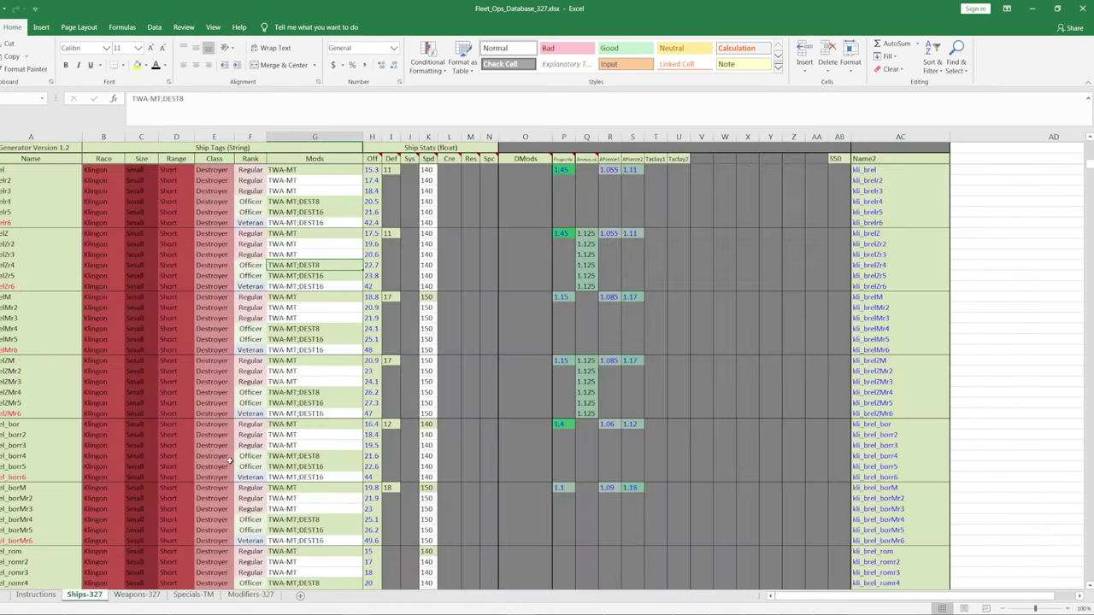
scroll(226, 460, "down", 15)
scroll(304, 332, "down", 7)
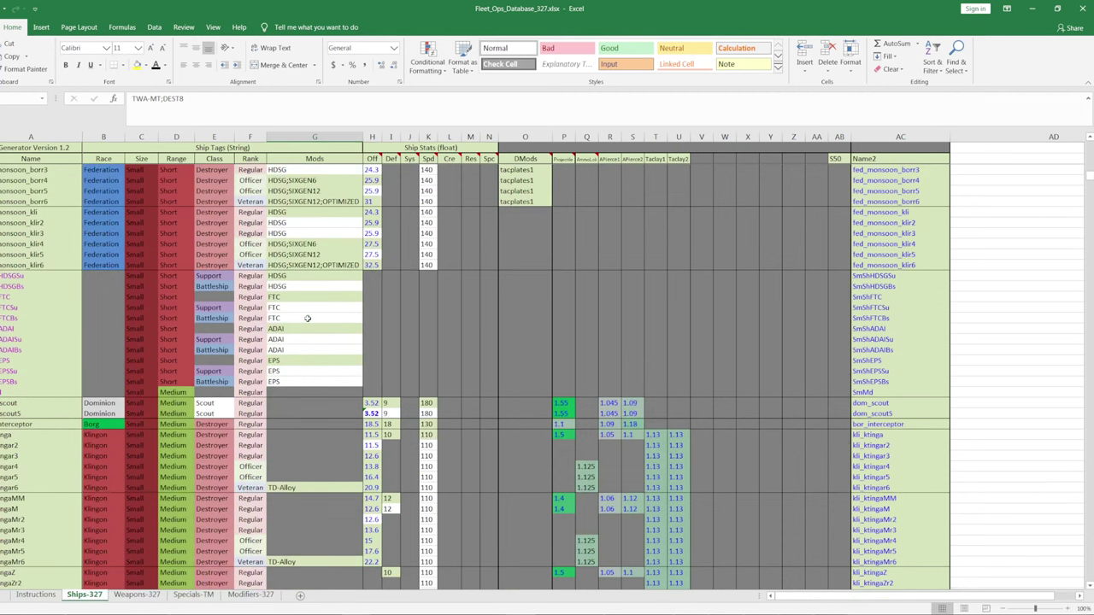
scroll(316, 319, "down", 9)
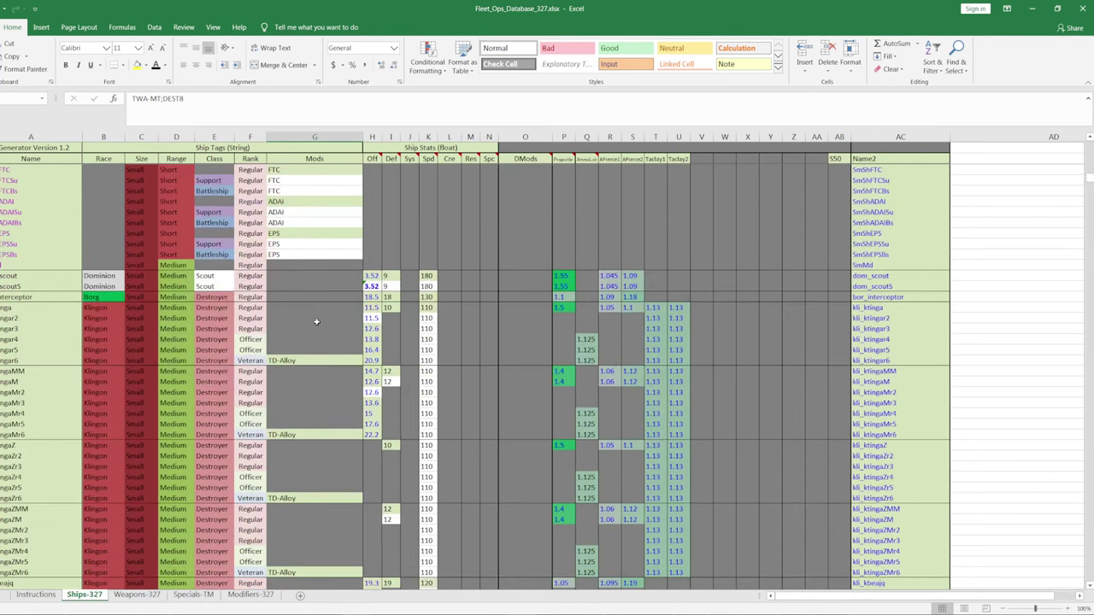
scroll(317, 321, "down", 20)
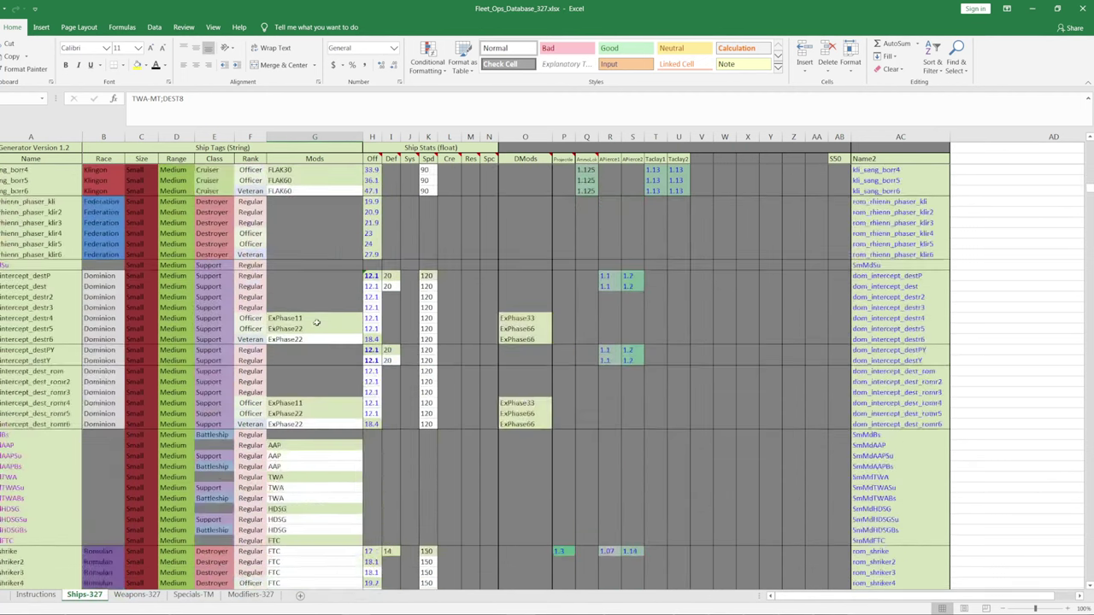
scroll(314, 328, "down", 20)
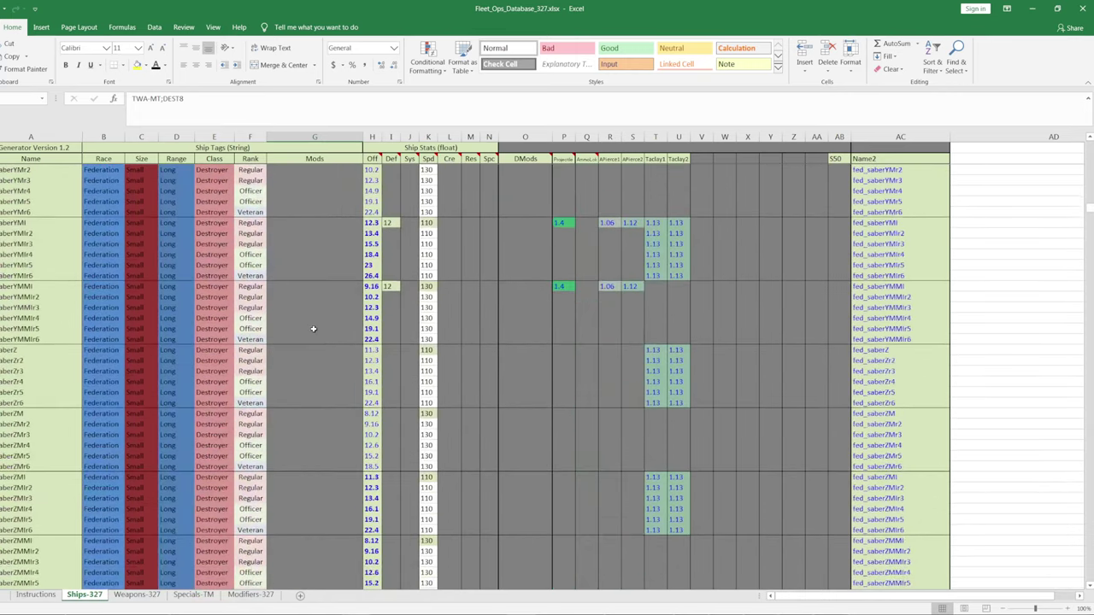
scroll(314, 330, "down", 20)
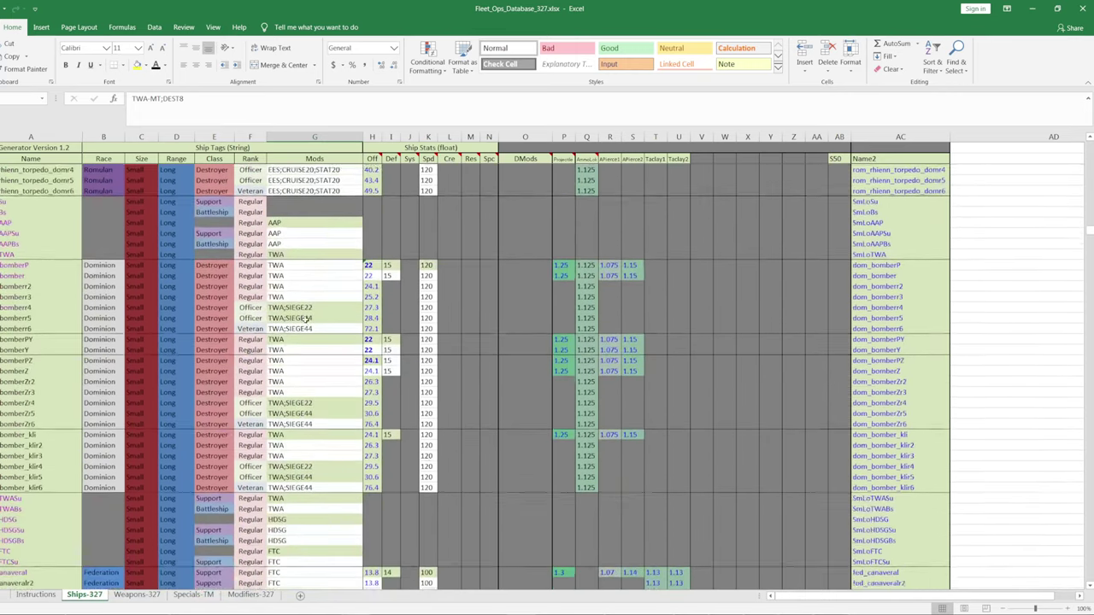
scroll(303, 313, "down", 20)
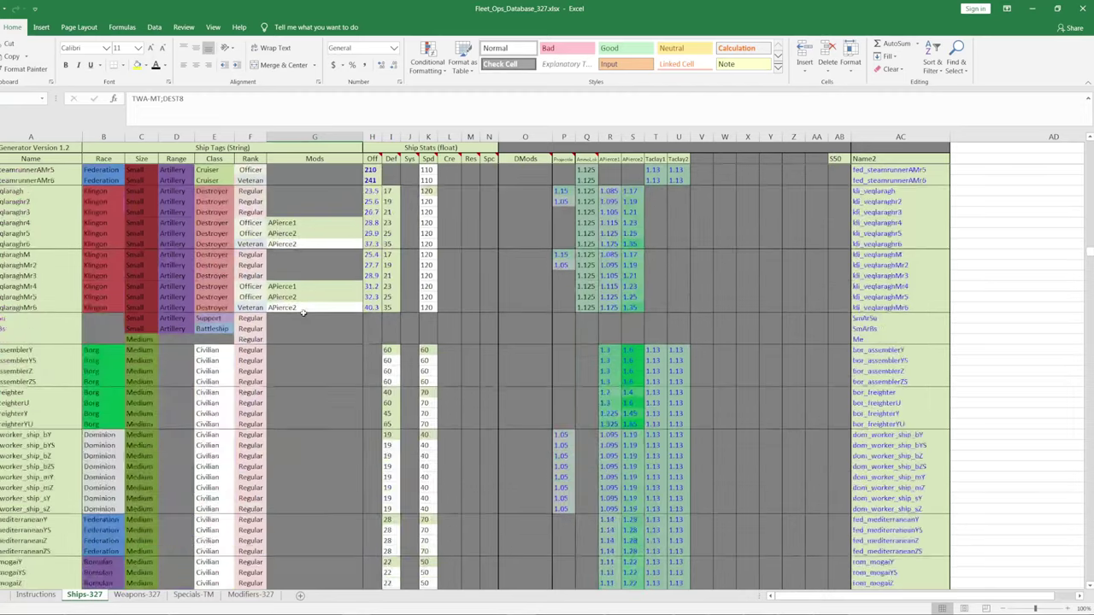
scroll(304, 313, "down", 9)
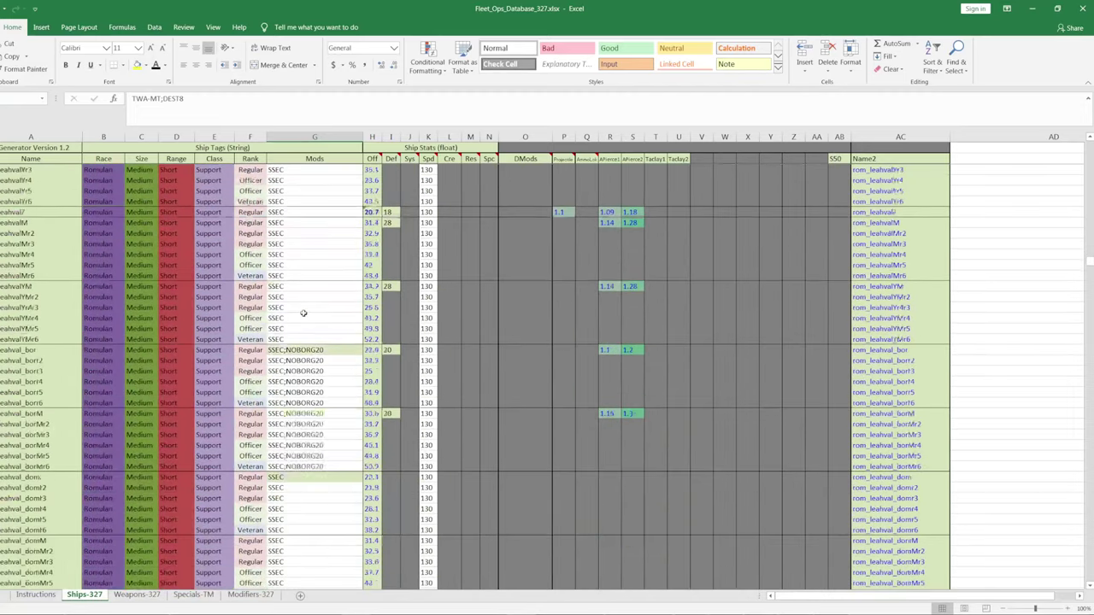
scroll(290, 312, "down", 15)
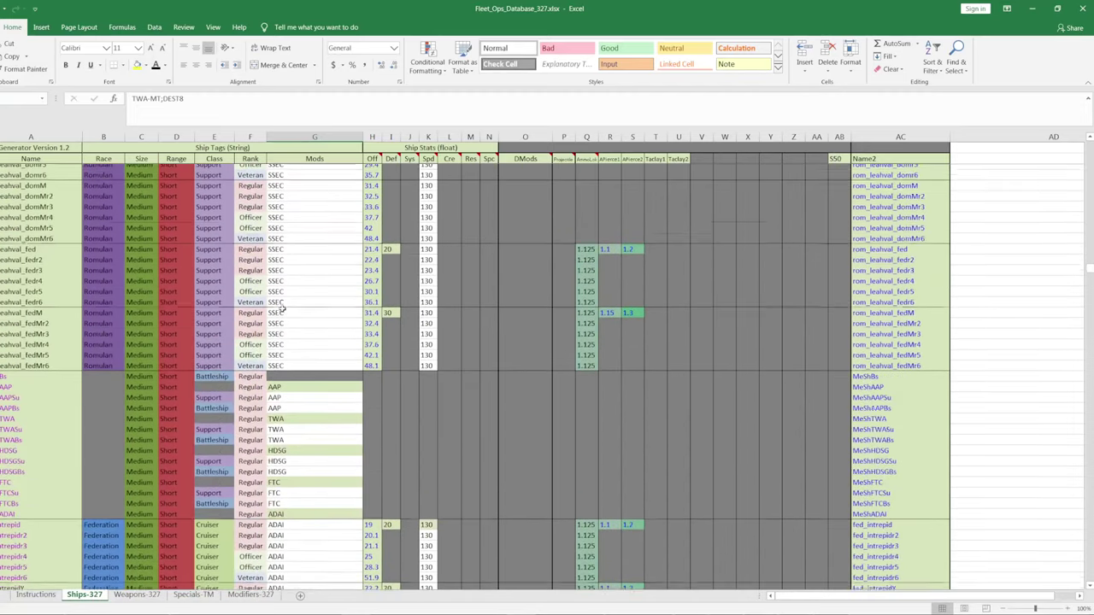
scroll(298, 320, "down", 5)
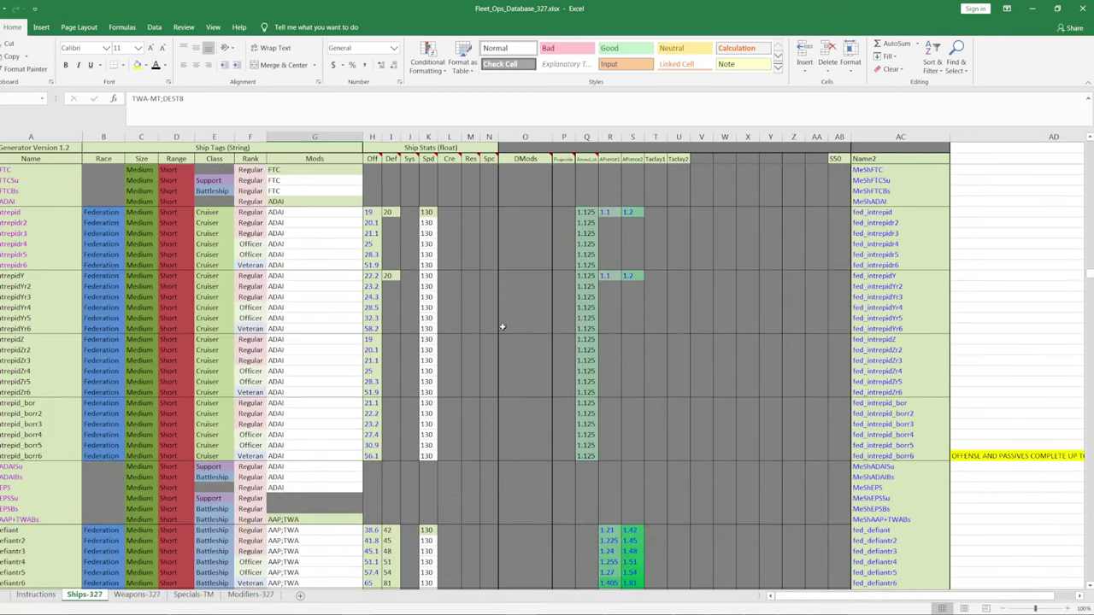
left_click(985, 453)
mouse_move(936, 598)
left_mouse_down()
mouse_move(955, 598)
mouse_move(940, 598)
left_mouse_up()
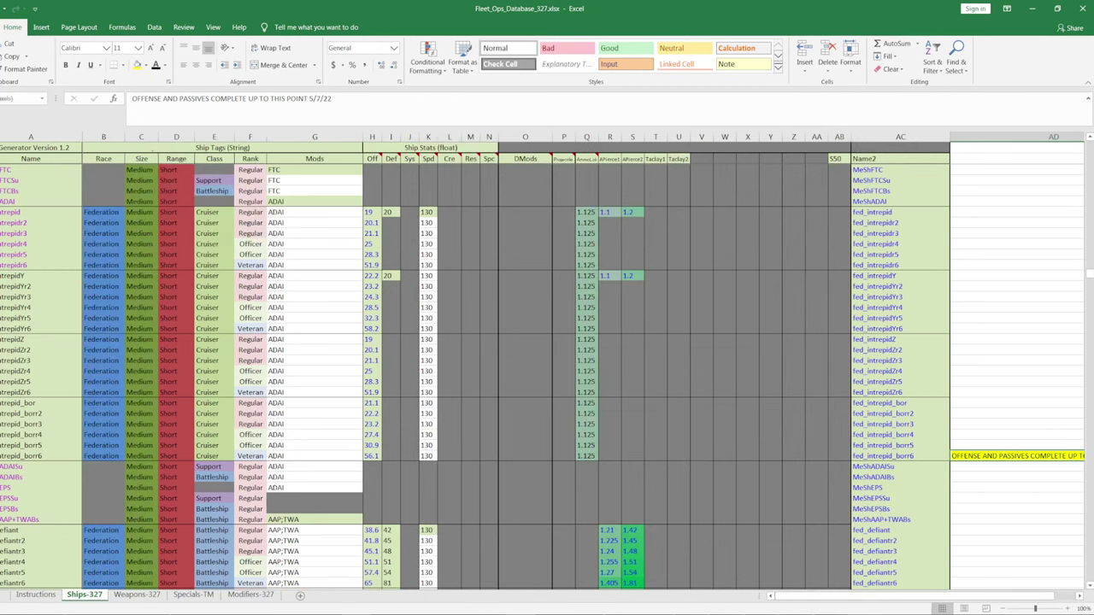
- Highlight the fed_intrepid_borr6 row and look over the Defiant rows below it, including the Mods cell of fed_defiant_klir4
left_click(17, 456)
scroll(216, 405, "down", 5)
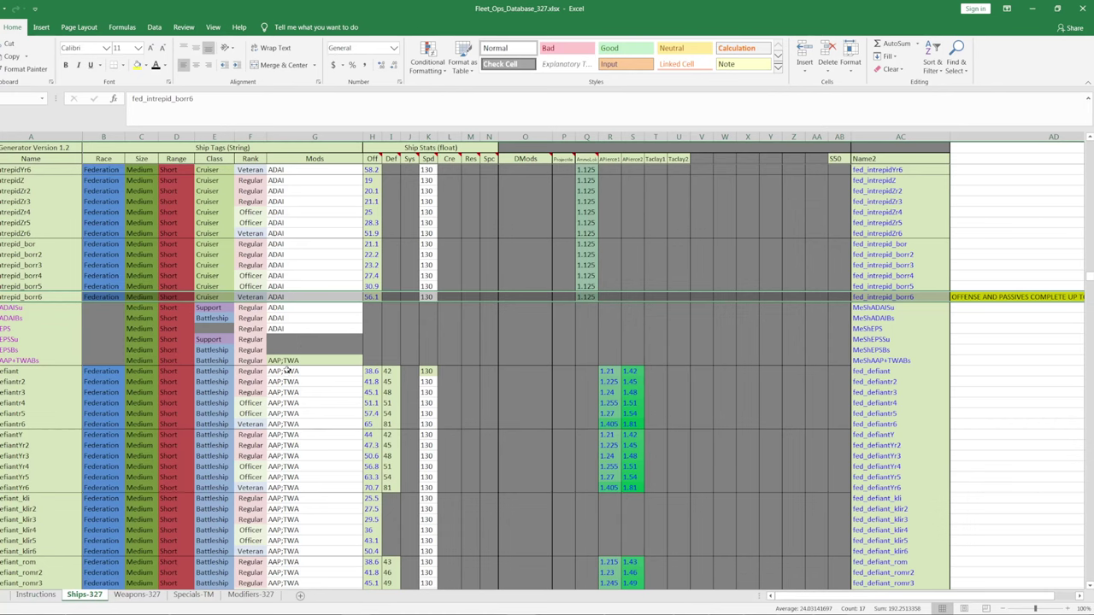
scroll(302, 346, "down", 3)
scroll(317, 313, "down", 4)
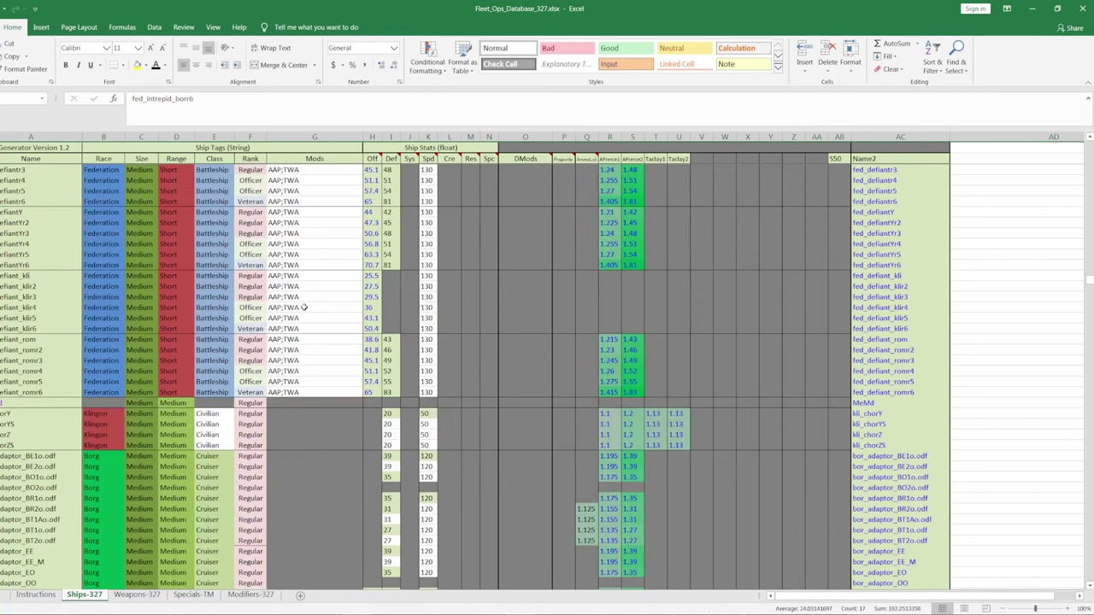
left_click(306, 307)
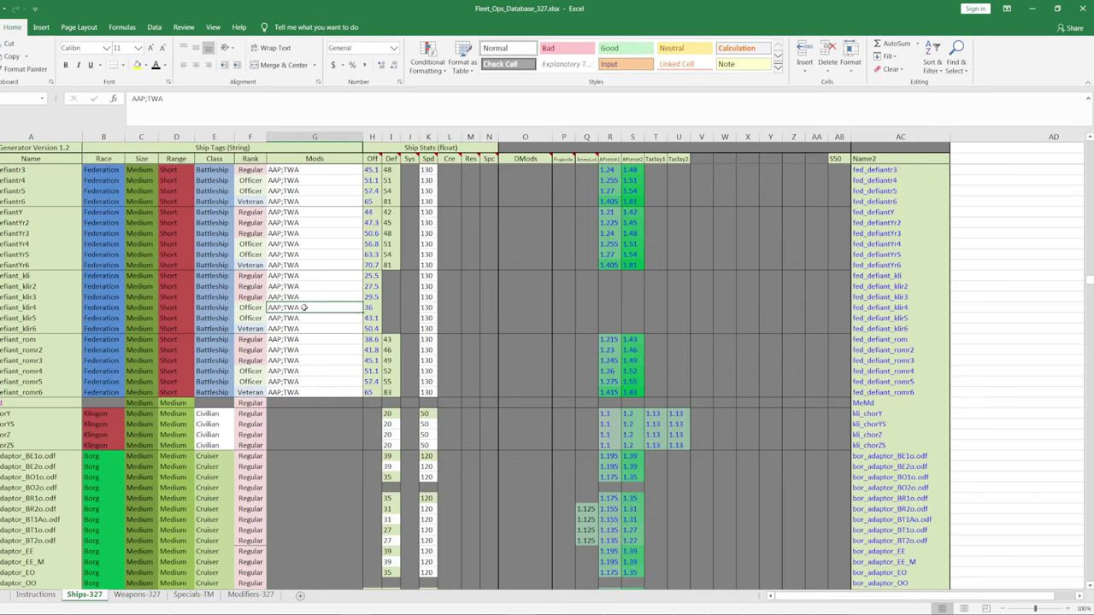
- Switch to FPQ Edit, locate rom_leahval_bor.odf among the Romulan ship files and open it in Programmer's Notepad
key("alt+Tab")
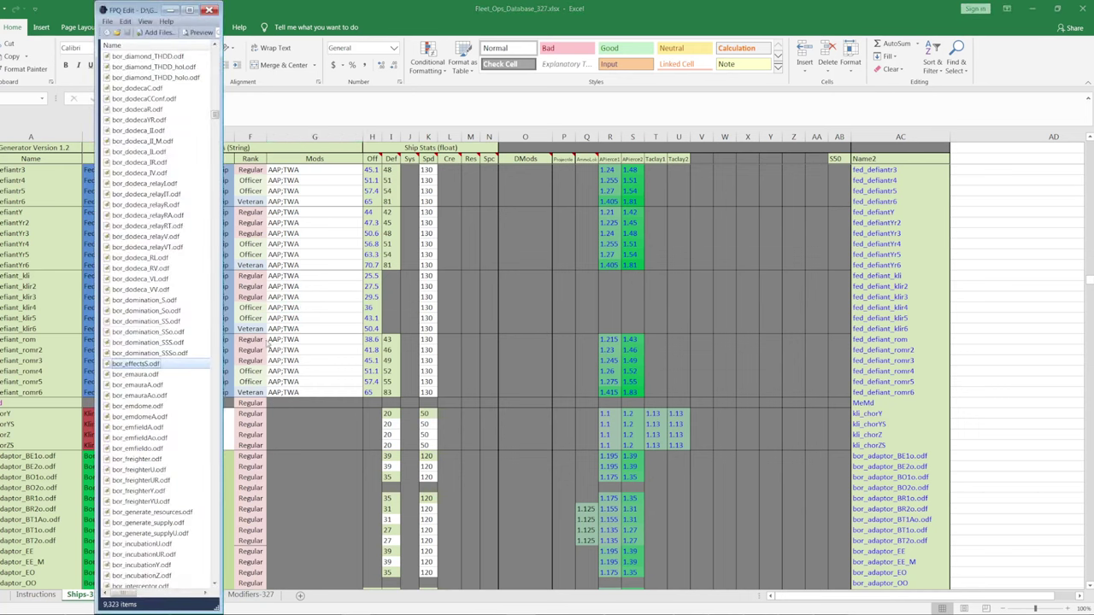
left_click_drag(215, 114, 215, 545)
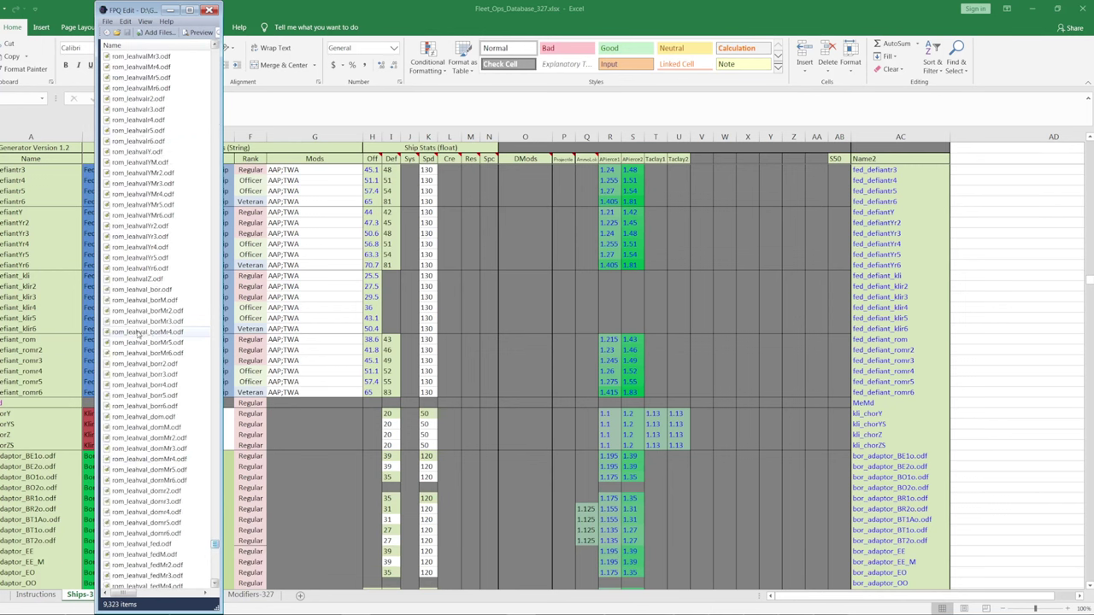
left_click(142, 289)
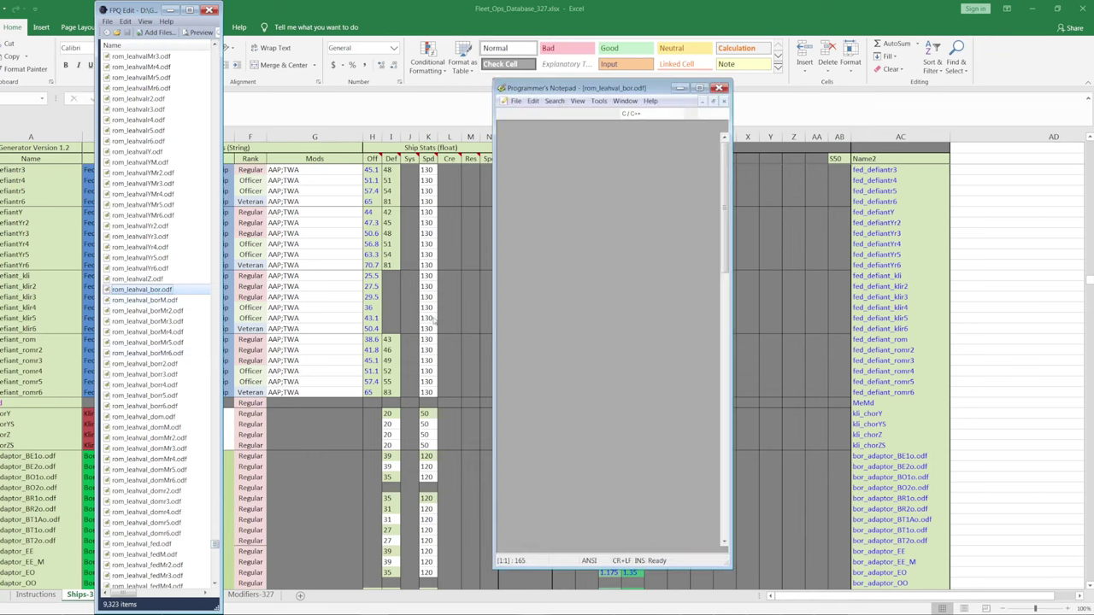
- Look through the stats and weapons in rom_leahval_bor.odf and highlight the weapon6 = "passive_singlestage" line
scroll(662, 303, "down", 4)
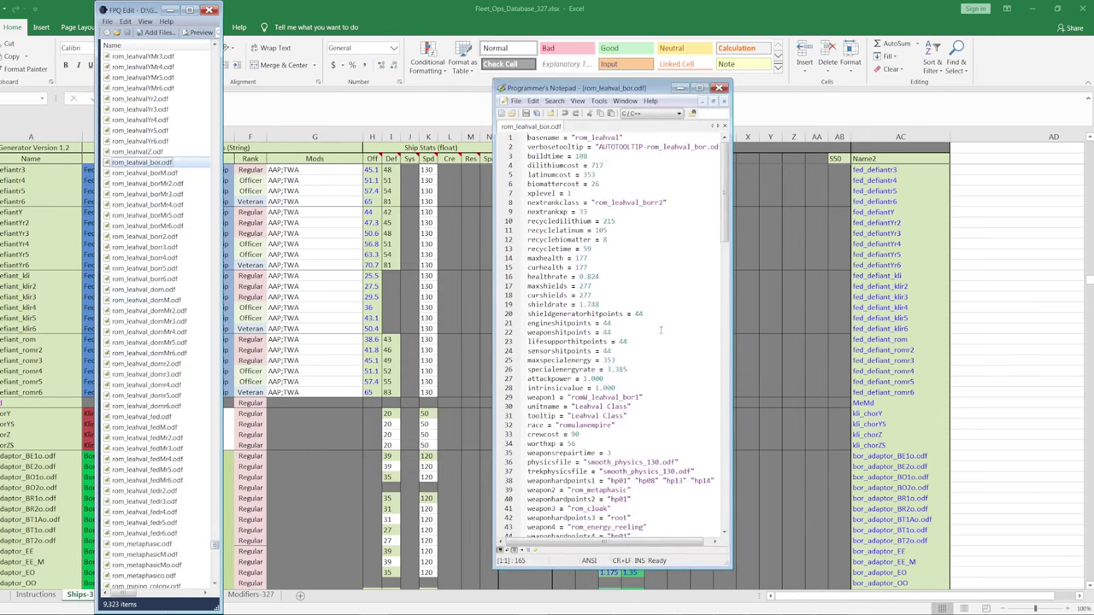
left_click(634, 407)
scroll(624, 333, "up", 4)
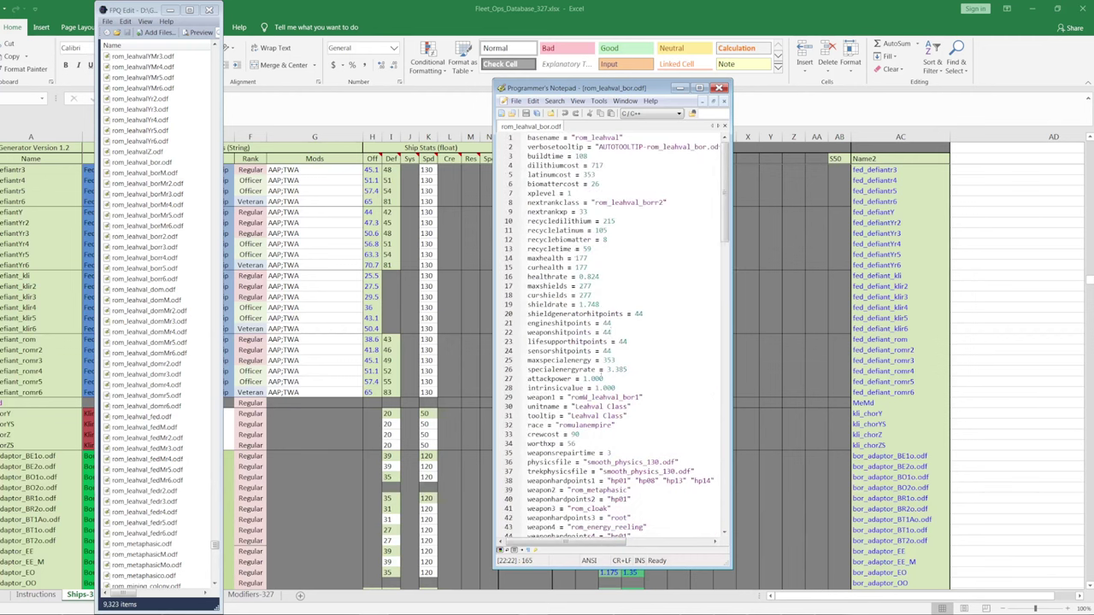
scroll(615, 333, "down", 5)
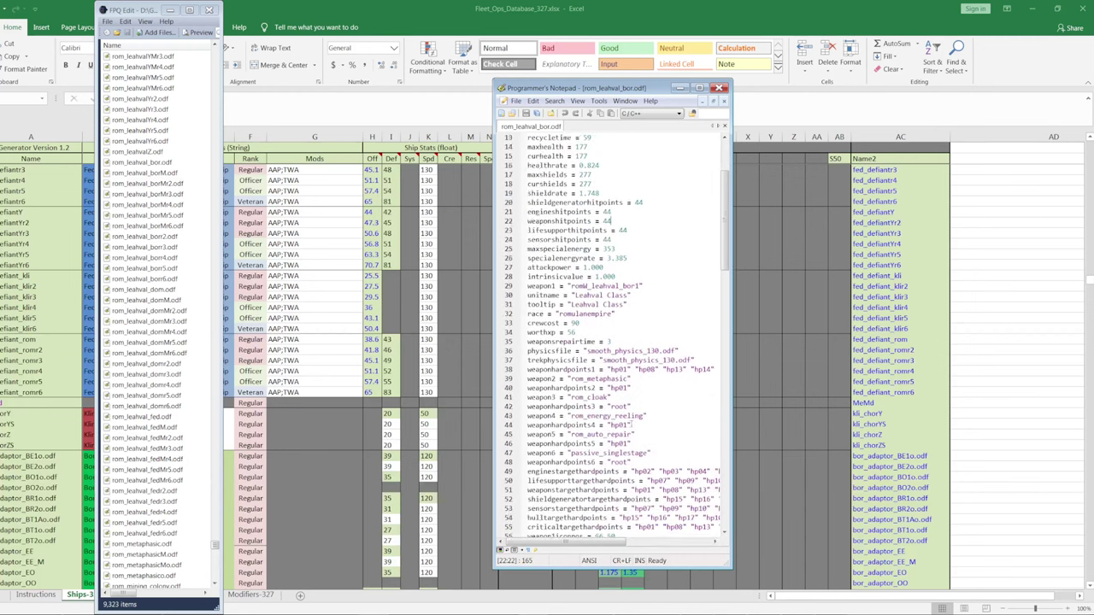
scroll(641, 468, "down", 9)
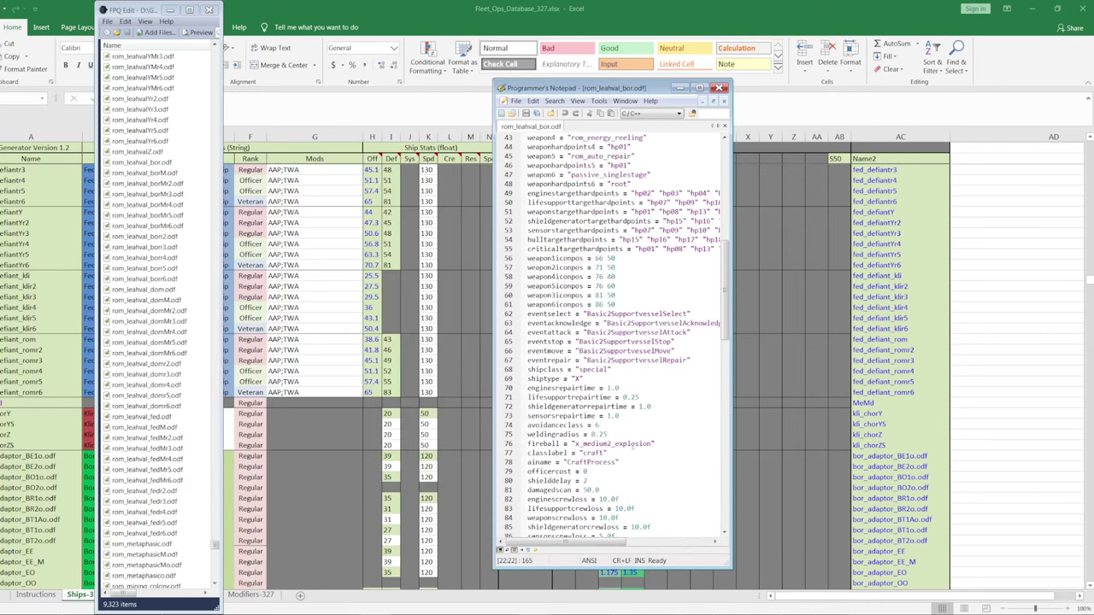
scroll(635, 444, "up", 6)
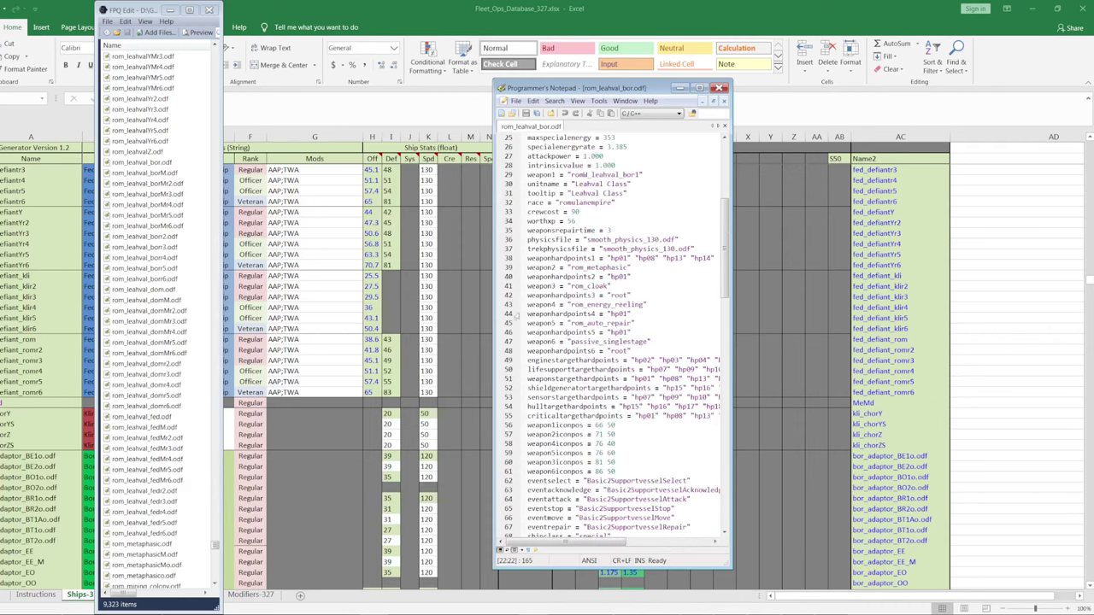
left_click(511, 344)
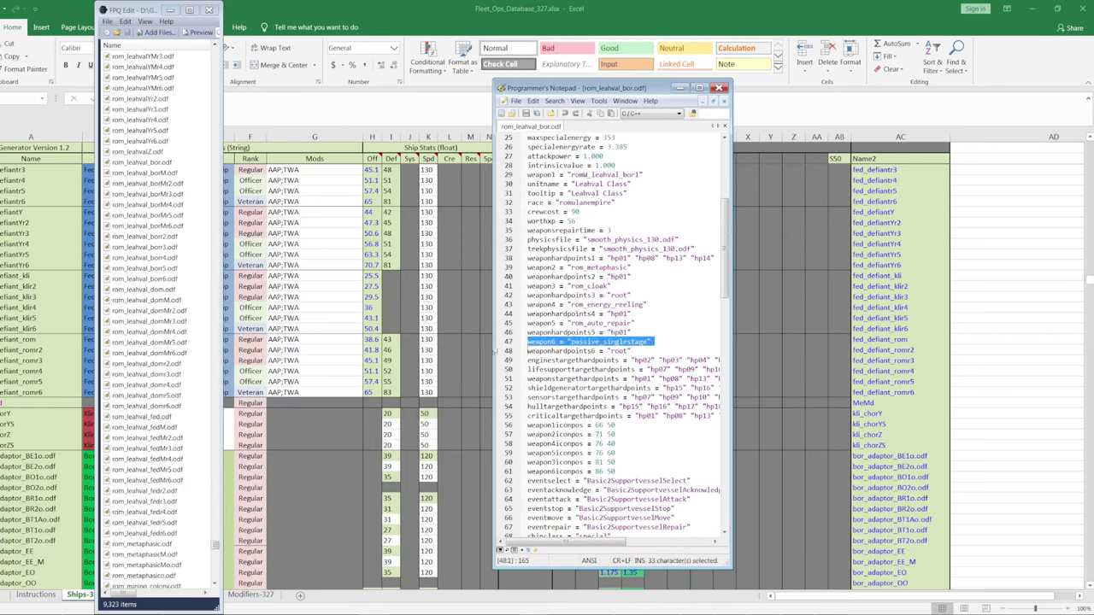
- Open Dynamic_Localized_Strings.h from the Fleet Operations Data folder in the text editor
left_click(41, 598)
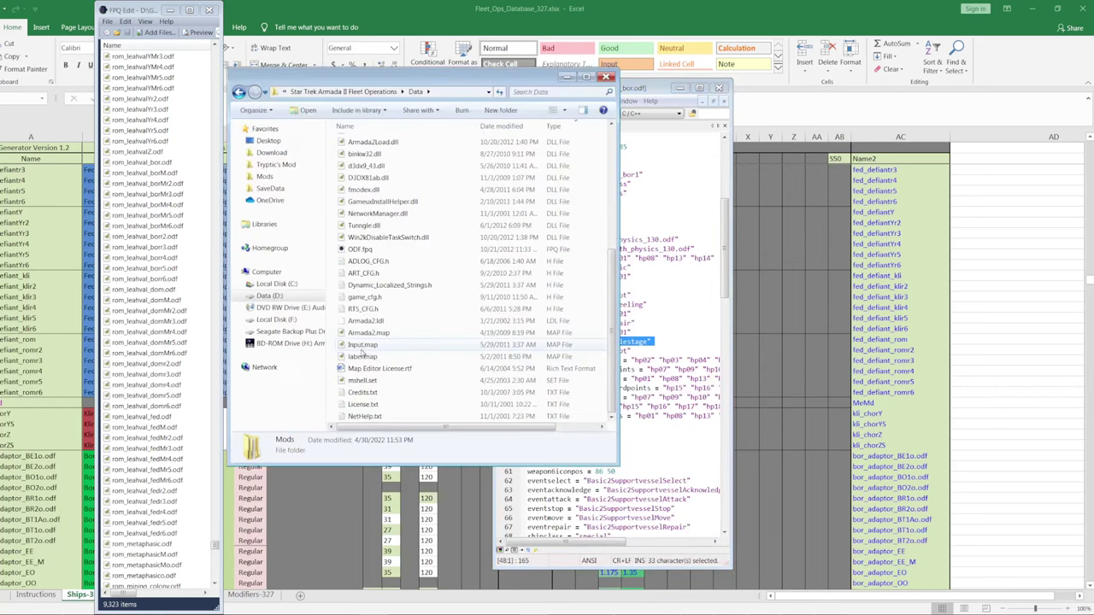
left_click(387, 287)
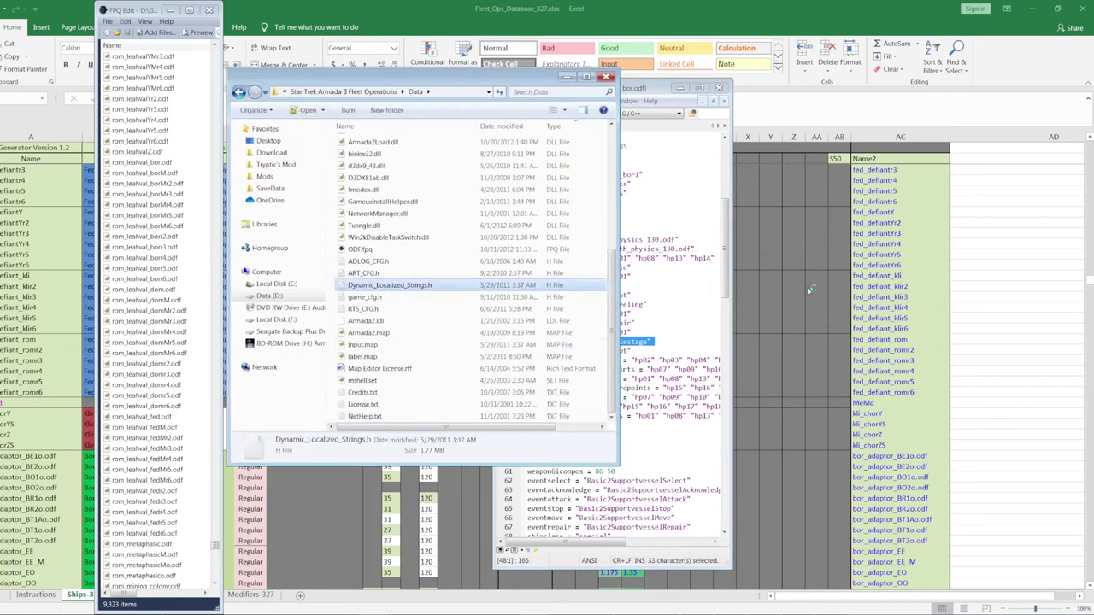
key("Return")
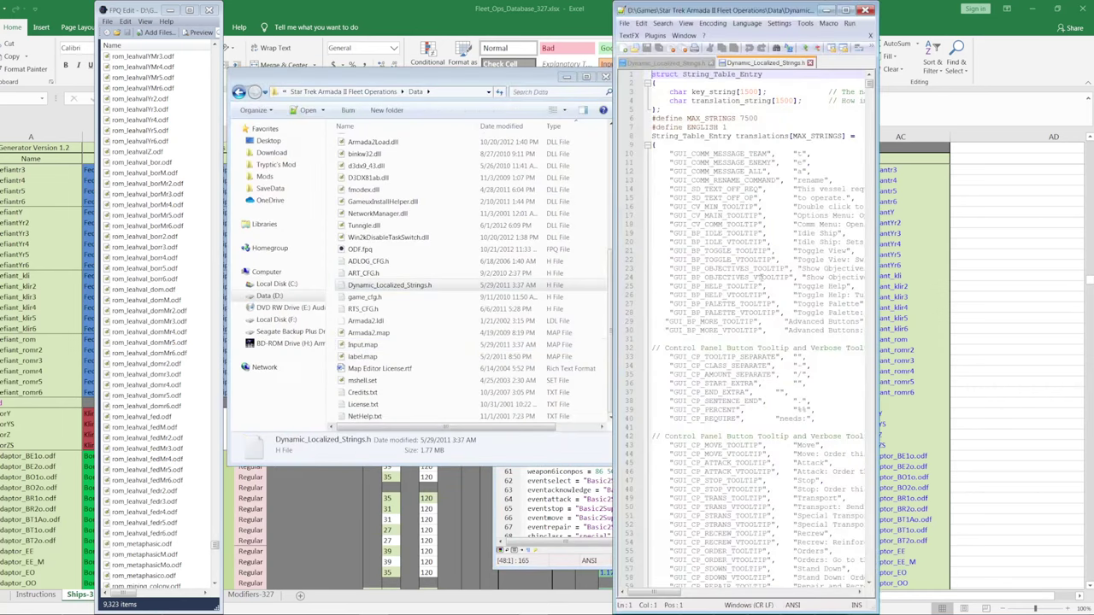
- Search Dynamic_Localized_Strings.h for "singlest" to reach the passive_singlestage tooltip entry
key("shift+Right")
key("shift+Right")
key("shift+Right")
key("shift+Right")
key("shift+Right")
key("shift+Right")
key("ctrl+f")
key("Return")
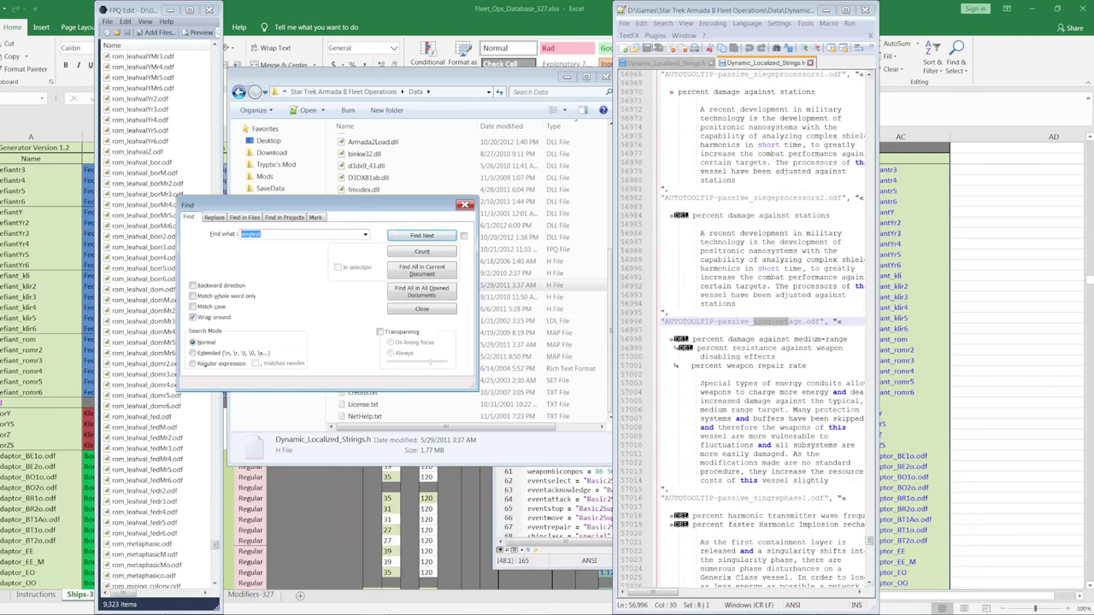
- Switch the encoding of Dynamic_Localized_Strings.h to UTF-8 and close the Find dialog
left_click(713, 23)
left_click(722, 46)
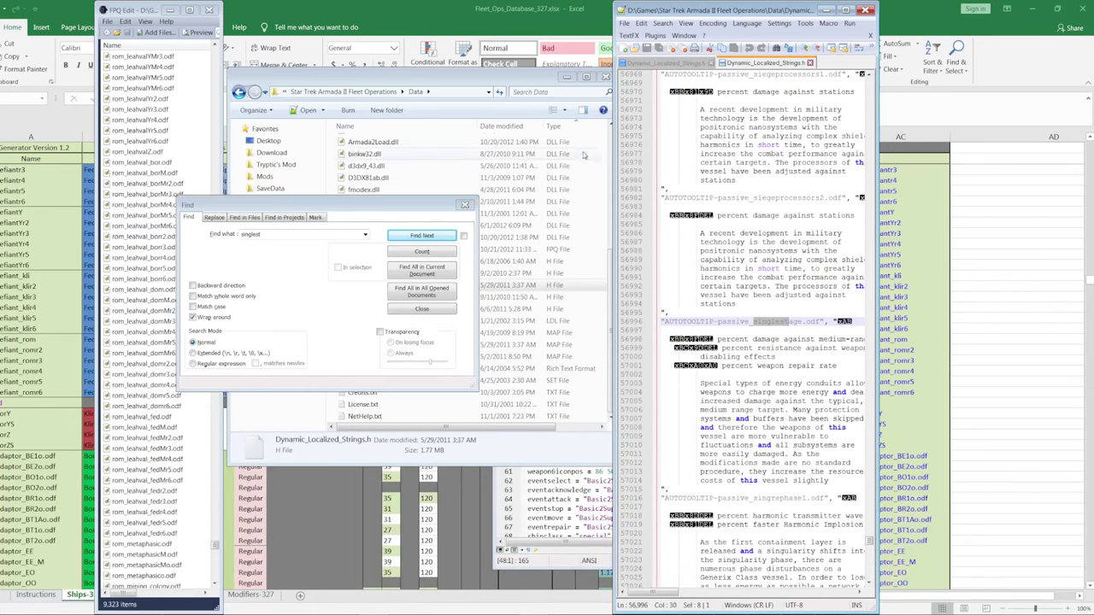
left_click(416, 311)
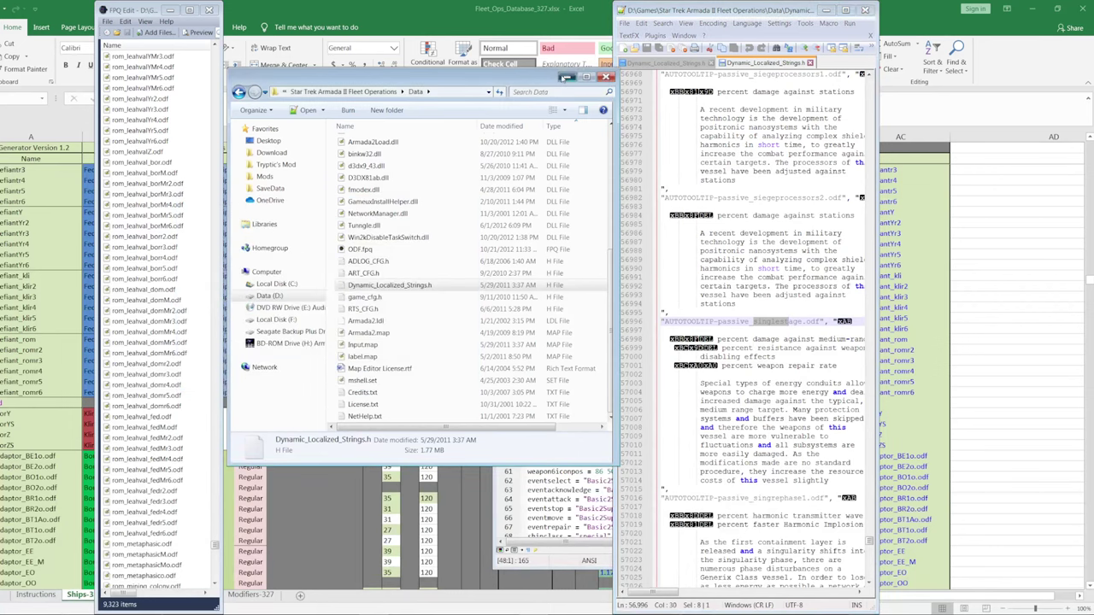
- Clear the Data folder, ODF and strings file windows away to return to the Ships-327 sheet
left_click(566, 77)
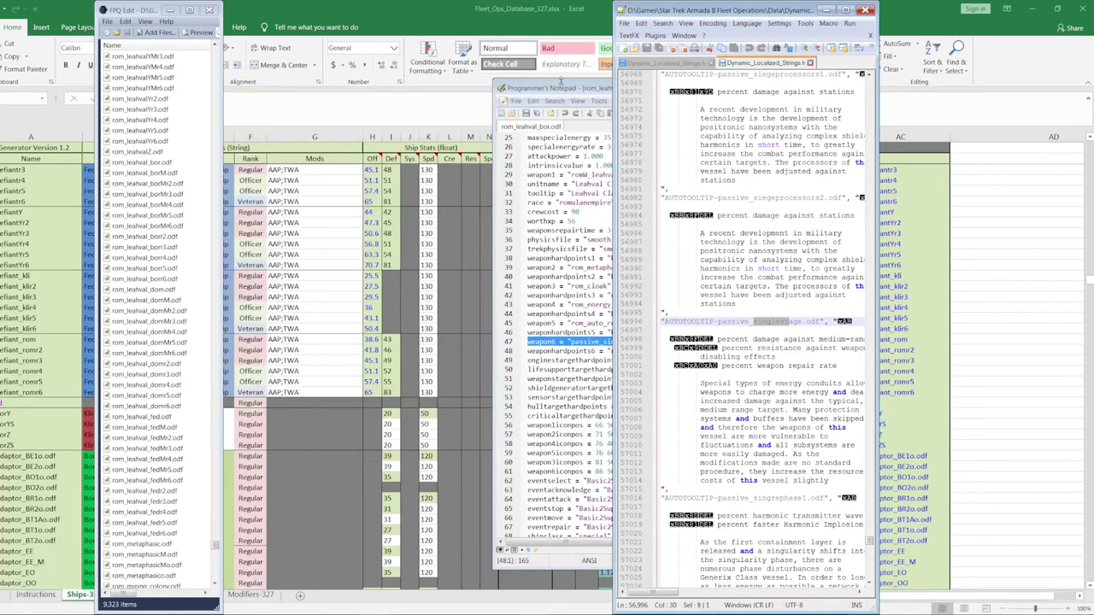
left_click(564, 92)
left_click(718, 86)
left_click(492, 6)
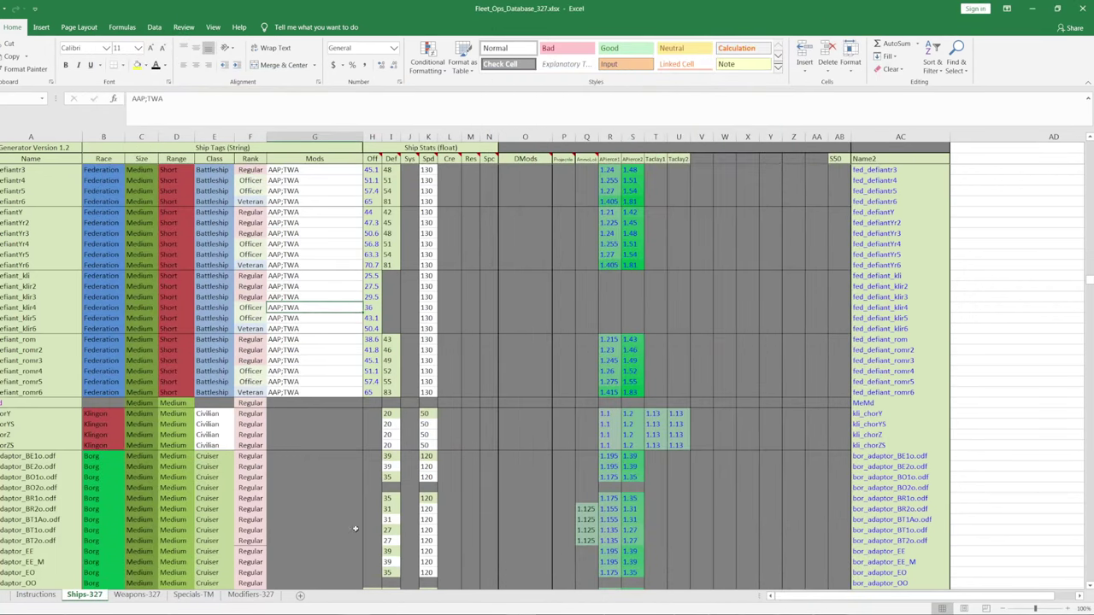
- Open fed_monsoonr6.odf from FPQ Edit and highlight its passive_sixshield2 line, followed by its passive_optimizedshields line
key("alt+Tab")
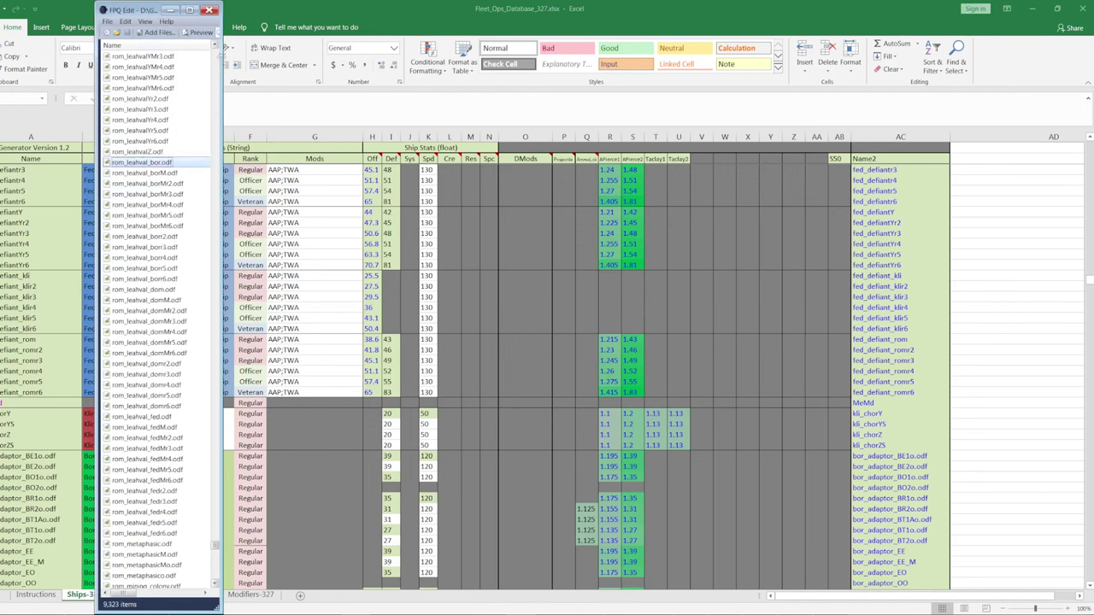
left_click_drag(218, 564, 217, 313)
scroll(174, 329, "down", 12)
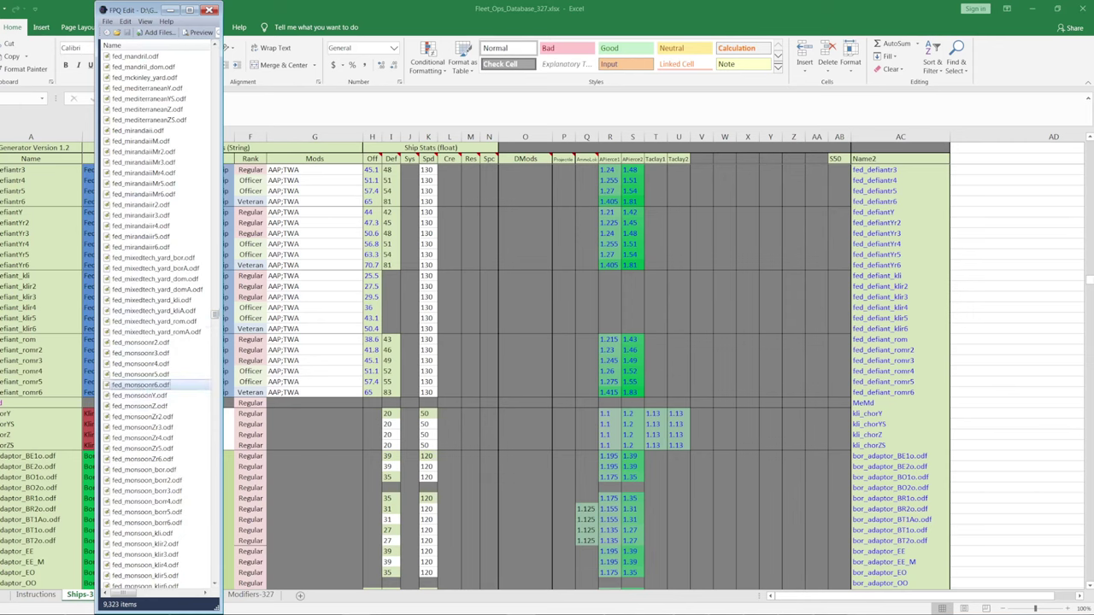
left_click(263, 382)
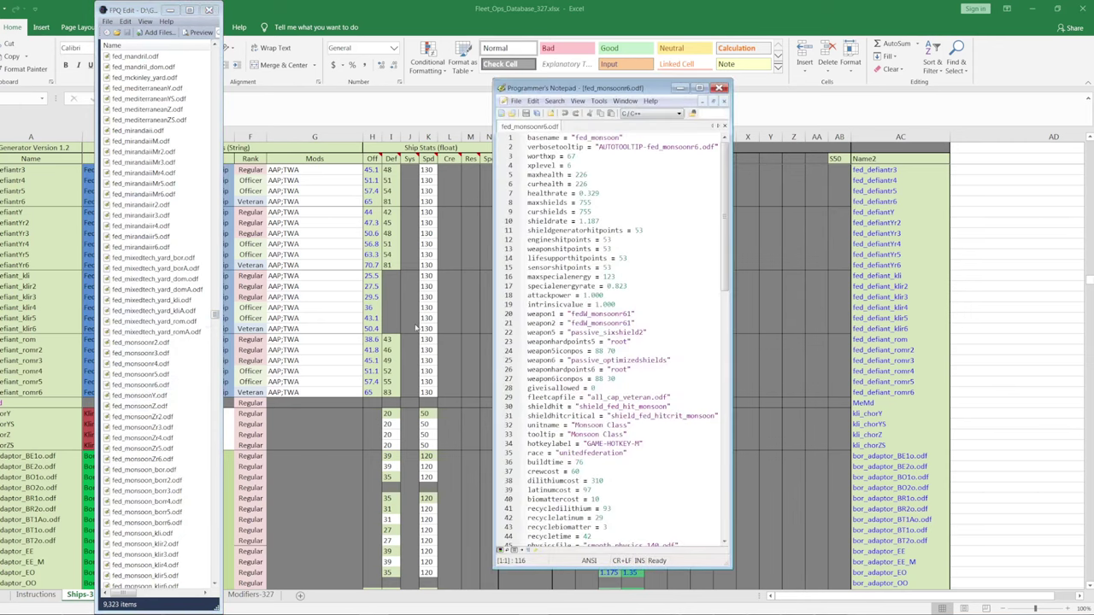
left_click(508, 332)
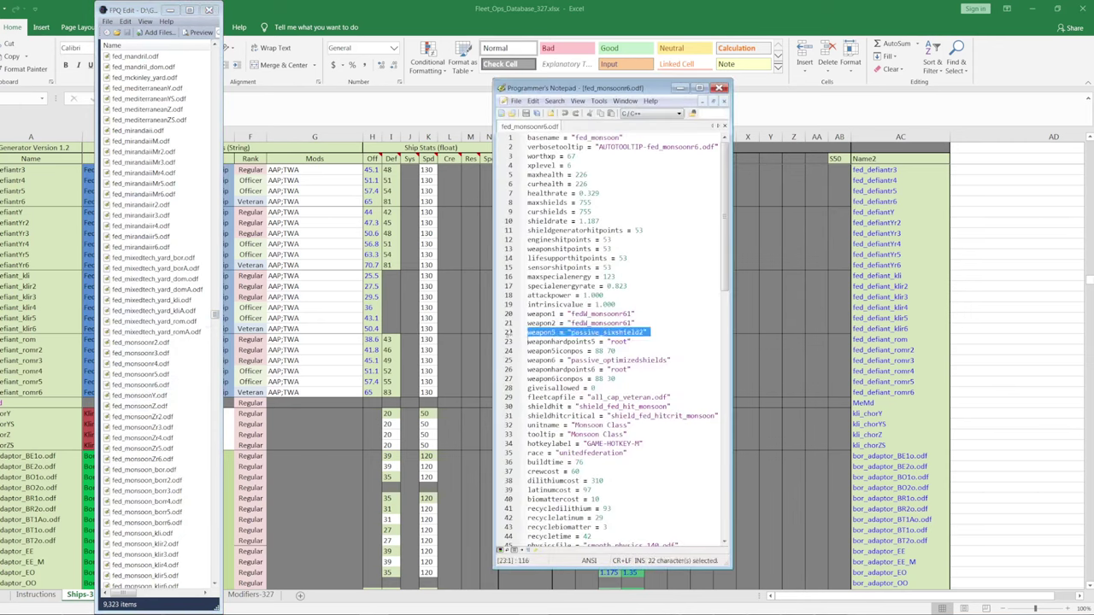
left_click(508, 360)
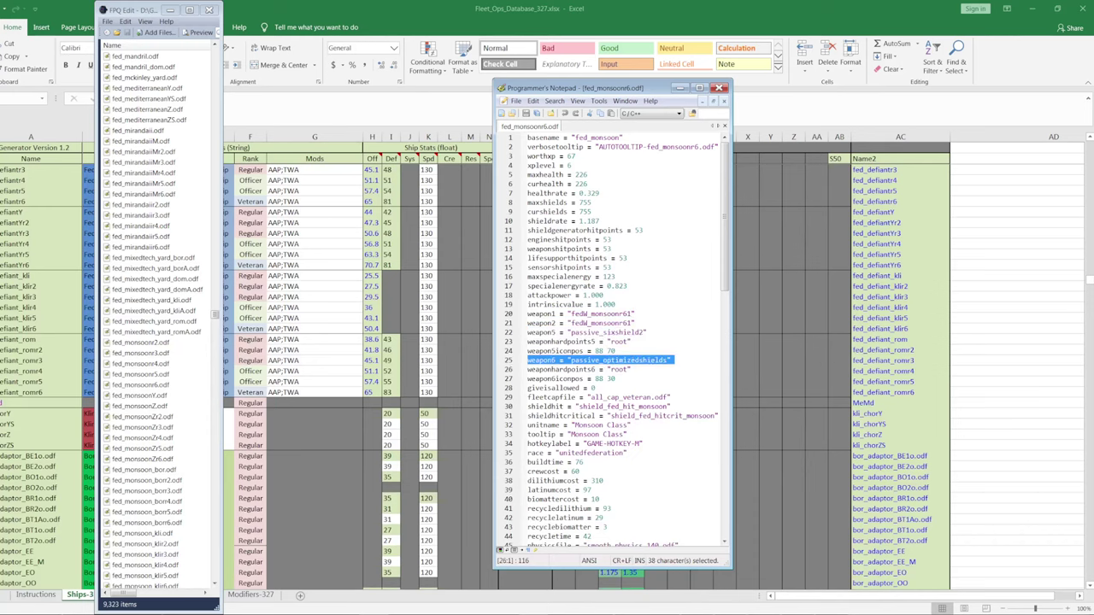
- Switch to Dynamic_Localized_Strings.h and search it for "sixshield"
key("alt+Tab")
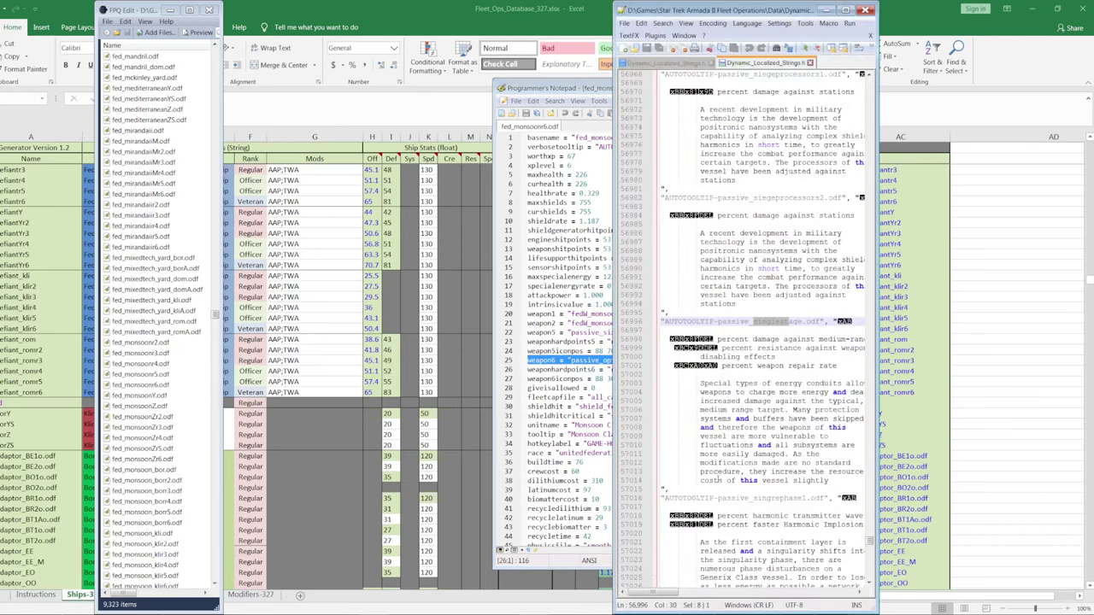
key("ctrl+f")
type("ield")
key("Return")
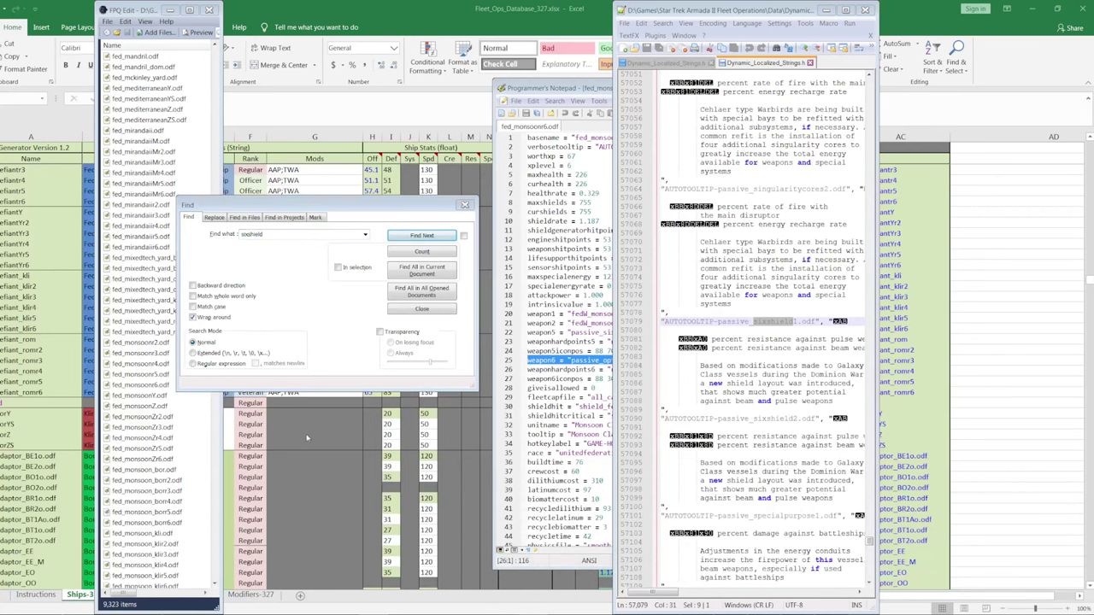
- Place Tooltip Hex.txt beside the strings file, compare its hex codes with the sixshield tooltips, and close it
key("alt+Tab")
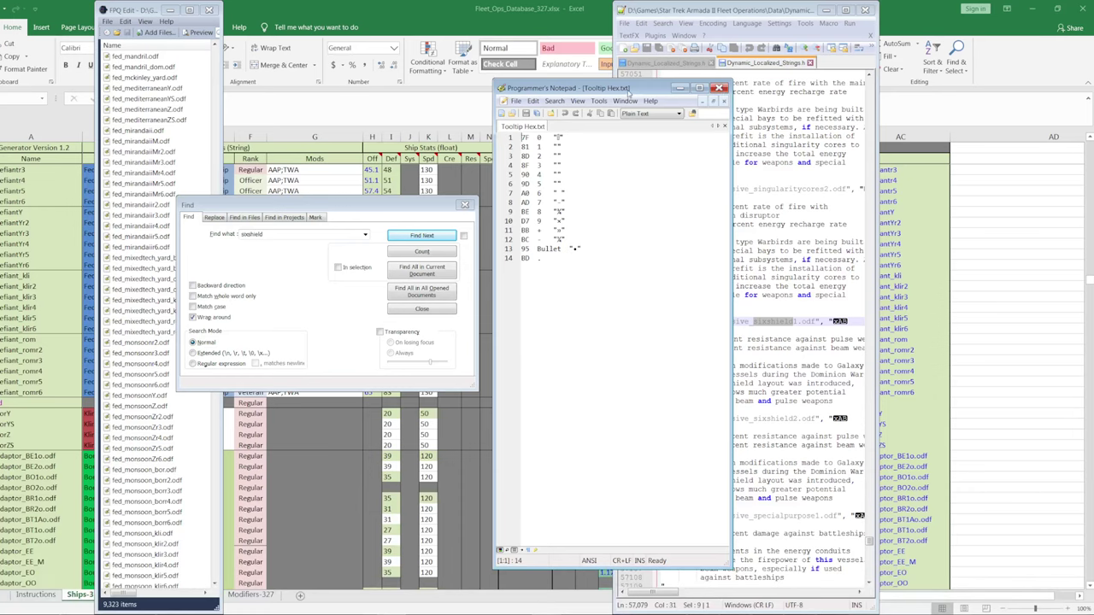
left_click_drag(628, 89, 987, 91)
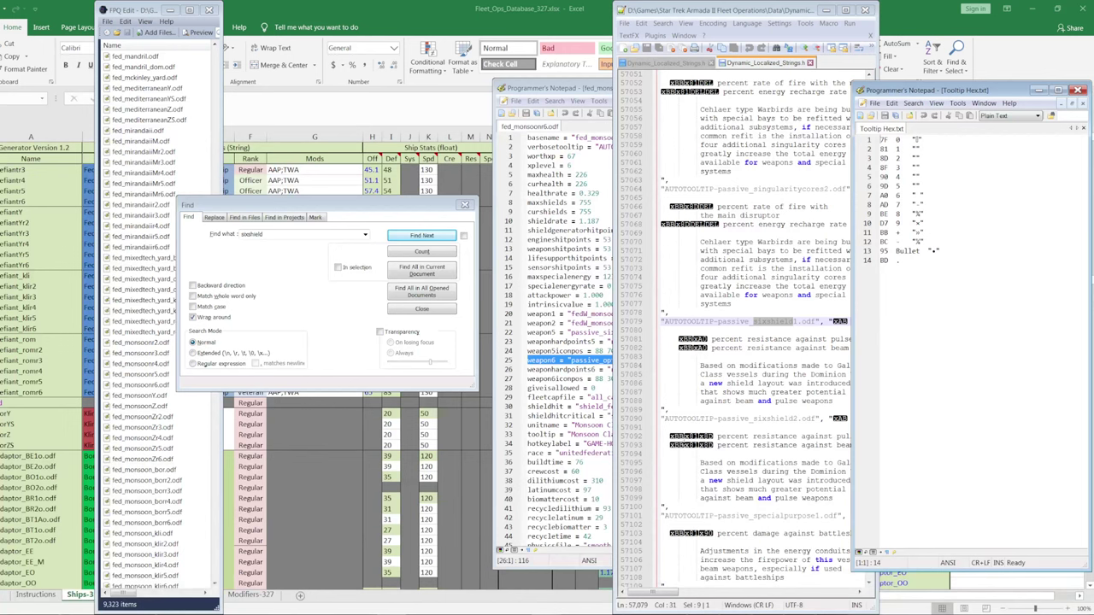
left_click(1078, 89)
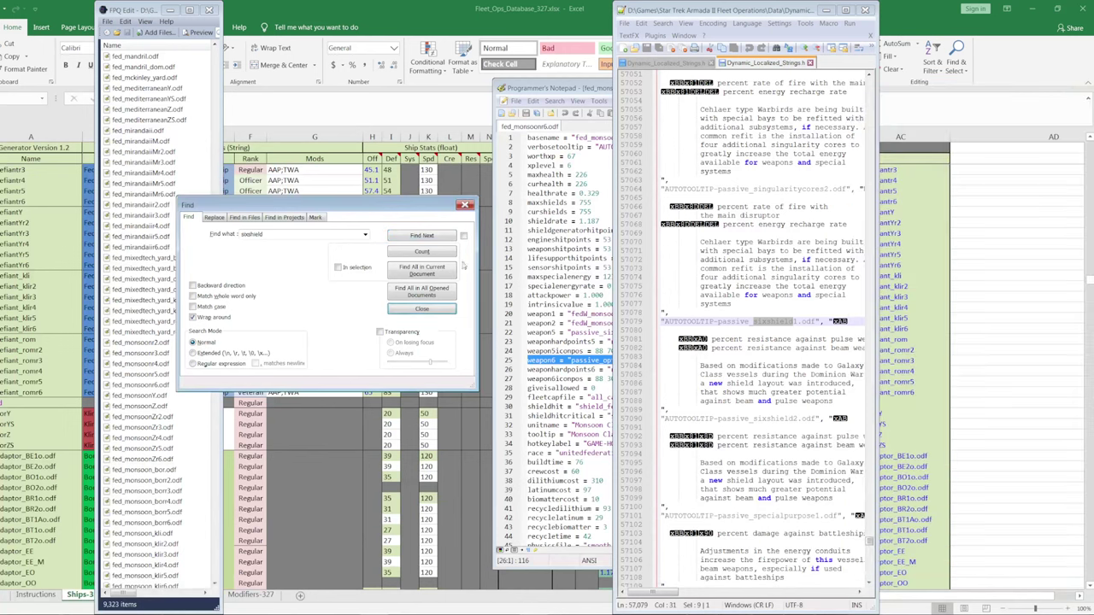
- Add an example modifier row below NOBORG20 on the Modifiers-327 sheet, with the tag Dominion and tag mod 5
left_click(396, 6)
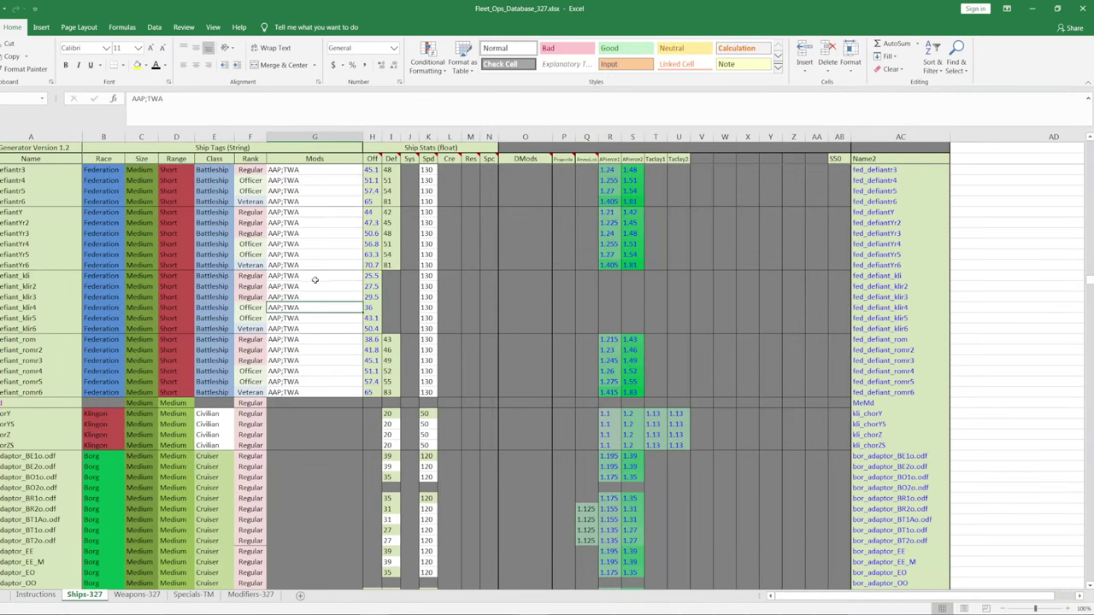
left_click(247, 594)
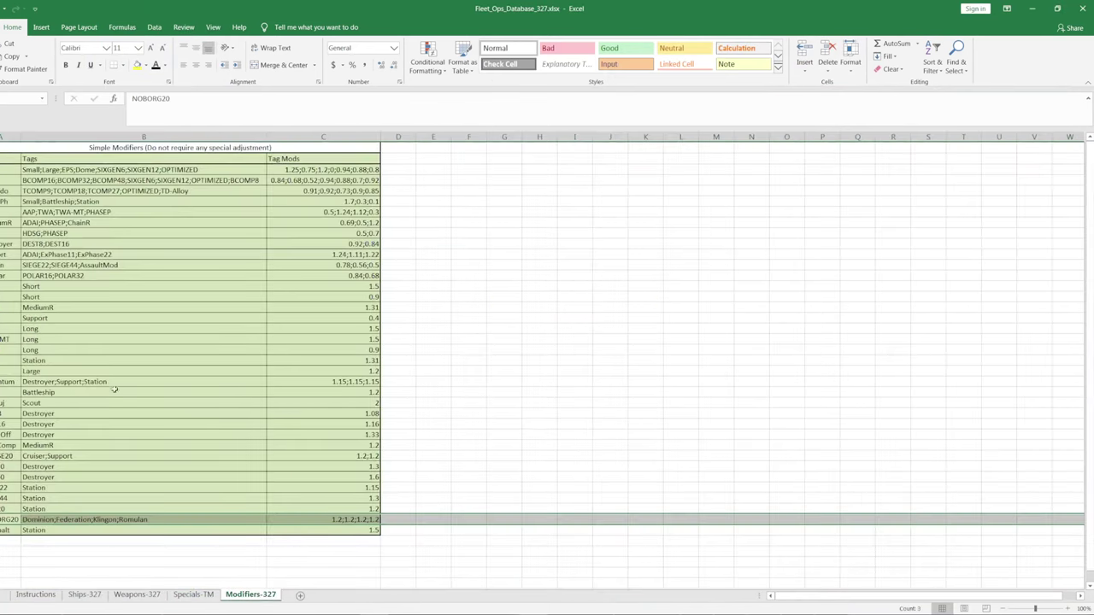
right_click(4, 530)
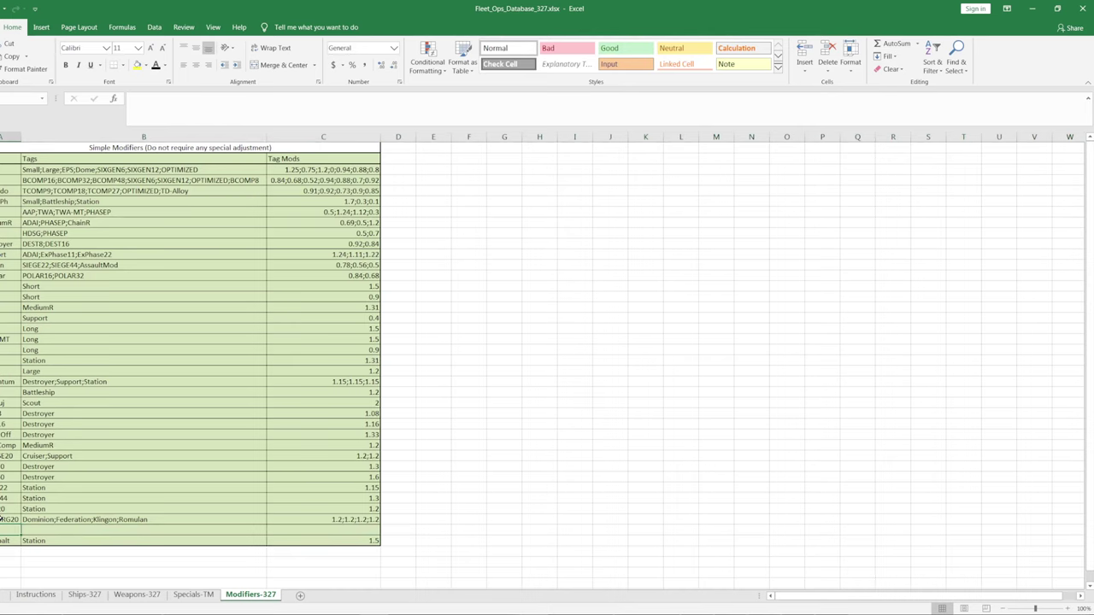
type("beam")
key("Escape")
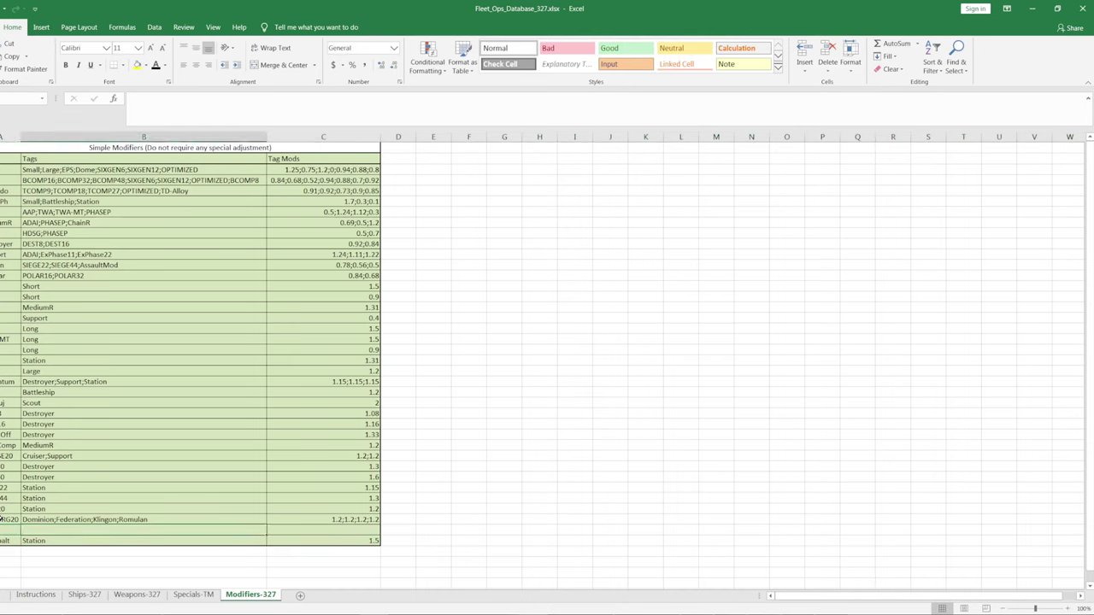
type("Dominion")
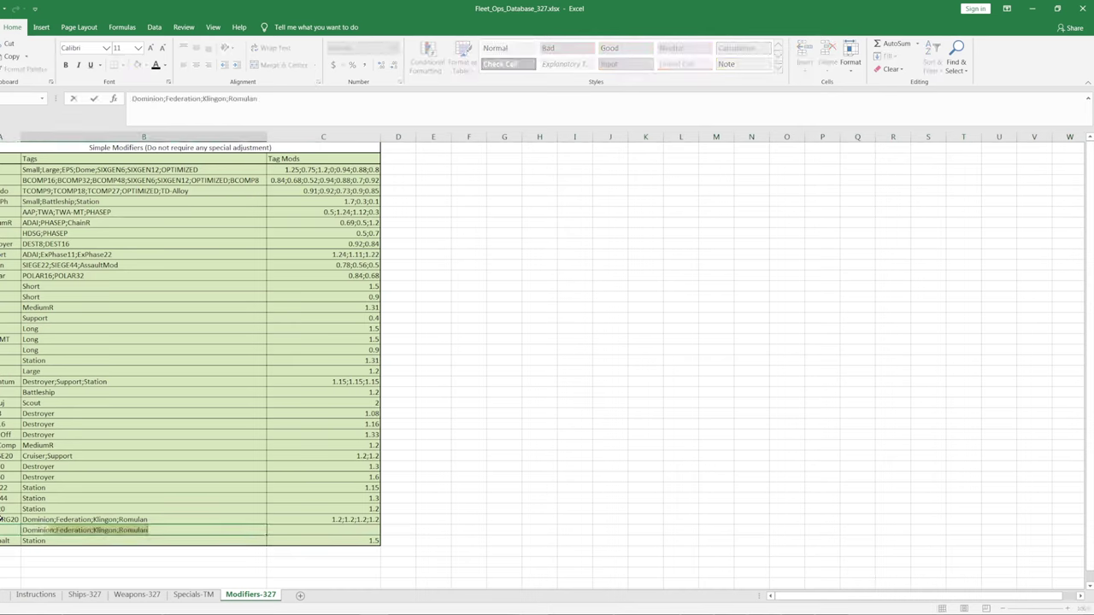
key("Delete")
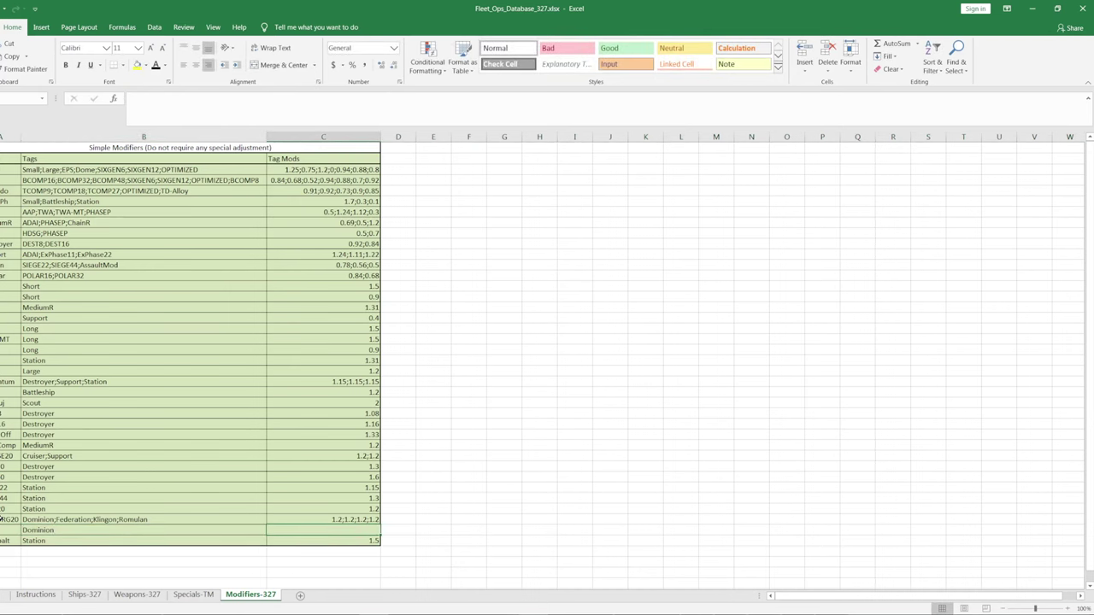
key("Return")
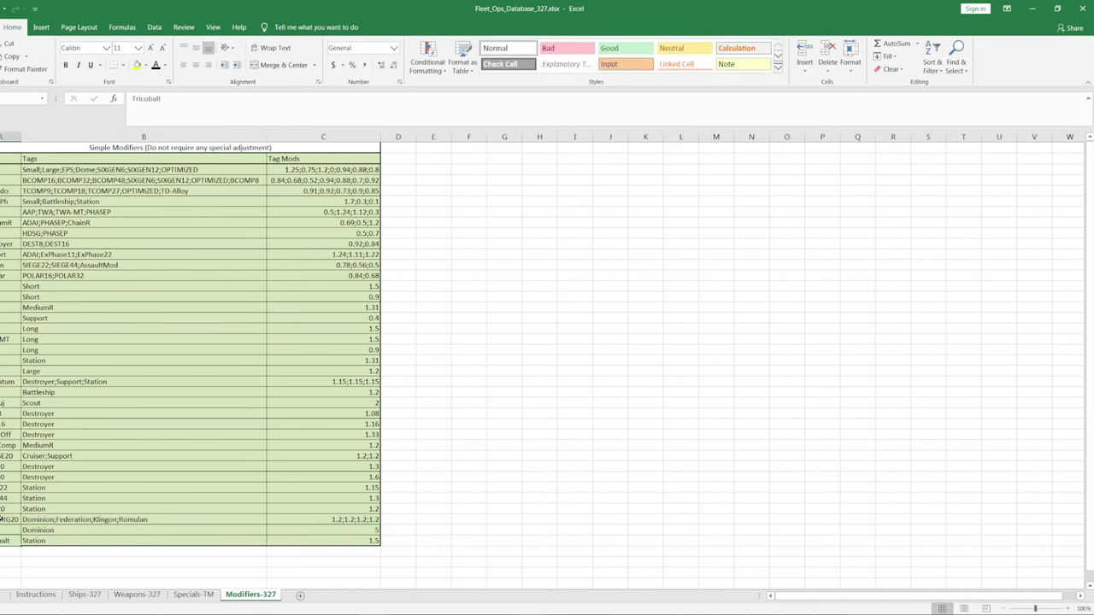
- Append ";bla" to the Mods cell of fed_defiant_romr5 on the Ships-327 sheet and reselect that cell
left_click(84, 594)
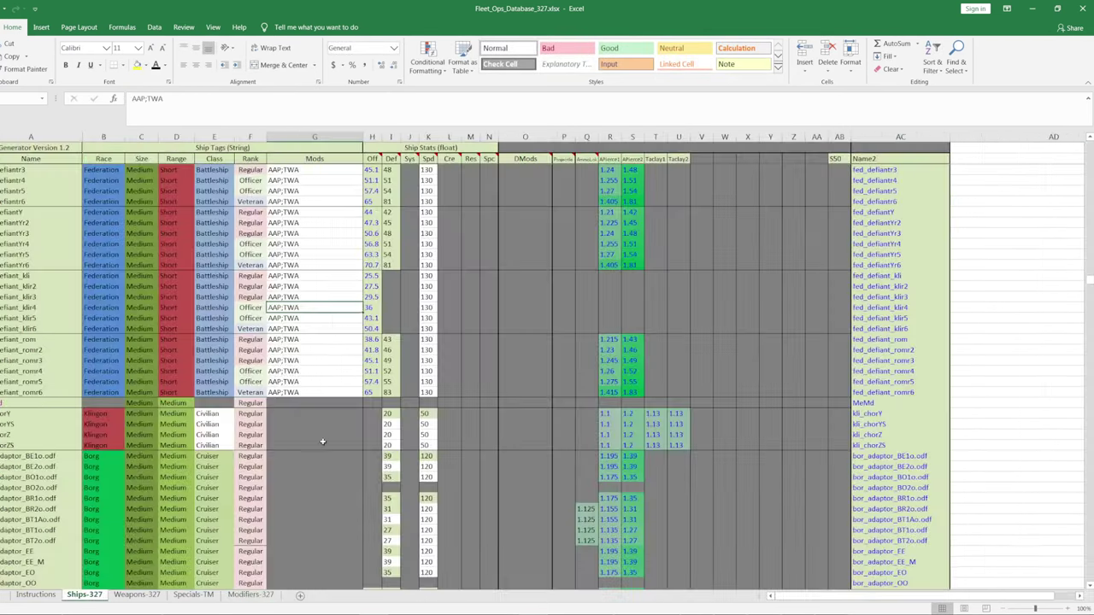
left_click(327, 381)
left_click(265, 117)
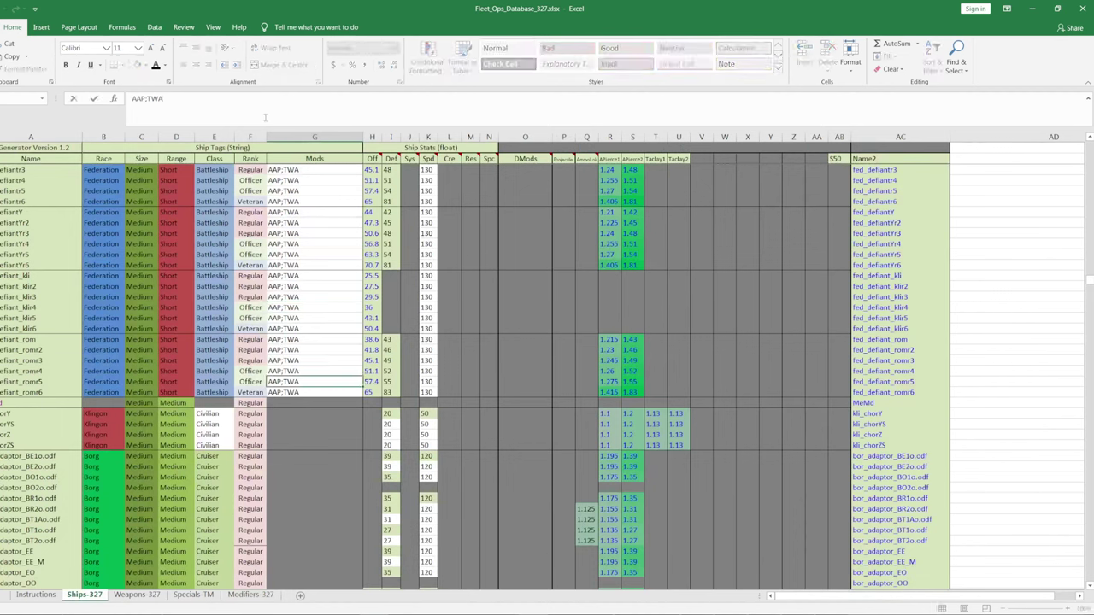
type(";bla")
key("Return")
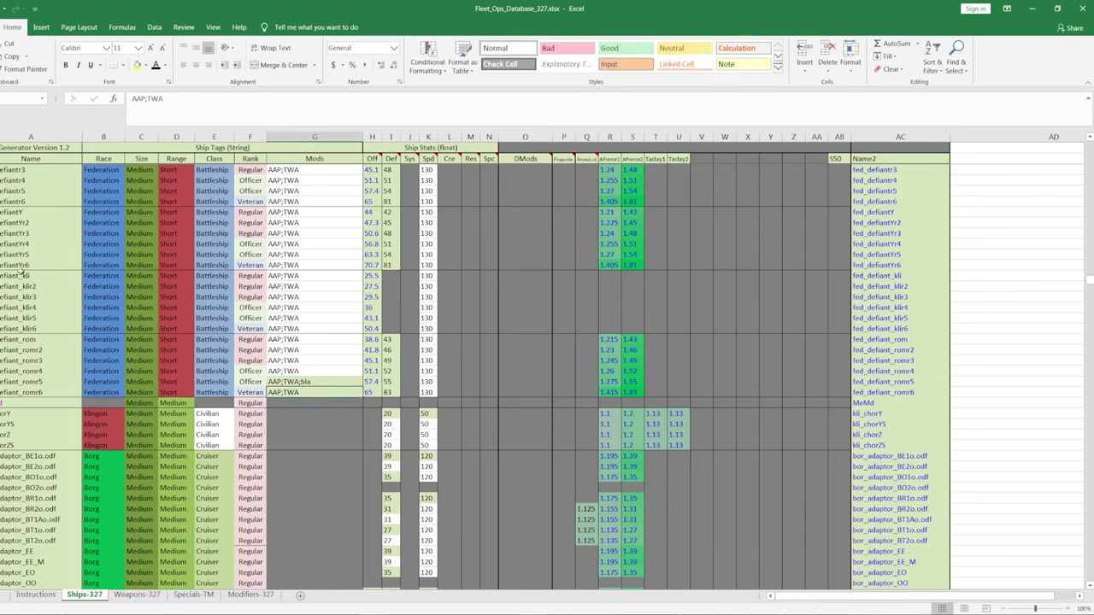
left_click(314, 382)
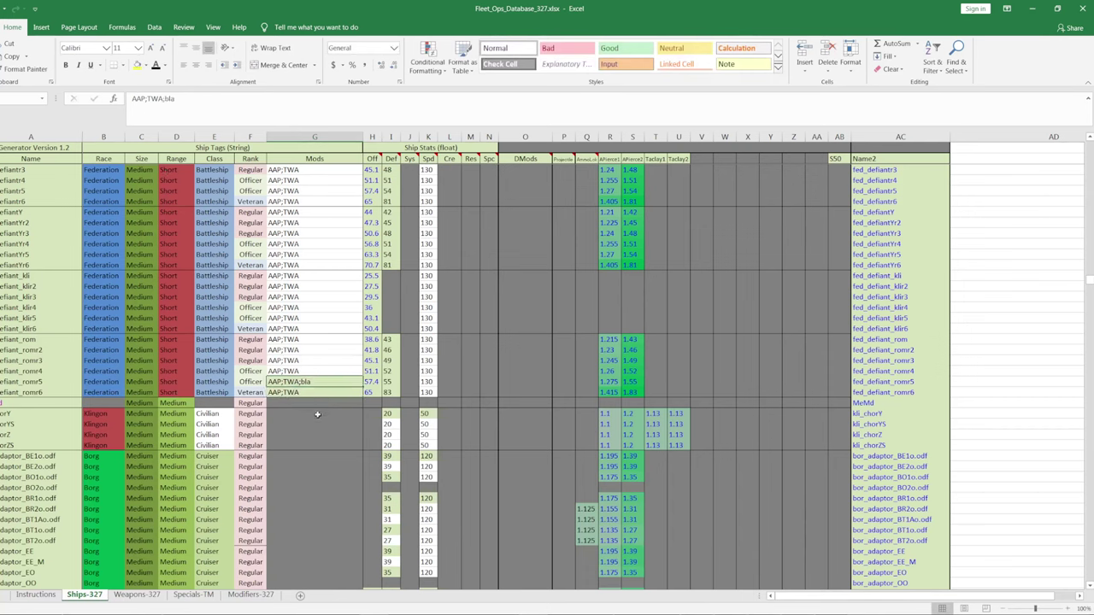
- Undo the last Mods edit on the Ships-327 sheet and clear the Dominion example row on the Modifiers-327 sheet
key("ctrl+z")
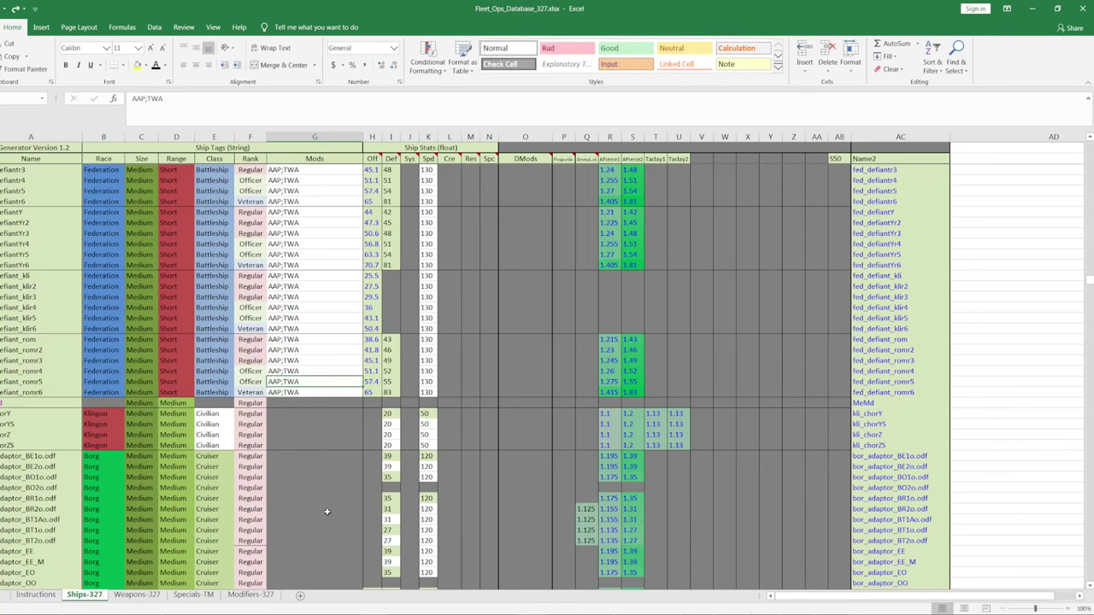
left_click(251, 595)
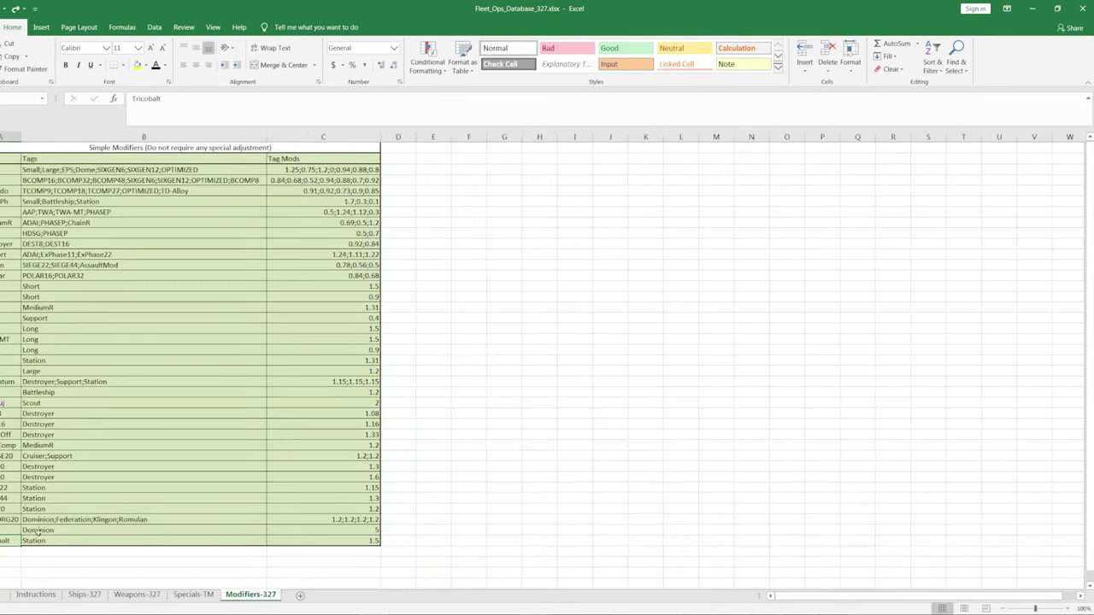
left_click_drag(10, 530, 362, 533)
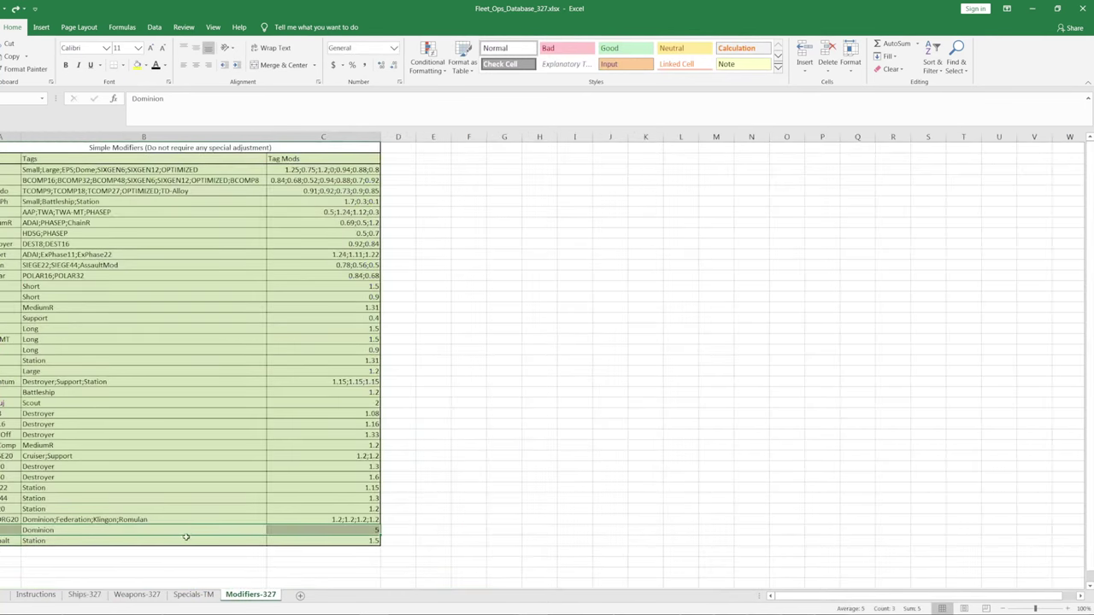
key("Delete")
- Delete the blank rows between the NOBORG20 and Tricobalt modifiers so the list is continuous
right_click(8, 531)
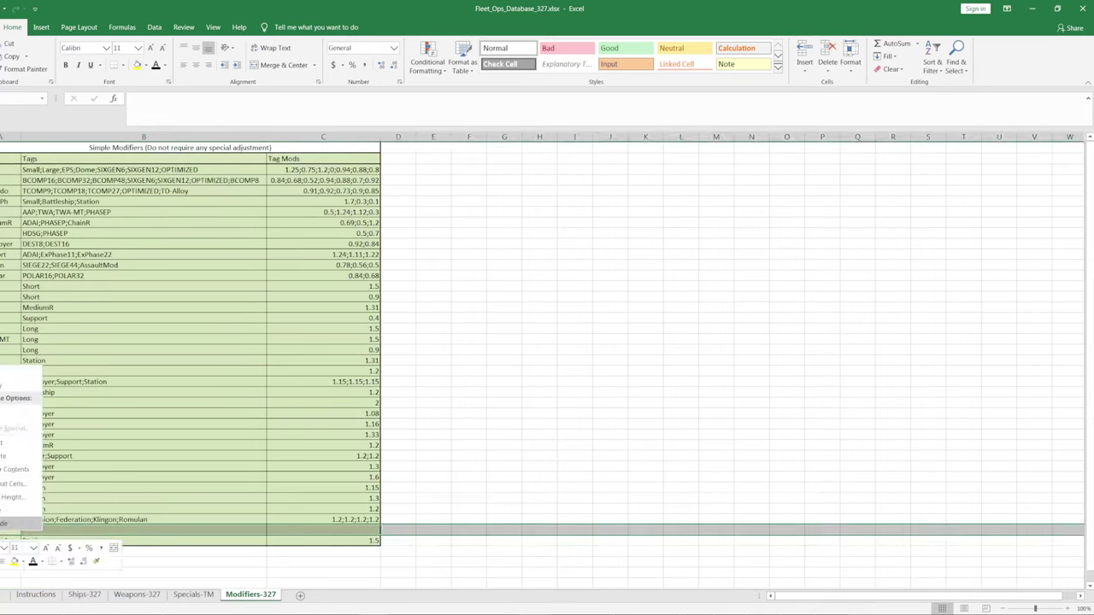
left_click(17, 453)
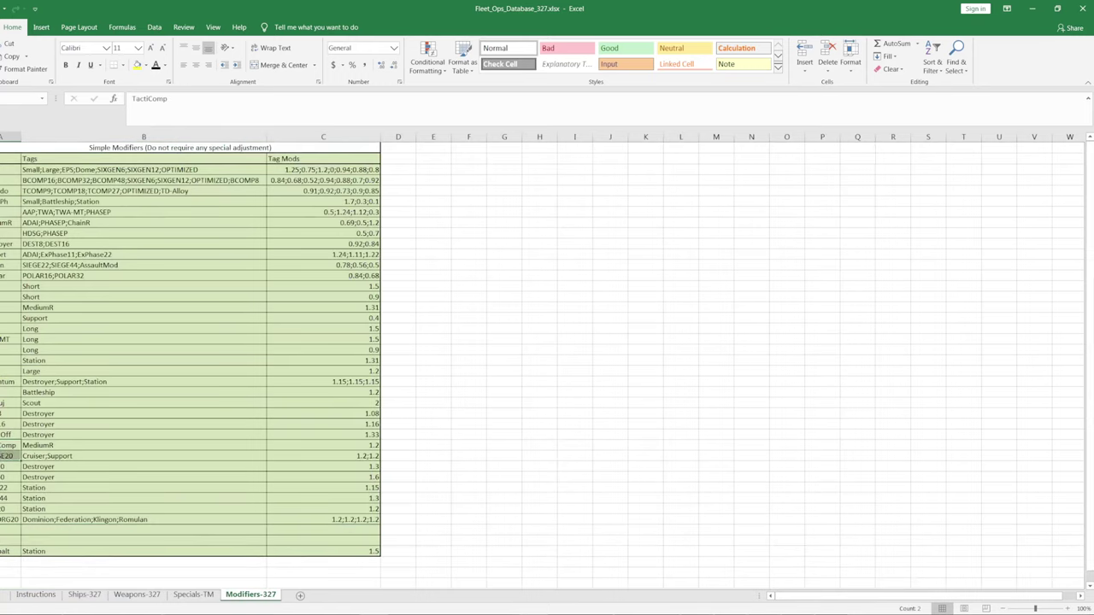
left_click(8, 531)
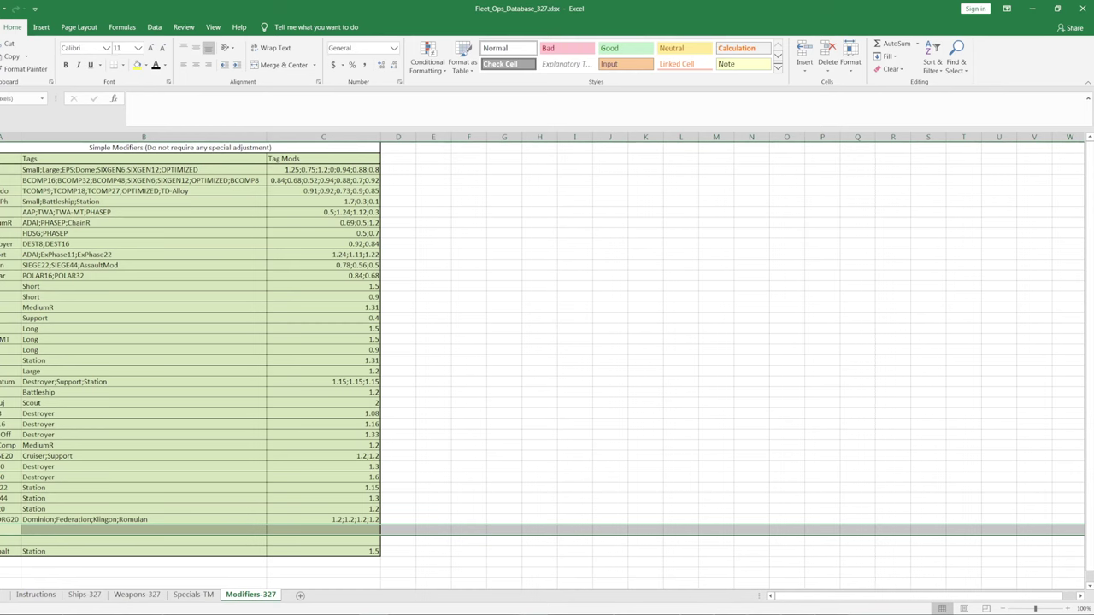
left_click_drag(8, 530, 8, 541)
right_click(9, 541)
left_click(5, 467)
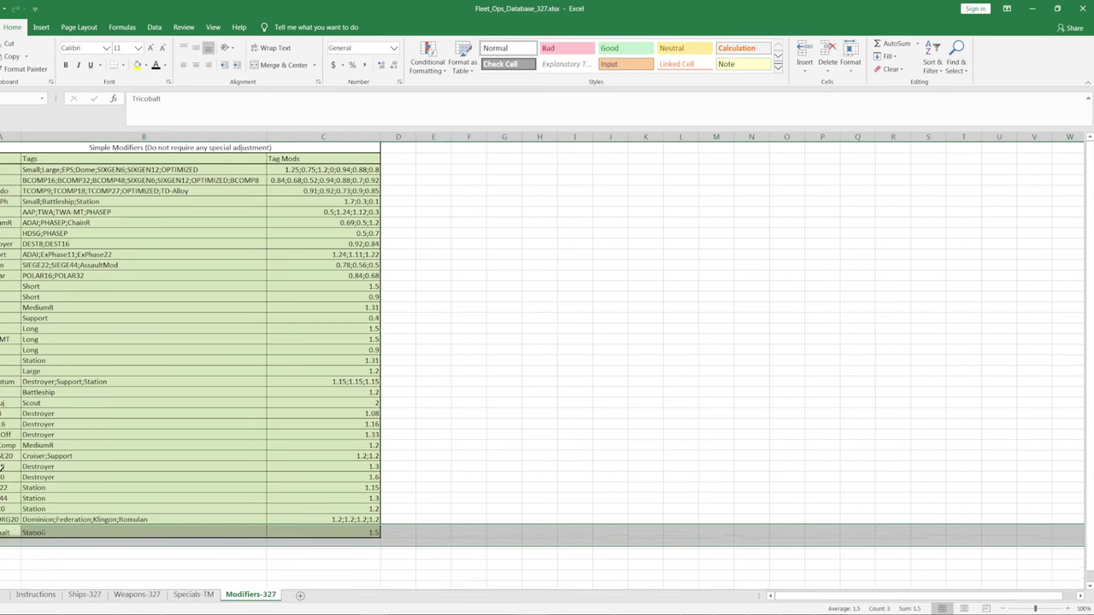
- Return to the Ships-327 sheet and examine the Projectile column's header note, formula and the rom_leahval entries
left_click(84, 594)
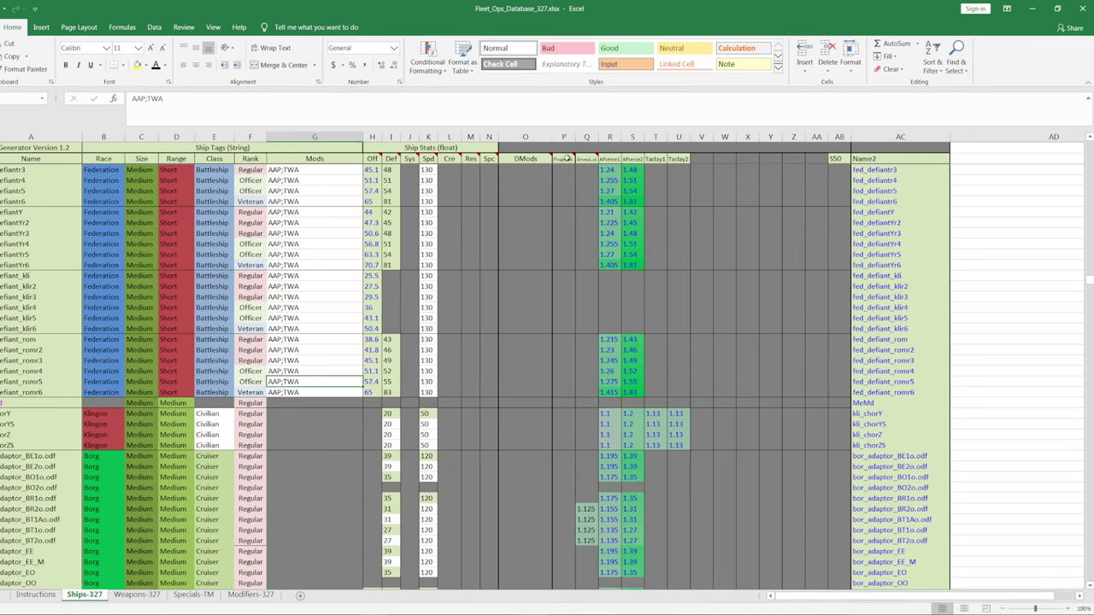
left_click(565, 159)
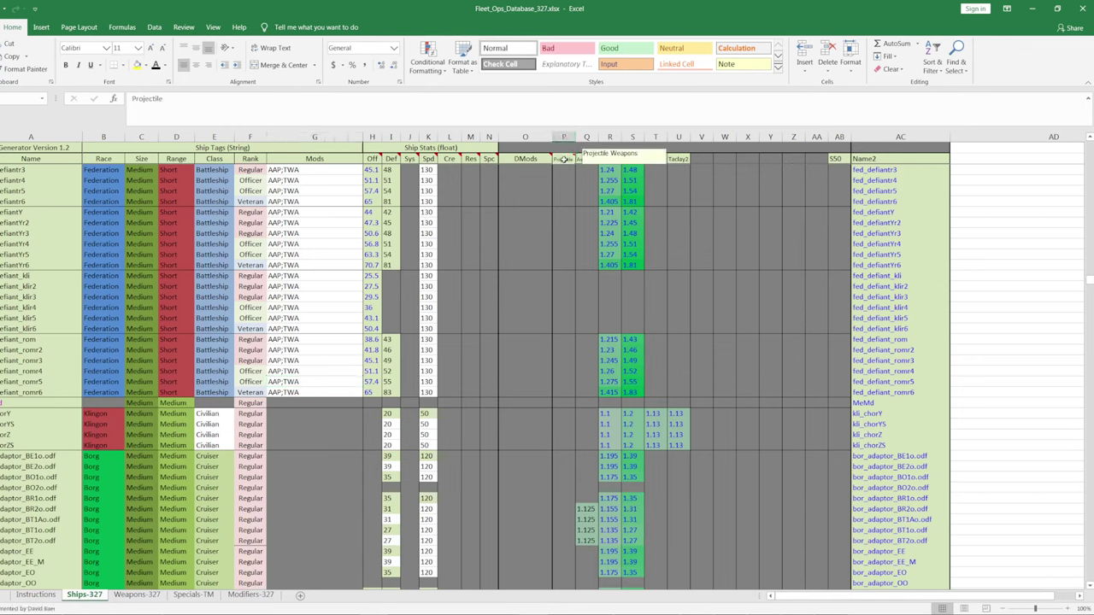
left_click(564, 170)
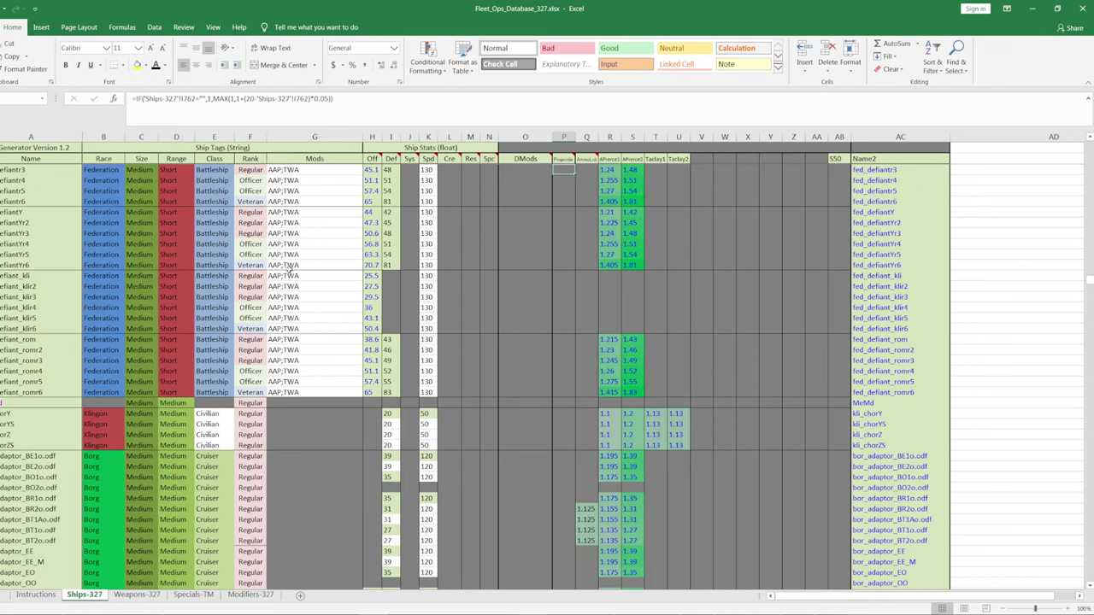
scroll(588, 223, "down", 20)
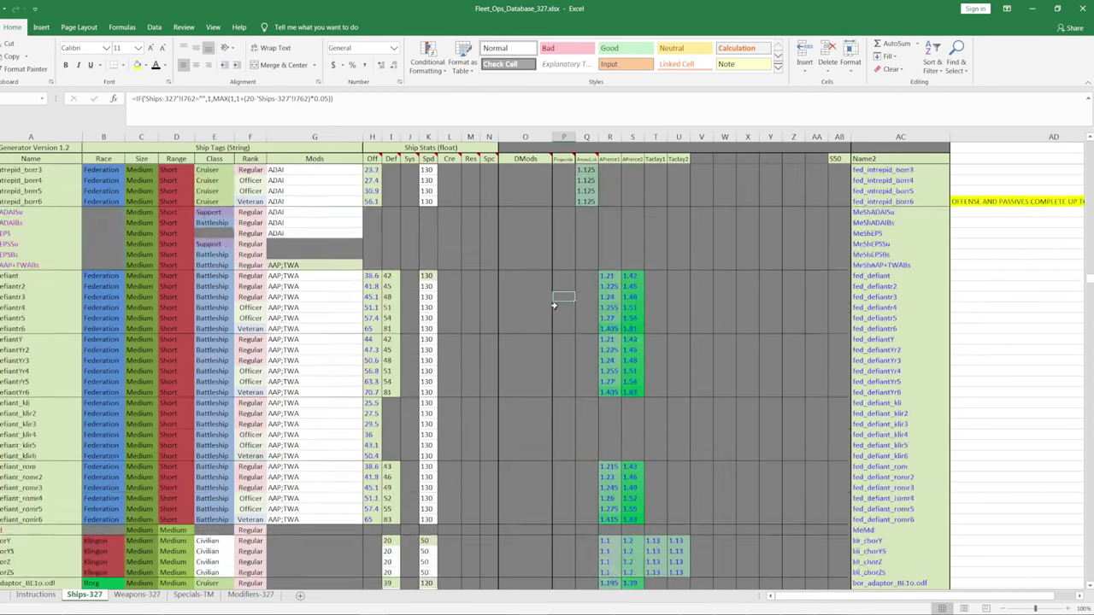
scroll(550, 303, "up", 15)
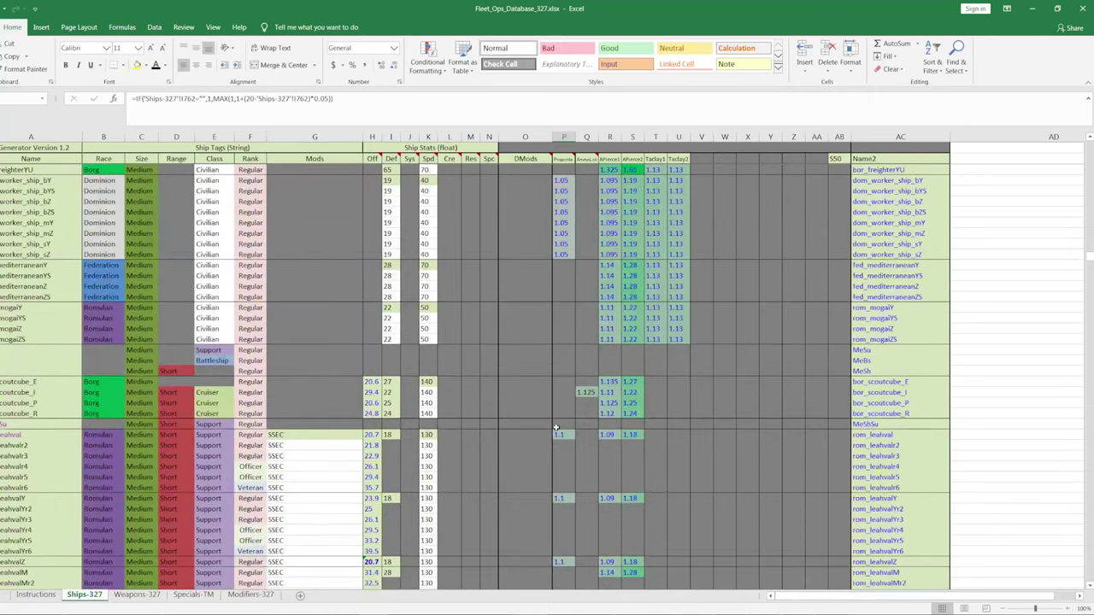
left_click(563, 499)
left_click(563, 563)
- Examine column Q on the Ships-327 sheet, checking the bor_scoutcube_I cell and which medium-size ships have an entry
left_click(586, 136)
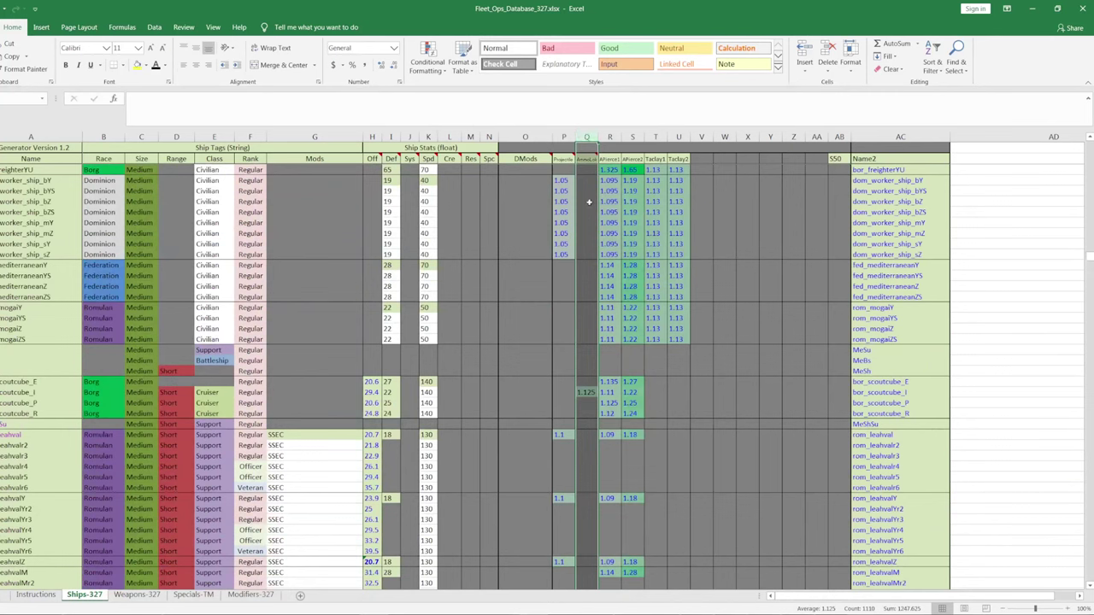
left_click(586, 392)
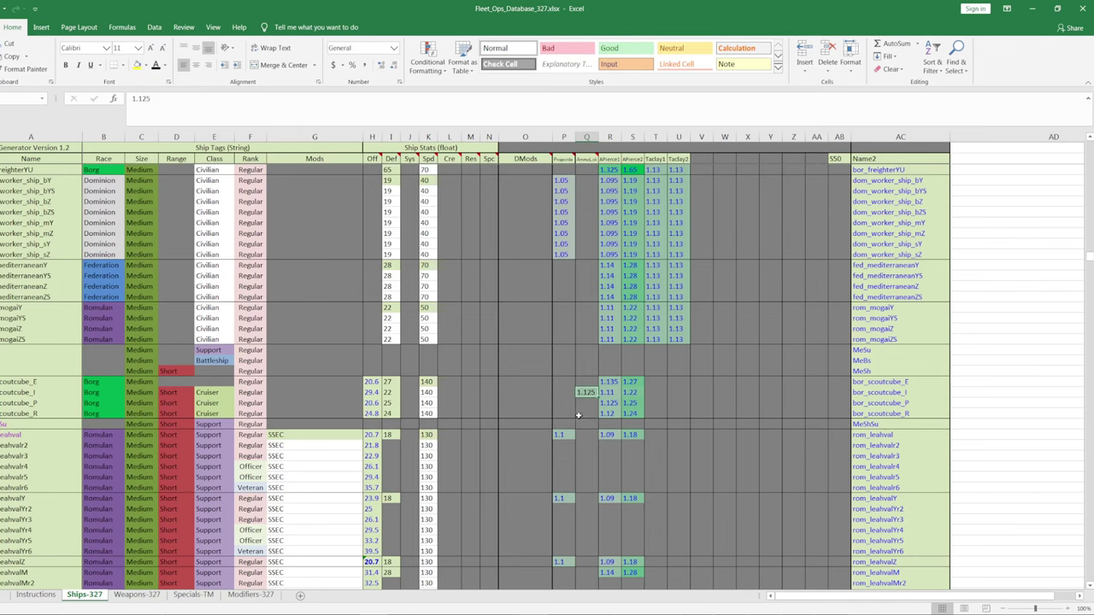
scroll(577, 416, "down", 15)
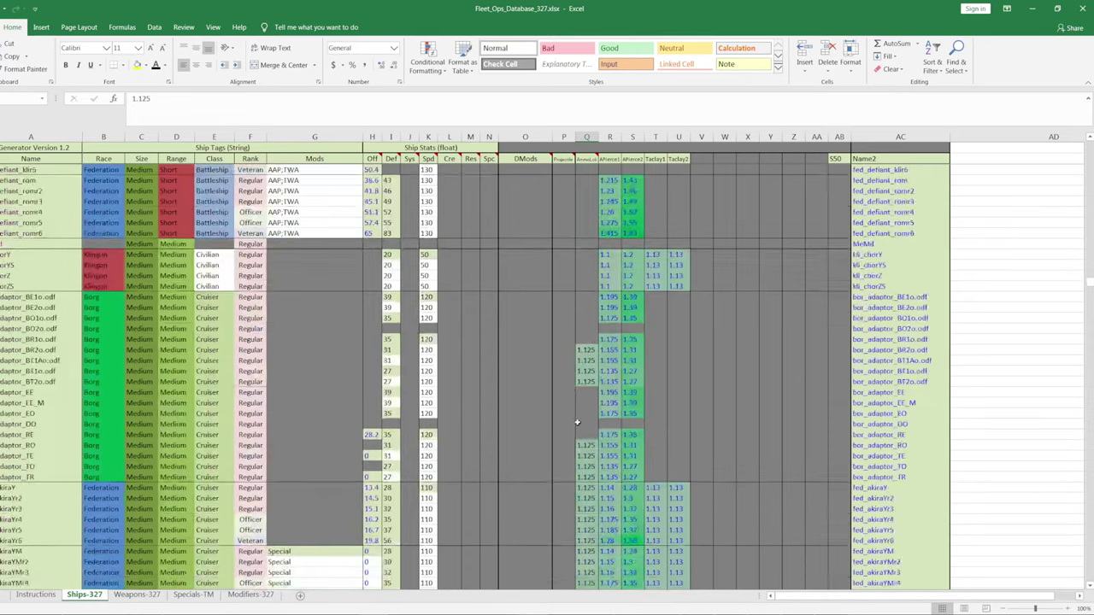
scroll(577, 423, "down", 20)
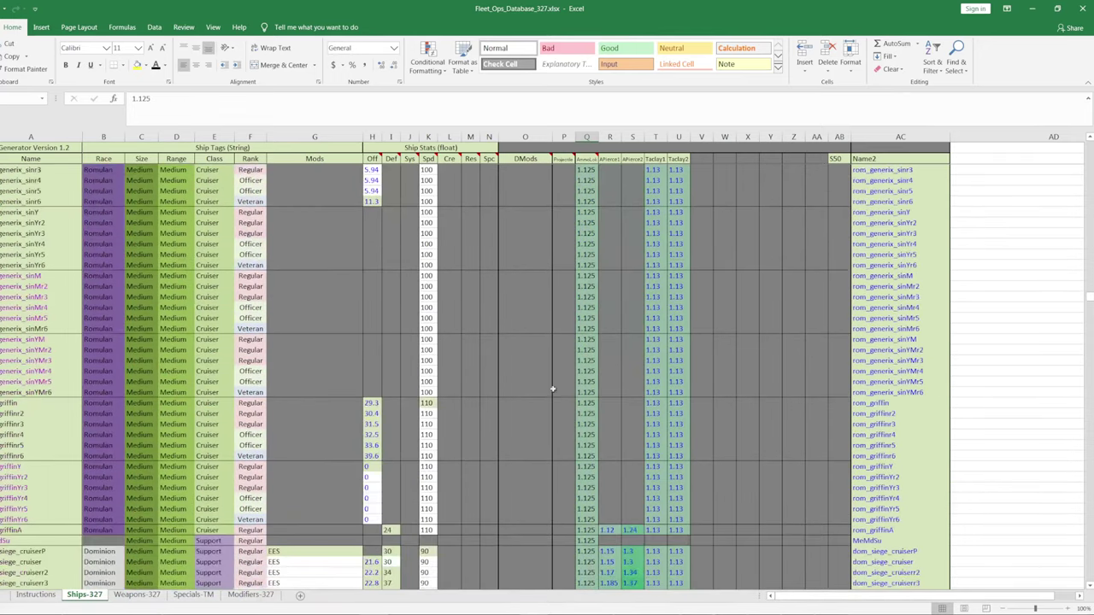
scroll(551, 390, "down", 15)
scroll(525, 390, "up", 10)
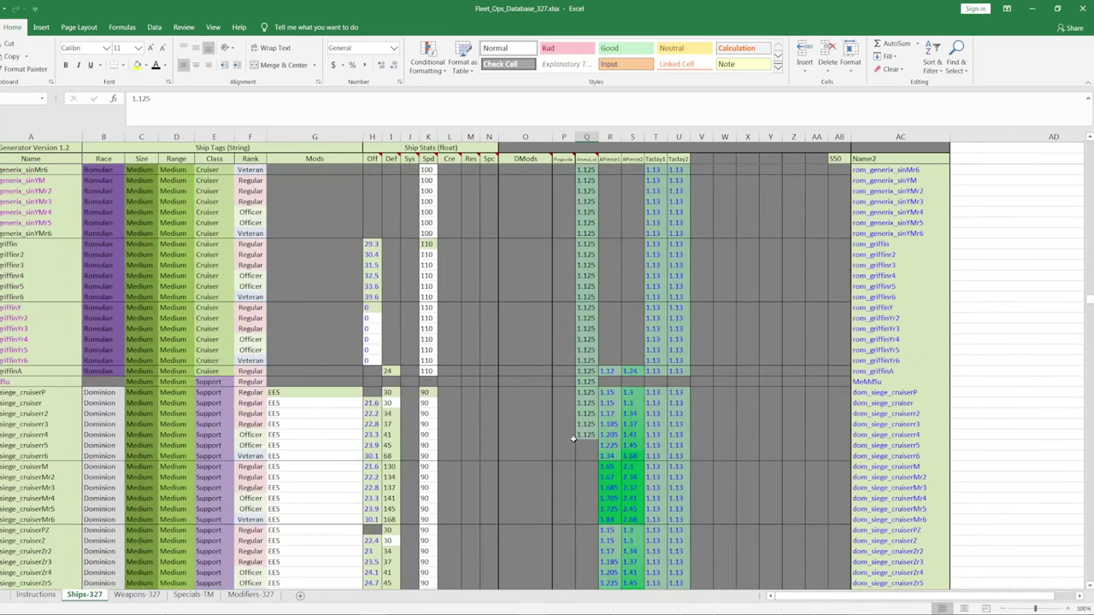
- Clear the column Q values from rom_griffin through MeMdSu
left_click(19, 436)
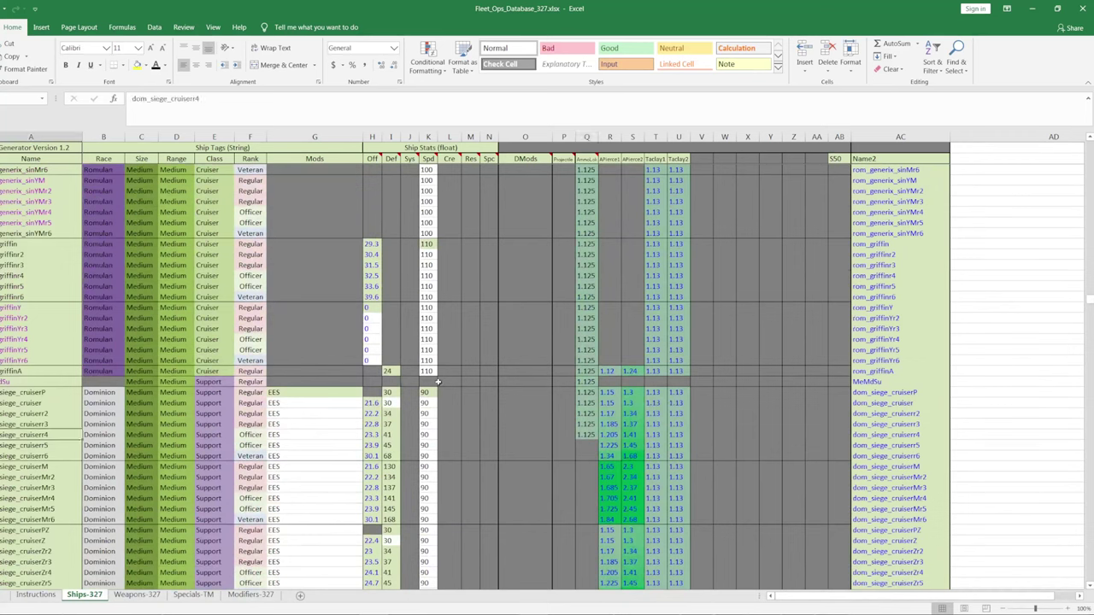
left_click(581, 382)
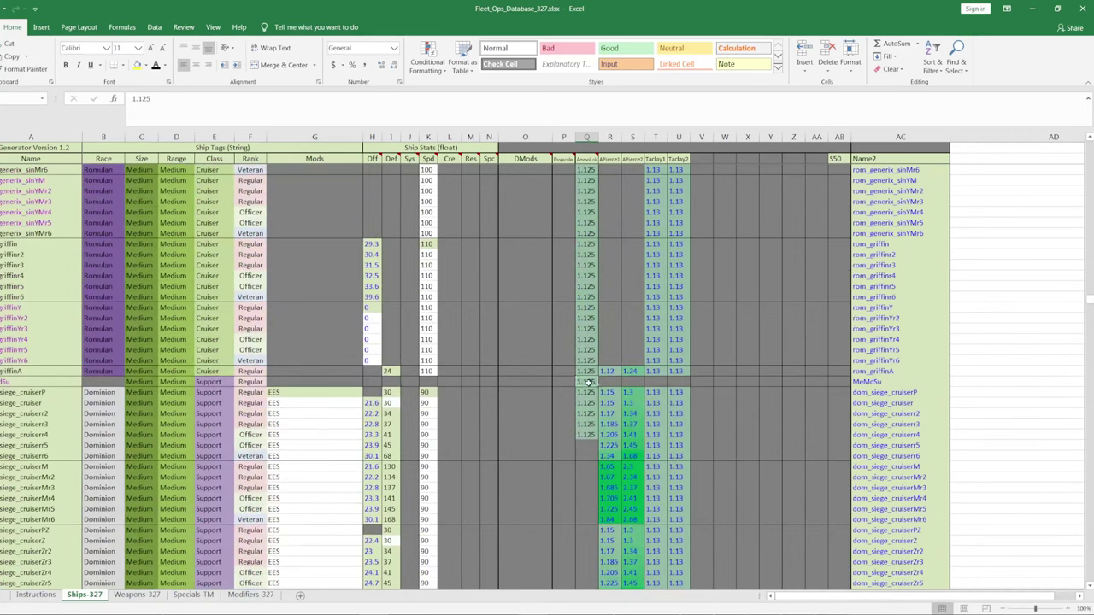
left_click_drag(588, 382, 586, 245)
key("Delete")
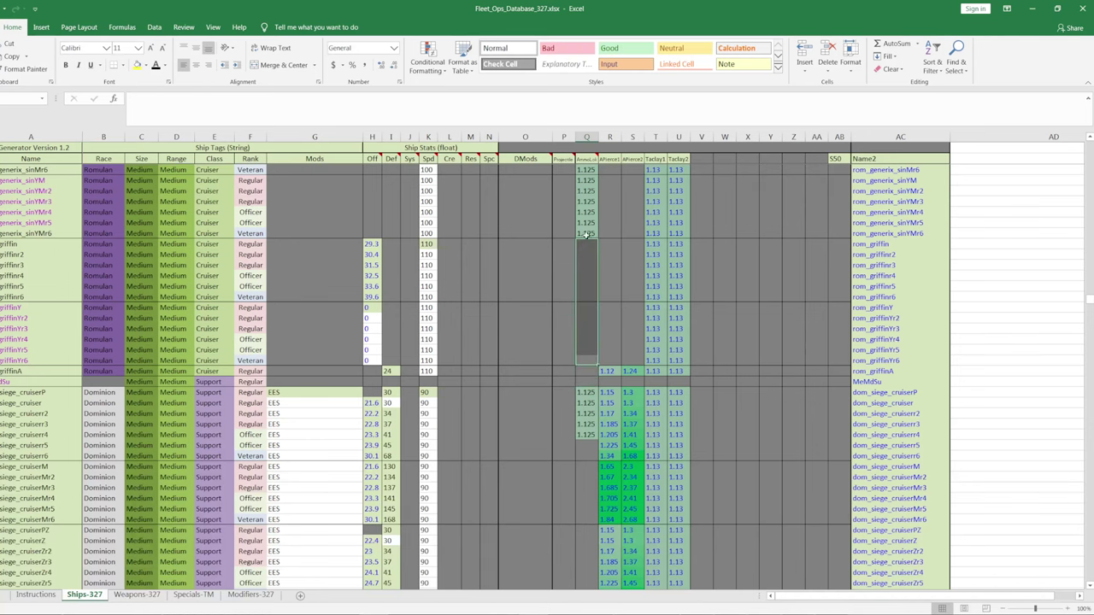
scroll(587, 235, "up", 3)
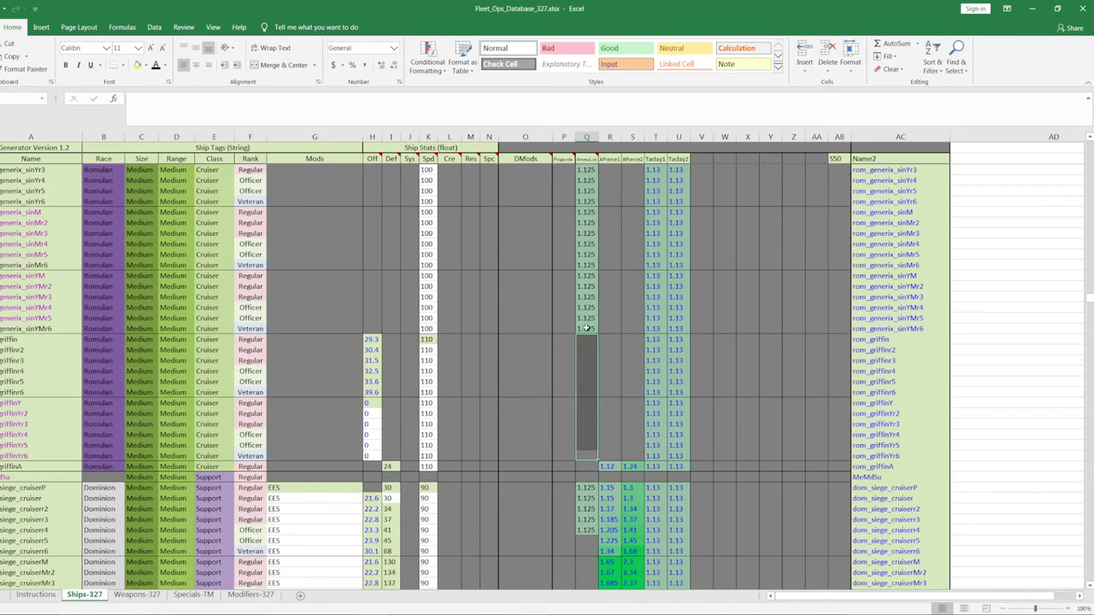
scroll(419, 314, "down", 4)
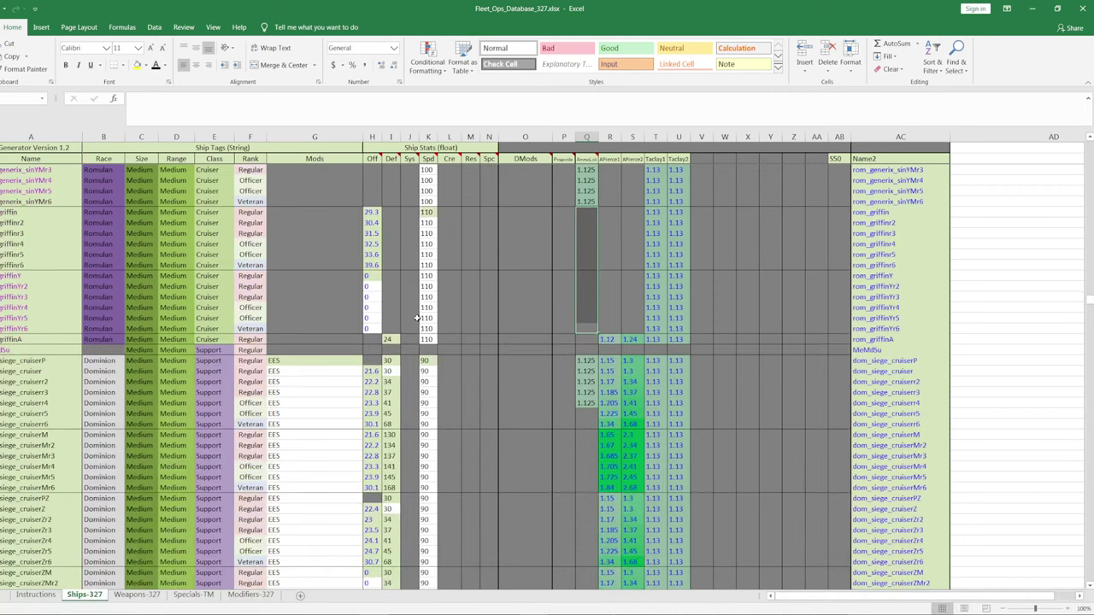
- Copy the 1.125 value from dom_siege_cruiserr3 in column Q and paste it as values through dom_siege_cruiser_fedMr6
left_click(583, 393)
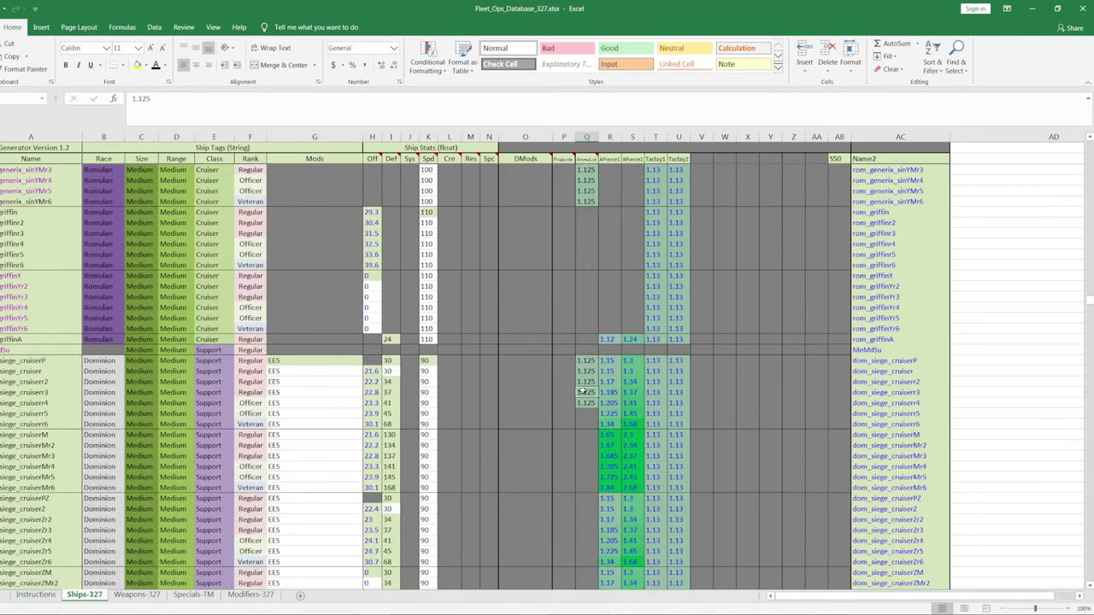
key("ctrl+c")
scroll(585, 391, "down", 3)
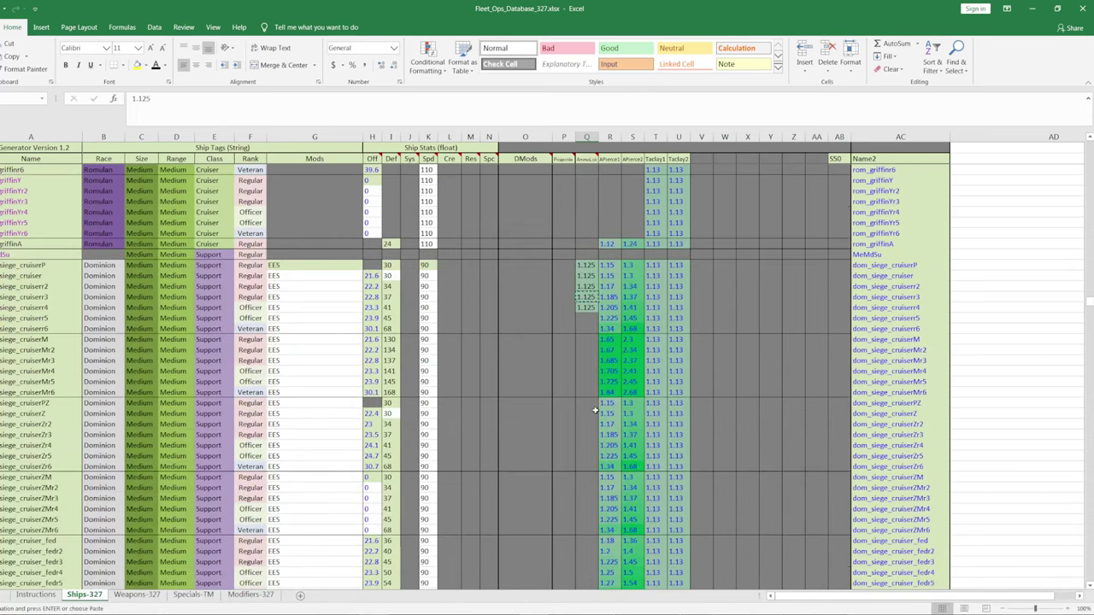
scroll(595, 346, "down", 4)
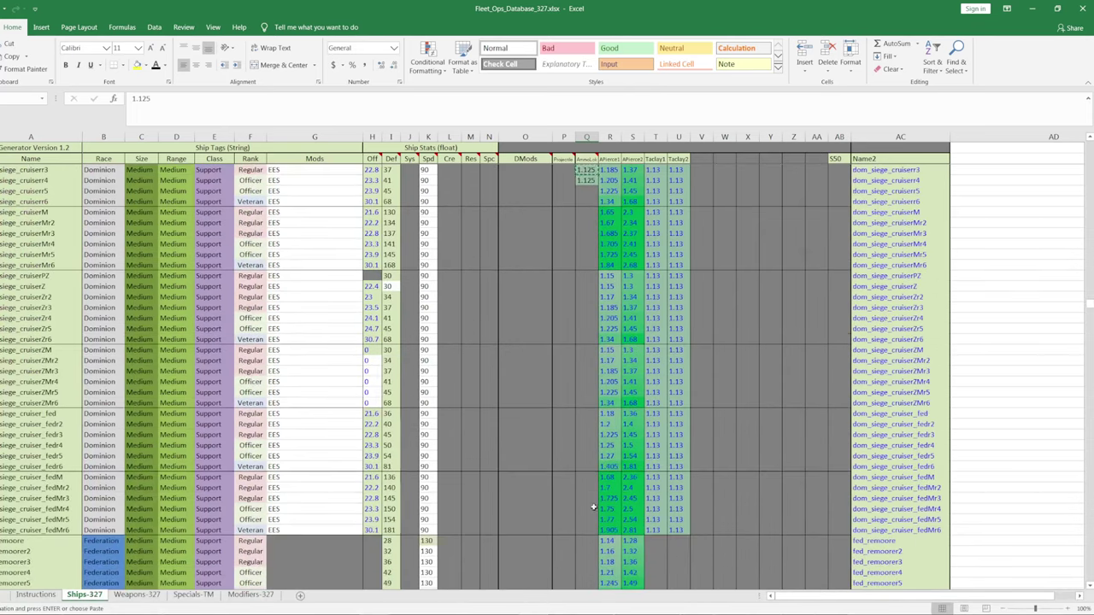
left_click(584, 532, "shift")
right_click(596, 443)
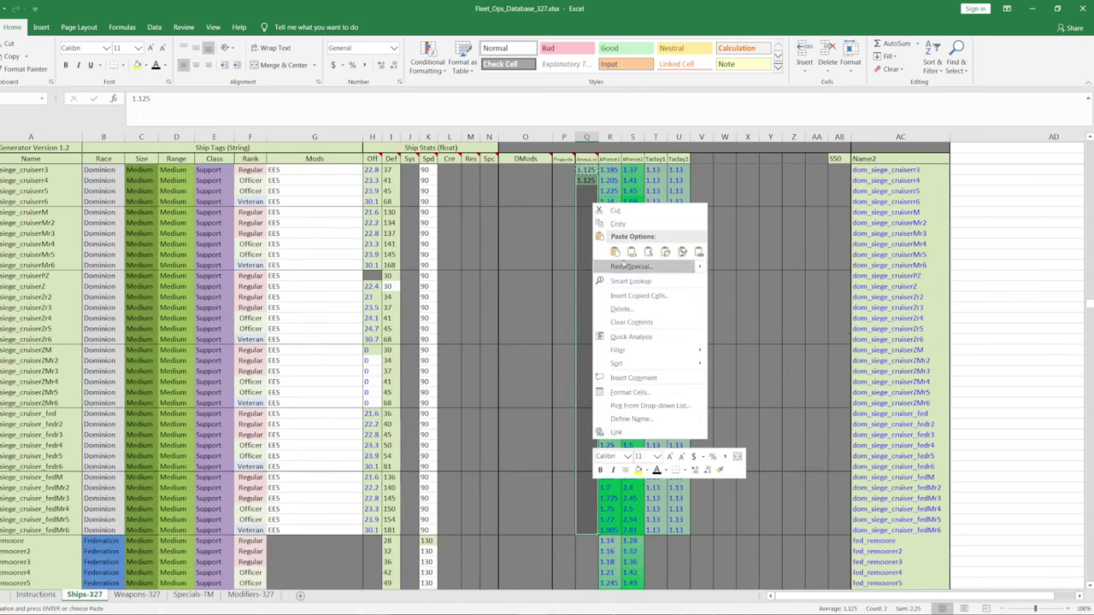
left_click(631, 253)
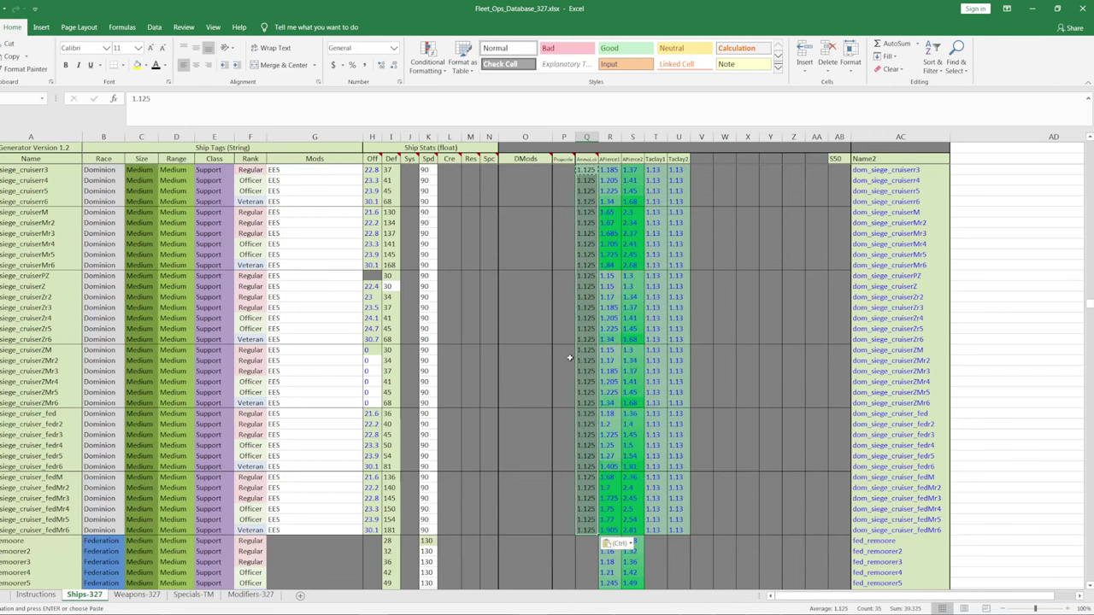
- Paste 1.125 as values into column Q for ranks 4 to 6 of fed_defiant, fed_defiantY, fed_defiant_kli and fed_defiant_rom
scroll(587, 360, "down", 20)
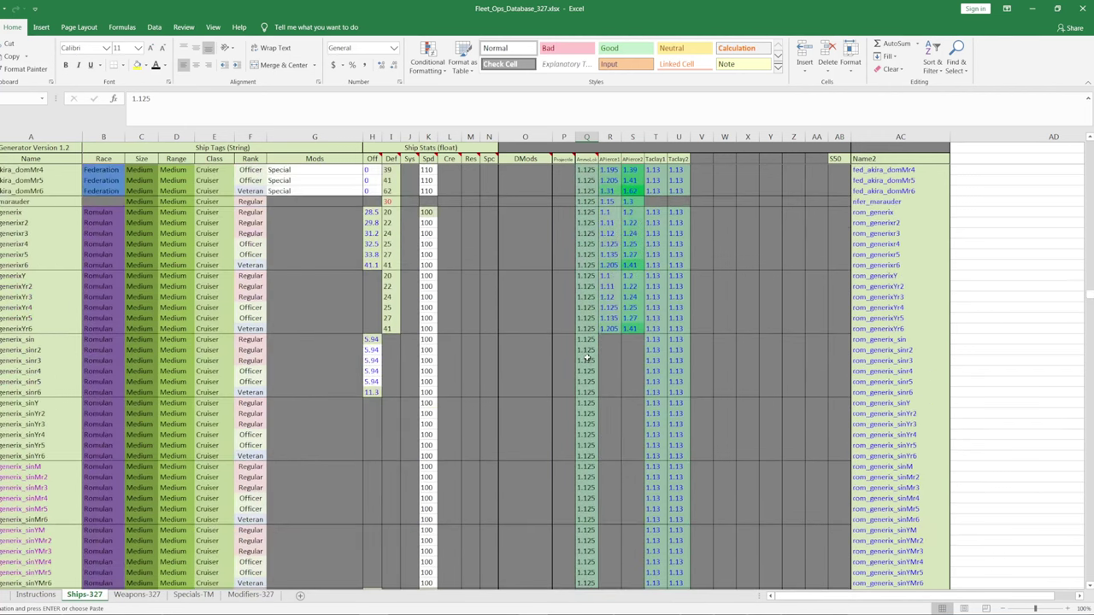
scroll(580, 260, "down", 15)
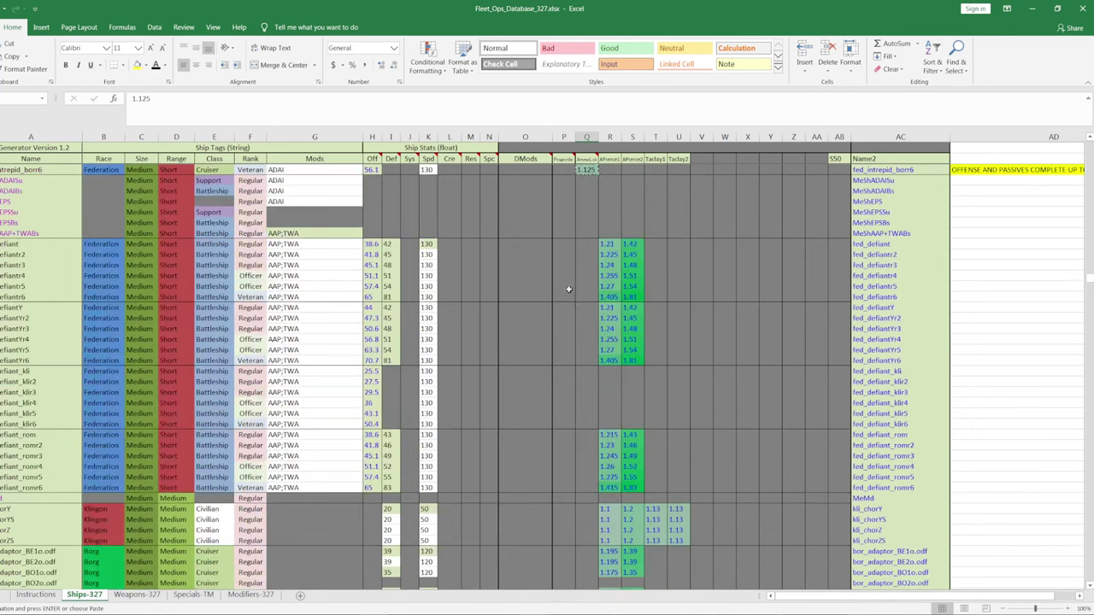
mouse_move(580, 282)
left_mouse_down()
mouse_move(596, 317)
mouse_move(589, 424)
left_mouse_up()
left_click_drag(586, 462, 587, 482)
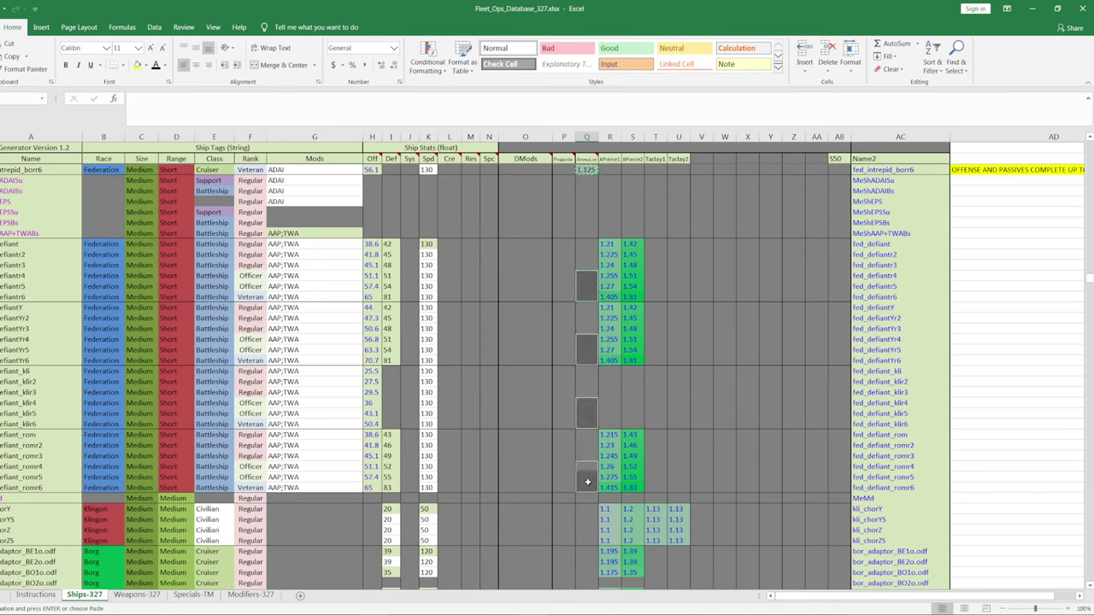
right_click(587, 482)
left_click(630, 278)
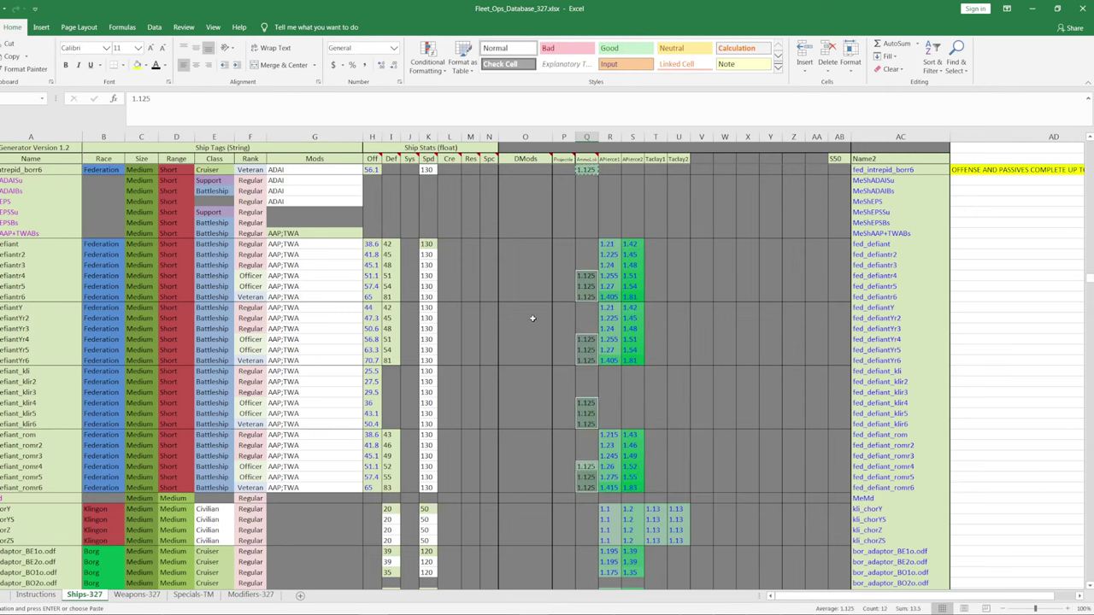
- Examine the APierce1 and APierce2 formulas in the fed_defiant row
scroll(533, 320, "up", 2)
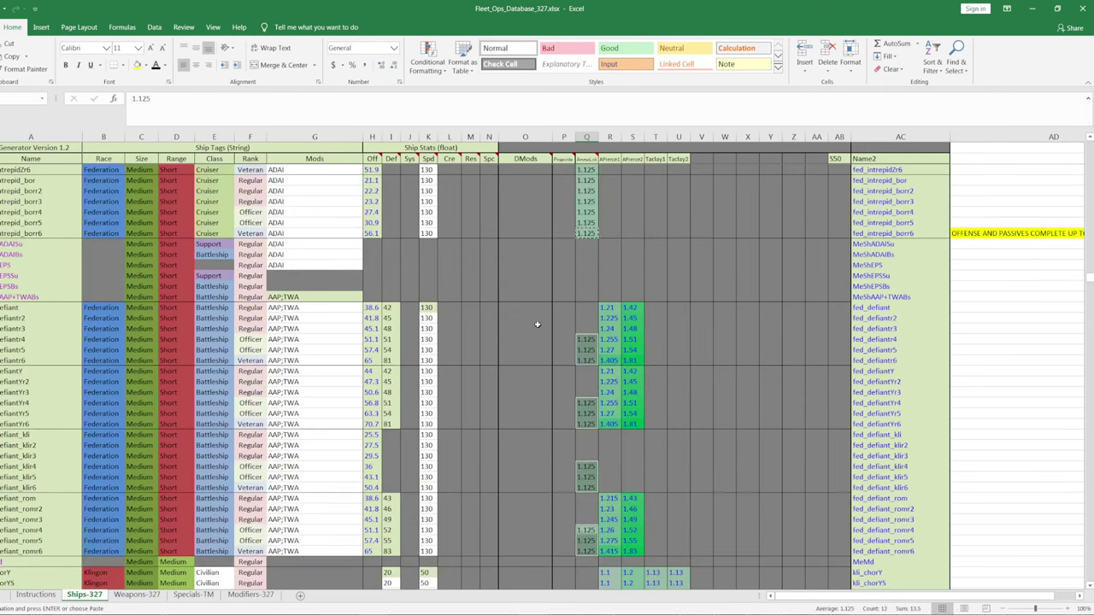
left_click(614, 160)
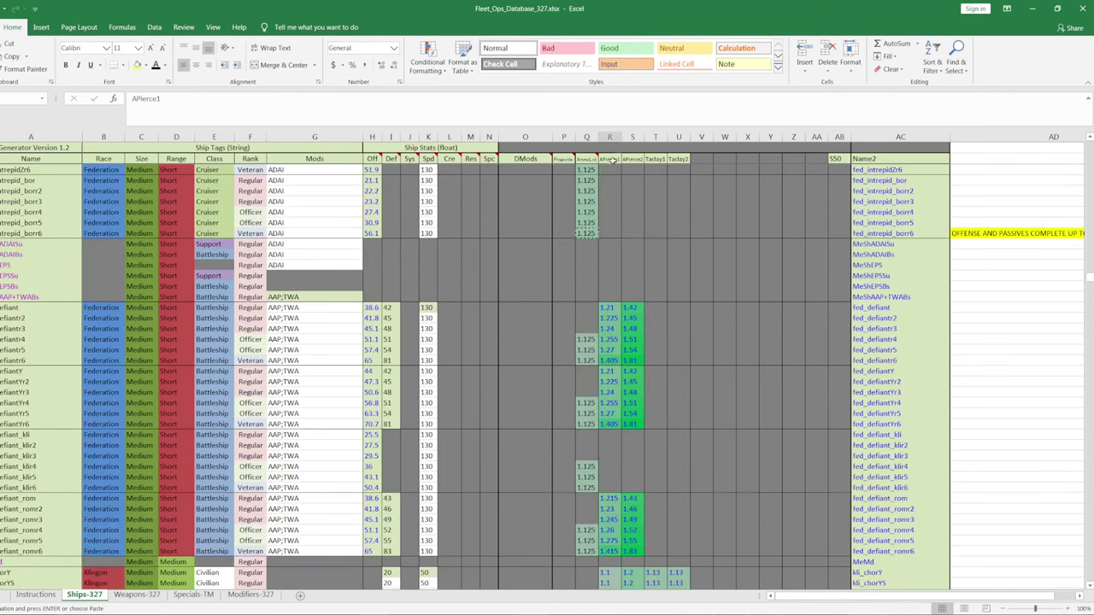
left_click(608, 307)
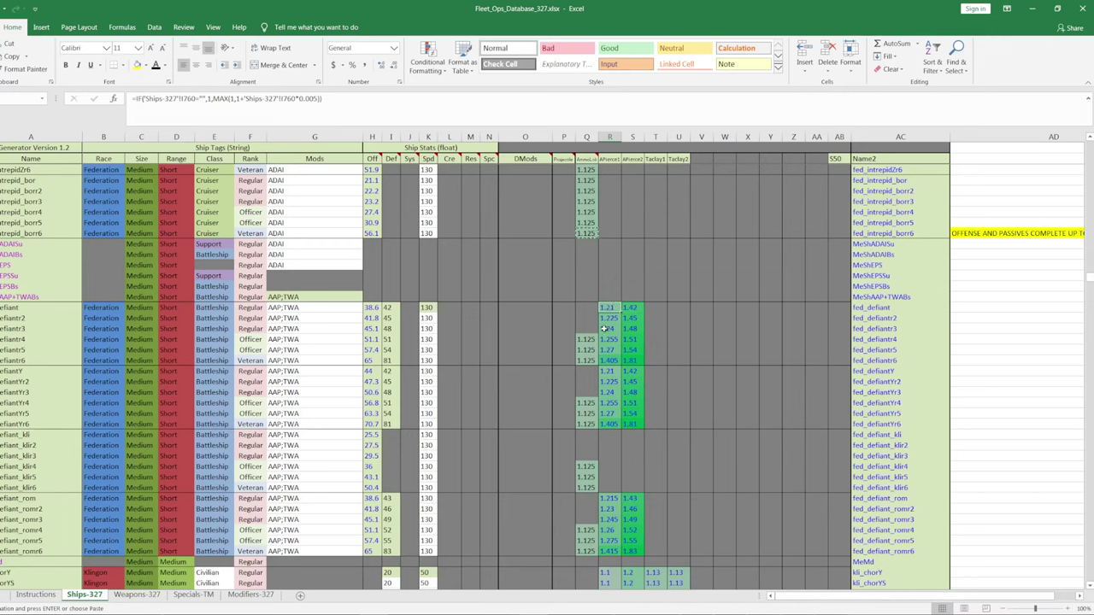
left_click(630, 307)
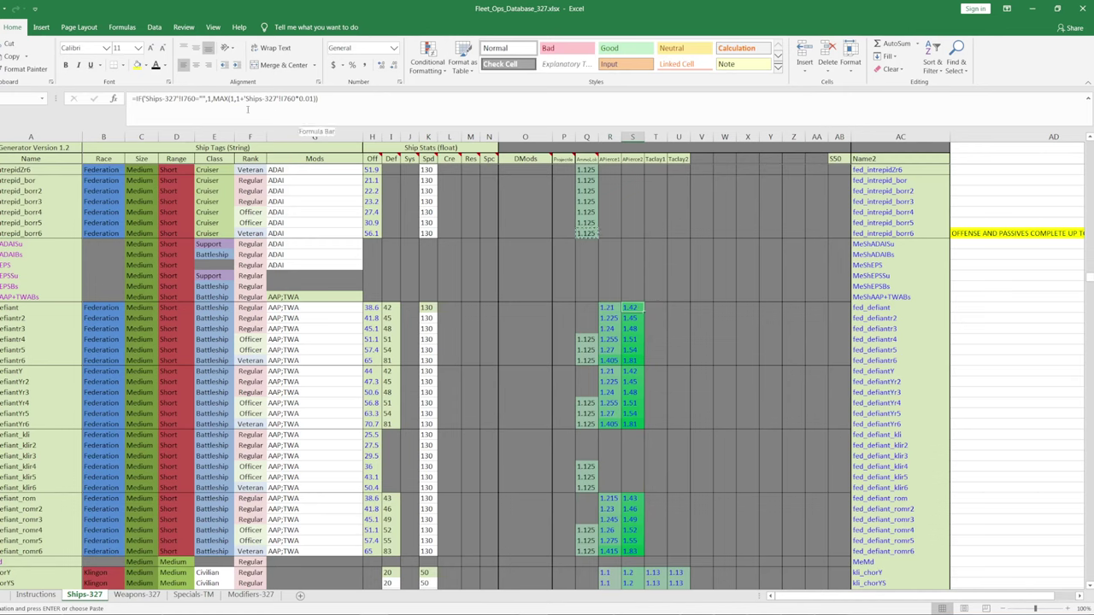
- Compare the Def value of fed_defiant with the APierce1 and APierce2 formulas that refer to it
left_click(389, 309)
left_click(630, 307)
left_click(610, 159)
left_click(612, 309)
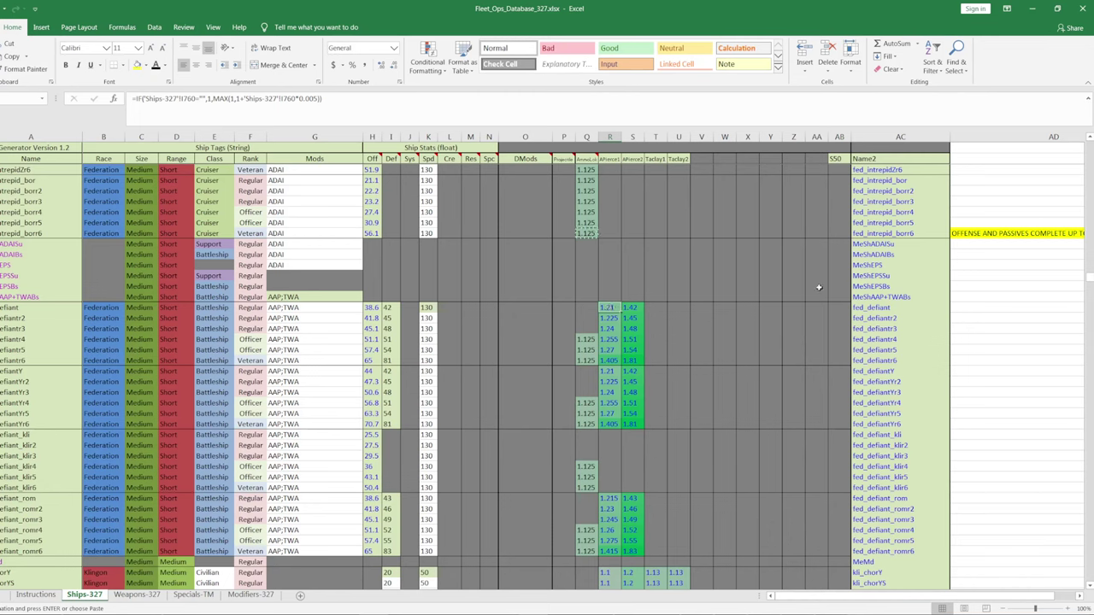
left_click(879, 297)
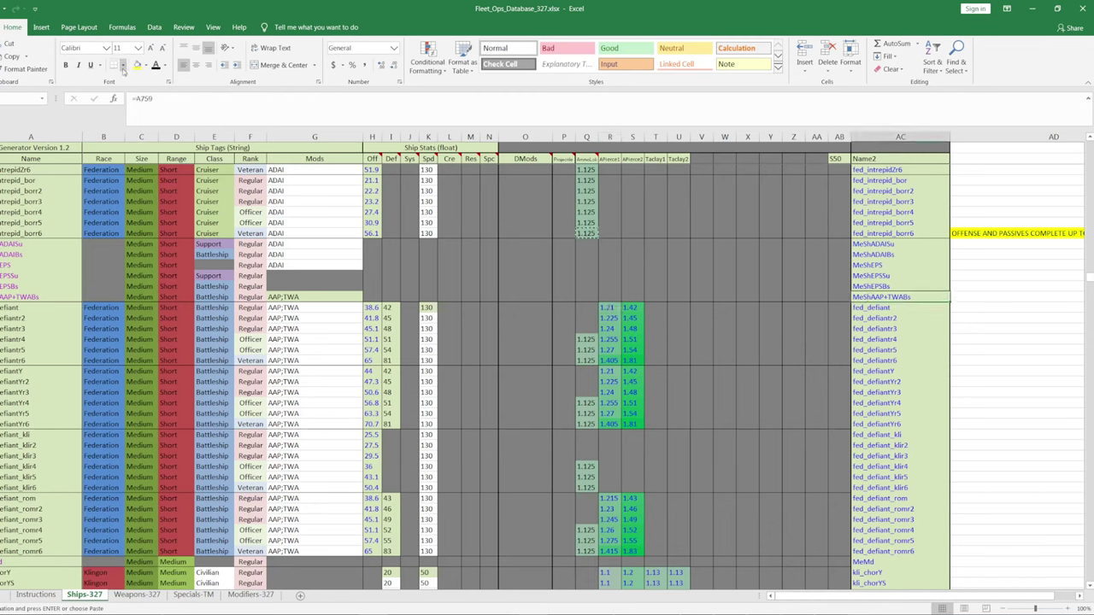
key("Escape")
left_click(372, 265)
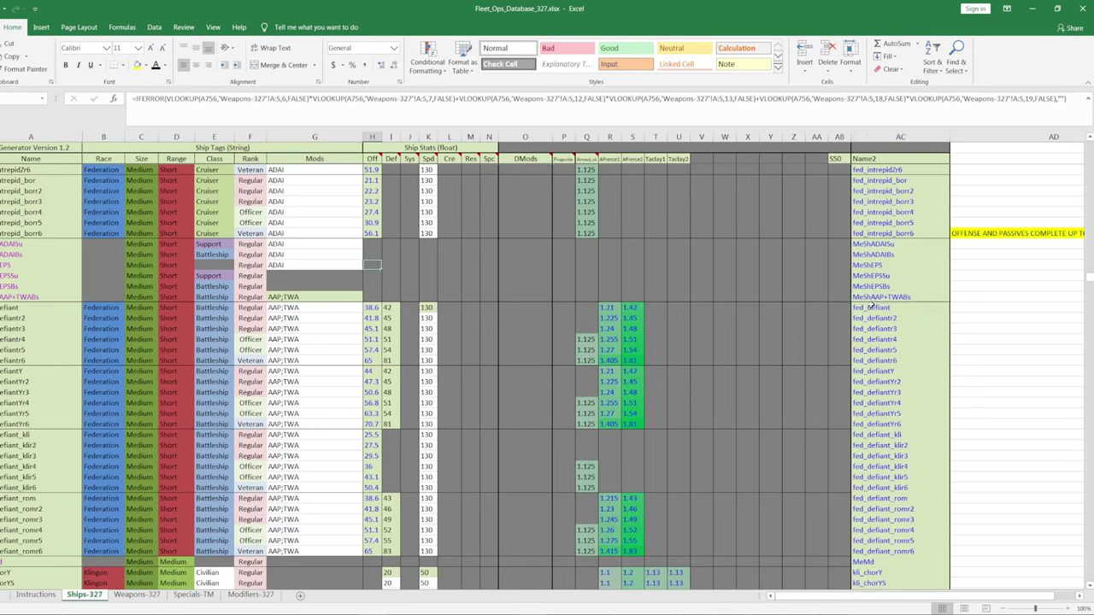
scroll(872, 306, "down", 7)
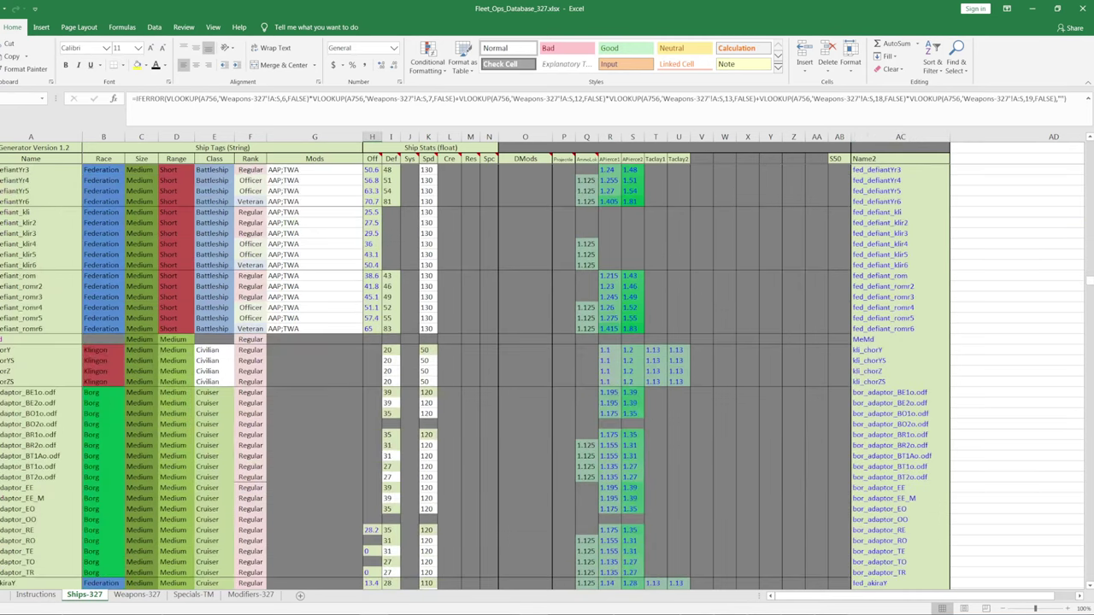
left_click(877, 330)
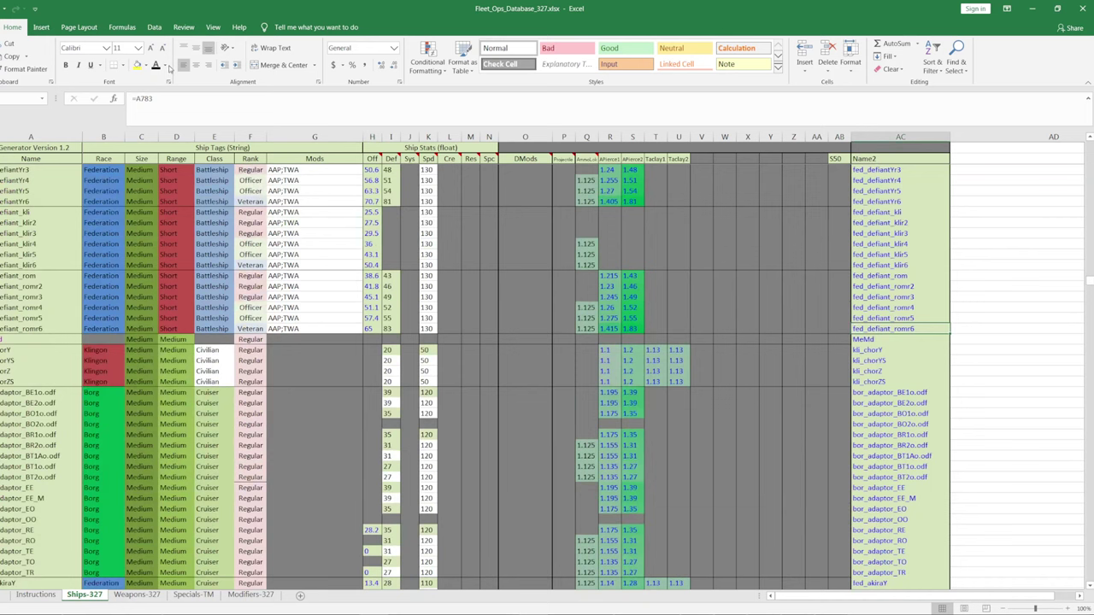
- Copy the fed_defiant_romr3 row and paste only its formatting onto the fed_defiant_romr6 row
left_click_drag(15, 296, 913, 296)
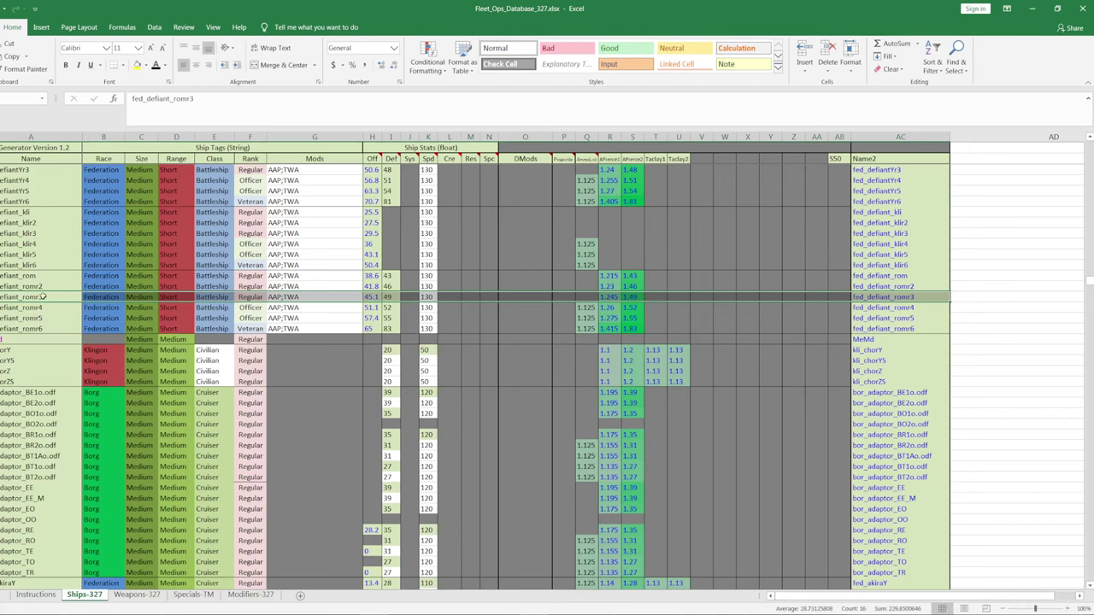
key("ctrl+c")
right_click(41, 328)
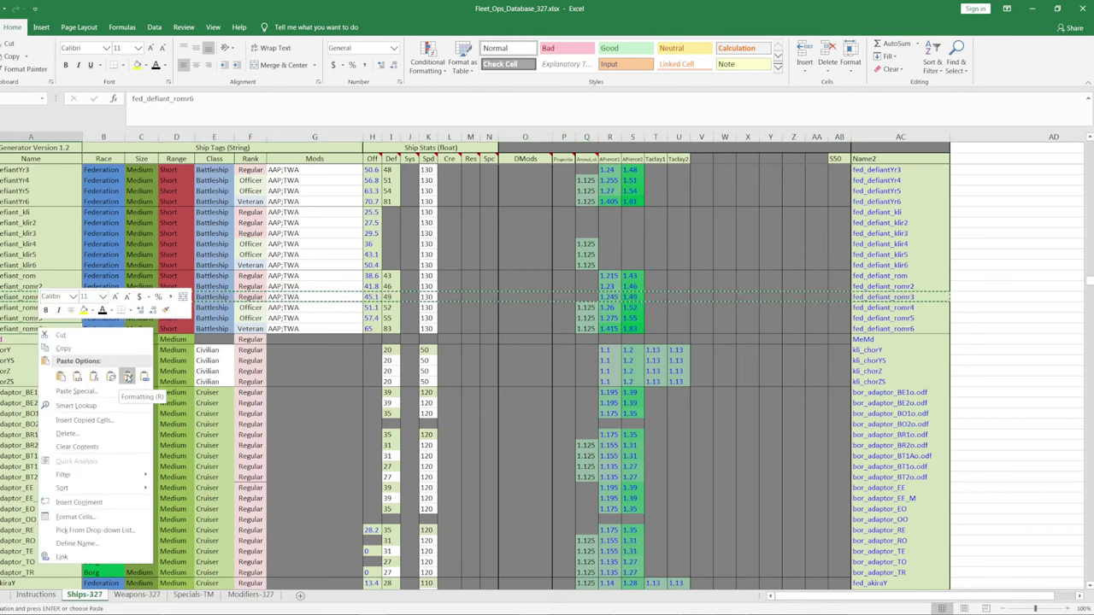
left_click(128, 376)
left_click(249, 445)
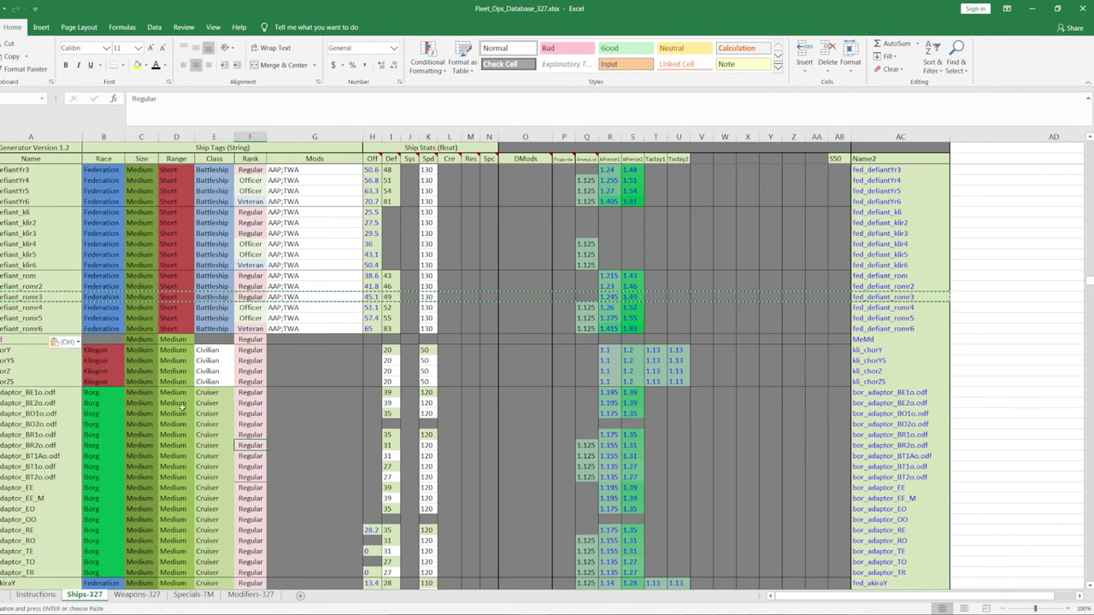
- Copy the fed_defiant_romr3 and fed_defiant_romr4 rows and paste only their formatting onto the fed_defiant_romr6 and MeMd rows
left_click_drag(51, 297, 881, 305)
right_click(45, 329)
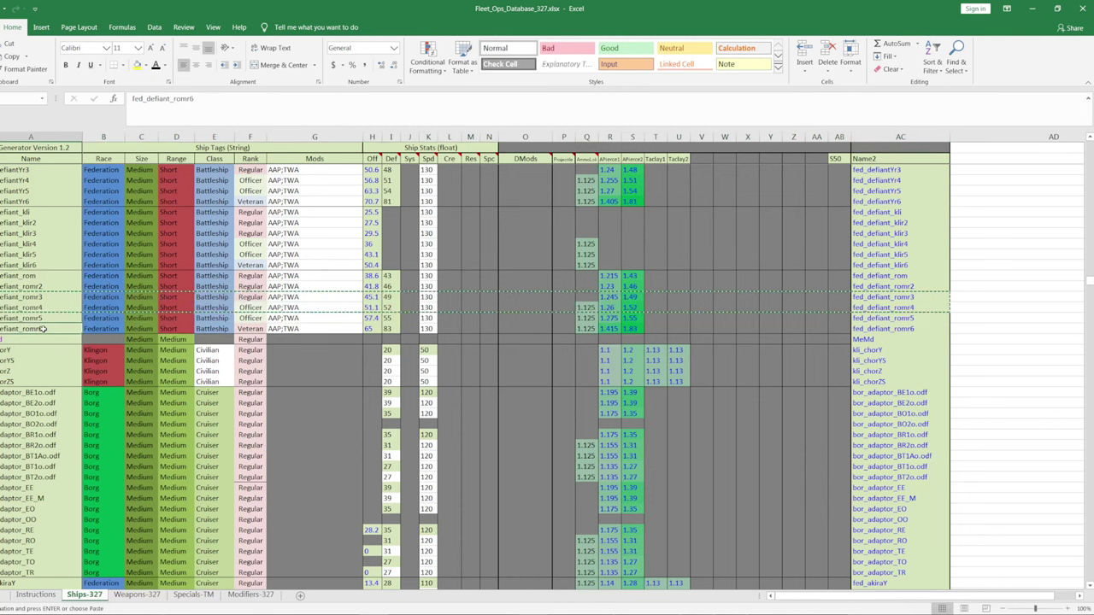
left_click(133, 378)
left_click(314, 403)
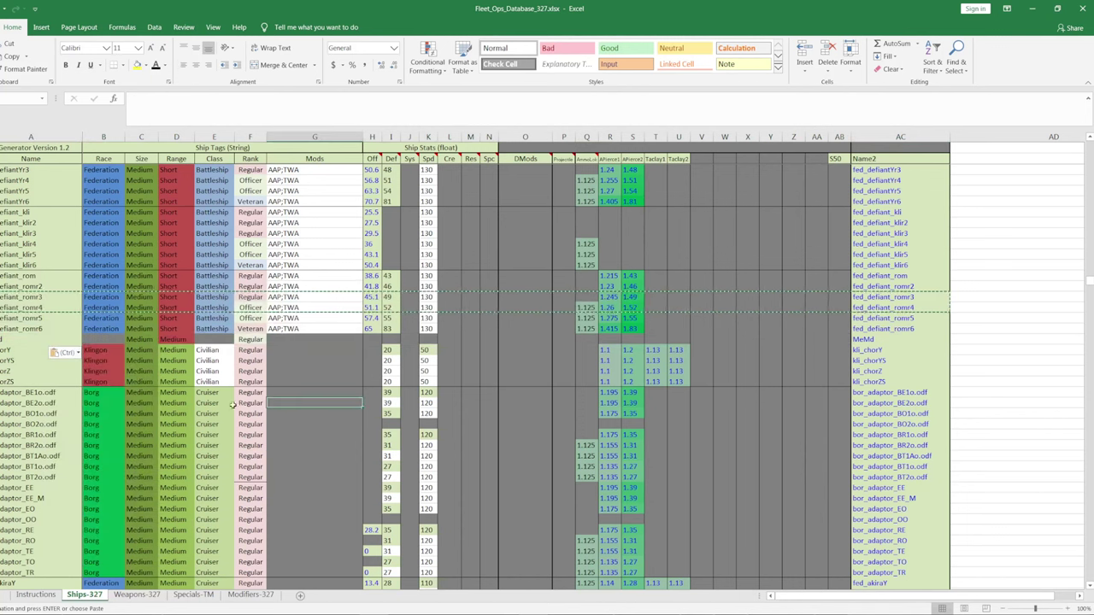
- Add a bottom border to the fed_defiant_romr6 row, separating it from the MeMd row
left_click_drag(44, 329, 876, 329)
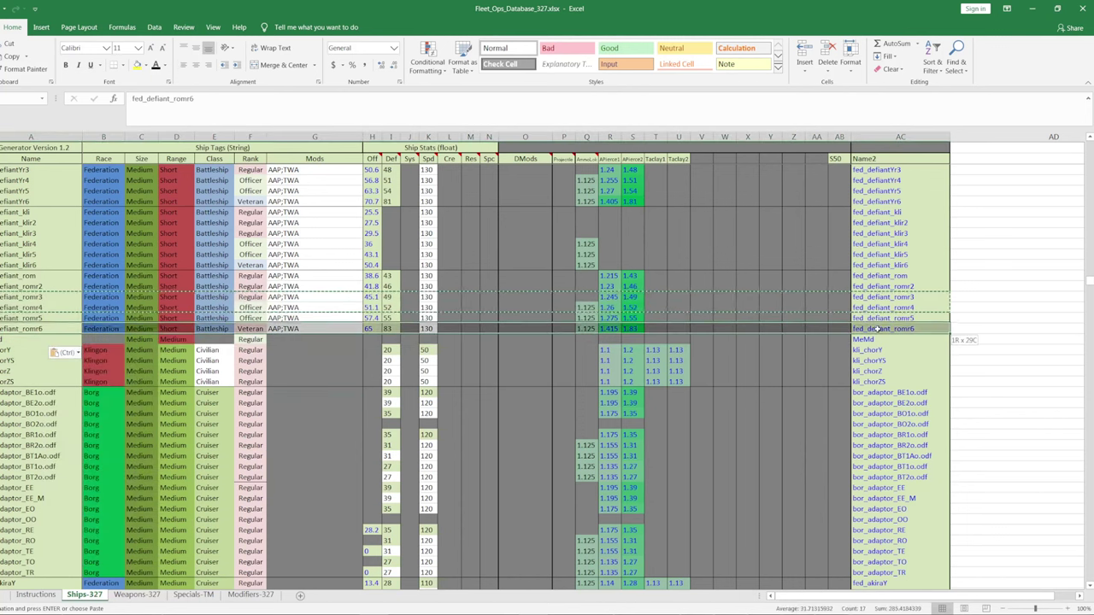
left_click(114, 65)
left_click_drag(22, 339, 927, 338)
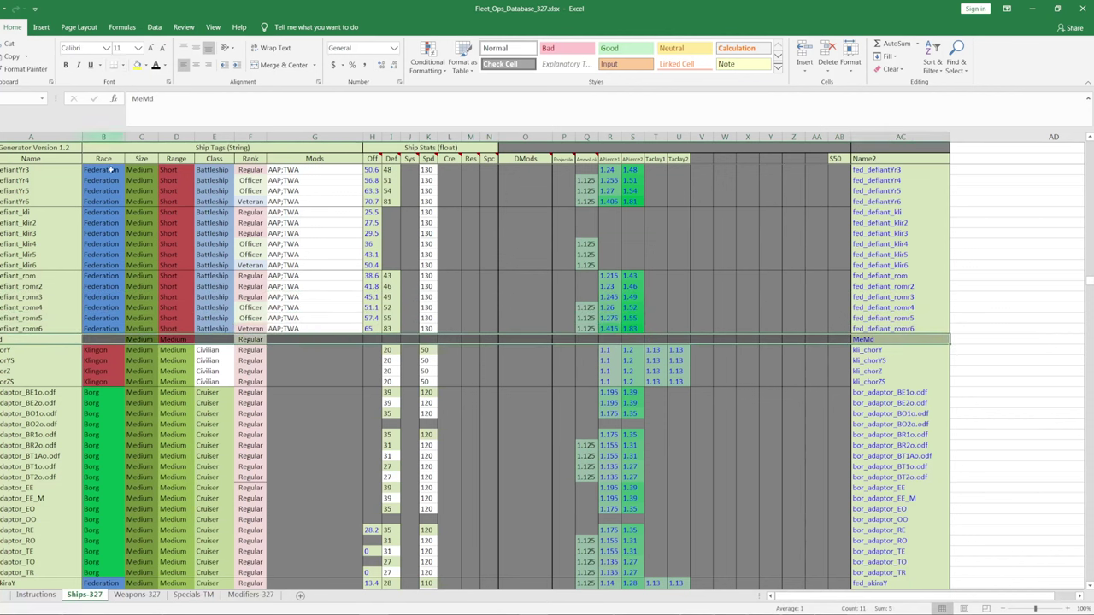
key("Down")
left_click(63, 340)
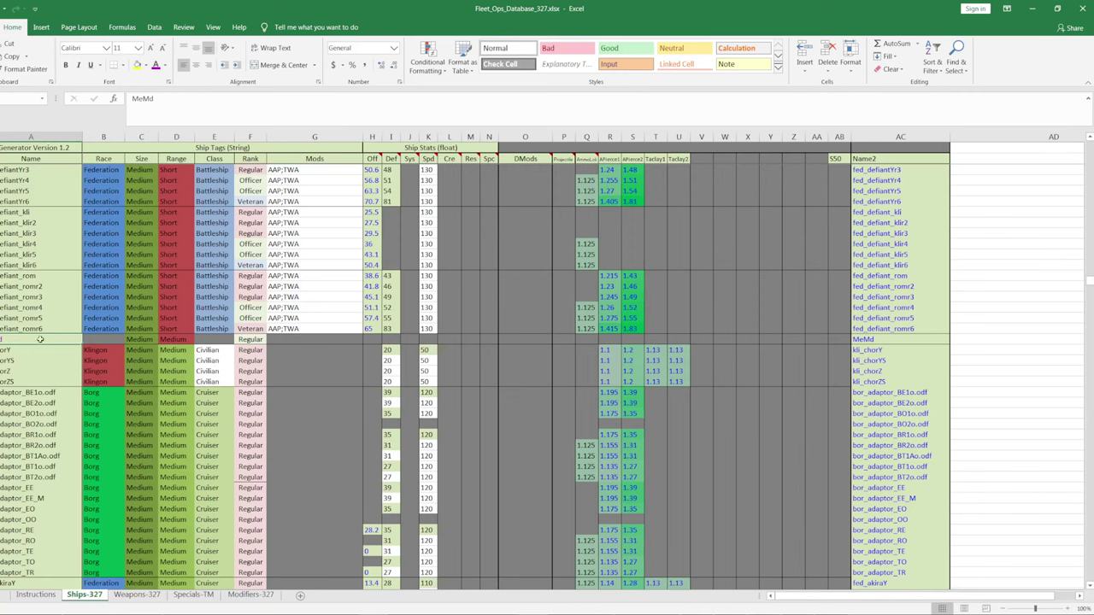
- Examine the Off values of fed_intrepidZ through fed_intrepidZr6
scroll(38, 339, "up", 10)
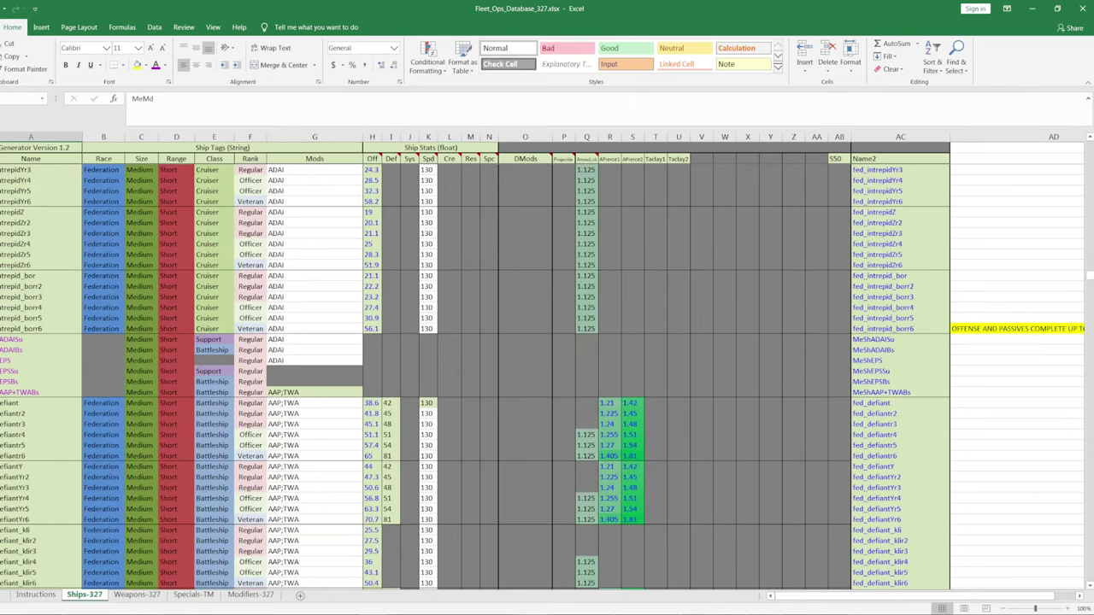
scroll(56, 368, "up", 6)
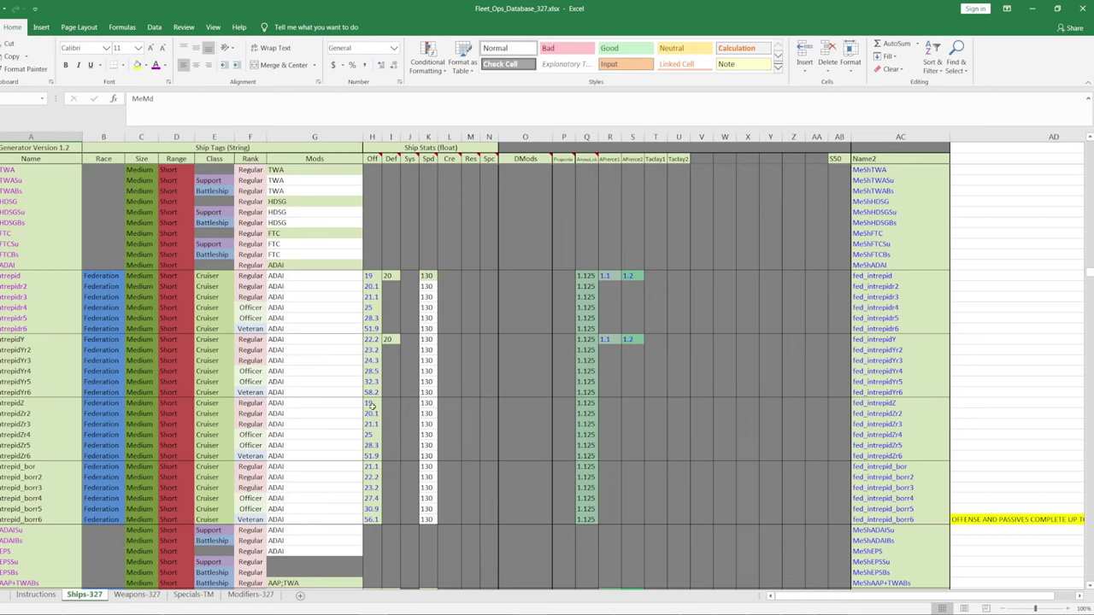
left_click_drag(371, 403, 374, 456)
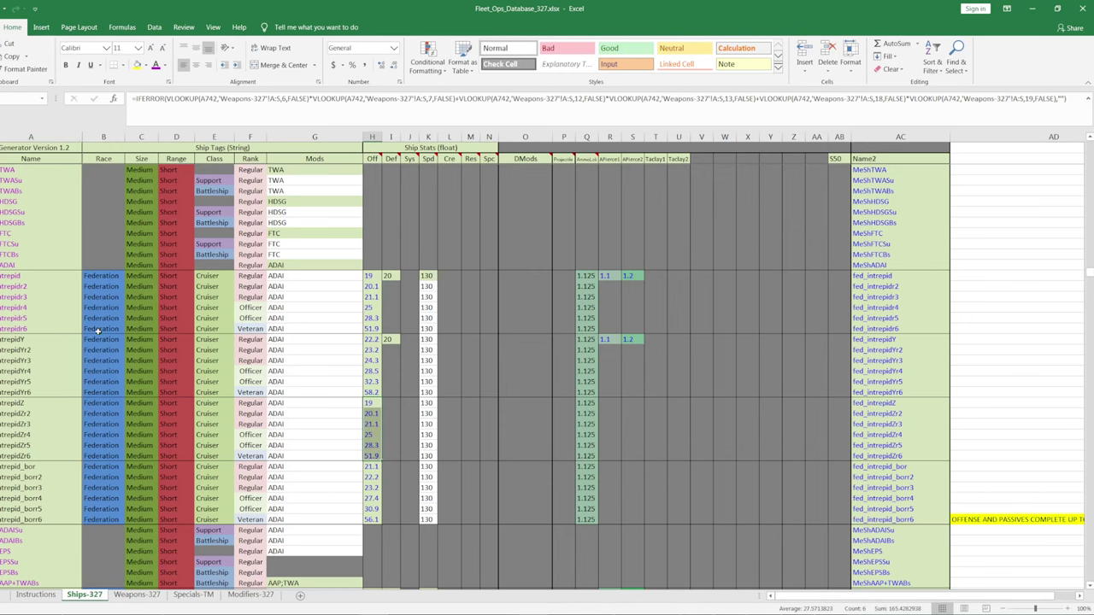
left_click(504, 371)
scroll(448, 356, "down", 6)
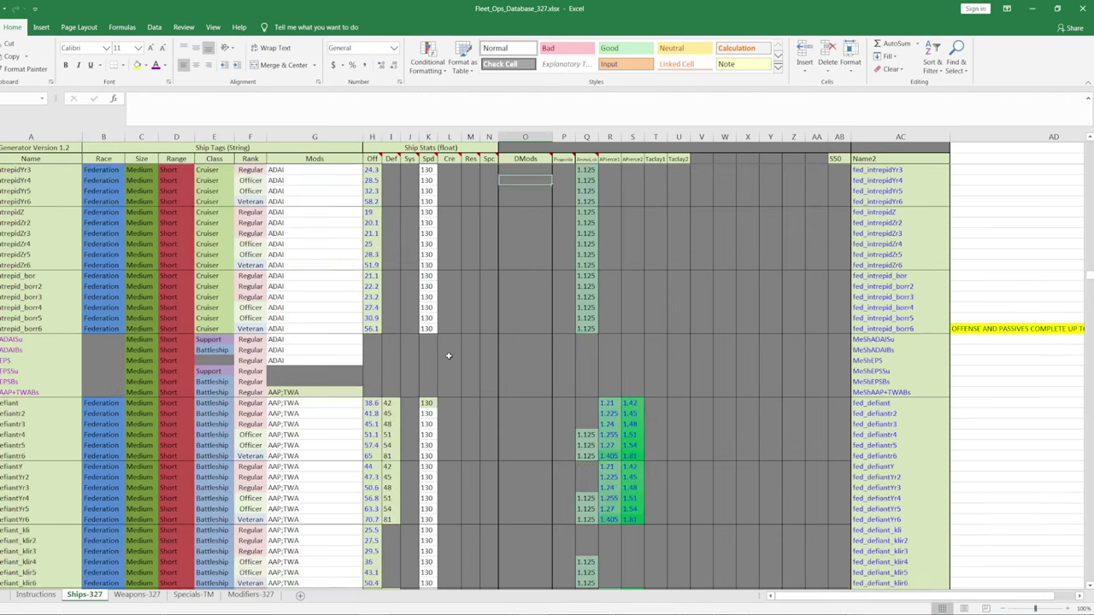
scroll(448, 356, "down", 11)
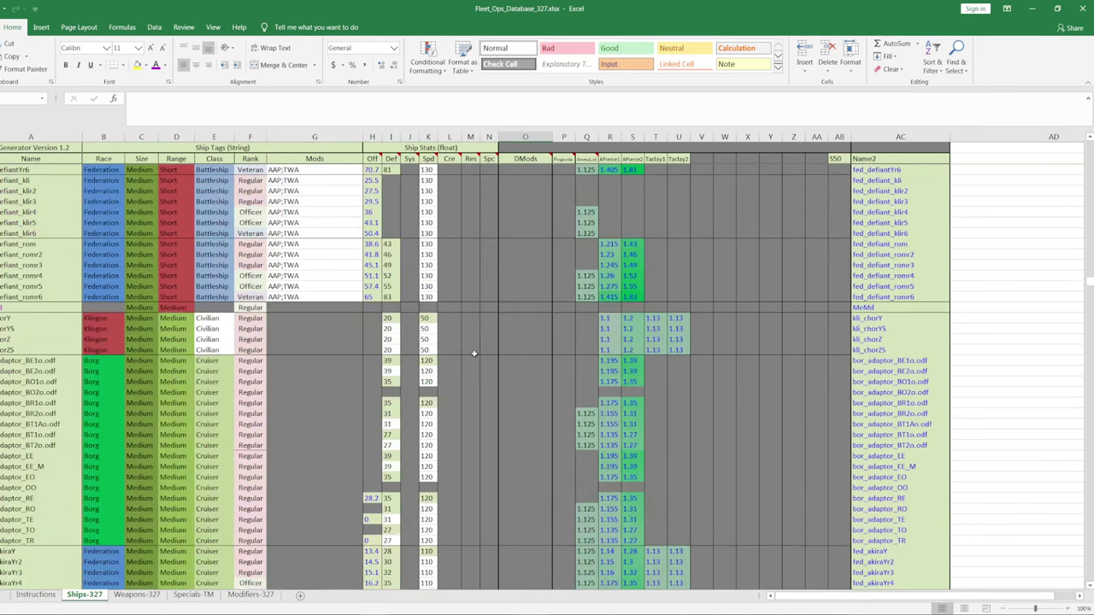
- Examine the Taclay1 and Taclay2 columns and compare their formulas in the fed_defiantYr6 row
left_click(656, 159)
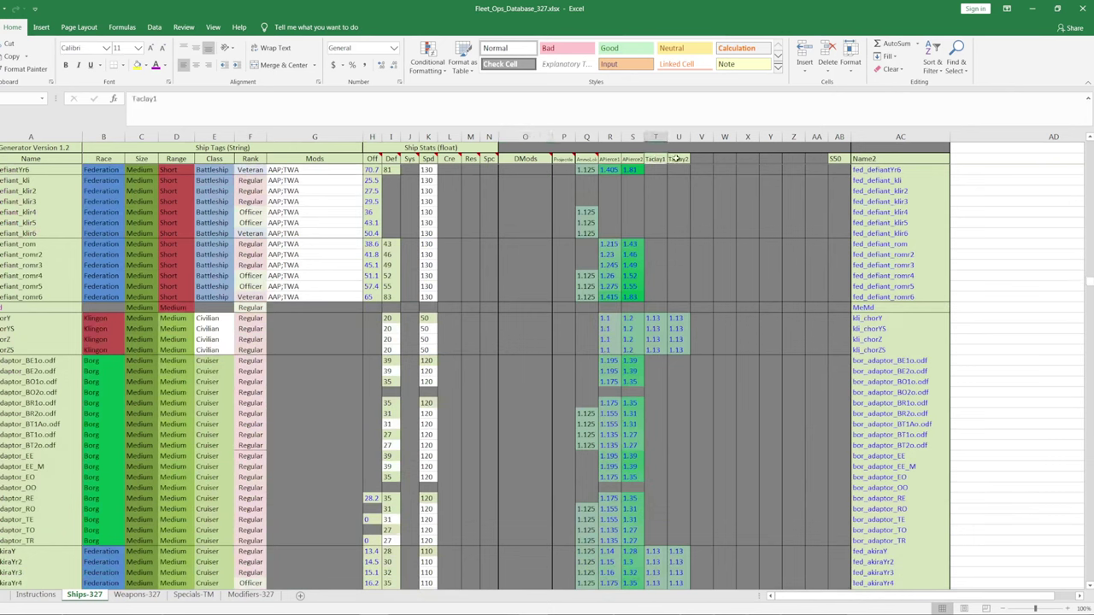
left_click(676, 159)
left_click(655, 159)
left_click(676, 159)
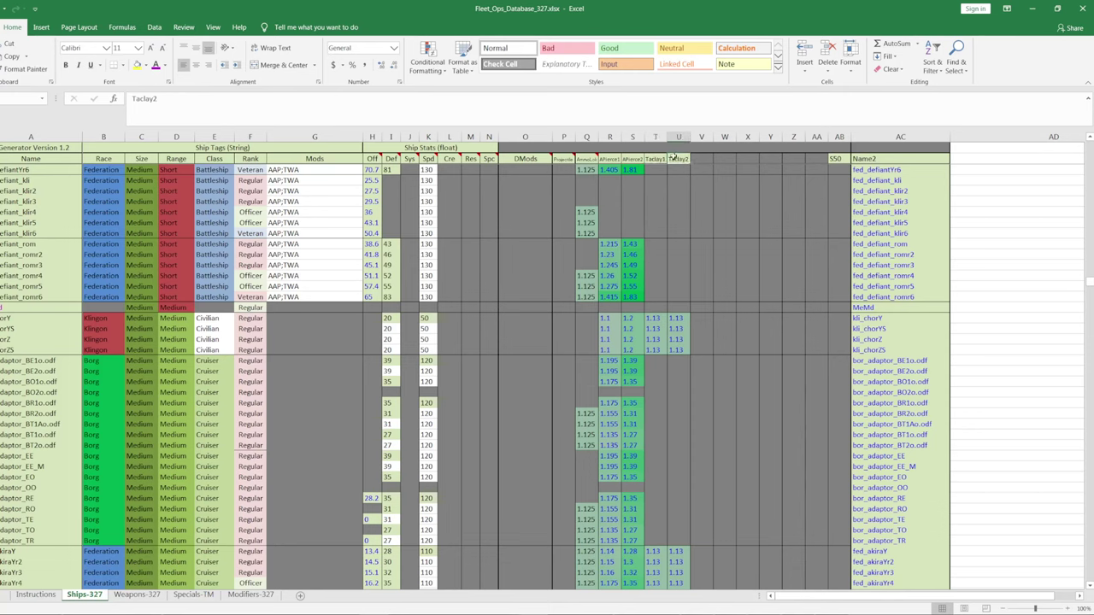
left_click(655, 159)
left_click(676, 159)
left_click(658, 169)
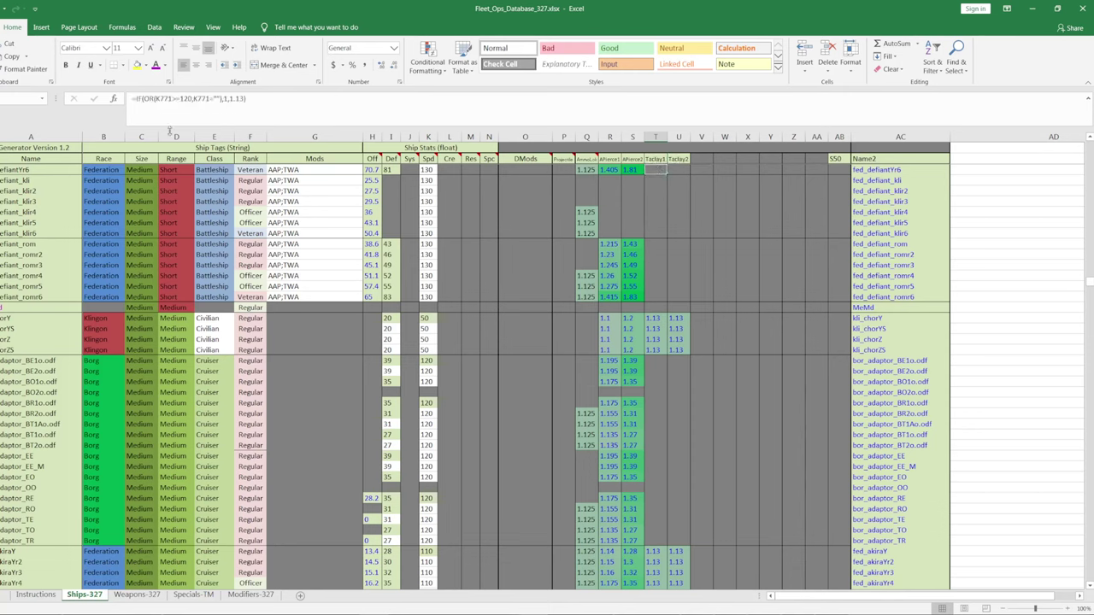
left_click(679, 170)
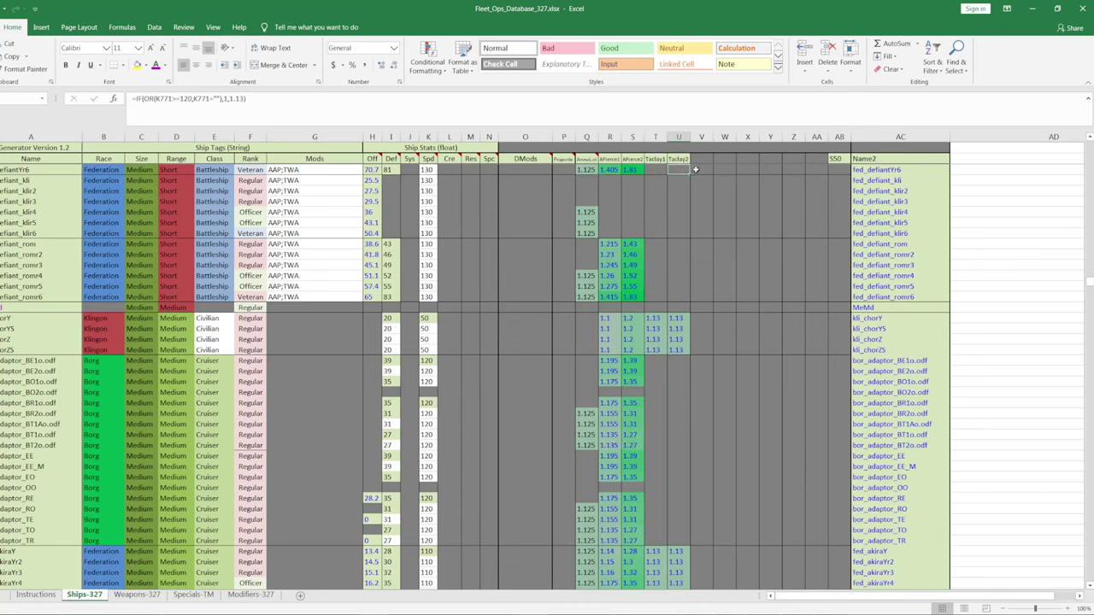
left_click(653, 170)
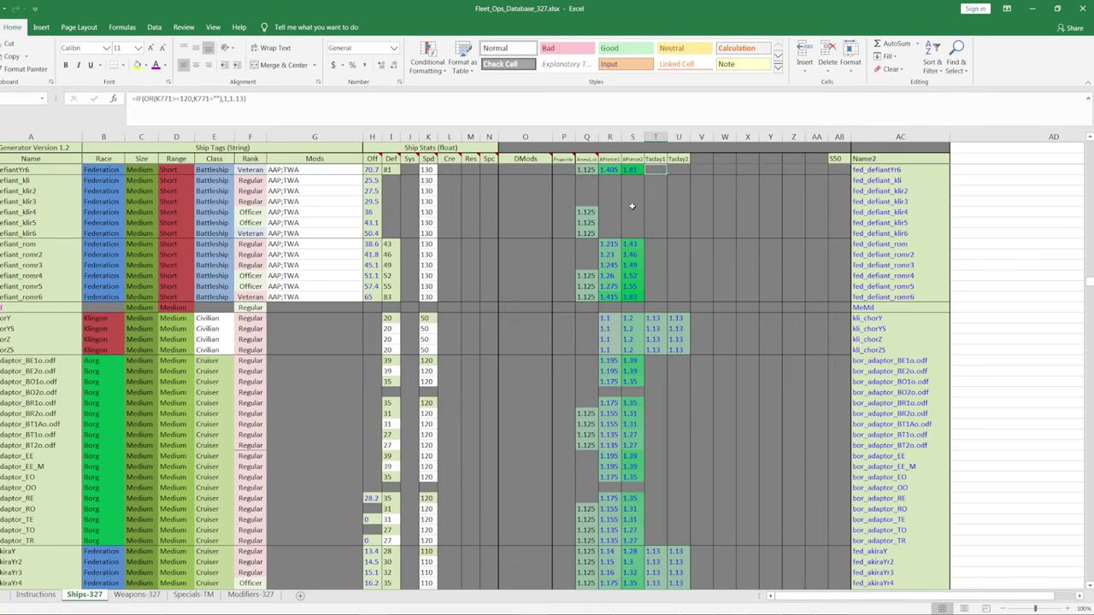
key("Right")
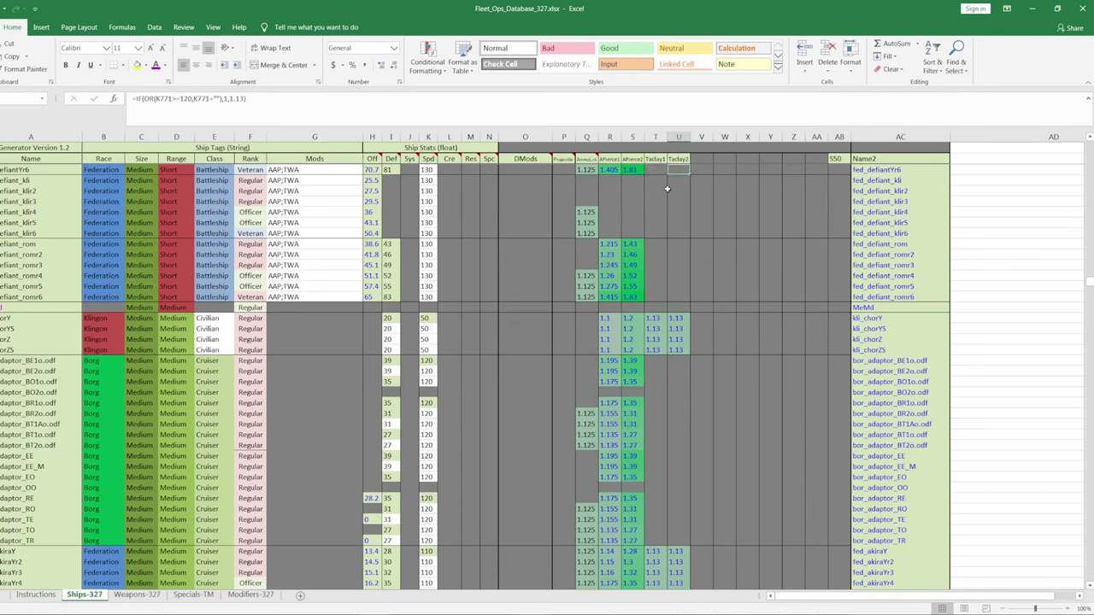
- Check the Taclay1 and Taclay2 formulas in other rows, such as MeShADAISu and rom_leahval_domMr3, up to the start of the list
scroll(665, 186, "up", 6)
left_click(657, 180)
left_click(682, 180)
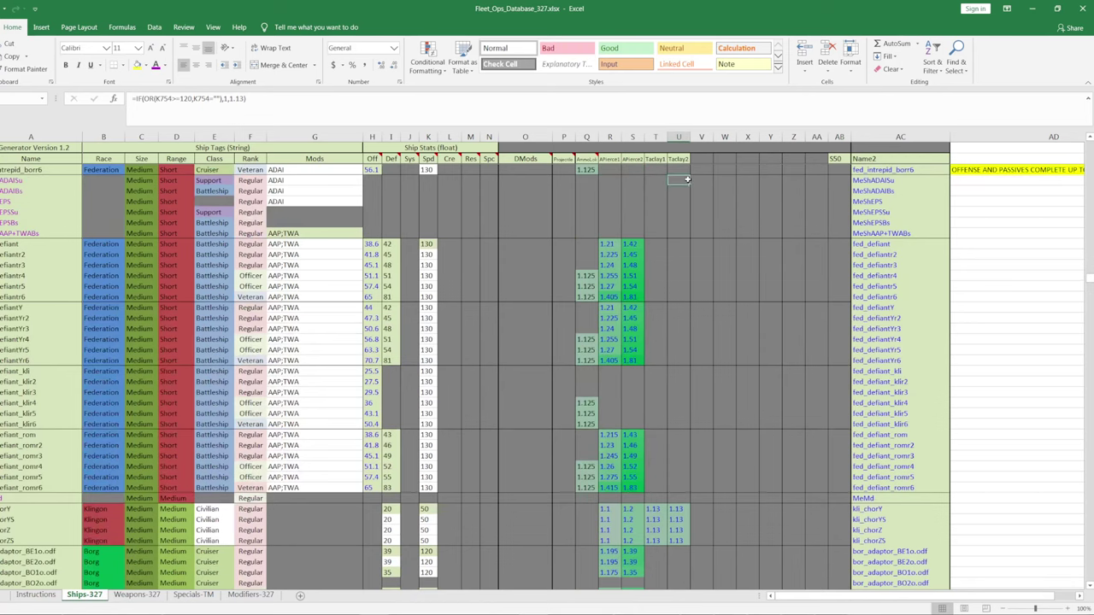
scroll(682, 180, "up", 7)
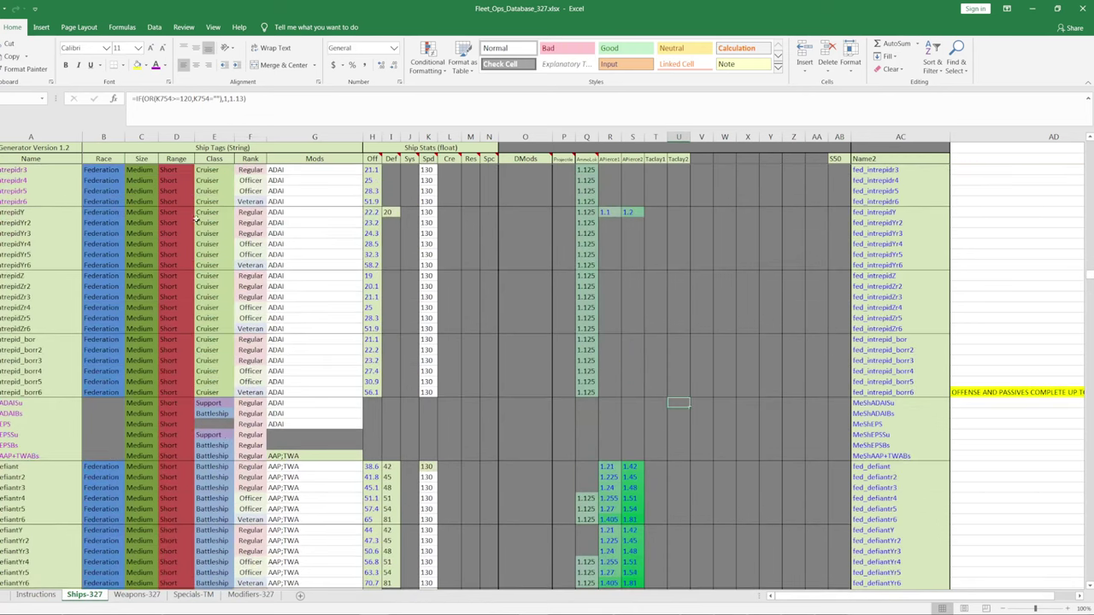
scroll(659, 234, "up", 11)
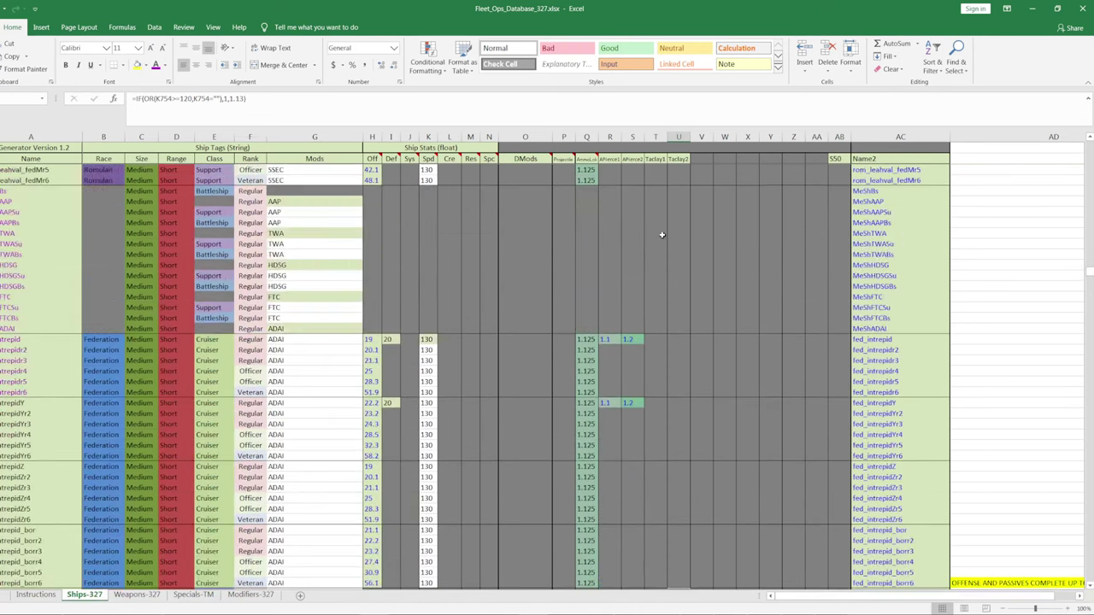
left_click(658, 176)
scroll(657, 176, "up", 5)
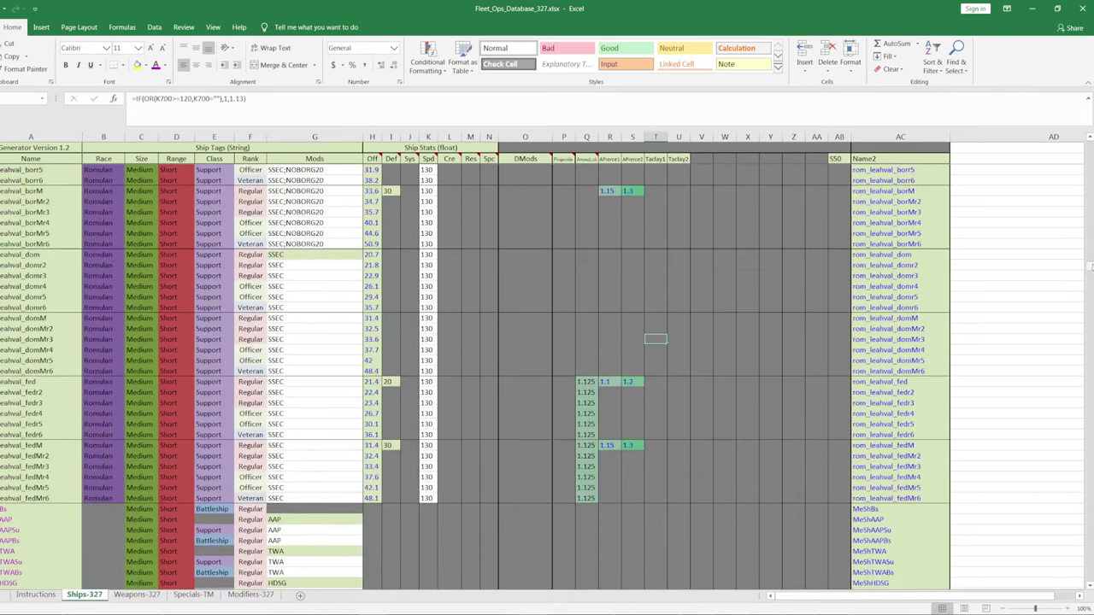
scroll(725, 215, "up", 10)
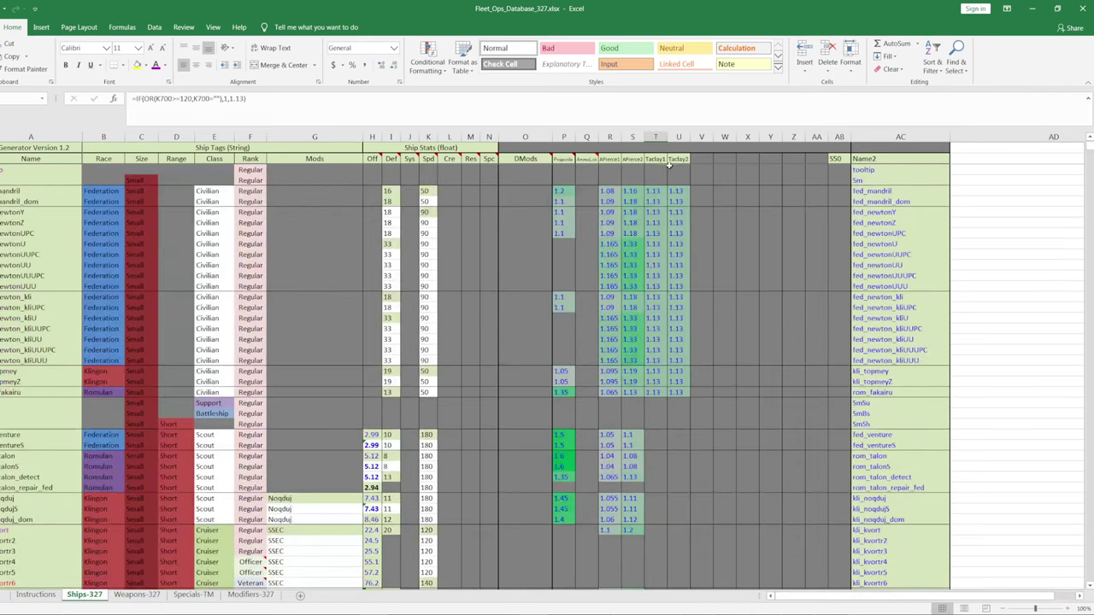
- Change the Taclay2 formula in the tooltip row to =IF(OR(K3>=120,K3=""),1,1.26)
left_click(654, 168)
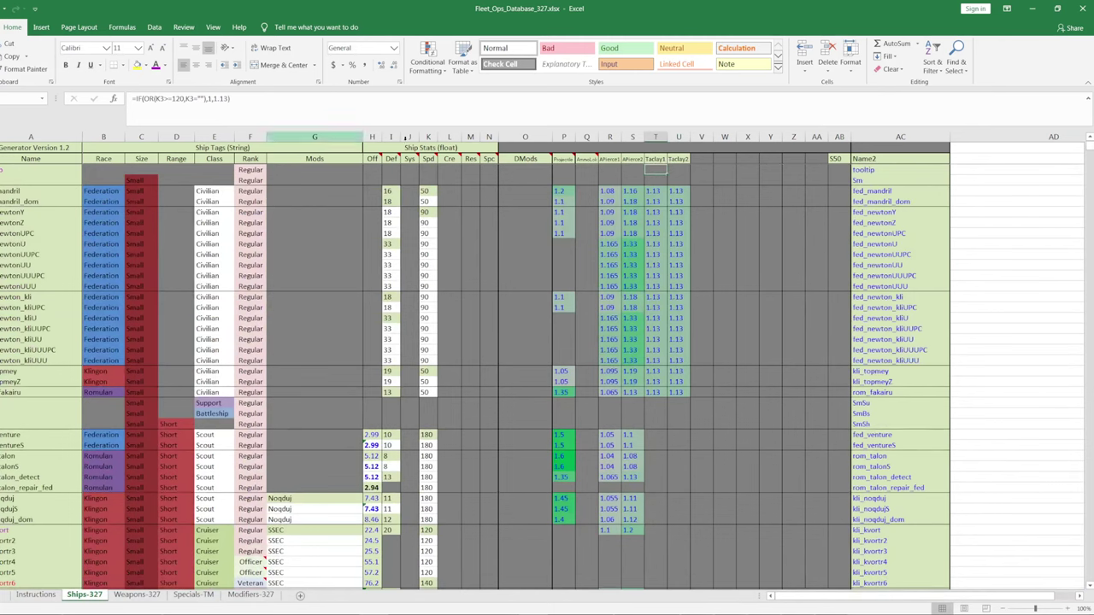
left_click(678, 168)
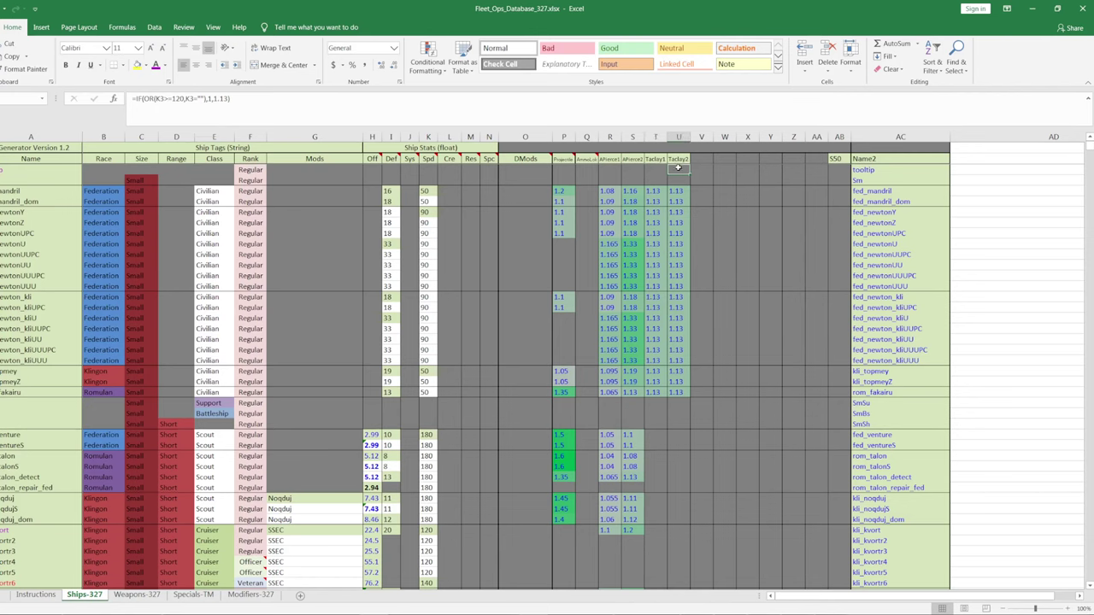
left_click(226, 99)
key("BackSpace")
key("BackSpace")
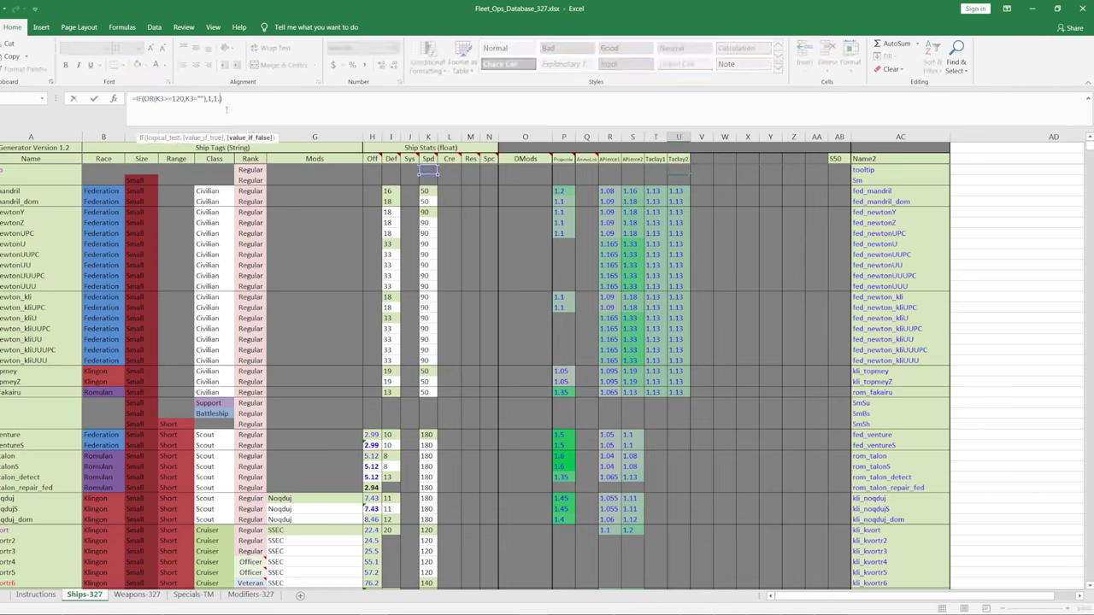
key("Return")
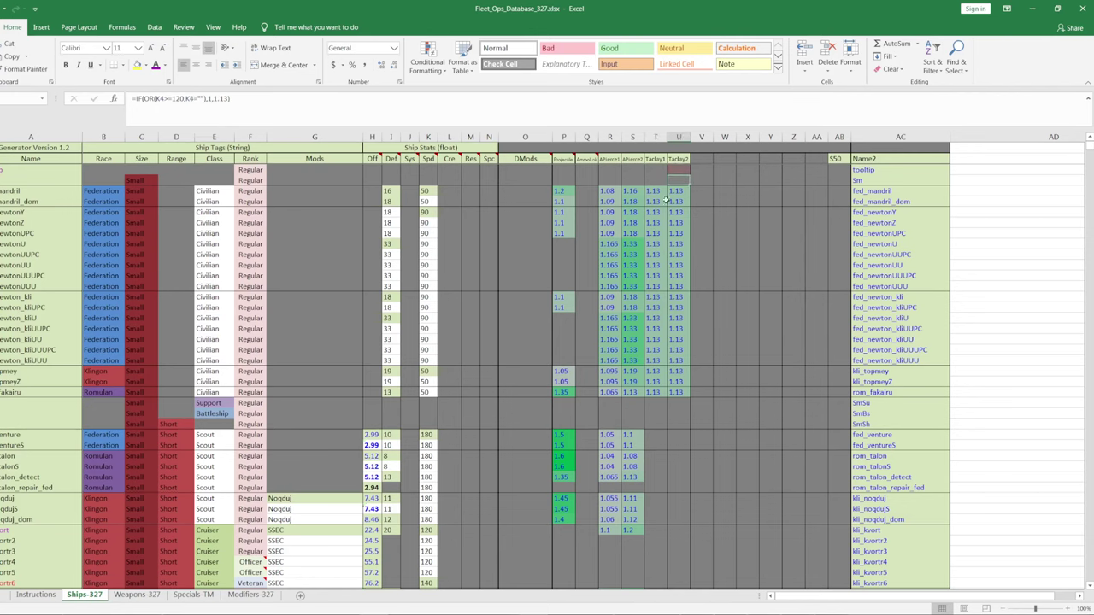
- Copy the Taclay2 formula from the tooltip row and paste only the formula down the column to the last row
left_click(672, 168)
key("ctrl+c")
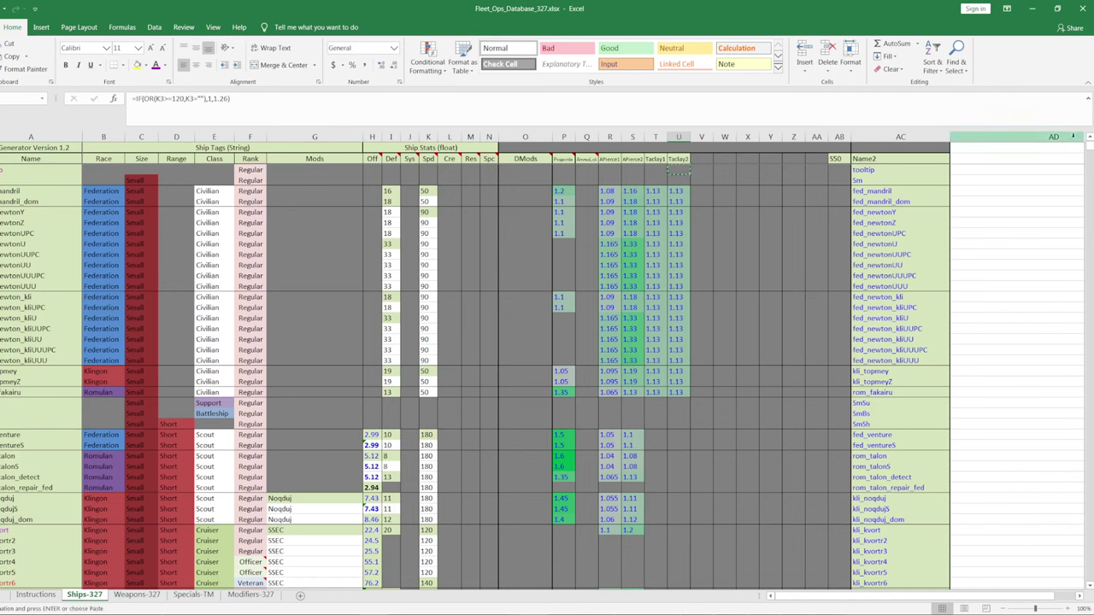
left_click_drag(1089, 145, 1082, 598)
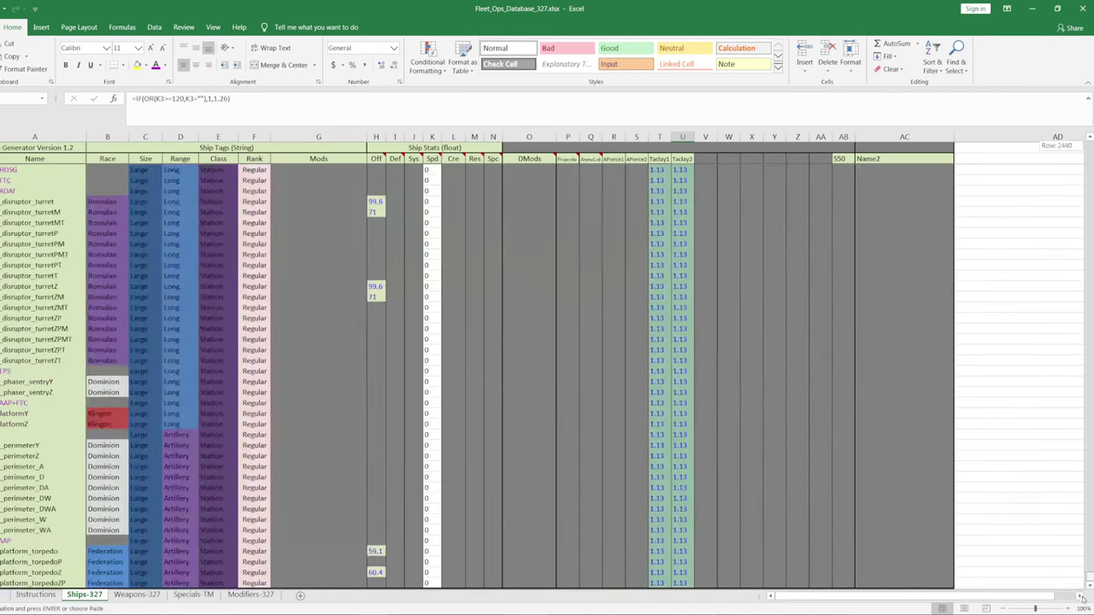
left_click(672, 585, "shift")
right_click(684, 292)
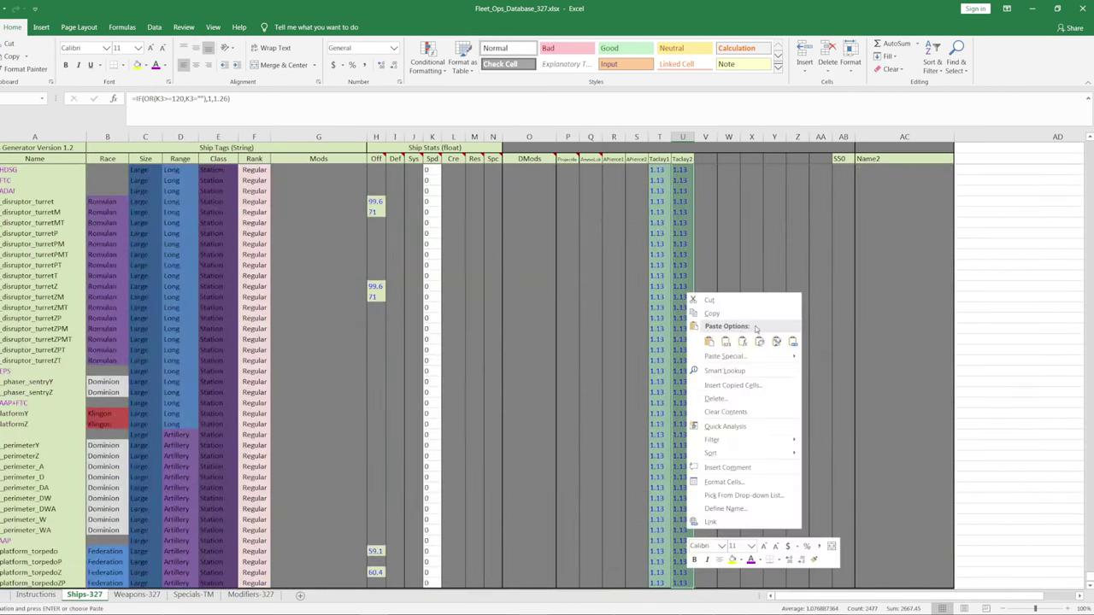
left_click(740, 345)
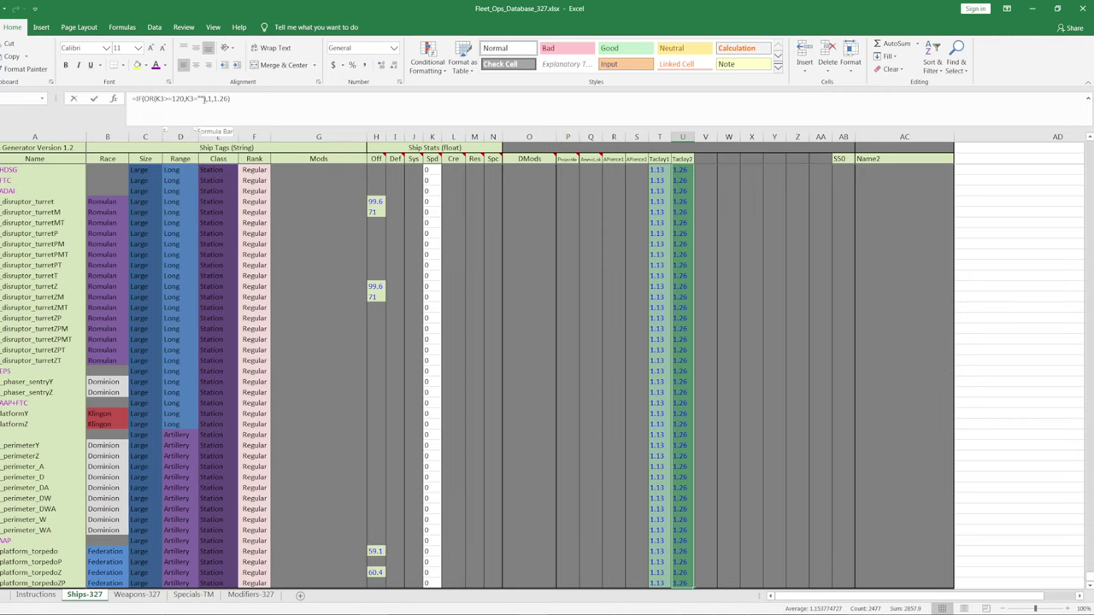
- Extend the Taclay2 formula in the tooltip row to =IF(OR(K3>=120,K3="",K3=0),1,1.26)
left_click(203, 99)
type(")")
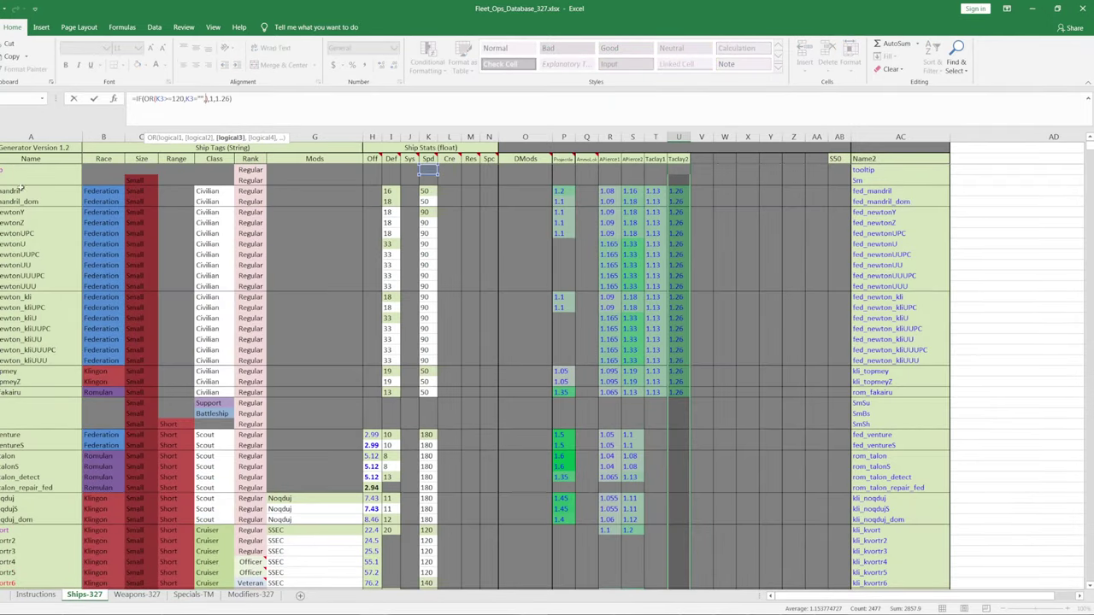
left_click(427, 172)
type("=0")
key("ctrl+Return")
left_click(665, 170)
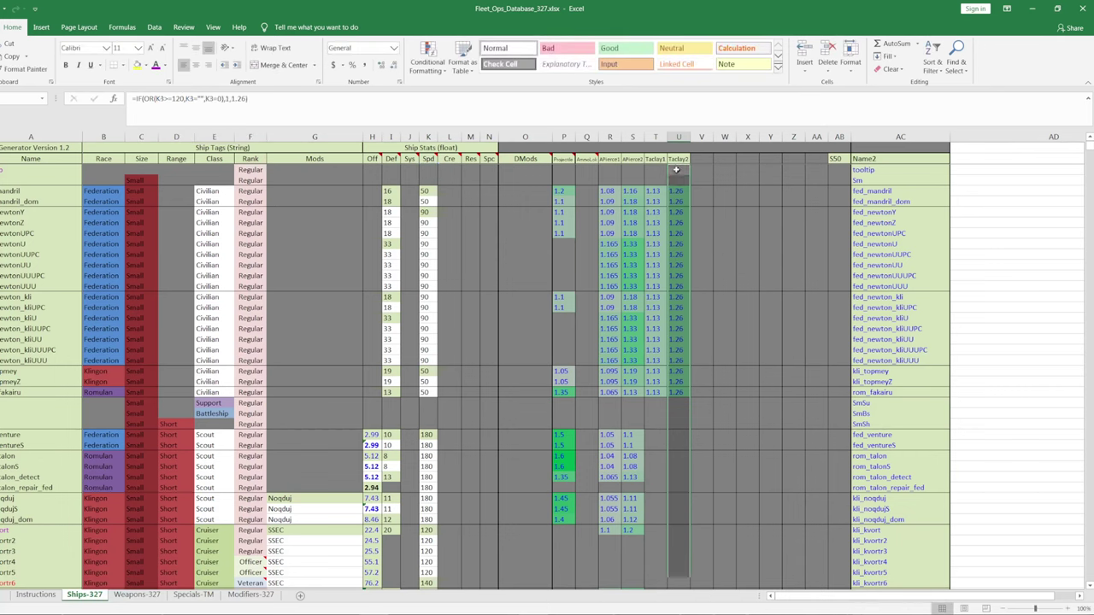
- Change the Taclay1 formula in the tooltip row to =IF(OR(K3>=120,K3="",K3=0),1,1.13)
left_click(657, 170)
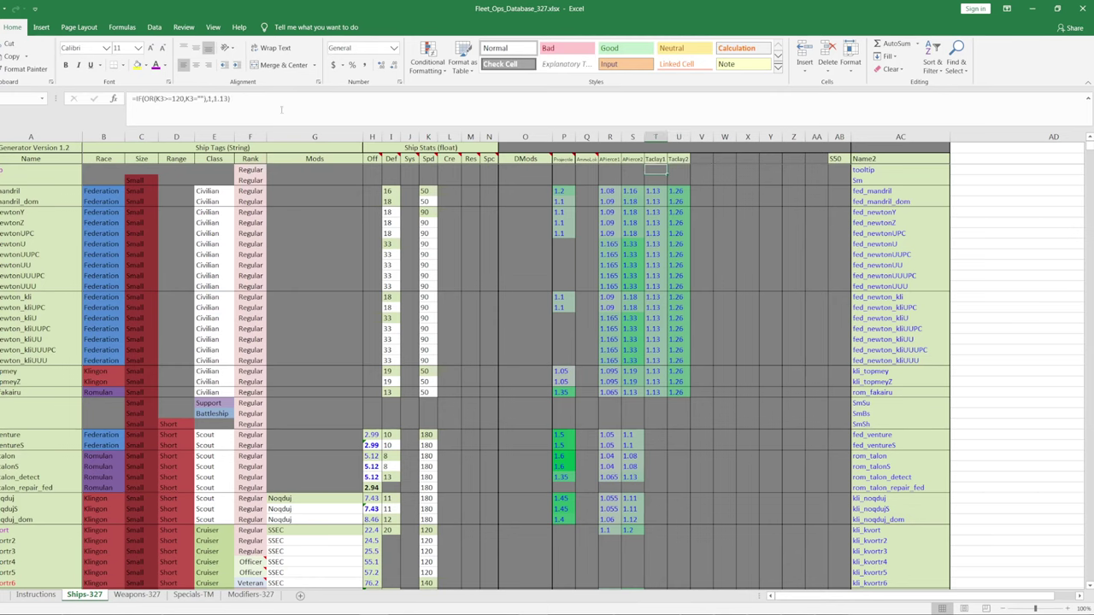
left_click(204, 100)
type(",k3=")
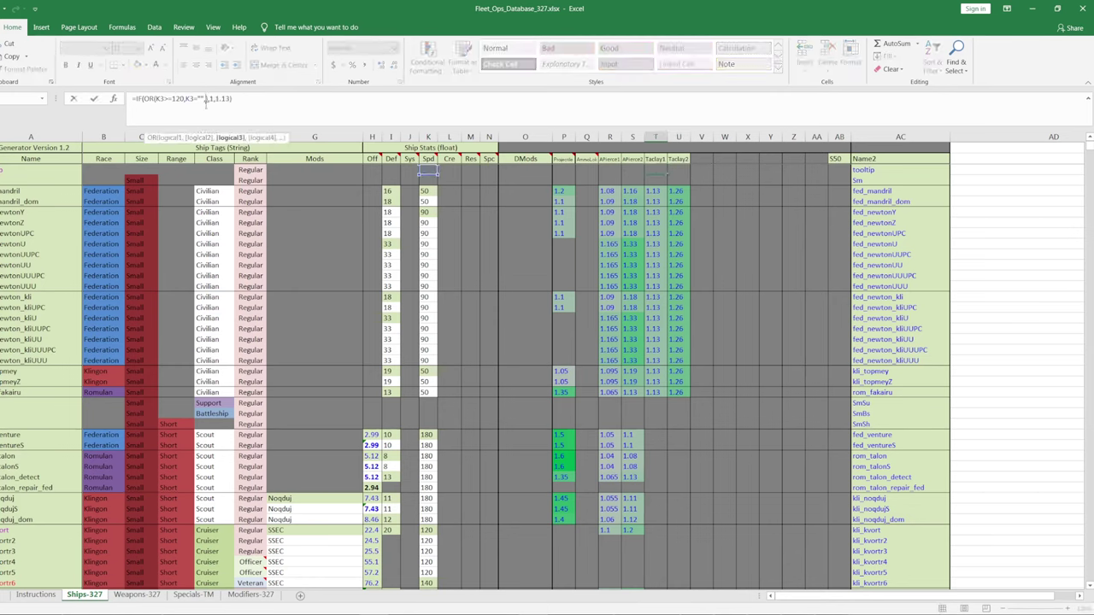
type("0")
key("Return")
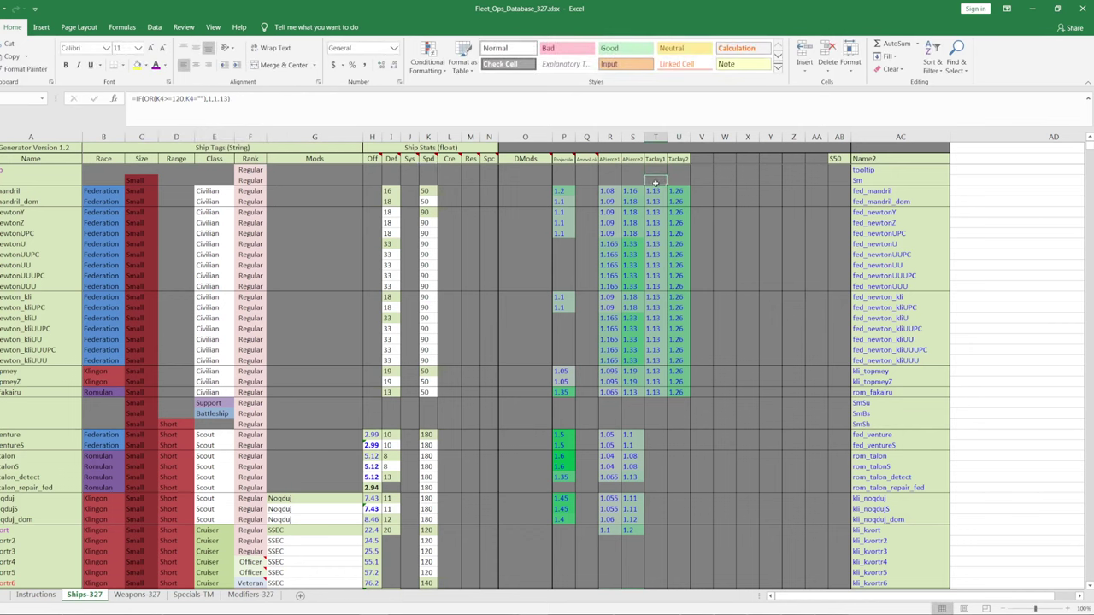
- Copy the Taclay1 and Taclay2 cells of the tooltip row and paste them down both columns to the last row
left_click_drag(658, 175, 678, 167)
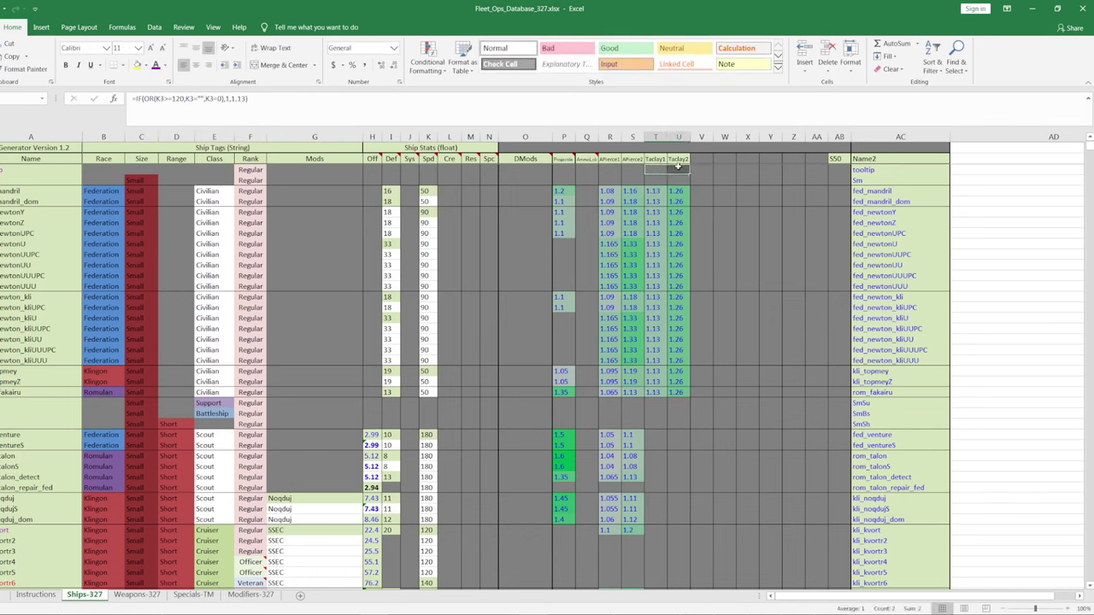
key("ctrl+c")
left_click_drag(1088, 152, 1082, 575)
left_click(681, 583, "shift")
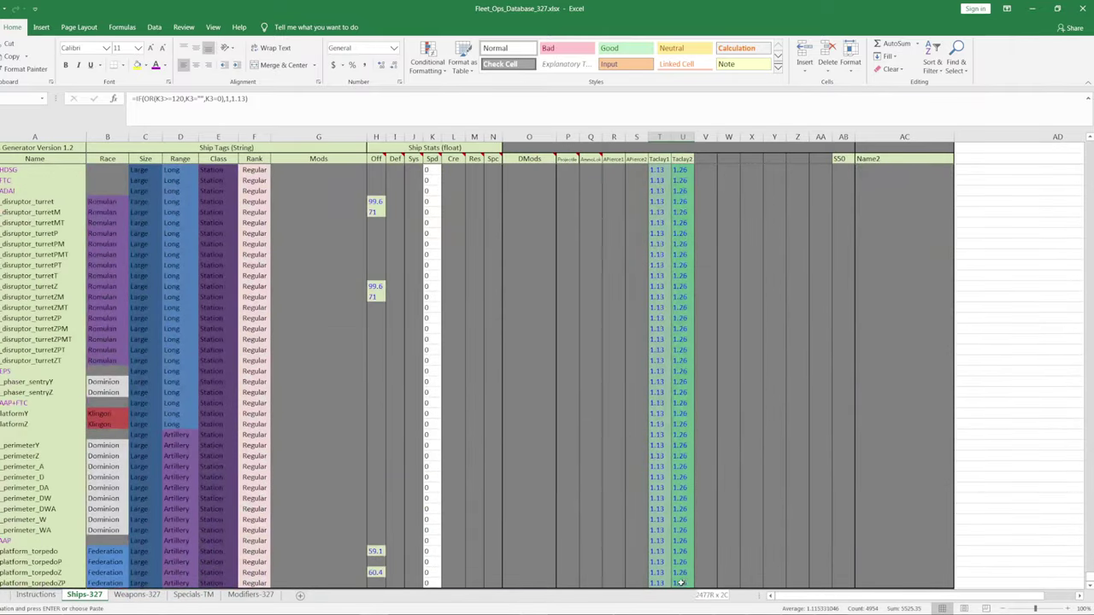
right_click(665, 283)
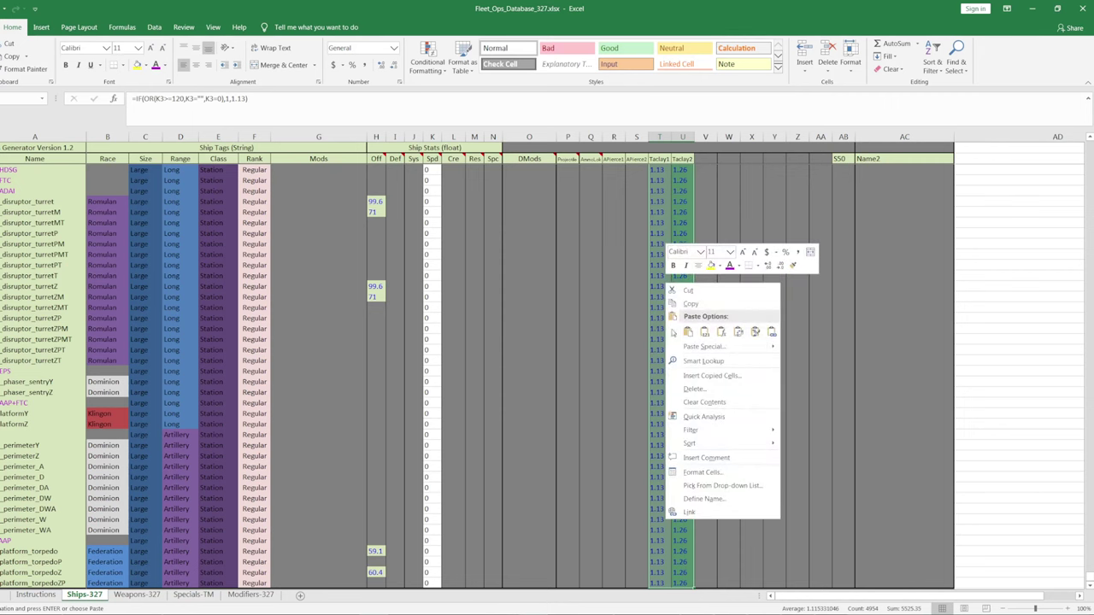
left_click(689, 332)
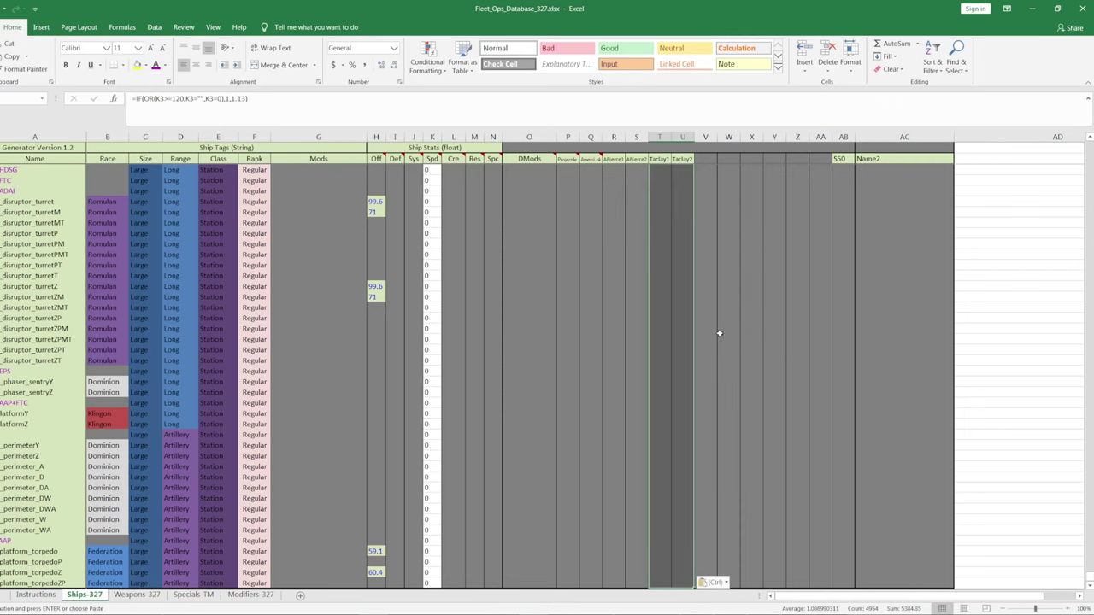
- Review Taclay1 and Taclay2 for stations and large ships, the APierce2 formula near rom_leahval_fedM, and the Off column
scroll(690, 320, "up", 3)
scroll(690, 320, "up", 20)
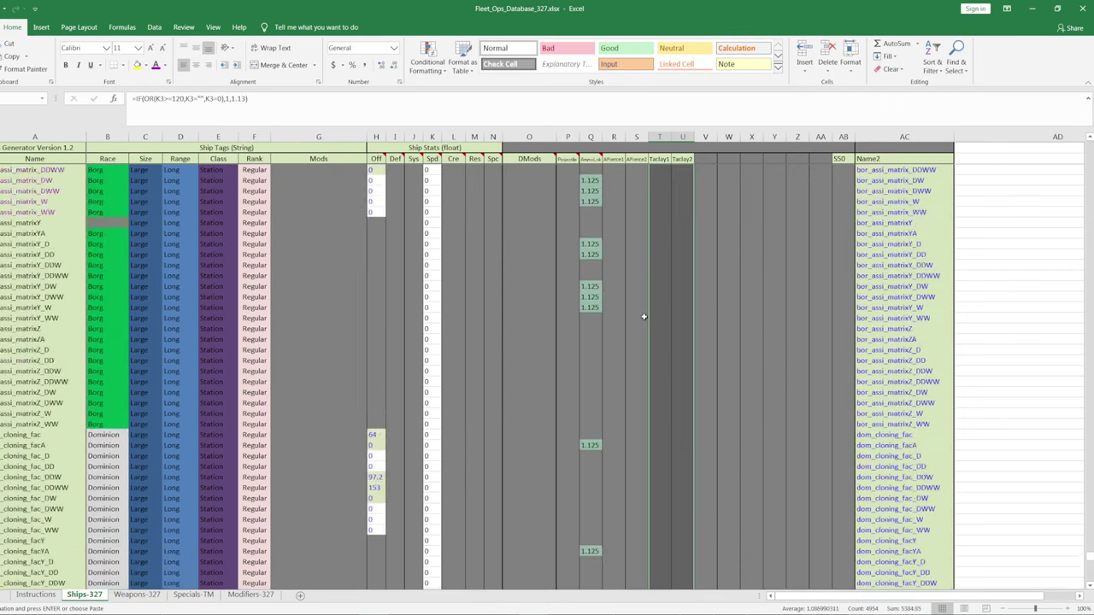
scroll(643, 317, "up", 20)
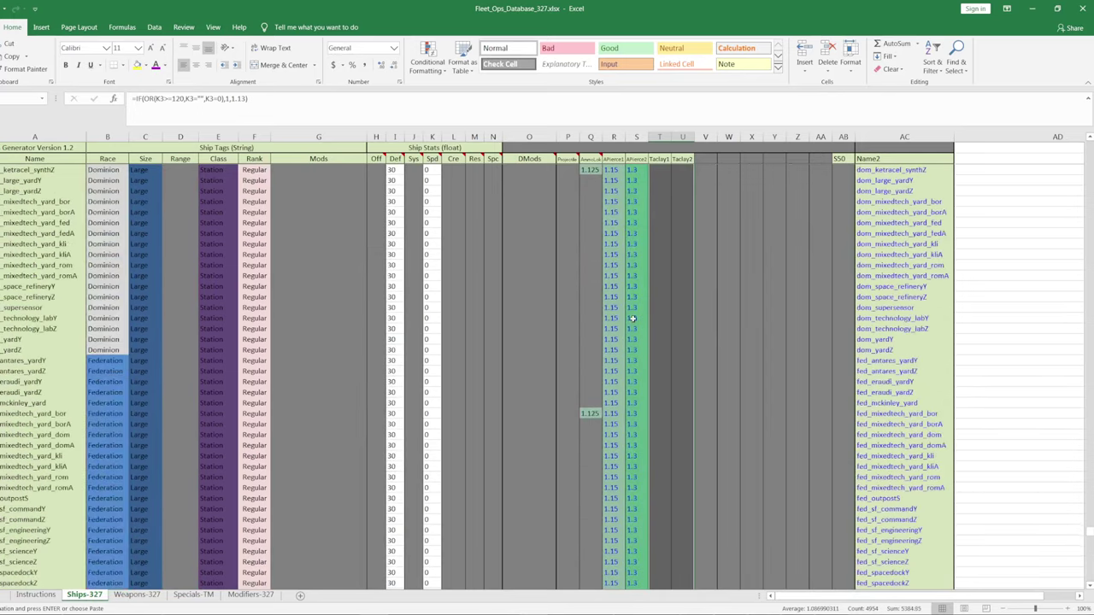
scroll(666, 299, "up", 9)
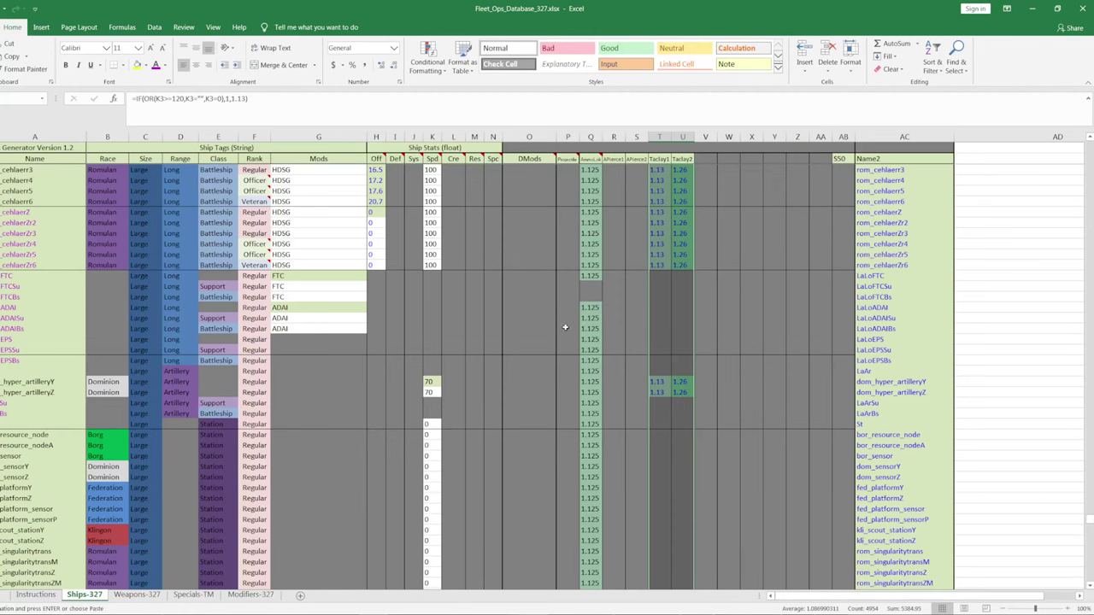
scroll(581, 319, "up", 6)
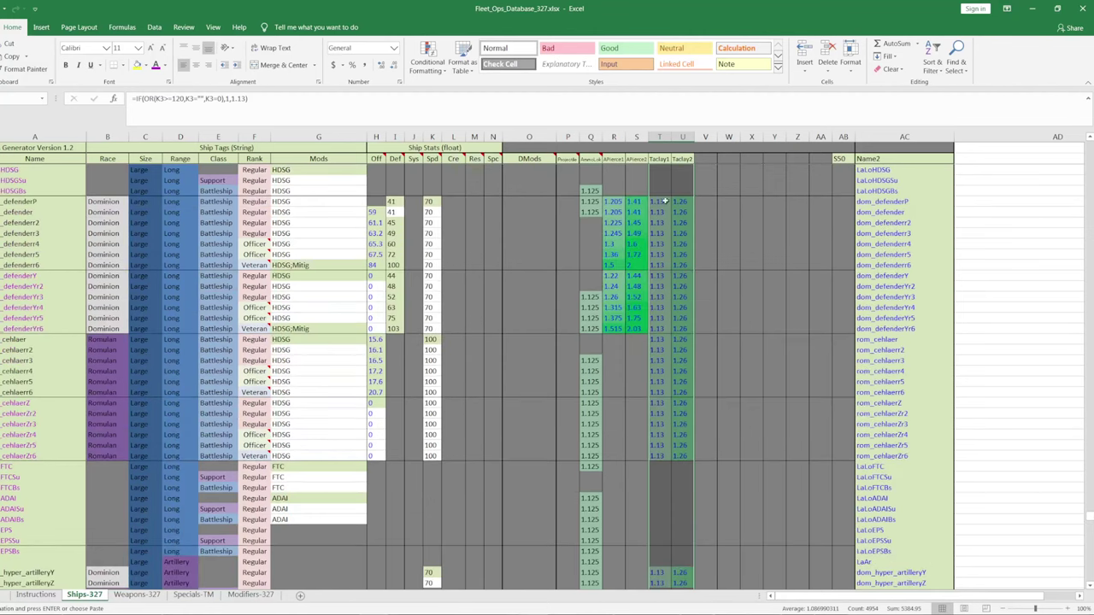
scroll(1060, 385, "down", 20)
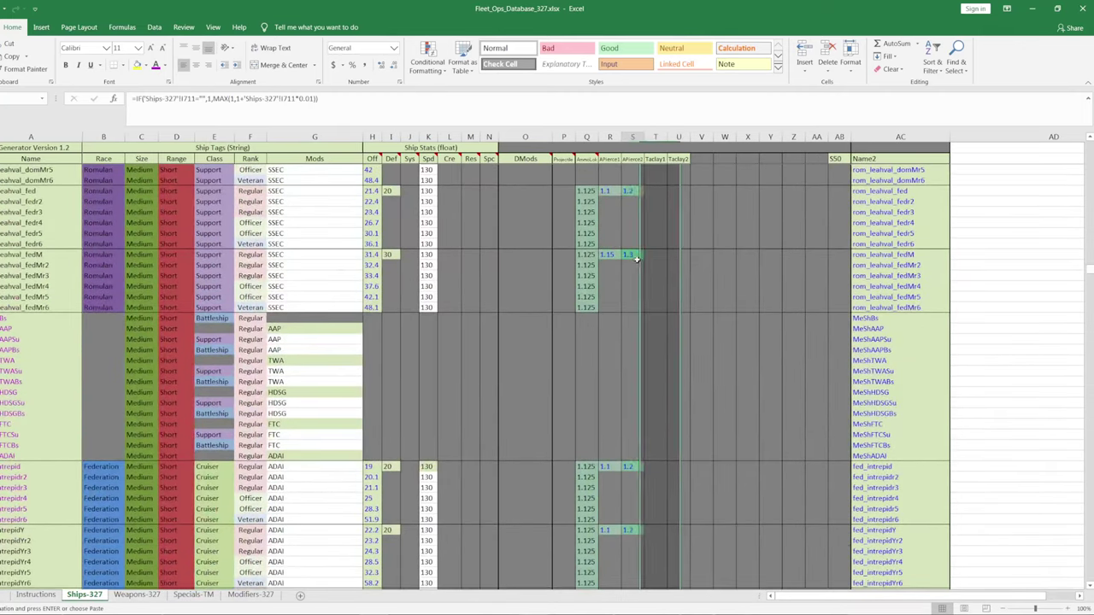
left_click(632, 265)
left_click(372, 137)
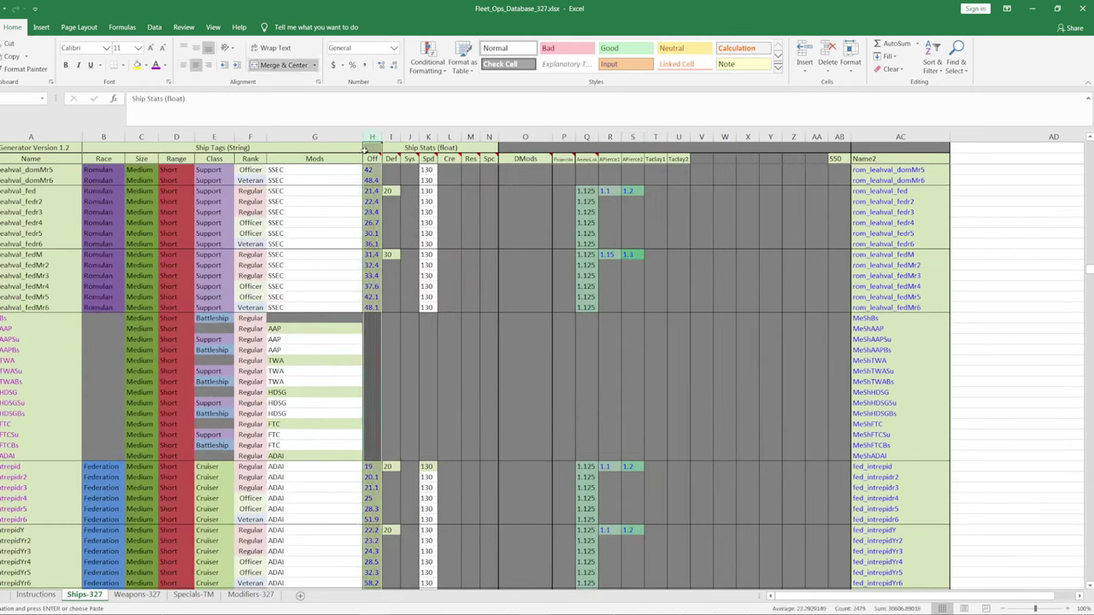
- On the Weapons-327 sheet, compare the weapon file names and damage values in columns U:V with those in X:Y, including dom_escort_cruiserZr43o.odf
left_click(134, 598)
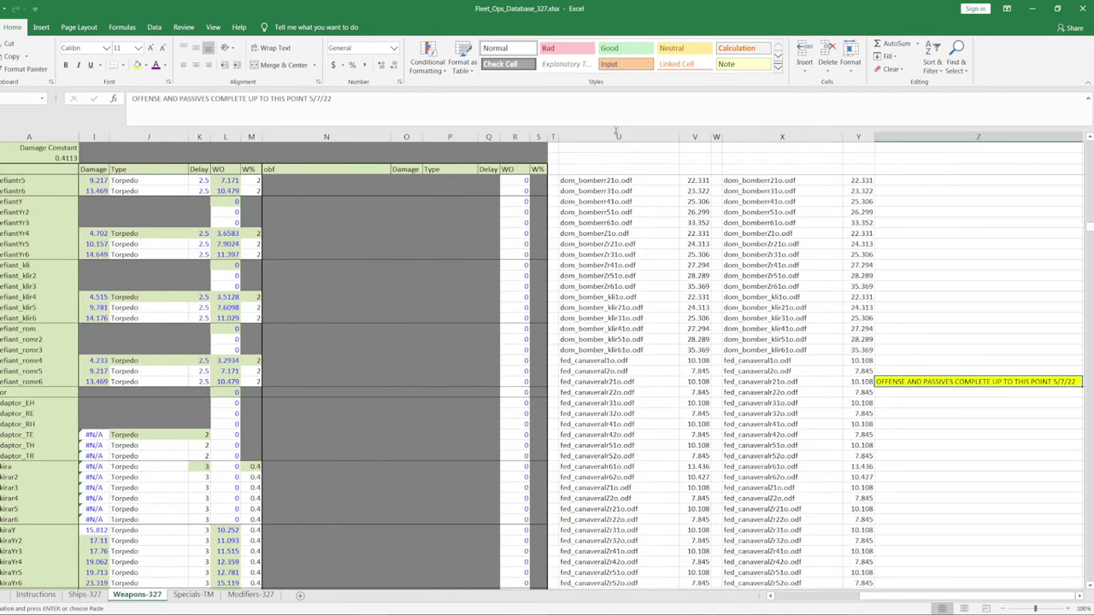
left_click_drag(617, 136, 689, 137)
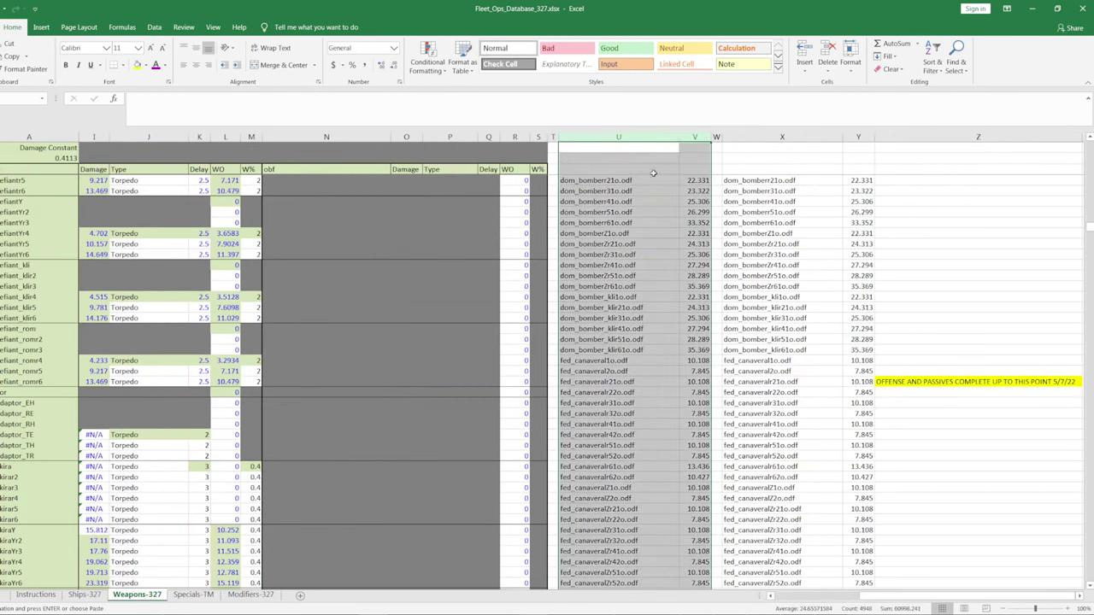
scroll(628, 218, "up", 15)
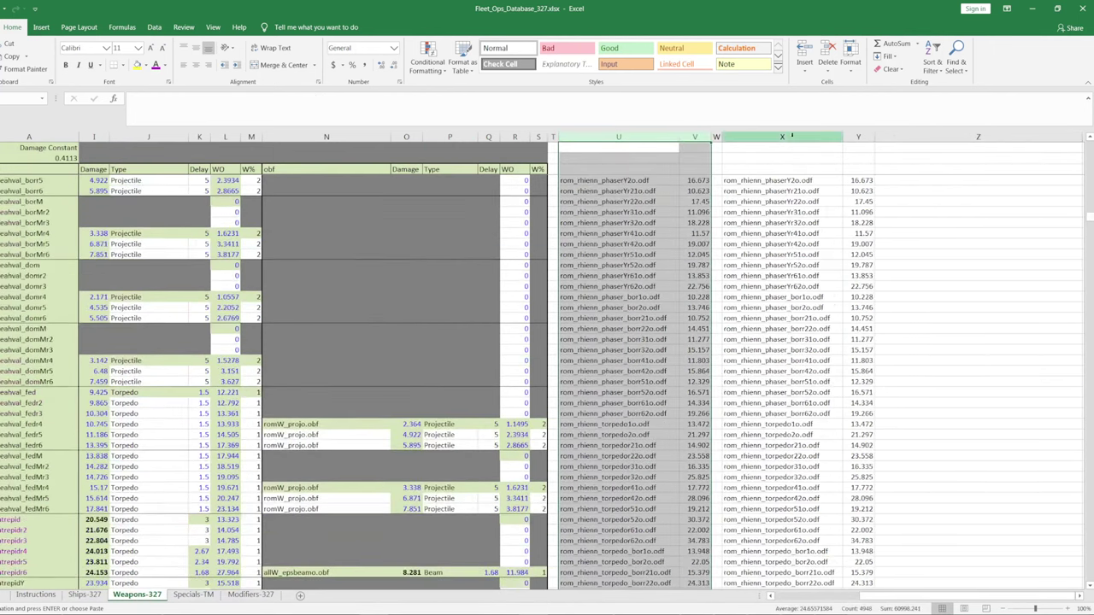
left_click_drag(782, 137, 858, 136)
scroll(653, 293, "down", 15)
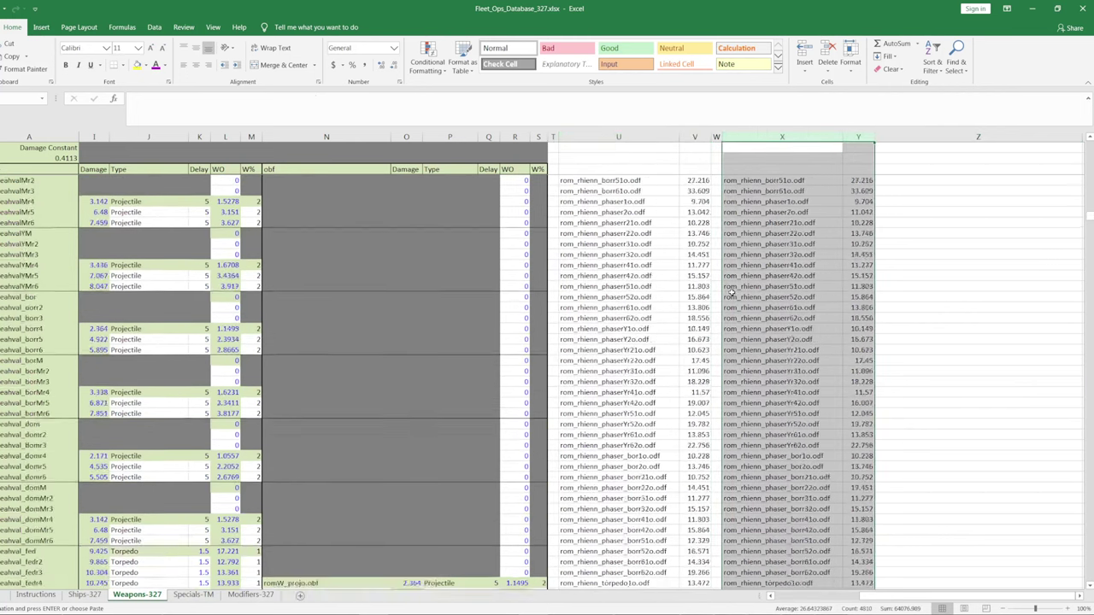
scroll(653, 293, "down", 15)
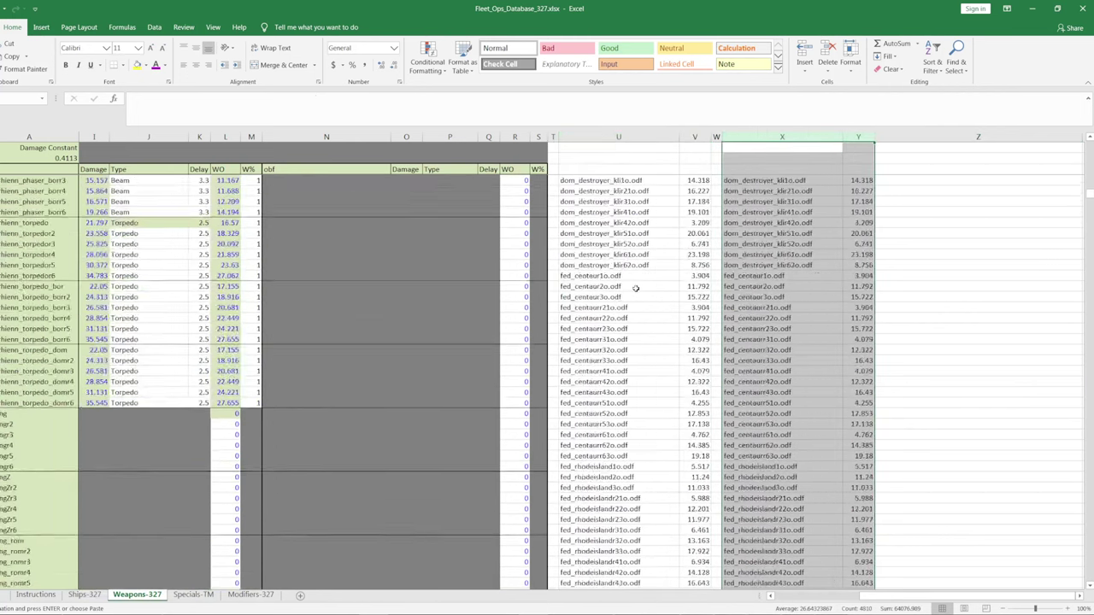
scroll(636, 288, "down", 10)
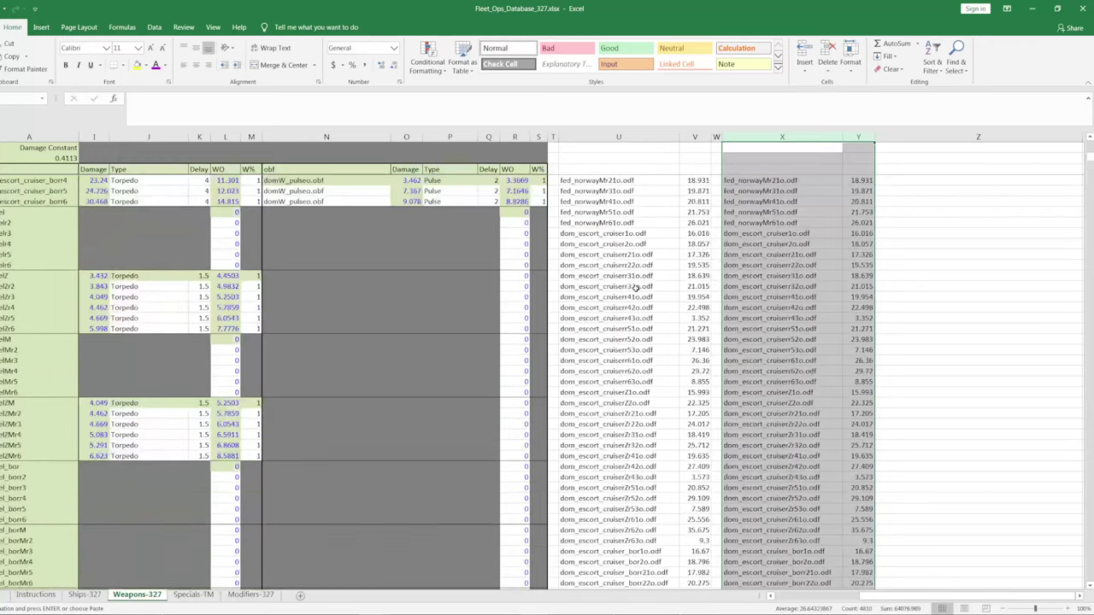
scroll(765, 287, "down", 7)
left_click_drag(607, 254, 844, 253)
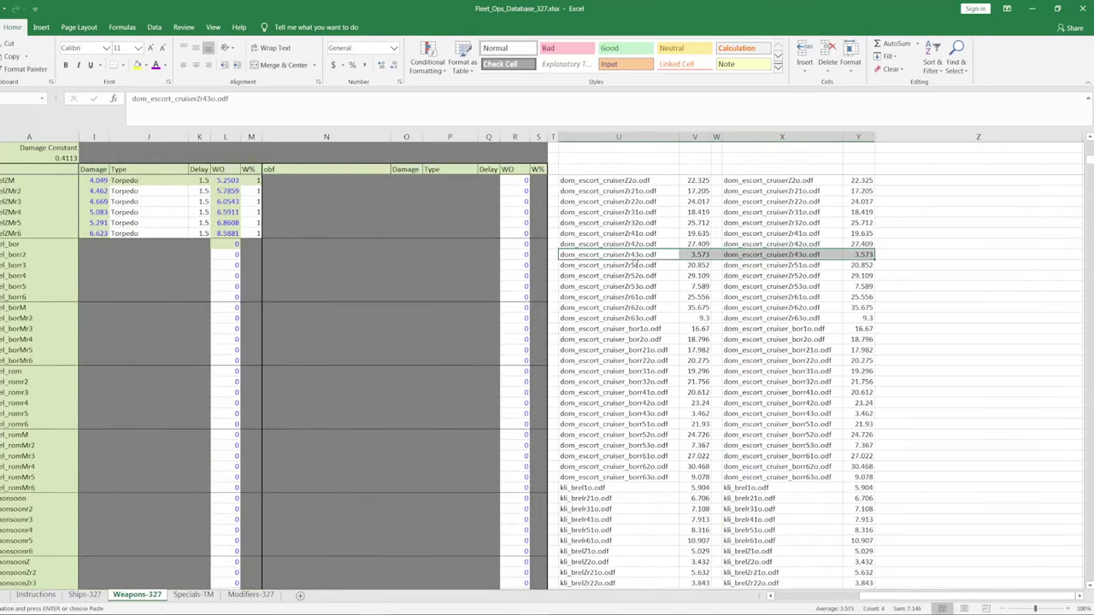
right_click(608, 351)
key("Escape")
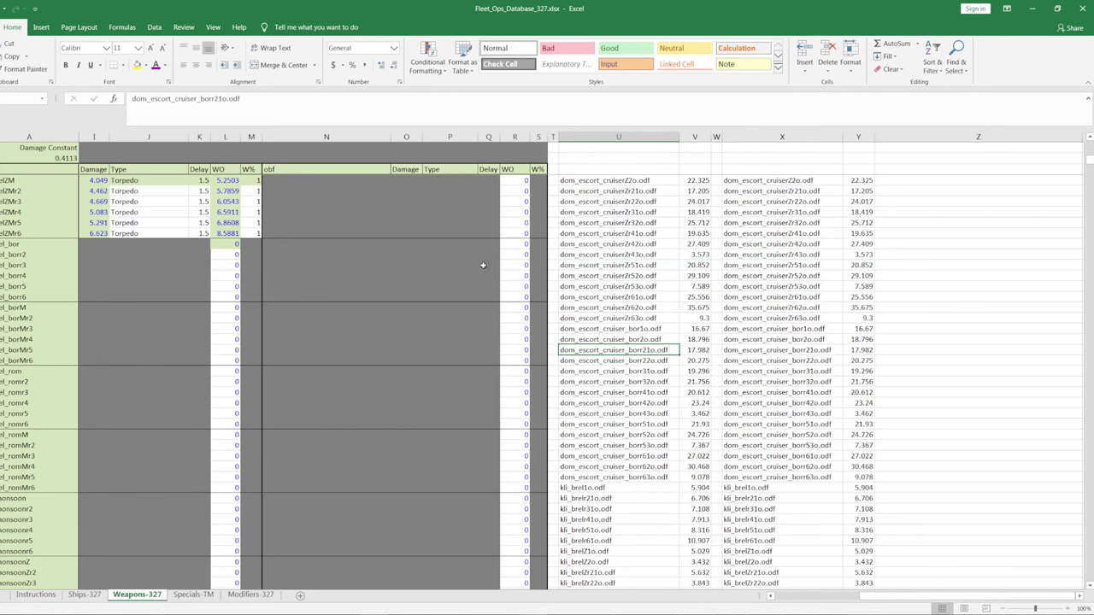
- Compare the orange gaps in columns U:V with the X:Y entries from bor_adaptor_BE1o.odf to bor_adaptor_BT2o.odf and for bor_adaptor_TE1Ao.odf
scroll(694, 310, "down", 15)
scroll(694, 310, "down", 20)
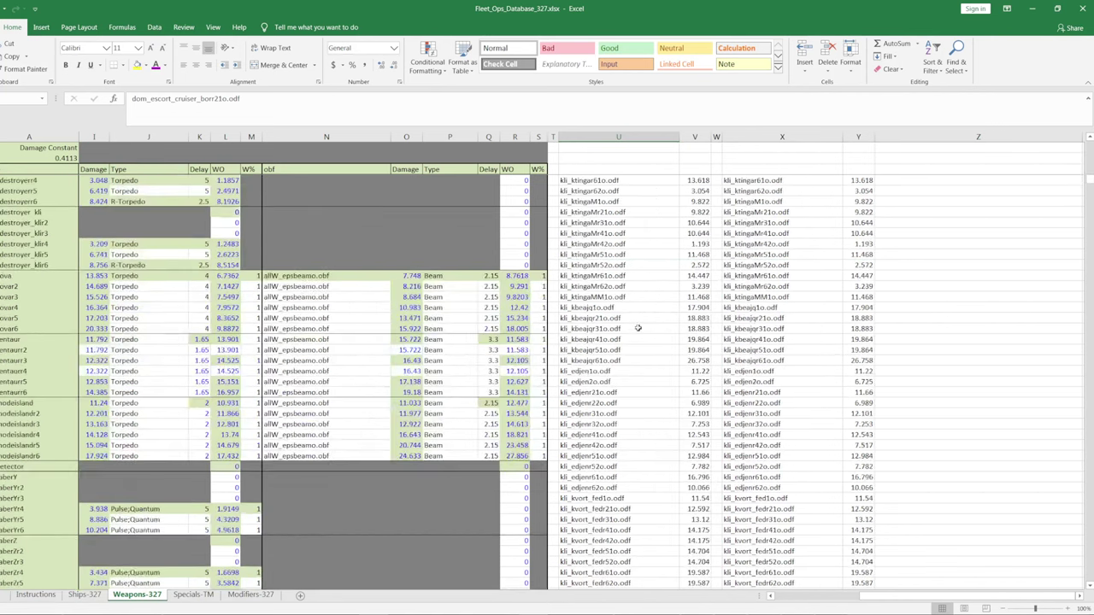
scroll(600, 315, "down", 20)
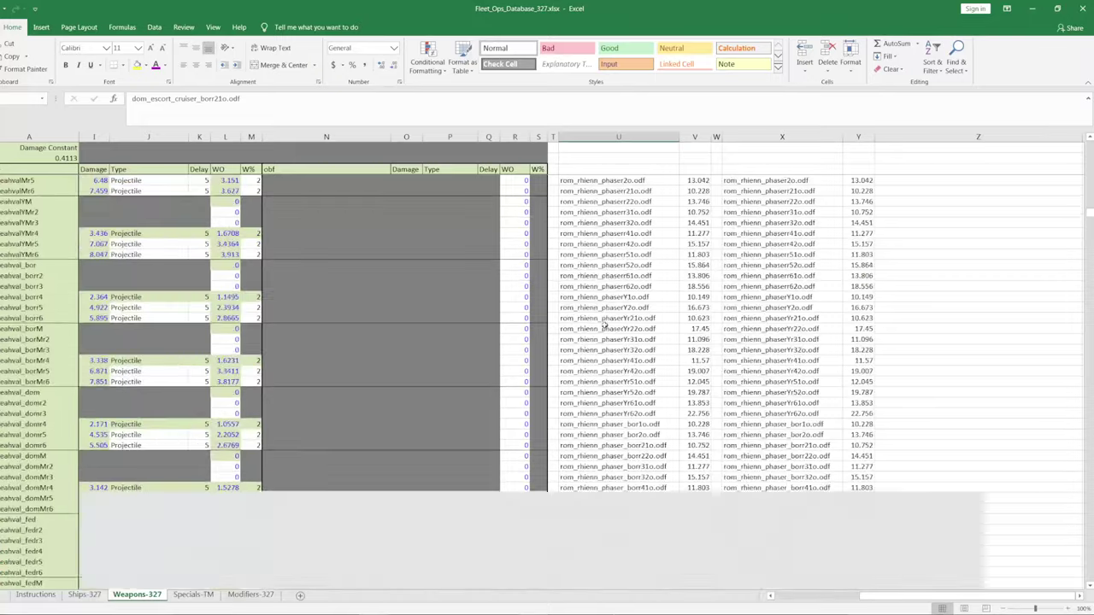
scroll(612, 339, "down", 20)
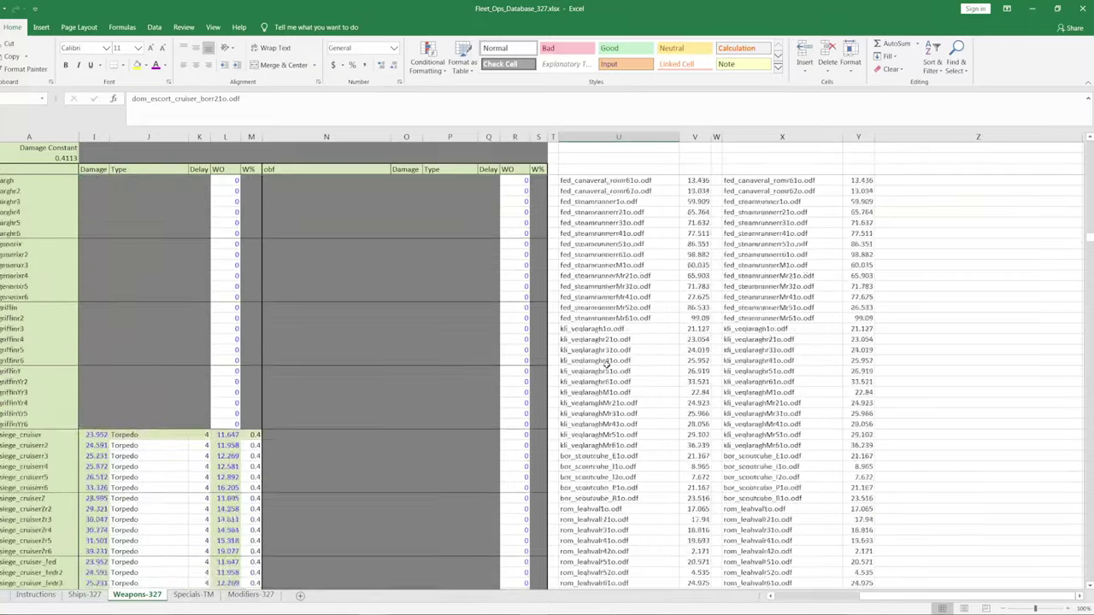
scroll(602, 341, "down", 15)
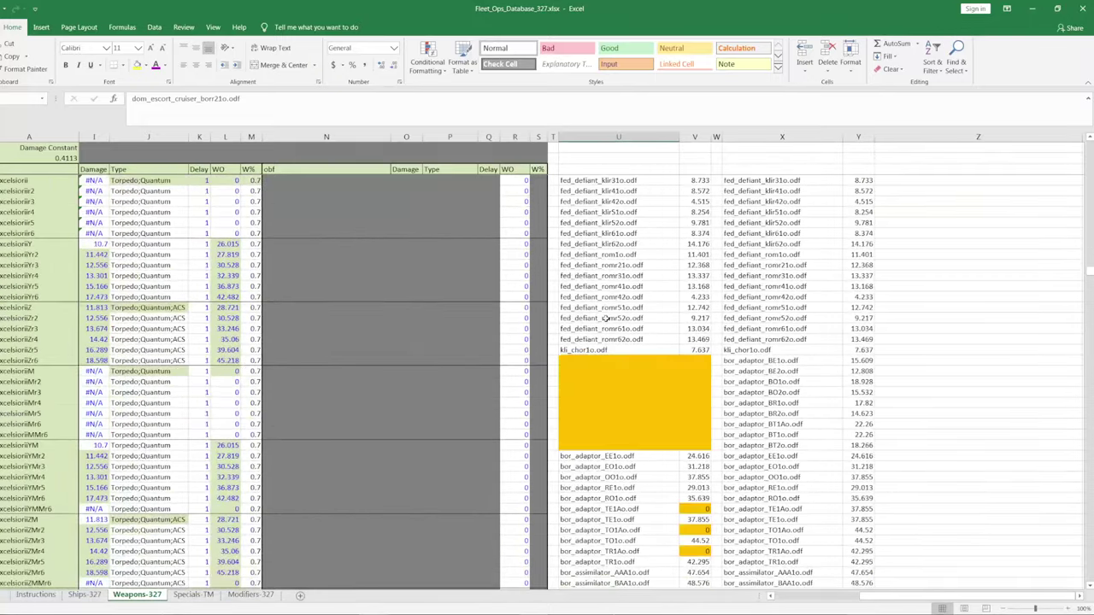
left_click_drag(748, 360, 859, 446)
left_click_drag(625, 361, 677, 431)
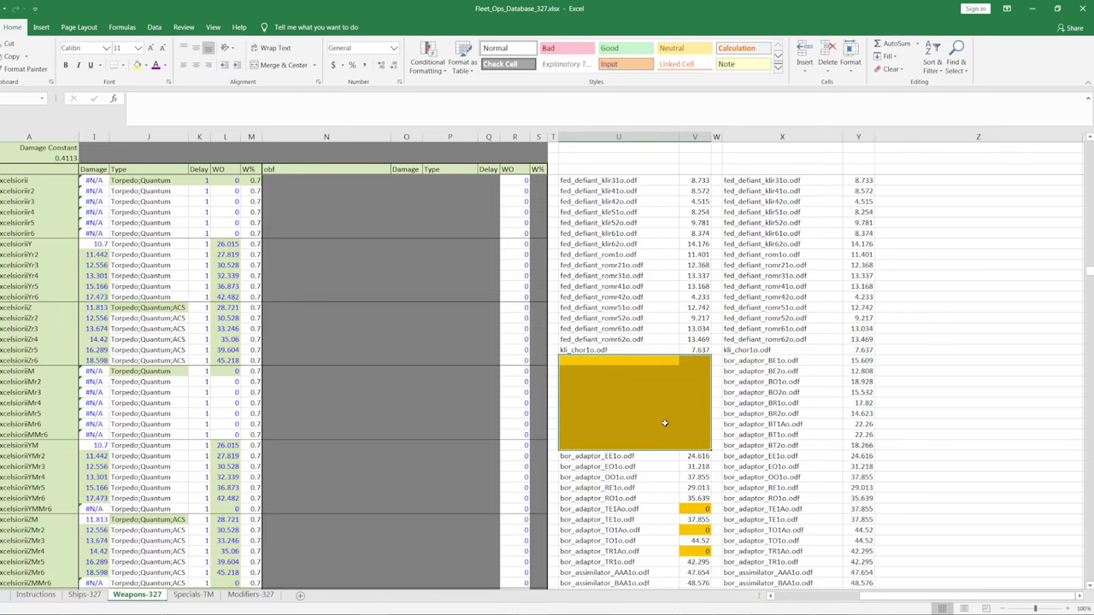
scroll(626, 394, "down", 1)
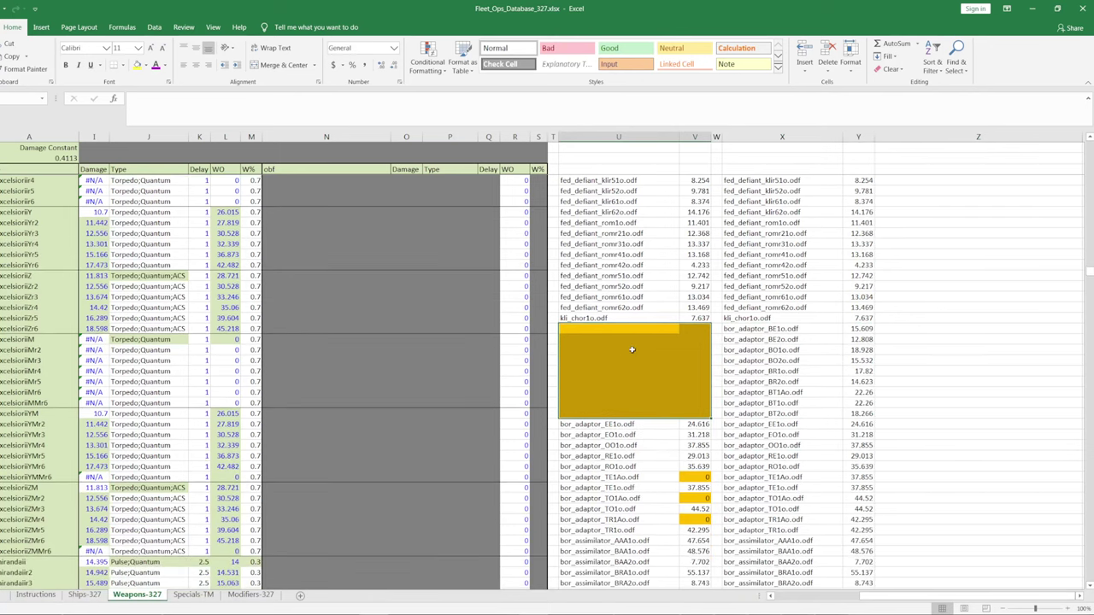
left_click(586, 479)
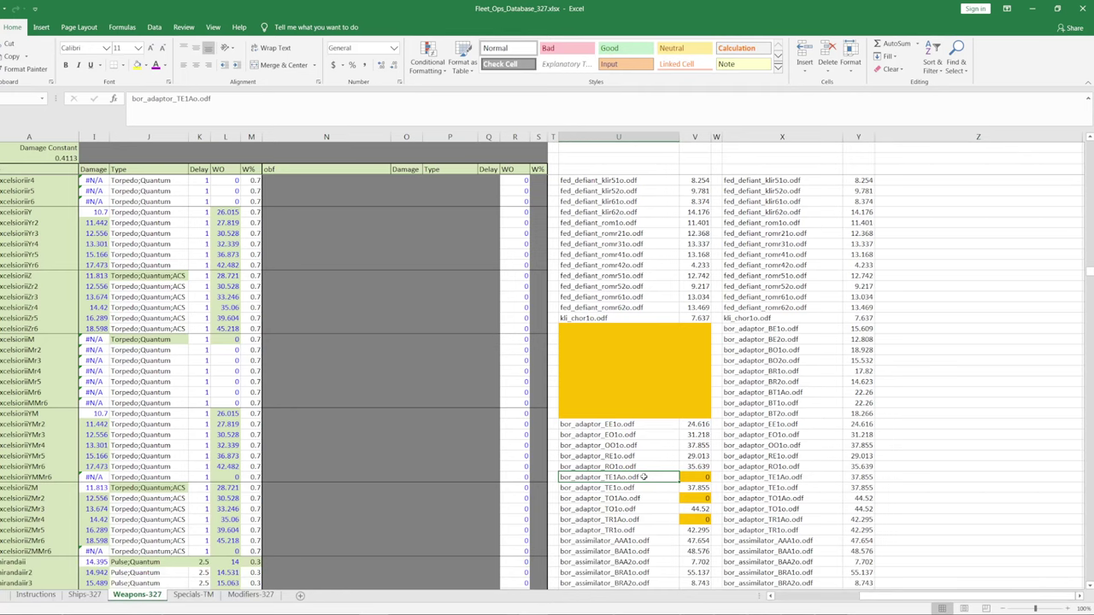
left_click(861, 476)
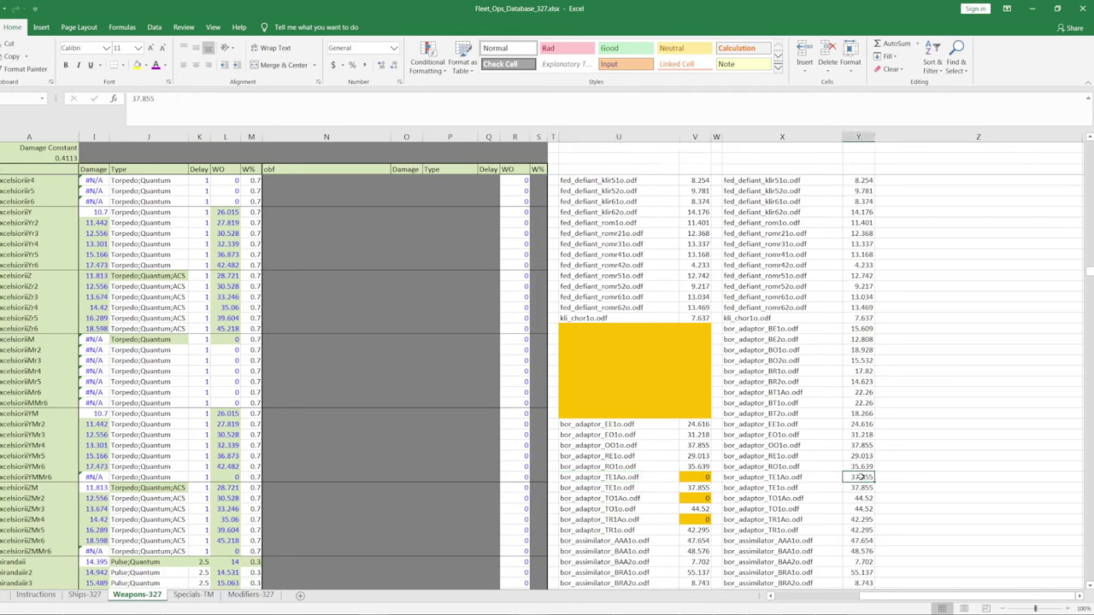
- Compare the bor_adaptor entries beside the orange gap in columns U:V with other weapon rows, up to the yellow offense-and-passives completion note
left_click(603, 476)
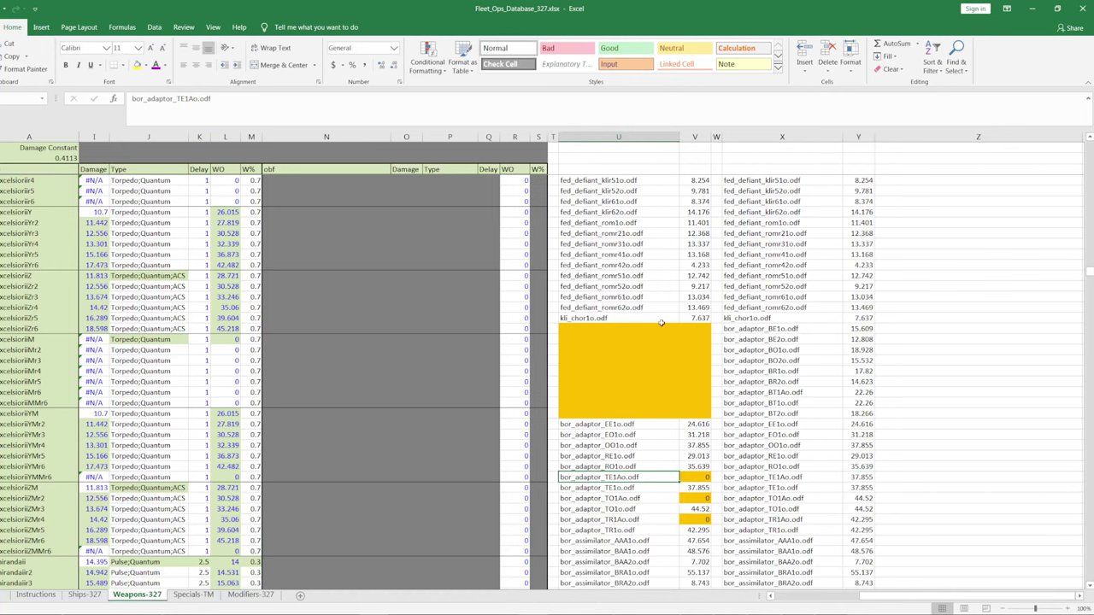
left_click(808, 329)
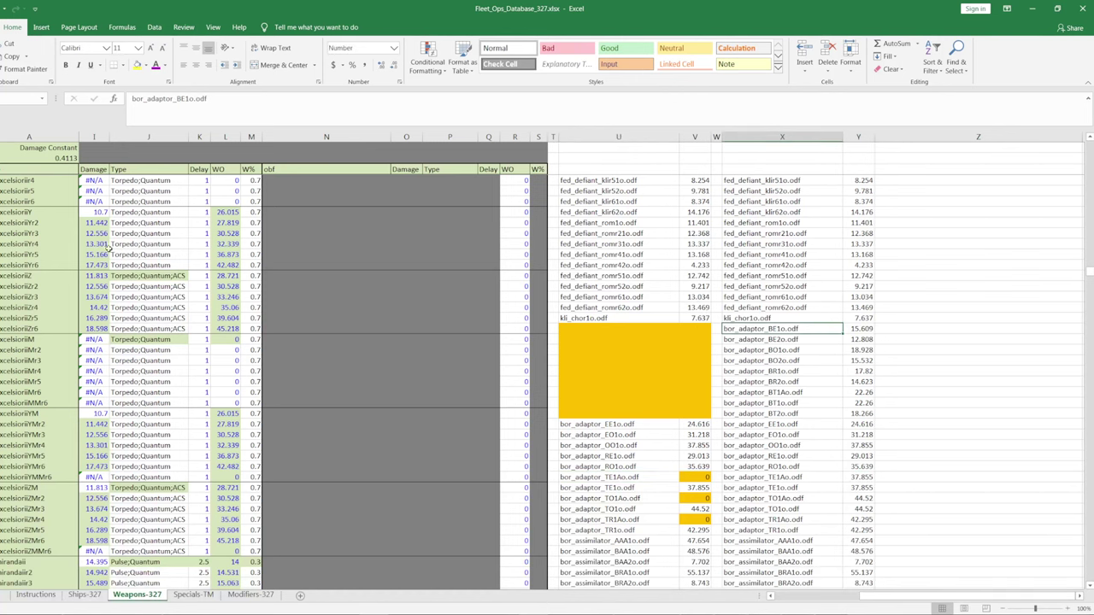
left_click(270, 328)
scroll(270, 318, "down", 15)
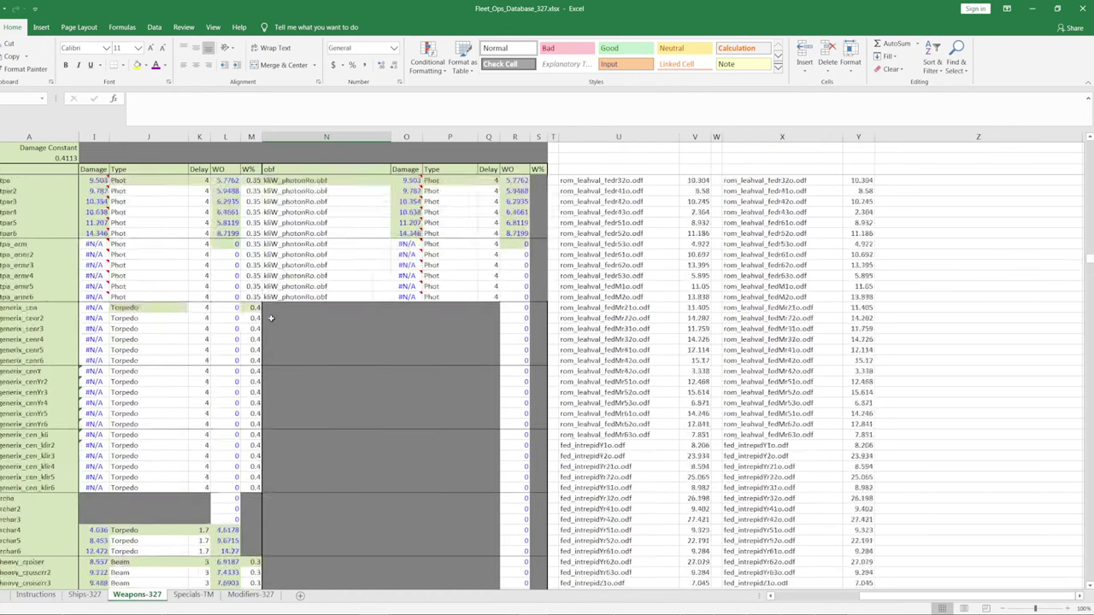
scroll(270, 318, "down", 20)
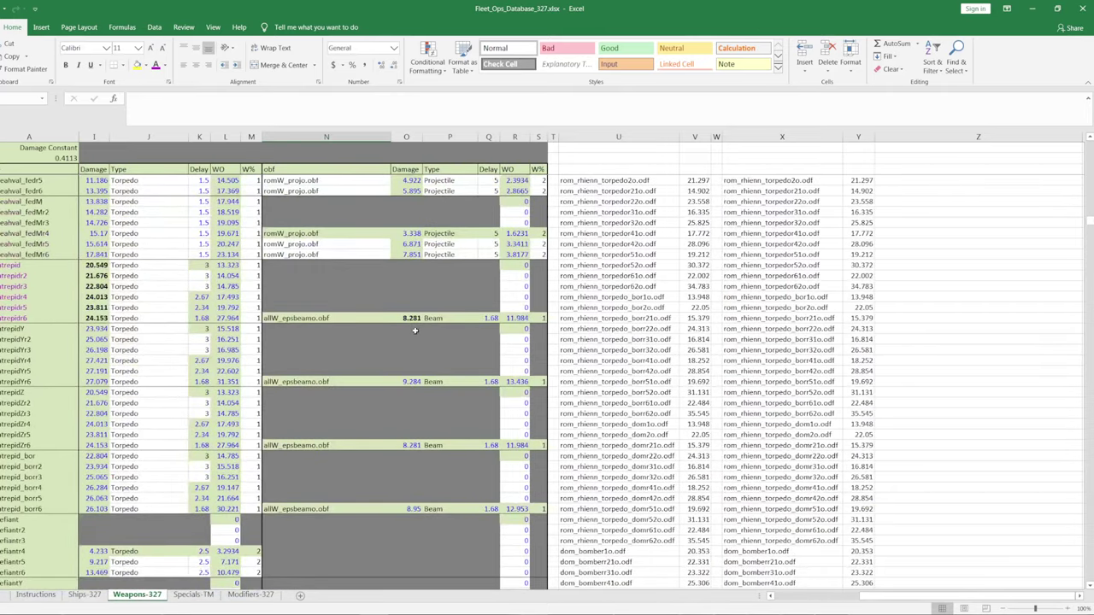
scroll(665, 319, "down", 20)
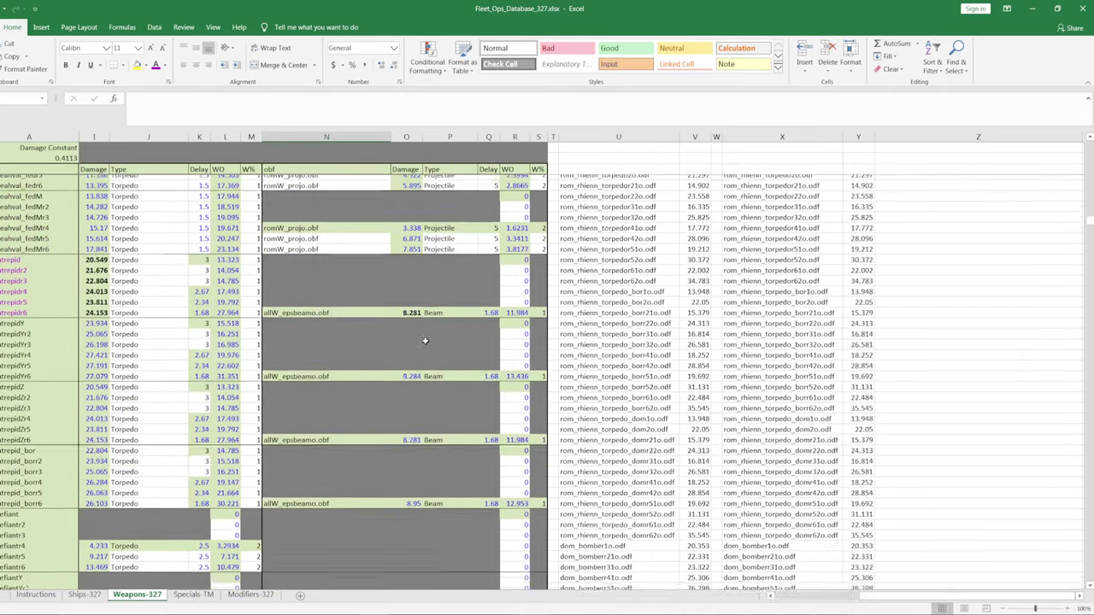
scroll(111, 303, "up", 9)
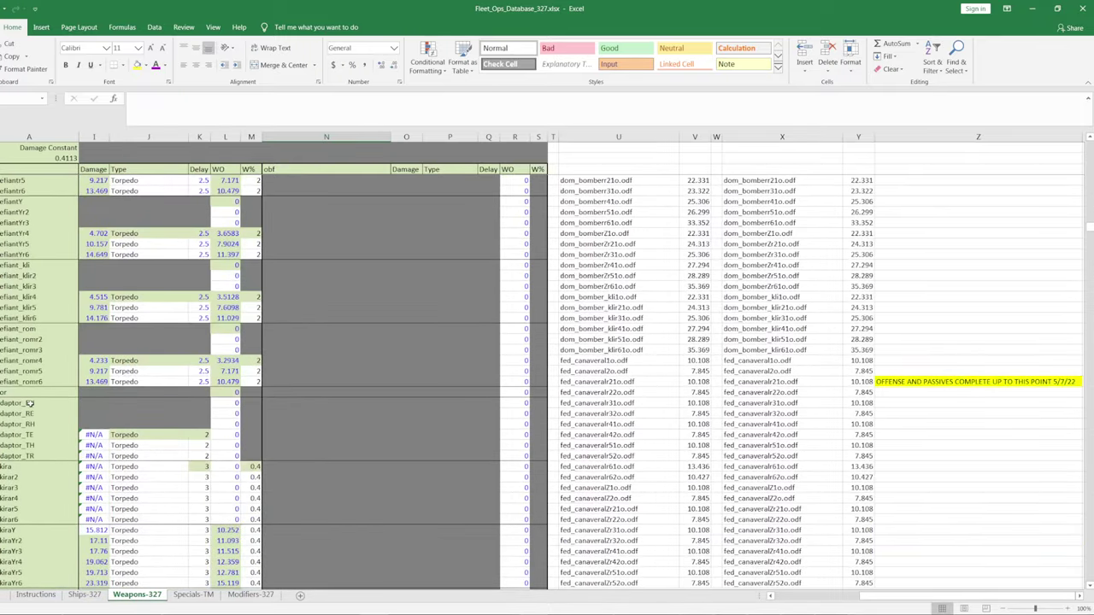
scroll(633, 386, "down", 15)
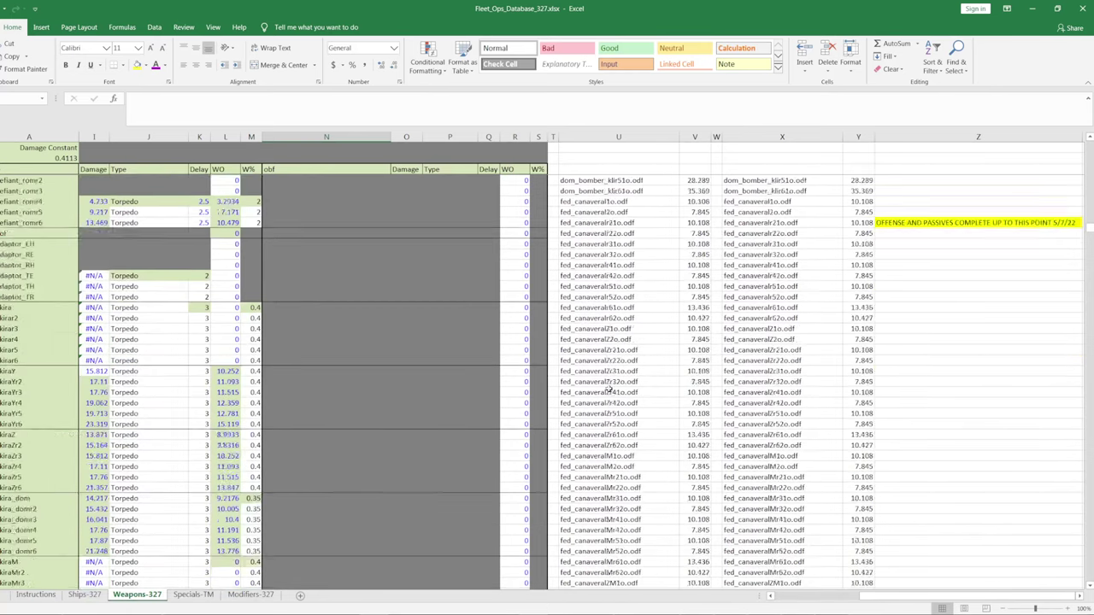
scroll(645, 385, "down", 20)
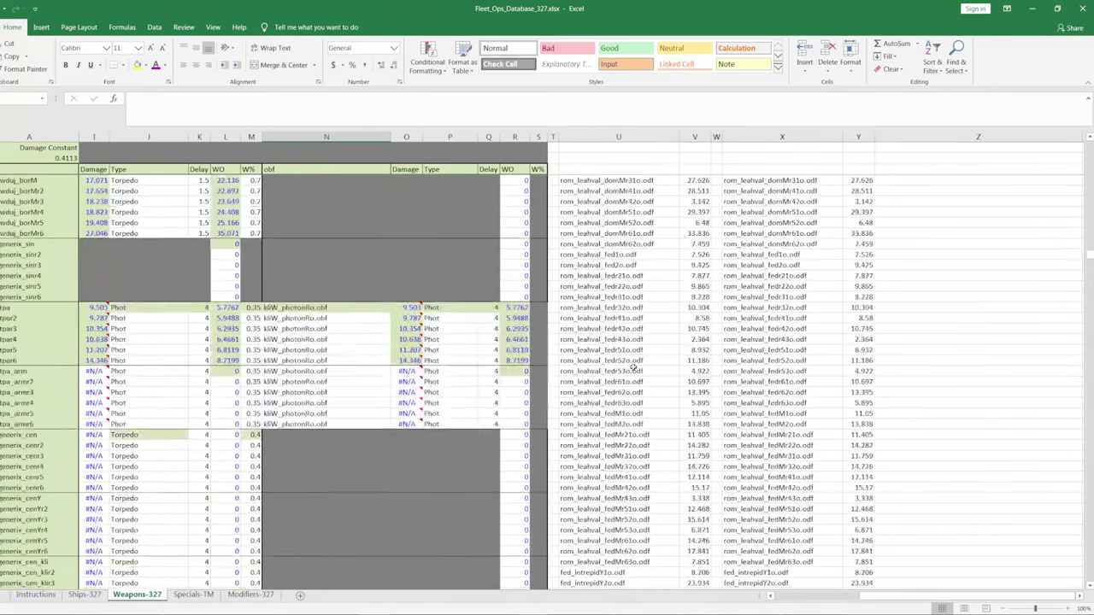
scroll(625, 380, "down", 1)
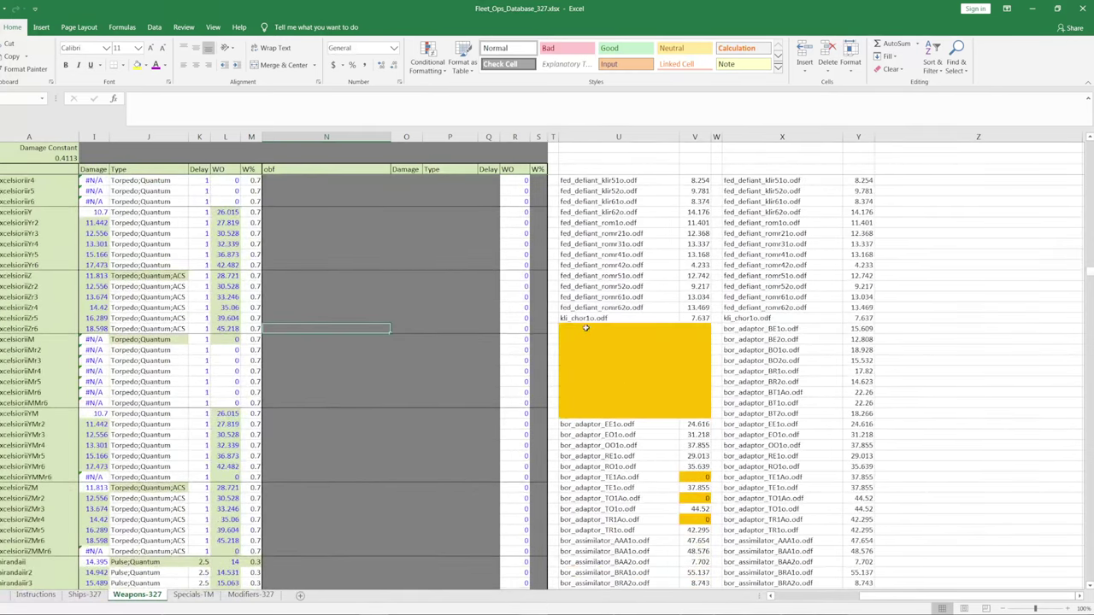
- Insert the columns U:Y block from bor_adaptor_BE1o.odf through bor_adaptor_TR1o.odf, orange gaps included, above the fed_canaveral1o.odf row
left_click_drag(581, 327, 859, 402)
left_click_drag(857, 359, 857, 288)
scroll(680, 317, "up", 7)
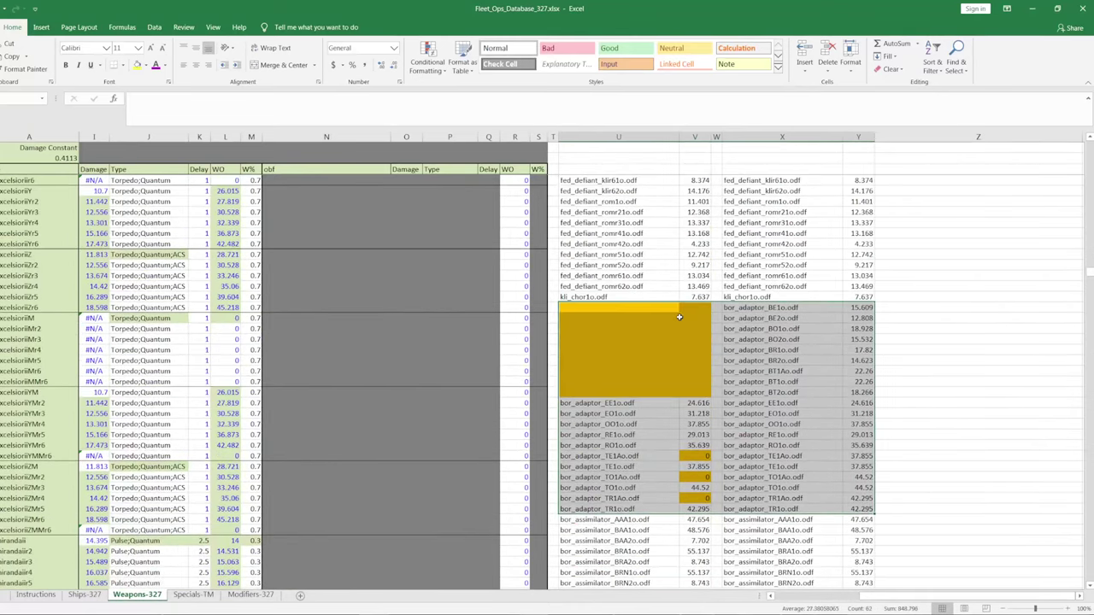
key("ctrl+c")
scroll(680, 317, "up", 20)
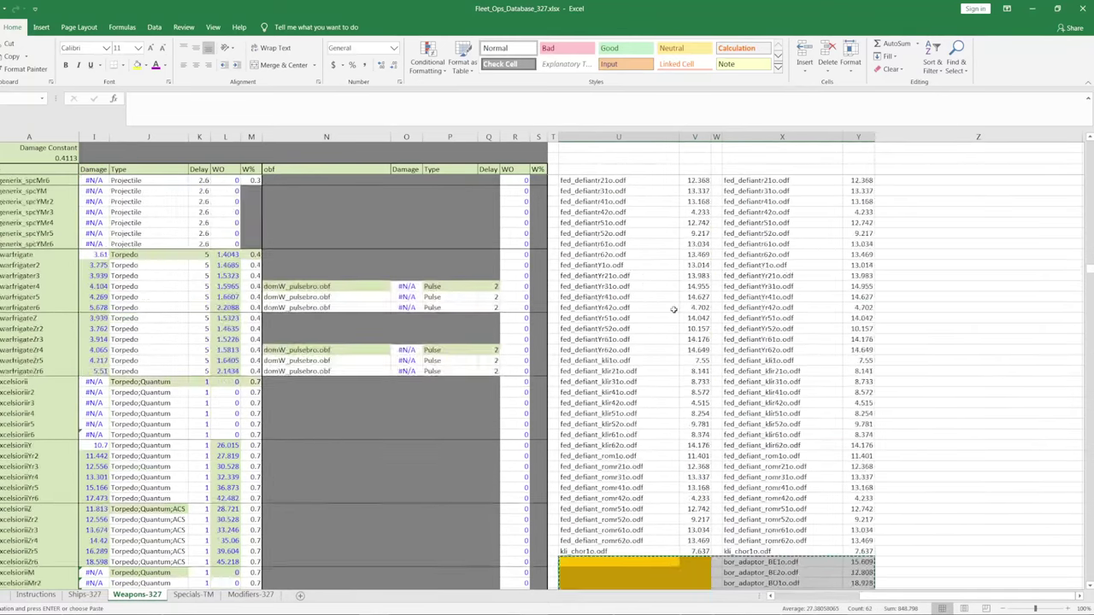
scroll(673, 298, "up", 20)
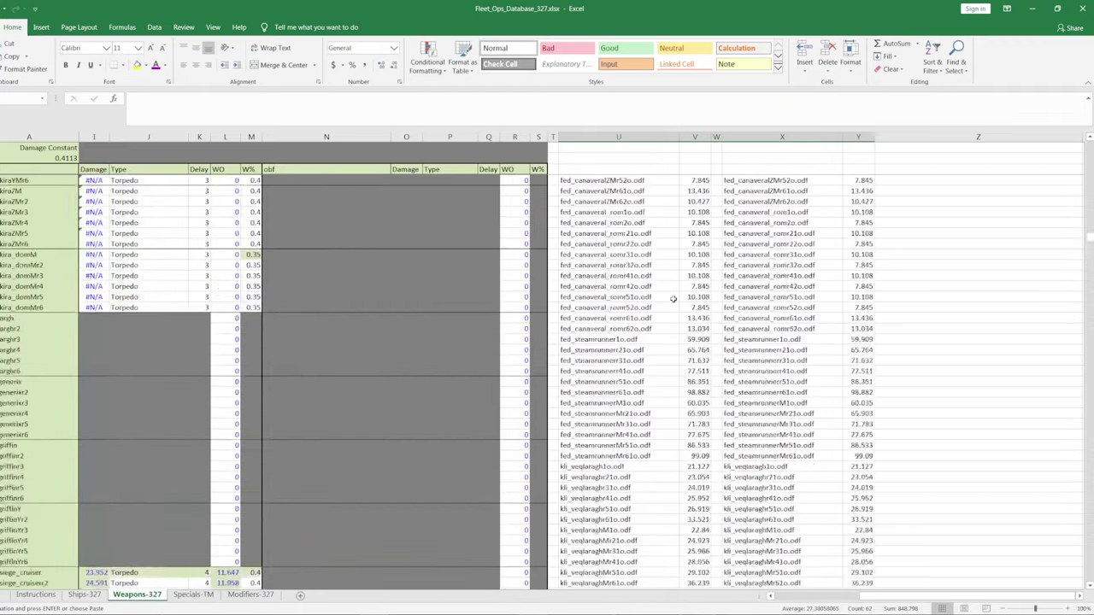
scroll(674, 298, "down", 6)
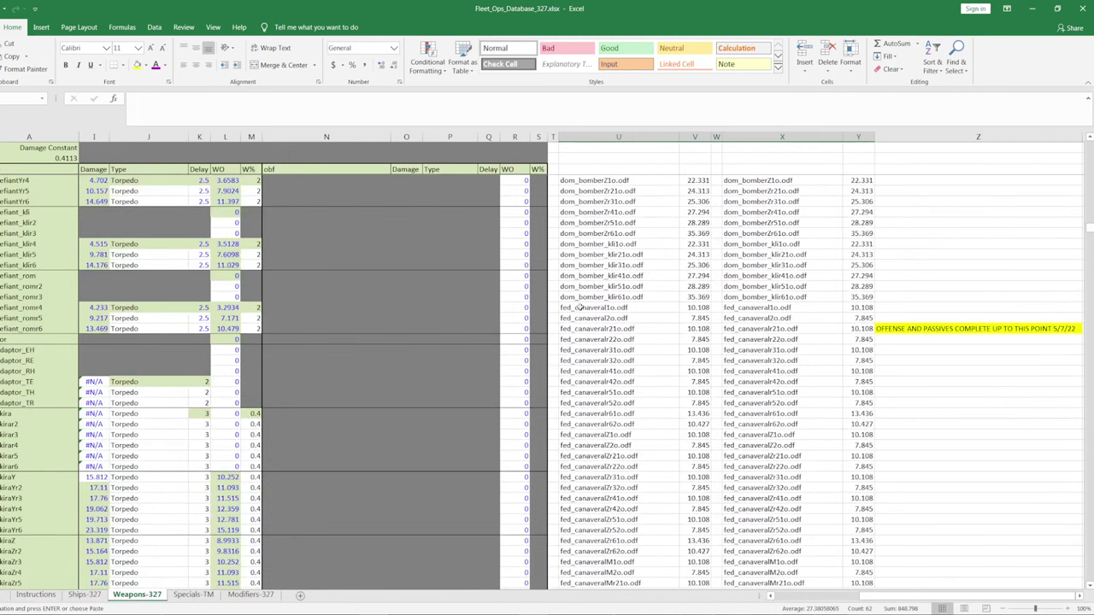
right_click(581, 308)
left_click(622, 399)
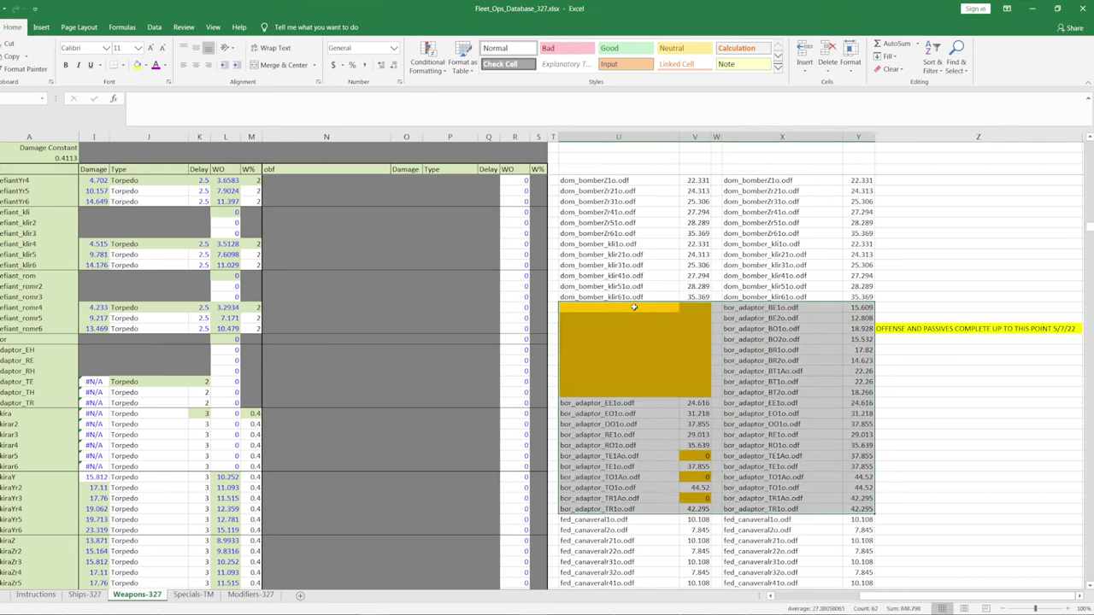
- Compare the column X entries bor_adaptor_BE1o.odf to bor_adaptor_BT2o.odf with the bor_adaptor ship names in column A
left_click(644, 360)
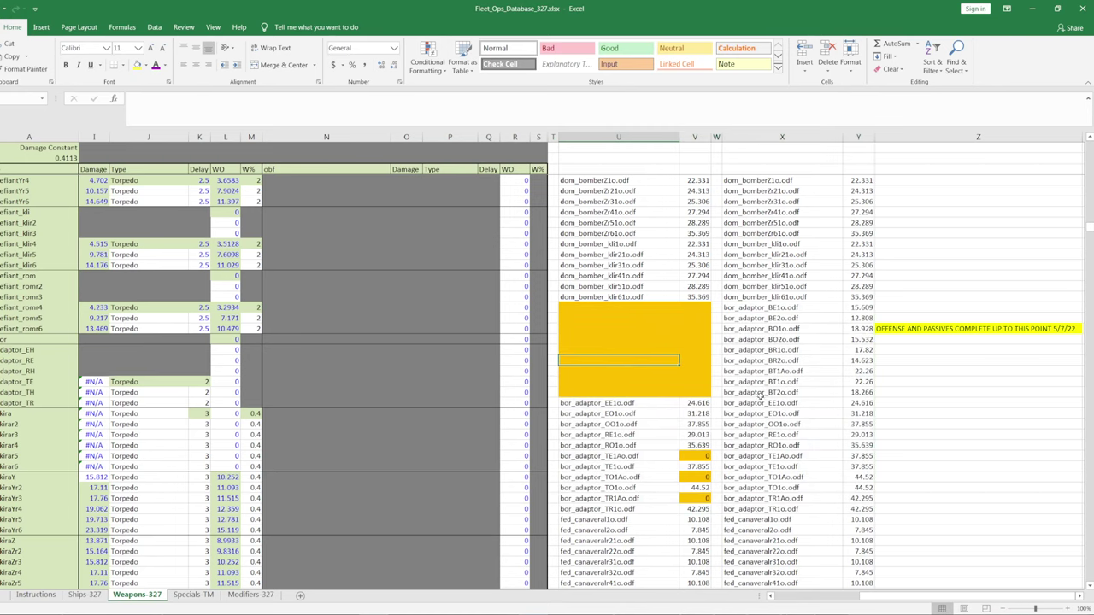
left_click_drag(759, 392, 762, 308)
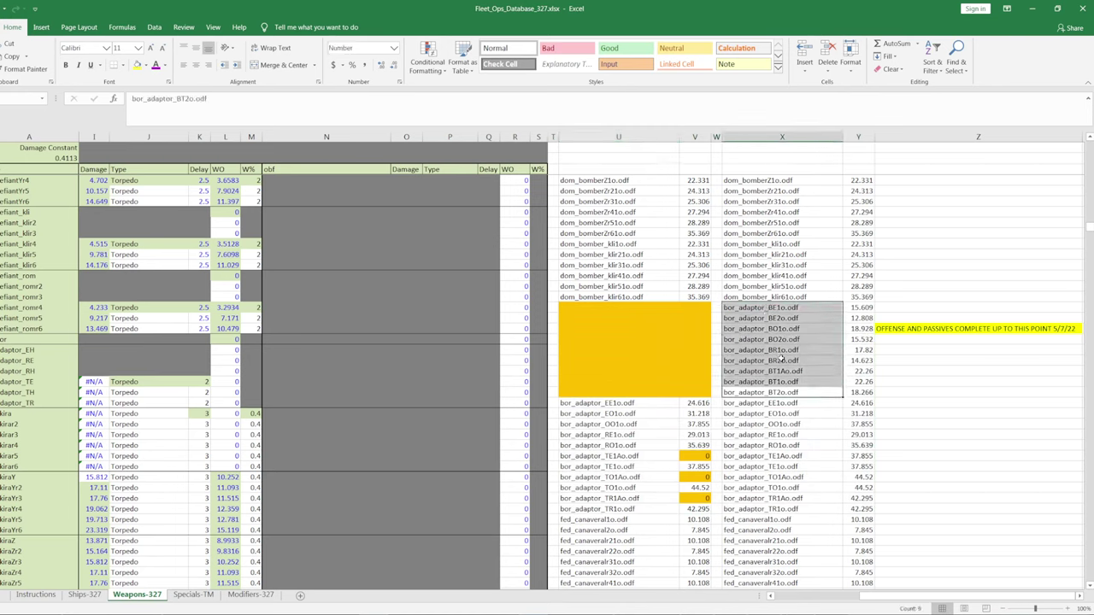
left_click(21, 433)
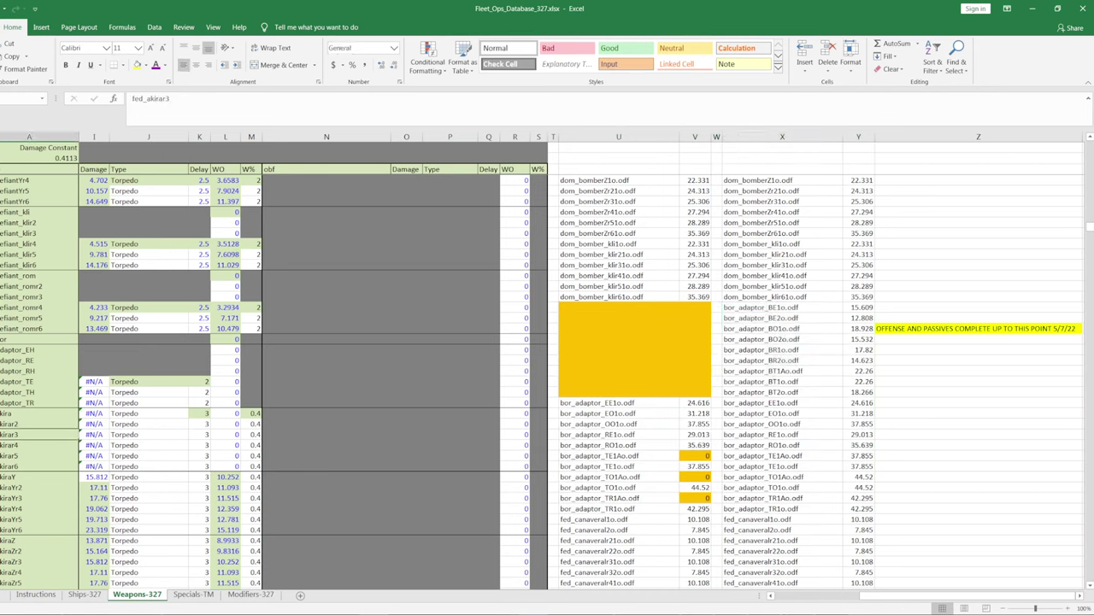
left_click(3, 349)
left_click(465, 360)
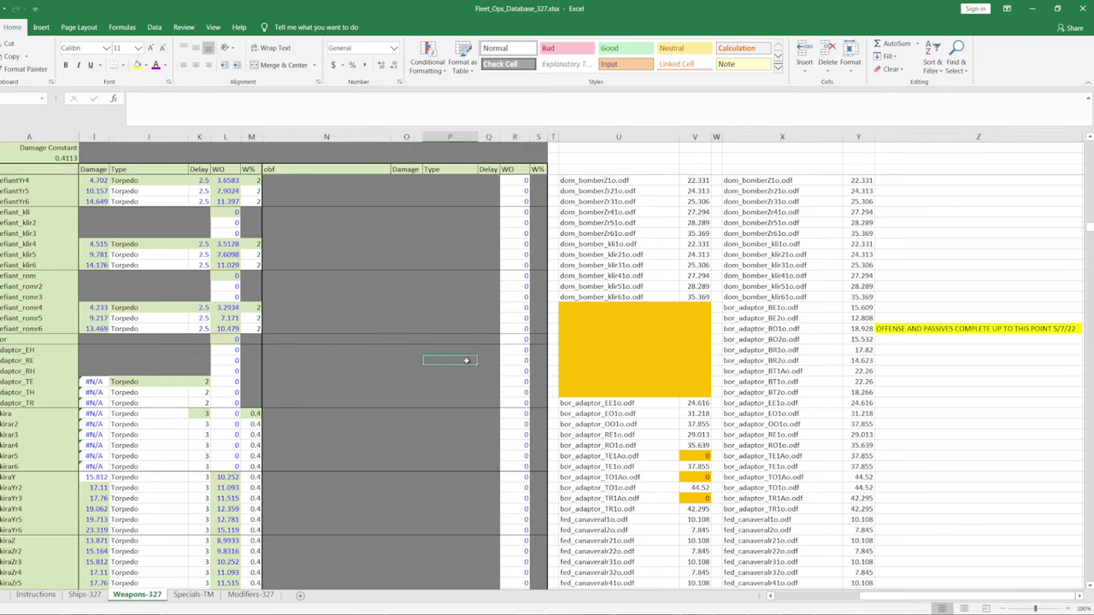
- Insert nine blank rows across columns A:S above bor_adaptor_RE, and move the bor_adaptor_EH name into the last blank row's column A cell
left_click(25, 362)
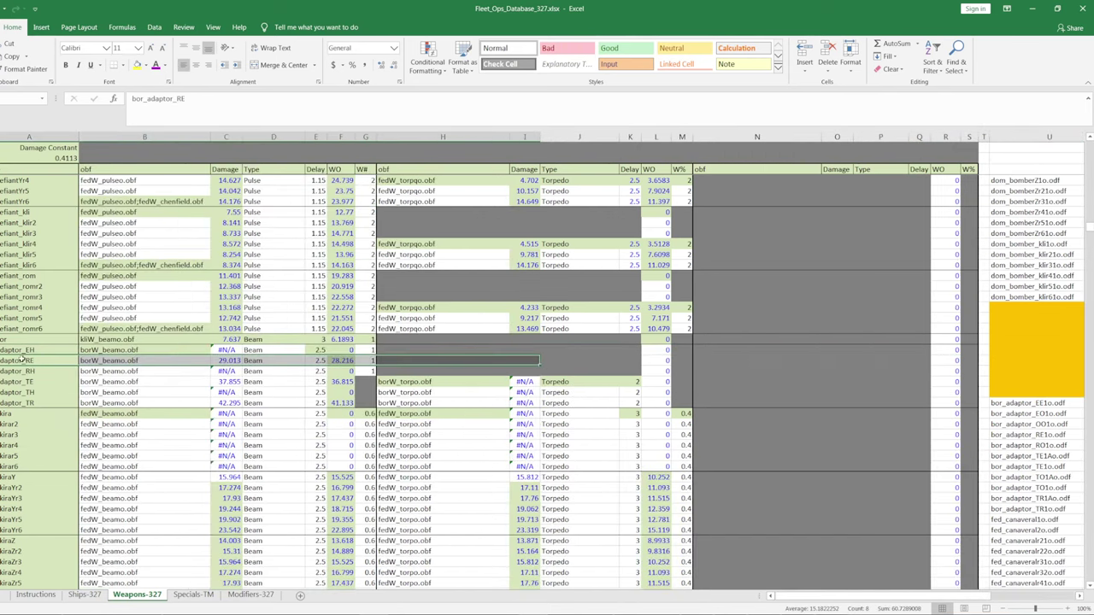
left_click_drag(23, 360, 970, 446)
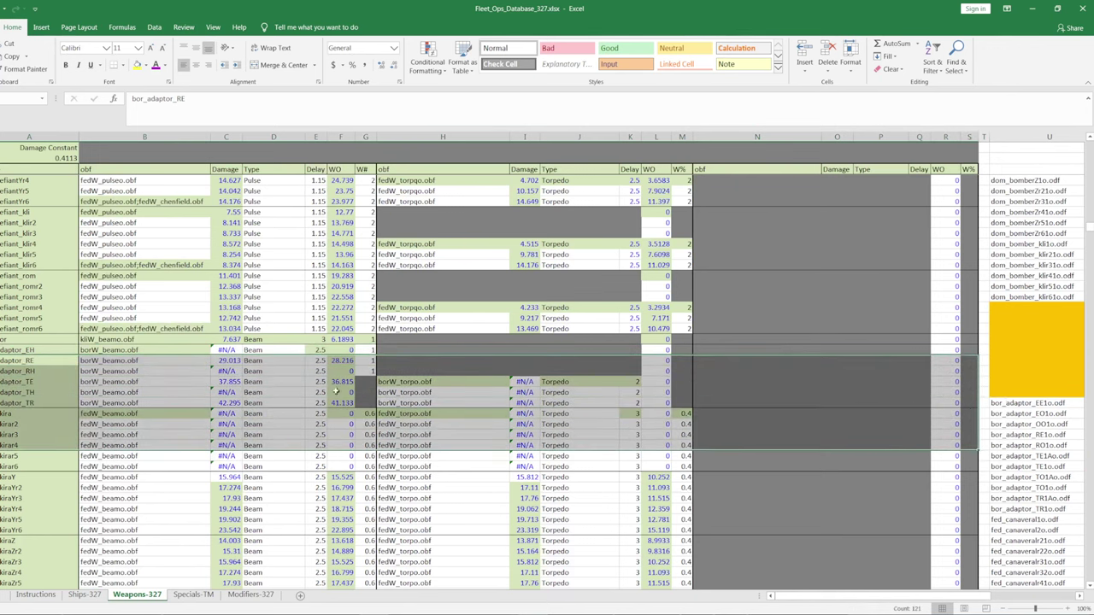
right_click(40, 364)
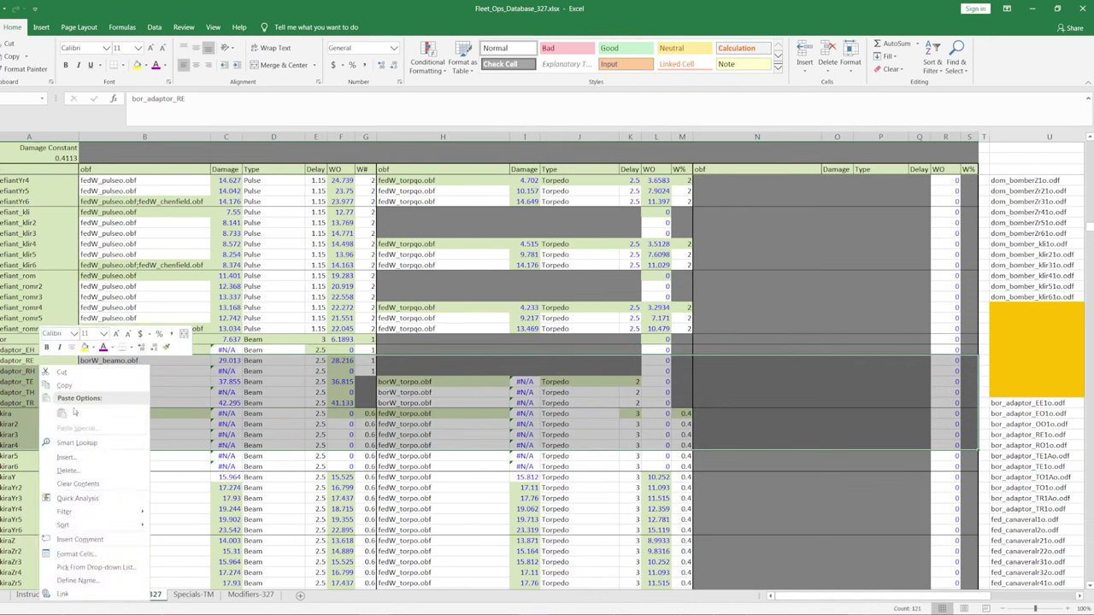
left_click(66, 458)
left_click(55, 489)
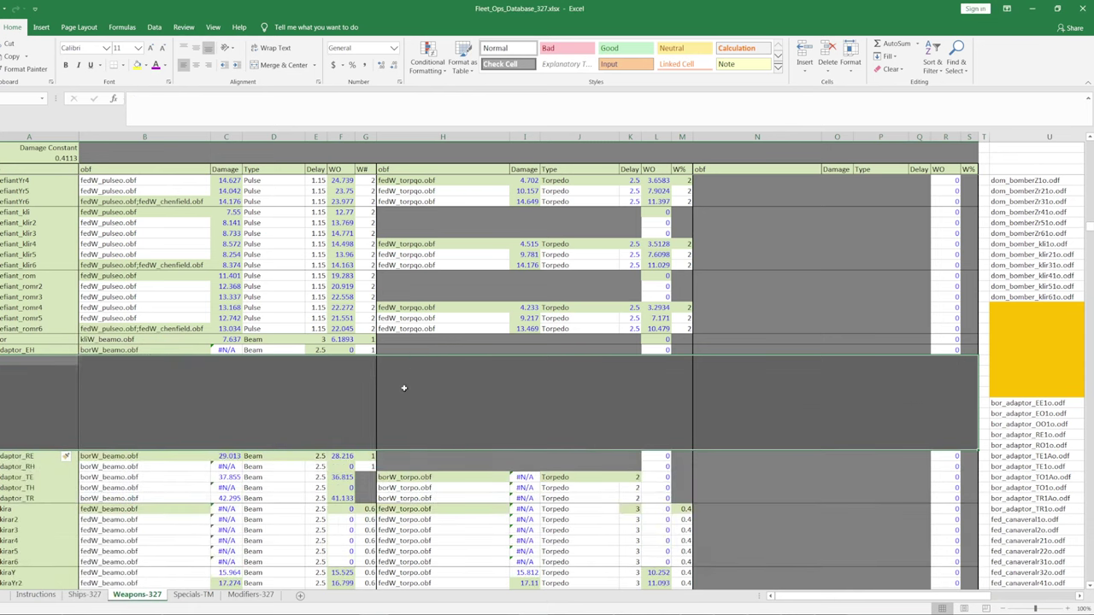
left_click(38, 351)
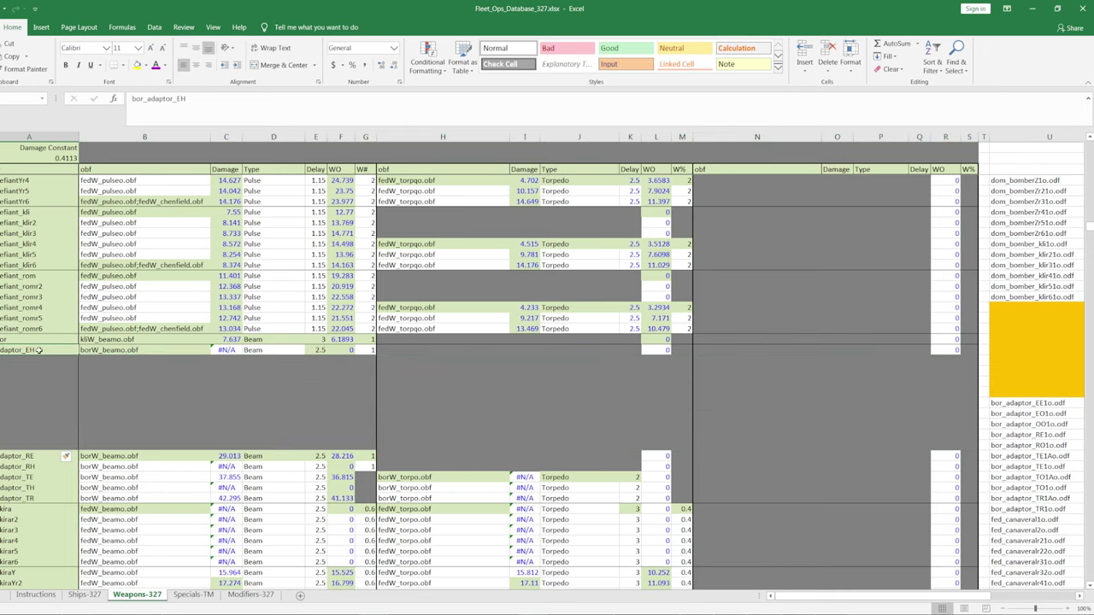
left_click(48, 442)
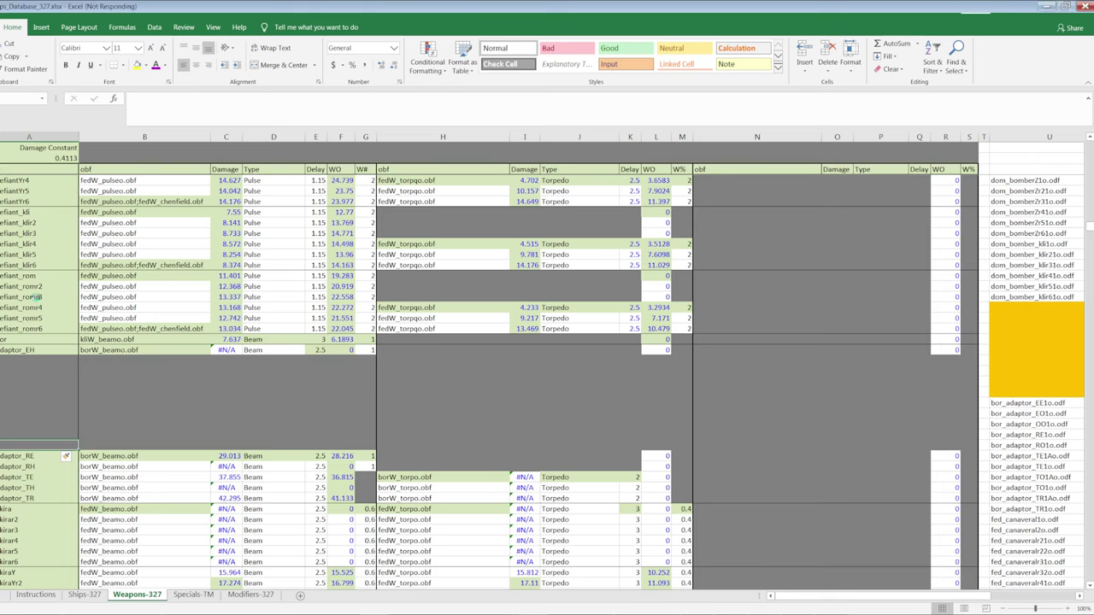
- Examine the fed_defiant_kli rows across the ship name column and the three weapon column groups, including the fed_defiant_klir6 row
left_click_drag(33, 210, 32, 263)
left_click_drag(137, 218, 369, 272)
left_click_drag(408, 214, 697, 258)
left_click_drag(699, 220, 973, 266)
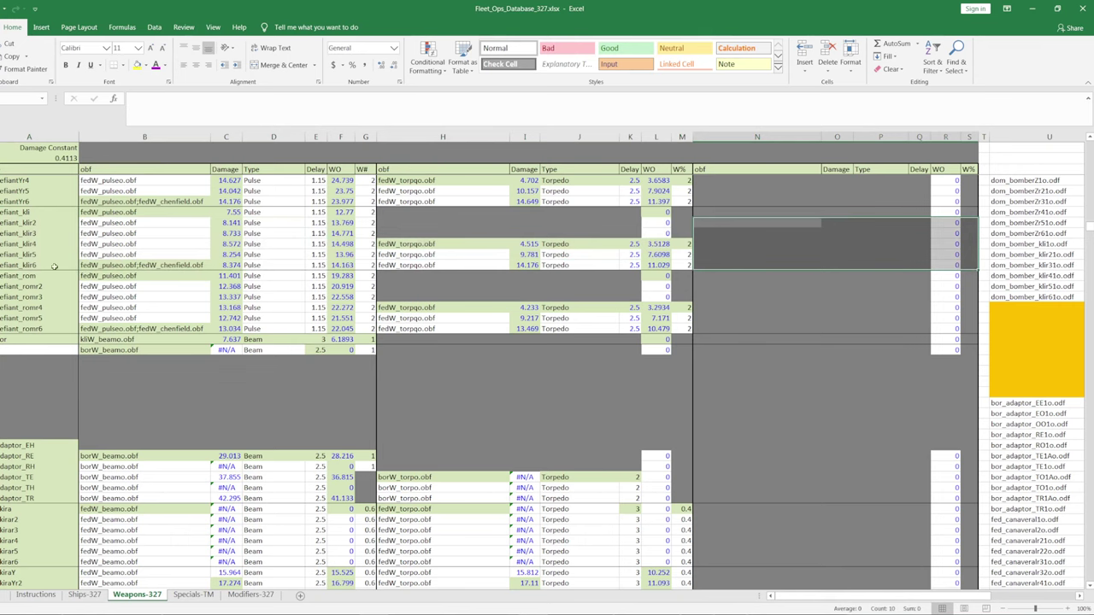
left_click_drag(15, 265, 817, 265)
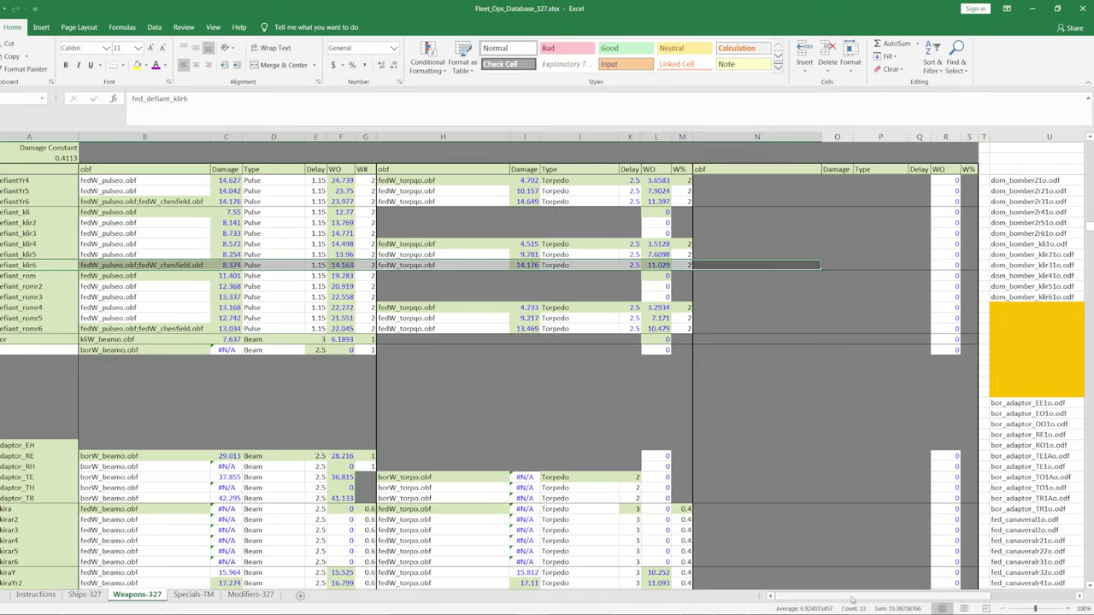
- Copy bor_adaptor_BE1o.odf through bor_adaptor_BT2o.odf from column X and paste them as values into the column A cells above bor_adaptor_EH
left_click_drag(852, 601, 972, 299)
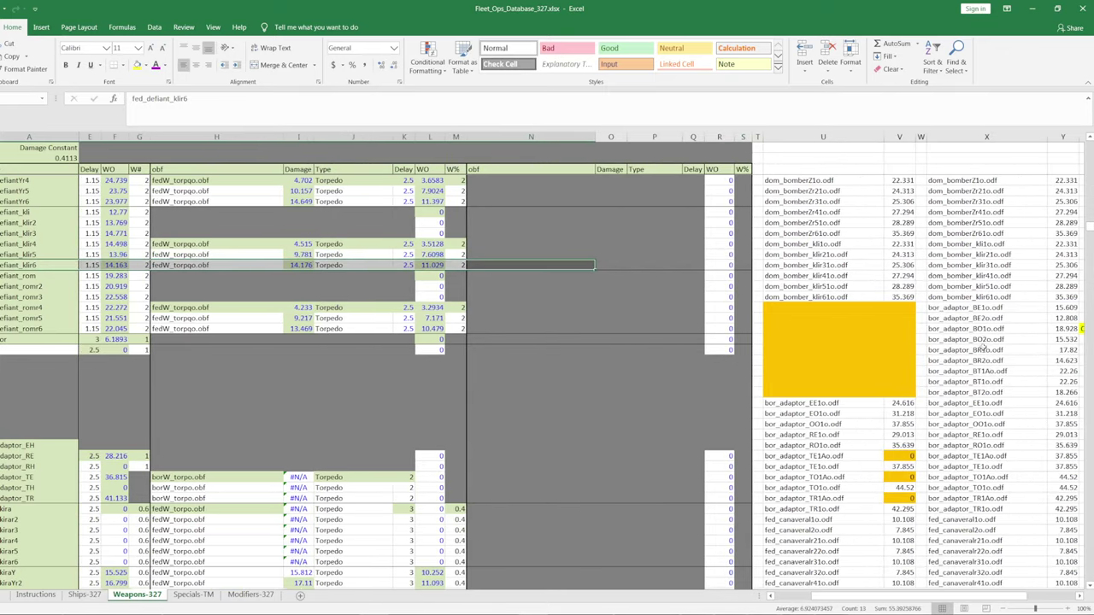
left_click_drag(967, 312, 964, 389)
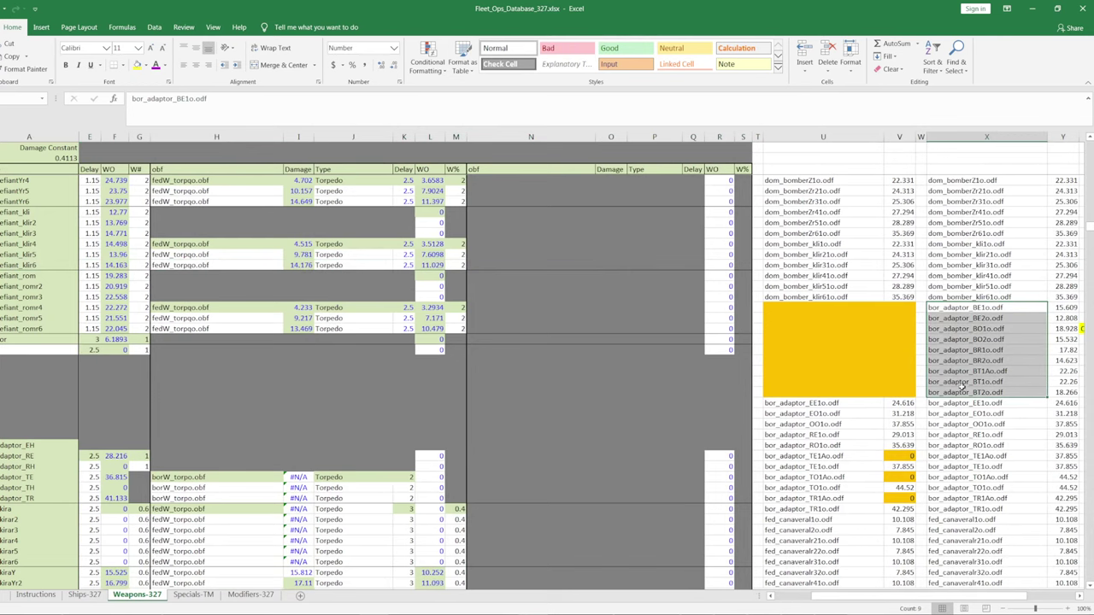
key("ctrl+c")
scroll(434, 513, "left", 3)
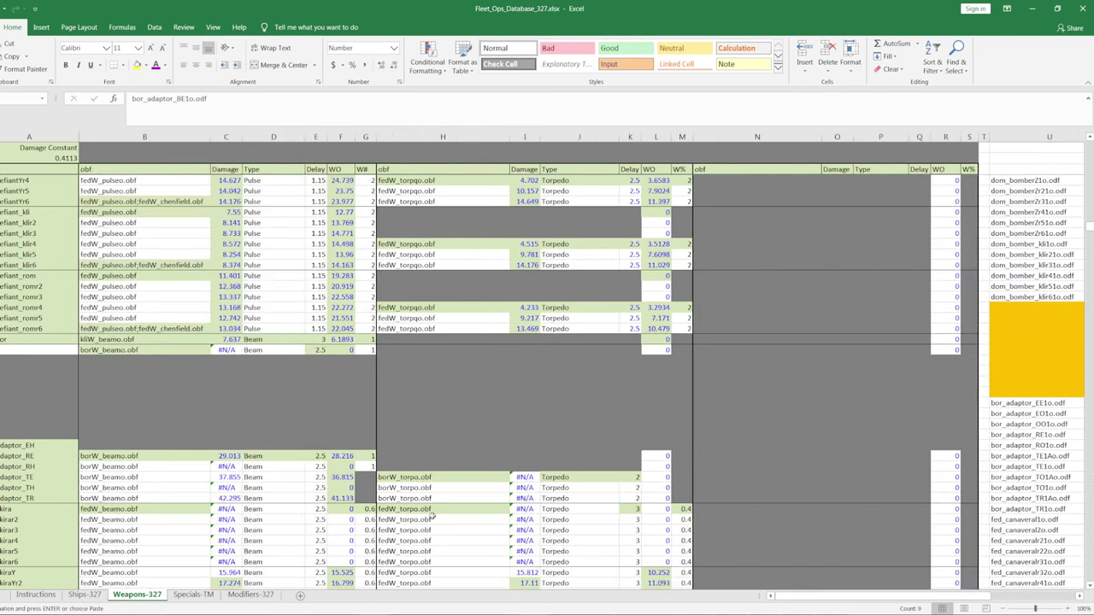
right_click(28, 353)
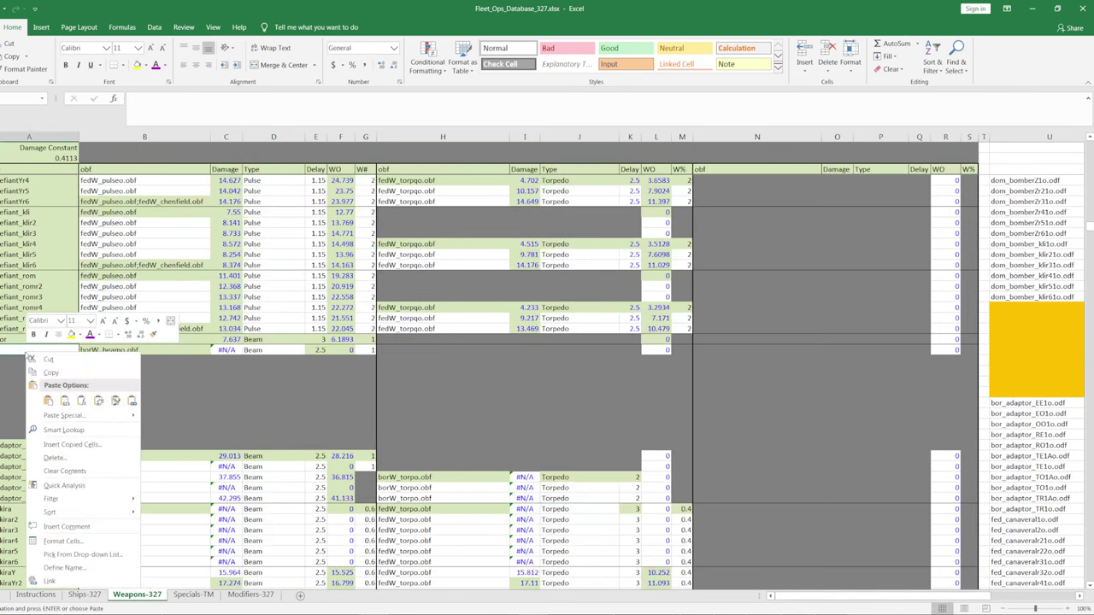
left_click(65, 402)
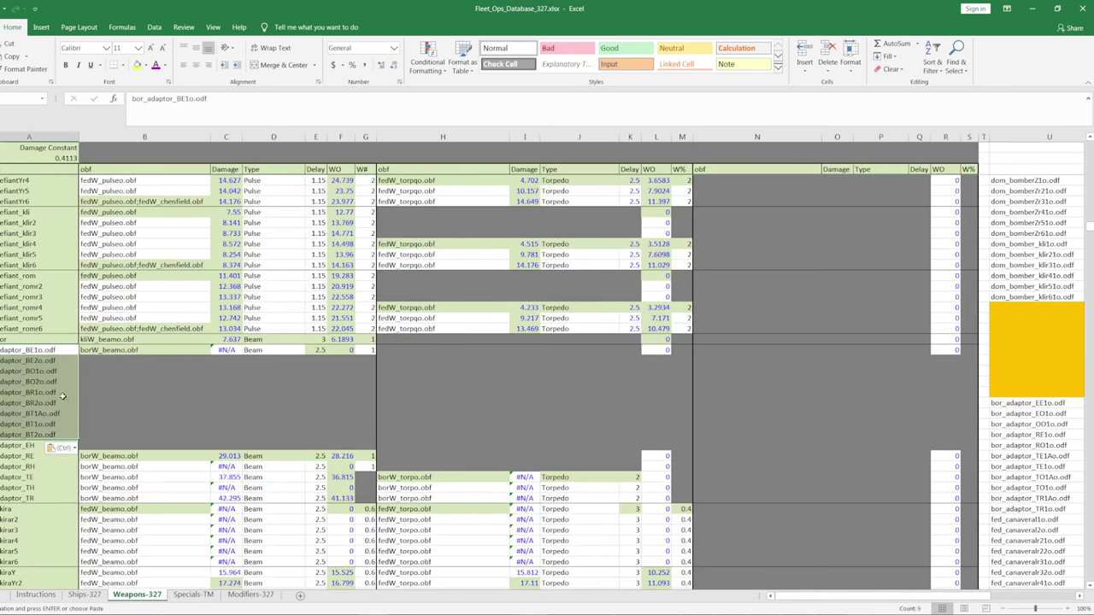
- Replace every "o.odf" with ".odf" in the selected bor_adaptor names pasted into column A
key("ctrl+h")
key("shift+Tab")
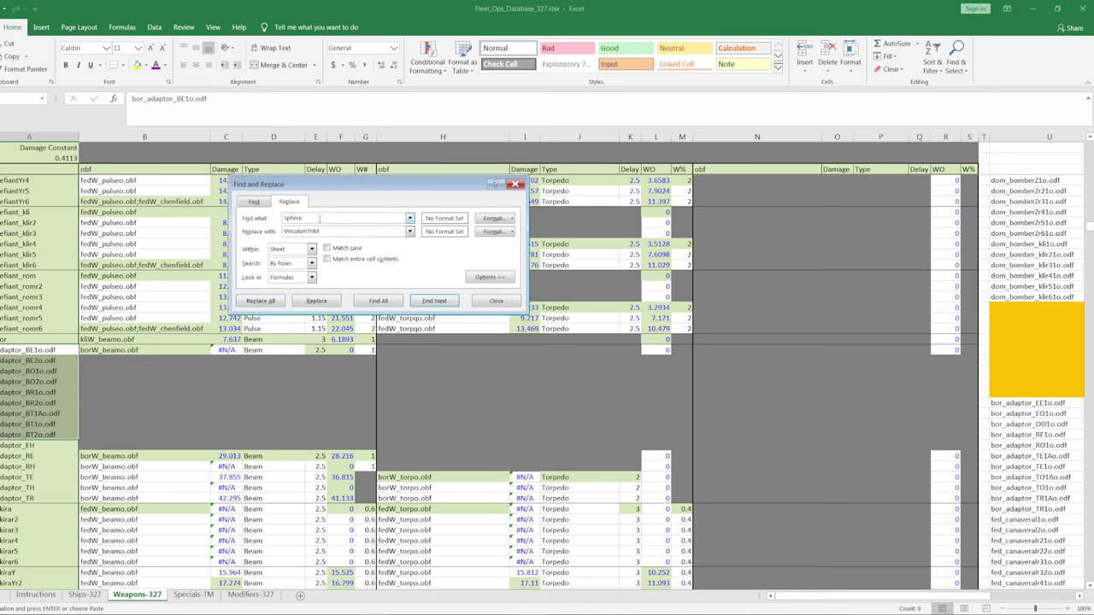
type("o.odf")
key("Tab")
key("BackSpace")
left_click(259, 300)
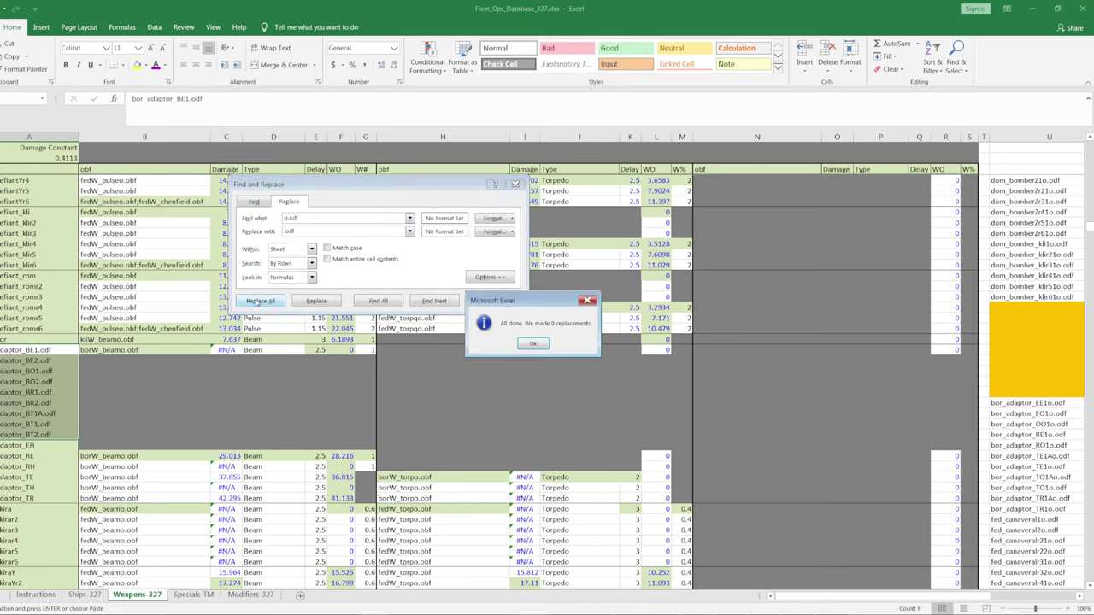
left_click(532, 341)
left_click(489, 300)
- Delete the bor_adaptor_BE2, BO2, BR2 and BT2 rows across columns A:S, shifting the cells below up
left_click(30, 403)
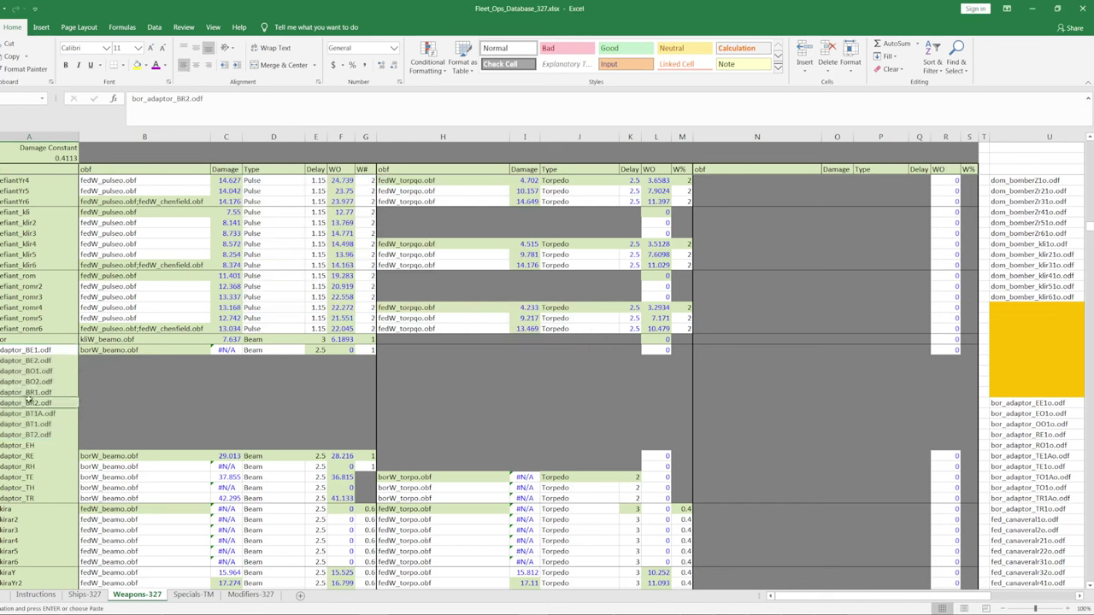
left_click(14, 434)
left_click_drag(14, 434, 958, 435)
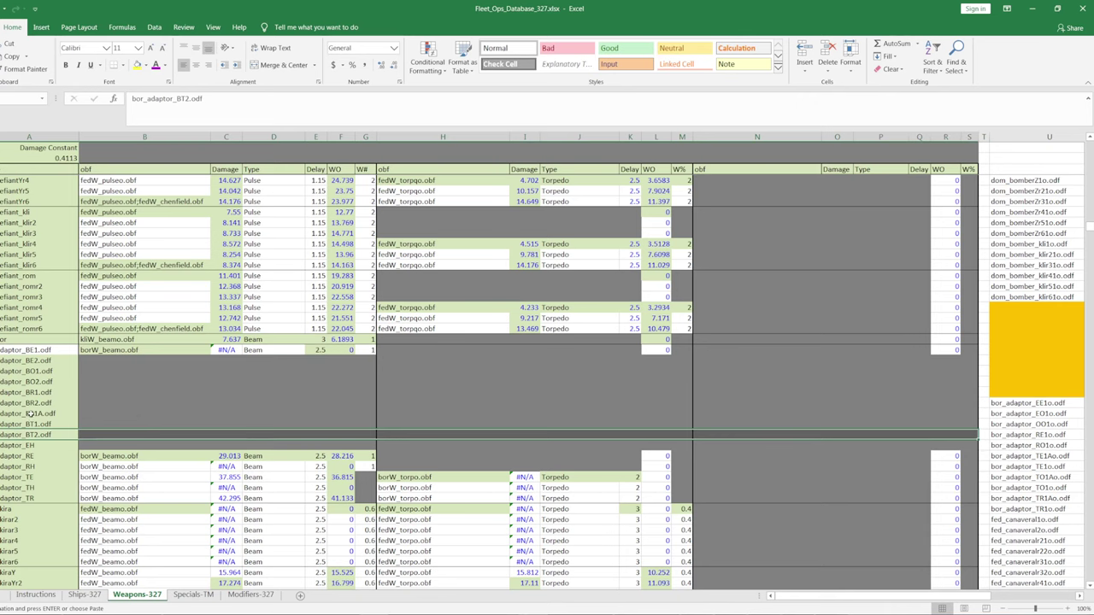
left_click_drag(26, 360, 975, 363)
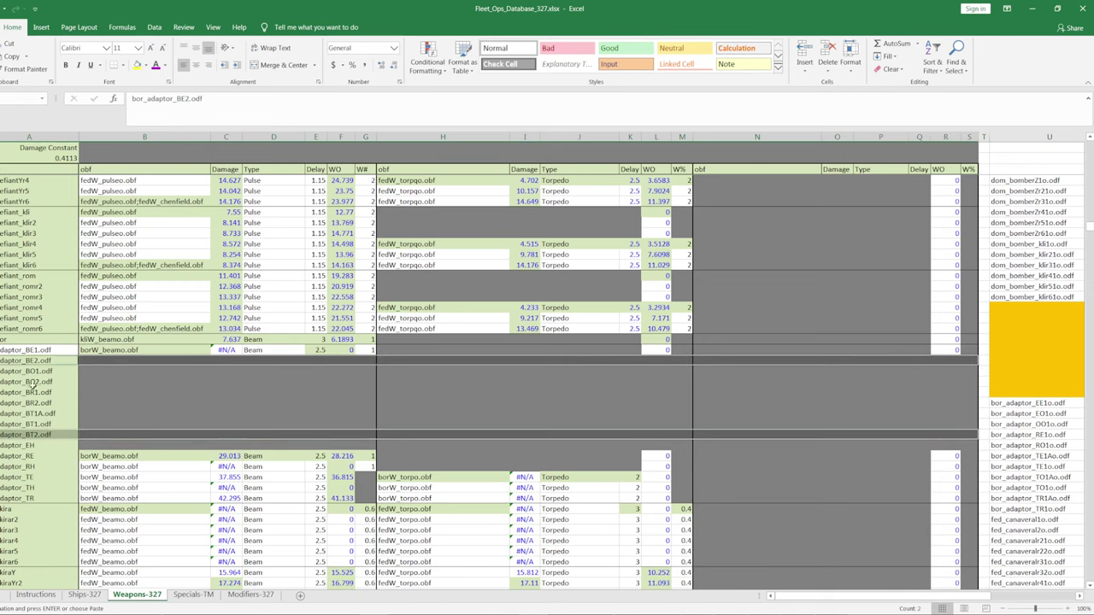
left_click_drag(28, 382, 980, 379)
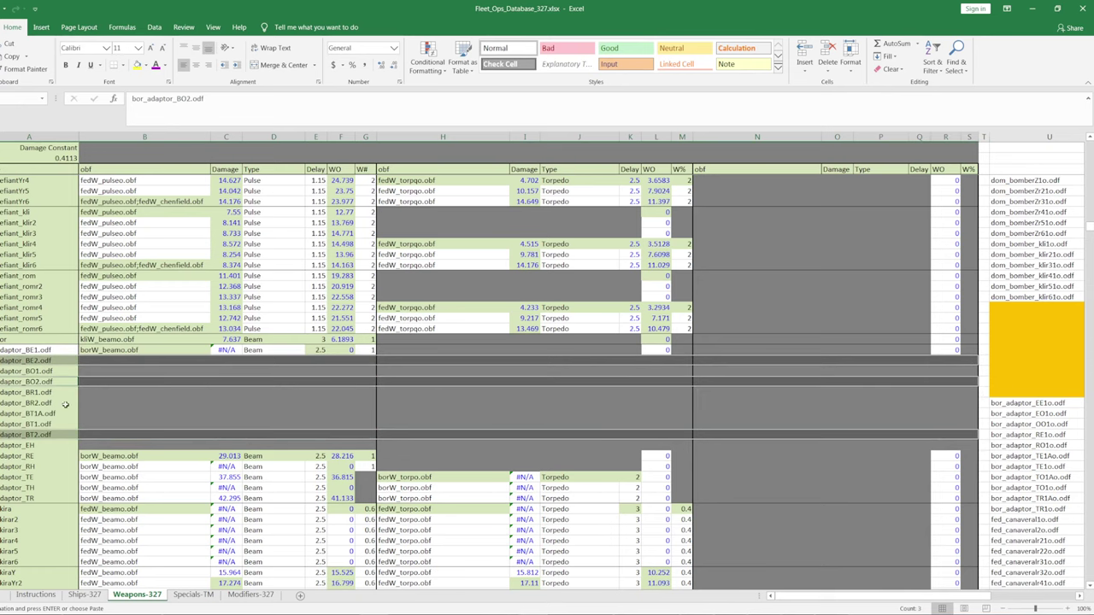
left_click(63, 401, "ctrl")
left_click_drag(64, 402, 974, 403)
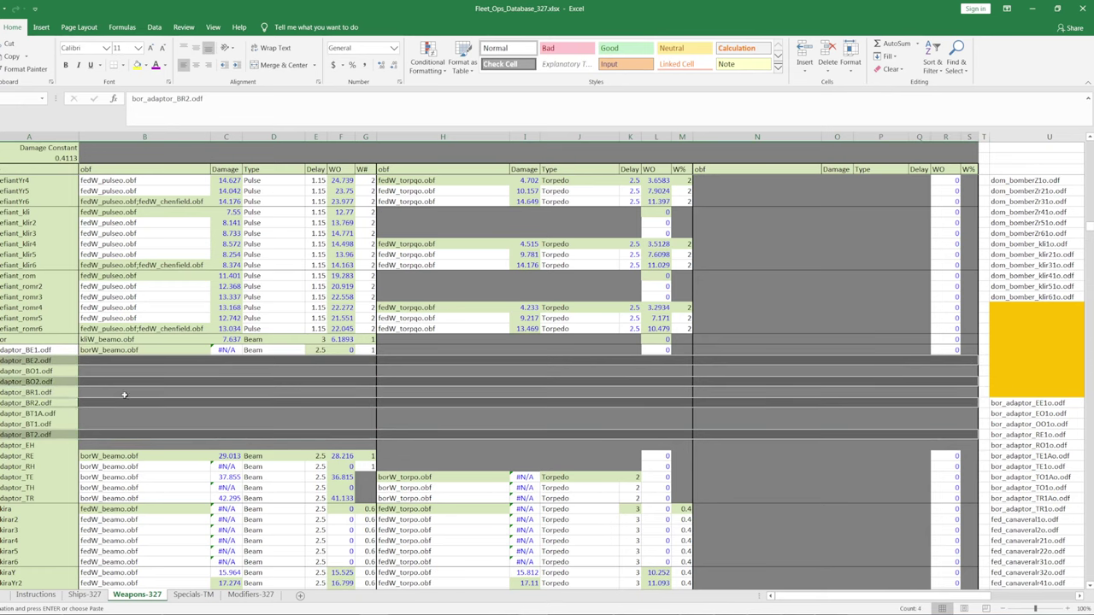
right_click(93, 403)
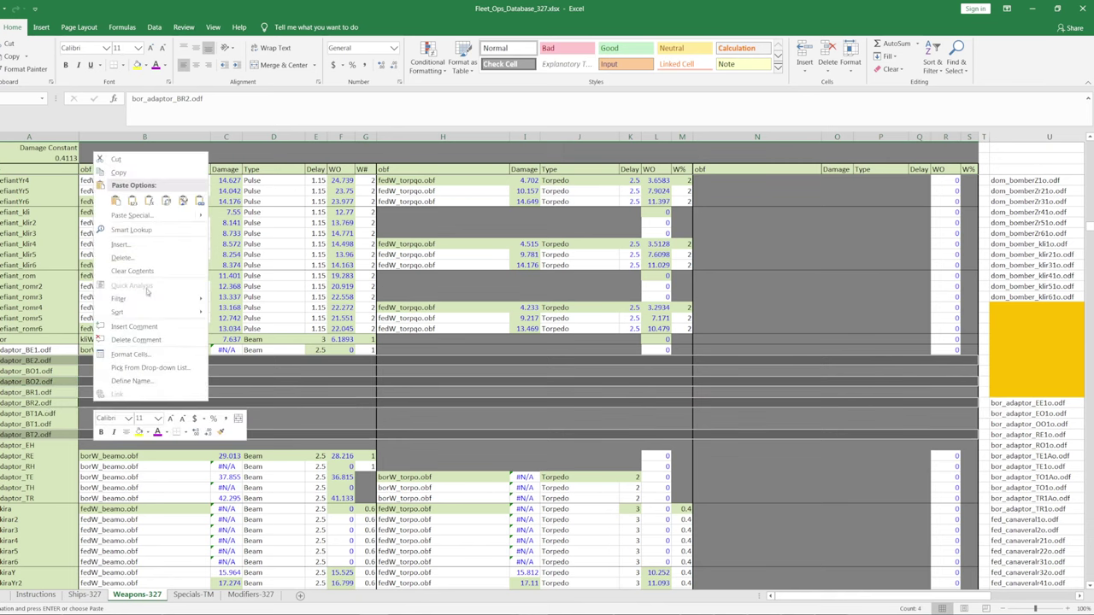
left_click(122, 257)
left_click(111, 297)
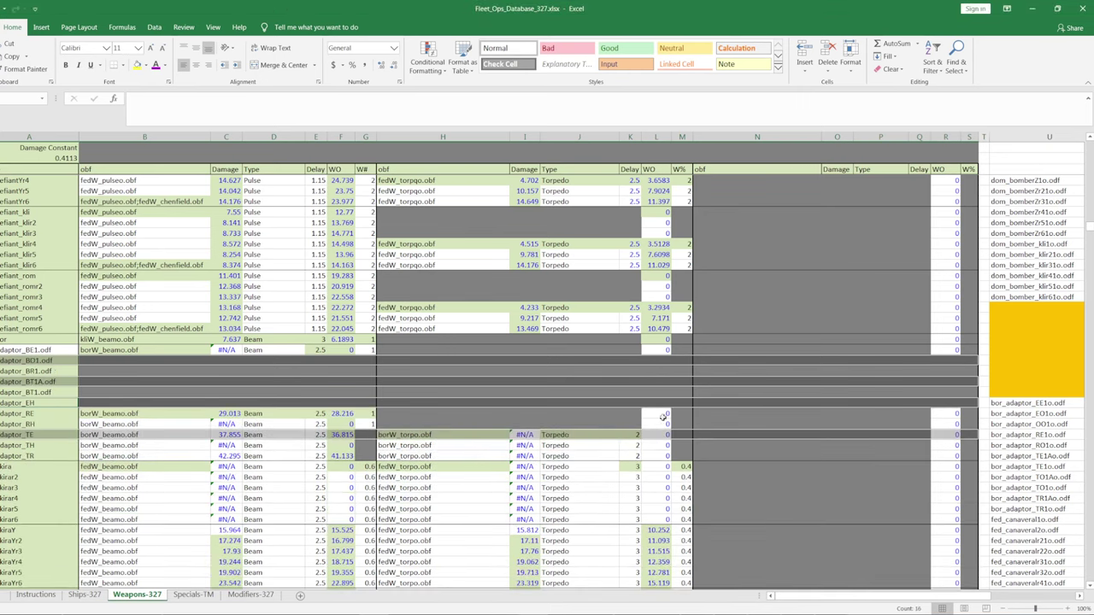
left_click(630, 382)
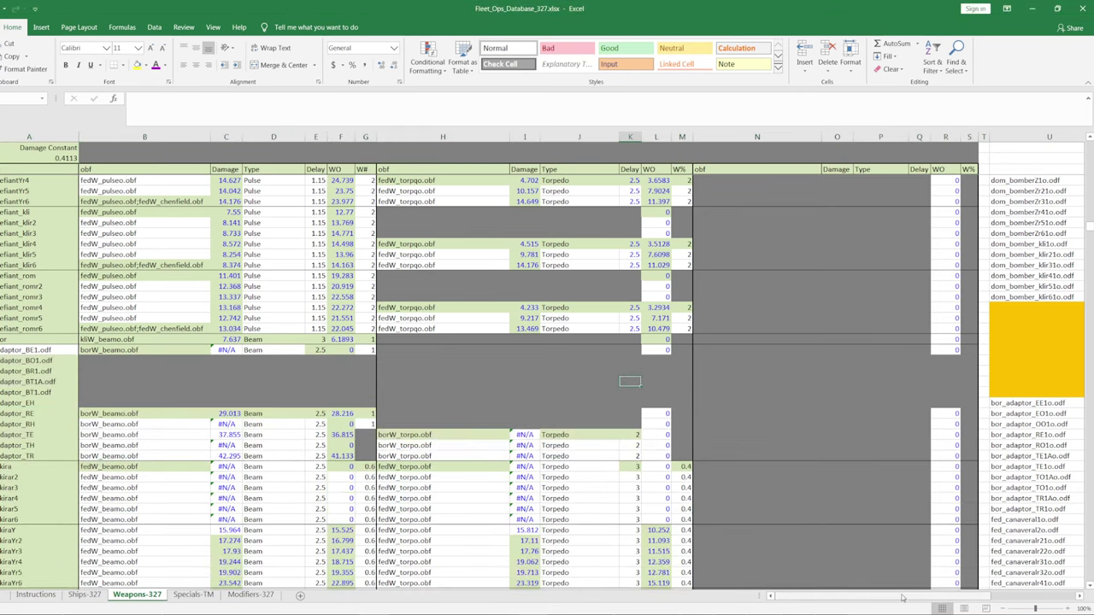
- Check the bor_adaptor_TE1Ao.odf damage values in the comparison columns, and delete the bor_adaptor_BT1A.odf row's cells across columns A:S
scroll(934, 598, "right", 5)
left_click(836, 455)
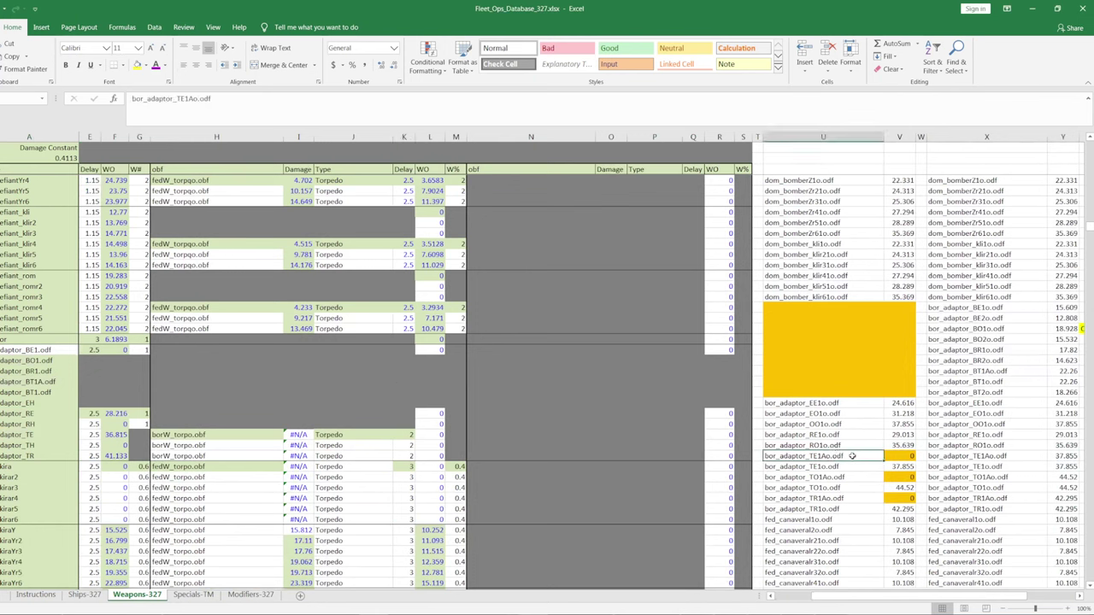
left_click(1064, 457)
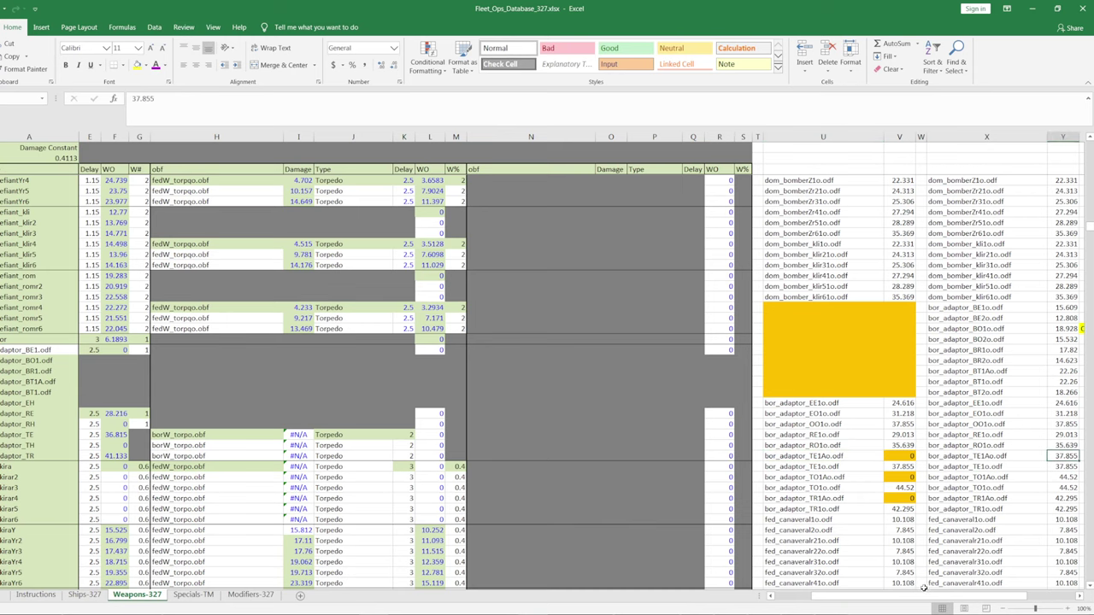
scroll(923, 588, "left", 5)
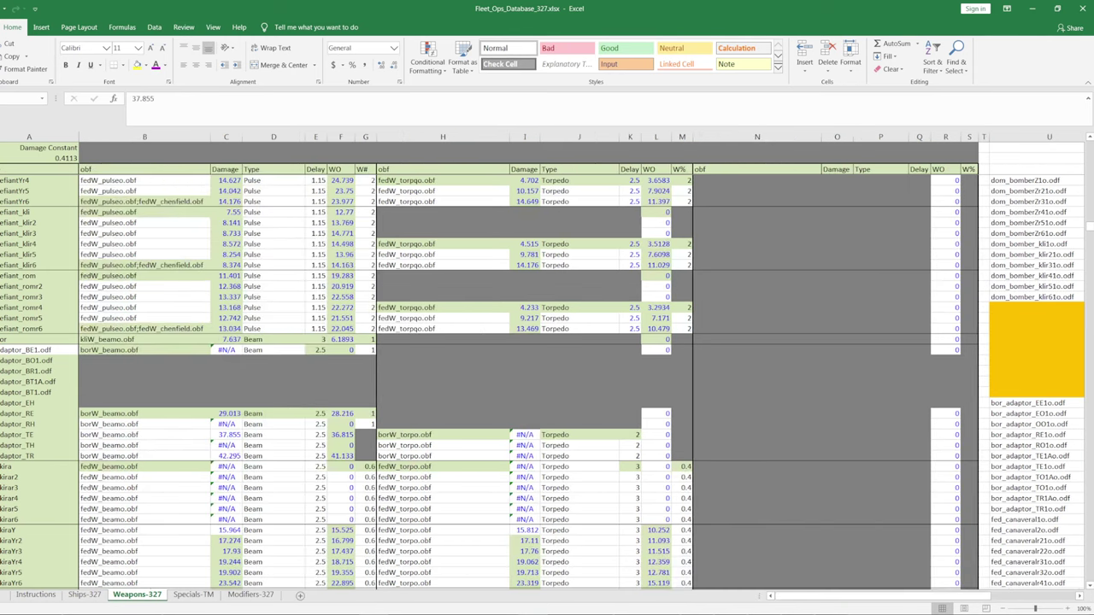
left_click_drag(53, 381, 948, 387)
right_click(946, 389)
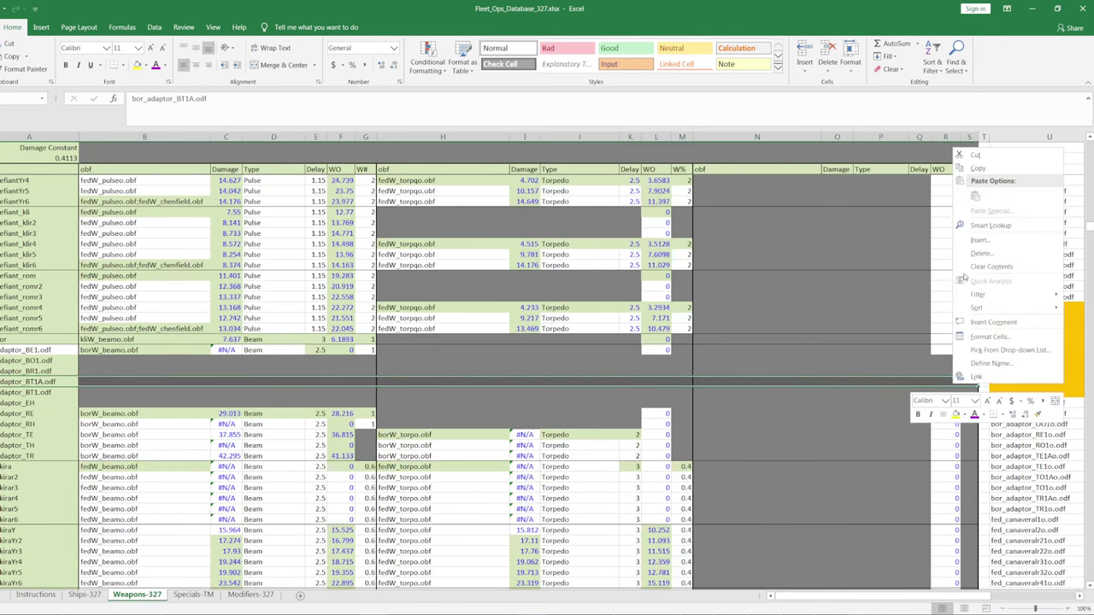
left_click(980, 253)
left_click(948, 284)
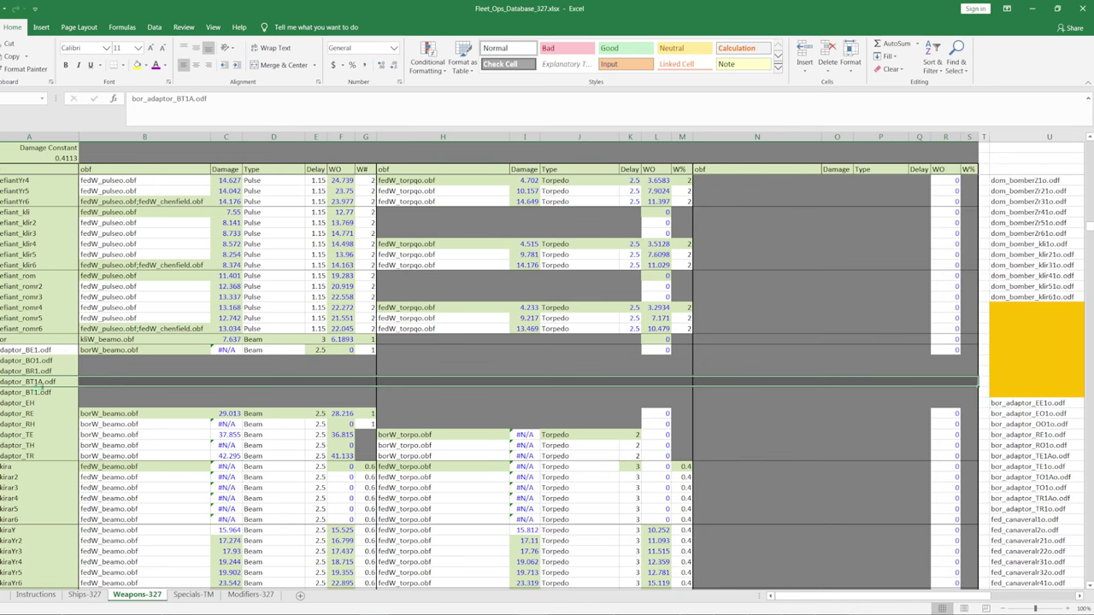
key("ctrl+y")
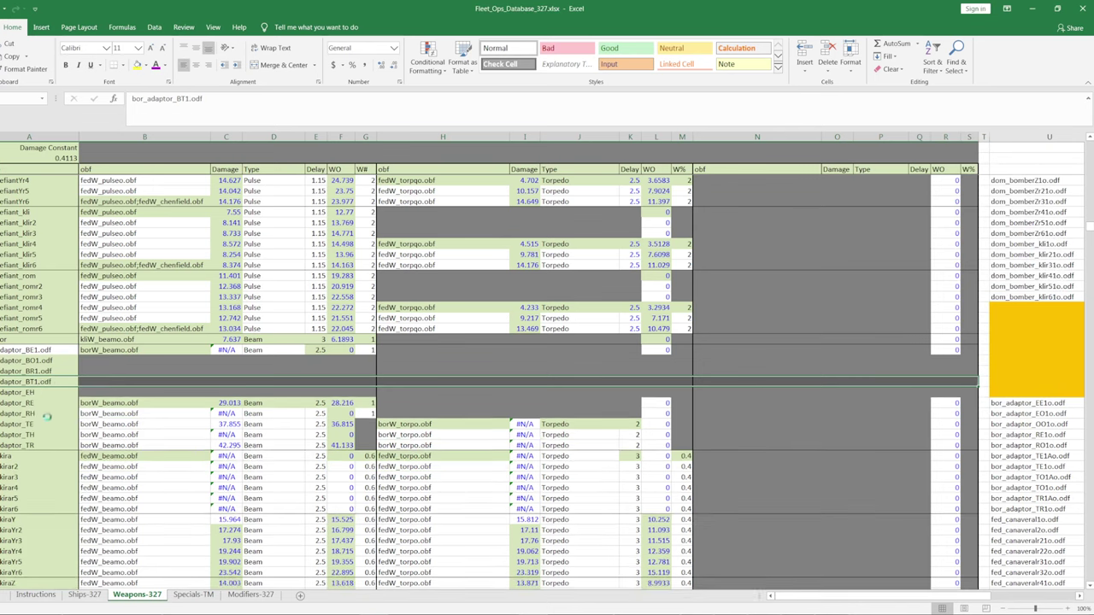
- Show the whole worksheet's conditional formatting rules and set the blank-cell rule to apply to =$A:$S
left_click(38, 350)
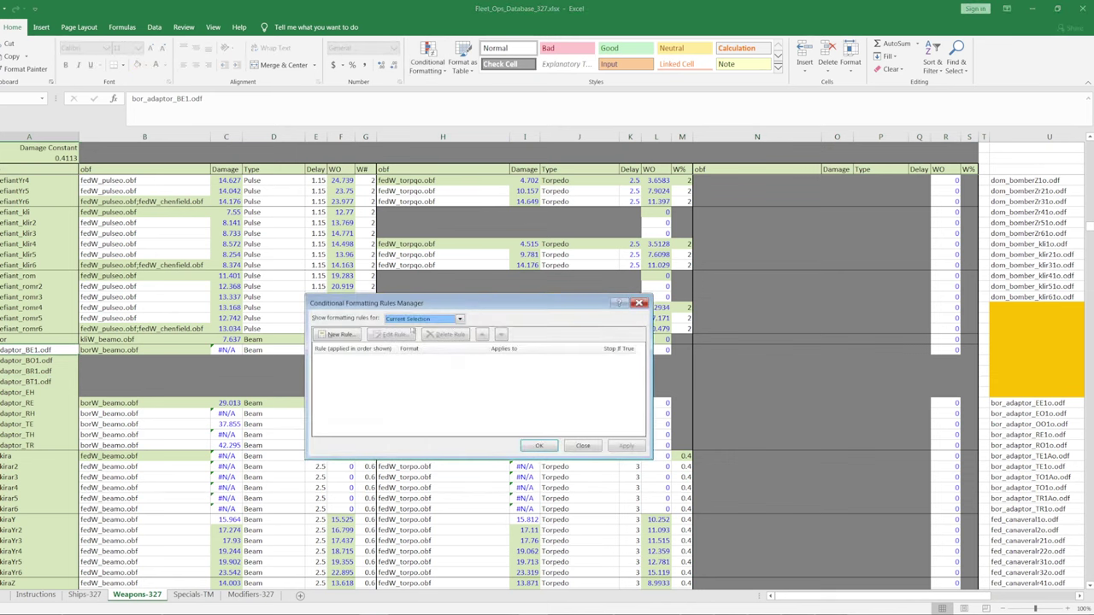
left_click(421, 318)
left_click(408, 340)
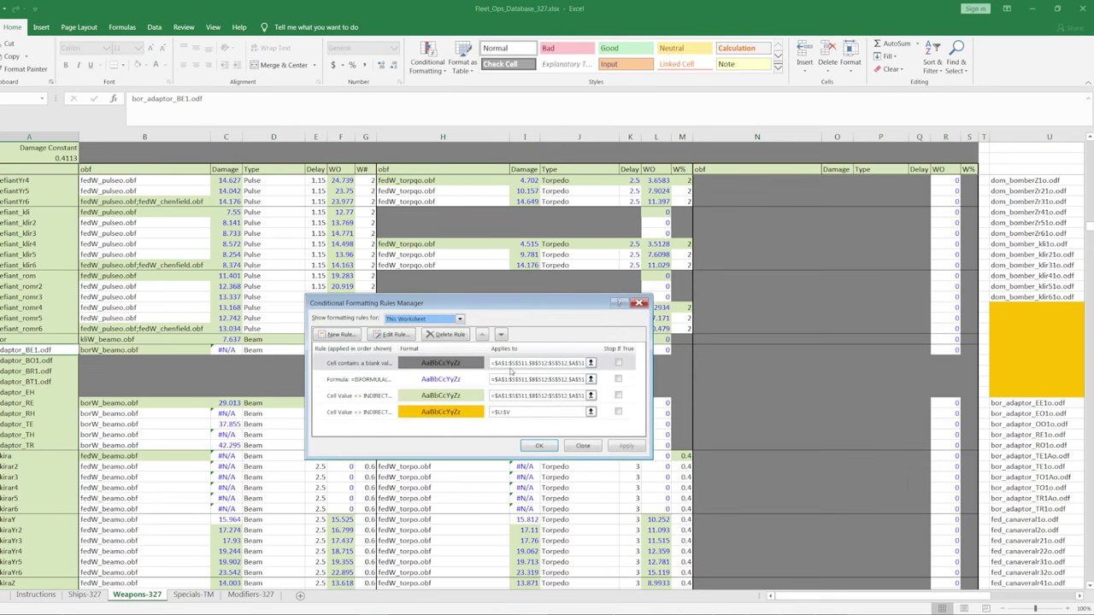
left_click(506, 362)
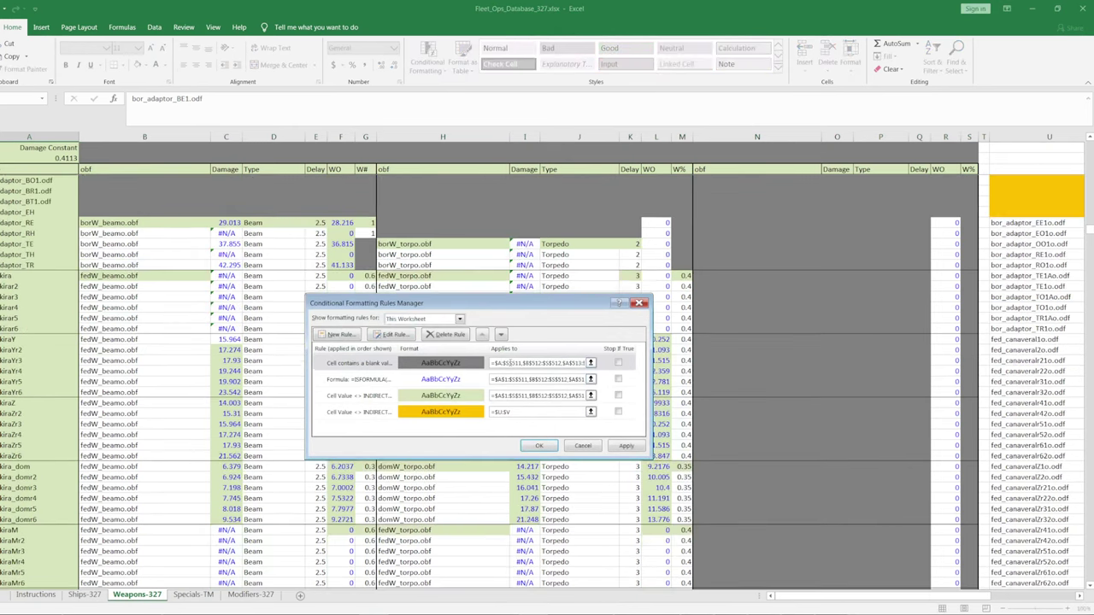
key("shift+End")
key("Delete")
left_click_drag(517, 363, 486, 364)
key("ctrl+c")
left_click(511, 380)
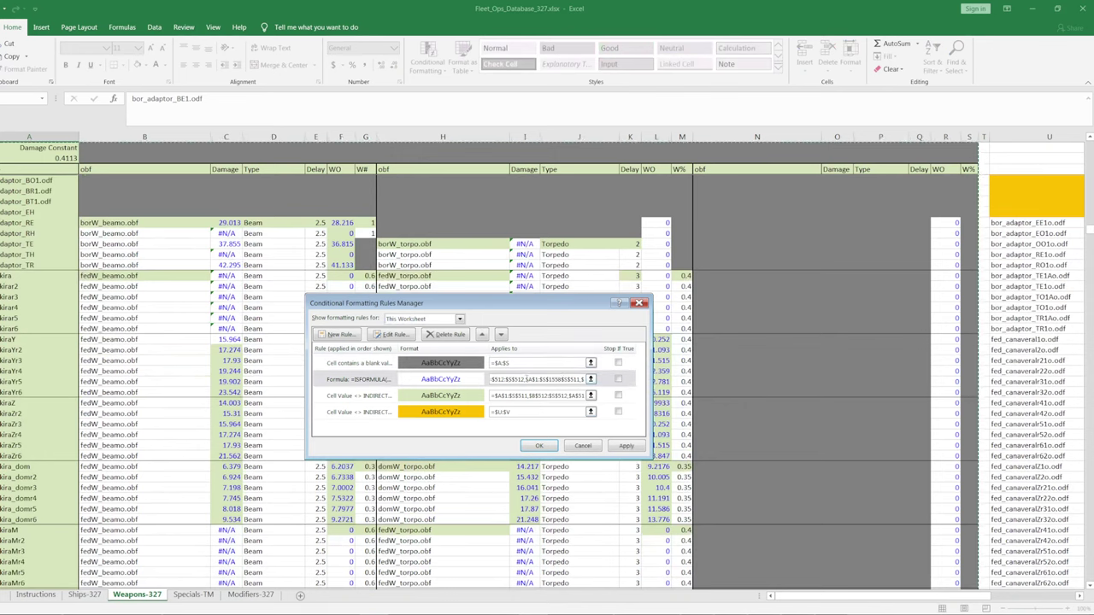
key("Return")
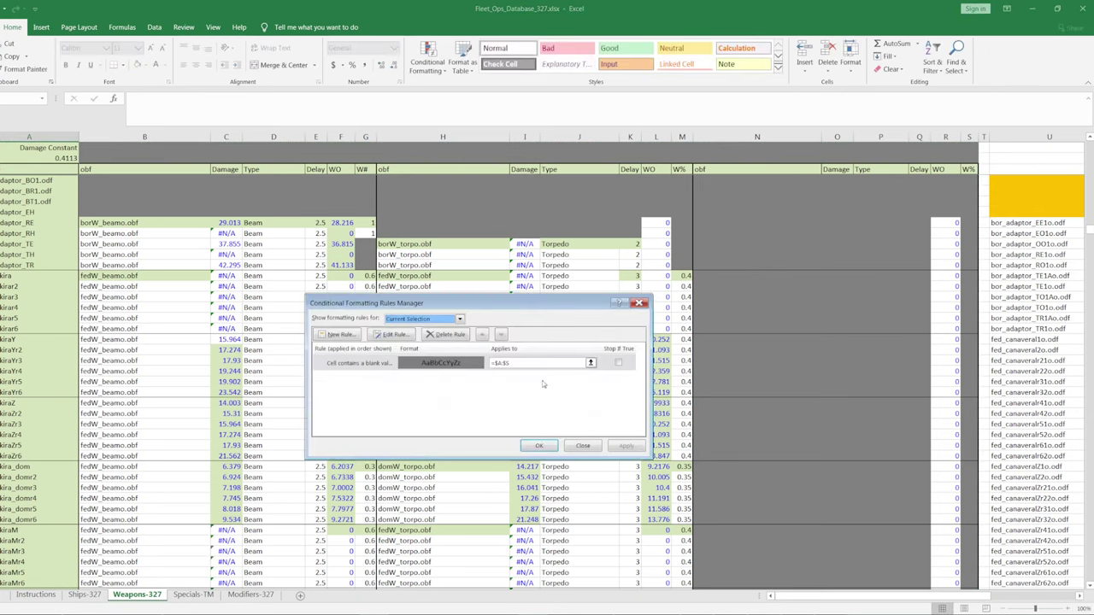
- Set the worksheet's formula-cell rule and green cell-value rule to apply to =$A:$S, and apply the changes
left_click(410, 319)
left_click(417, 335)
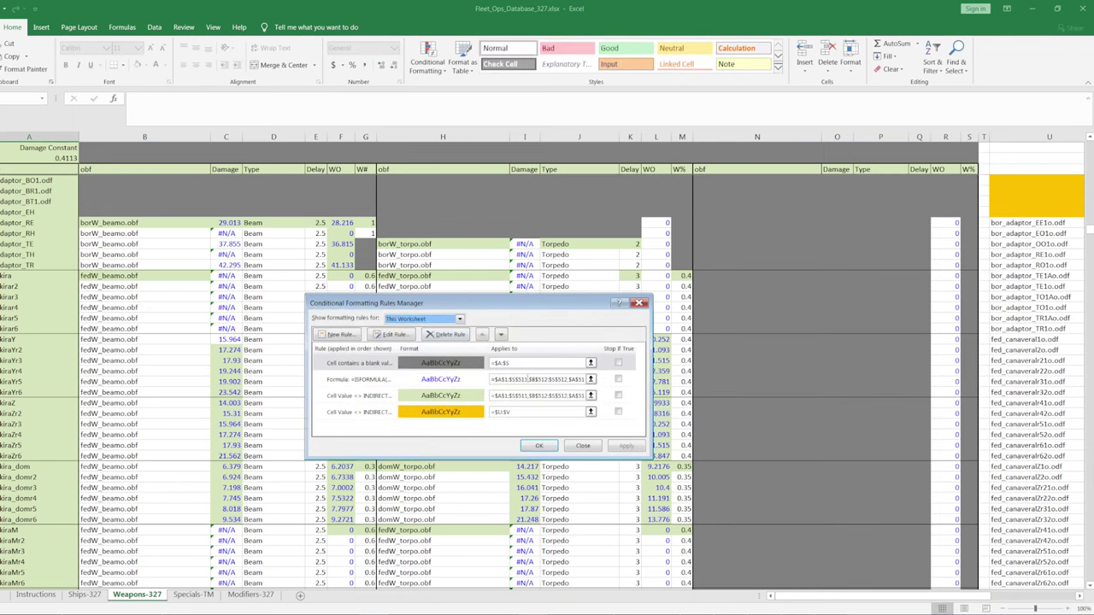
left_click_drag(492, 378, 585, 379)
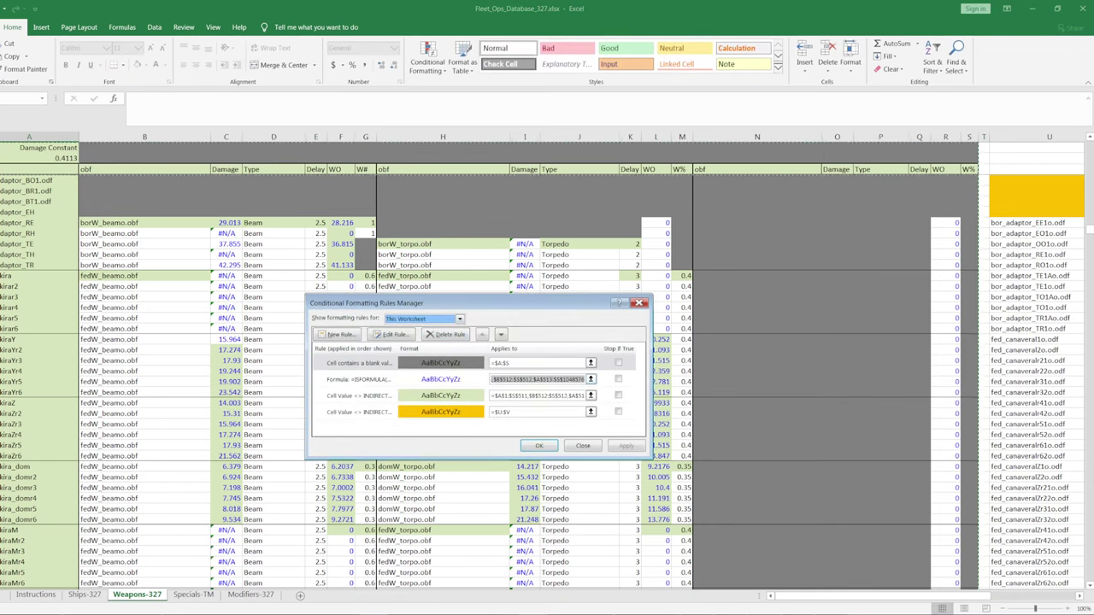
key("ctrl+v")
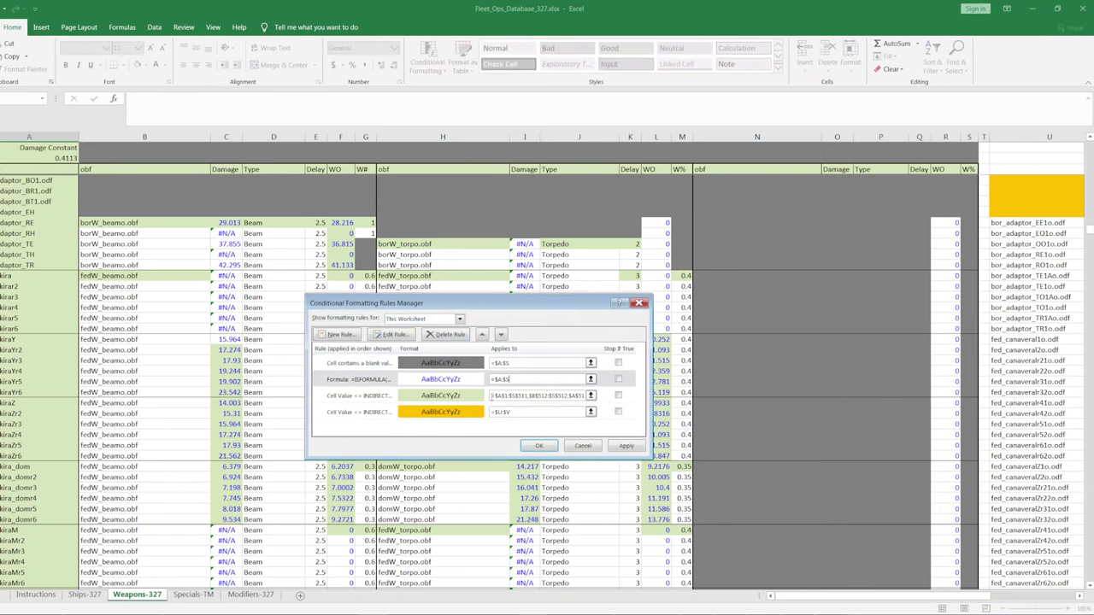
left_click_drag(705, 382, 709, 392)
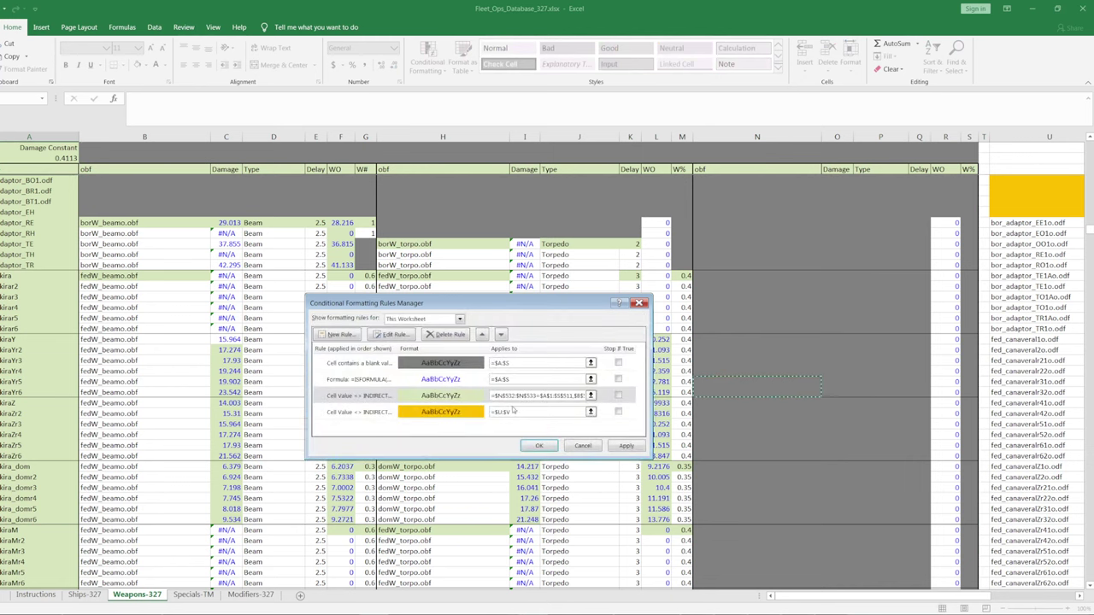
key("ctrl+a")
key("ctrl+v")
left_click(629, 449)
left_click(554, 448)
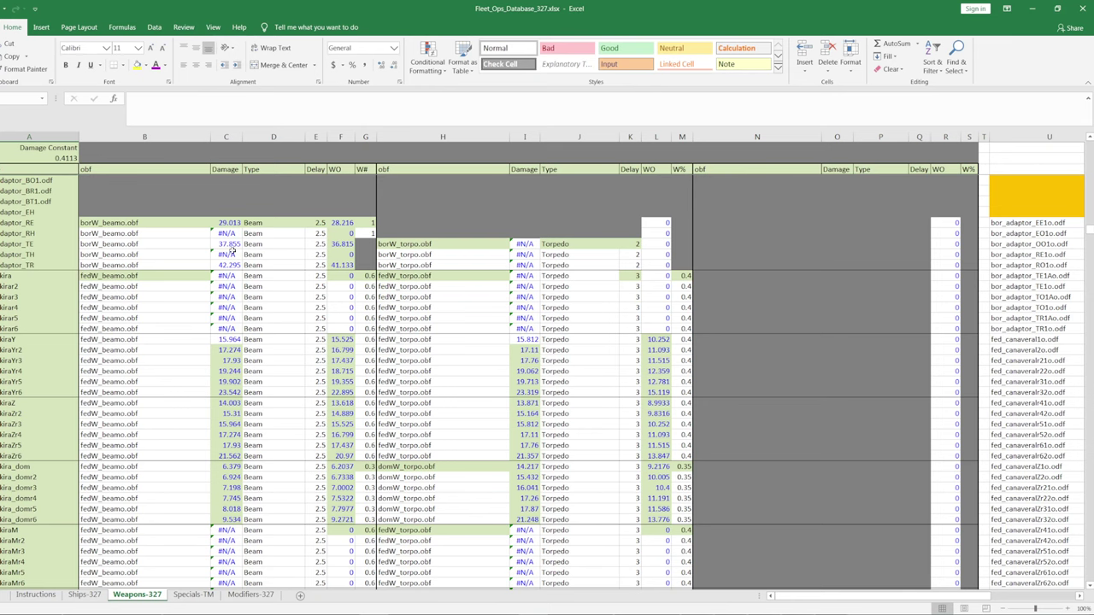
- Examine the new bor_adaptor rows, the damage lookup formula for bor_adaptor_RE, and the first Borg adaptor row's obf entry
left_click(111, 190)
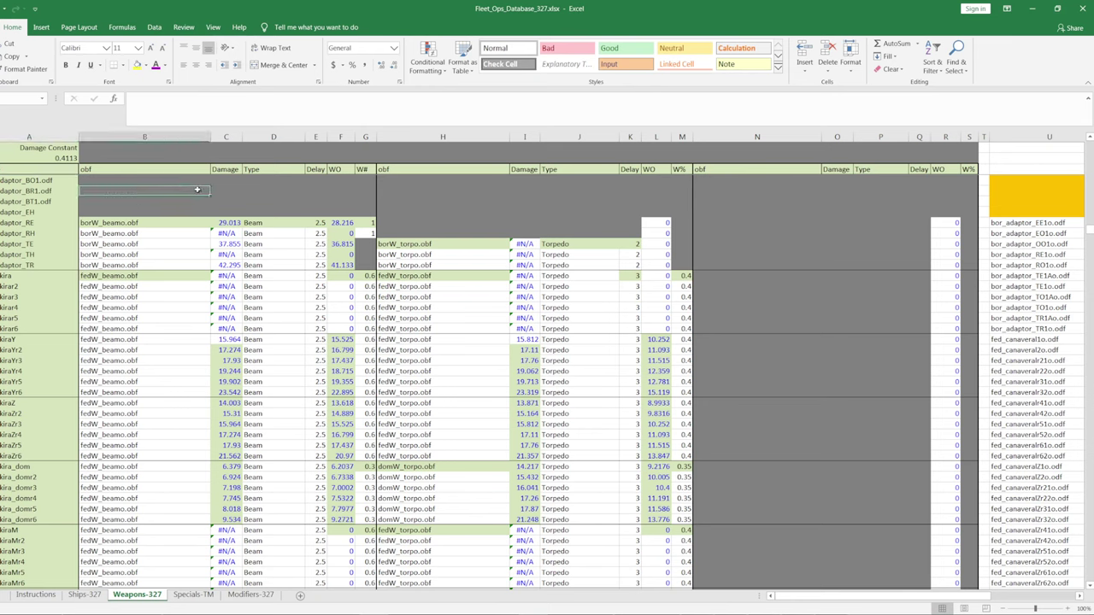
left_click(63, 202)
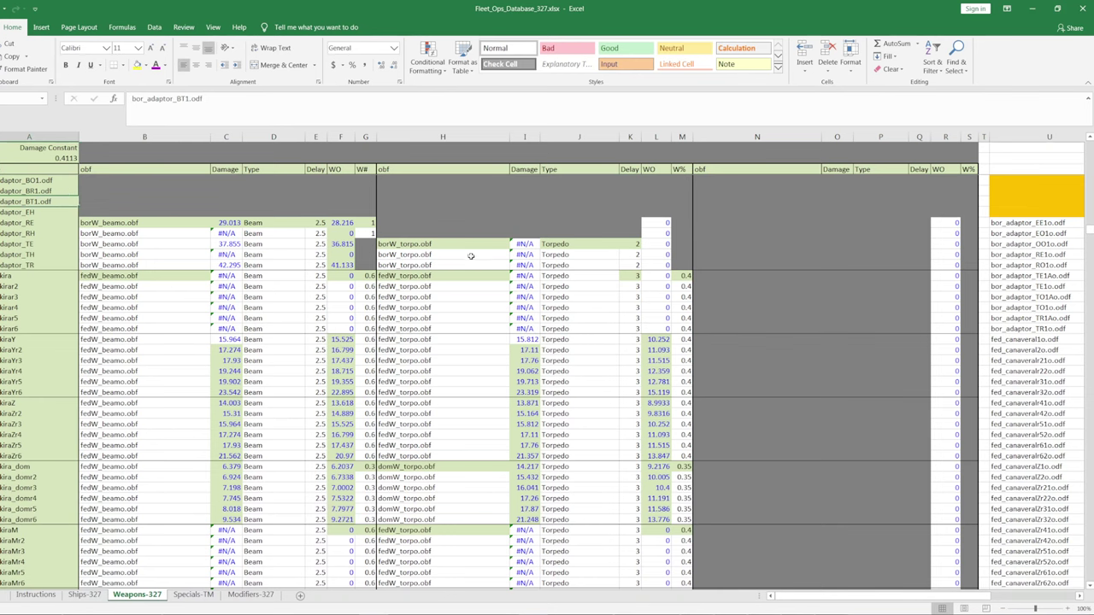
left_click(228, 226)
left_click(228, 213)
left_click(227, 222)
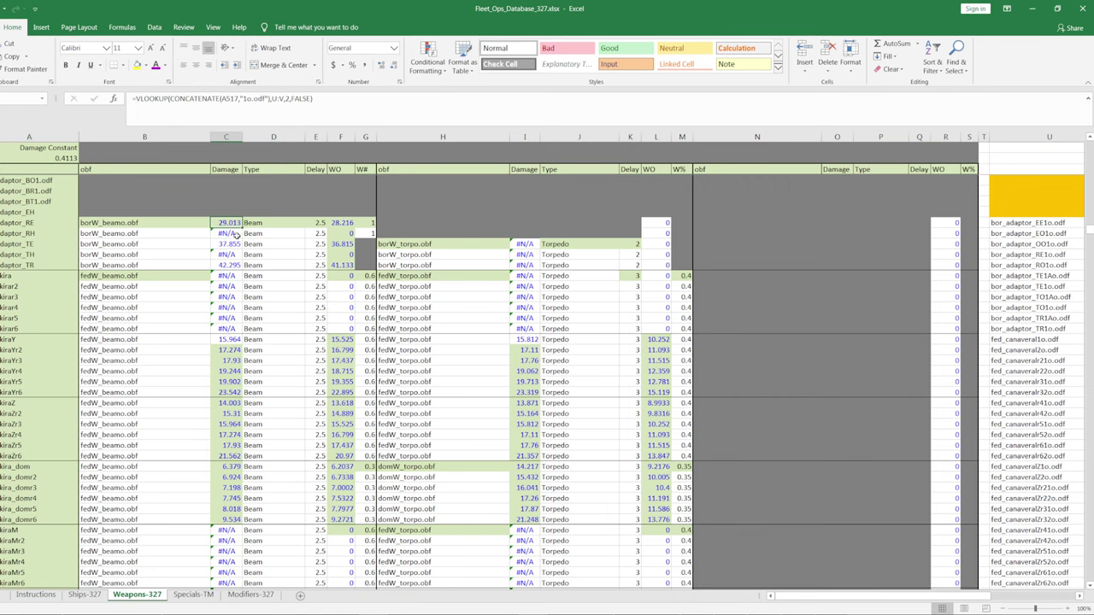
scroll(190, 301, "up", 6)
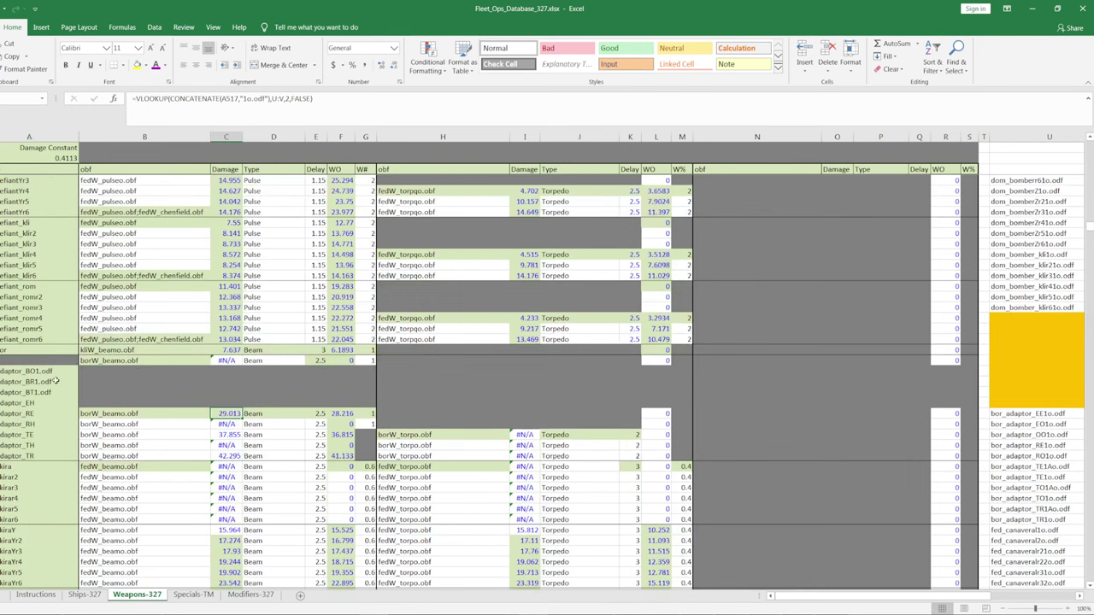
left_click(107, 361)
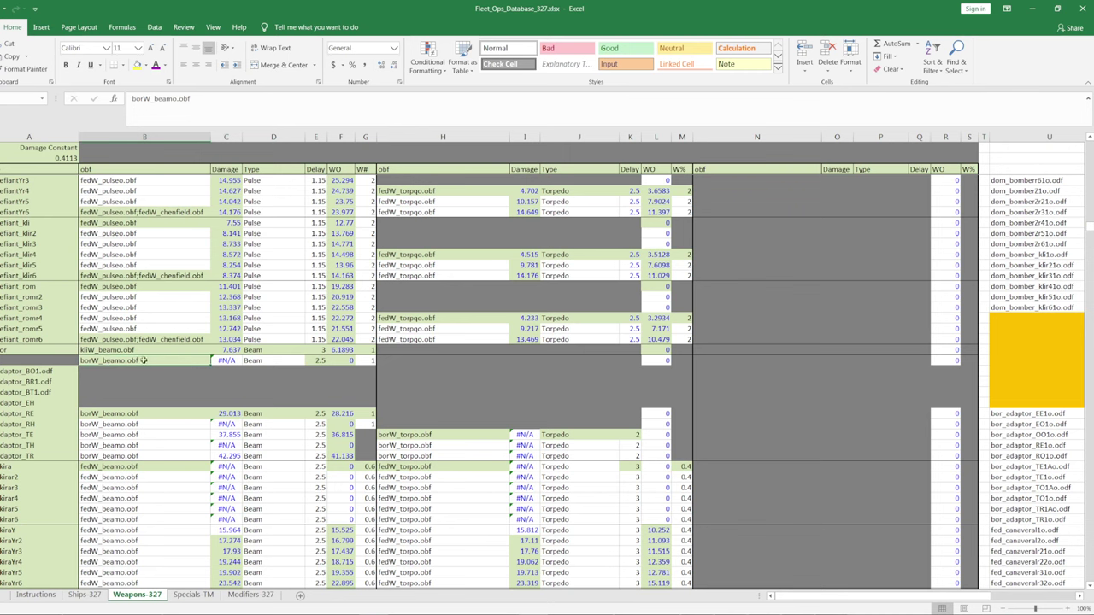
- In the file explorer, browse the Ordinance folder's obf files, view the contents of breW_beamo.obf, and close it
left_click(58, 608)
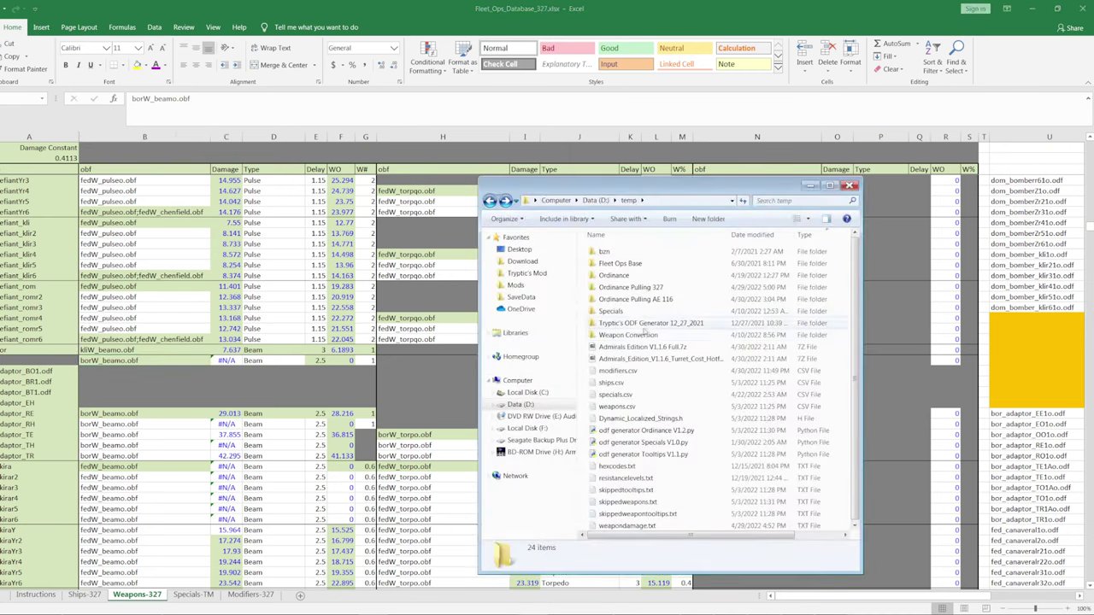
double_click(618, 277)
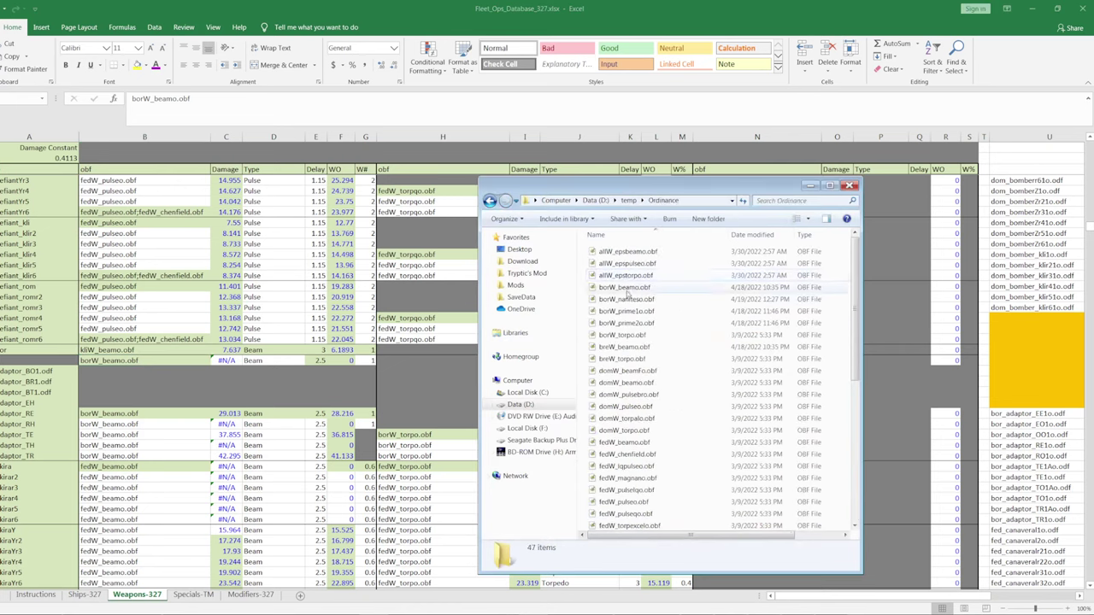
scroll(664, 371, "down", 4)
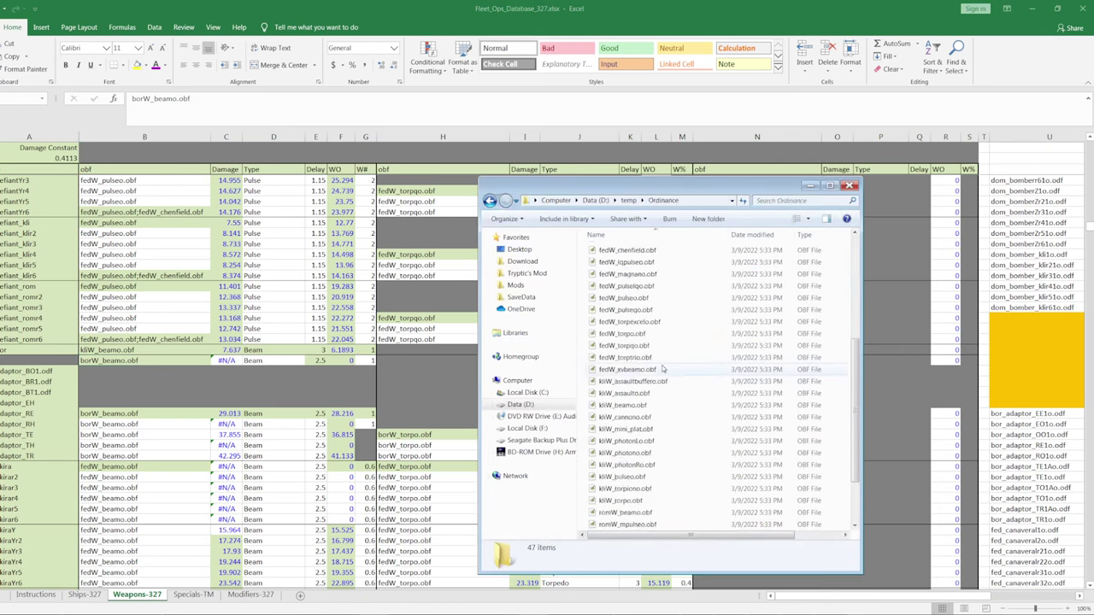
scroll(664, 367, "up", 4)
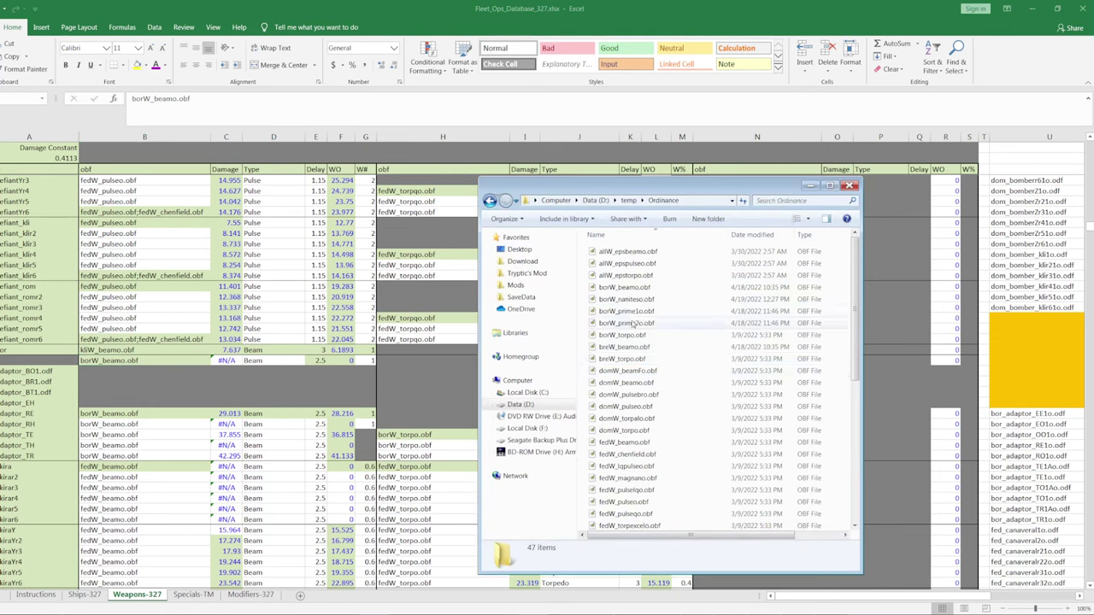
double_click(634, 348)
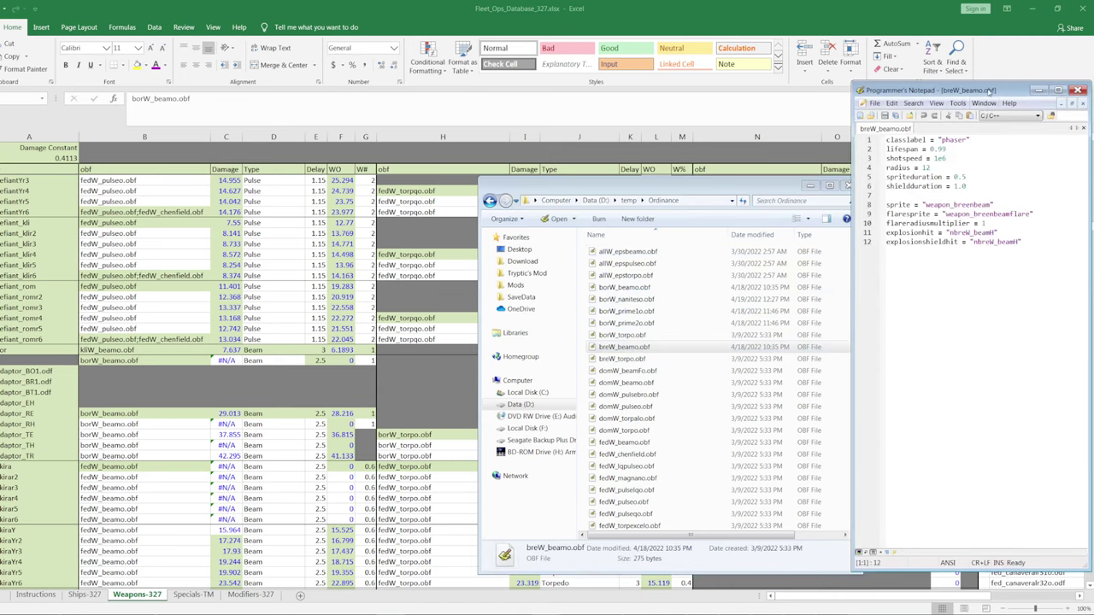
left_click_drag(990, 89, 889, 104)
left_click(977, 104)
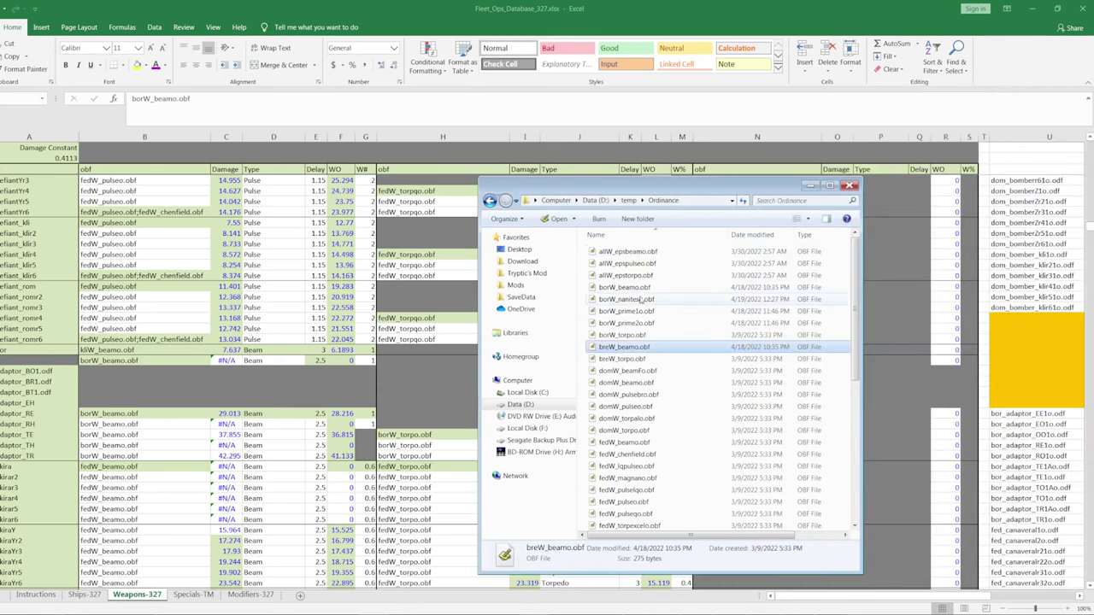
- View the contents of borW_beamo.obf in the Ordinance folder, close it, and return to the workbook
left_click(637, 287)
double_click(637, 288)
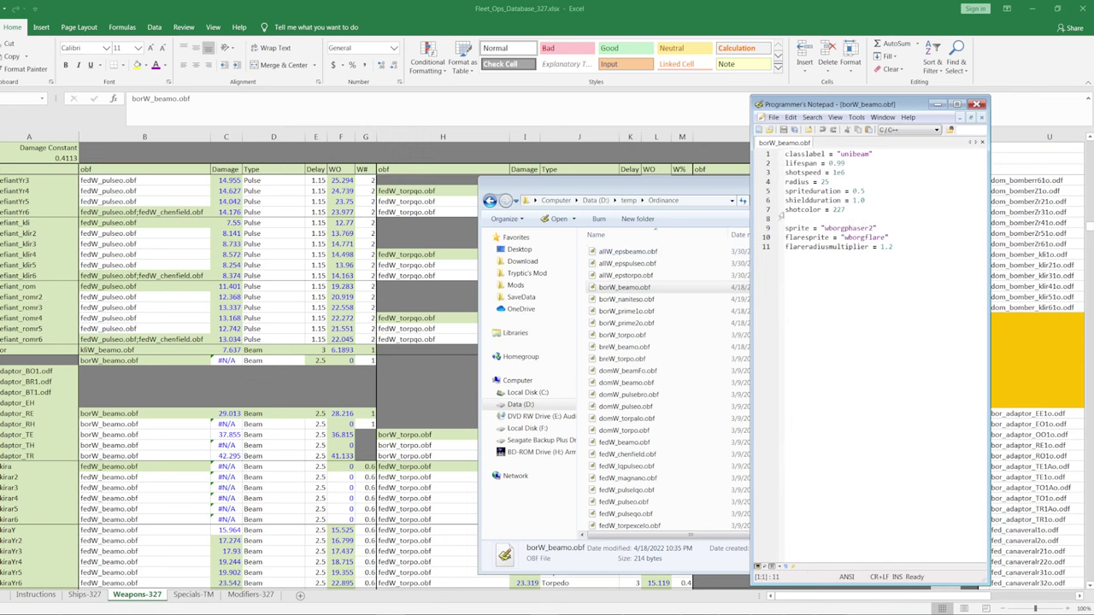
left_click(977, 104)
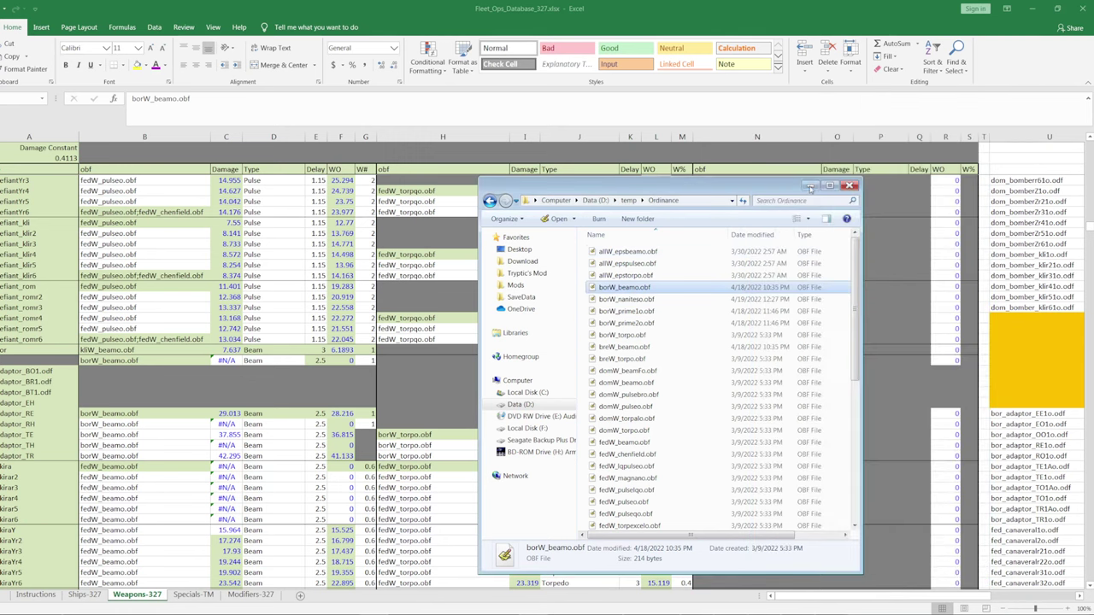
left_click(810, 187)
- Copy borW_beamo.obf from the first adaptor row as values into the first obf column of the four rows below
key("ctrl+c")
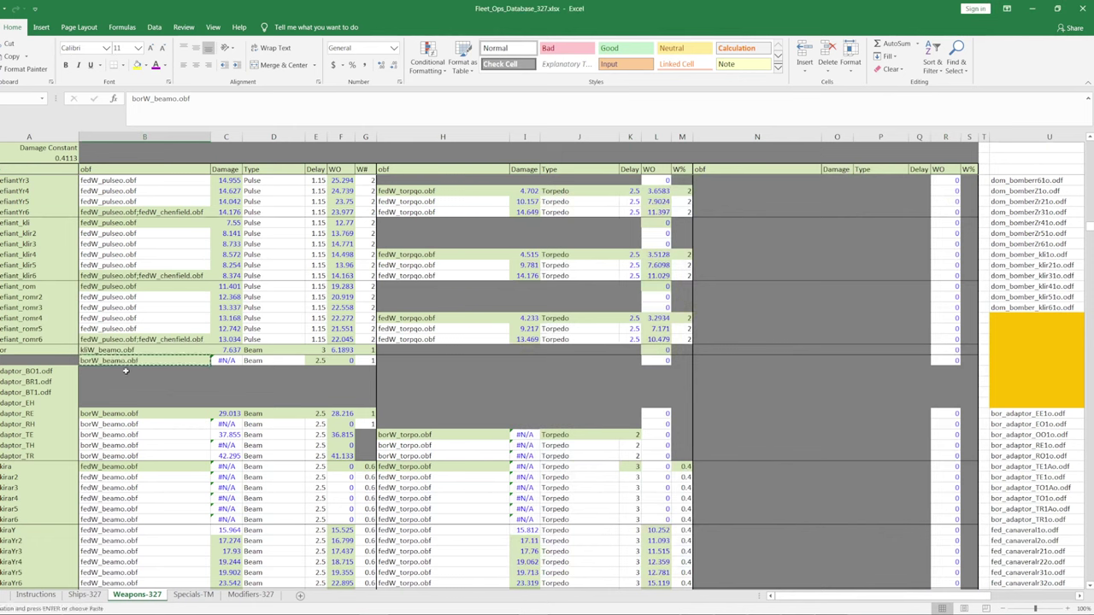
left_click_drag(130, 371, 133, 402)
right_click(132, 393)
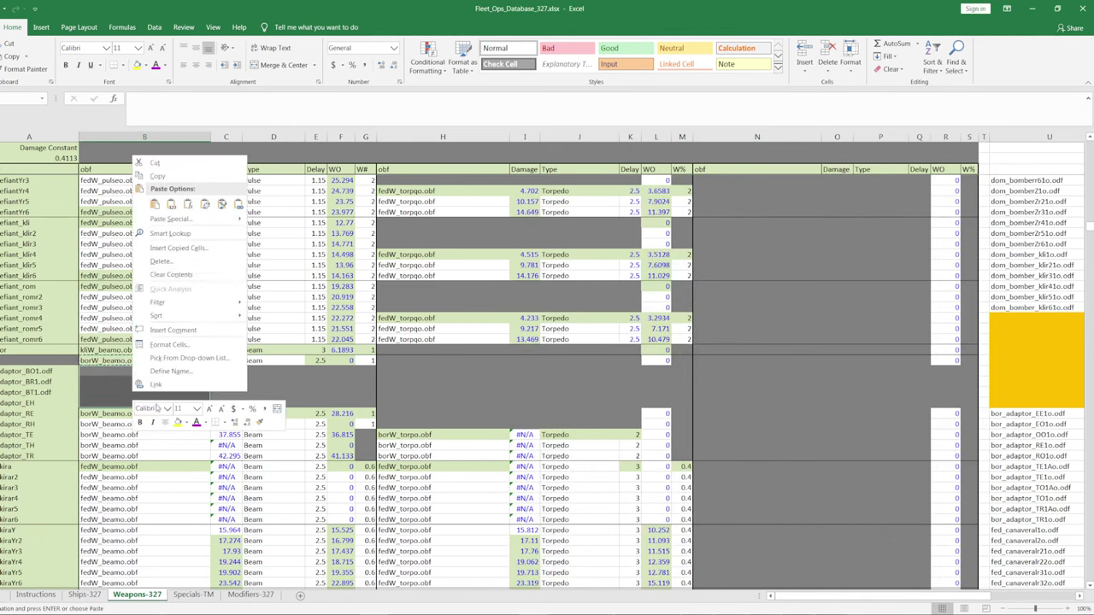
left_click(171, 205)
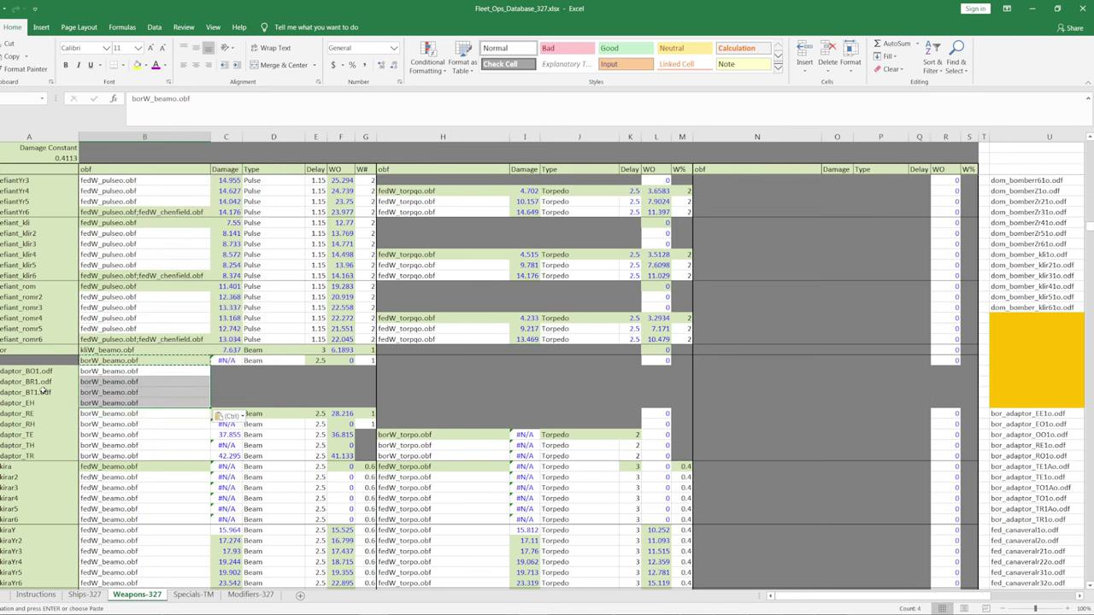
- Copy the type Beam from the first adaptor row as values into the four empty adaptor rows below it
left_click(260, 361)
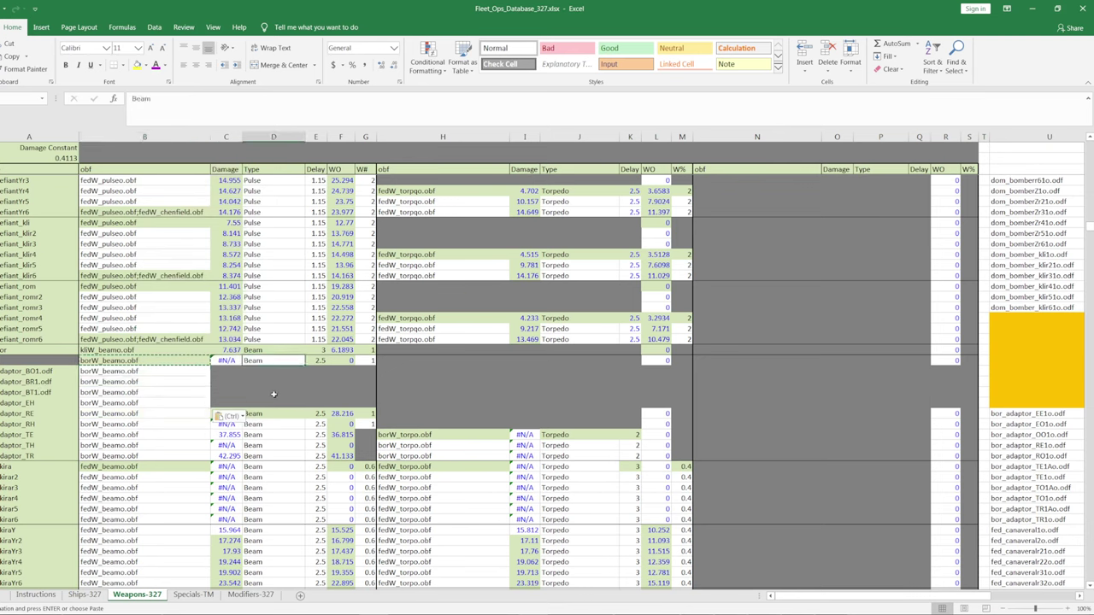
mouse_move(270, 366)
left_mouse_down()
mouse_move(271, 380)
mouse_move(287, 384)
mouse_move(289, 326)
mouse_move(325, 349)
mouse_move(293, 365)
mouse_move(204, 317)
mouse_move(273, 273)
mouse_move(272, 353)
mouse_move(306, 343)
mouse_move(277, 361)
left_mouse_up()
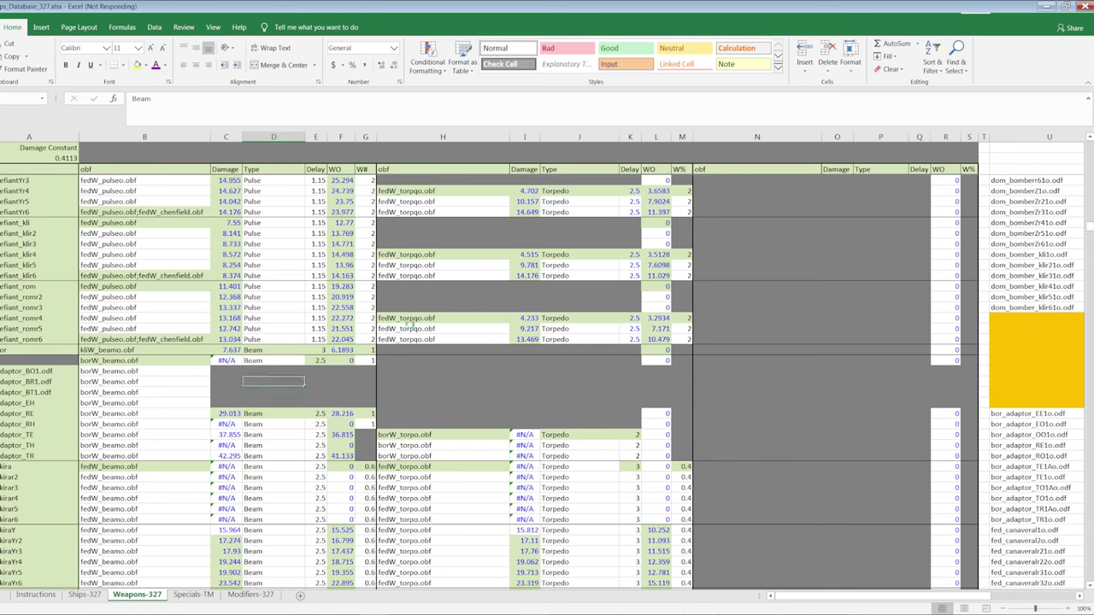
key("Return")
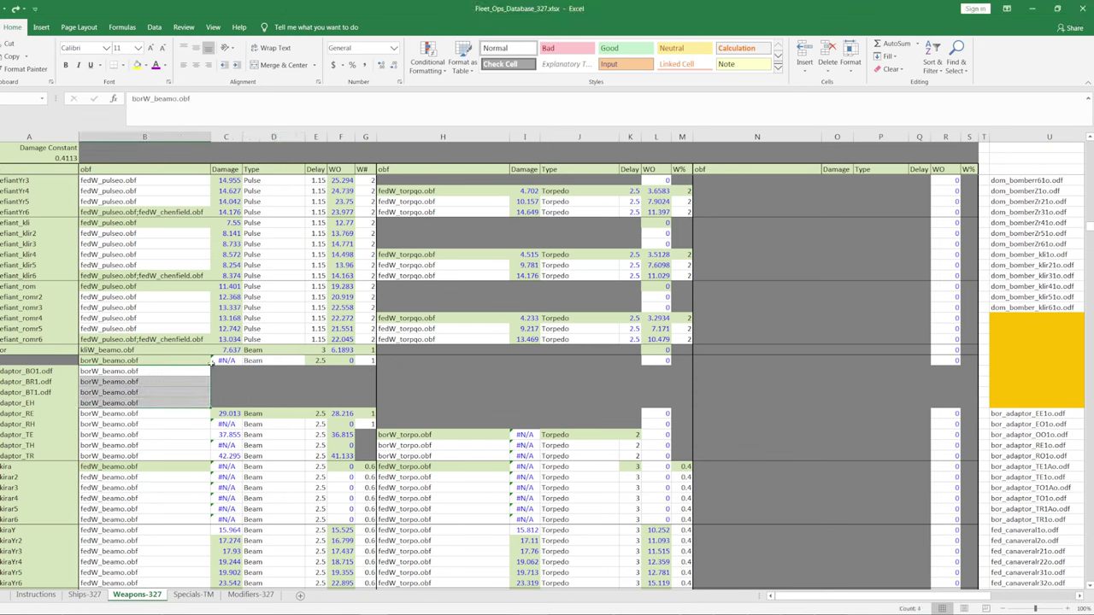
left_click(259, 361)
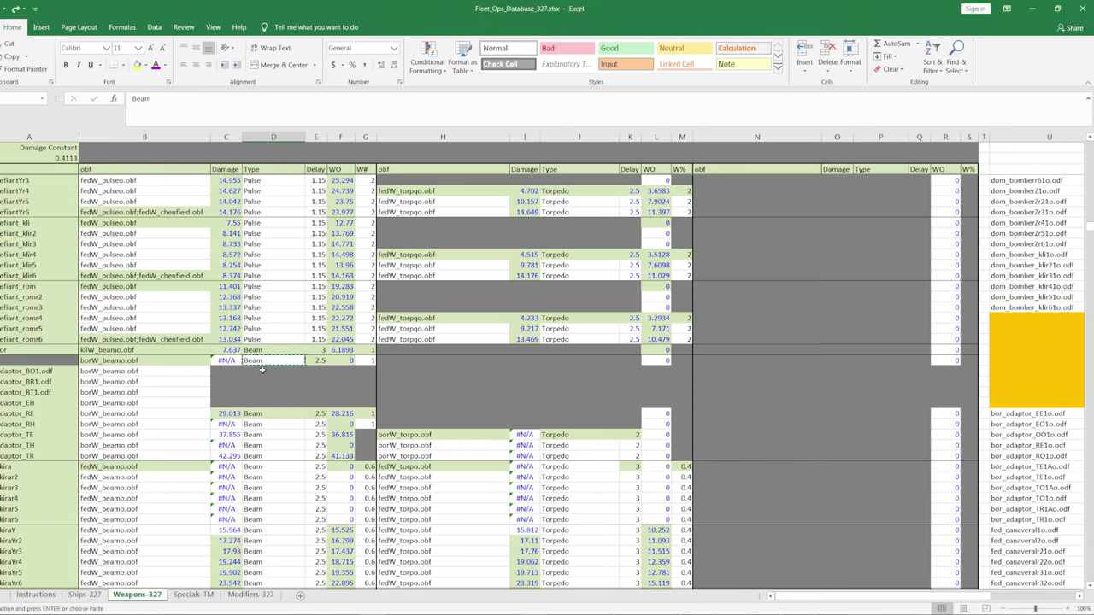
right_click(265, 398)
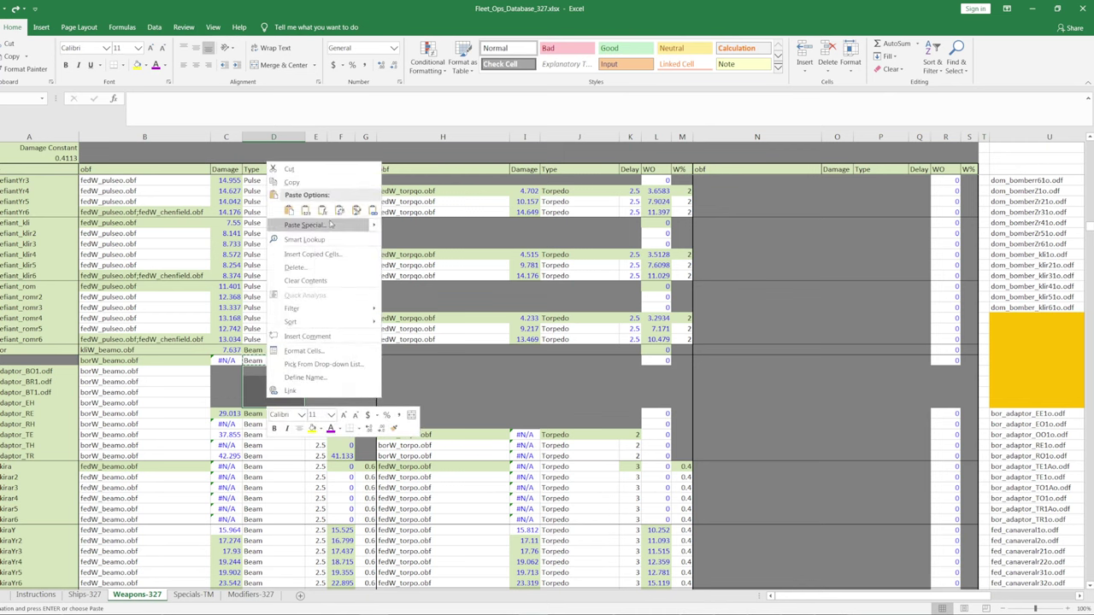
left_click(303, 211)
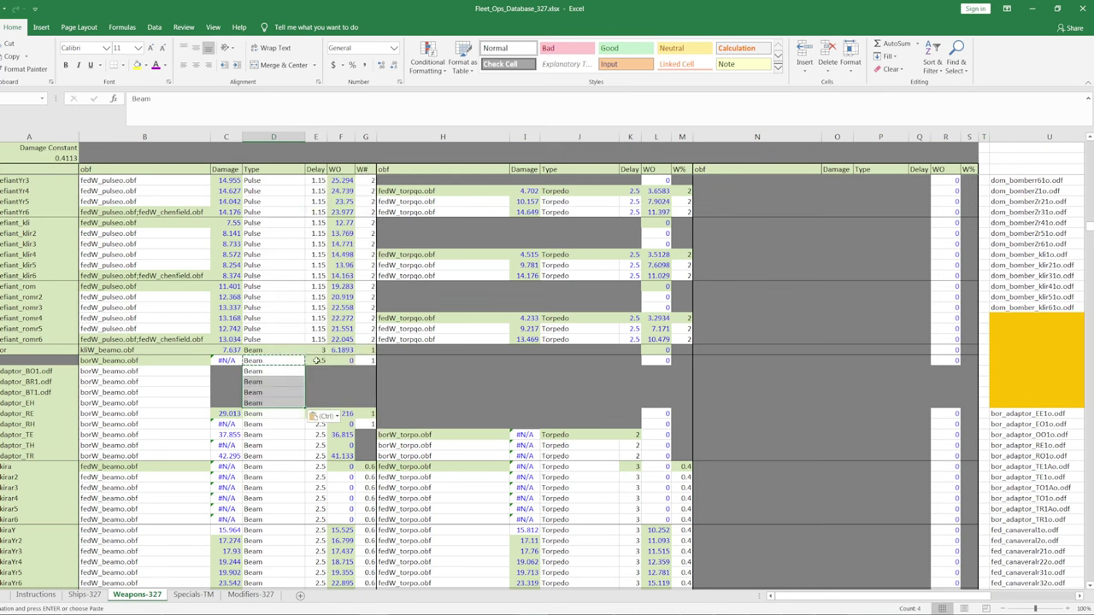
- In FPQ Edit, find the borW_adaptor files and examine the shotdelay0 line in borW_adaptor_EE1.odf
key("alt+Tab")
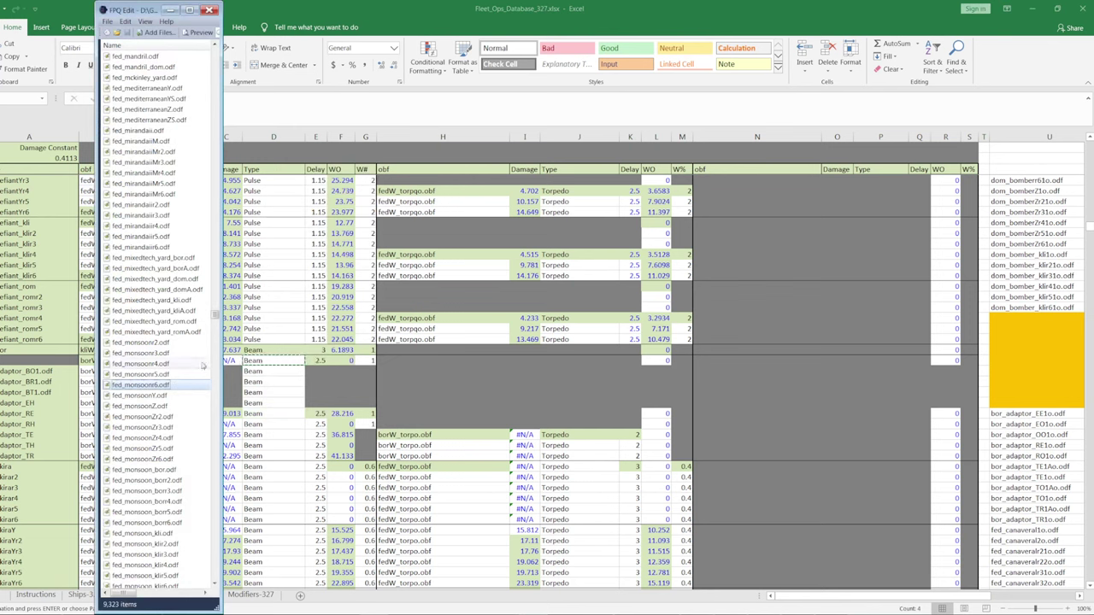
left_click_drag(216, 319, 217, 114)
scroll(182, 123, "up", 10)
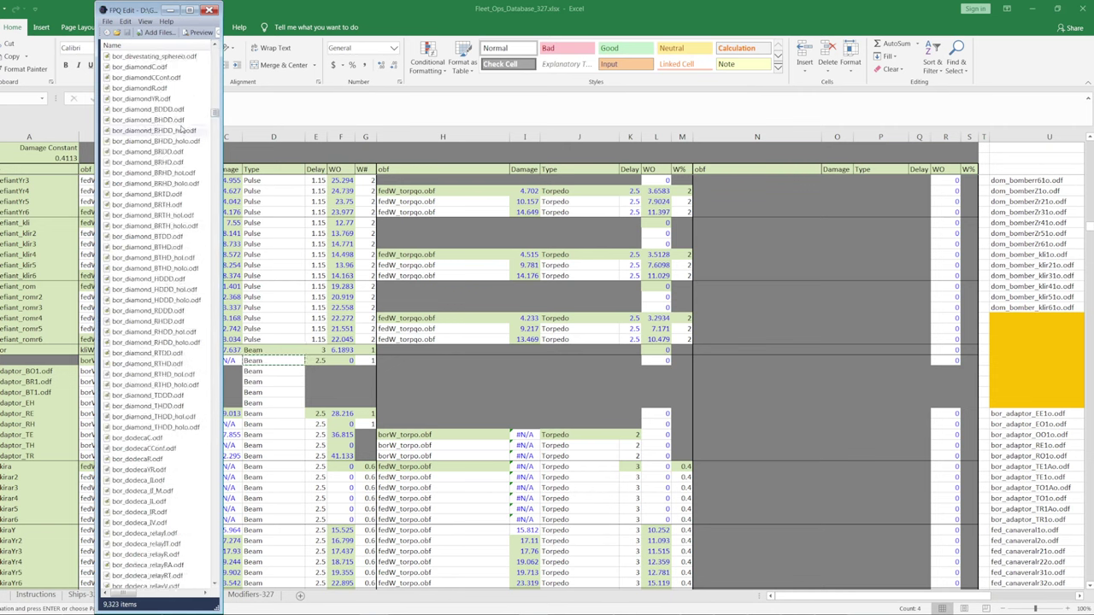
scroll(175, 171, "up", 20)
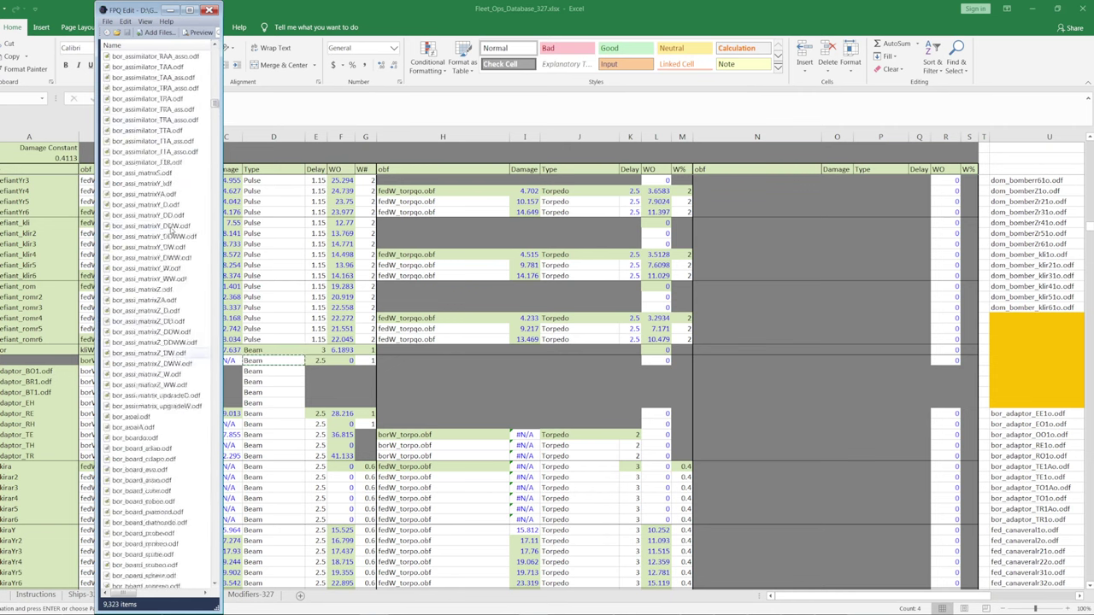
scroll(169, 222, "up", 4)
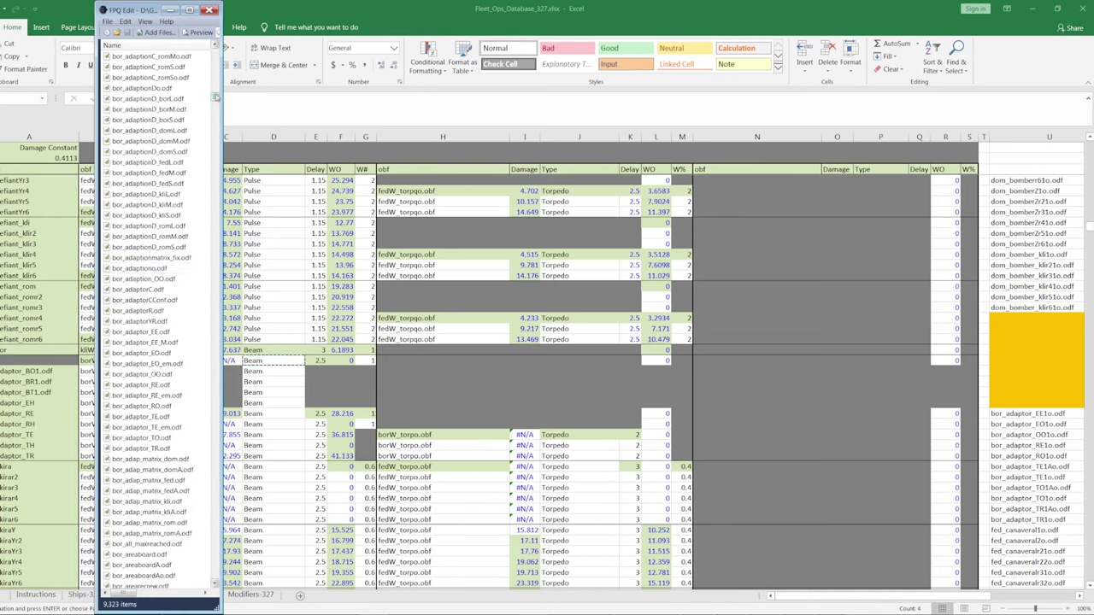
left_click_drag(216, 97, 215, 72)
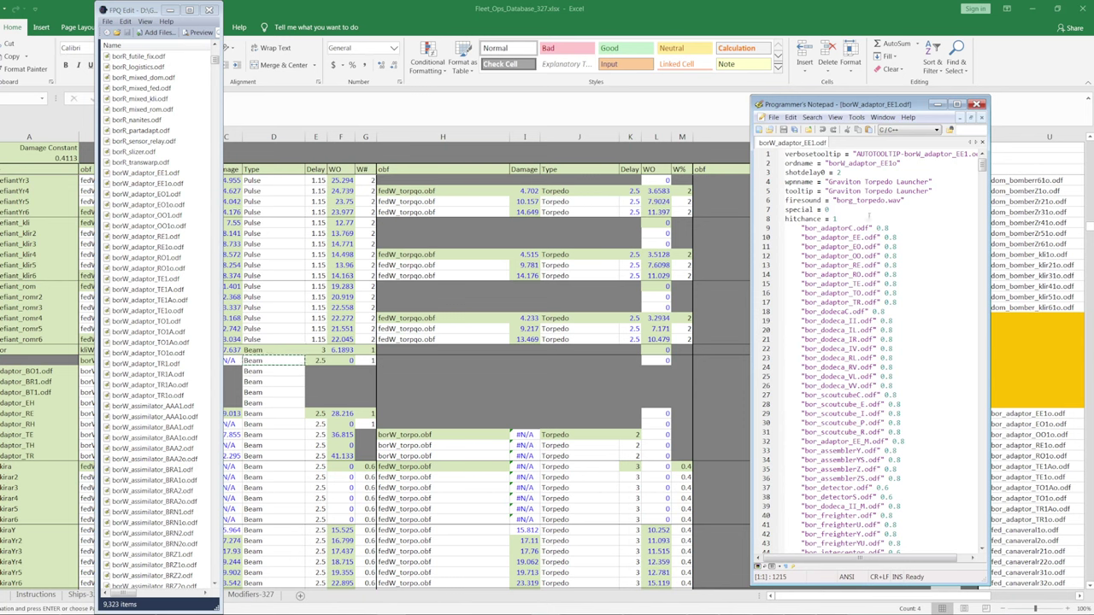
triple_click(821, 172)
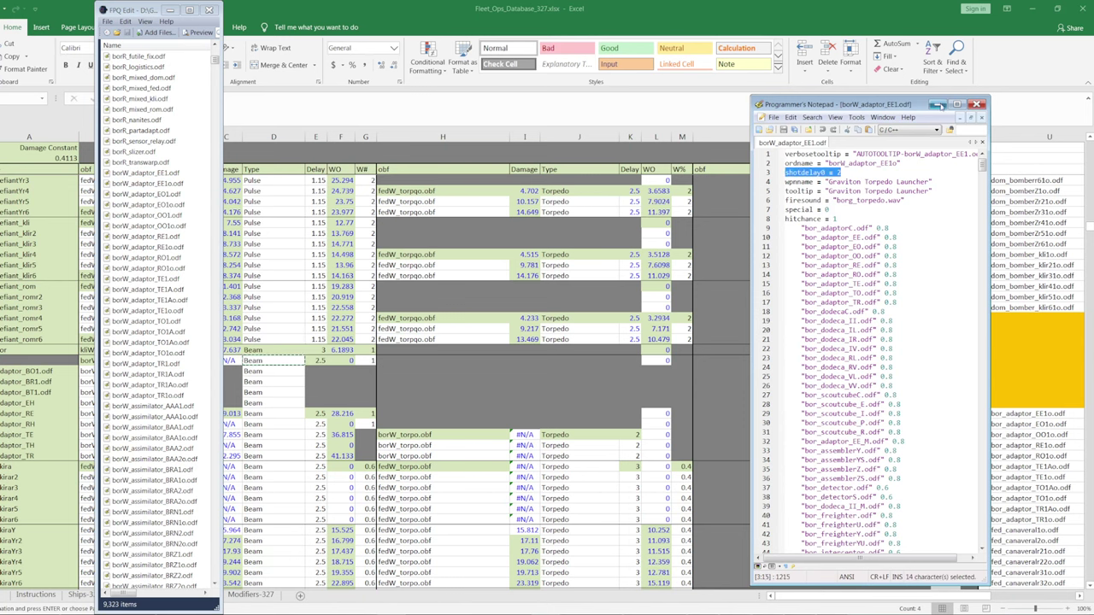
left_click(937, 104)
- Set the beam delay in the first adaptor row to 2
left_click_drag(317, 399, 323, 361)
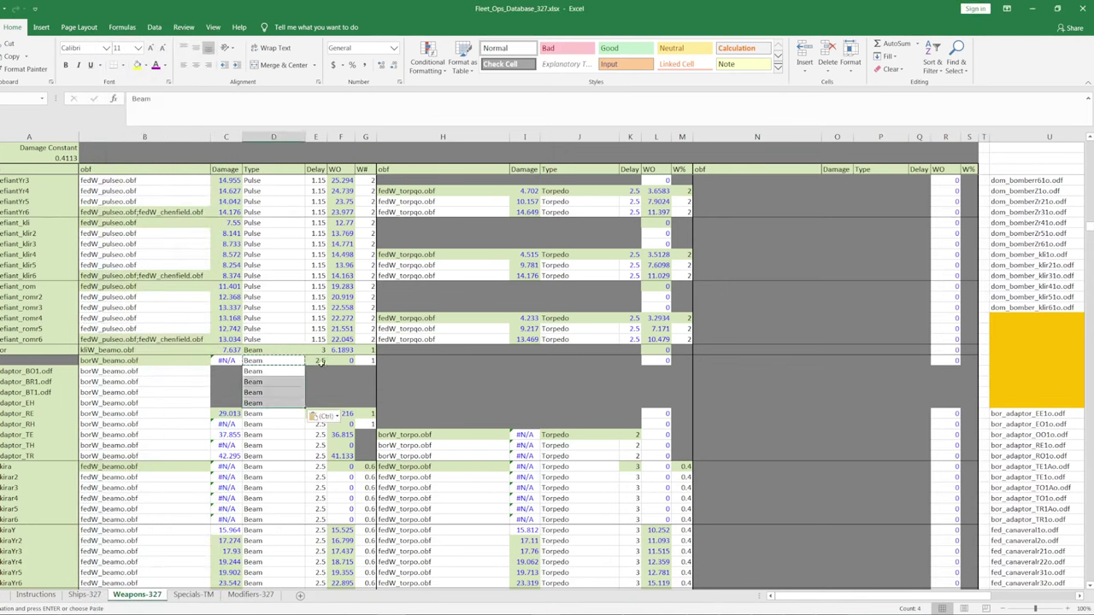
key("ctrl+v")
key("ctrl+z")
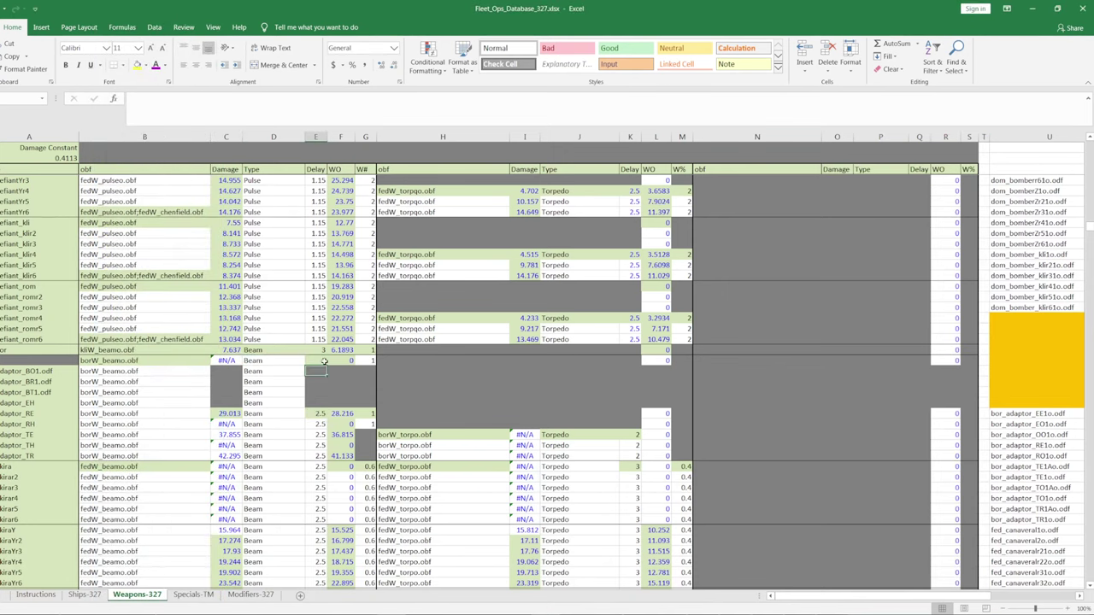
- Remove the .odf extension from the names bor_adaptor_BO1, bor_adaptor_BR1 and bor_adaptor_BT1 in column A
left_click_drag(30, 392, 29, 374)
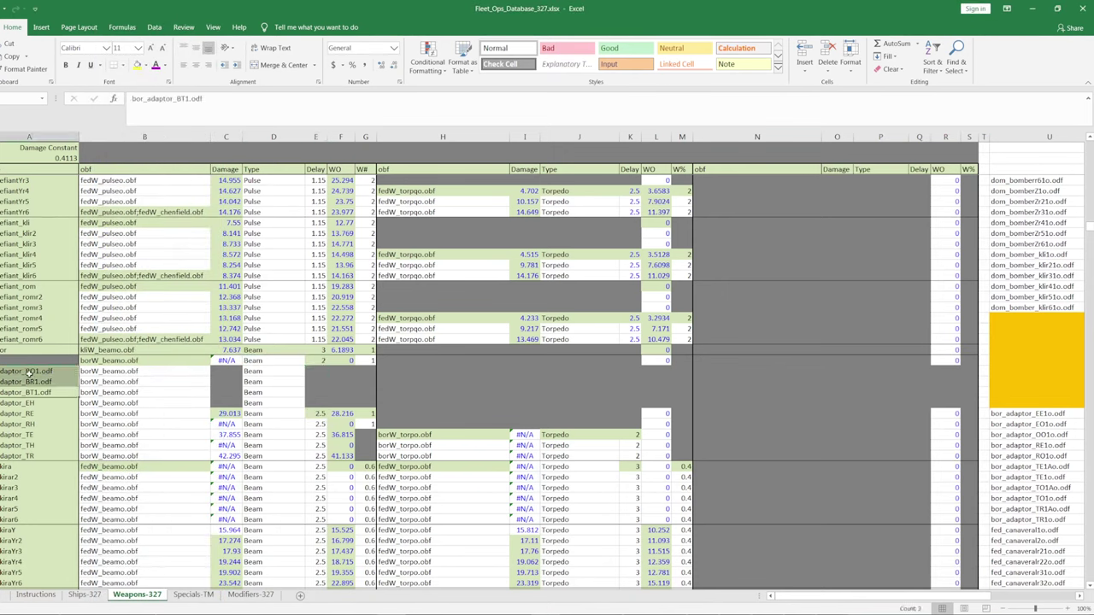
left_click(220, 114)
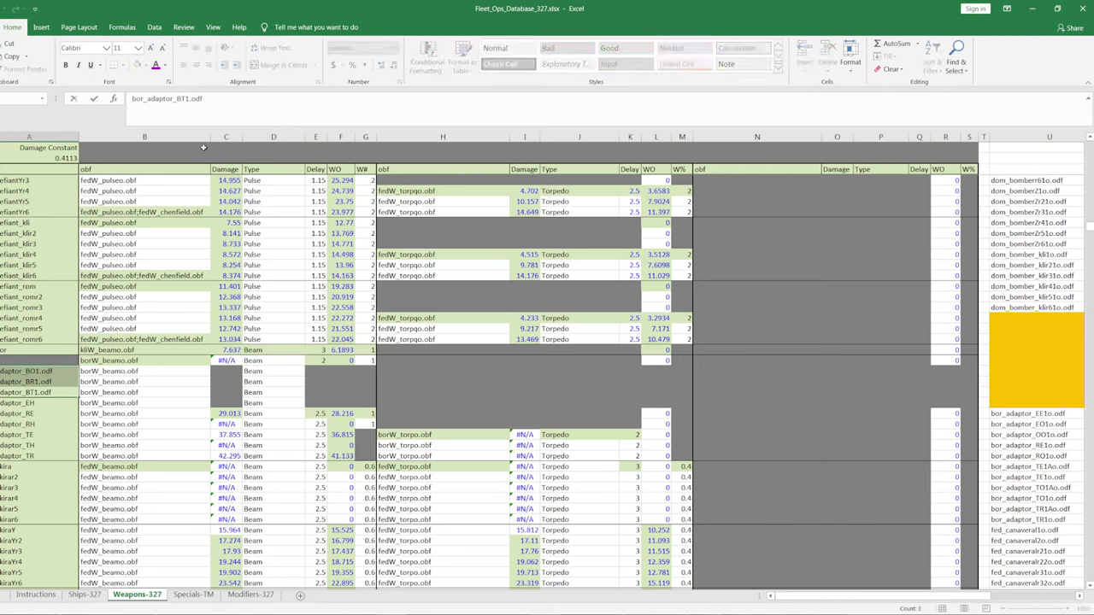
key("Return")
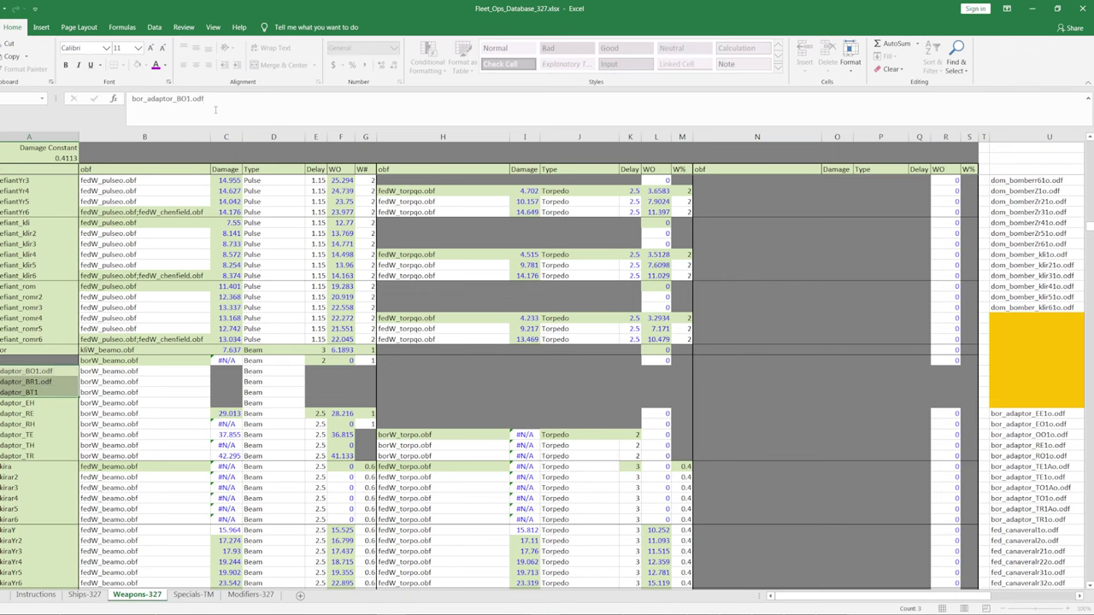
left_click(217, 104)
key("BackSpace")
key("BackSpace")
key("BackSpace")
key("BackSpace")
key("Return")
left_click(226, 102)
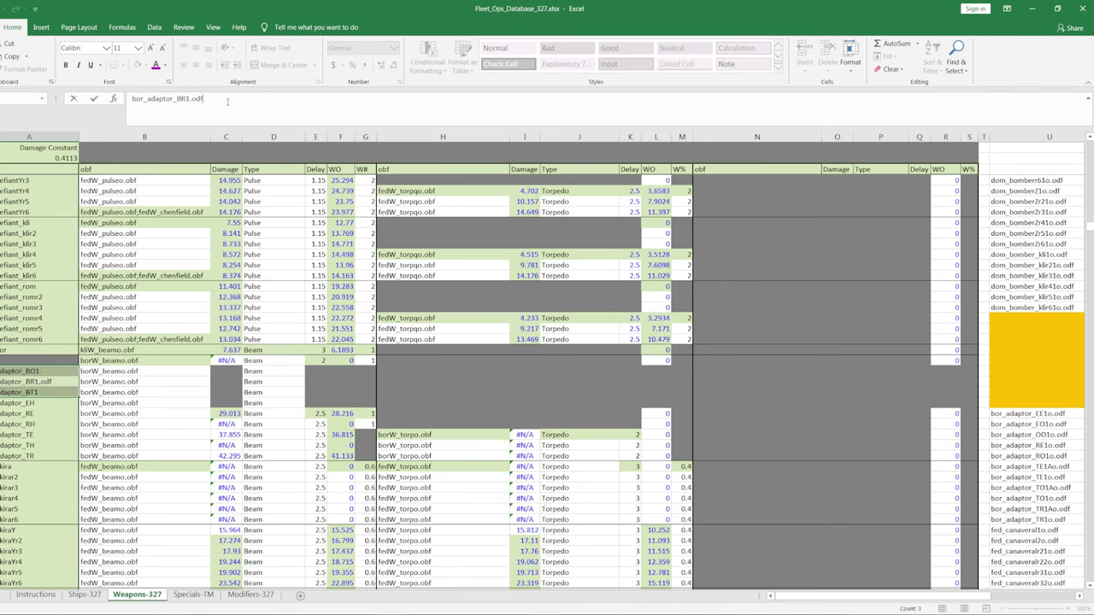
key("BackSpace")
key("Return")
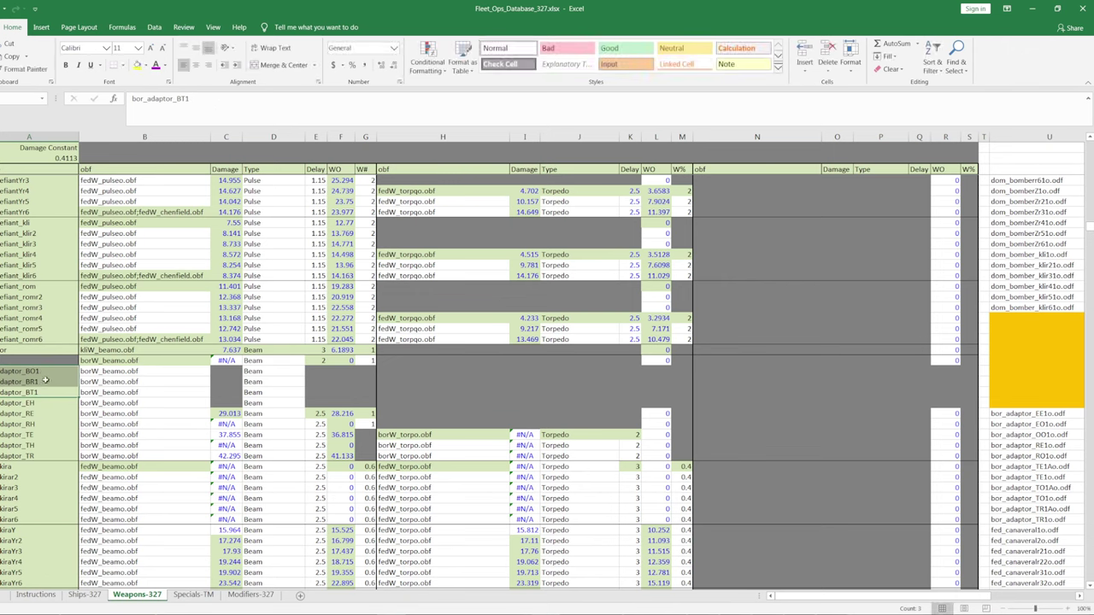
- Move the bor_adaptor_BO1, BR1 and BT1 names up one row by inserting the cut cells at the blank cell above
key("ctrl+x")
right_click(37, 362)
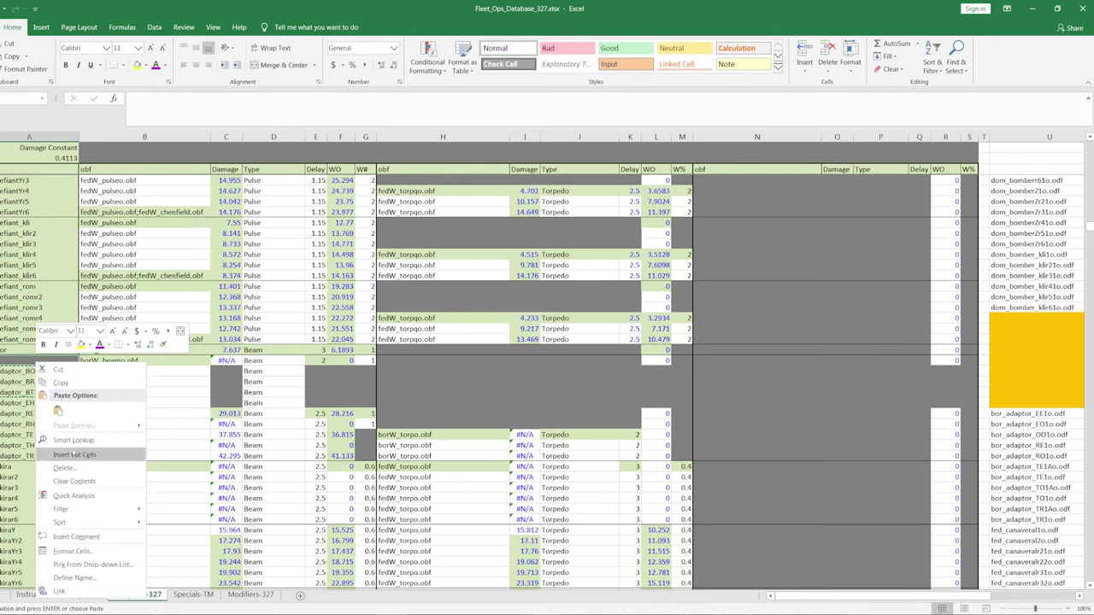
left_click(75, 455)
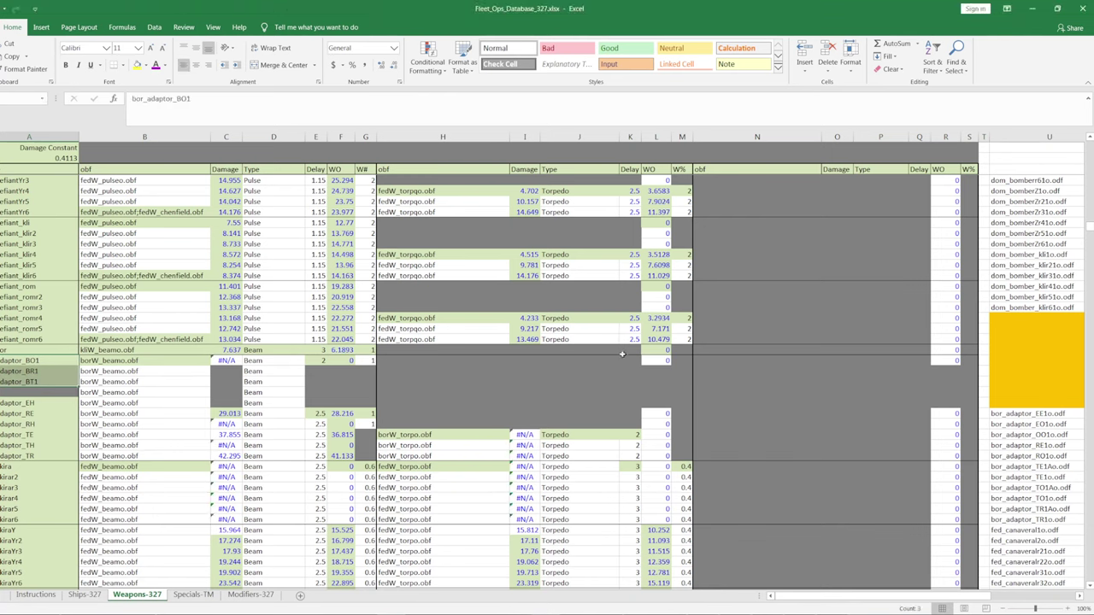
- Copy the bor_adaptor_EH name as a value into the blank cell above it and change it to bor_adaptor_EE
left_click(50, 416)
left_click(34, 403)
key("ctrl+c")
right_click(36, 393)
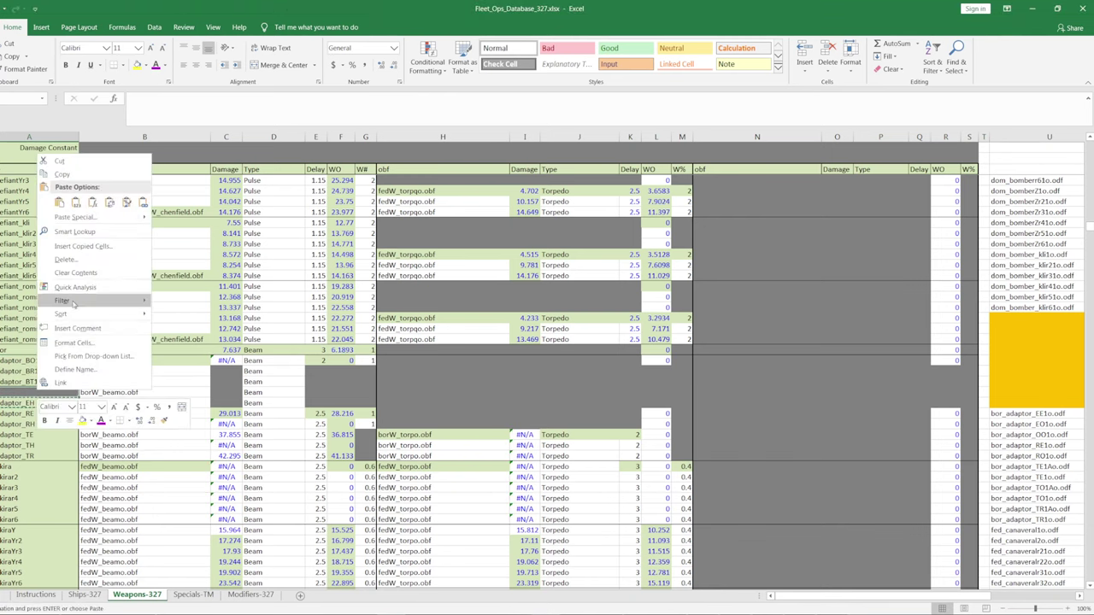
left_click(76, 202)
left_click(219, 100)
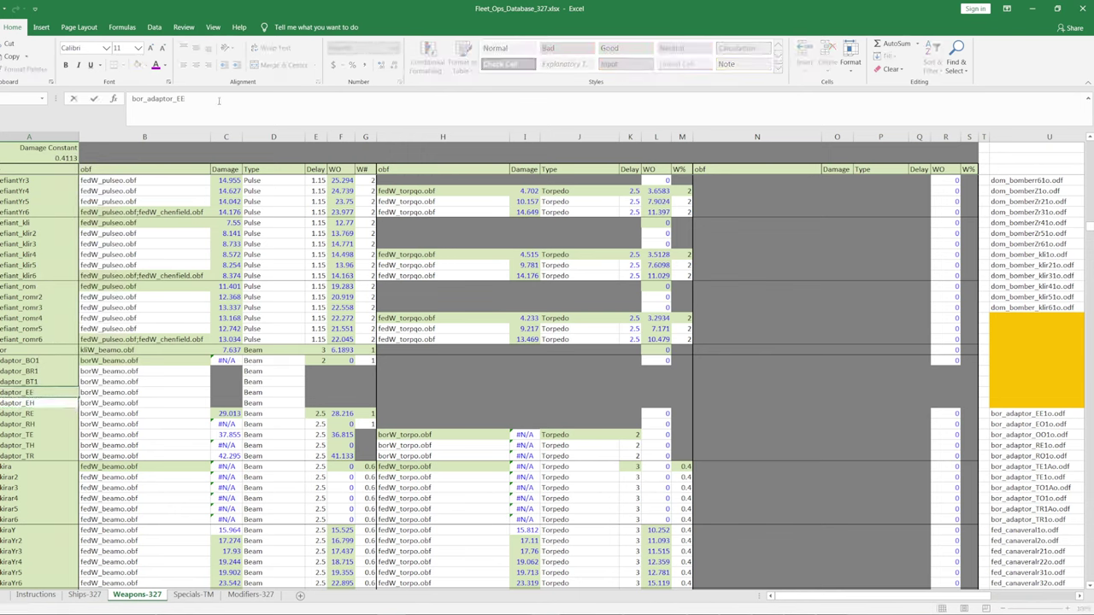
key("Return")
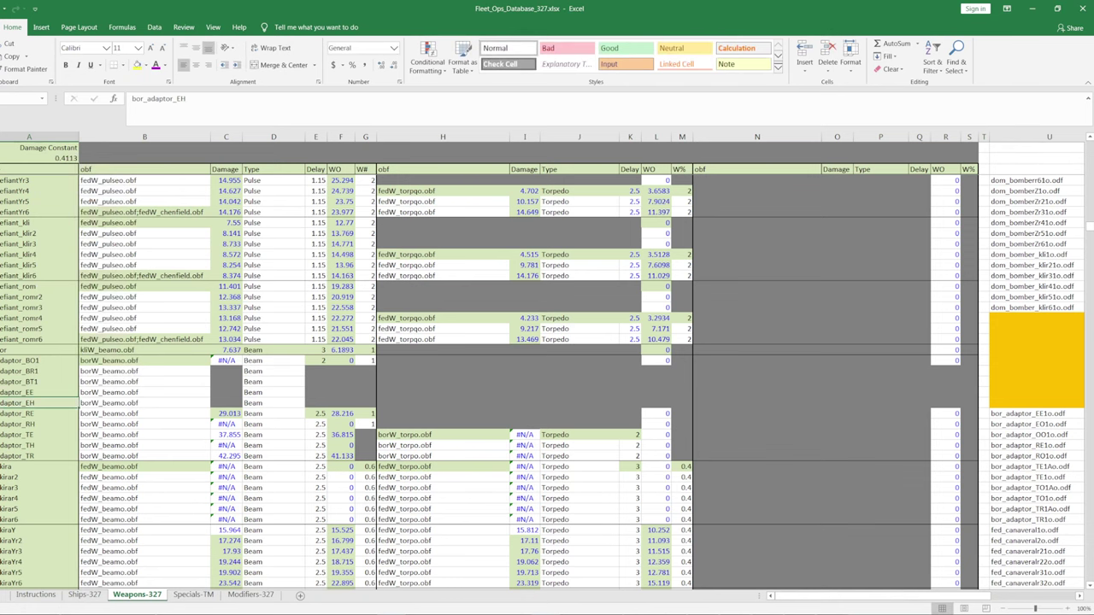
- In FPQ Edit, examine the damage values in borW_adaptor_EE1o.odf, close it, and return to the workbook
key("alt+Tab")
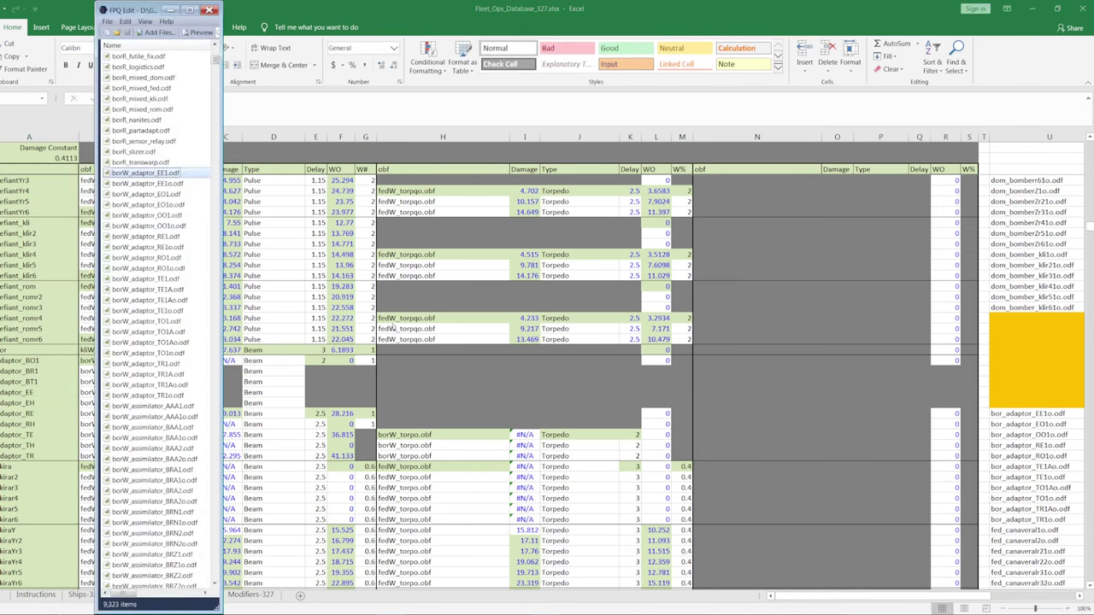
double_click(147, 183)
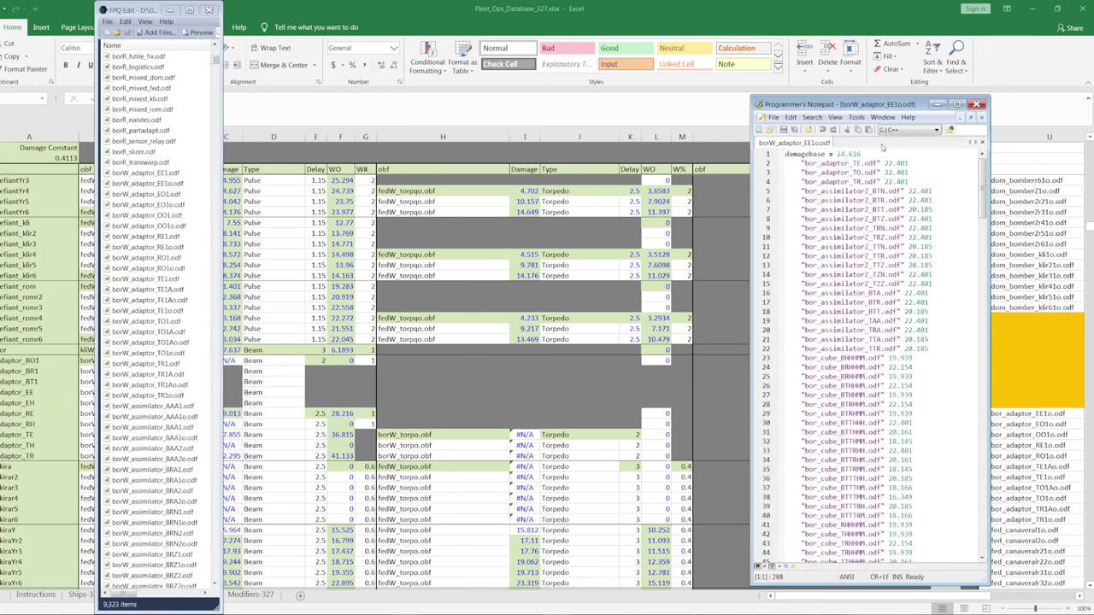
scroll(981, 181, "down", 20)
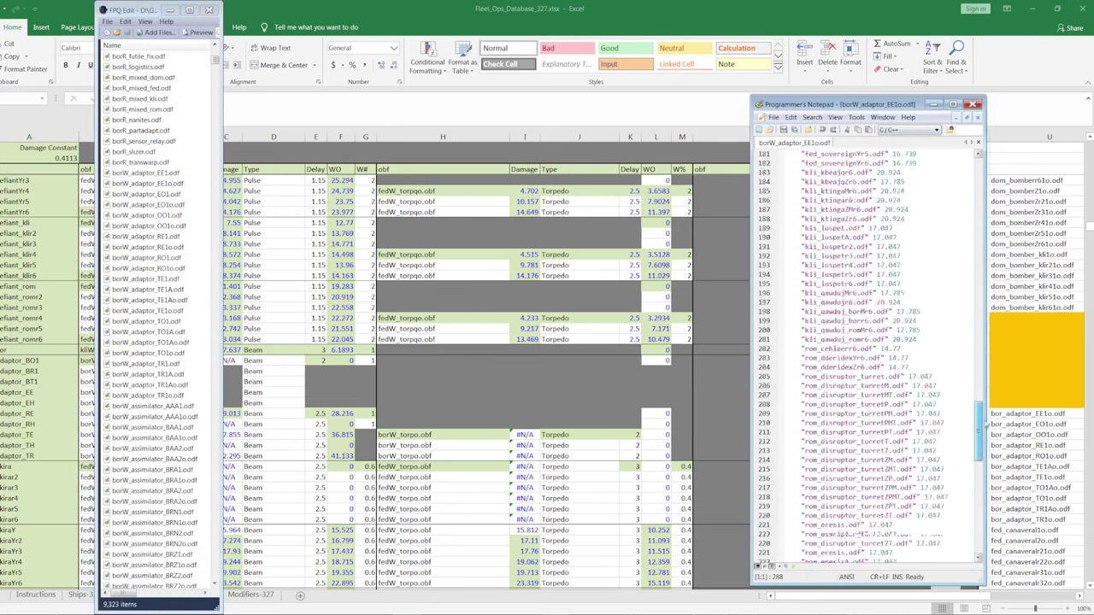
left_click(972, 104)
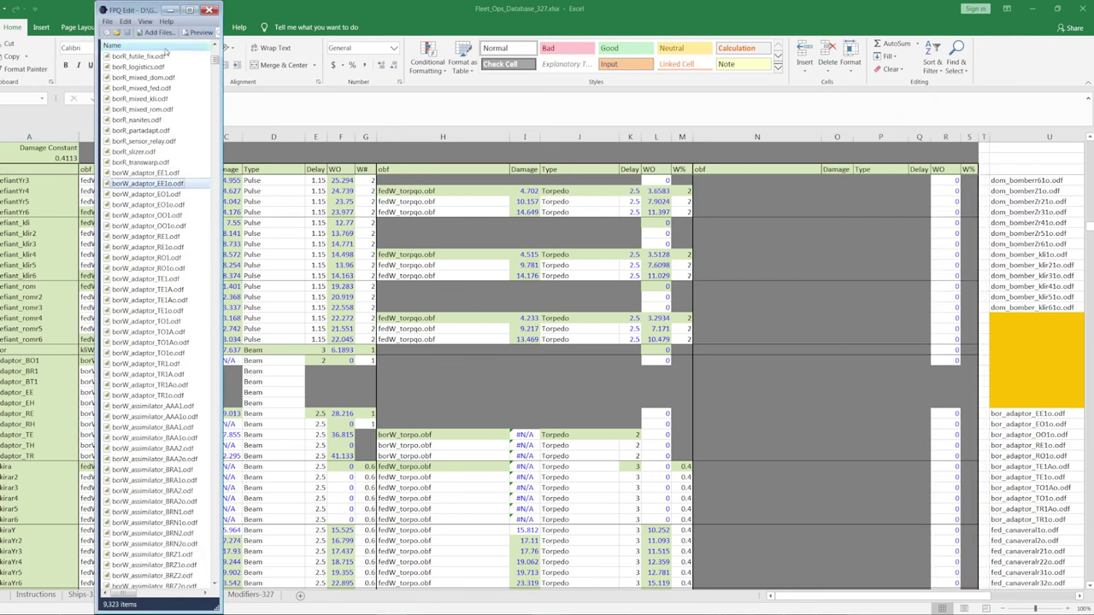
left_click(170, 9)
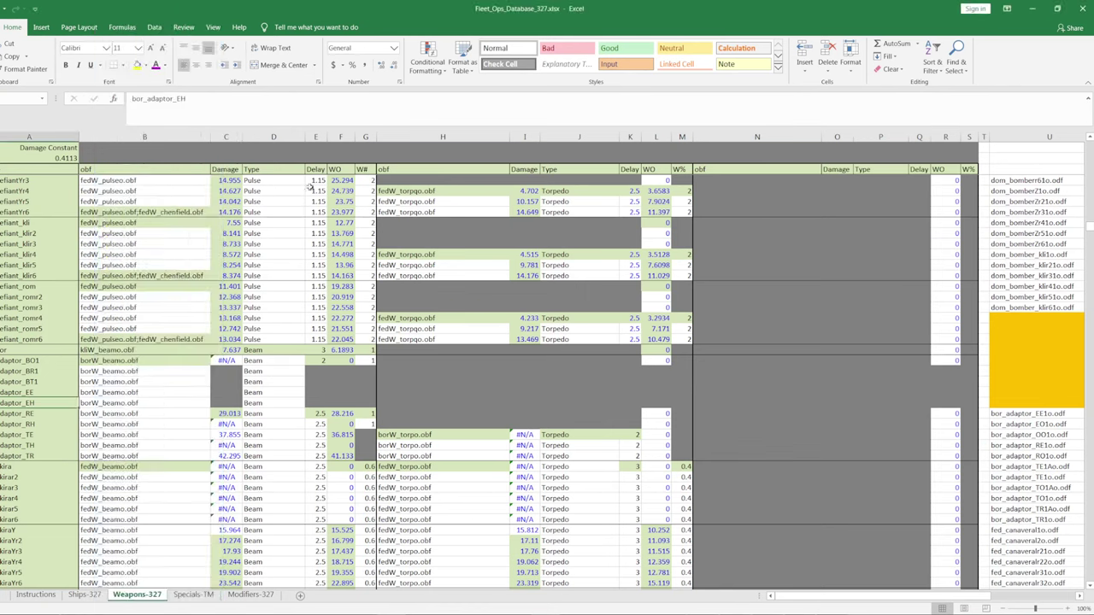
- Copy the delay of 2 from bor_adaptor_BO1 as a value to all bor_adaptor rows down to bor_adaptor_TR
left_click(316, 361)
key("ctrl+c")
left_click(317, 445, "shift")
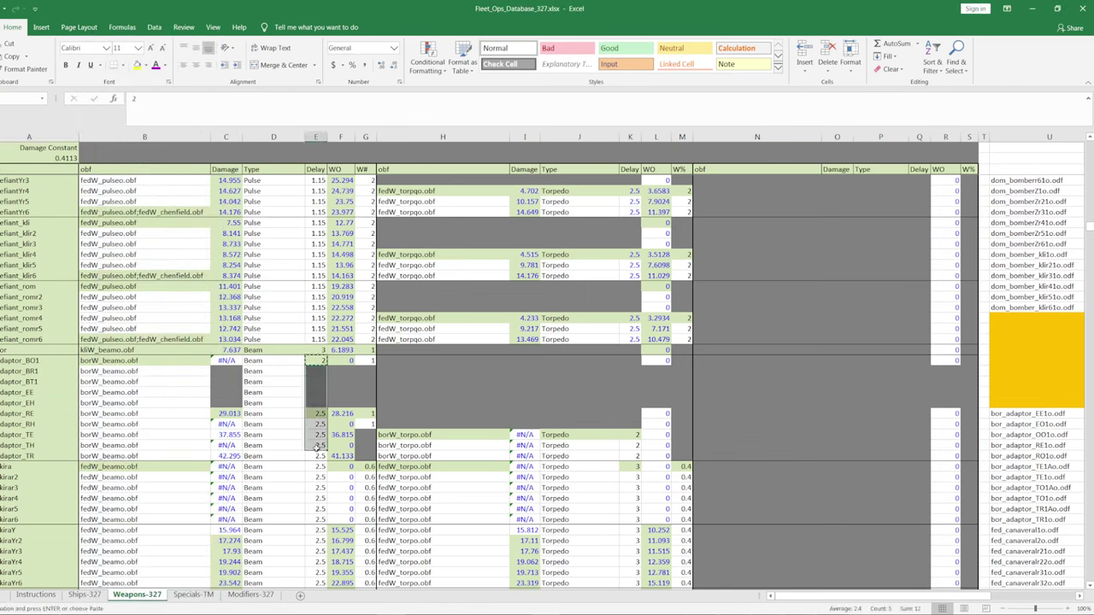
key("shift+Down")
right_click(313, 423)
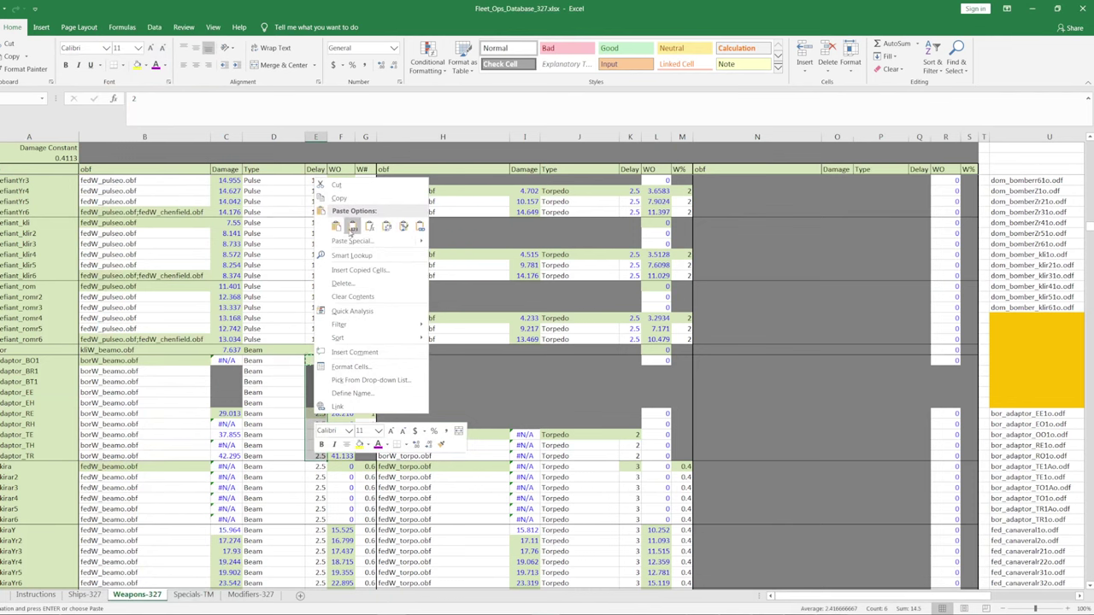
left_click(352, 226)
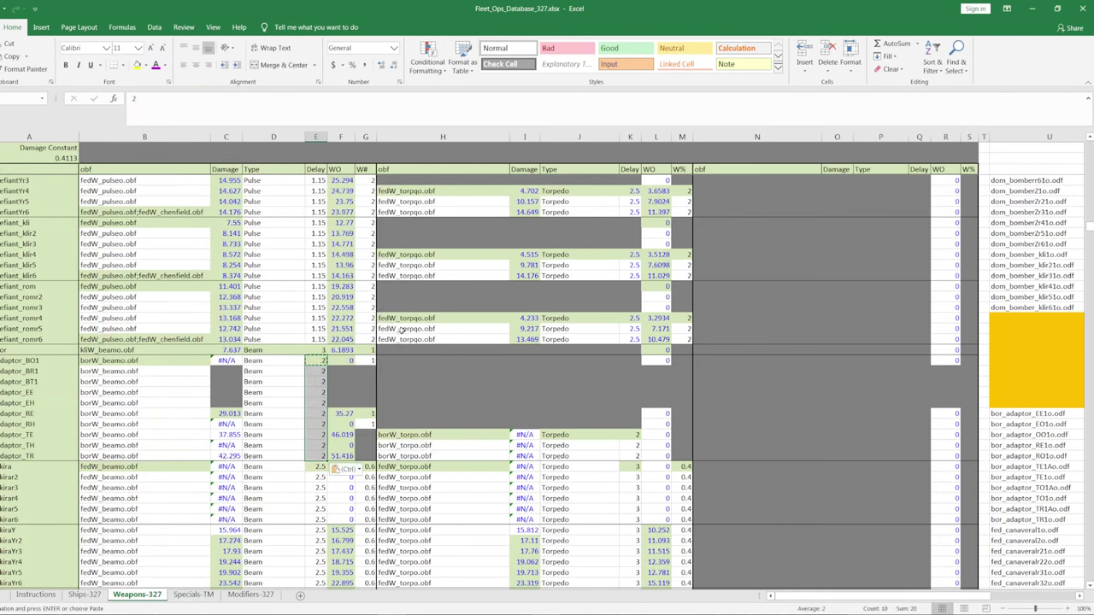
- Paste the copied type Torpedo as a value into the first weapon's Type cells for rows bor_adaptor_BO1 to bor_adaptor_TR
left_click(564, 318)
key("ctrl+c")
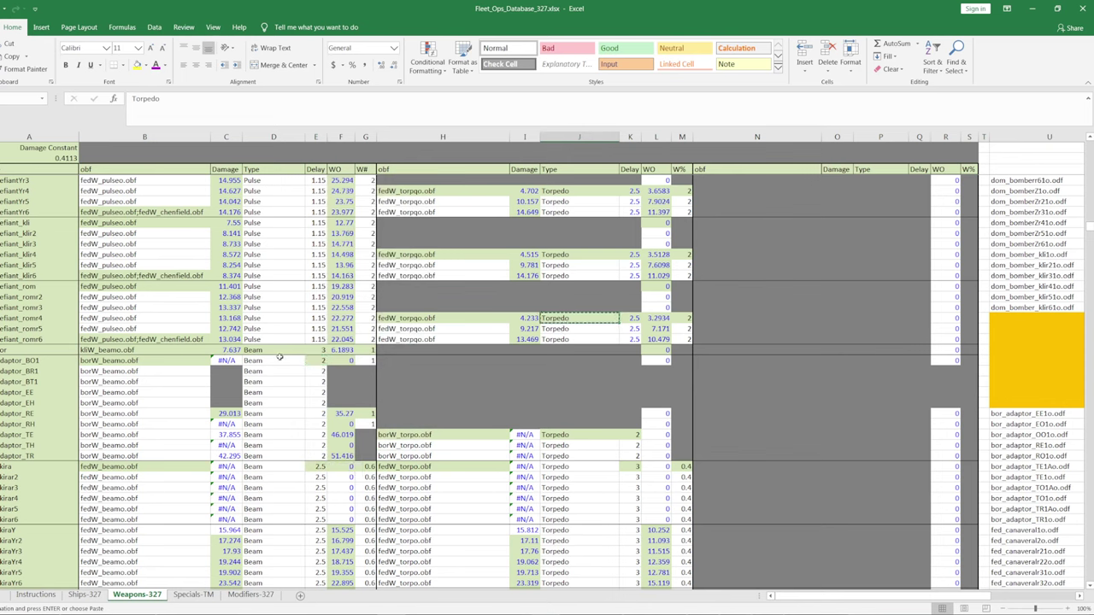
left_click_drag(274, 360, 265, 456)
right_click(265, 436)
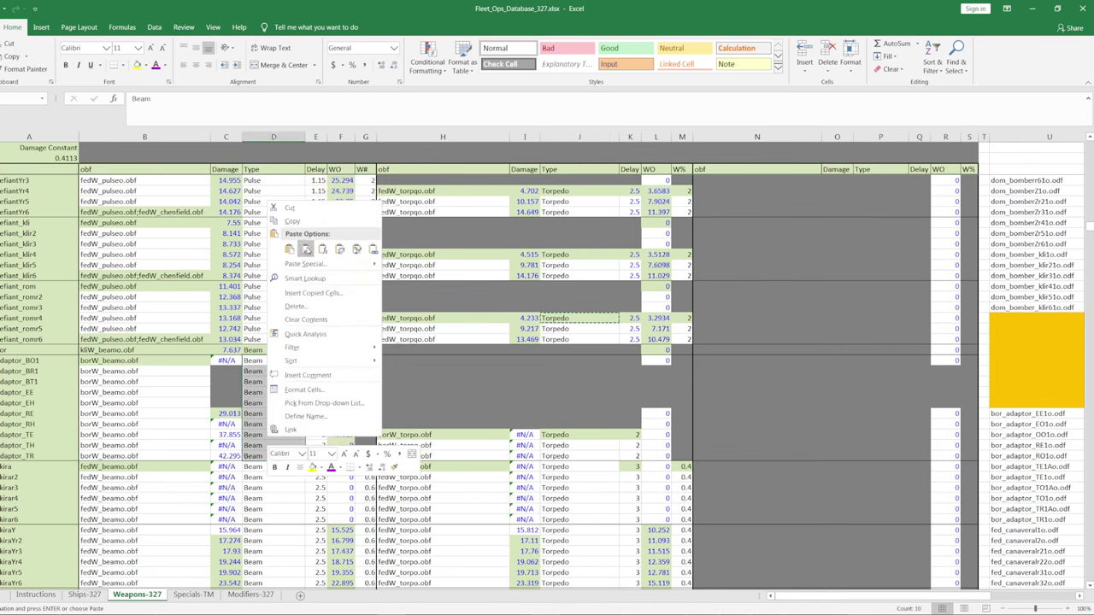
left_click(306, 249)
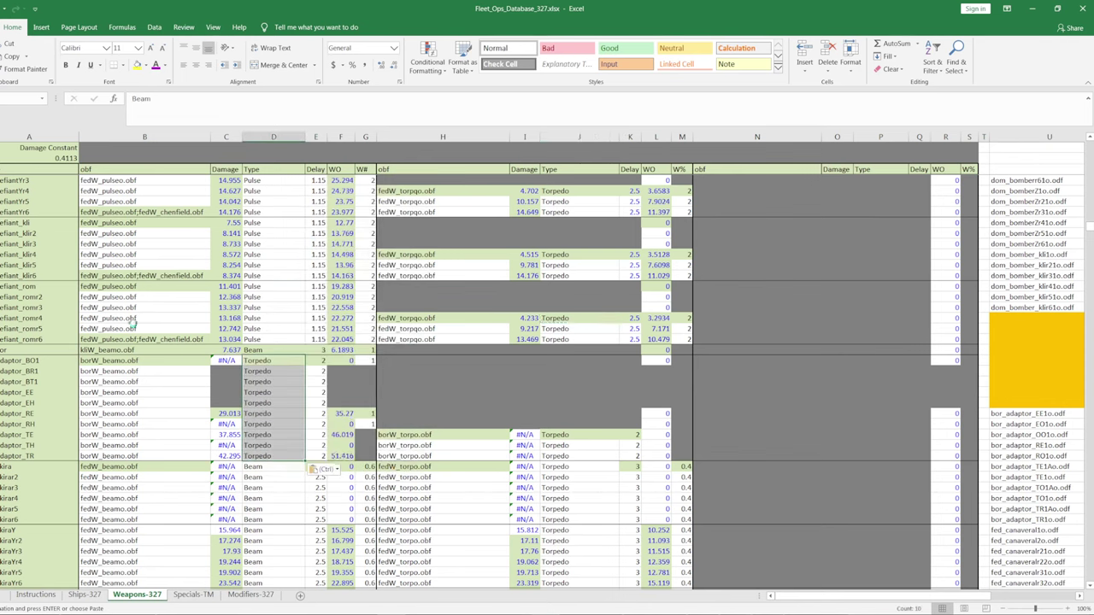
- Find a borW_torpo.obf entry and paste it as a value into the first obf cells of rows bor_adaptor_BO1 to bor_adaptor_TR
left_click(127, 424)
scroll(125, 421, "down", 5)
scroll(126, 420, "down", 12)
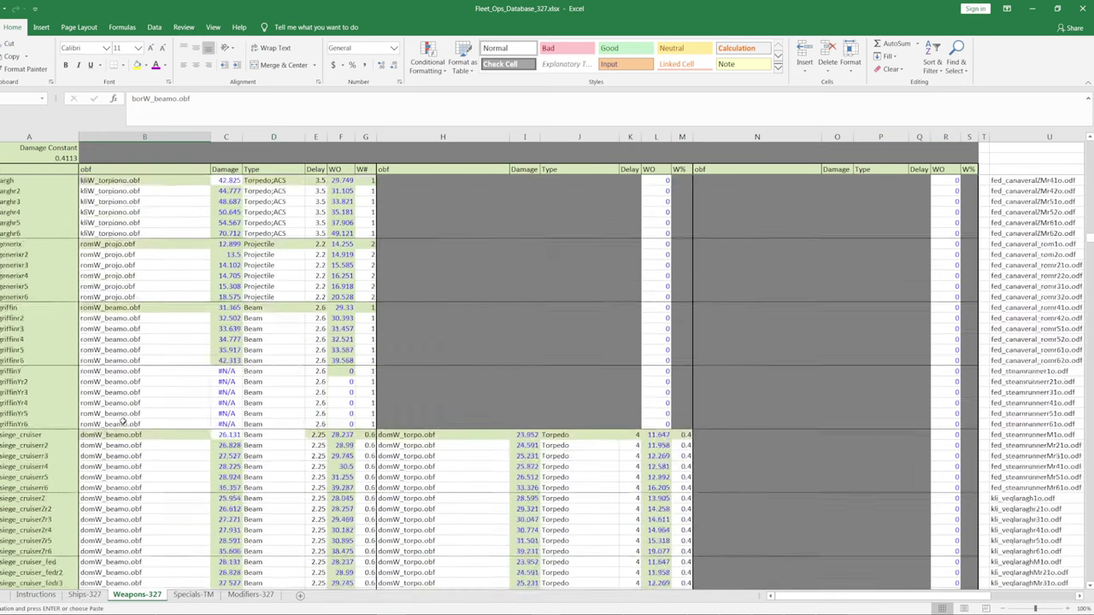
scroll(124, 416, "down", 12)
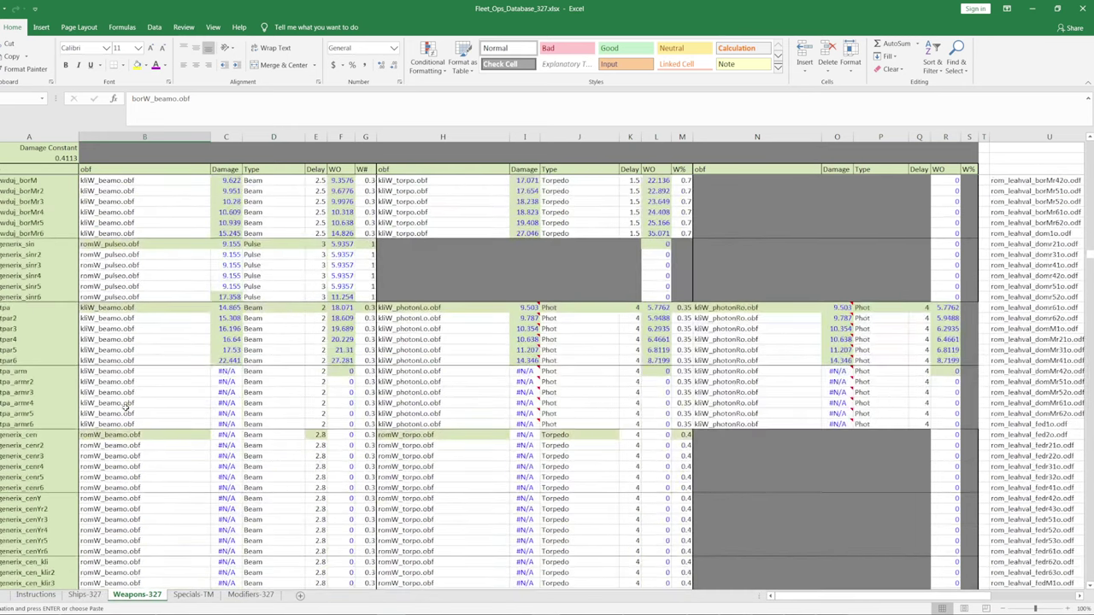
scroll(124, 413, "down", 12)
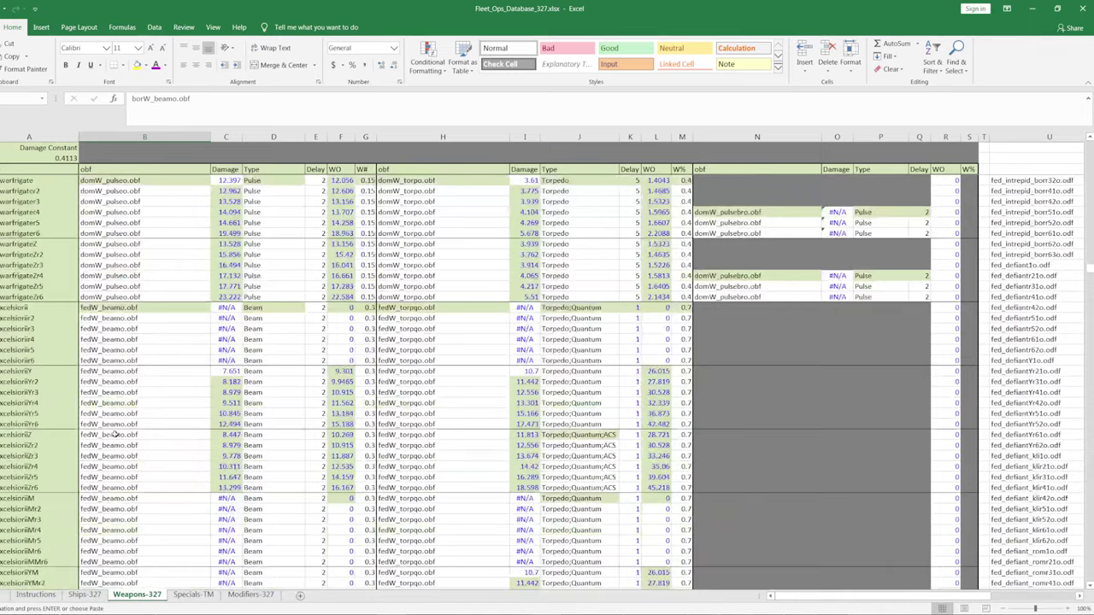
scroll(114, 428, "down", 12)
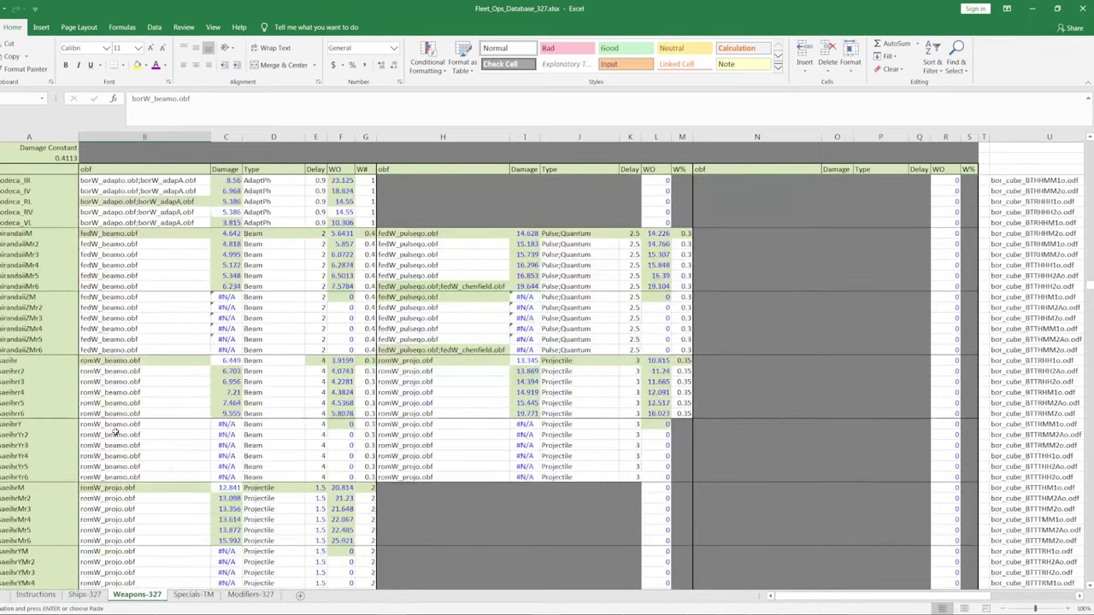
scroll(124, 423, "down", 12)
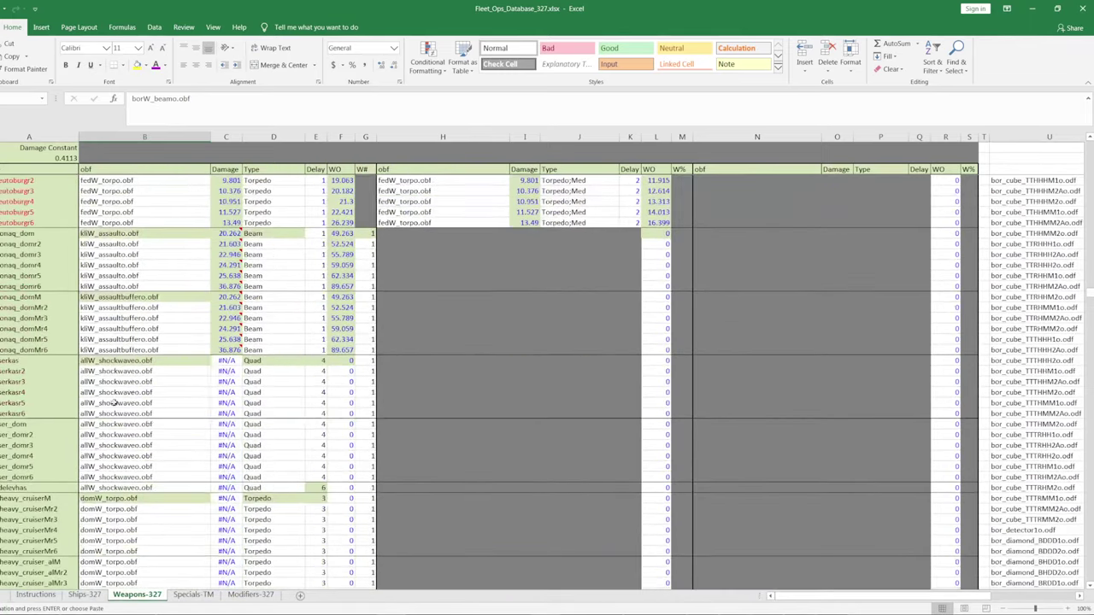
scroll(145, 422, "down", 12)
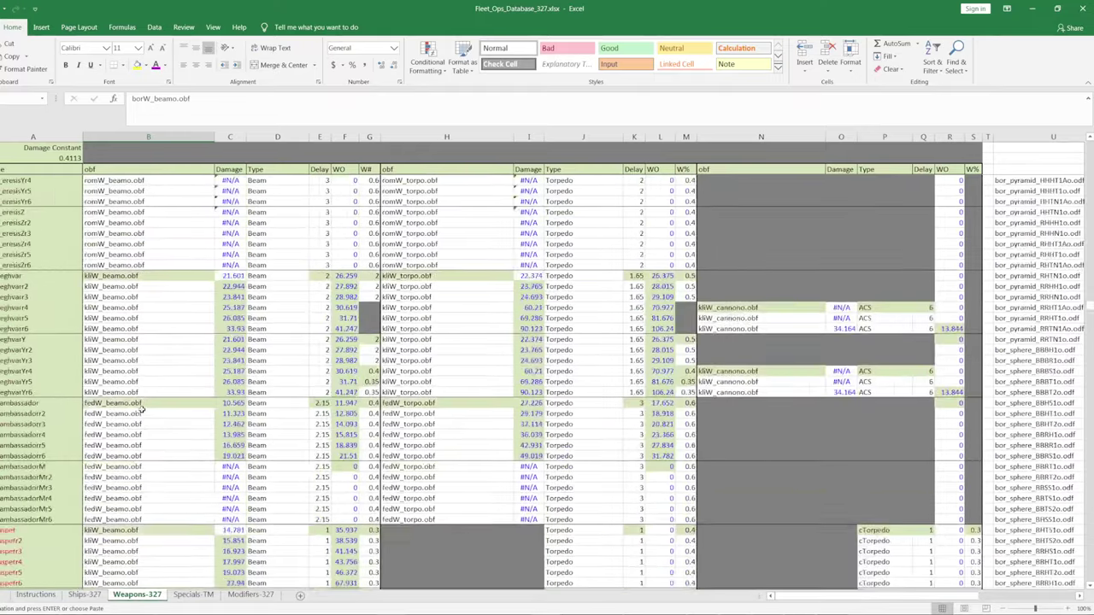
scroll(137, 392, "down", 10)
scroll(130, 371, "up", 10)
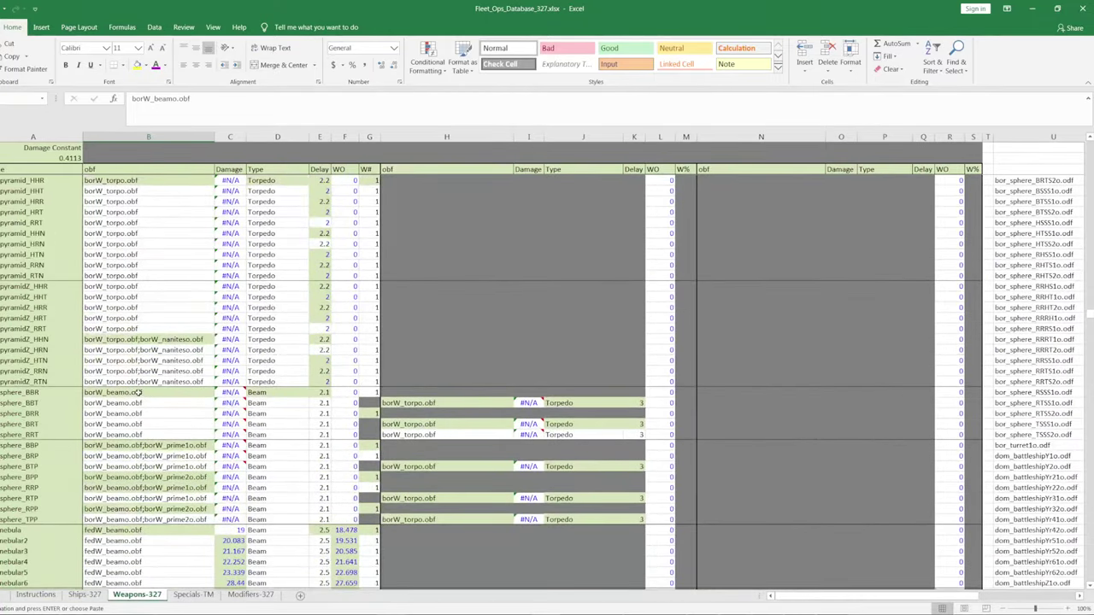
left_click(416, 403)
scroll(253, 391, "up", 10)
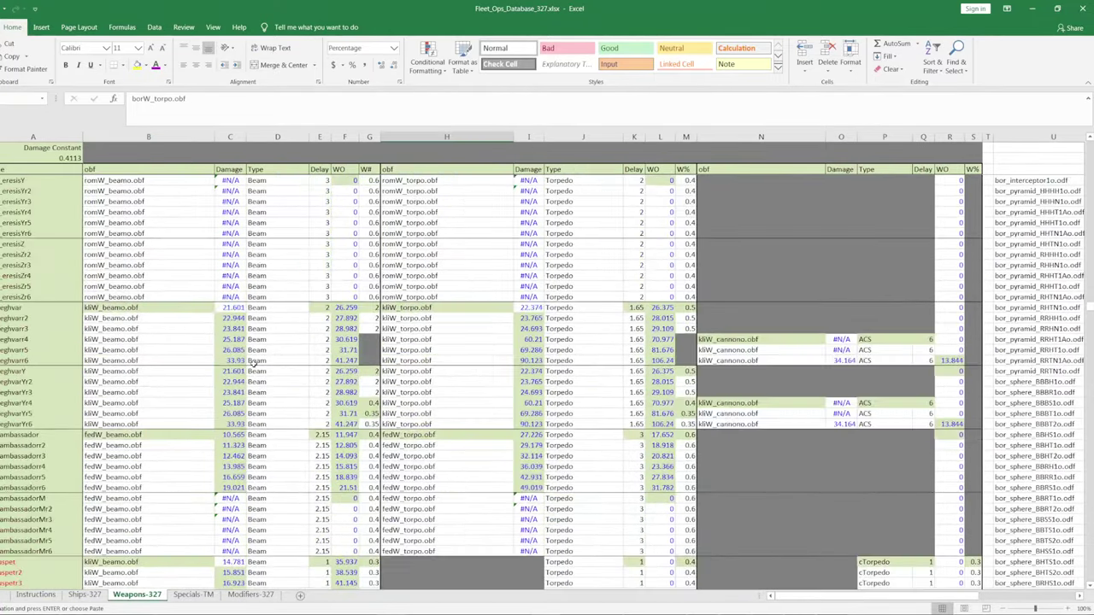
scroll(253, 363, "up", 10)
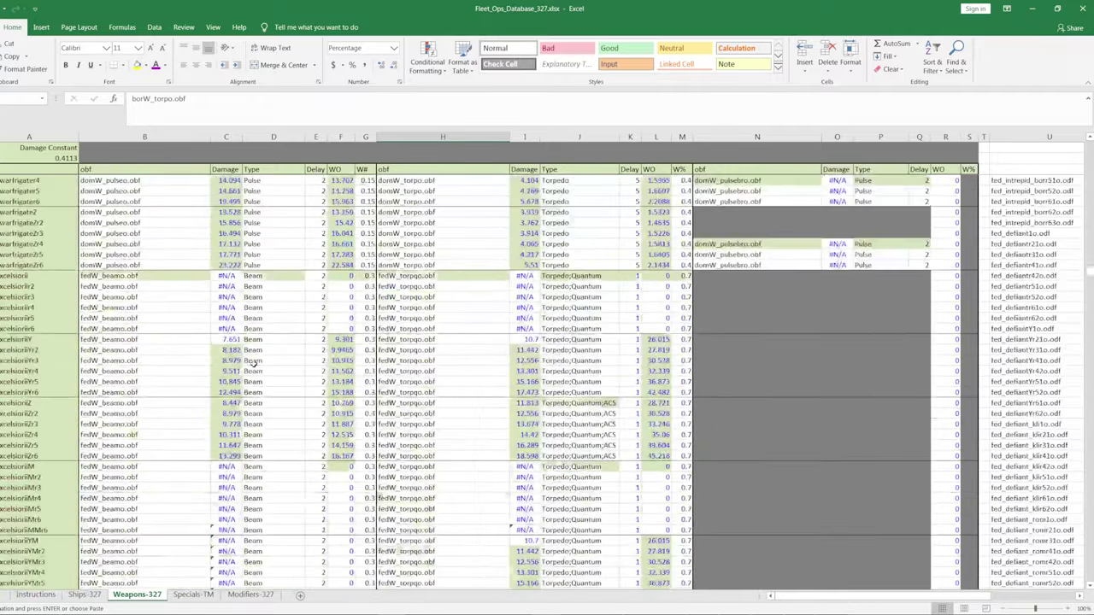
scroll(253, 362, "up", 10)
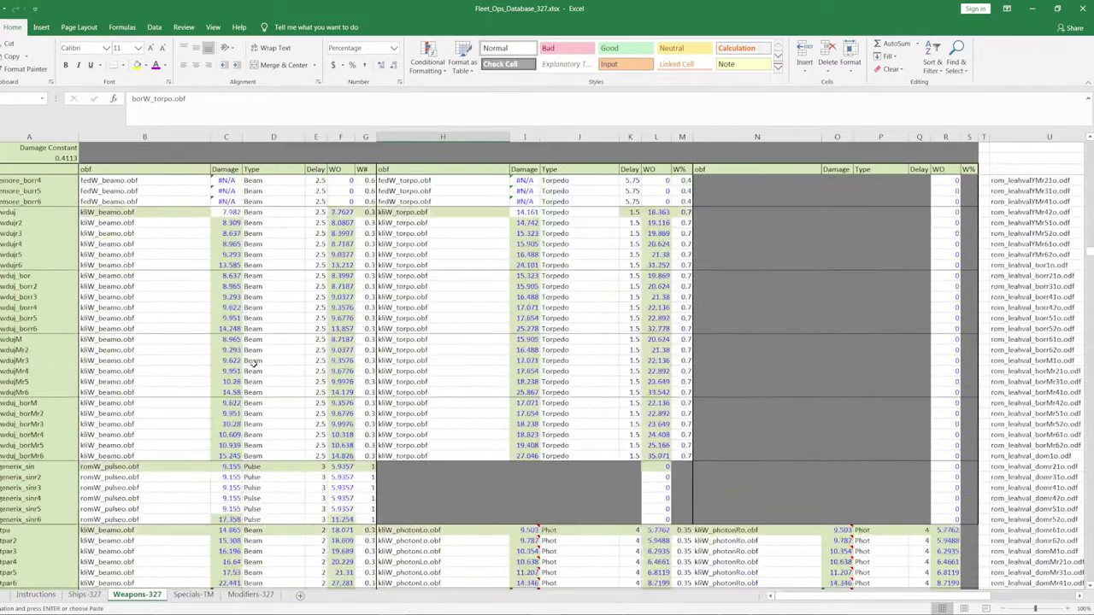
scroll(232, 365, "up", 10)
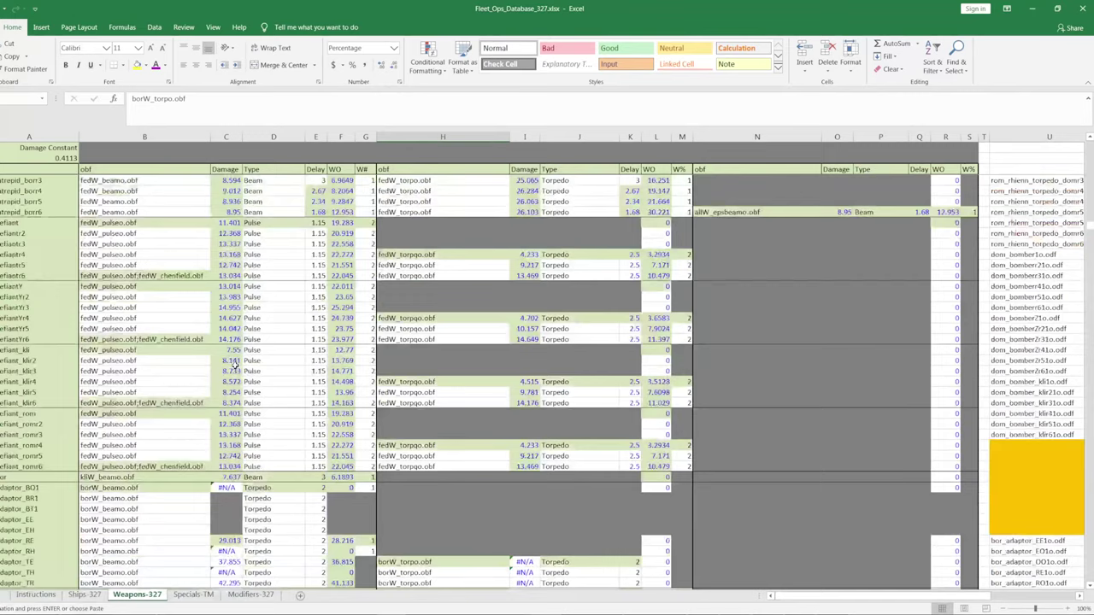
scroll(224, 382, "down", 5)
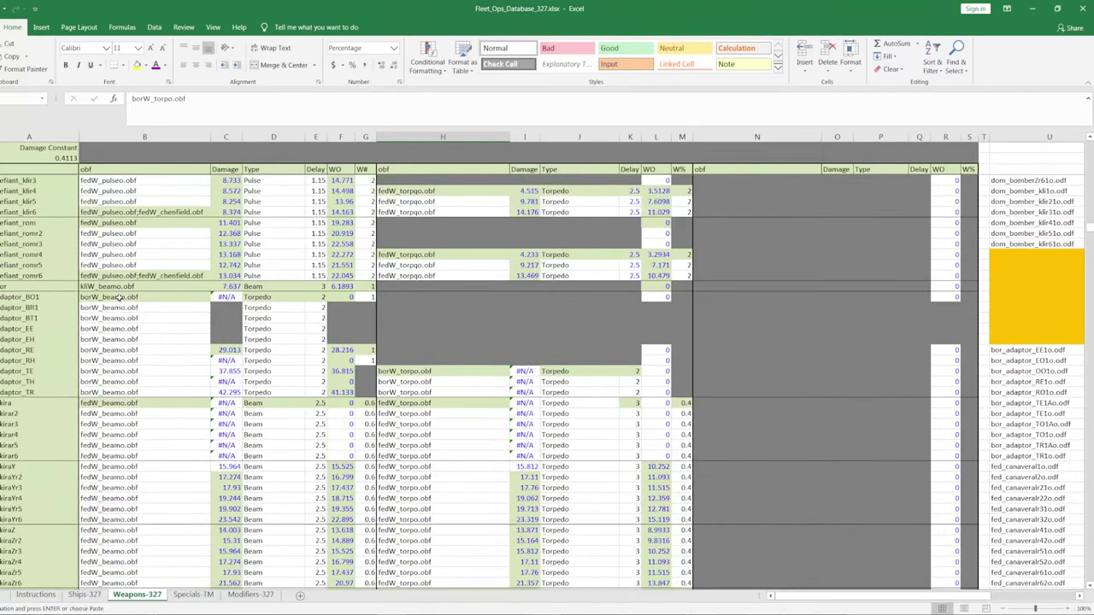
left_click_drag(119, 297, 119, 391)
right_click(119, 368)
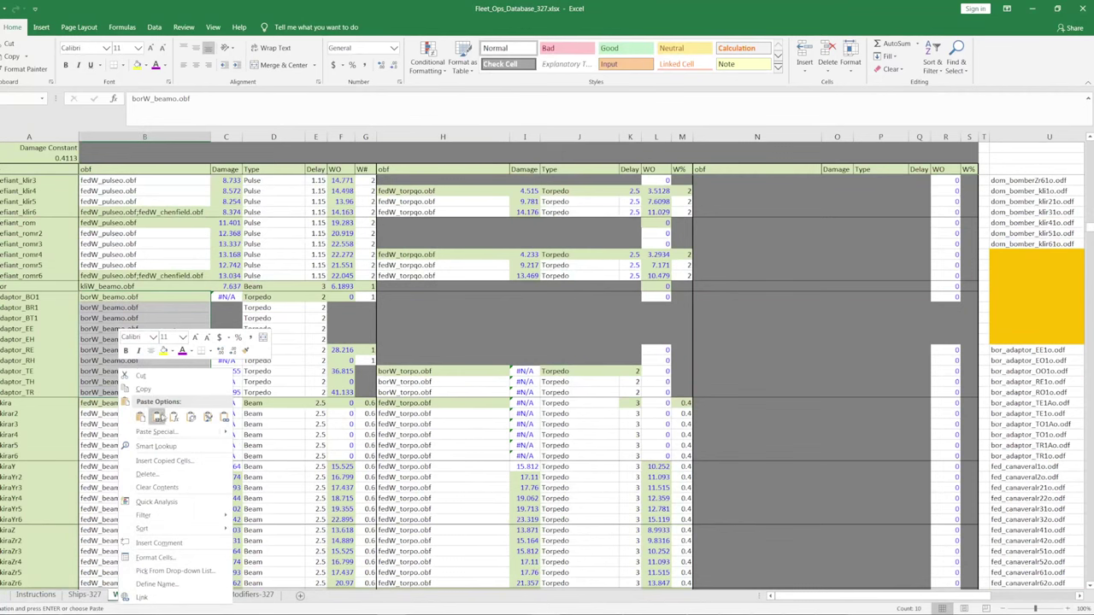
left_click(158, 417)
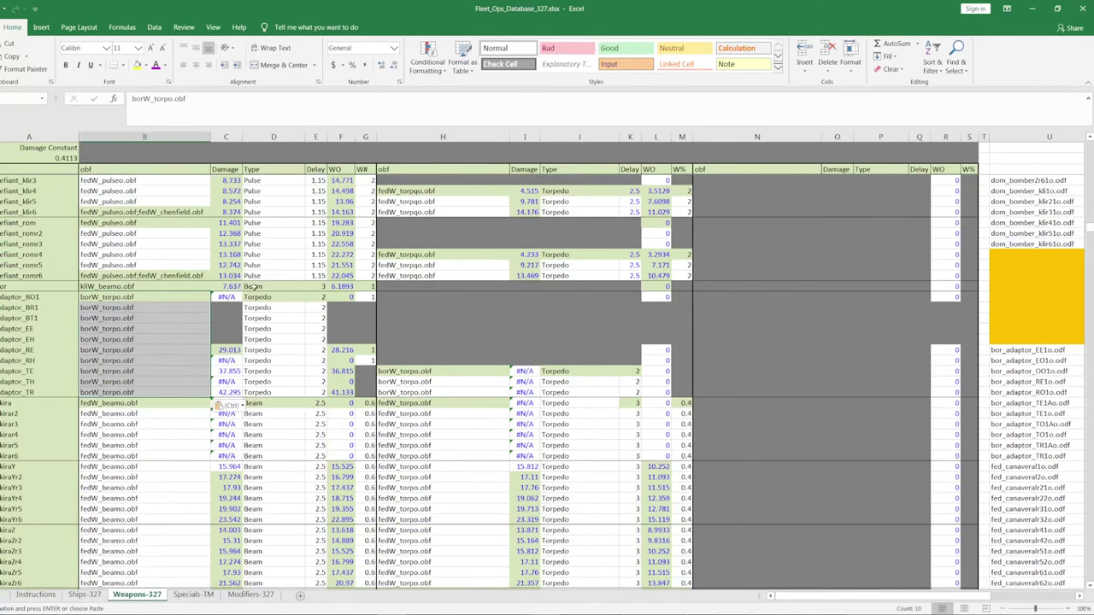
- Paste the bor_adaptor_RE damage lookup formula, without formatting, into the blank Damage cells from bor_adaptor_BR1 to bor_adaptor_EH
left_click(229, 315)
left_click(227, 298)
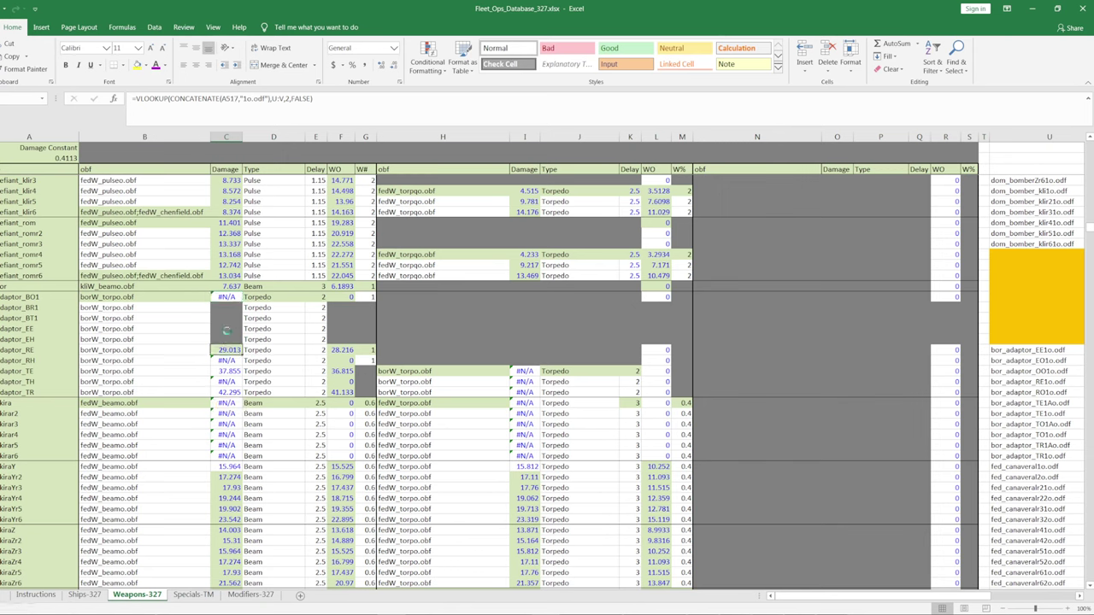
left_click_drag(229, 339, 229, 310)
right_click(228, 306)
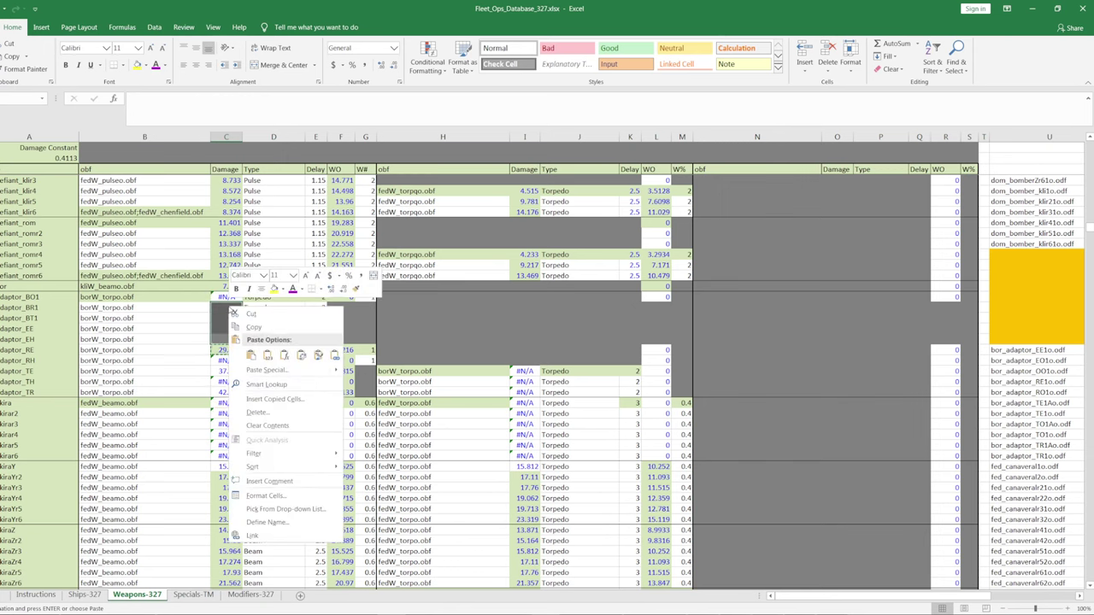
left_click(285, 355)
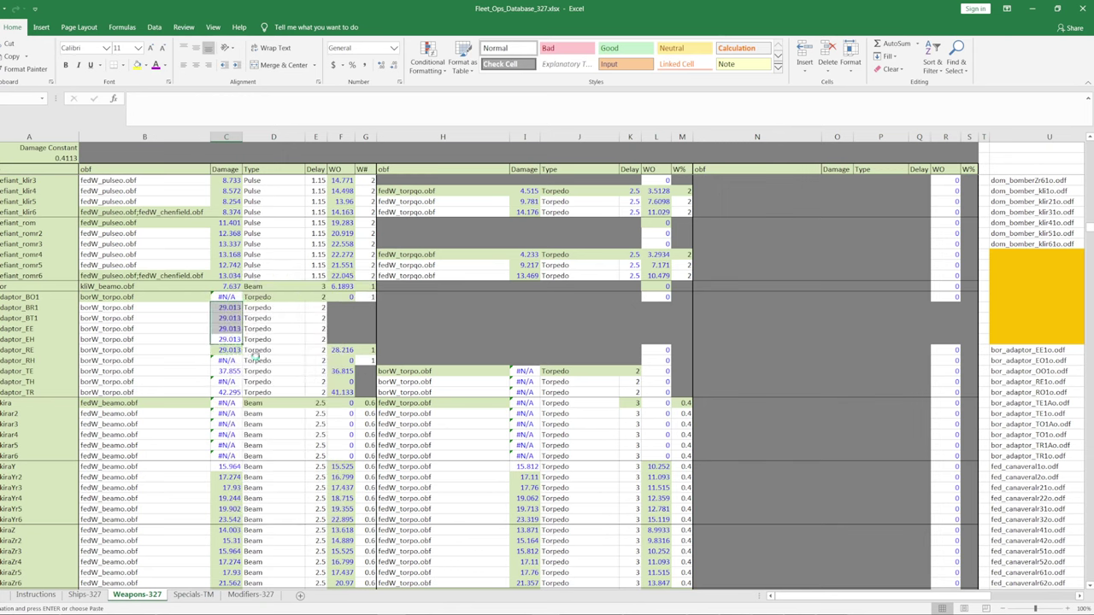
- Try pasting the whole bor_adaptor_RE row, name included, as formulas over rows bor_adaptor_BO1 to bor_adaptor_EH, and undo the paste
left_click(182, 330)
left_click_drag(17, 350, 967, 348)
key("ctrl+c")
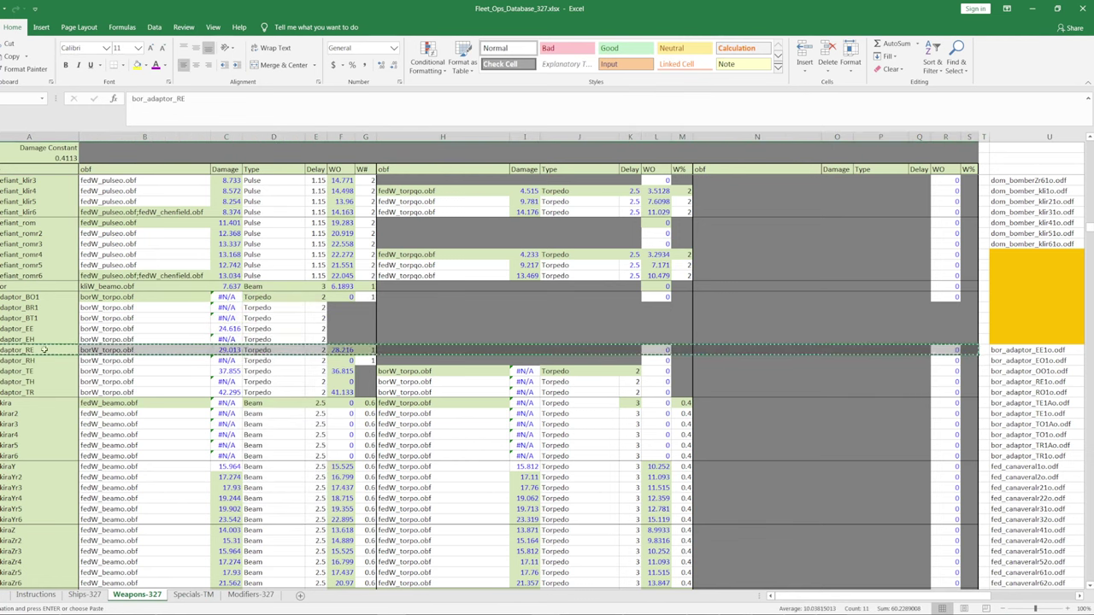
left_click_drag(17, 339, 32, 297)
right_click(32, 297)
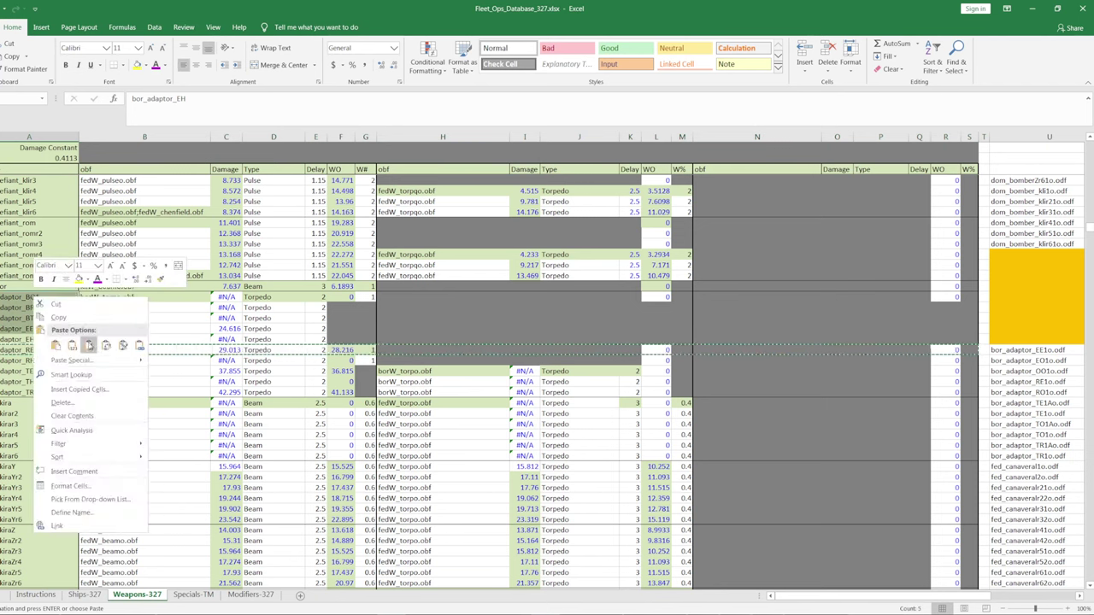
left_click(86, 343)
left_click(481, 284)
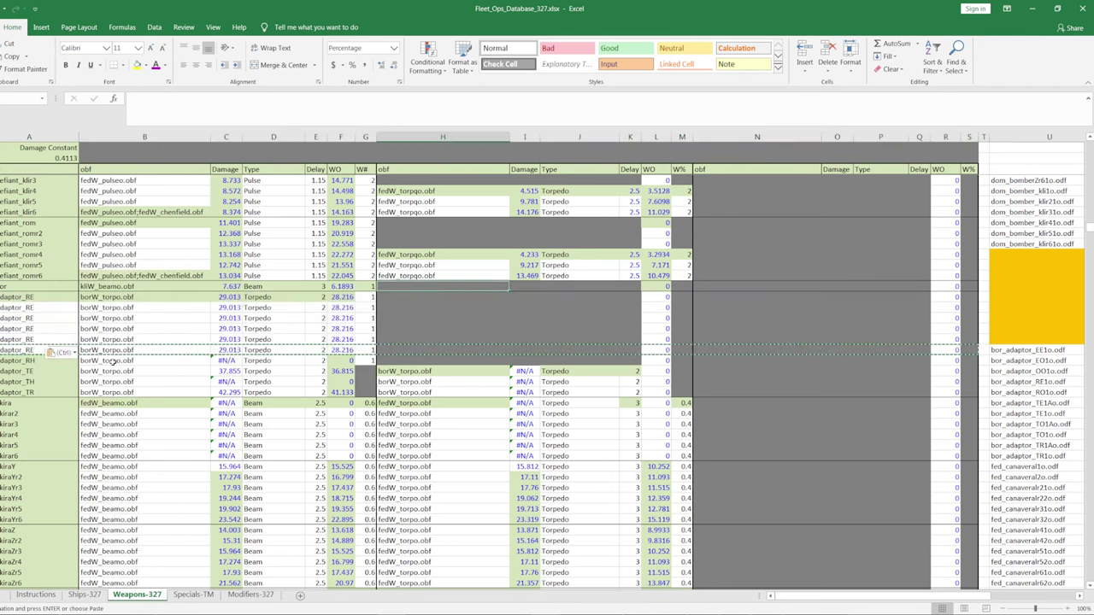
key("Escape")
key("ctrl+z")
- Copy the bor_adaptor_RE row without its name and paste its formulas over rows bor_adaptor_BO1 to bor_adaptor_EH
left_click_drag(103, 350, 970, 352)
left_click_drag(109, 350, 111, 298)
right_click(118, 300)
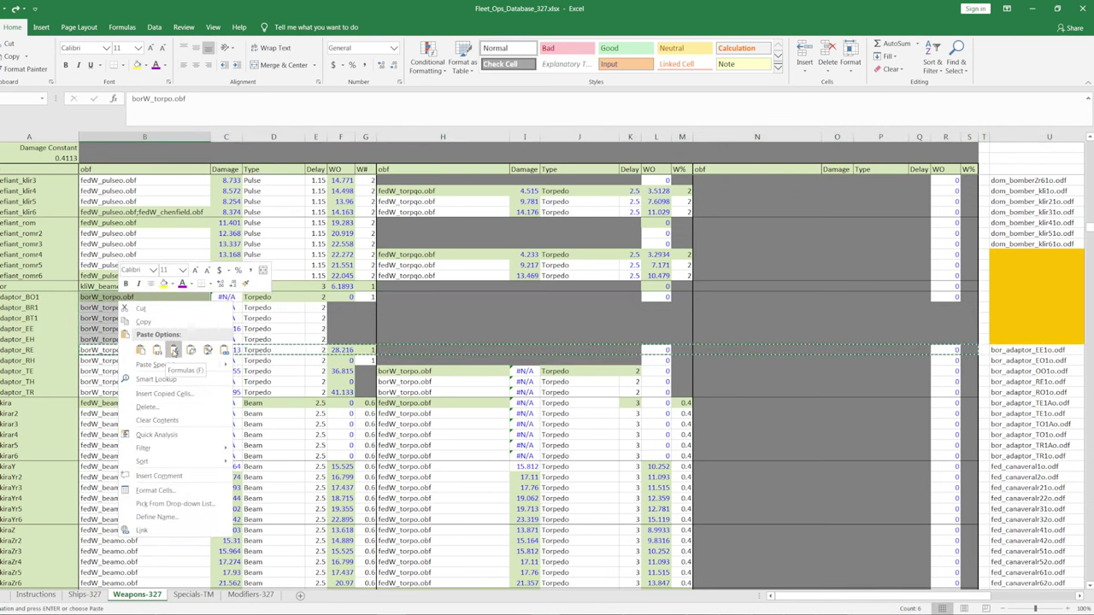
left_click(173, 350)
left_click(442, 318)
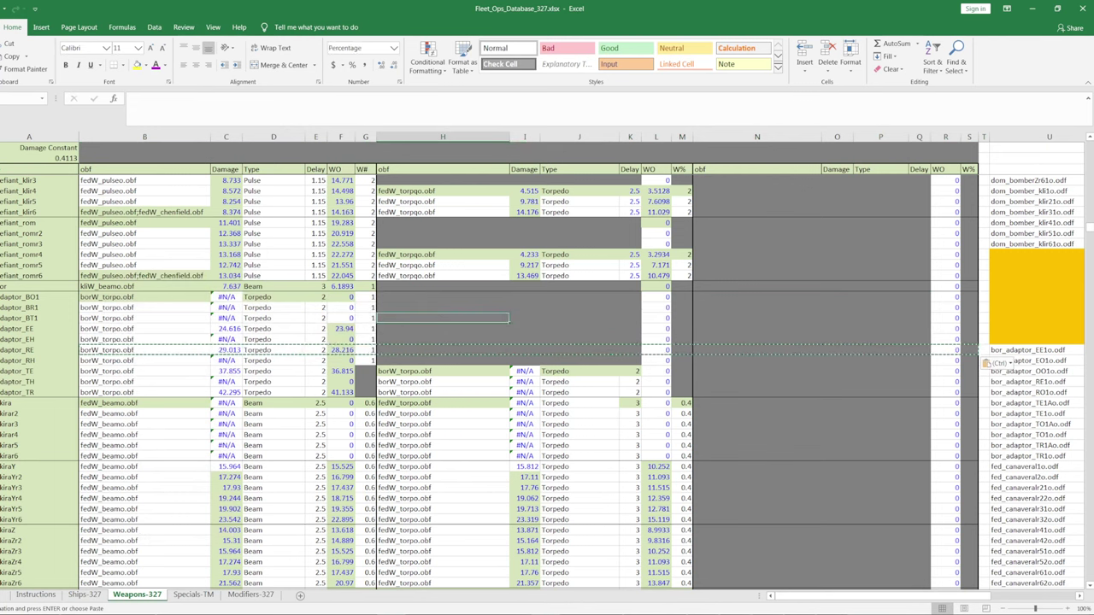
- Insert a copy of the bor_adaptor_BT1 row above the bor_adaptor_EE row
left_click_drag(25, 318, 968, 317)
key("ctrl+c")
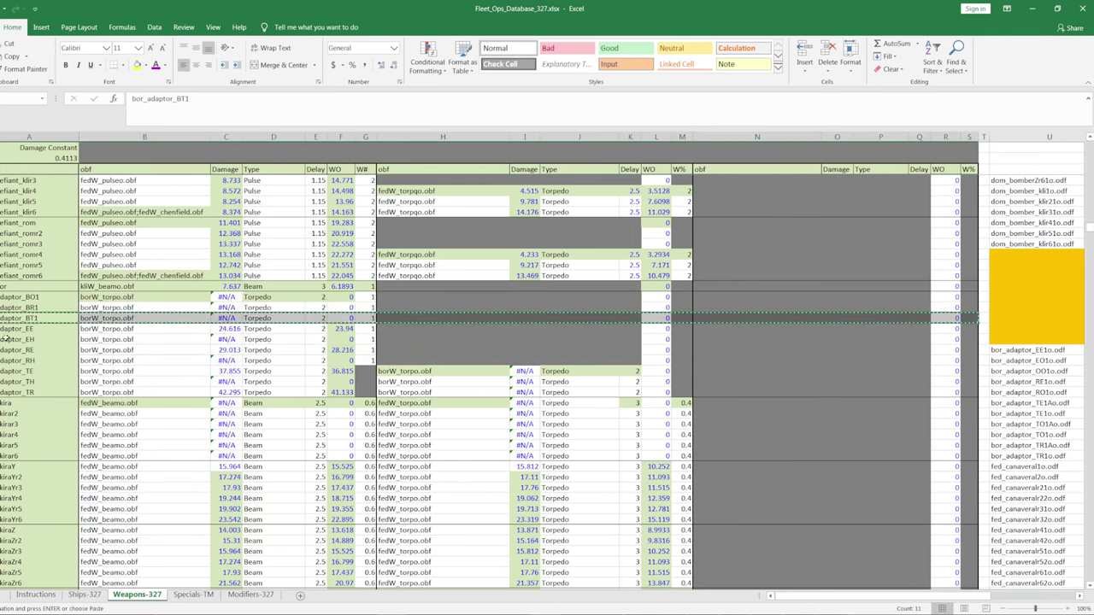
right_click(11, 329)
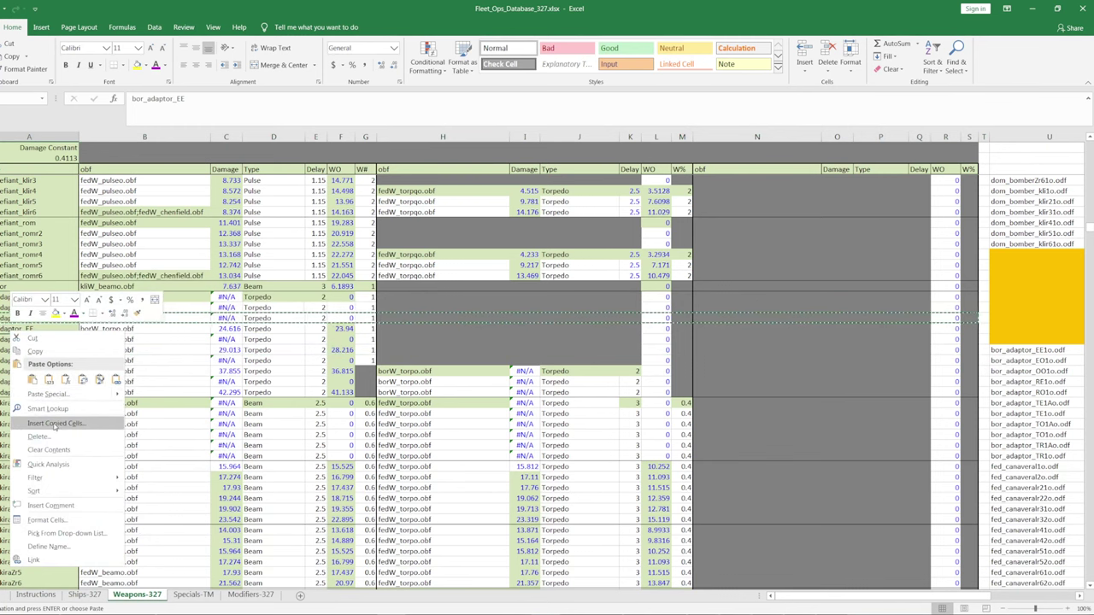
- Cancel inserting the copied row at bor_adaptor_EE and inspect the second weapon's damage formula for bor_adaptor_BO1
key("Escape")
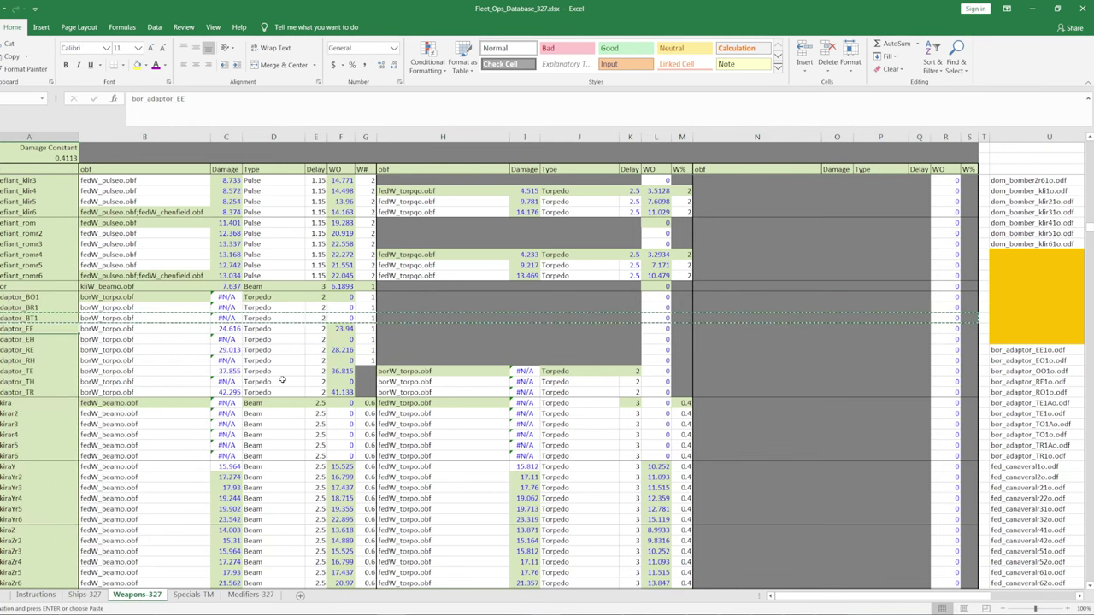
key("Escape")
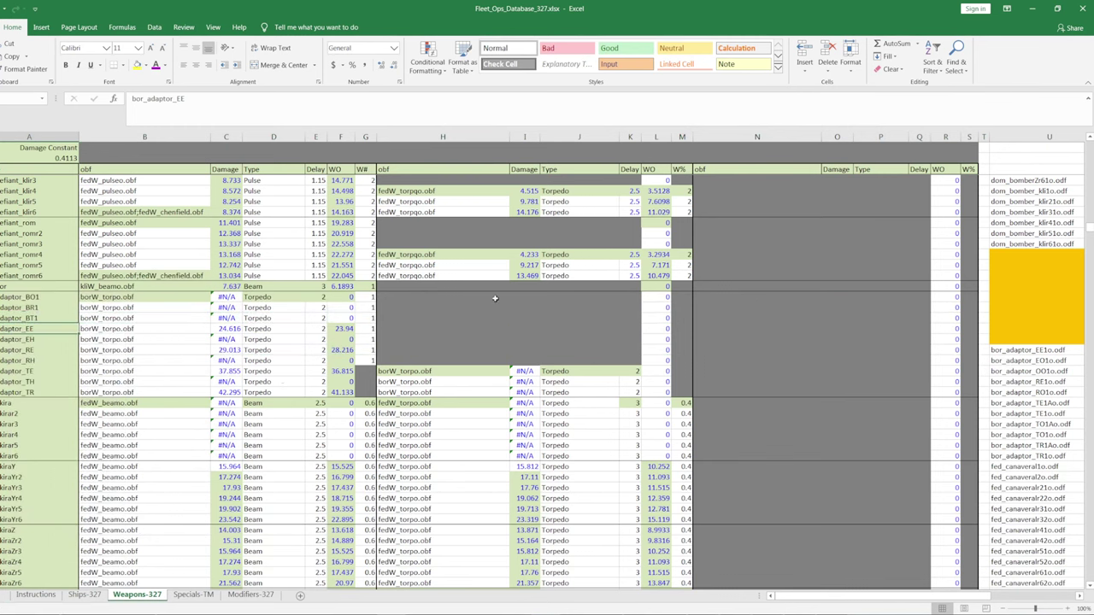
left_click(530, 297)
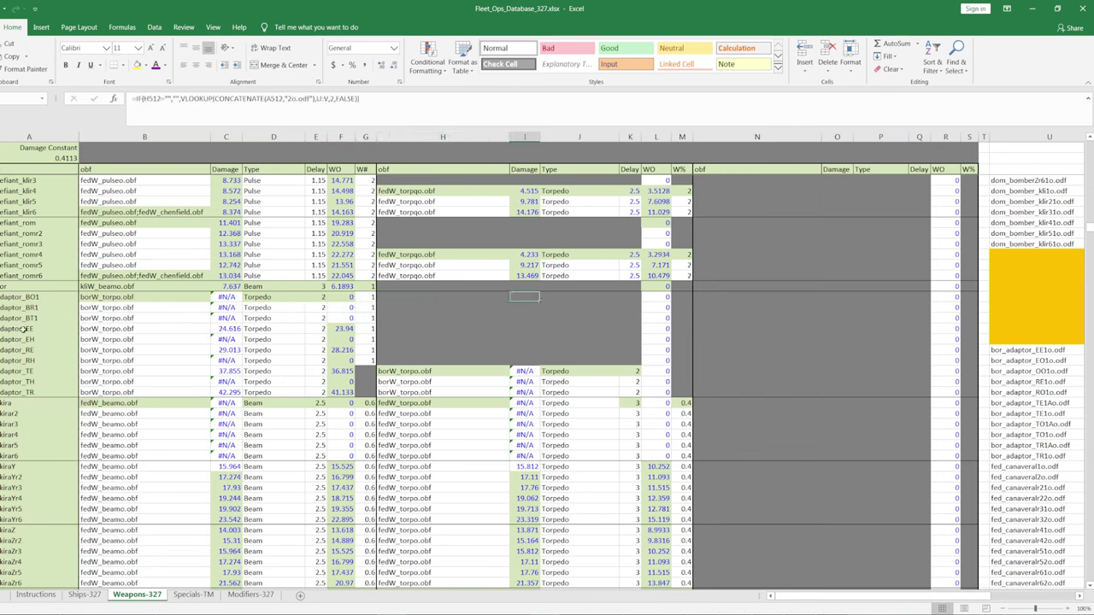
left_click(38, 297)
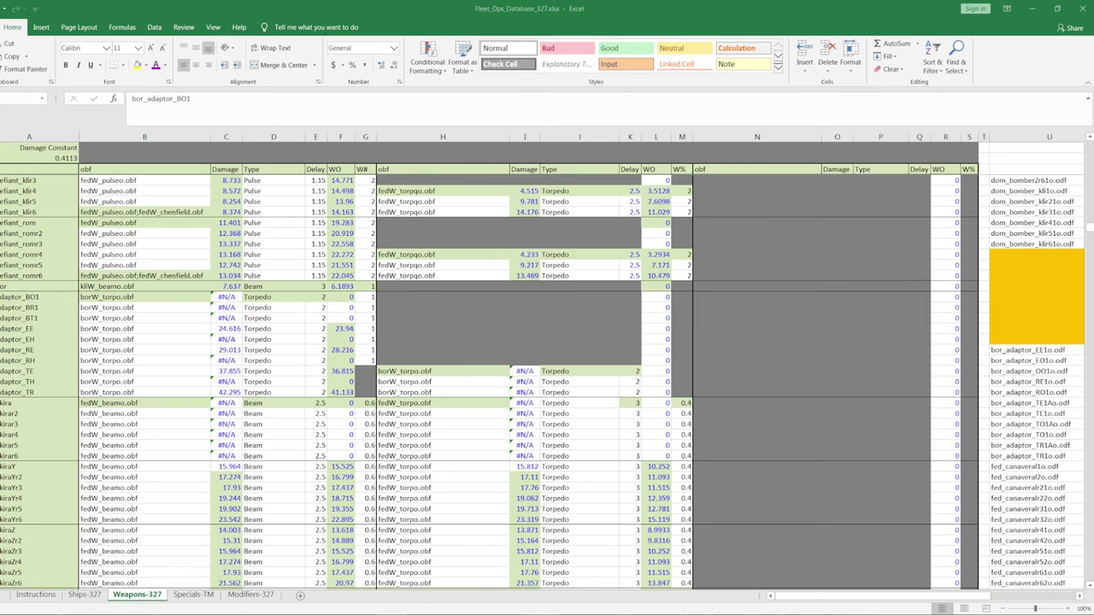
- Switch to the file explorer and open ODF.fpq from the Admiral's Edition mod folder in FPQ Edit
key("alt+Tab")
scroll(391, 216, "up", 10)
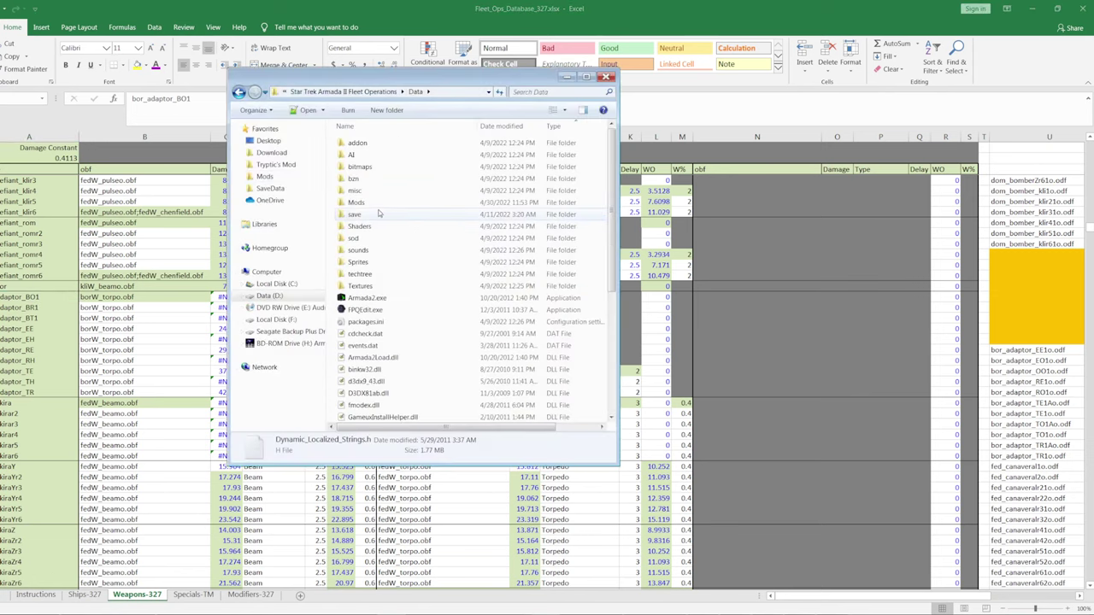
double_click(385, 206)
double_click(371, 143)
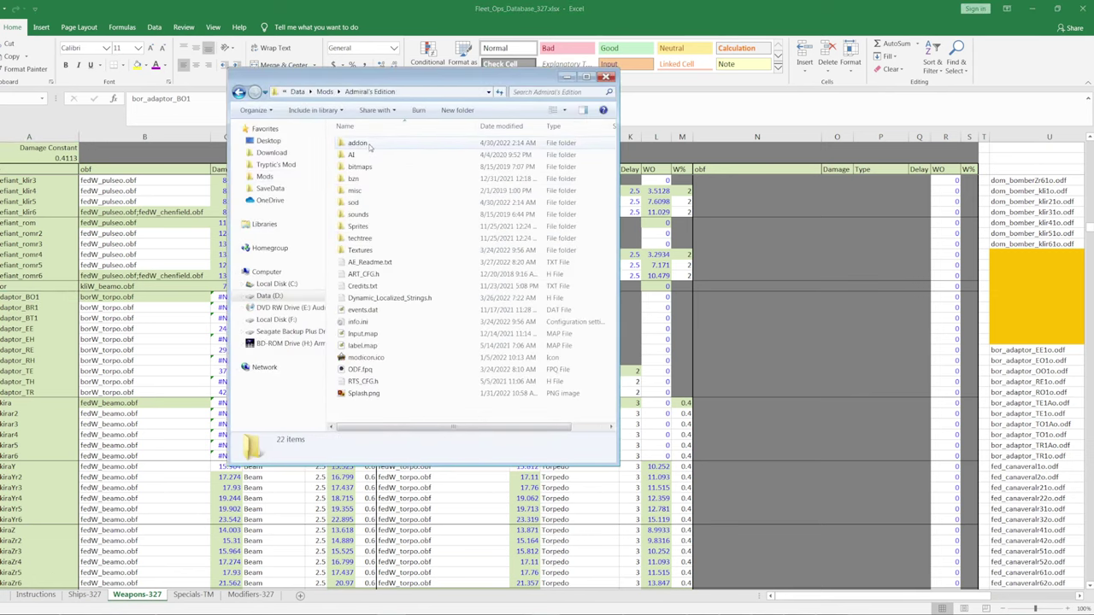
left_click(367, 370)
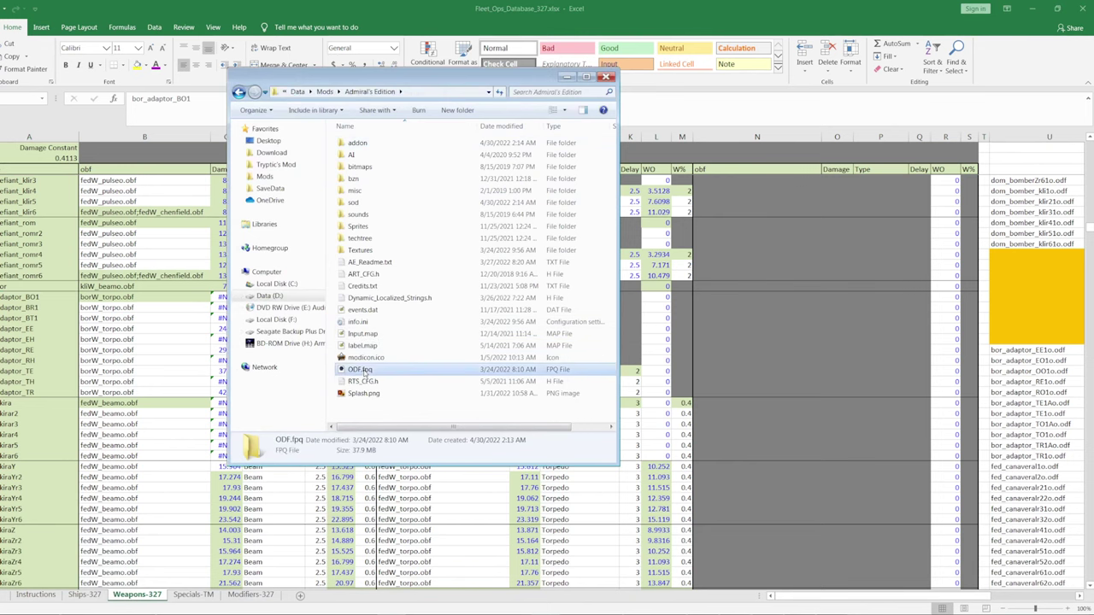
double_click(367, 369)
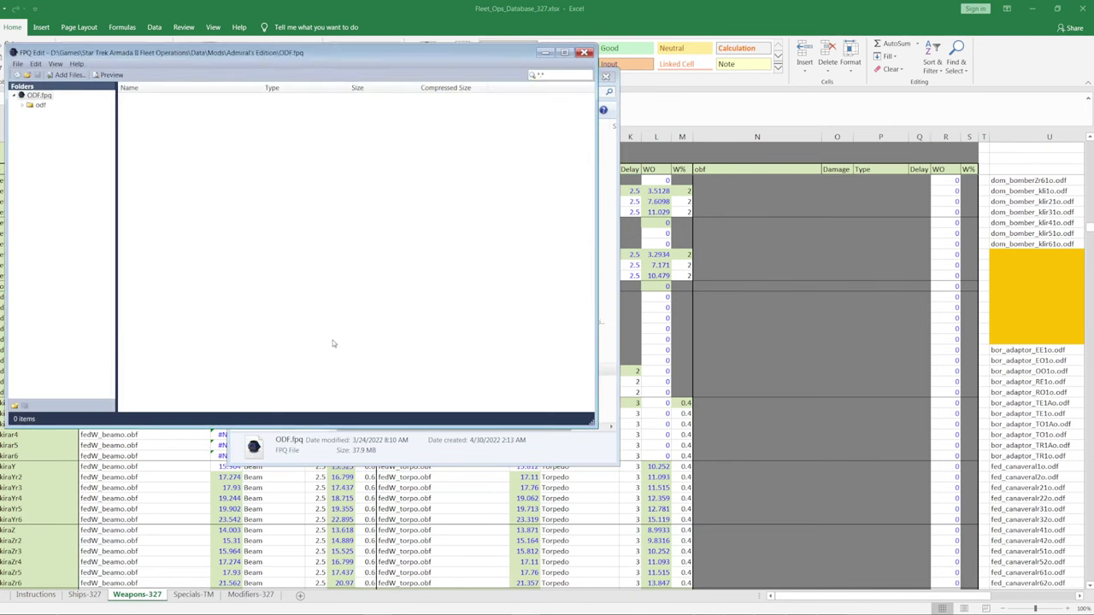
- Open borW_adaptor_BE1.odf and borW_adaptor_BE2.odf from the archive's odf/system folder and read their shot delays
left_click(47, 114)
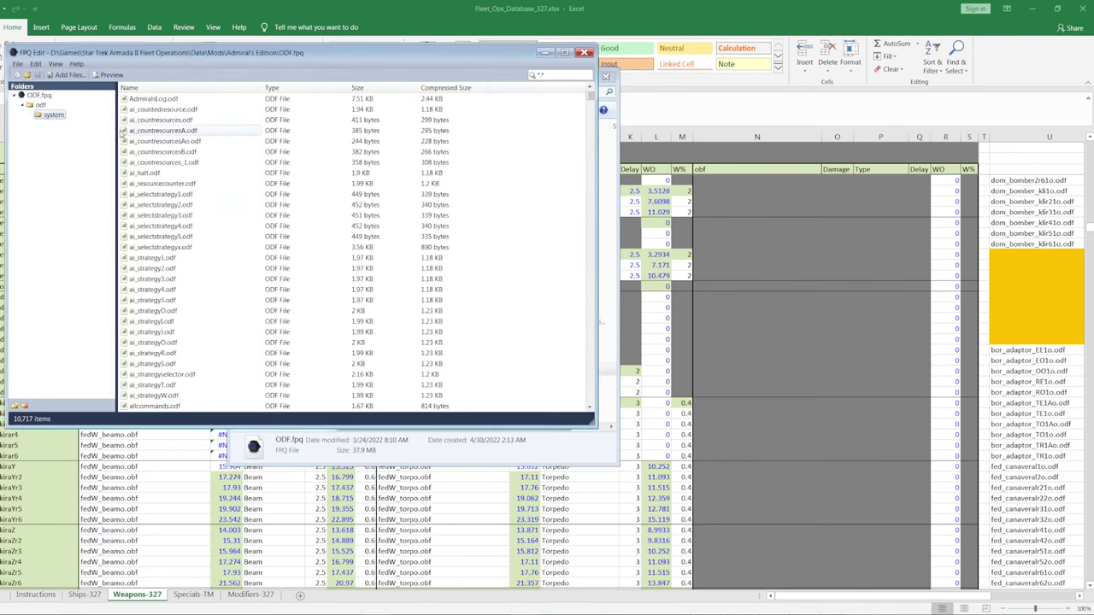
mouse_move(590, 96)
left_mouse_down()
mouse_move(595, 126)
mouse_move(589, 104)
left_mouse_up()
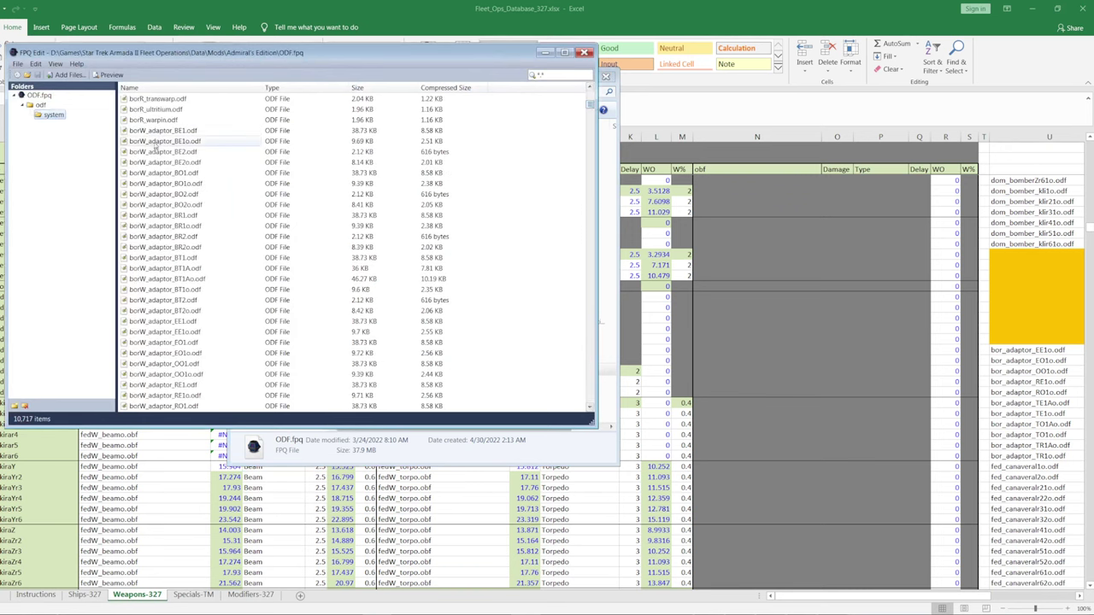
left_click(187, 131)
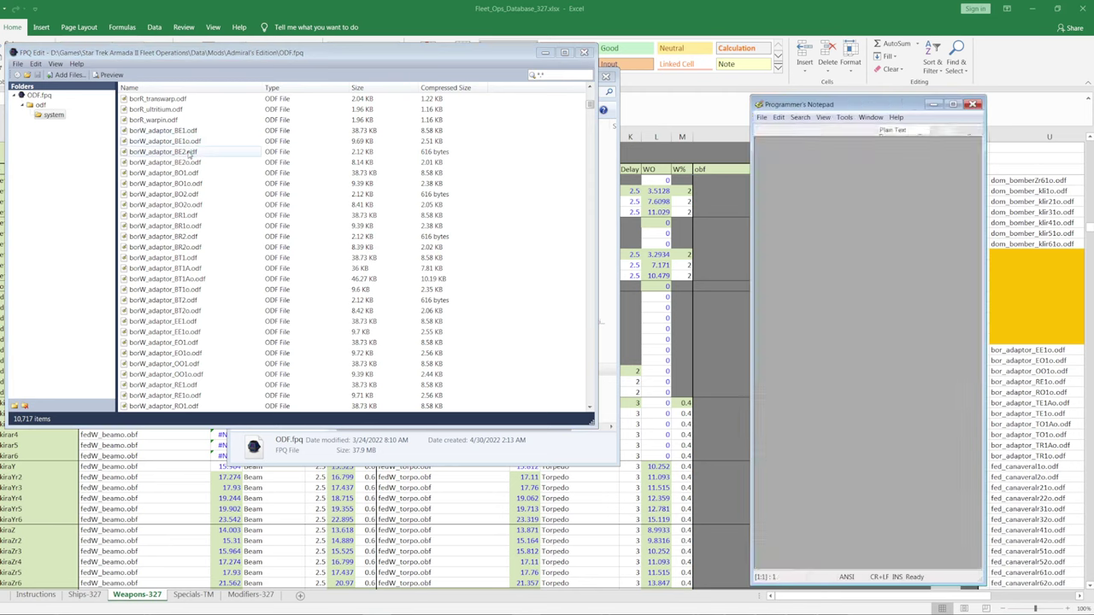
double_click(189, 152)
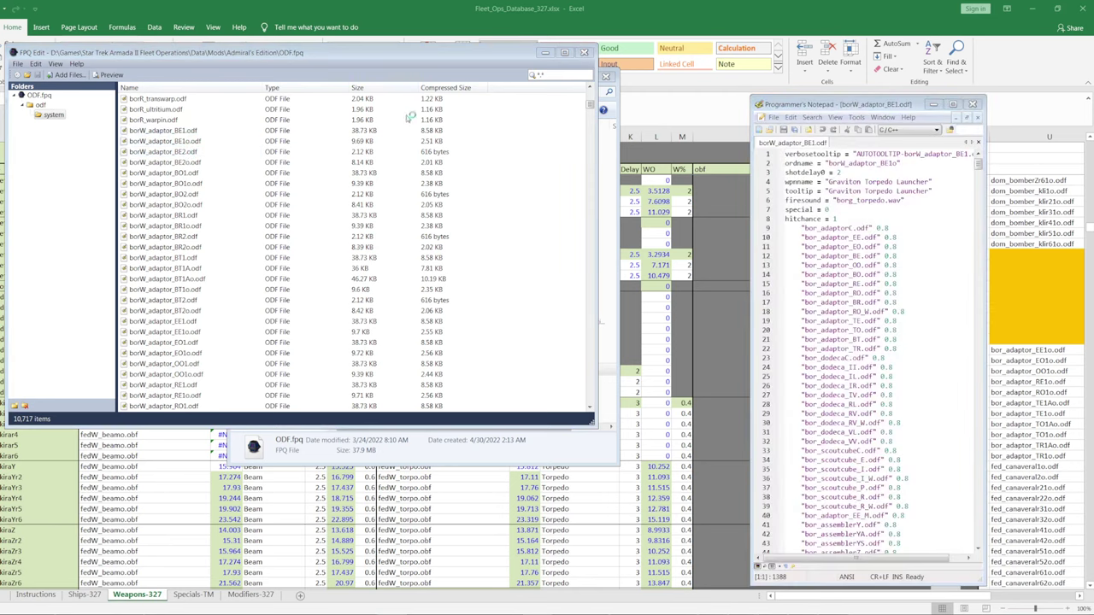
left_click(545, 53)
left_click(567, 75)
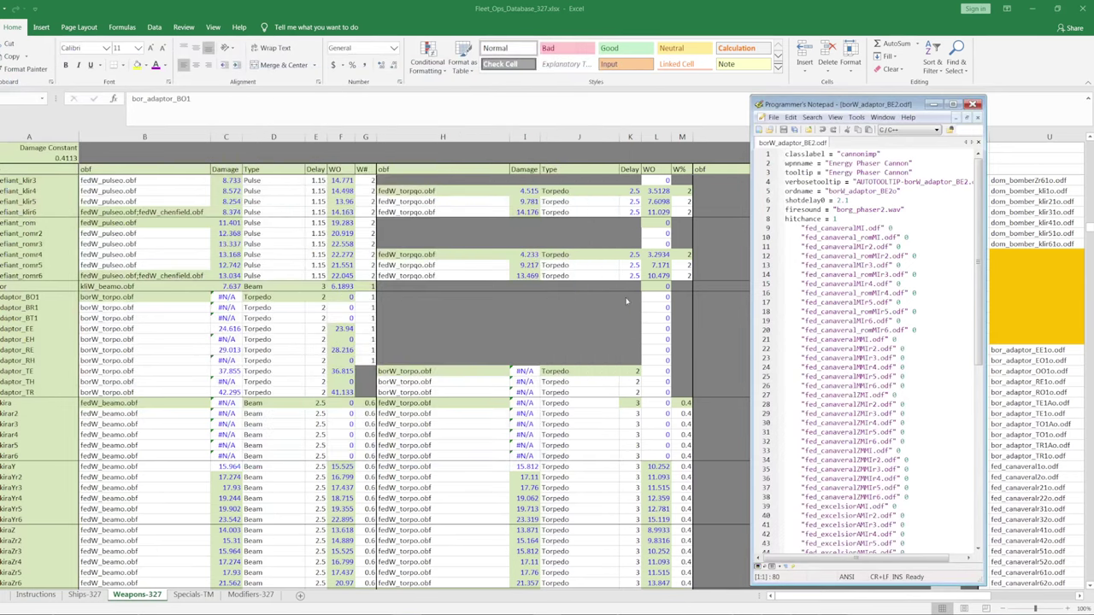
- Enter a second-weapon delay of 2.1 for bor_adaptor_BO1 and copy it to the bor_adaptor_BR1 and bor_adaptor_BT1 rows
left_click(623, 297)
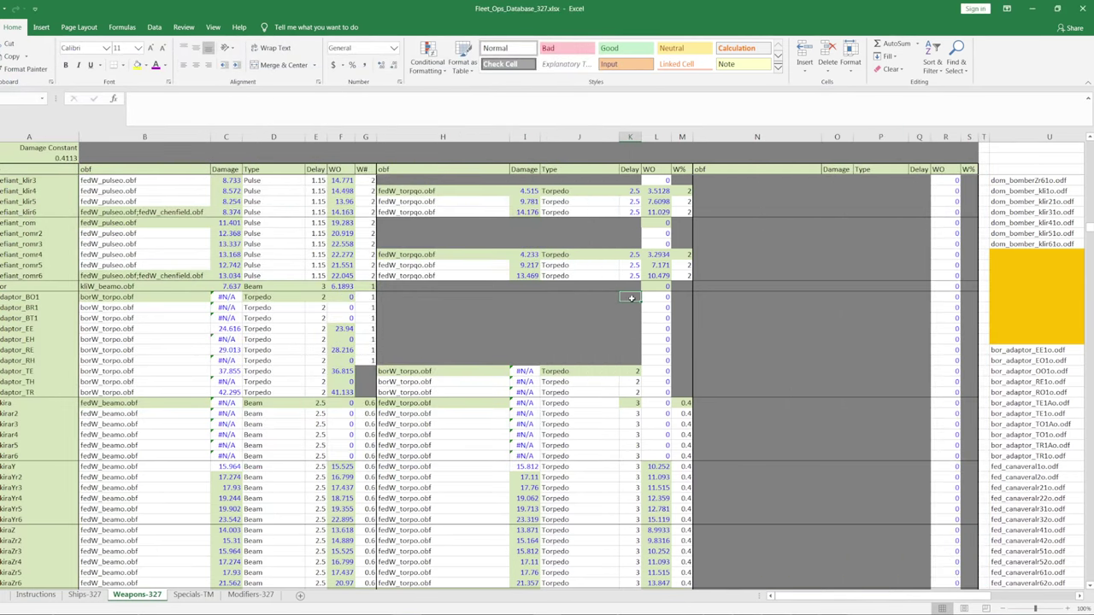
type("2.1")
key("Return")
key("ctrl+c")
right_click(627, 314)
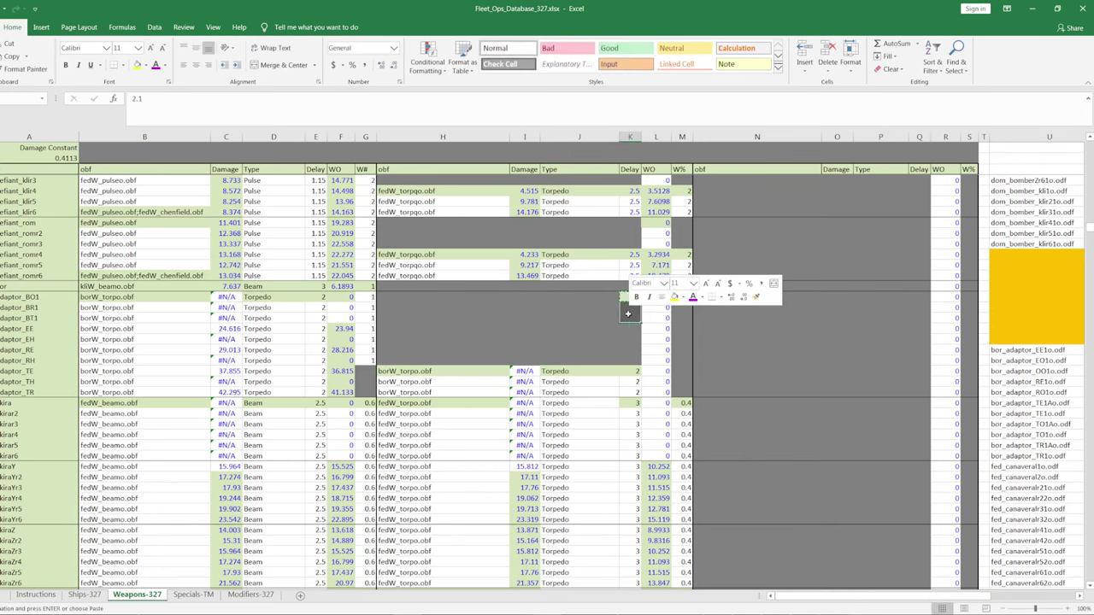
left_click(668, 366)
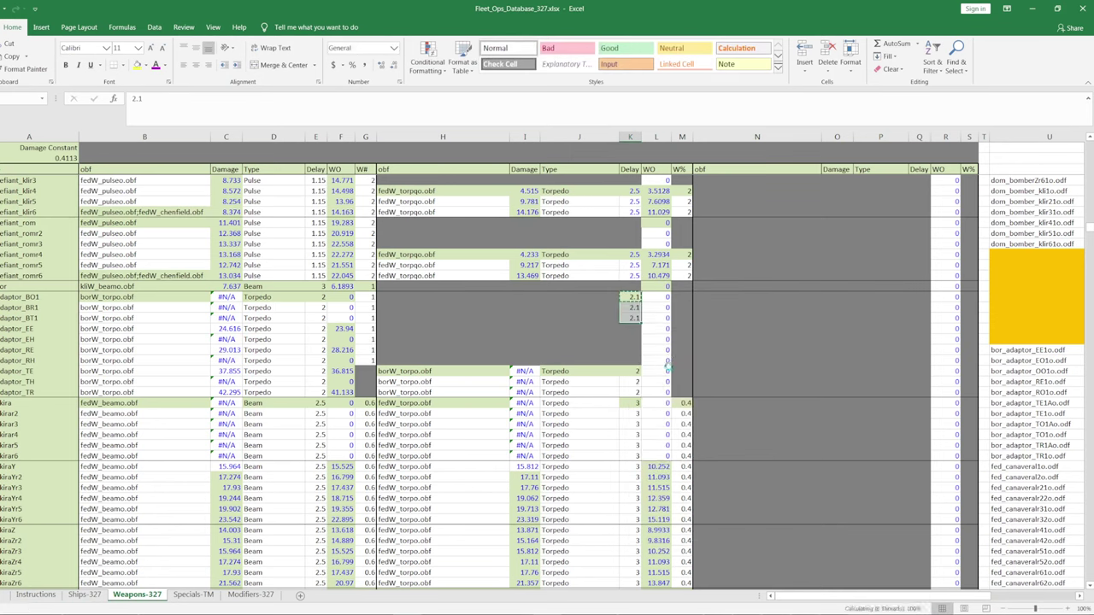
- Switch to FPQ Edit, move its window clear of the ship names, and check the listed borW_adaptor files
key("alt+Tab")
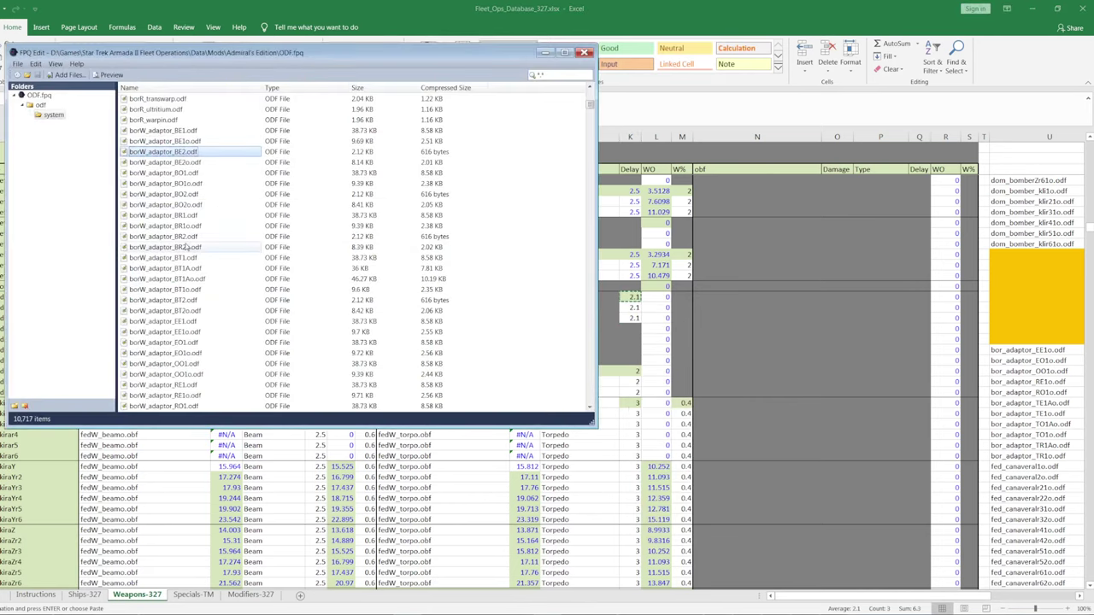
left_click_drag(212, 53, 370, 57)
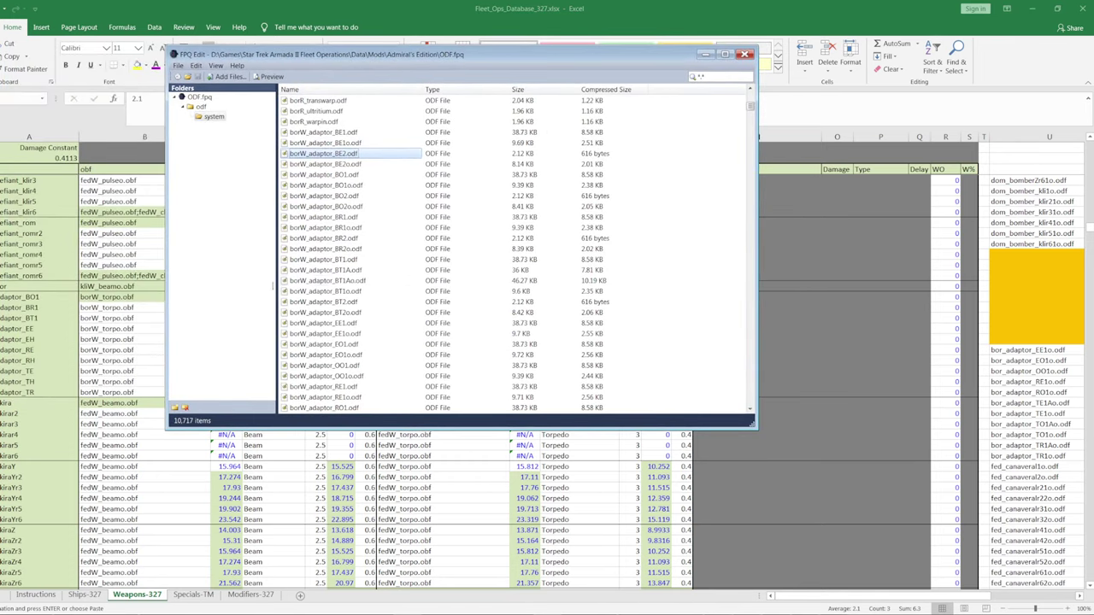
key("alt+Tab")
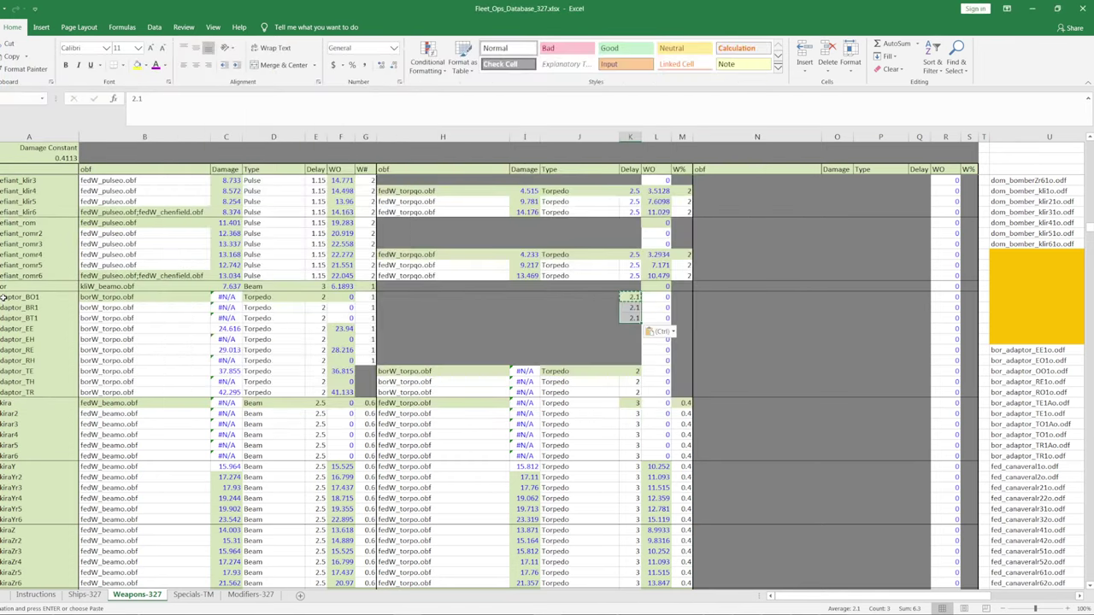
- Insert a copy of the bor_adaptor_BO1 row above bor_adaptor_BR1, shifting the cells down
left_click_drag(4, 296, 972, 296)
key("ctrl+c")
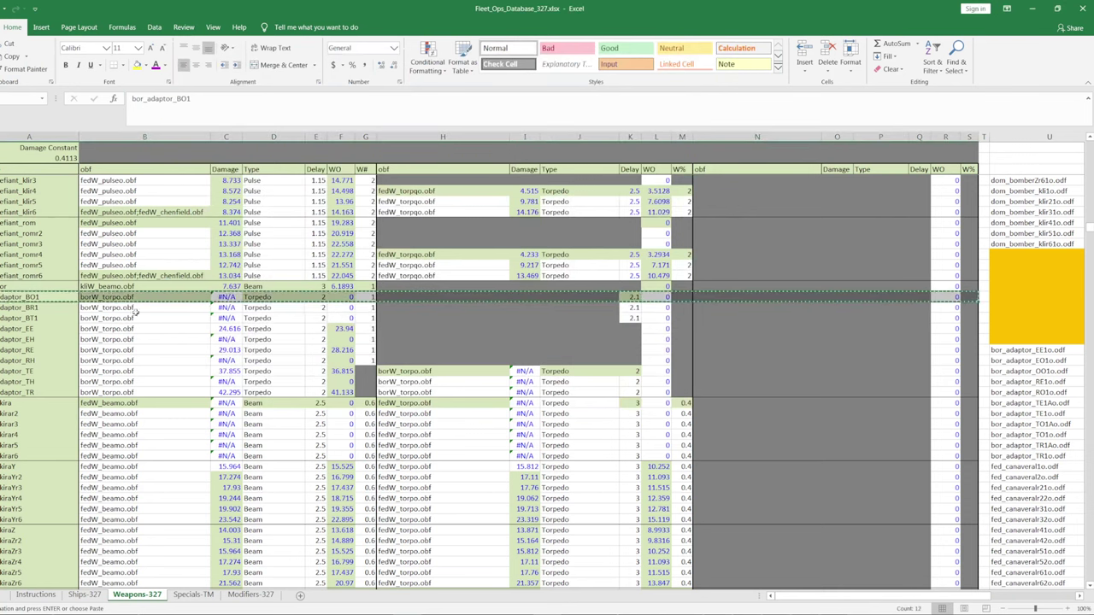
right_click(42, 308)
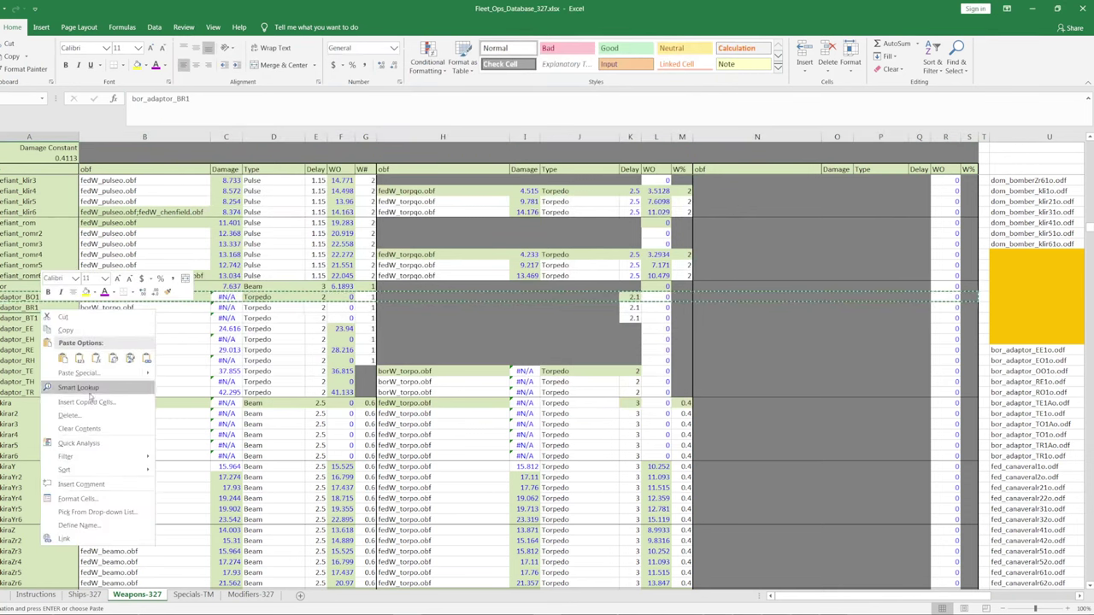
left_click(86, 402)
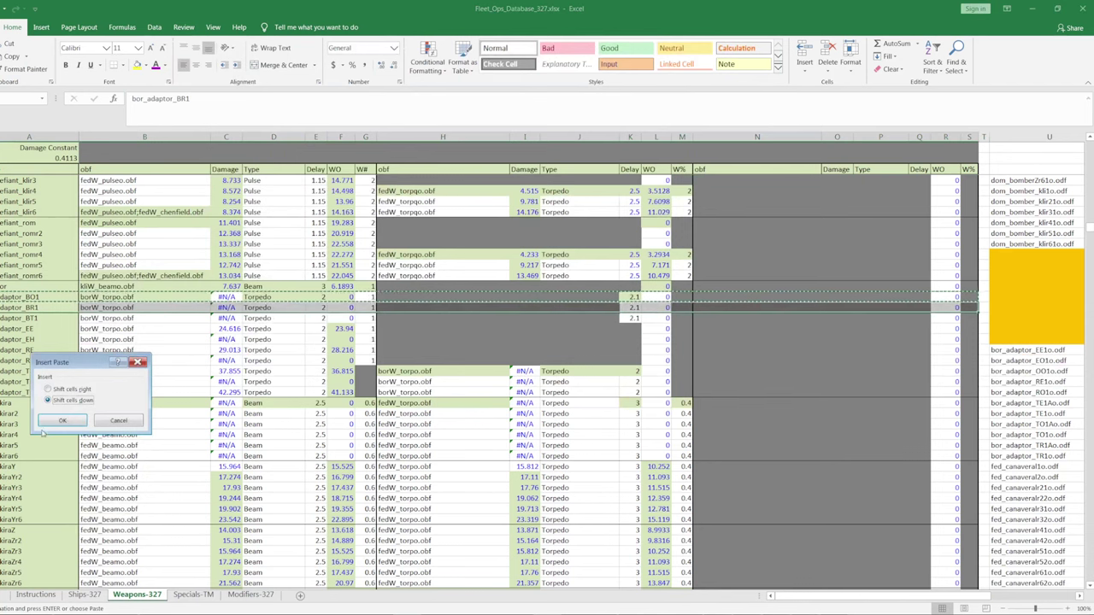
left_click(46, 421)
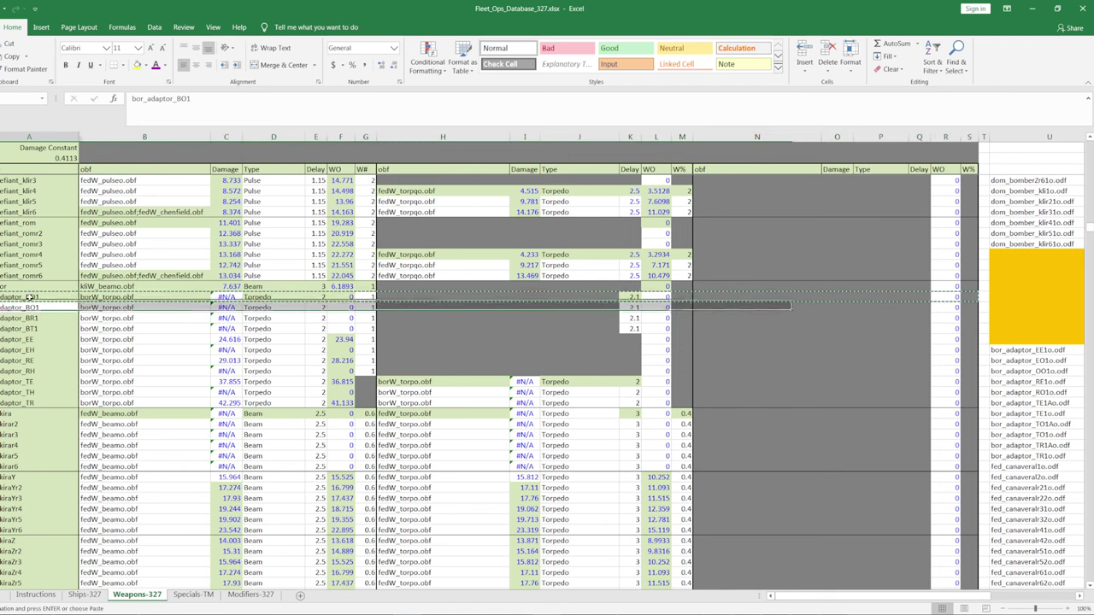
- Rename the upper of the two bor_adaptor_BO1 rows as bor_adaptor_BE1
key("Up")
key("Escape")
left_click(185, 98)
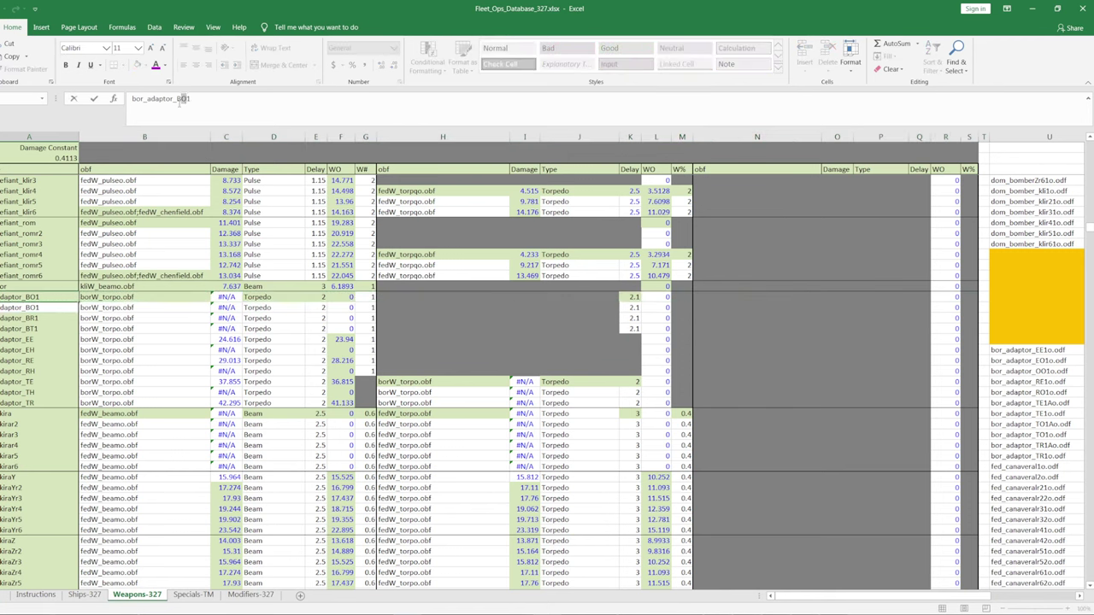
type("E")
key("Return")
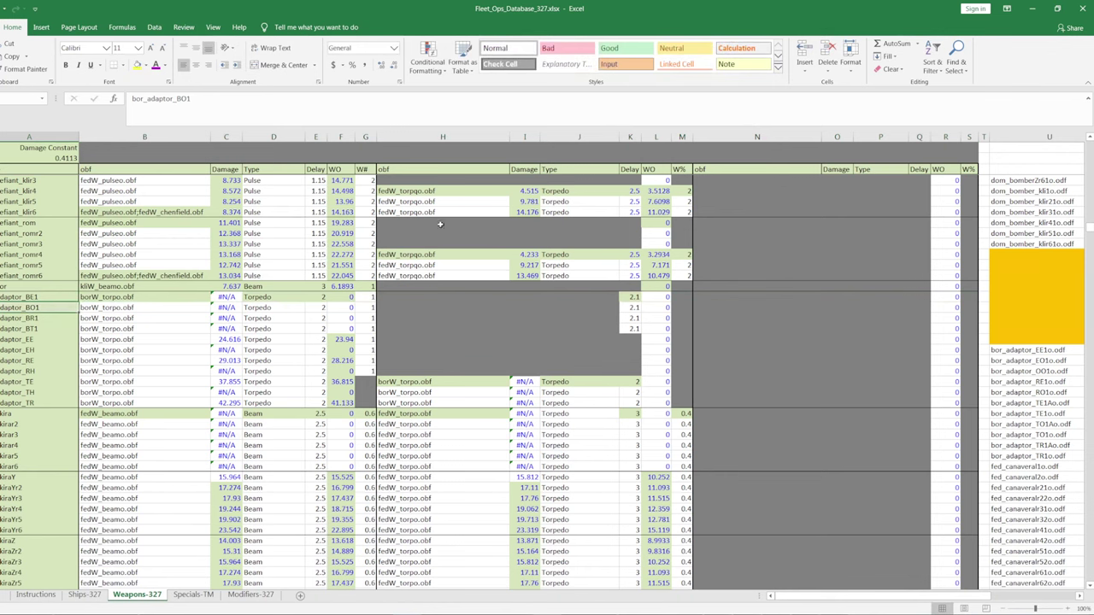
- Copy the bor_adaptor_BE1o.odf to bor_adaptor_BT2o.odf names and damage values from columns X:Y into the orange block in columns U:V
left_click(340, 297)
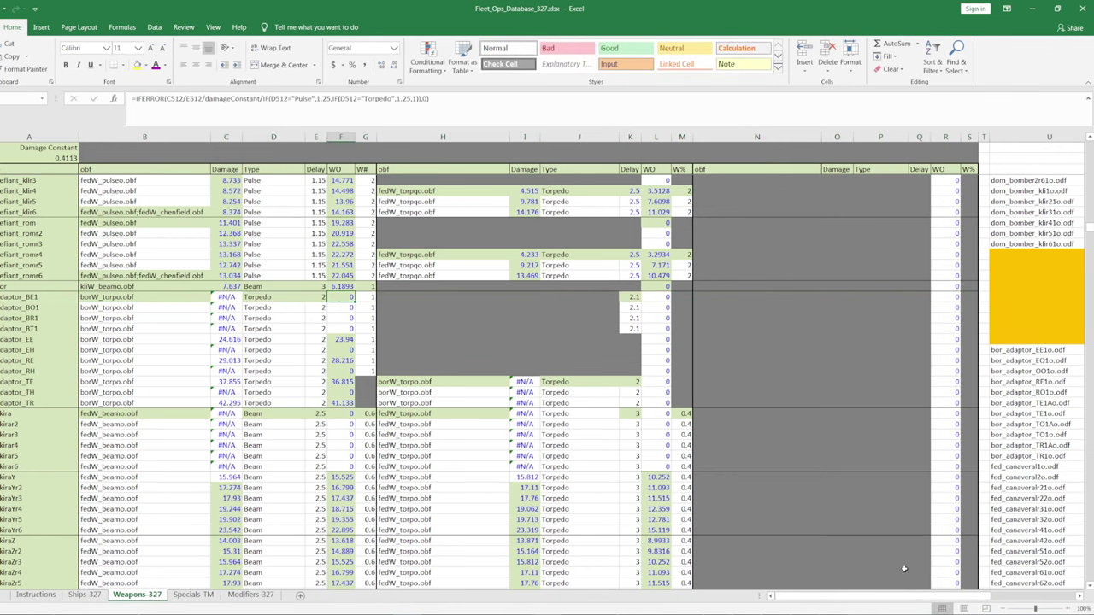
scroll(887, 589, "right", 3)
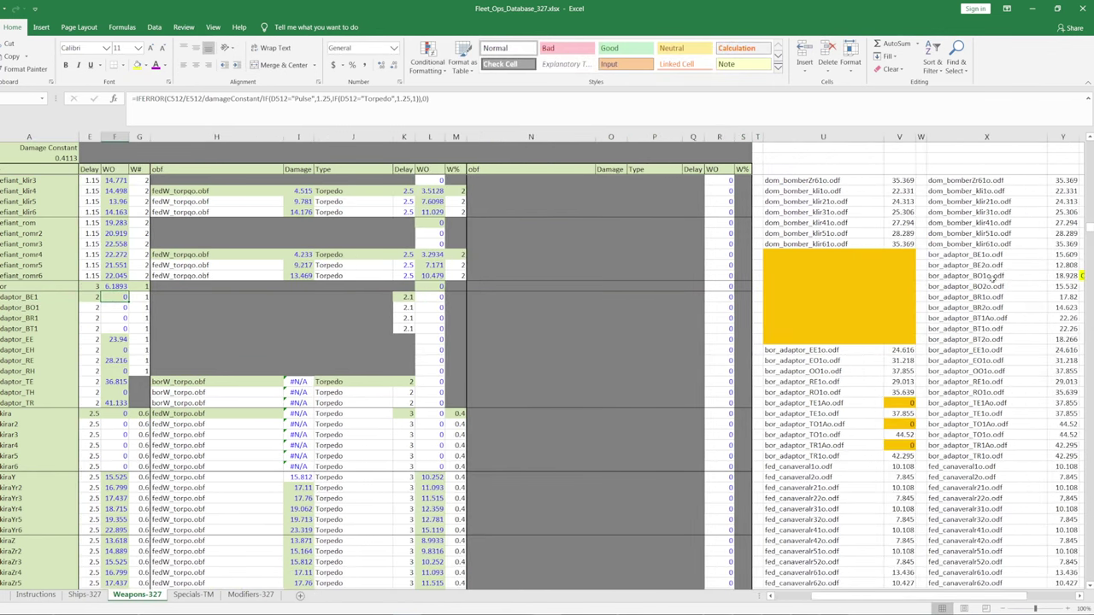
scroll(958, 585, "right", 2)
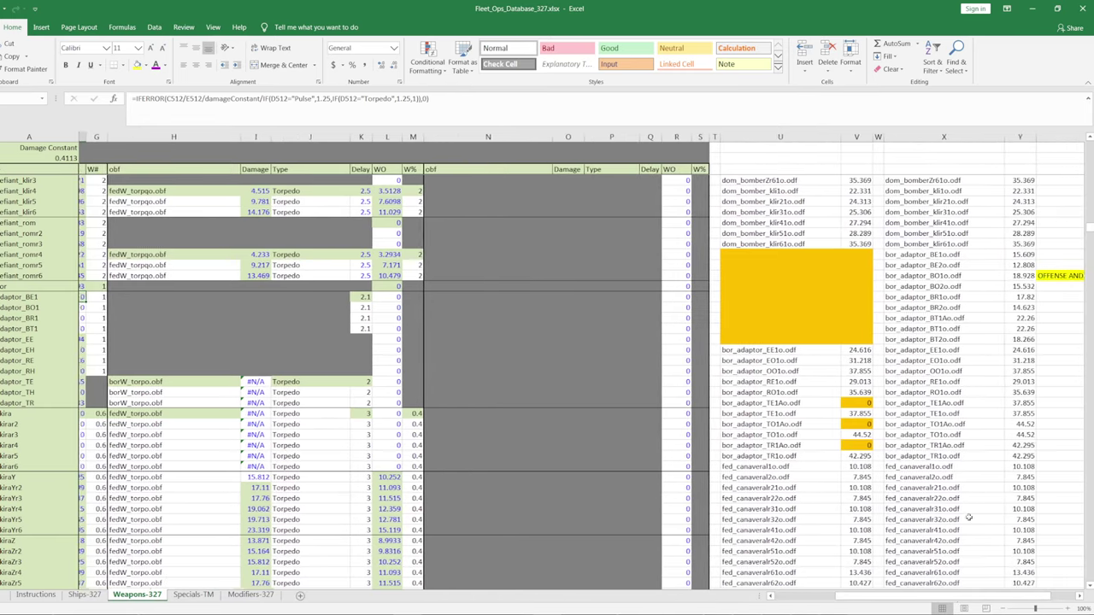
left_click_drag(928, 258, 1010, 339)
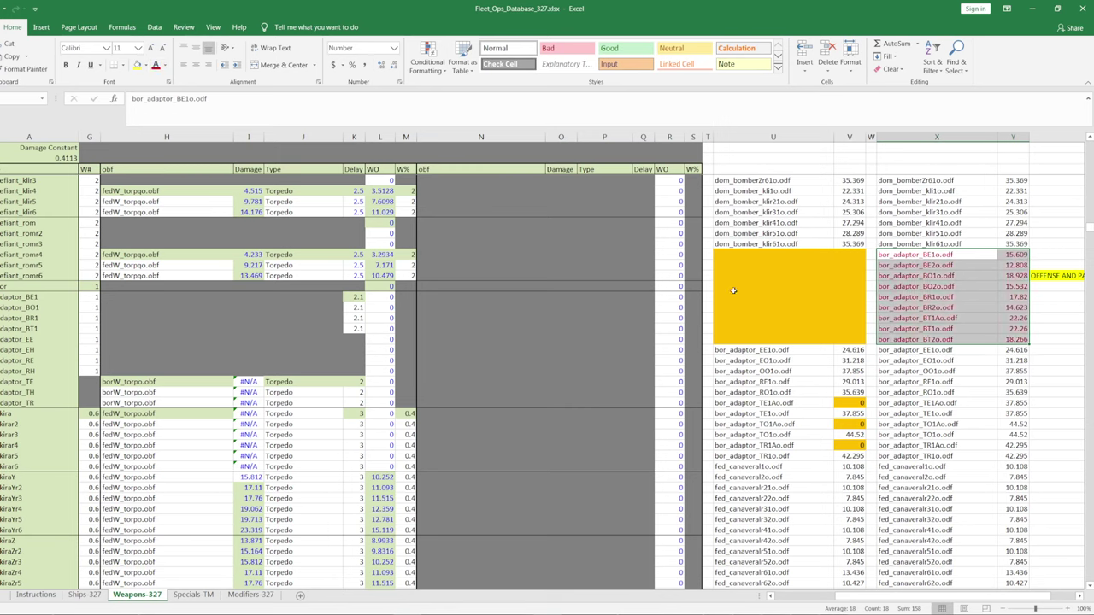
key("ctrl+c")
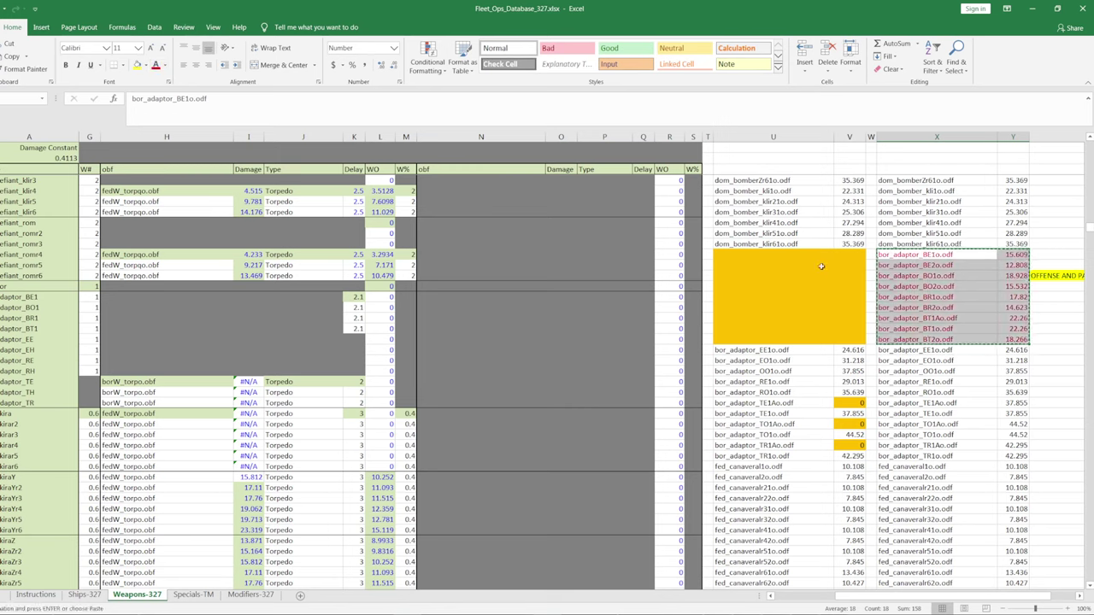
left_click(753, 254)
right_click(753, 254)
left_click(791, 300)
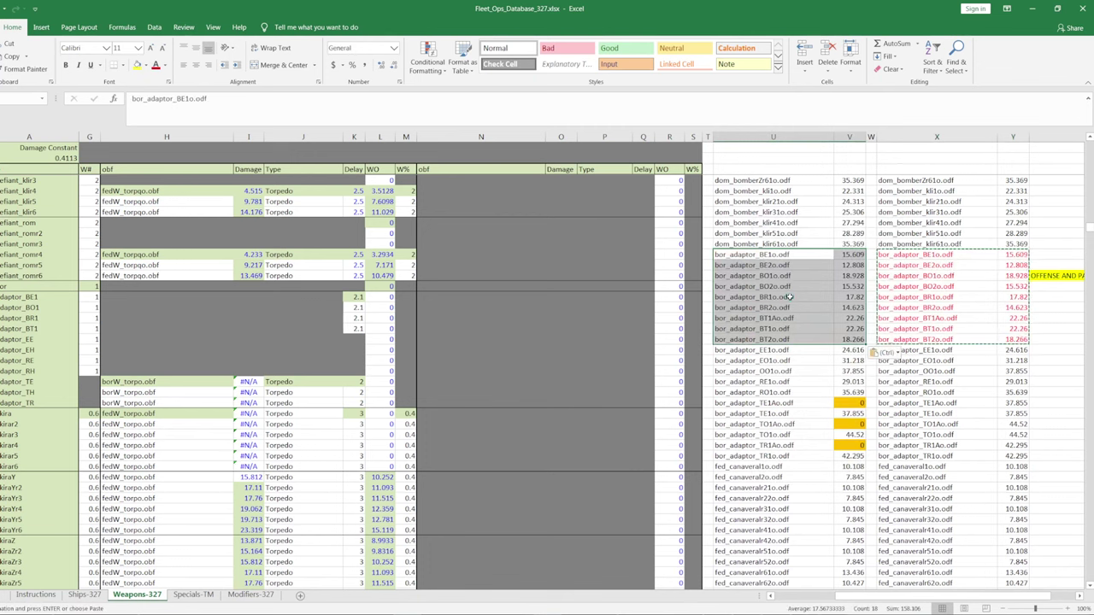
key("Escape")
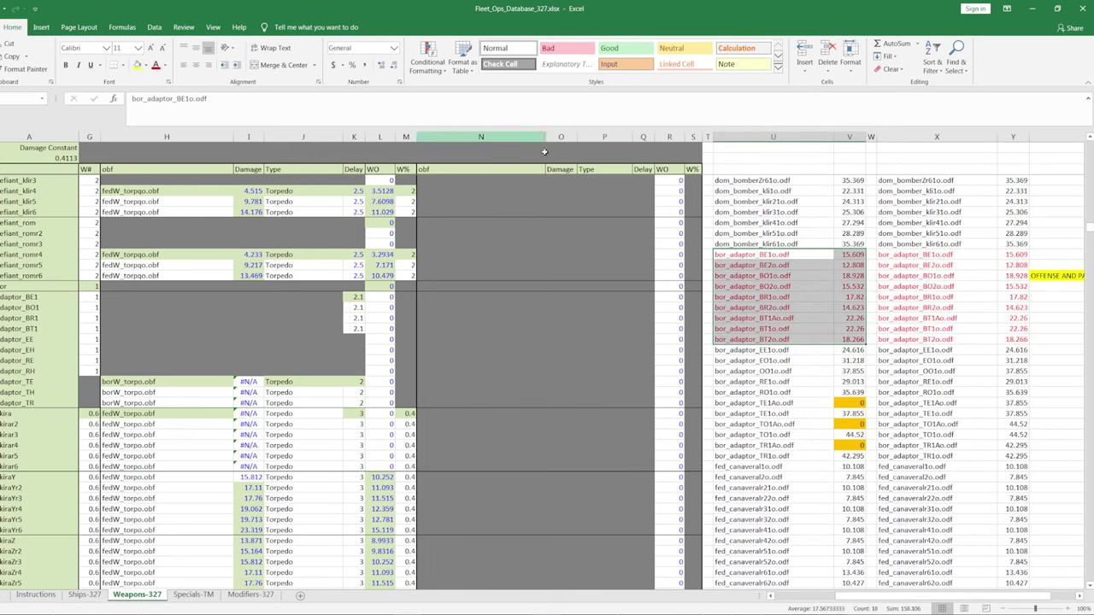
- Rename the bor_adaptor_BE1, BO1, BR1 and BT1 rows as bor_adaptor_BE, BO, BR and BT
scroll(265, 277, "left", 3)
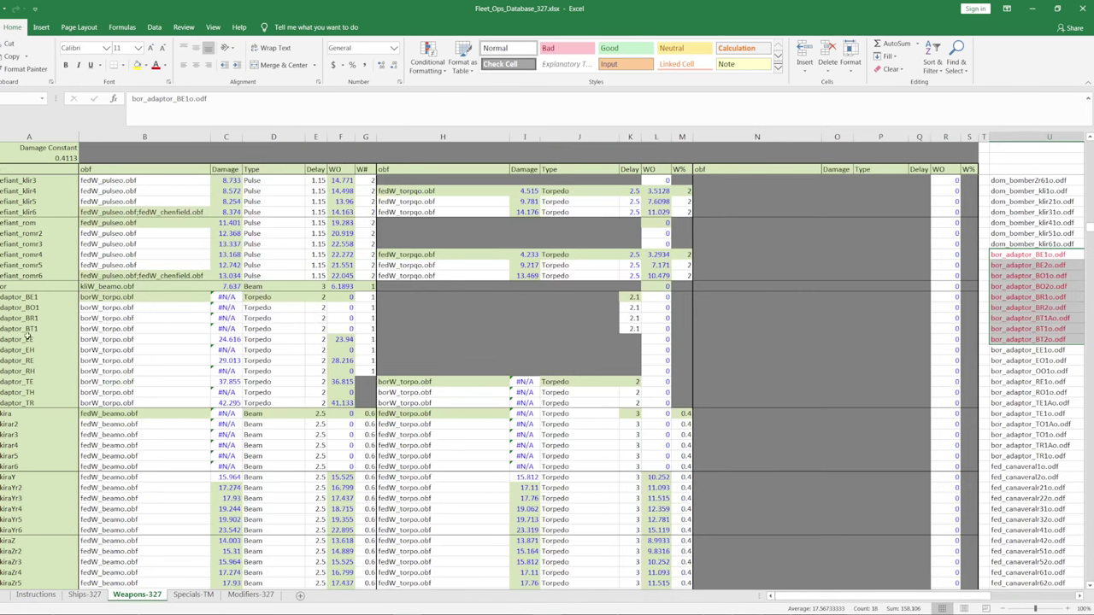
left_click(40, 298)
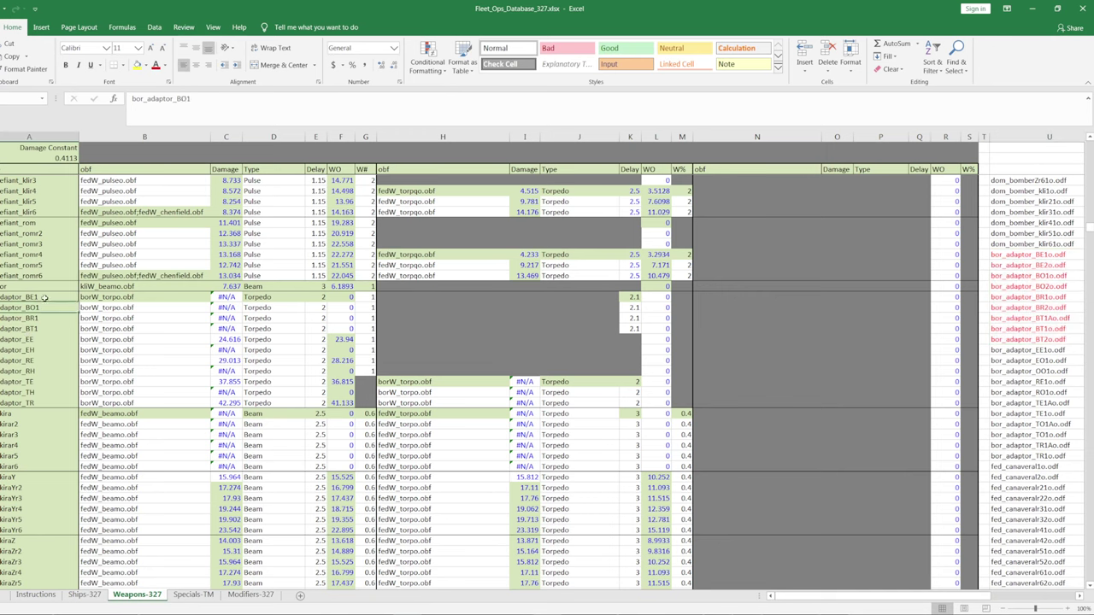
left_click(303, 117)
key("BackSpace")
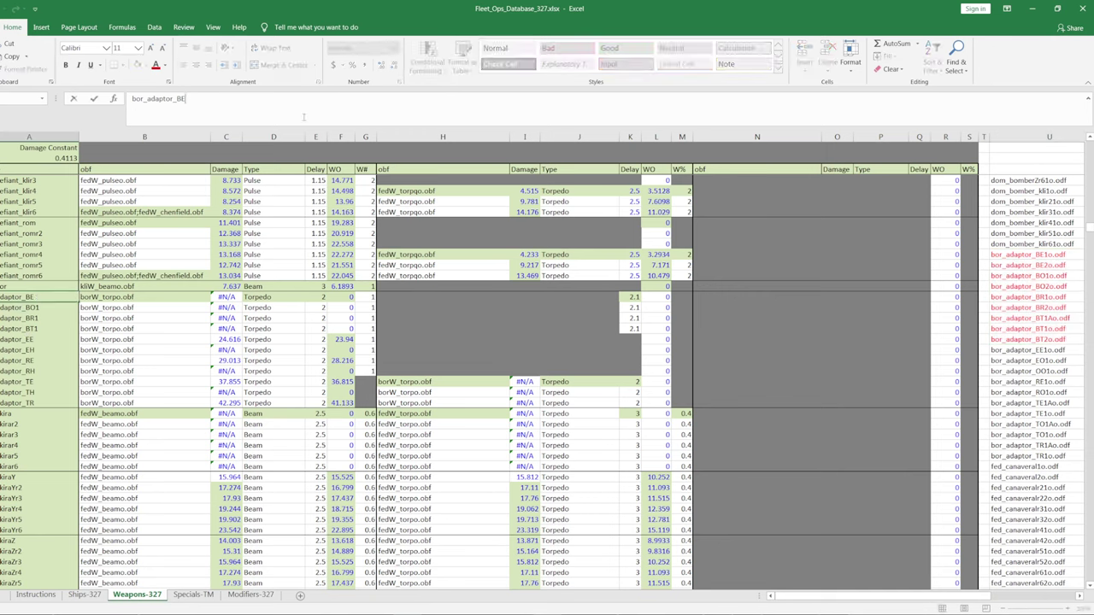
key("Return")
left_click(224, 107)
key("BackSpace")
key("Return")
left_click(236, 105)
key("BackSpace")
key("Return")
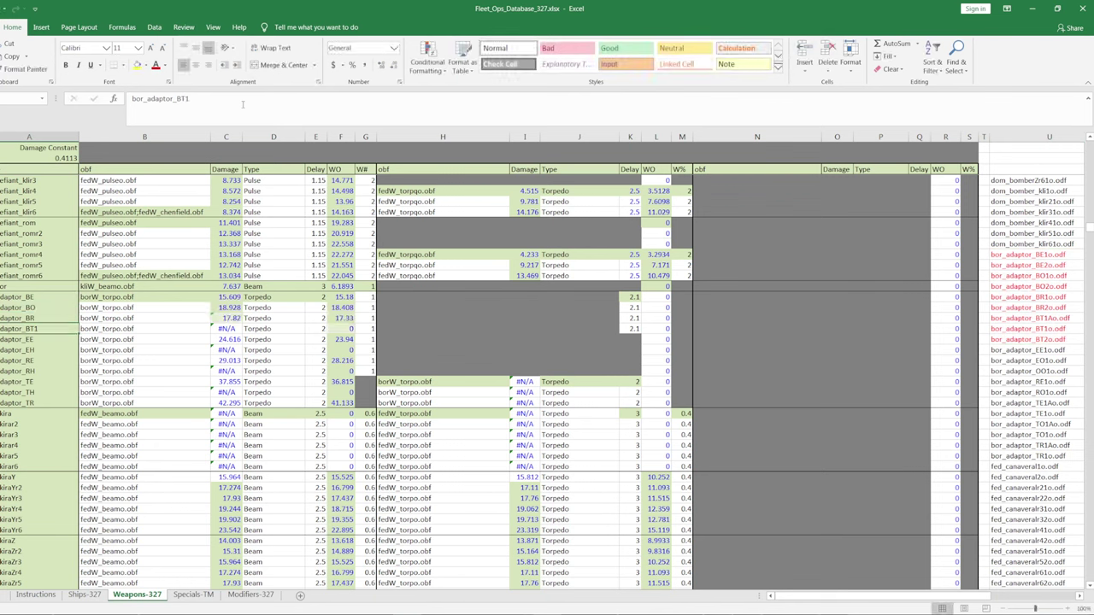
left_click(243, 105)
key("BackSpace")
key("Return")
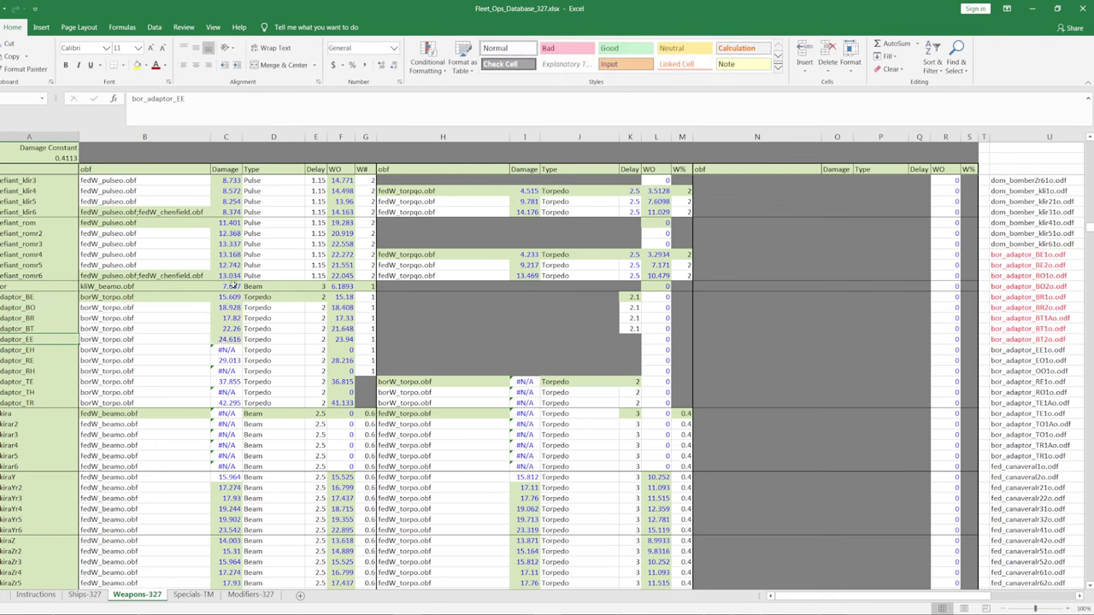
- Check bor_adaptor_BE's damage and WO formulas, and enter borW_beamo.obf as its second weapon's obf
left_click(342, 298)
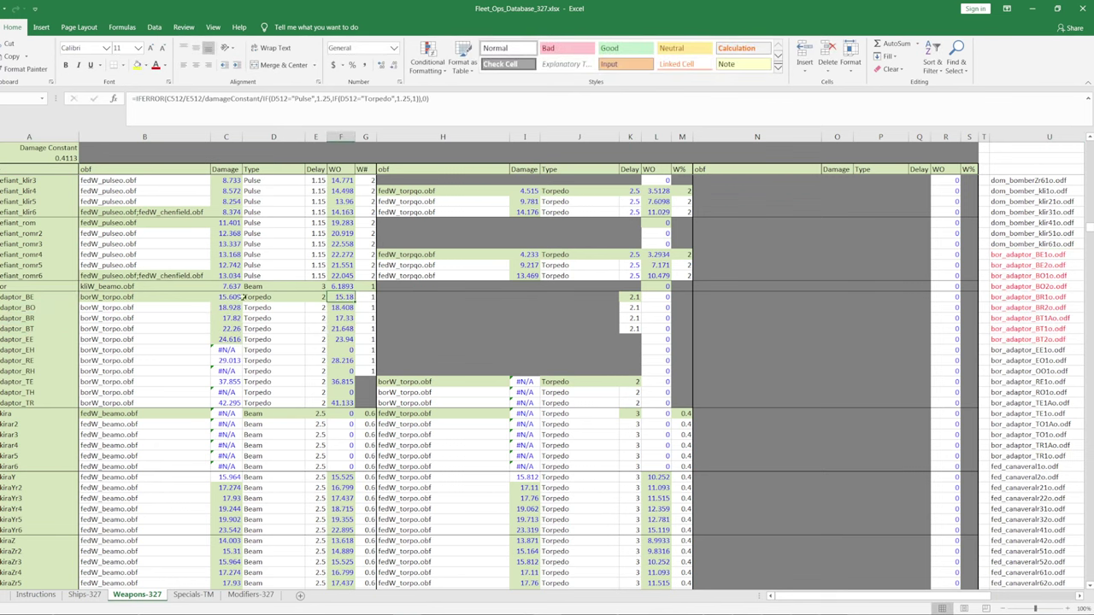
left_click(242, 297)
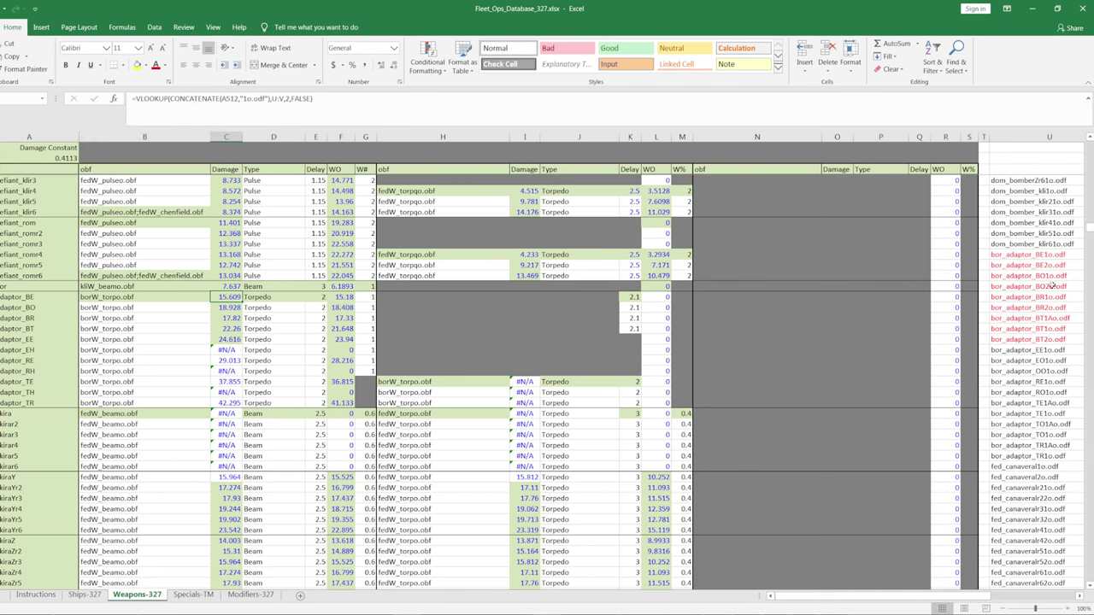
left_click(317, 297)
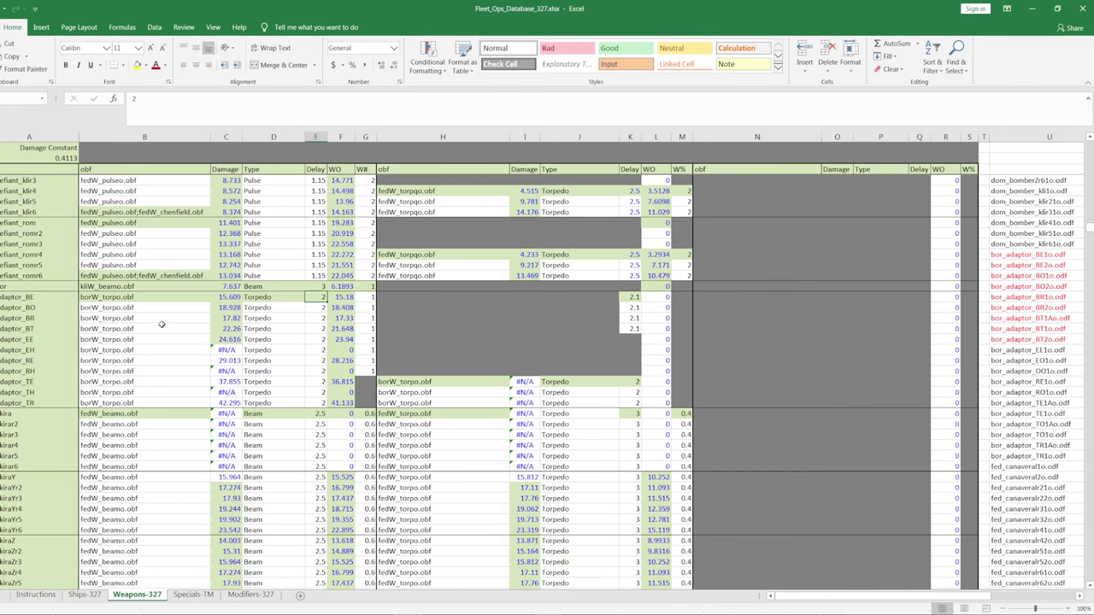
left_click(403, 297)
type("b")
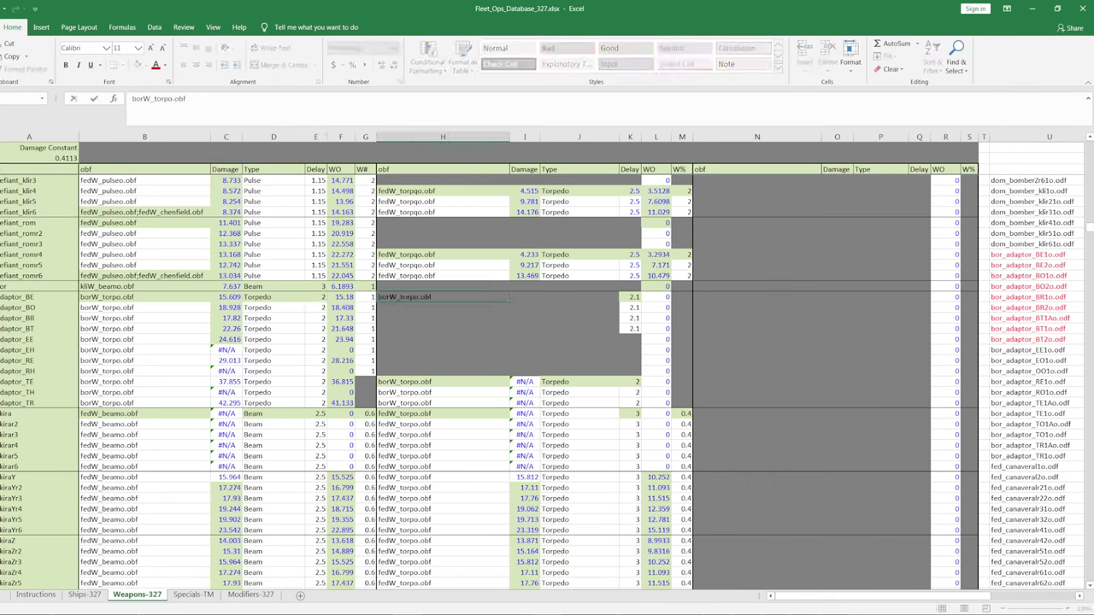
type("orW")
key("Delete")
key("Return")
- Copy the borW_beamo.obf entry from bor_adaptor_BE down to the bor_adaptor_BO, BR and BT rows
left_click(403, 297)
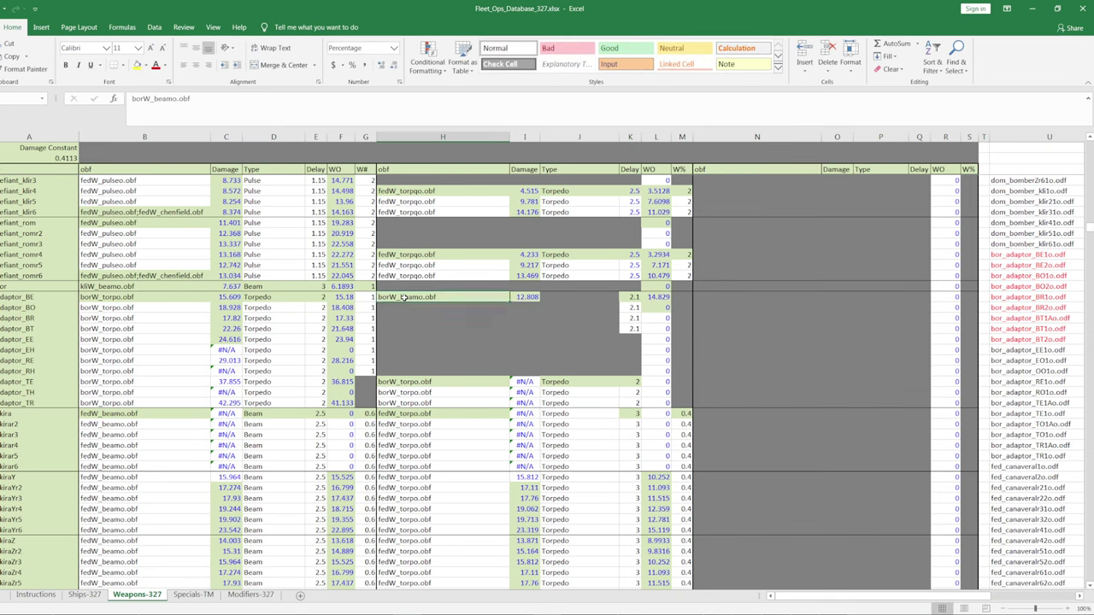
key("ctrl+c")
left_click_drag(404, 296, 409, 328)
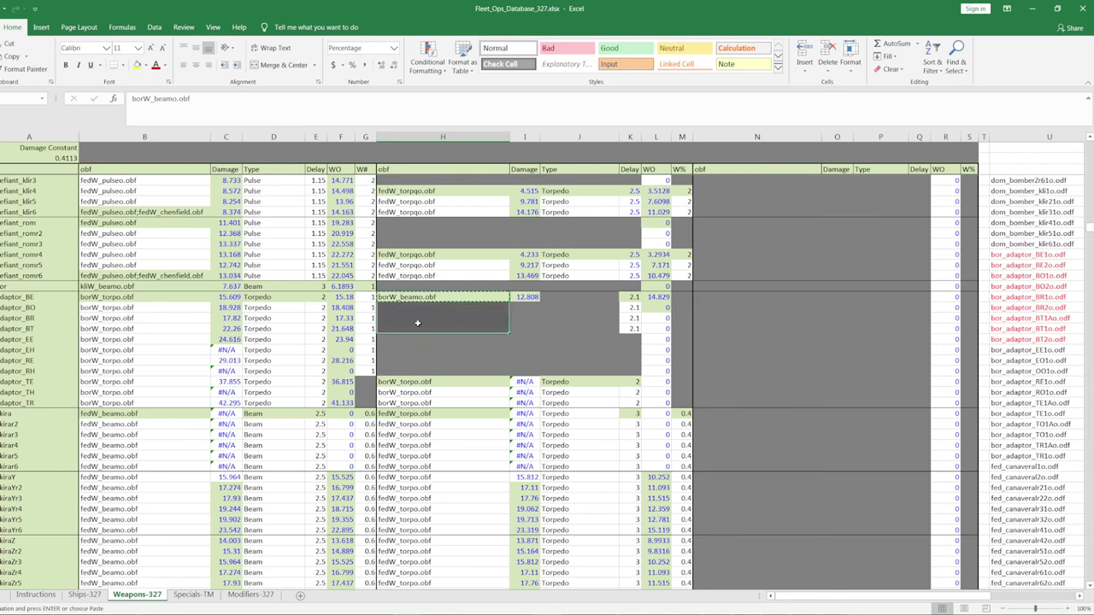
right_click(417, 323)
left_click(458, 372)
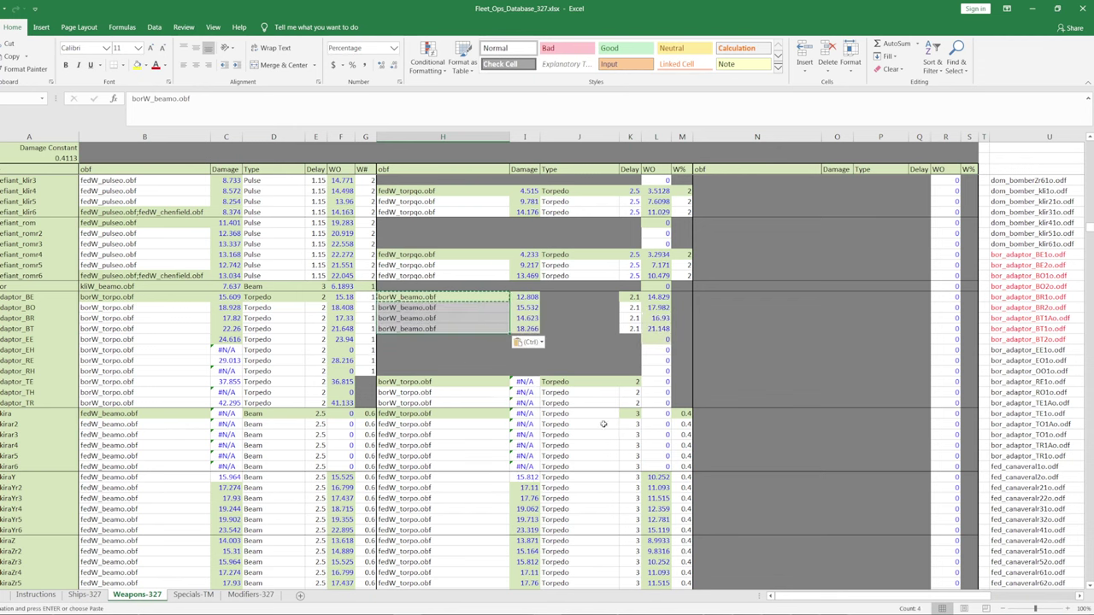
- Copy the Beam type into the second weapon's Type cells for bor_adaptor_BE through bor_adaptor_BT
left_click(274, 435)
key("ctrl+c")
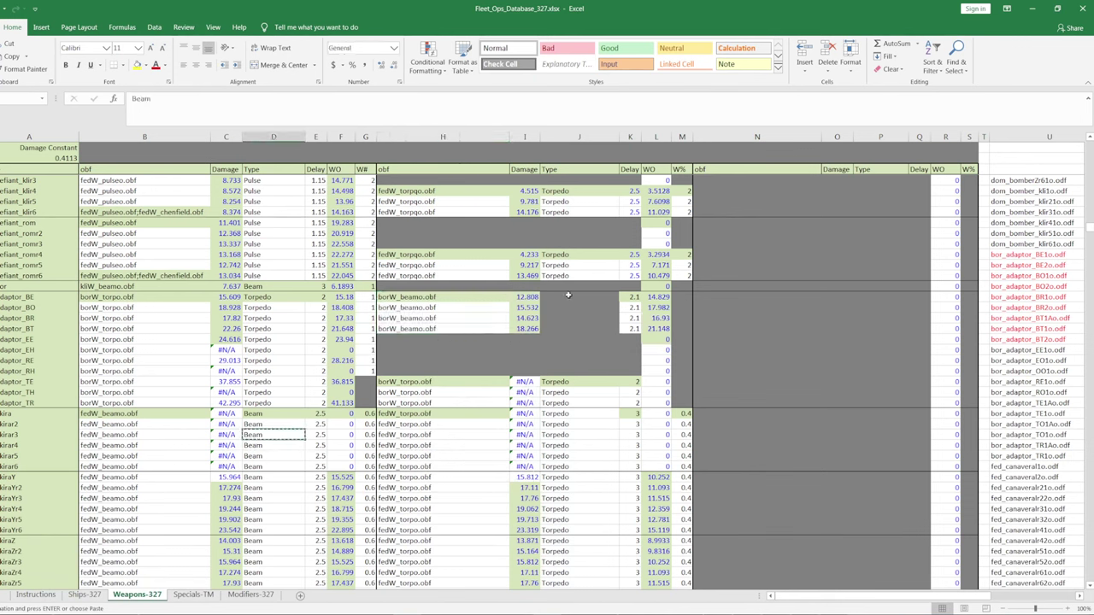
left_click_drag(568, 296, 568, 329)
right_click(563, 307)
left_click(602, 361)
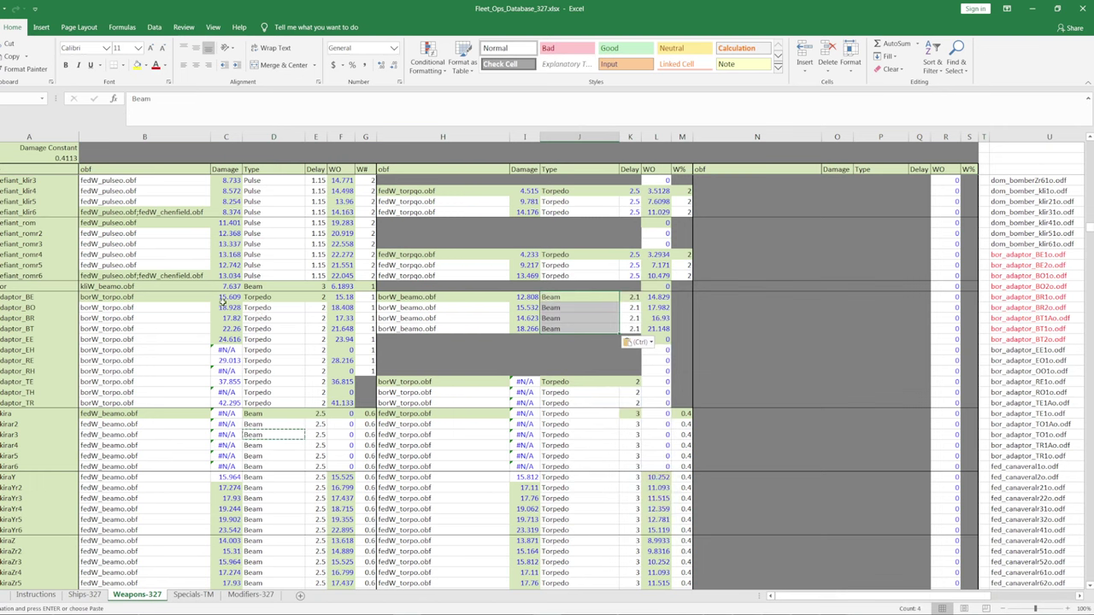
- Rename the W% headers of the second and third weapon groups in columns M and S as W#
left_click(341, 298)
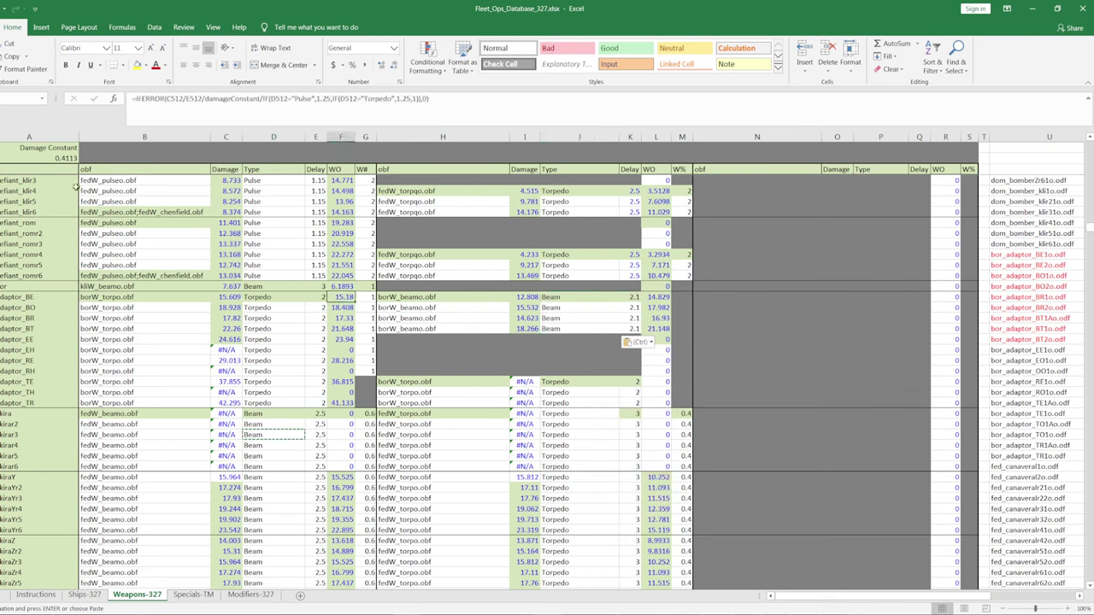
left_click(55, 161)
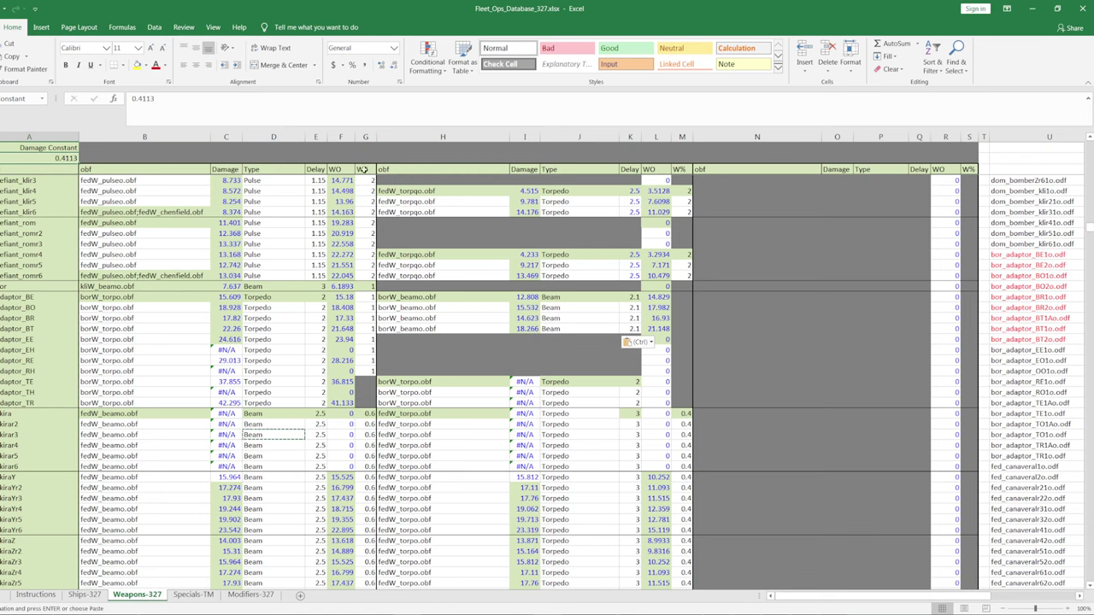
left_click(363, 170)
left_click(682, 169)
left_click(143, 99)
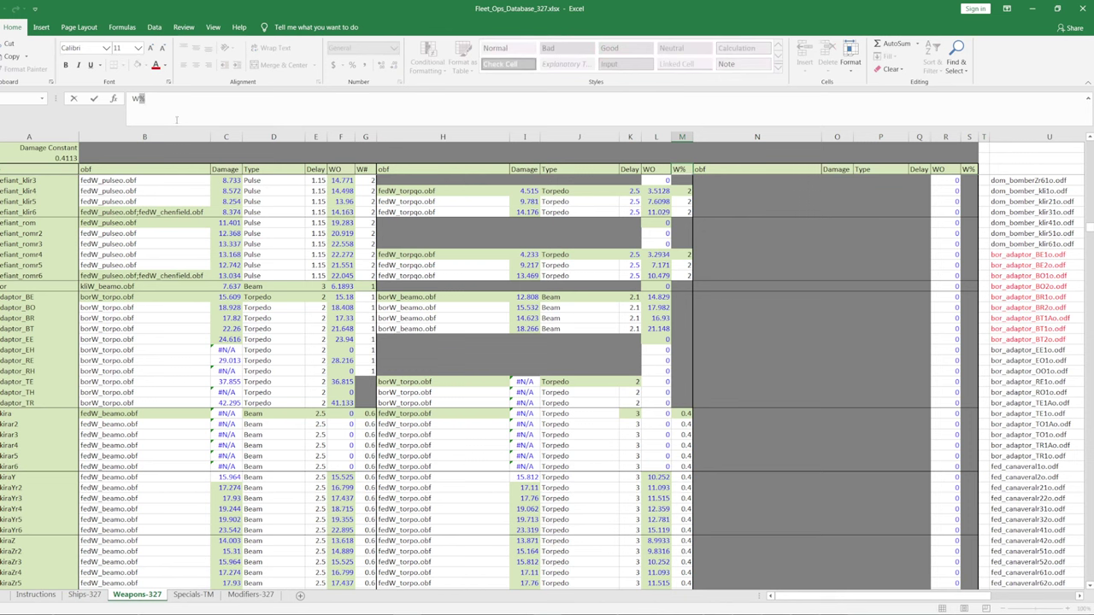
left_click(938, 170)
scroll(937, 169, "down", 10)
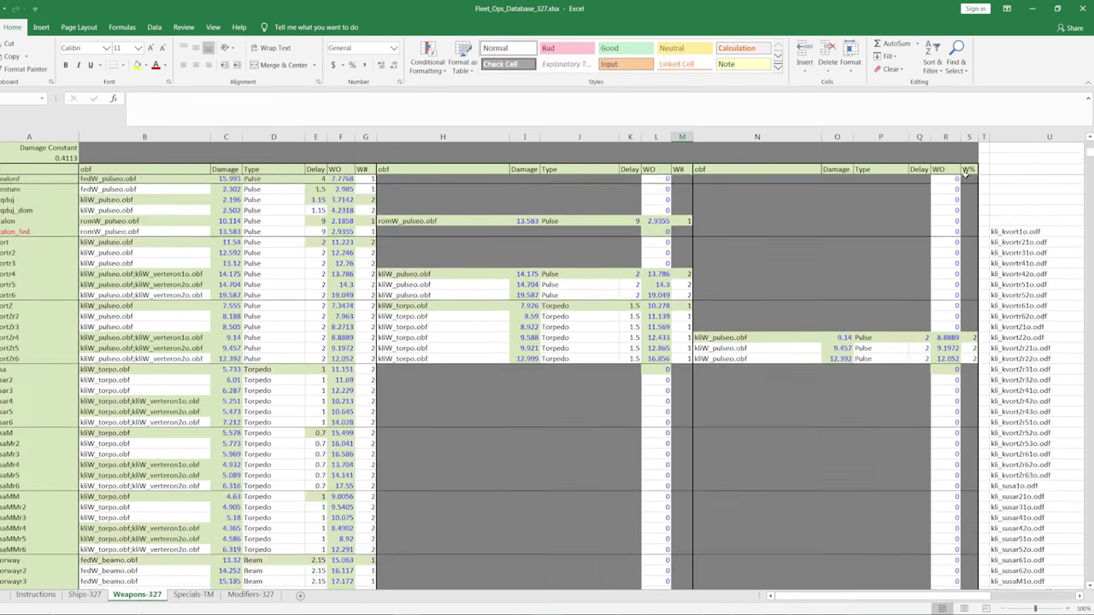
left_click(146, 100)
left_click(417, 424)
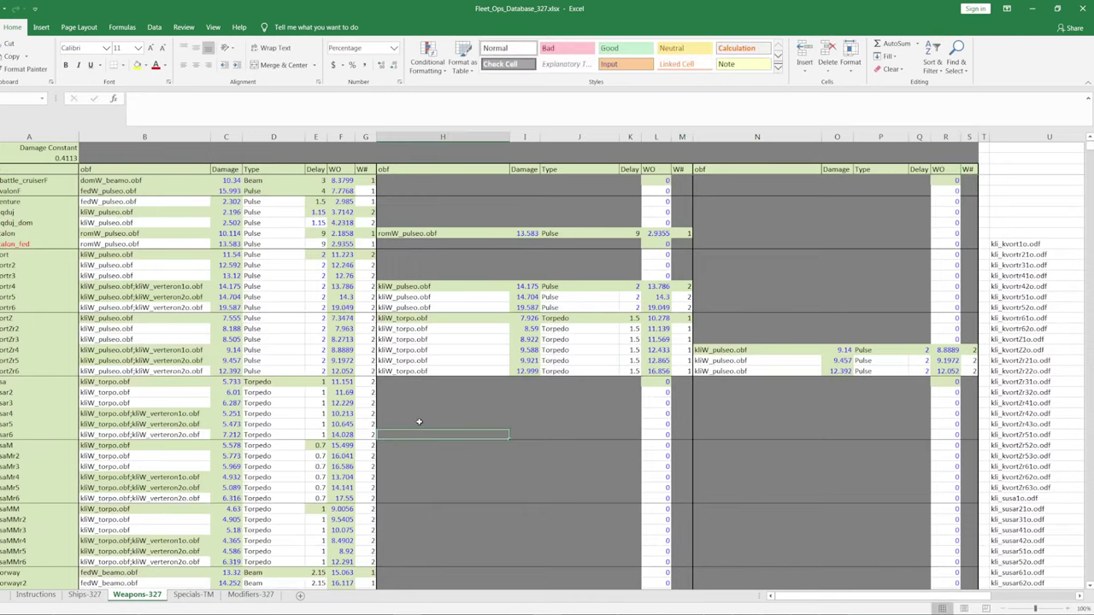
- Copy the weapon count 1 into W# for the bor_adaptor_TE, TH and TR first weapons and the BE to BT second weapons
scroll(417, 424, "down", 10)
scroll(365, 393, "down", 15)
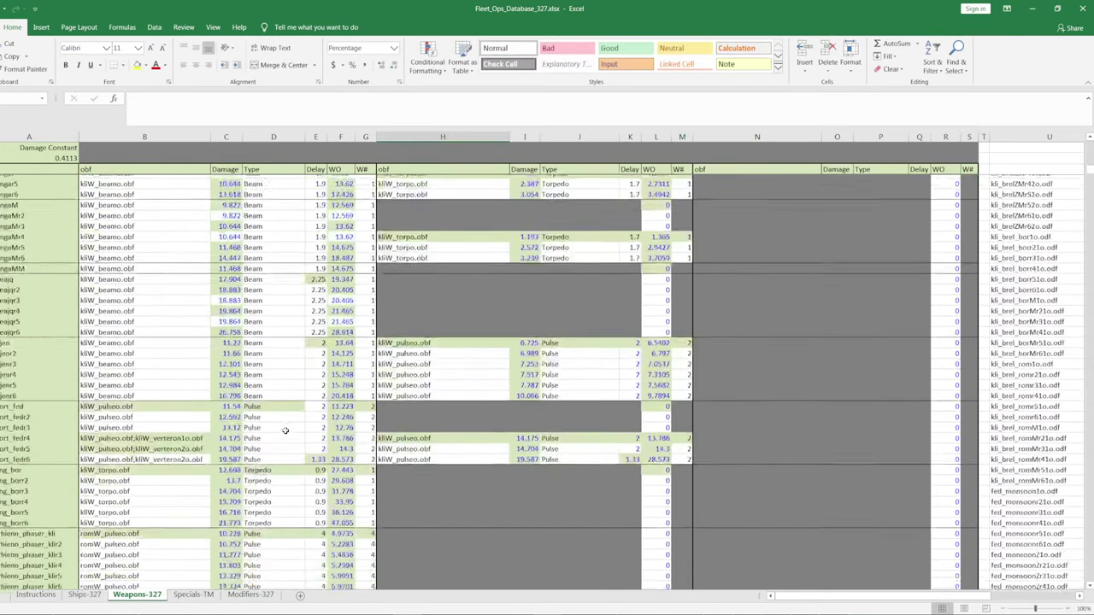
scroll(164, 406, "down", 15)
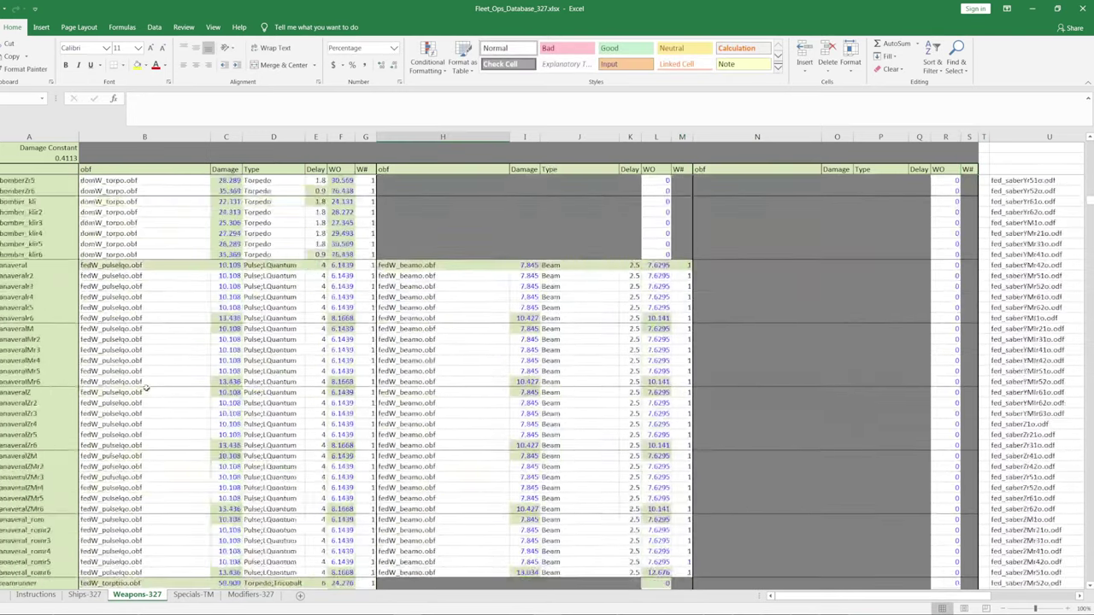
scroll(108, 386, "down", 15)
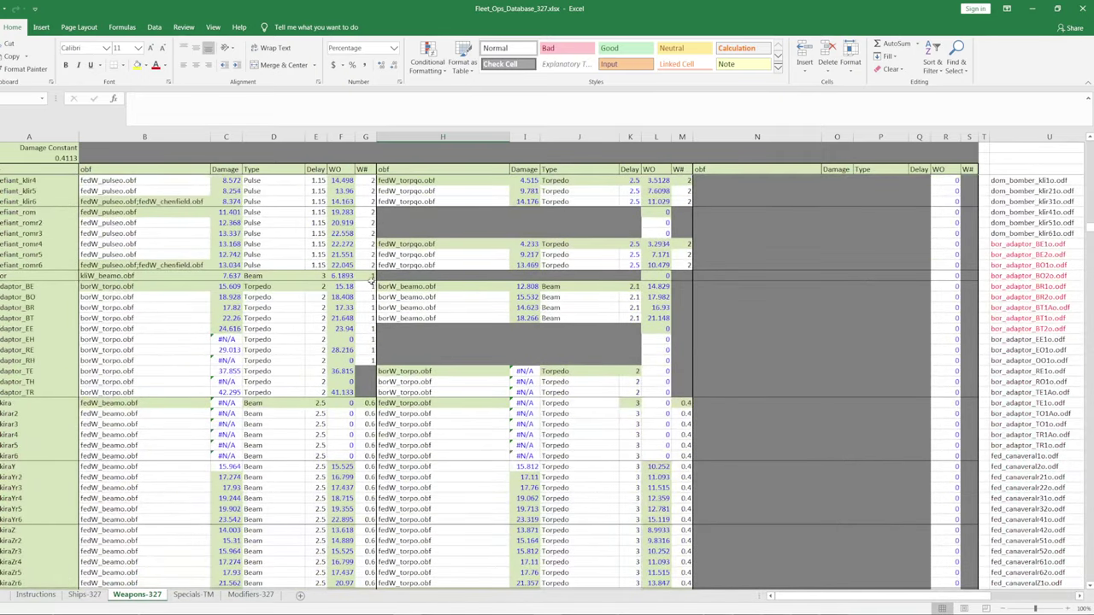
left_click(677, 285)
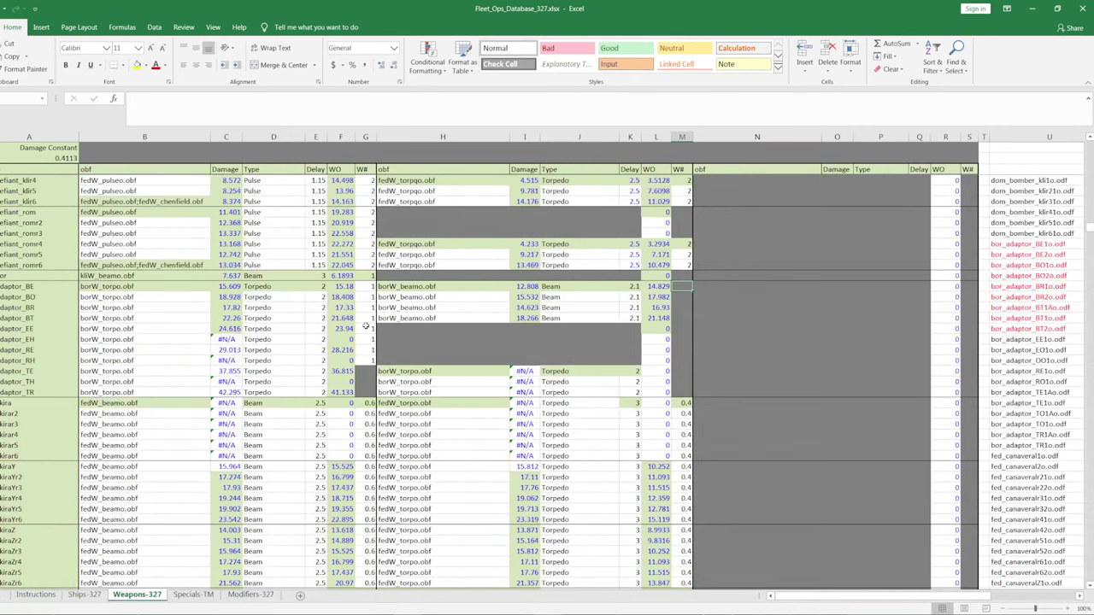
left_click(363, 316)
key("ctrl+c")
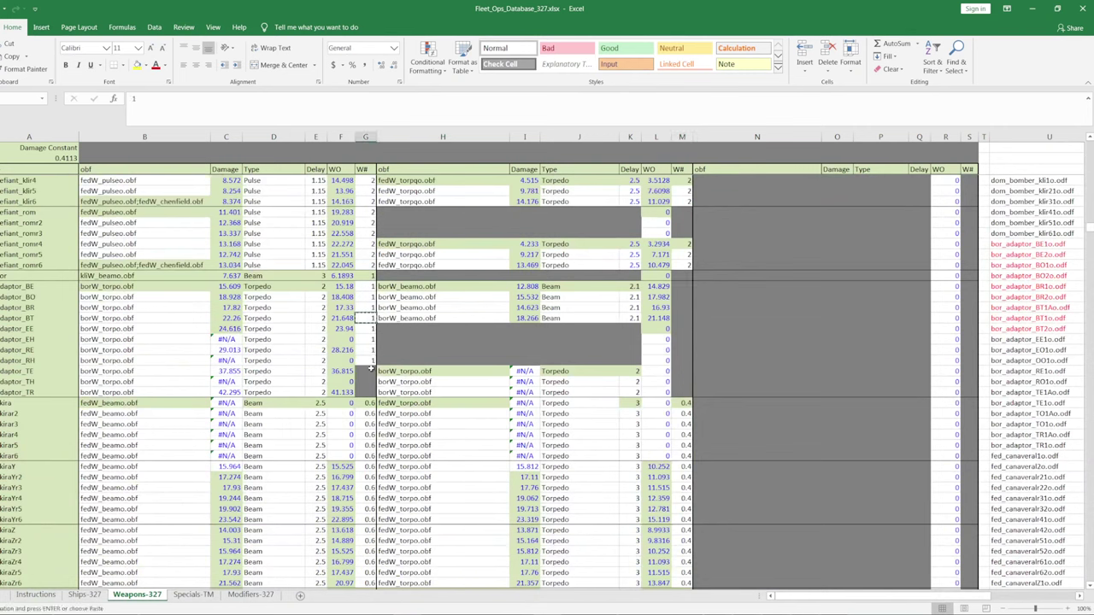
left_click_drag(370, 369, 368, 393)
left_click(682, 287)
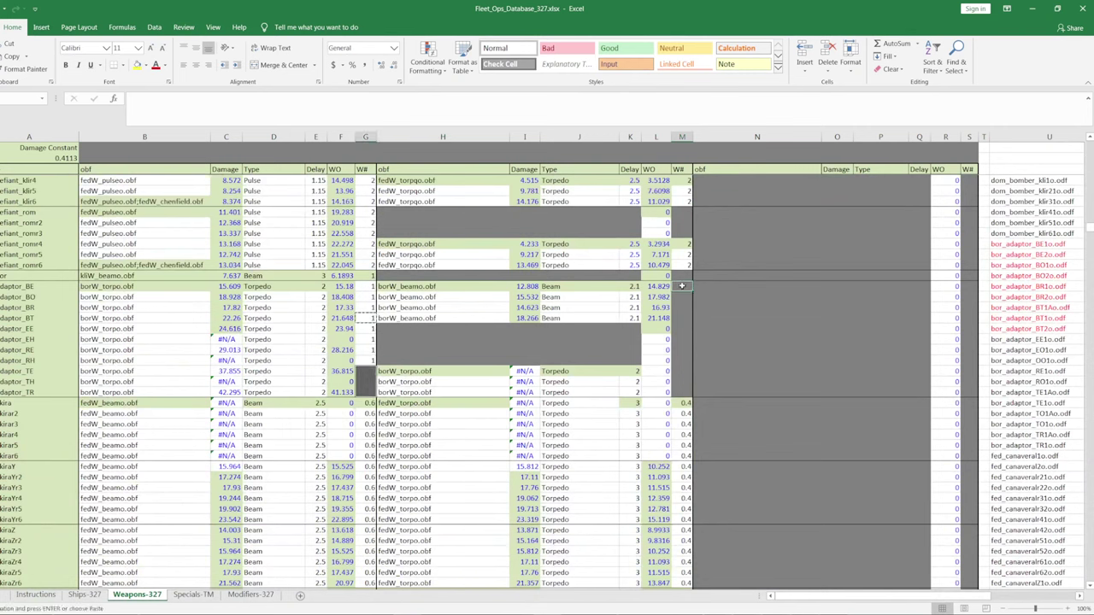
right_click(684, 312)
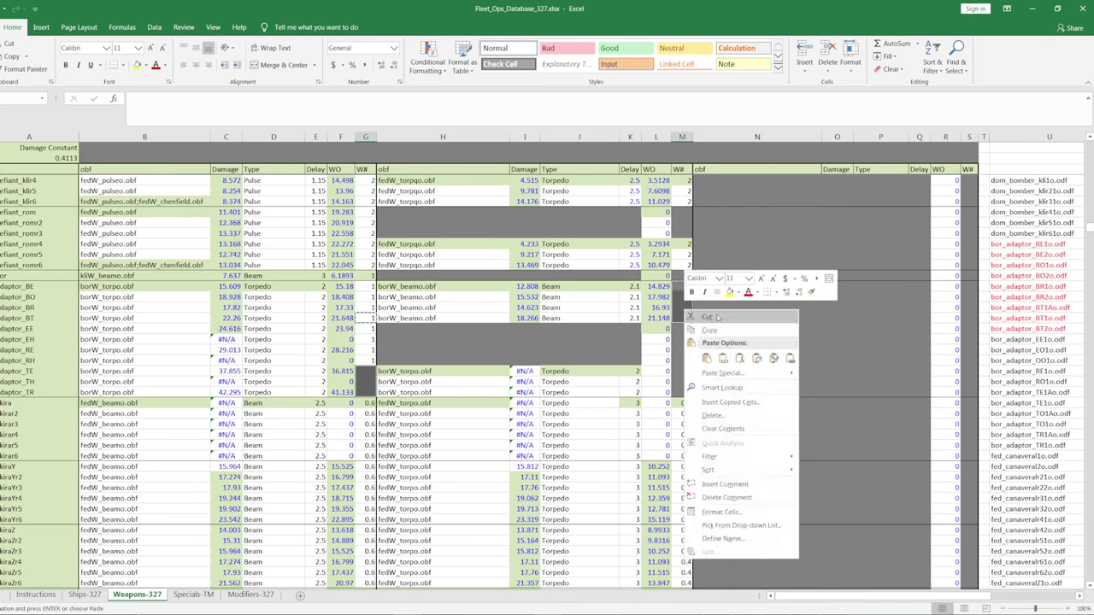
left_click(722, 359)
left_click(446, 348)
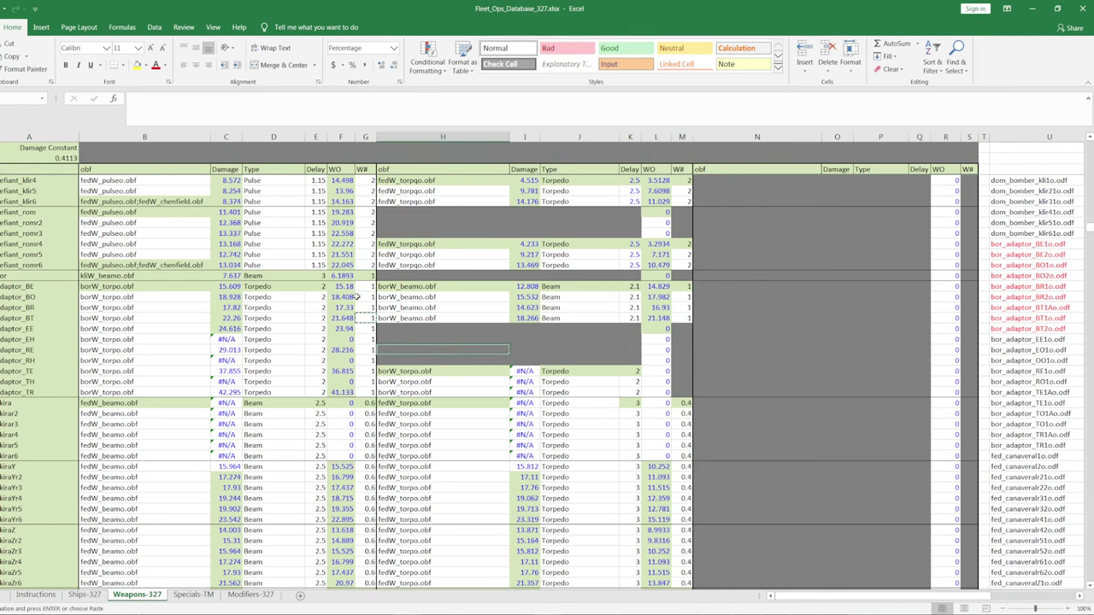
- On the Ships-327 sheet, remove the 1o.odf suffix from the names bor_adaptor_BE1o.odf through bor_adaptor_BT2o.odf with Find and Replace
left_click(85, 594)
scroll(121, 327, "down", 15)
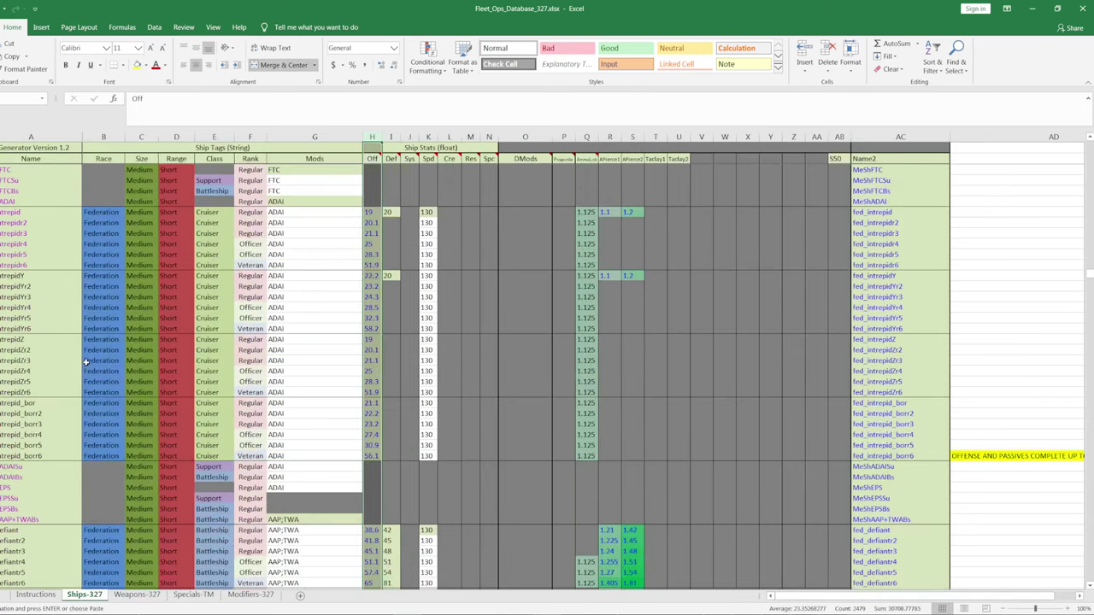
scroll(87, 370, "down", 5)
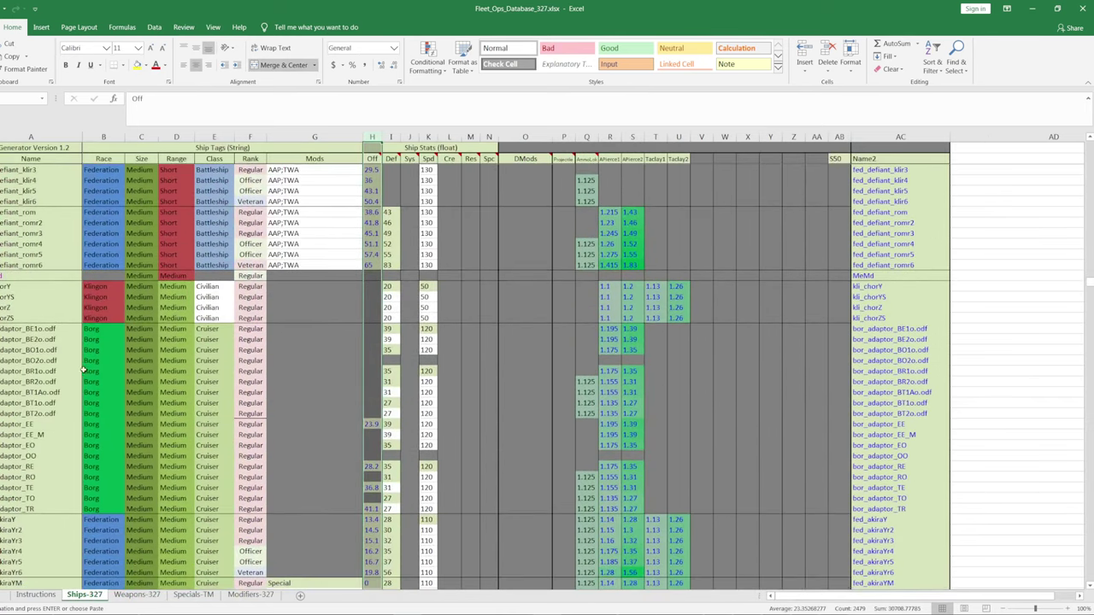
left_click_drag(25, 412, 30, 329)
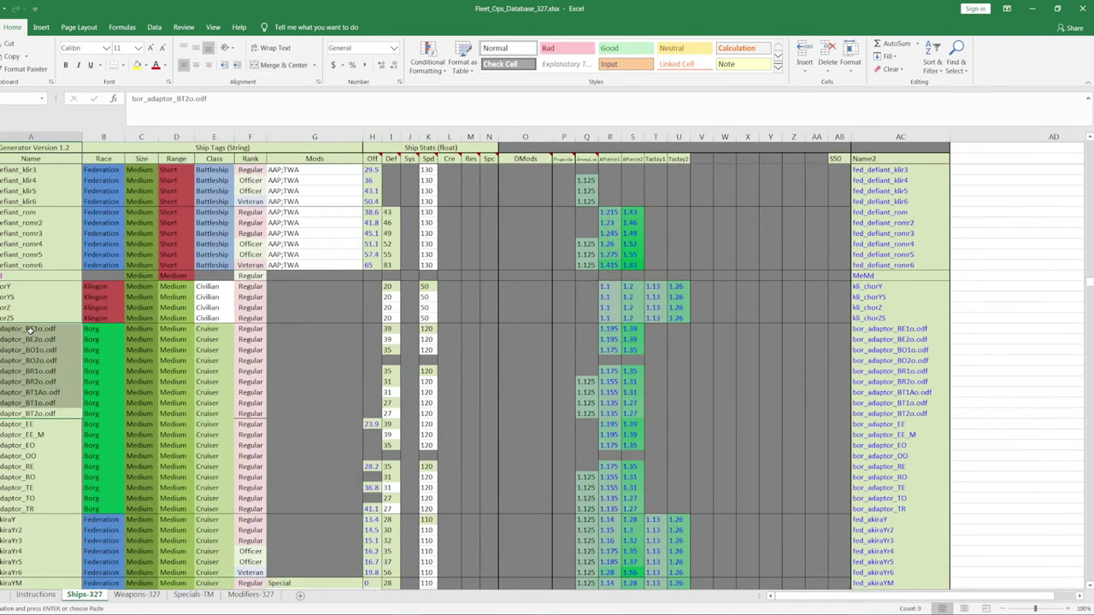
key("ctrl+h")
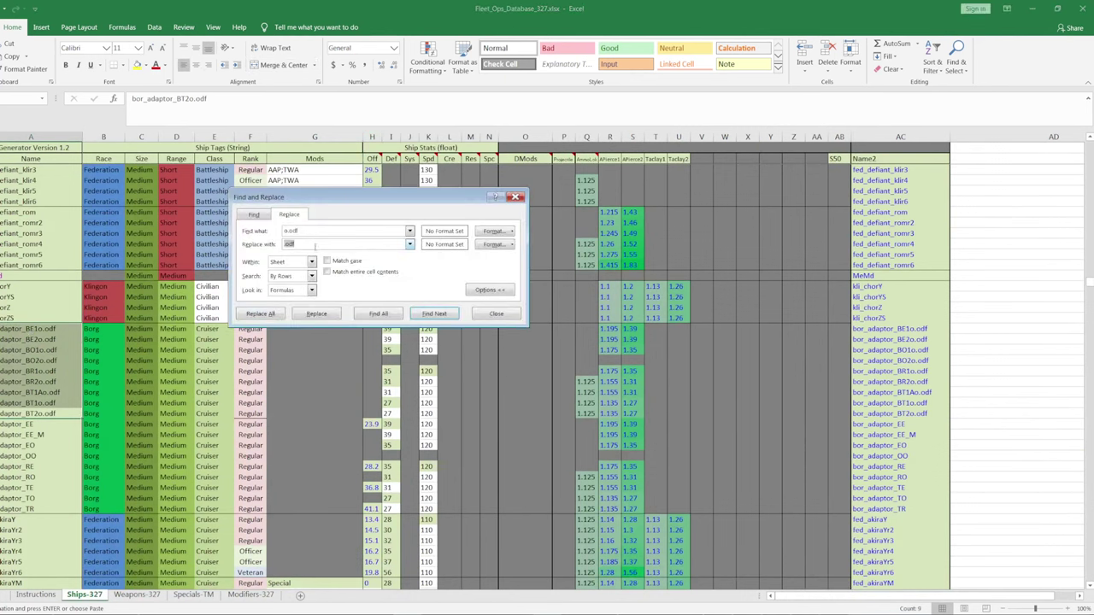
key("shift+Tab")
type("1")
key("Tab")
left_click(261, 314)
key("Return")
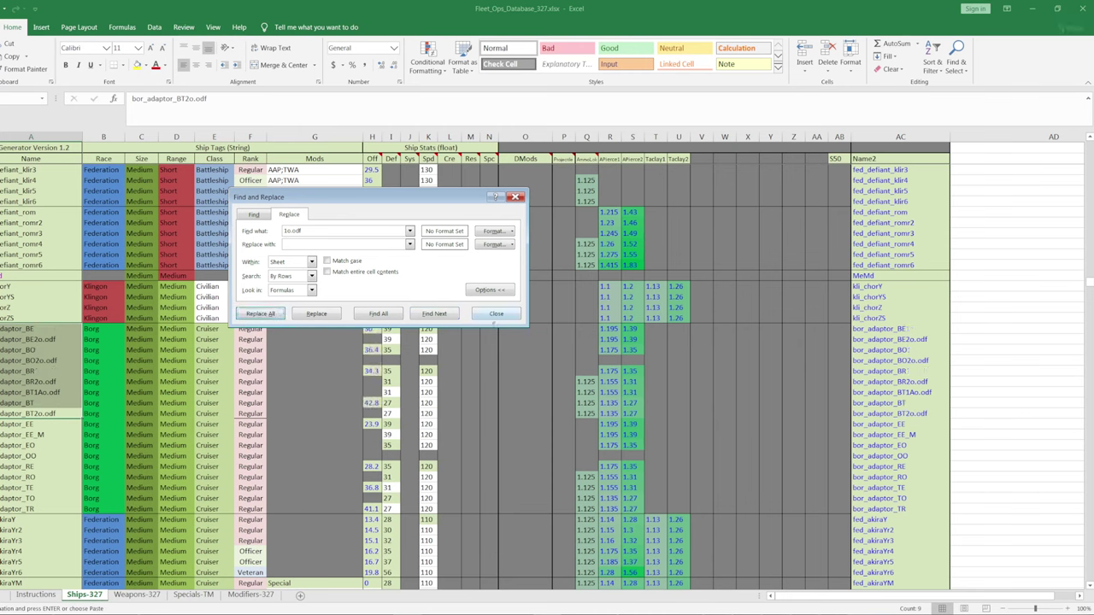
- Remove the 2o.odf suffix from the same adaptor names by replacing it with nothing
left_click(288, 231)
type("2")
left_click(260, 314)
left_click(533, 343)
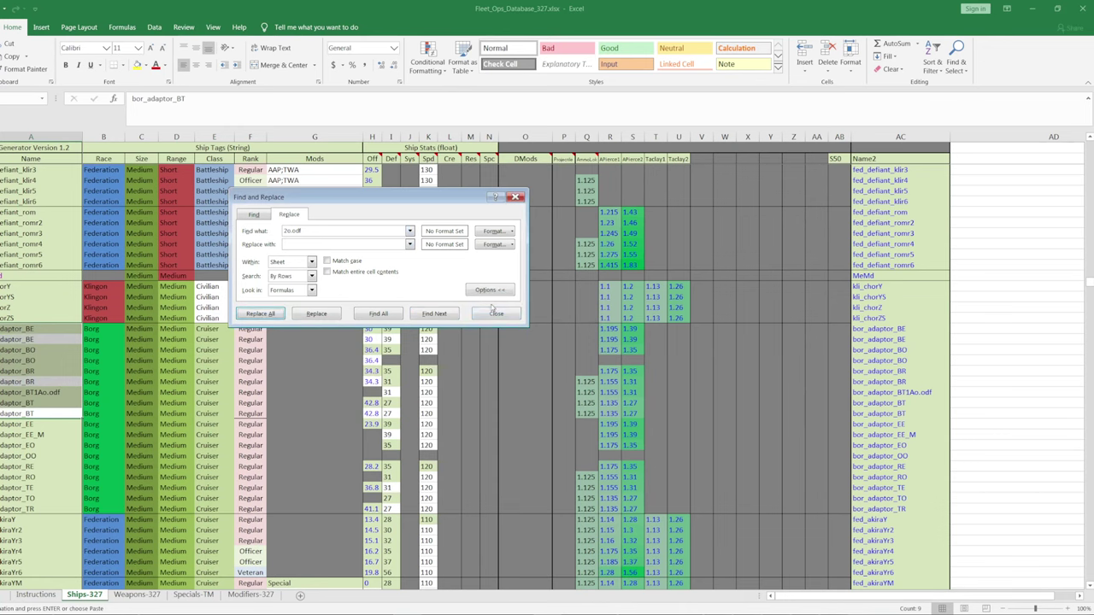
left_click(489, 313)
- Delete the second bor_adaptor_BE, BO, BR and BT rows and the bor_adaptor_BT1Ao.odf row from Ships-327
left_click(17, 340)
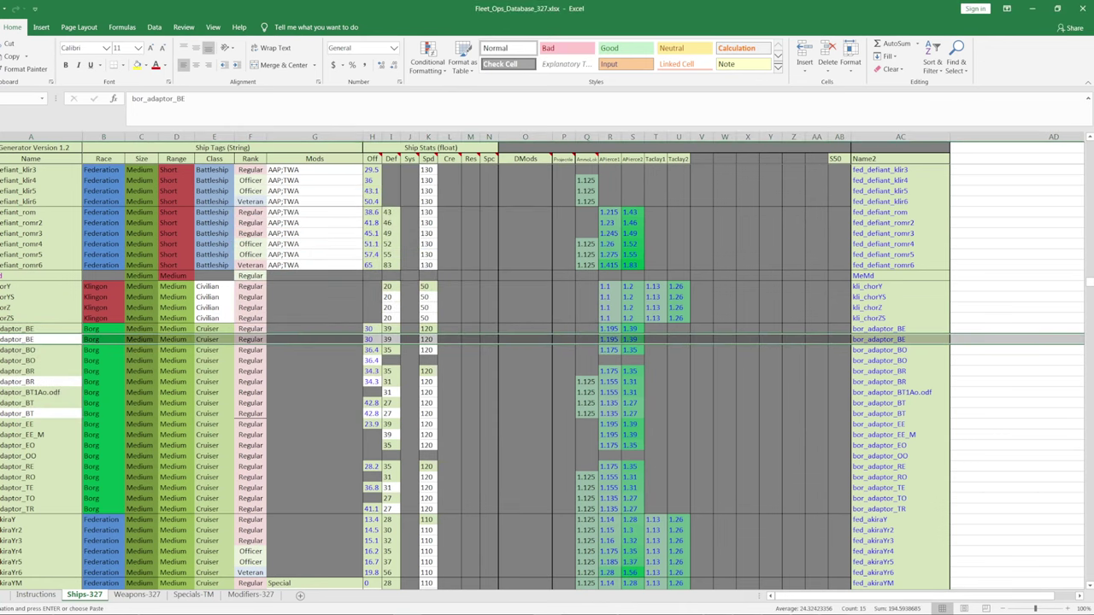
left_click(17, 359, "ctrl")
left_click(17, 381, "ctrl")
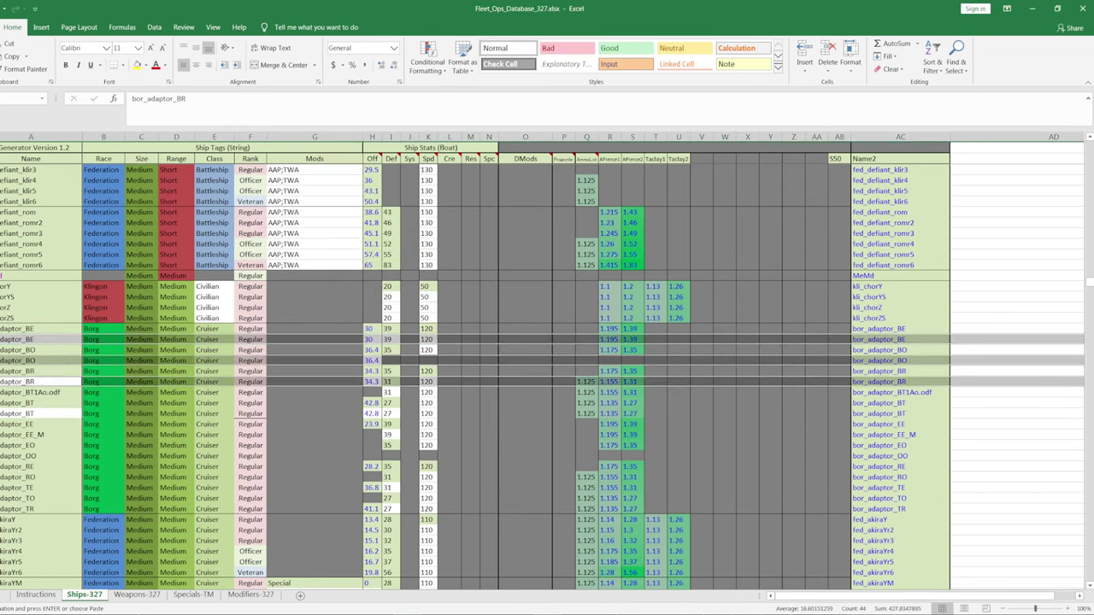
left_click(17, 414, "ctrl")
left_click(17, 392, "ctrl")
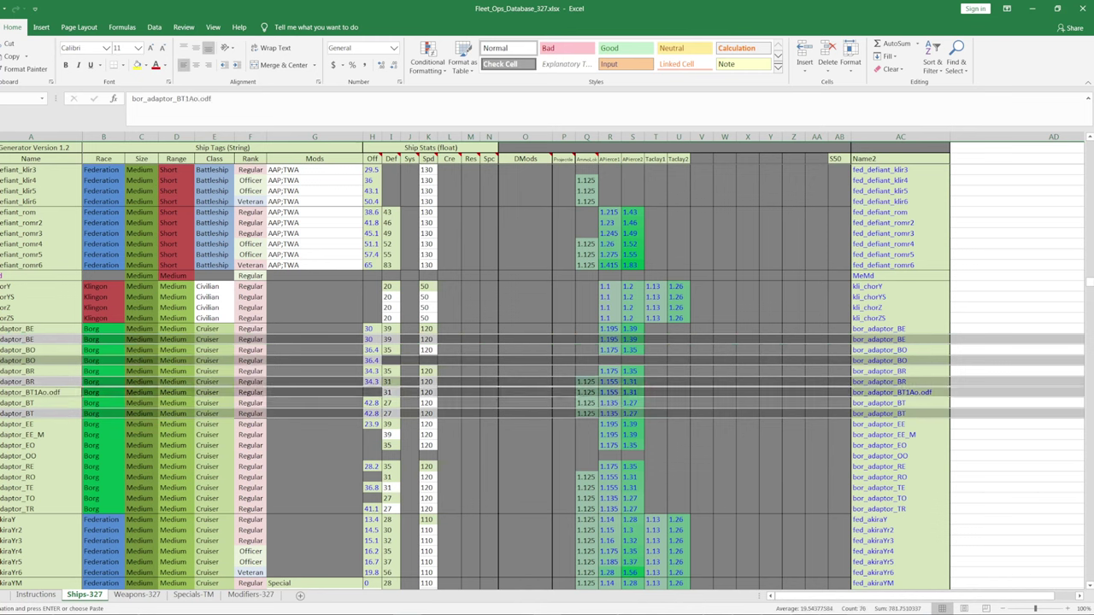
right_click(17, 392)
key("Escape")
key("ctrl+minus")
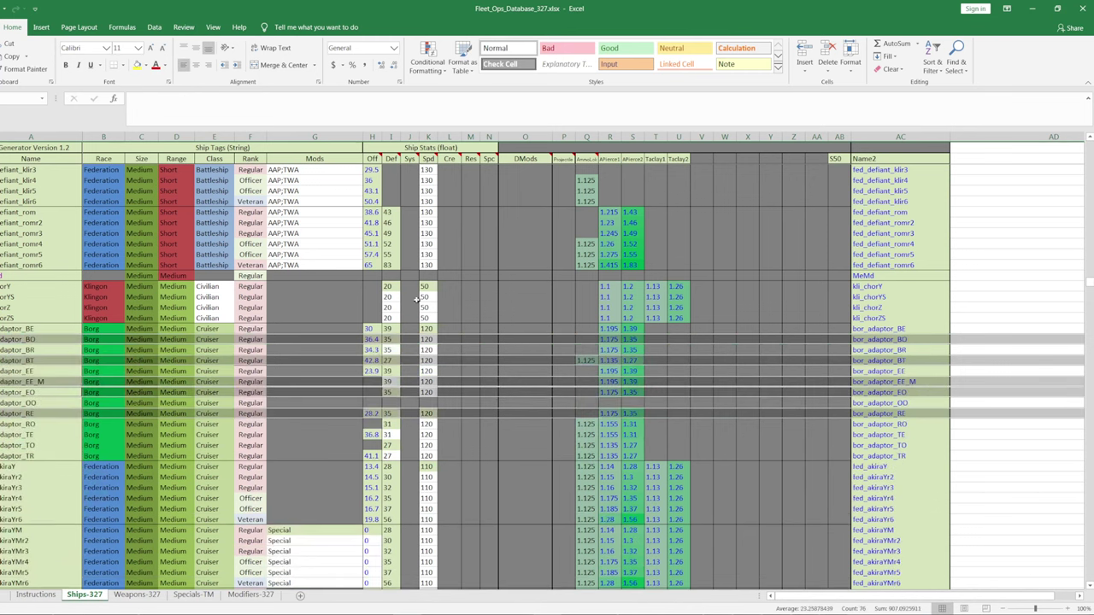
left_click(277, 297)
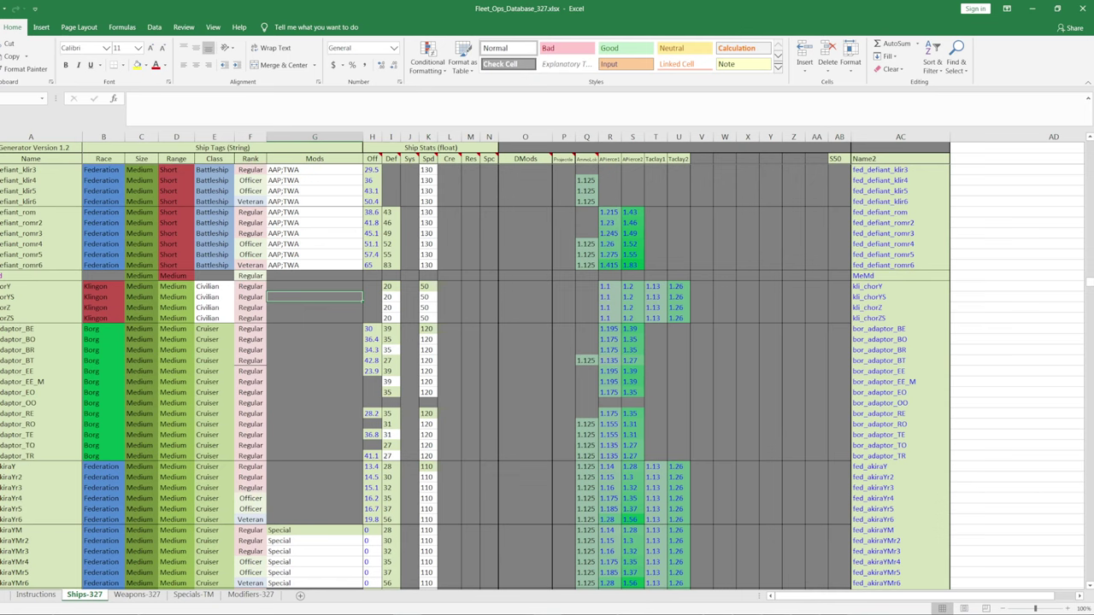
- Compare the bor_adaptor_EE_M entry in Ships-327 with the bor_adaptor_EE row in Weapons-327
left_click(31, 384)
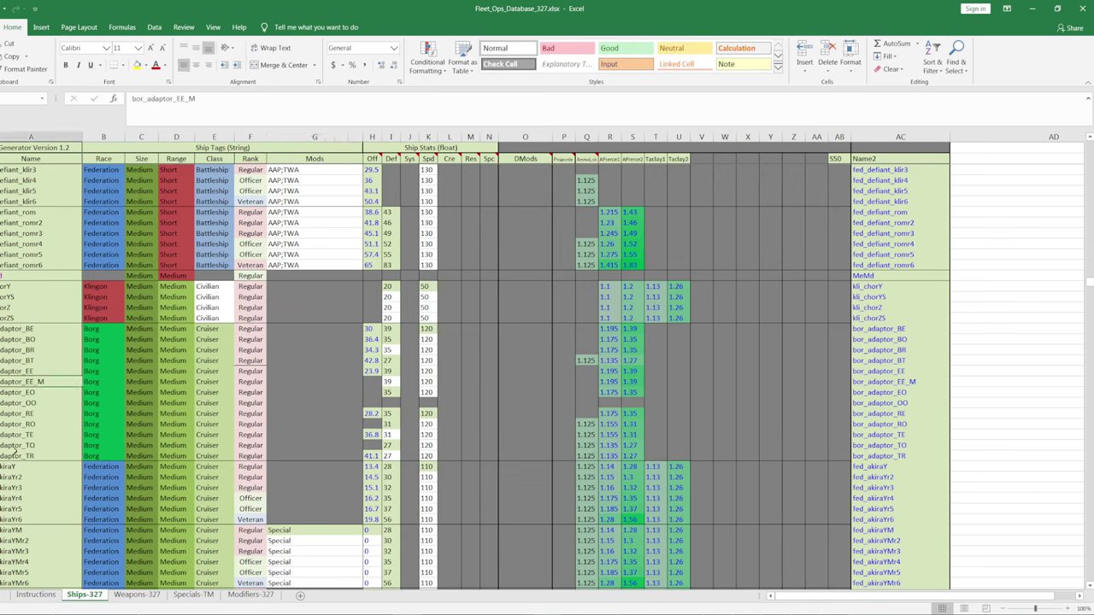
left_click(135, 594)
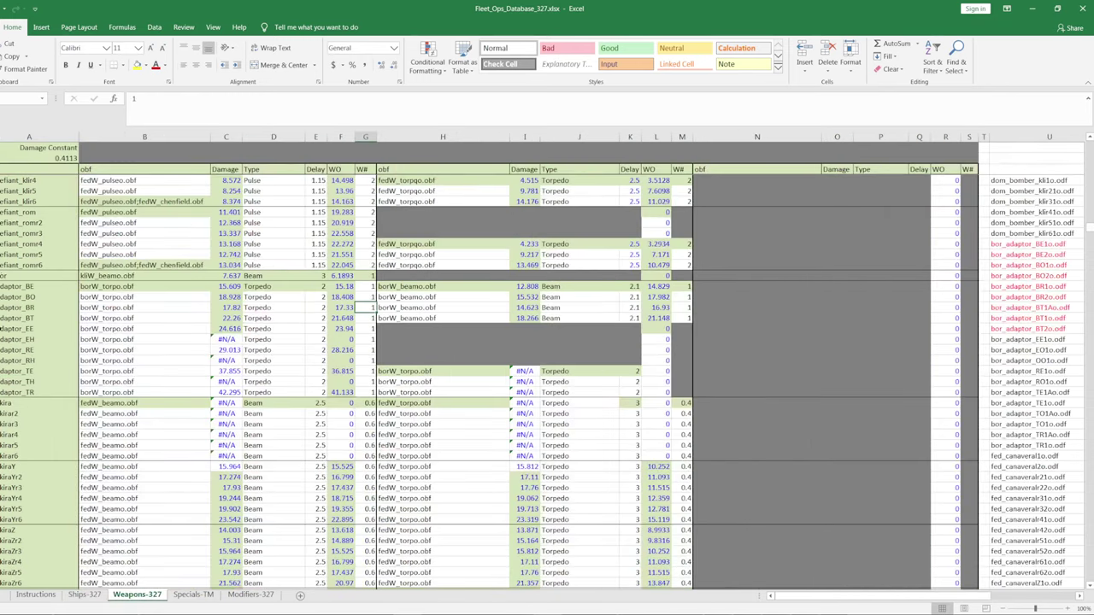
left_click_drag(17, 328, 965, 328)
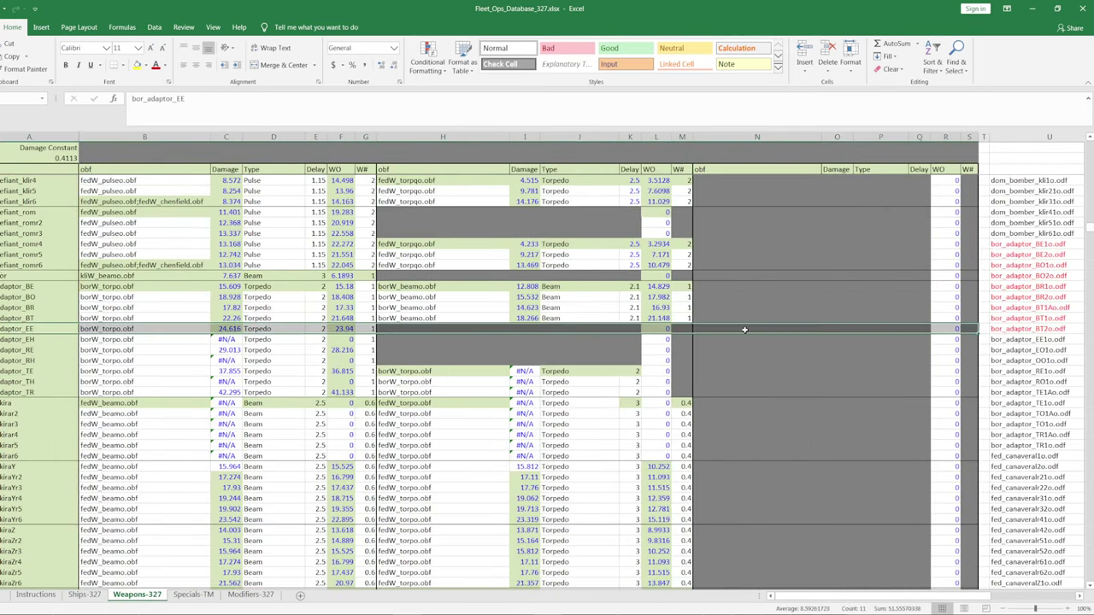
key("ctrl+c")
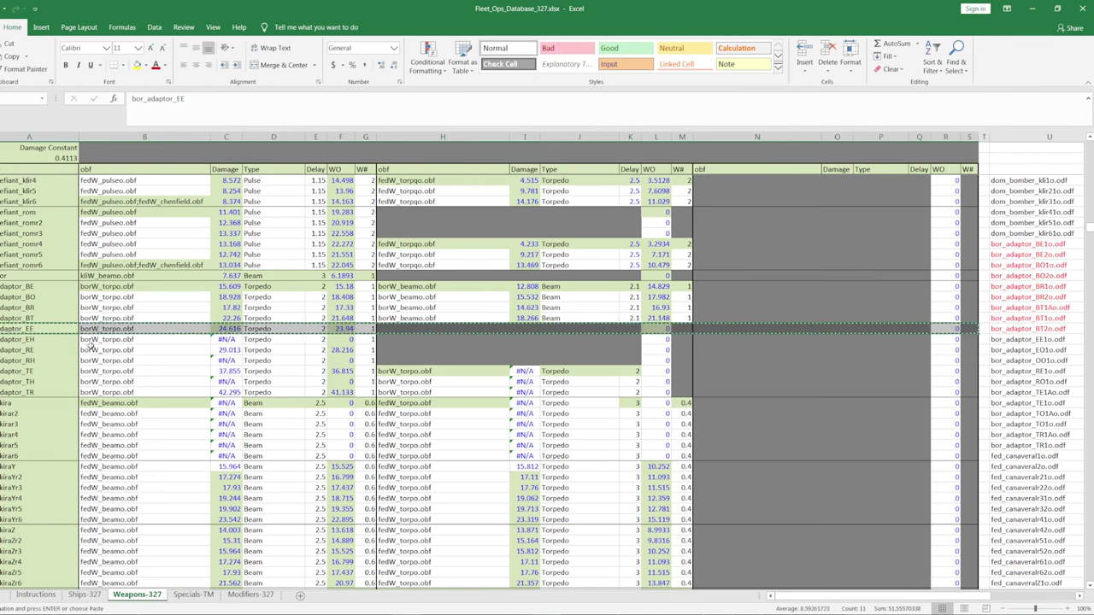
left_click(83, 594)
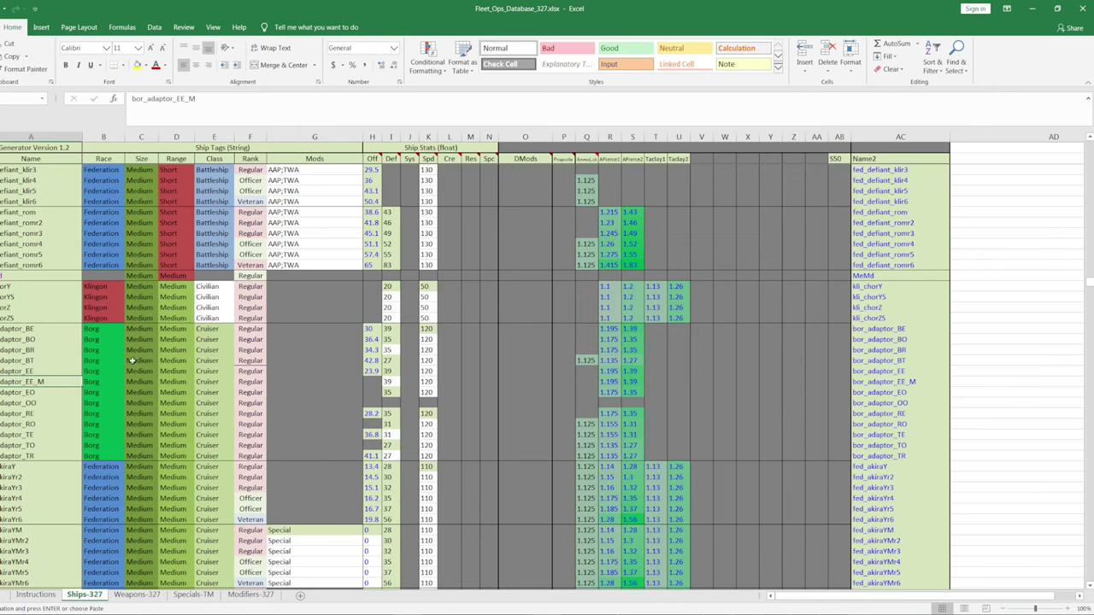
- Copy unbordered Regular rank cells over the bor_adaptor_BT and bor_adaptor_EE ranks to clear the stray border line
left_click(248, 350)
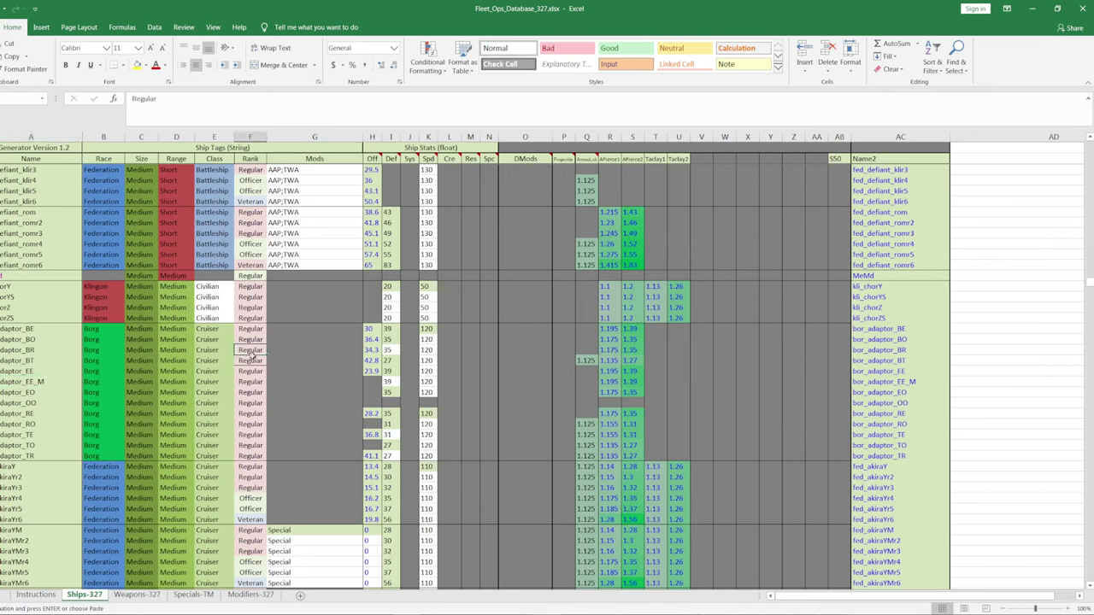
left_click(250, 372)
key("ctrl+v")
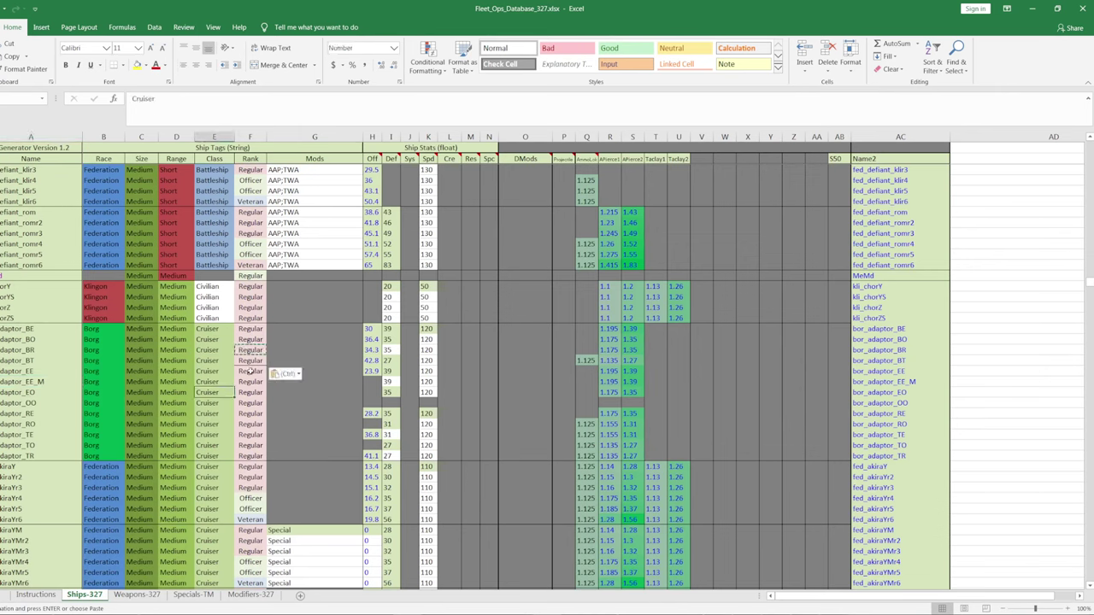
mouse_move(250, 382)
left_mouse_down()
mouse_move(249, 392)
mouse_move(250, 371)
left_mouse_up()
key("ctrl+c")
key("ctrl+v")
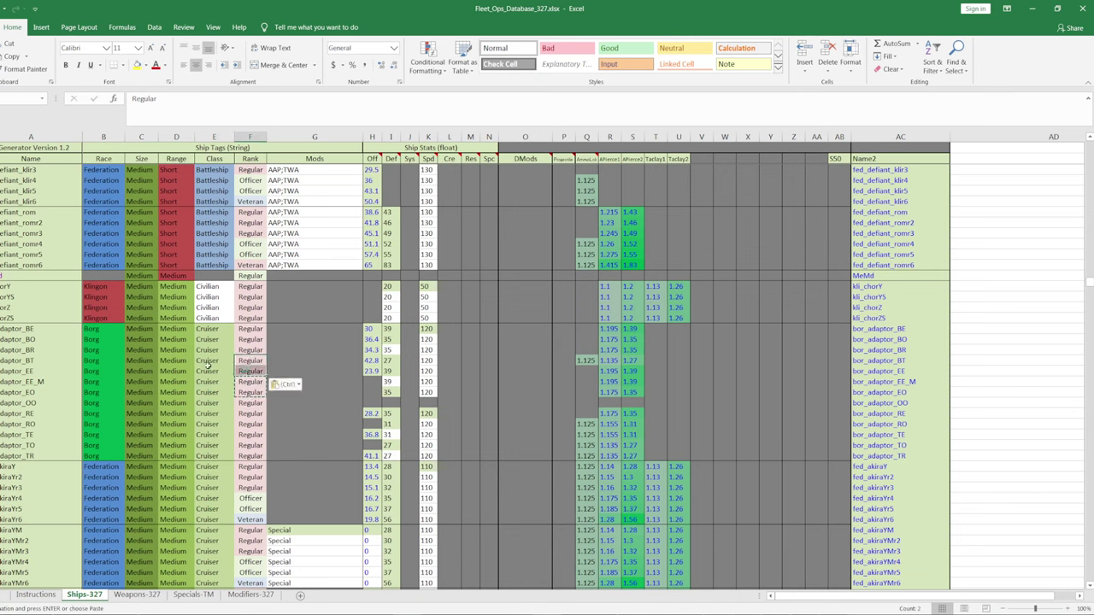
key("Escape")
- Look up the borW_adaptor_EE weapon files in FPQ Edit to check the bor_adaptor_EE_M variant, then return to the workbook
left_click(25, 382)
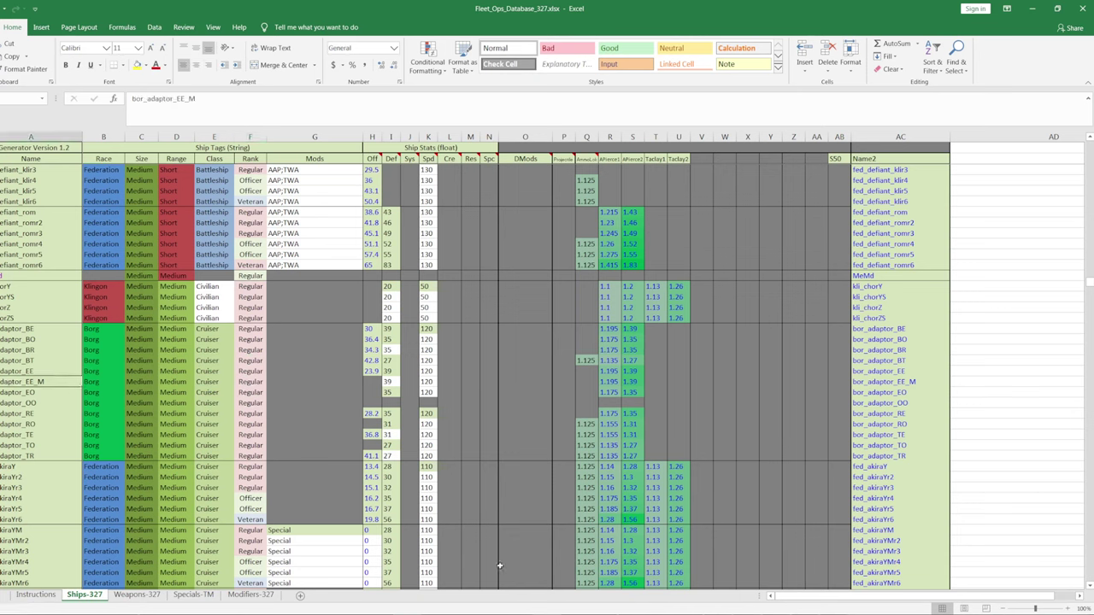
key("alt+Tab")
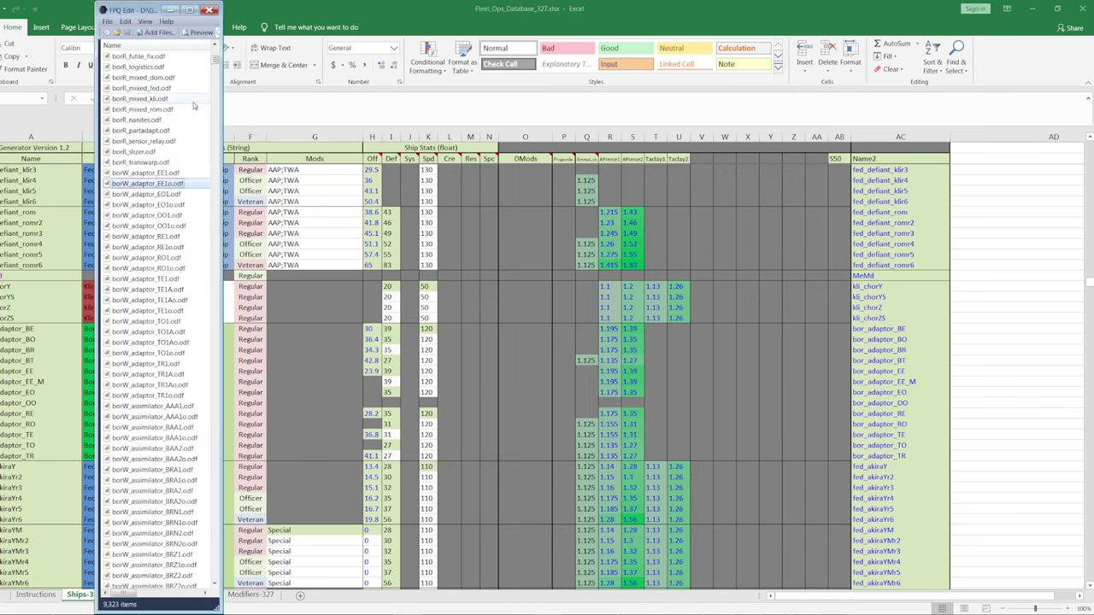
left_click(133, 173)
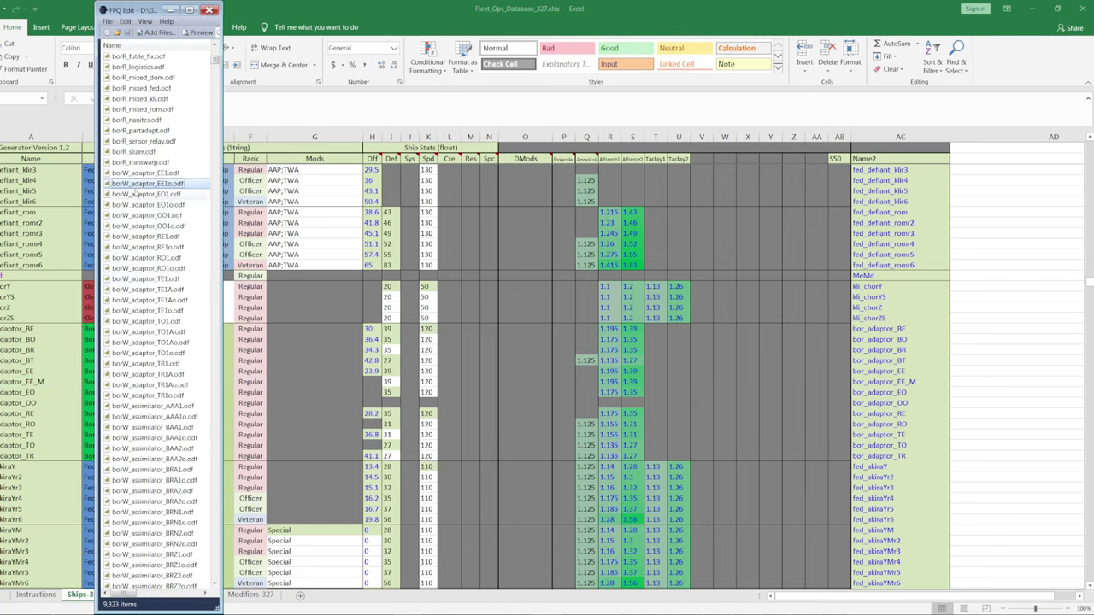
left_click(133, 183, "shift")
key("Delete")
key("alt+Tab")
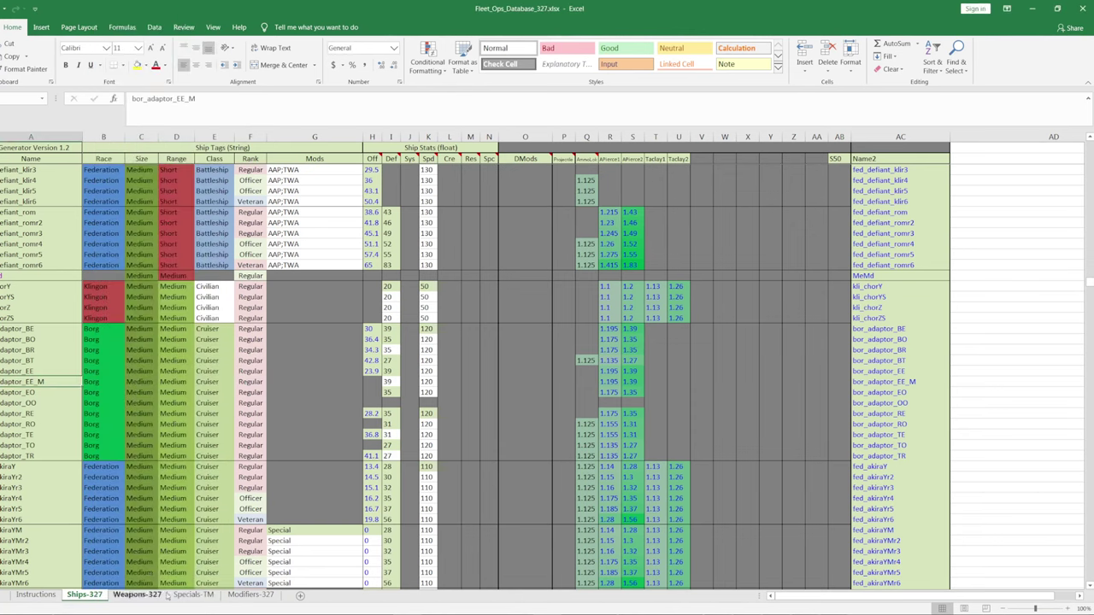
- Check the EE and RH adaptor entries in Weapons-327 against the adaptor rows in Ships-327
left_click(135, 595)
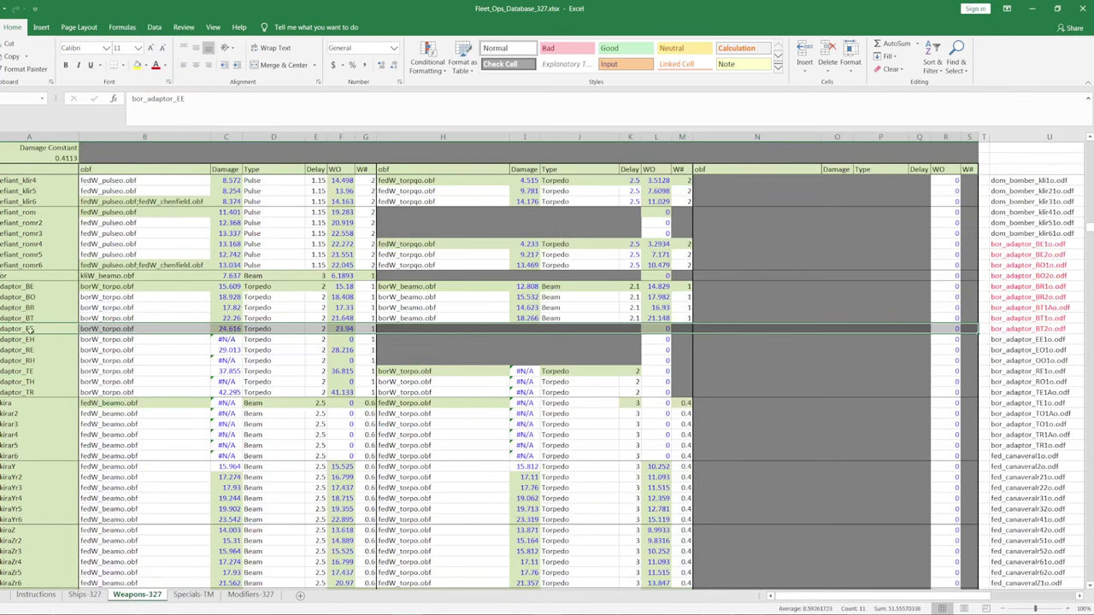
left_click(95, 594)
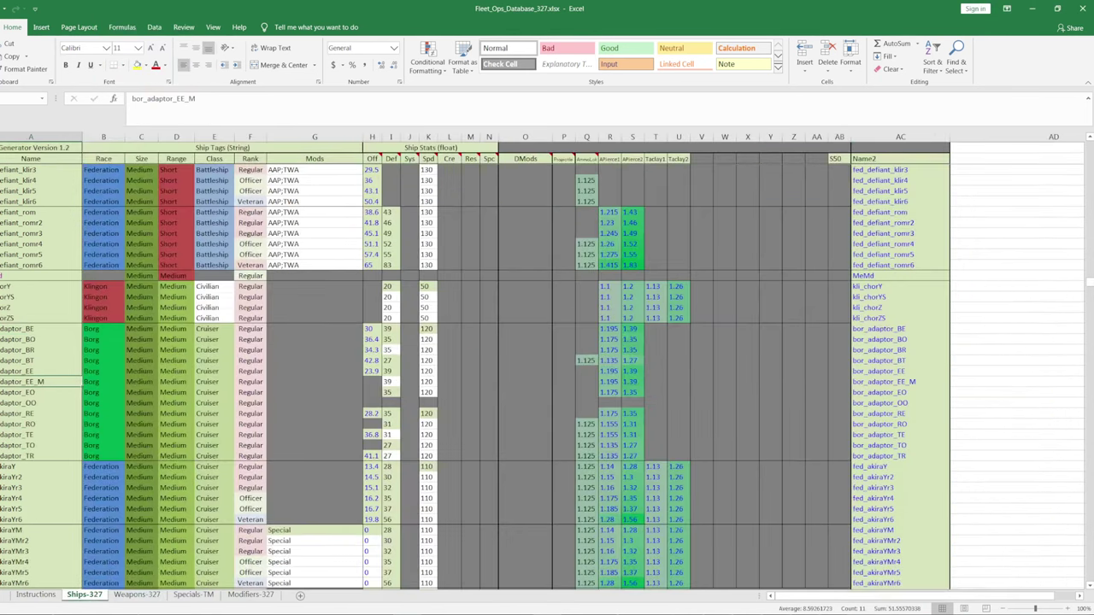
left_click(176, 350)
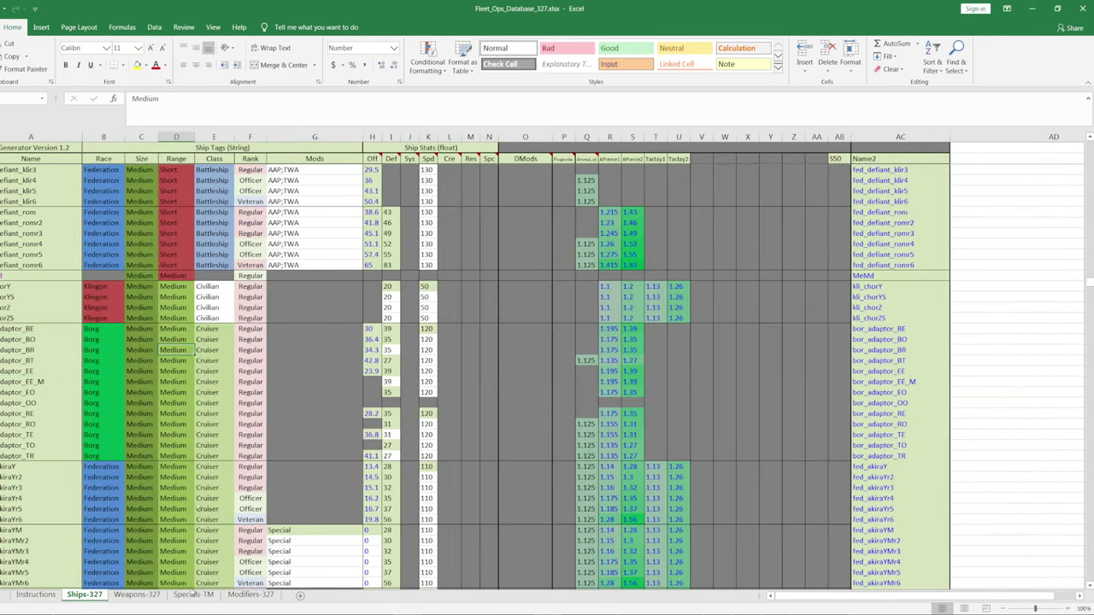
left_click(136, 594)
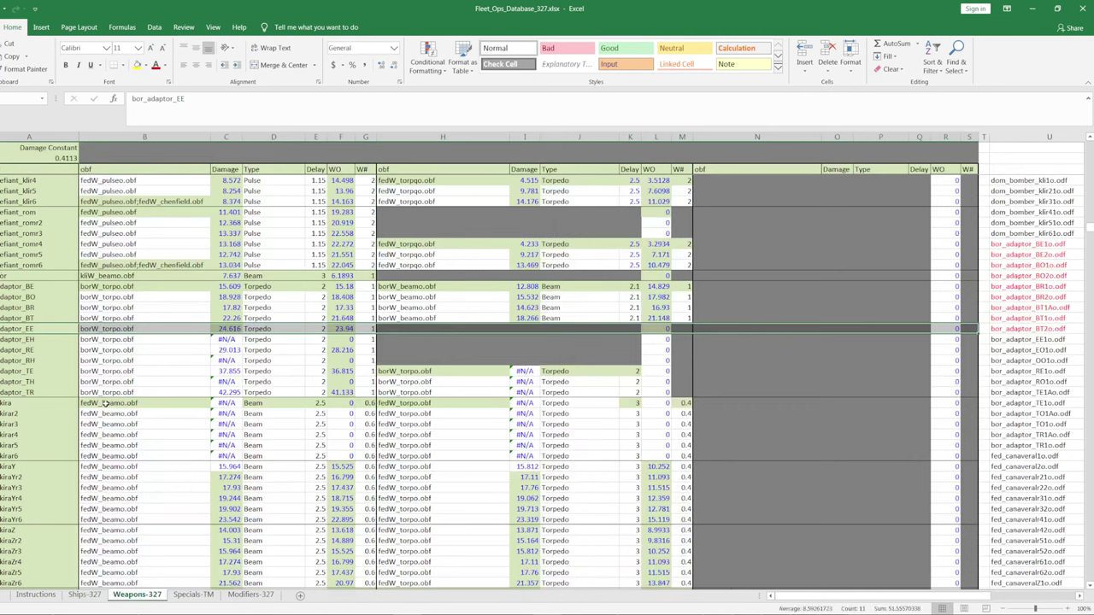
left_click(147, 360)
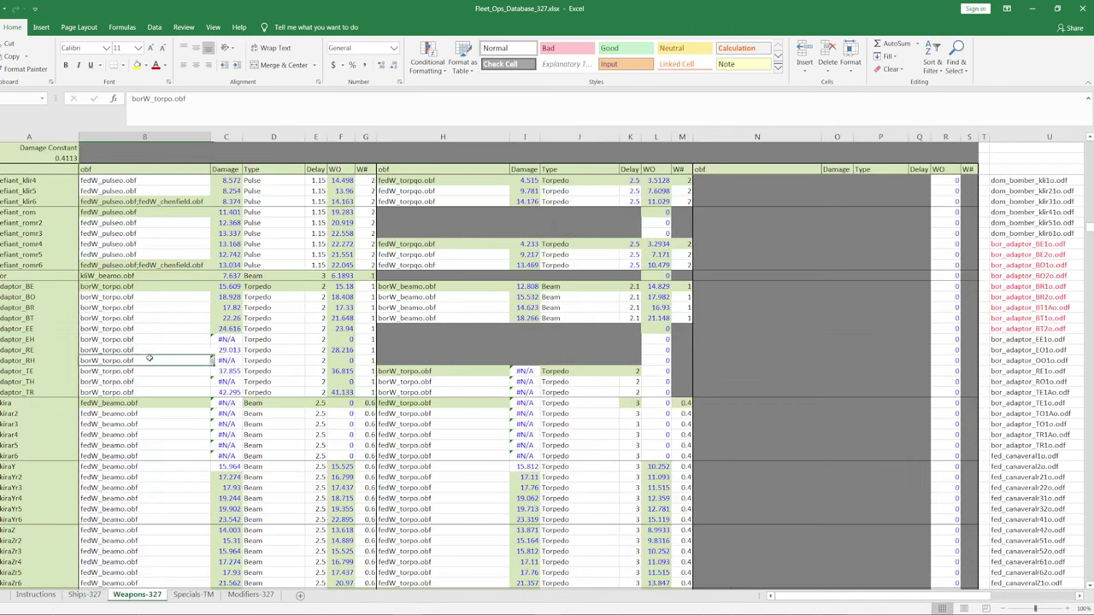
- Compare the adaptor names BE to RH in Weapons-327 with the adaptors' Off values in Ships-327 to find missing weapon entries
left_click(38, 286)
key("shift+Down")
key("shift+Down")
key("shift+Down")
key("shift+Down")
key("shift+Down")
key("shift+Down")
key("shift+Down")
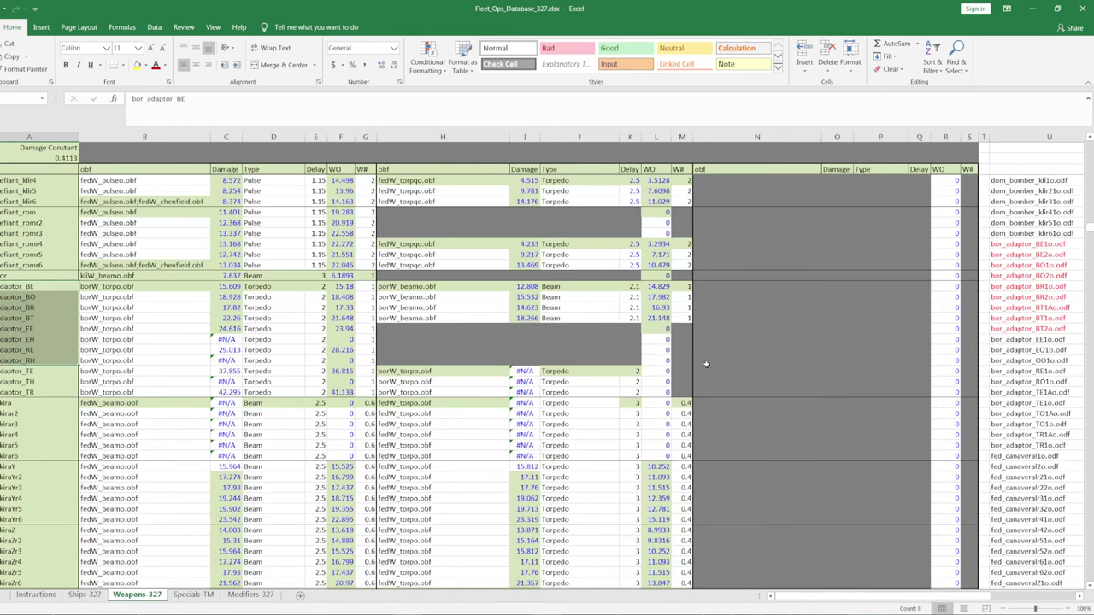
left_click(84, 594)
left_click_drag(375, 329, 373, 456)
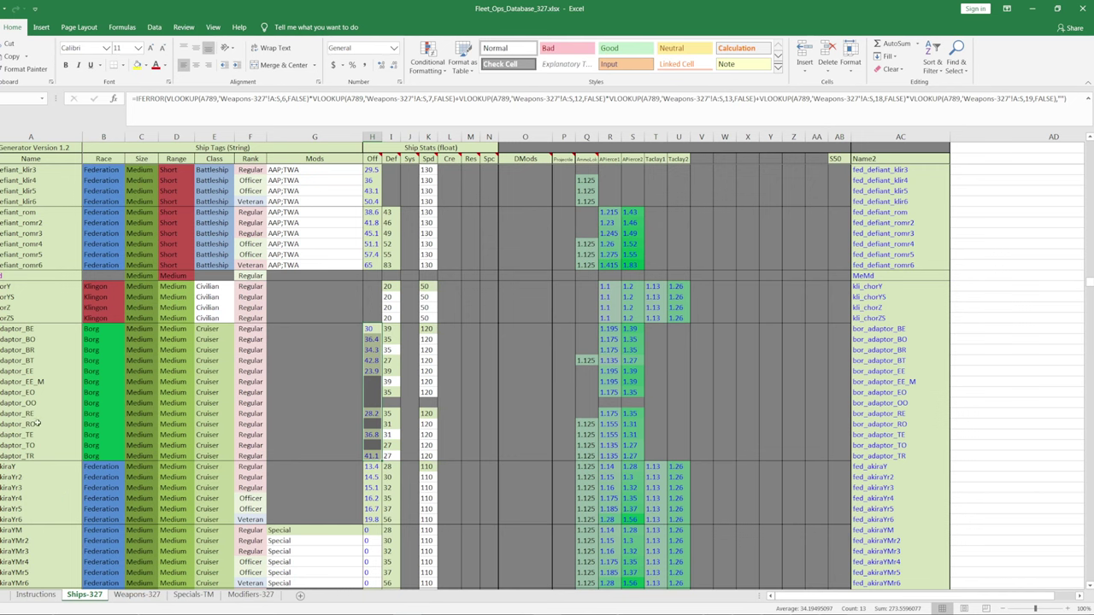
left_click(137, 596)
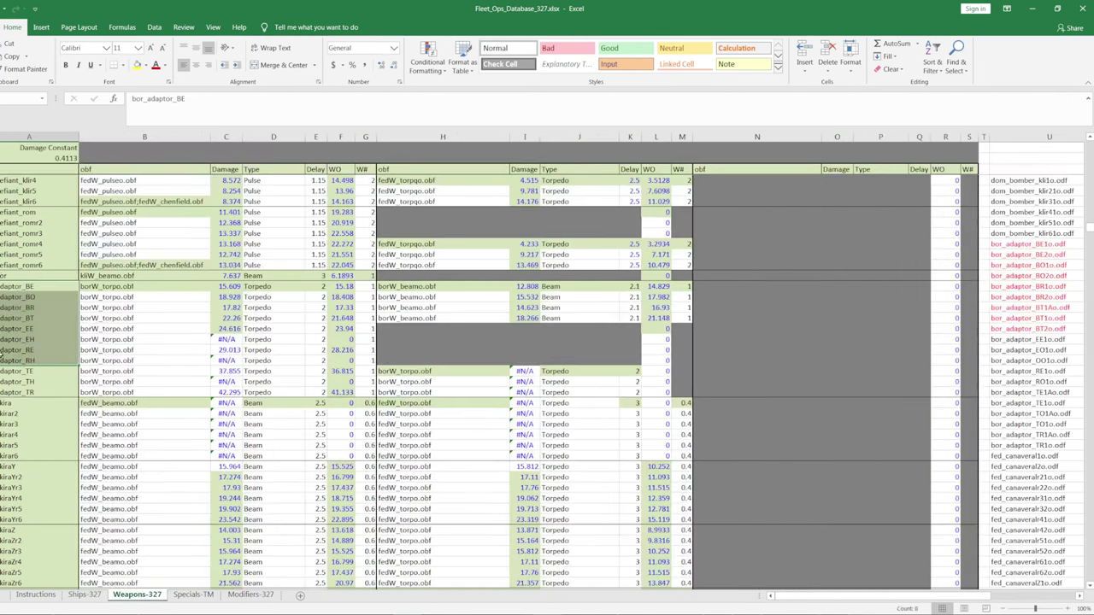
left_click(86, 594)
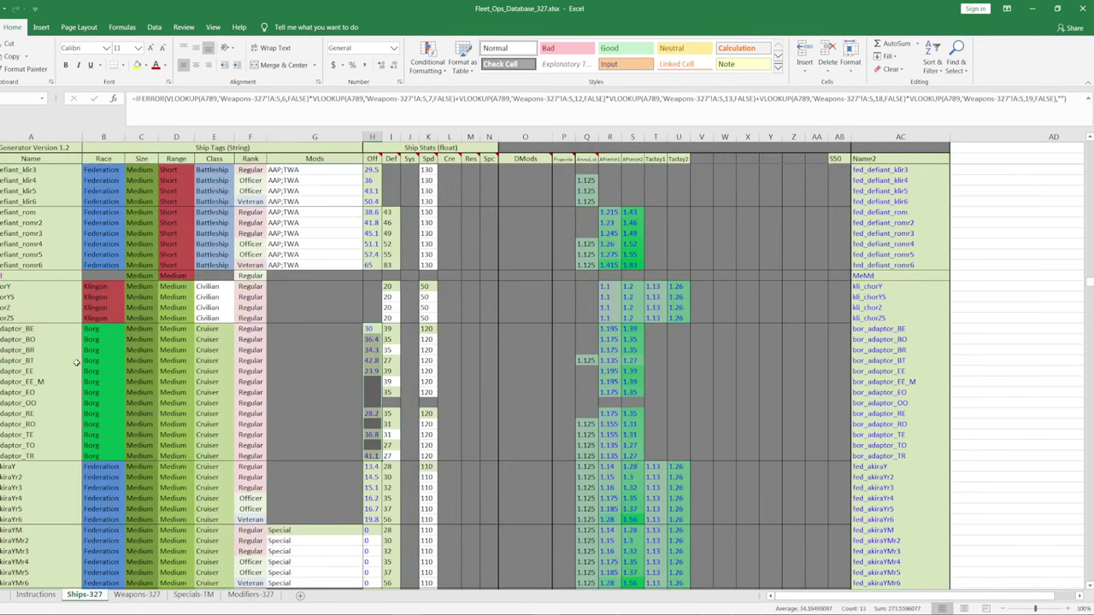
- Examine the full list of adaptor names BE to TR in Ships-327 against the names in Weapons-327
left_click_drag(36, 331, 48, 455)
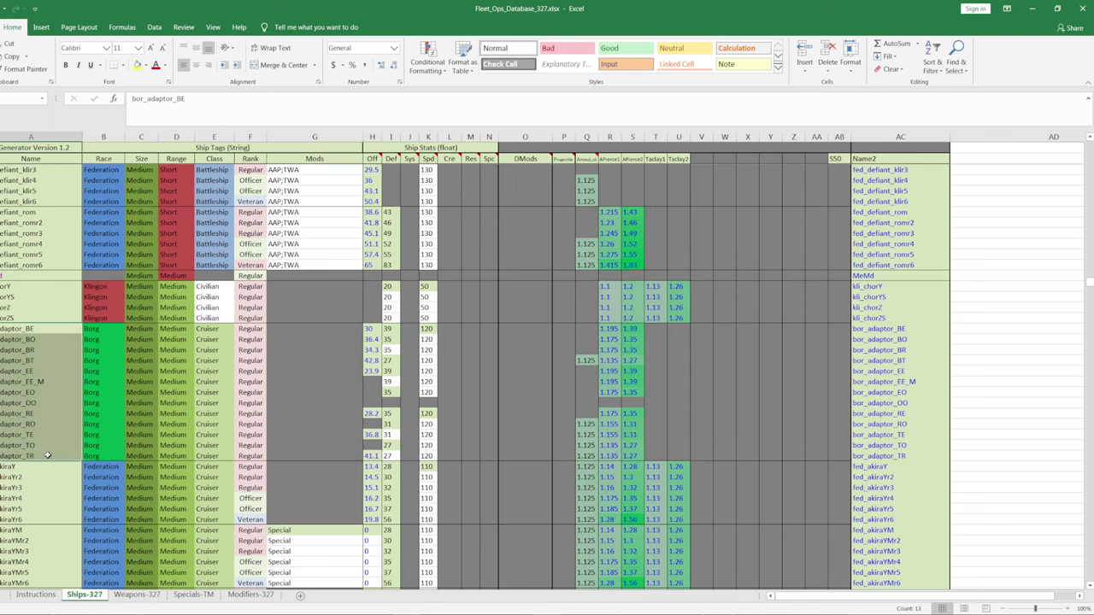
key("ctrl+c")
left_click(137, 594)
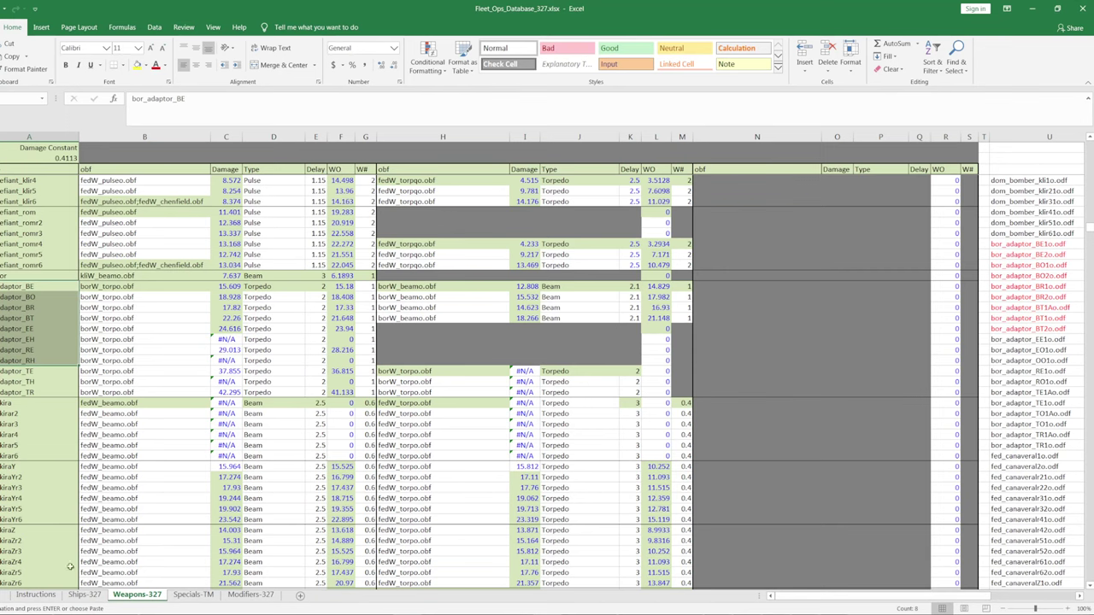
left_click(85, 595)
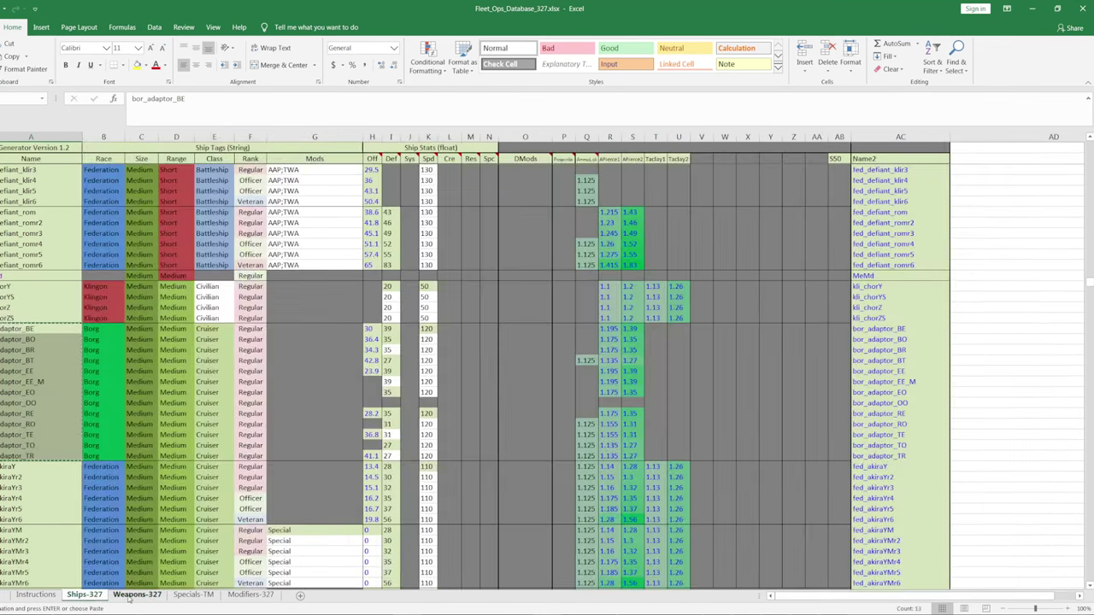
left_click(19, 392)
left_click(31, 403)
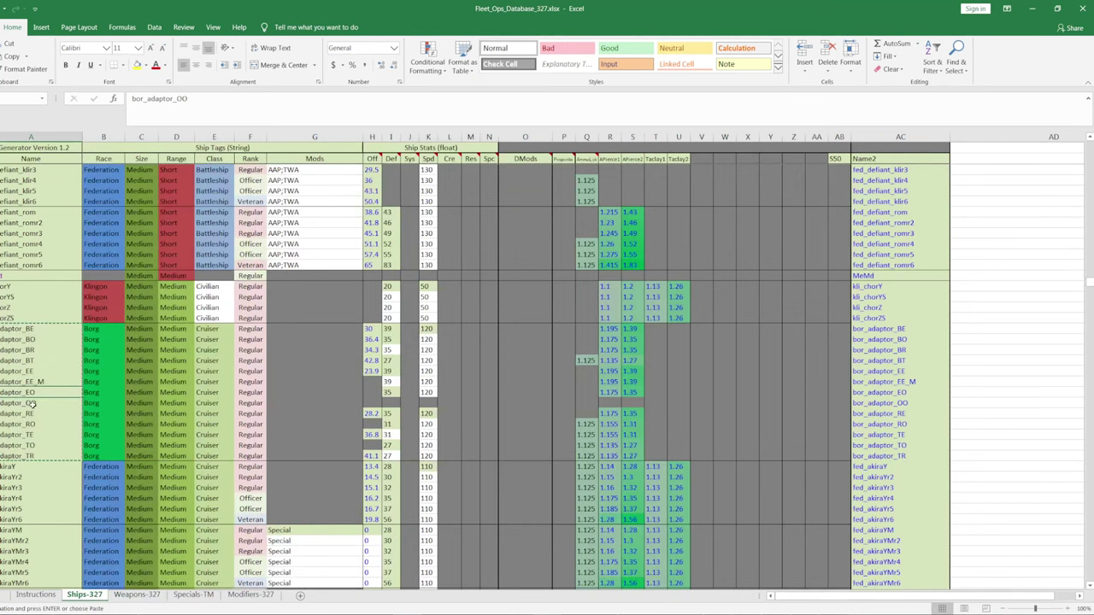
left_click(39, 455)
left_click(137, 595)
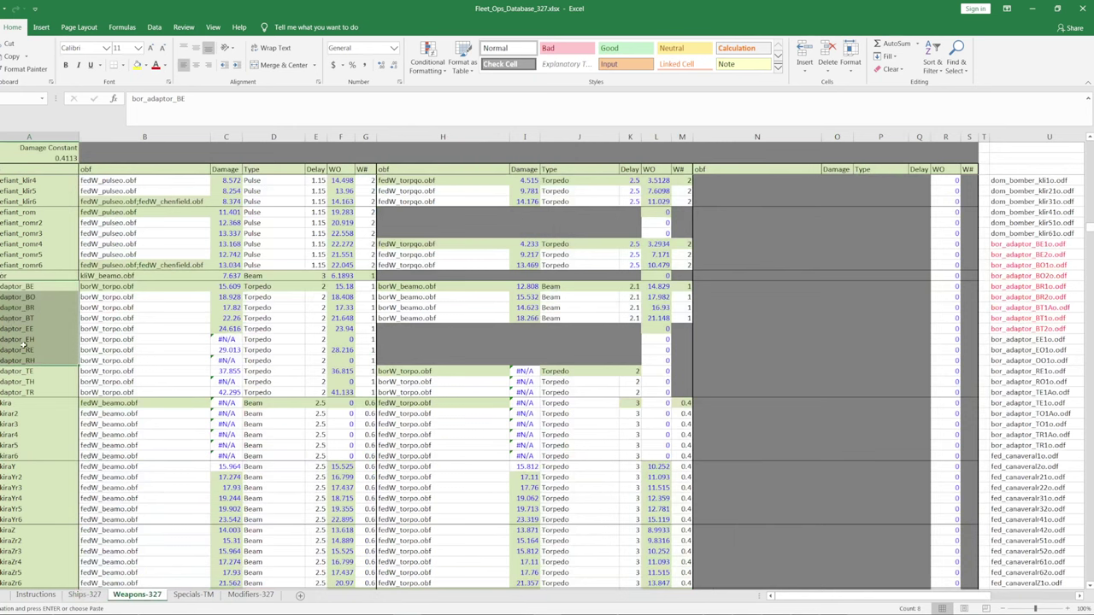
- Try to insert a copy of the bor_adaptor_EH, RE and RH weapon rows in Weapons-327
left_click_drag(24, 340, 919, 359)
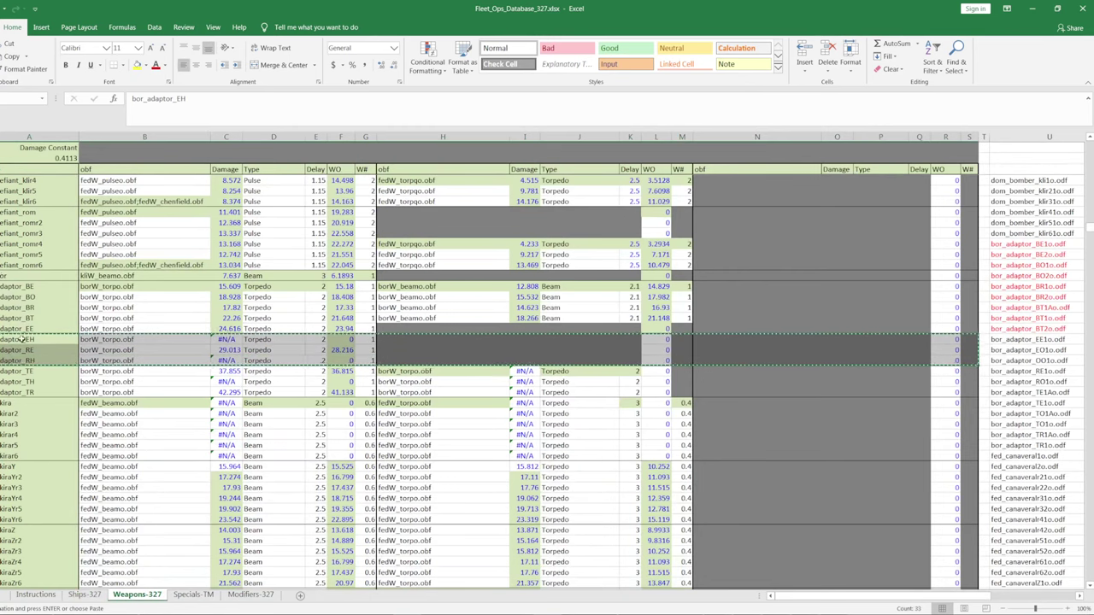
right_click(26, 338)
left_click(71, 430)
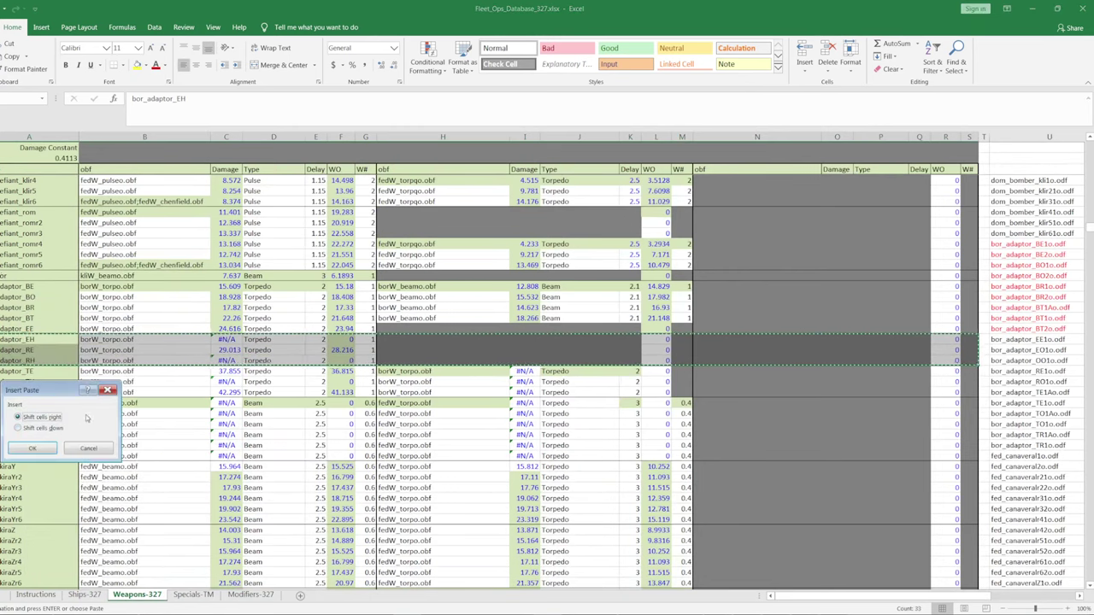
left_click(34, 449)
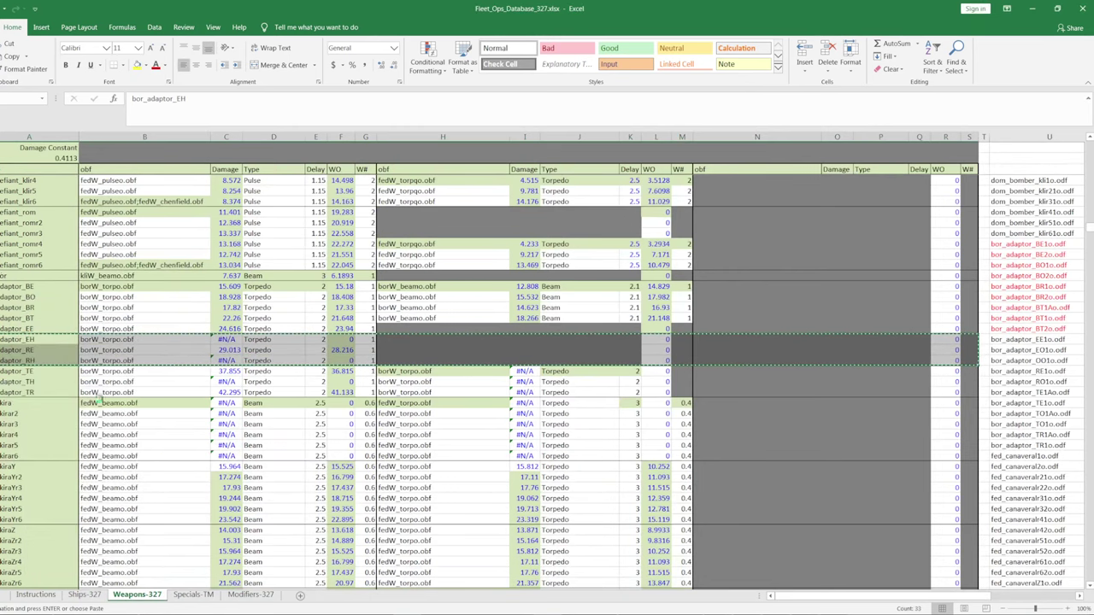
- Review the Off values of the bor_adaptor variants in Ships-327
left_click(89, 594)
key("Down")
key("Down")
key("Down")
key("Down")
key("Down")
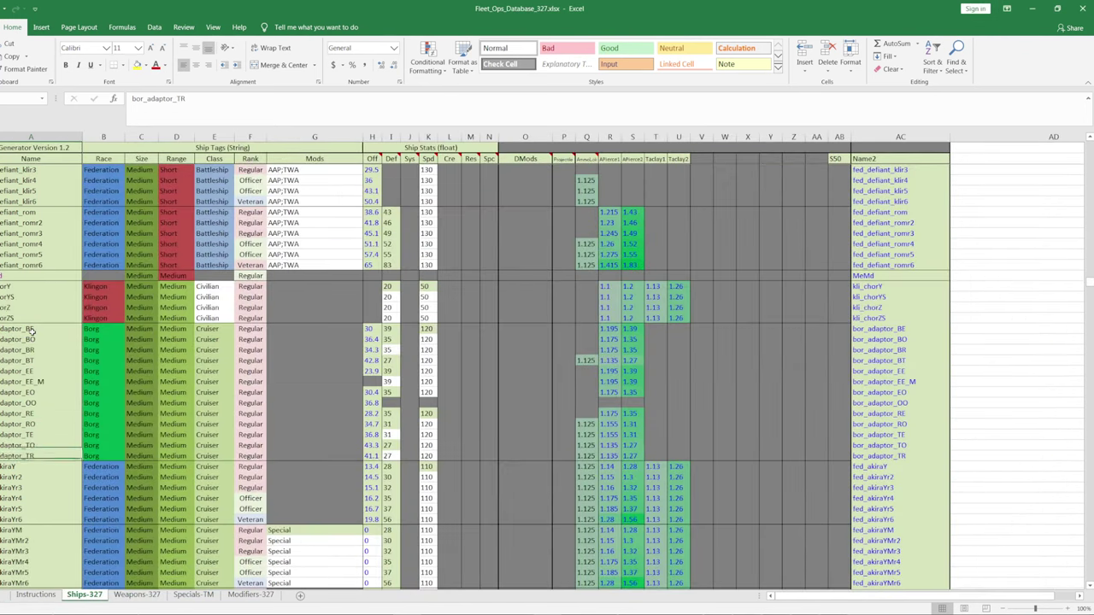
- Go through the bor_adaptor names from BE to TR in Weapons-327 one by one
left_click(137, 594)
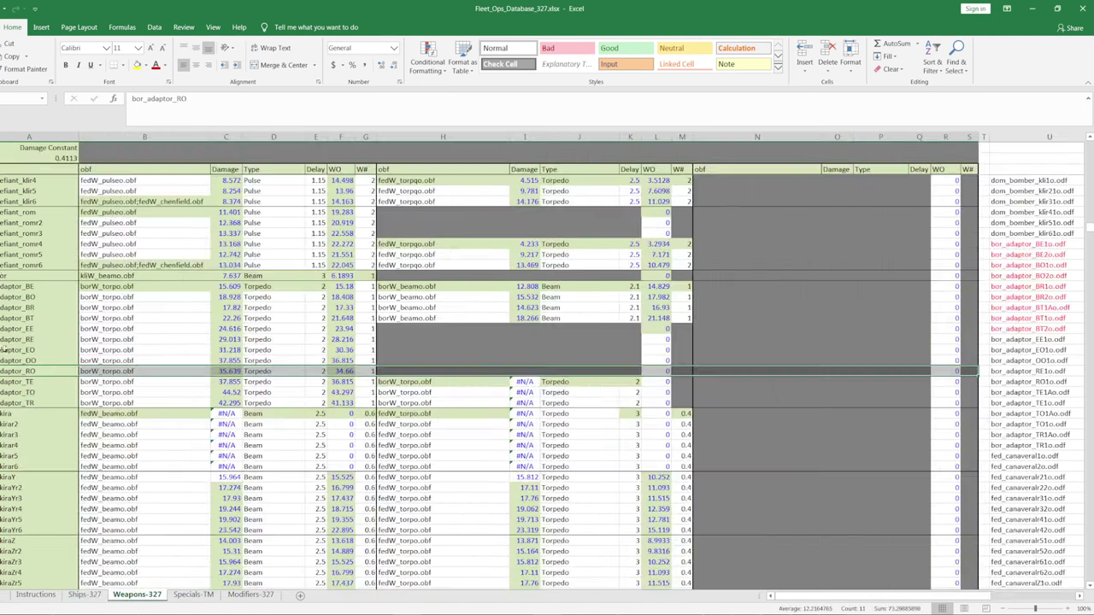
left_click(39, 290)
key("Down")
key("Down")
key("Down")
key("Down")
key("Down")
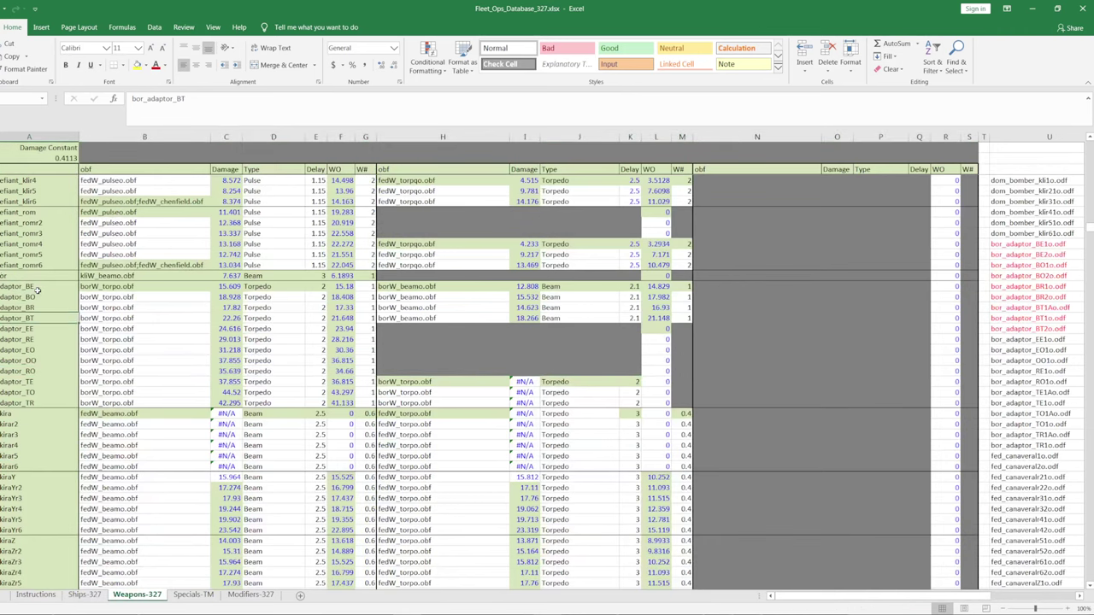
key("Down")
key("Down")
key("Down")
key("Down")
key("Down")
key("Down")
- Check each bor_adaptor name from BE to TR in Ships-327 for variants lacking an Off value
left_click(85, 594)
left_click(49, 329)
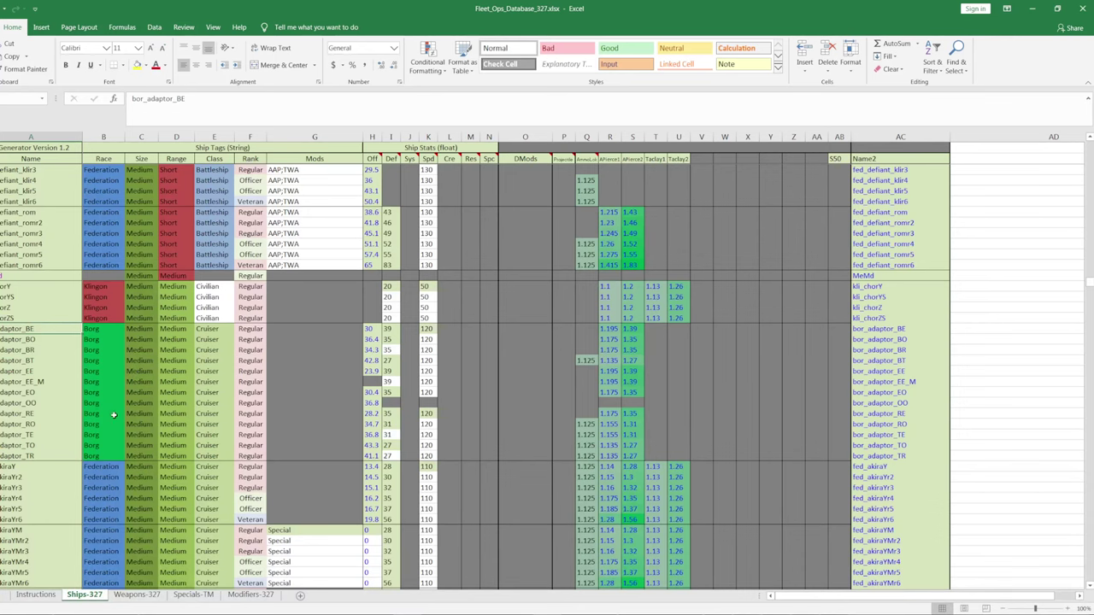
key("Down")
key("Down")
key("Down")
key("Down")
key("Down")
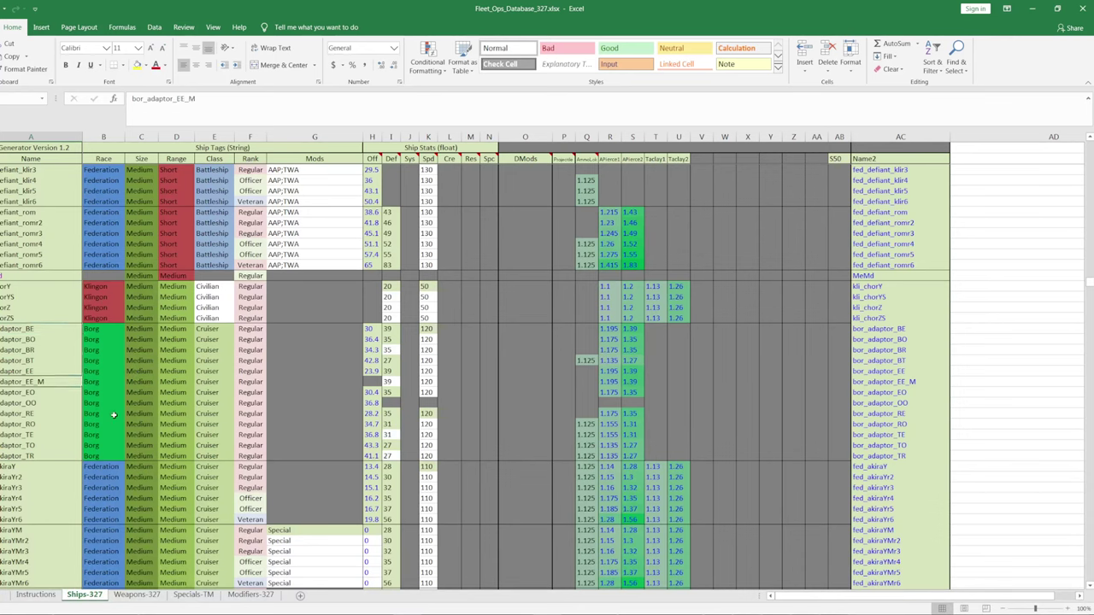
key("Down")
key("Down")
key("Down")
key("Down")
key("Down")
key("Down")
key("Down")
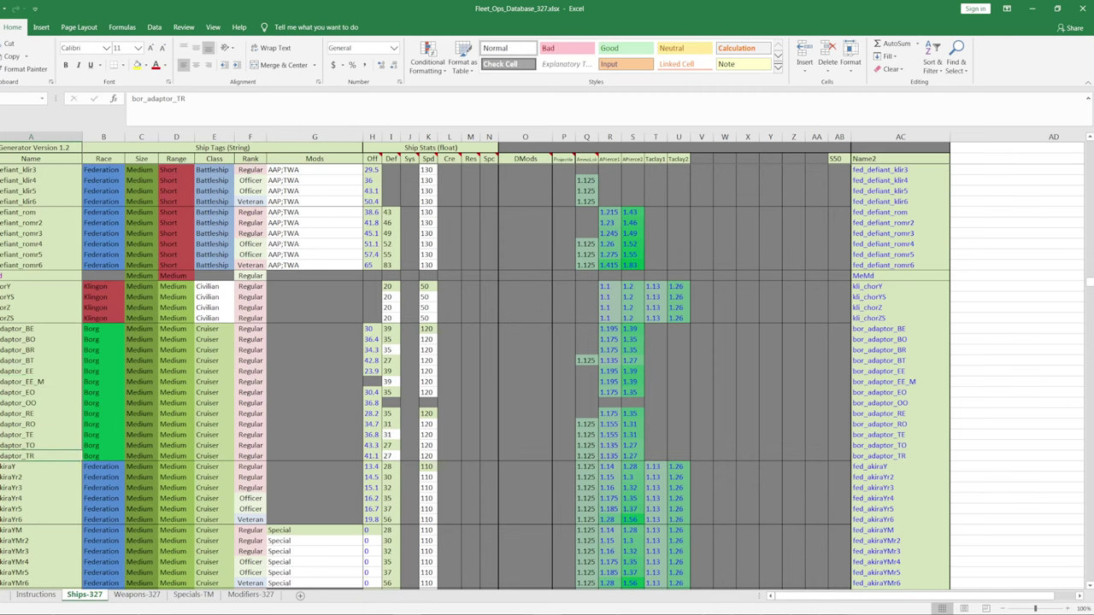
- Recheck the bor_adaptor names in Weapons-327 against the Ships-327 list, including the BE to BT group
left_click(136, 594)
left_click(41, 289)
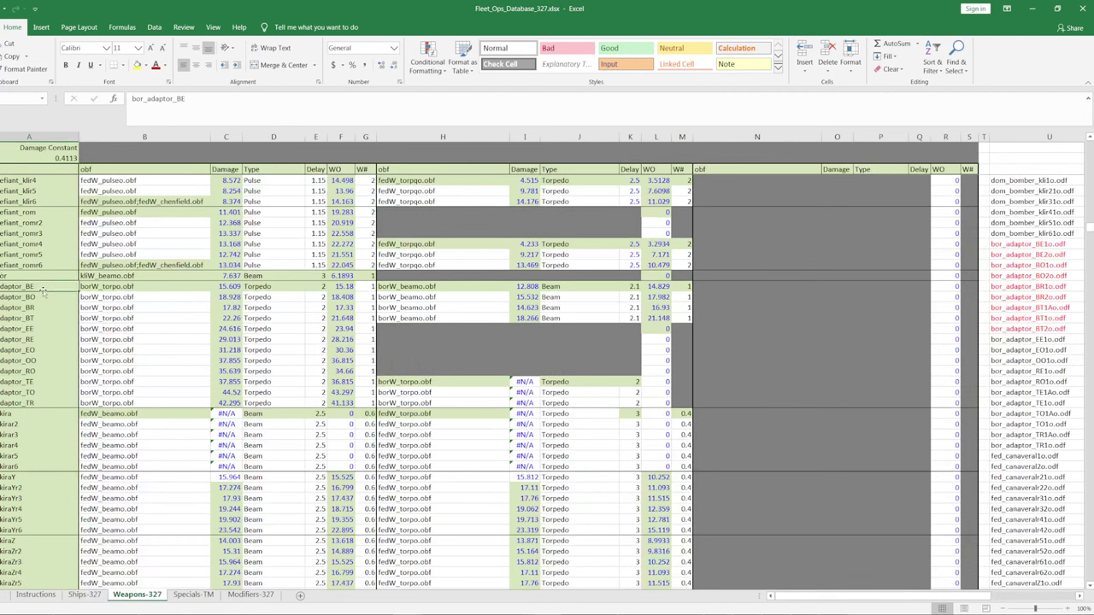
key("Down")
key("Down")
key("Down")
key("Down")
key("Down")
key("Down")
key("Down")
key("Down")
key("Down")
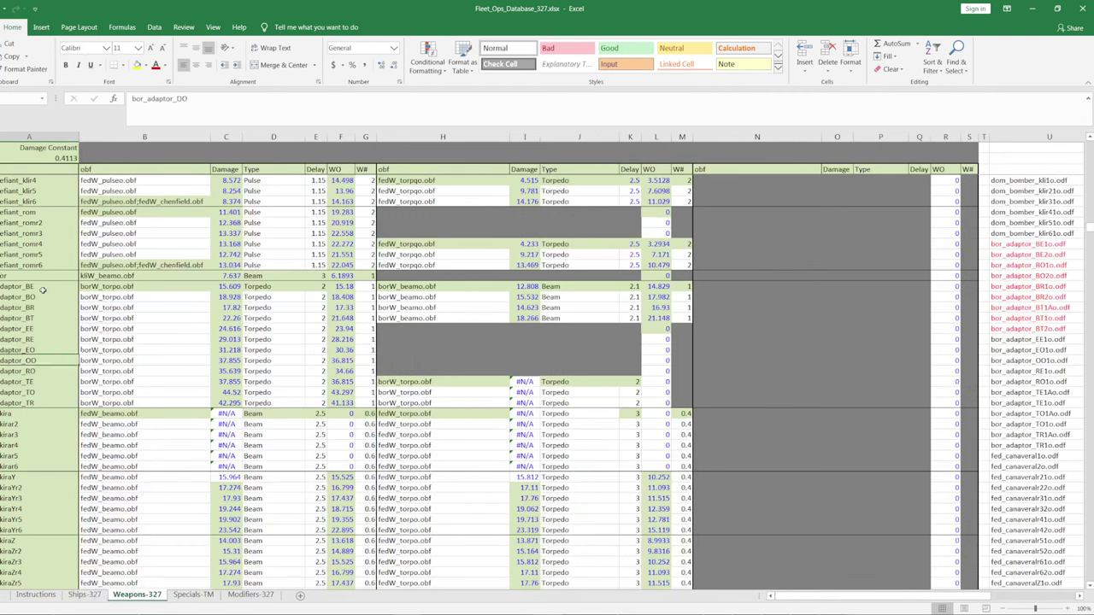
key("Down")
key("Down")
left_click_drag(36, 330, 37, 288)
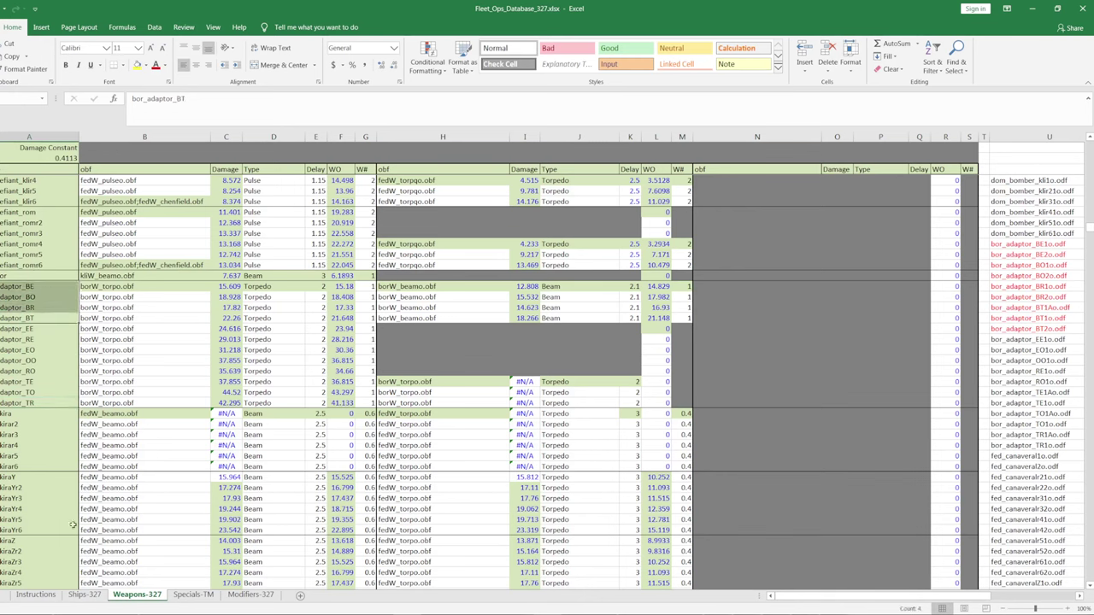
- Set the Off value of bor_adaptor_EE_M in Ships-327 to =H793, the bor_adaptor_EE value, and make it bold
left_click(83, 594)
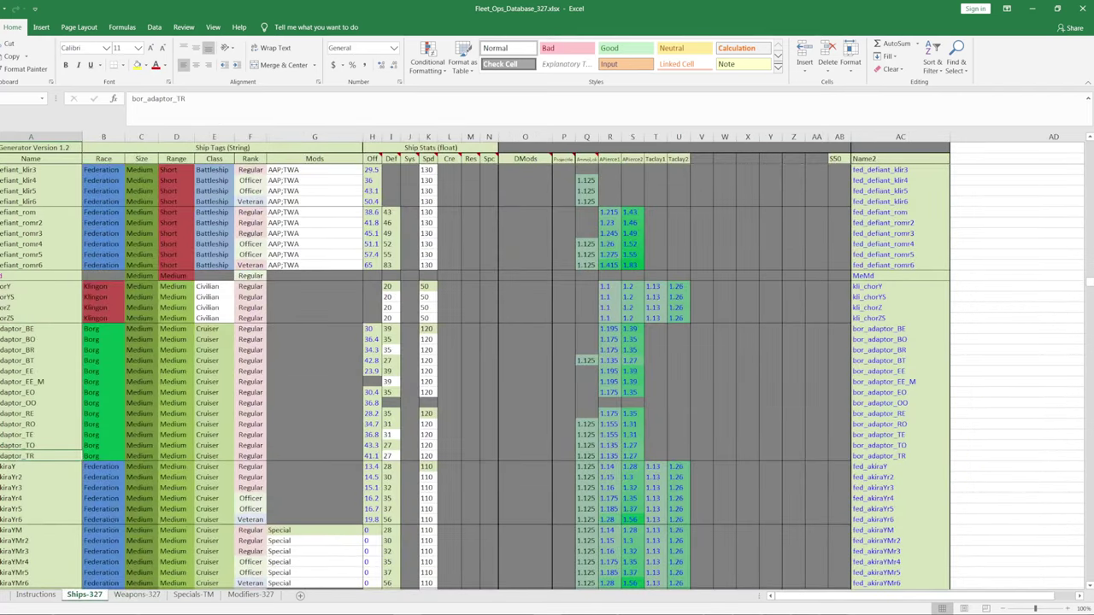
left_click(373, 382)
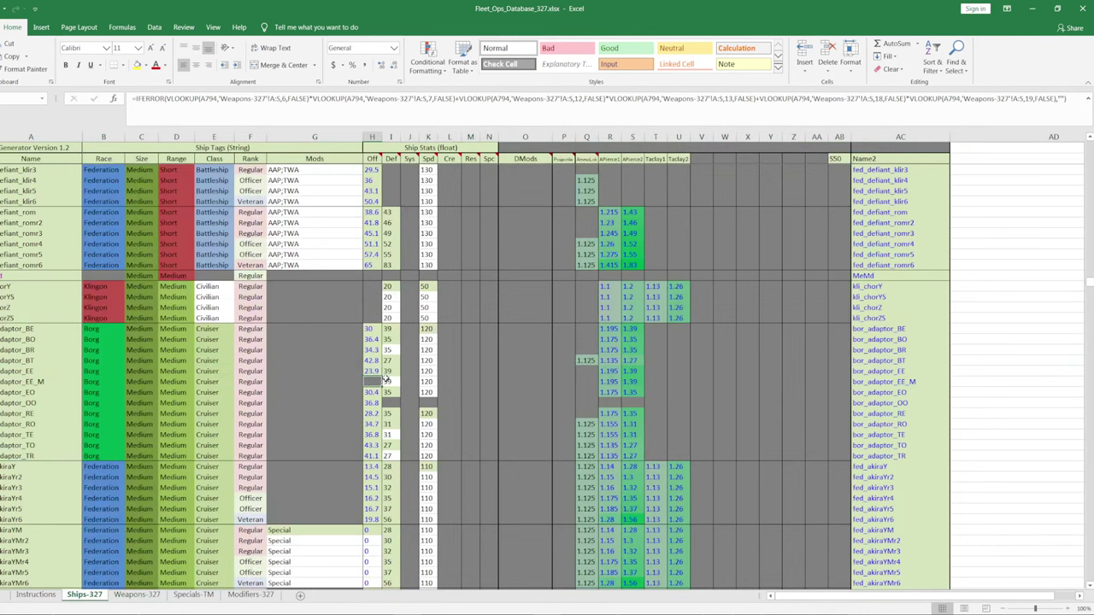
type("=")
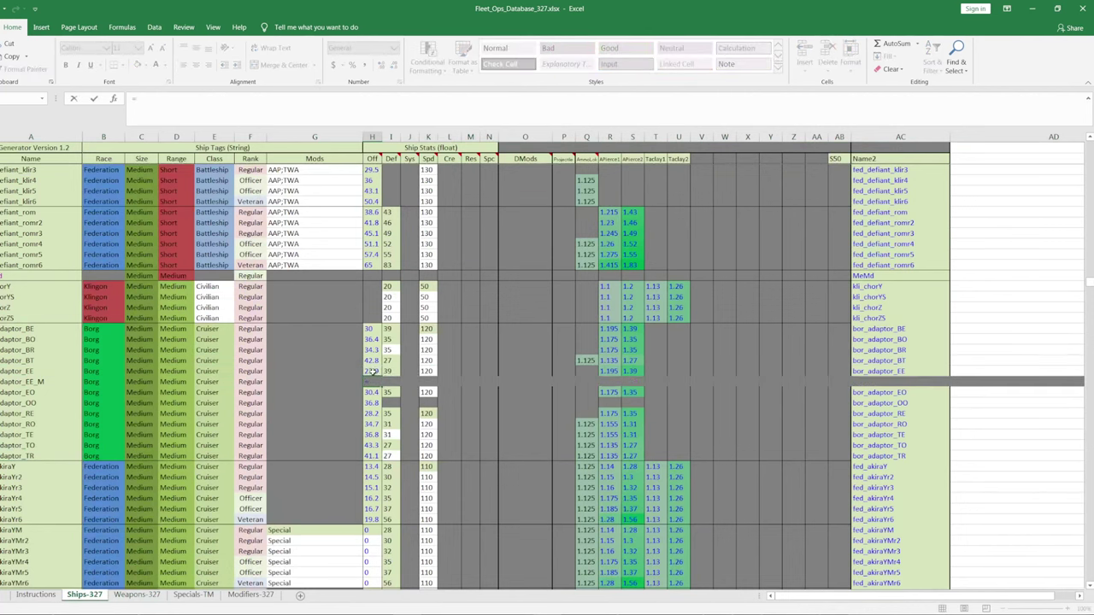
key("Escape")
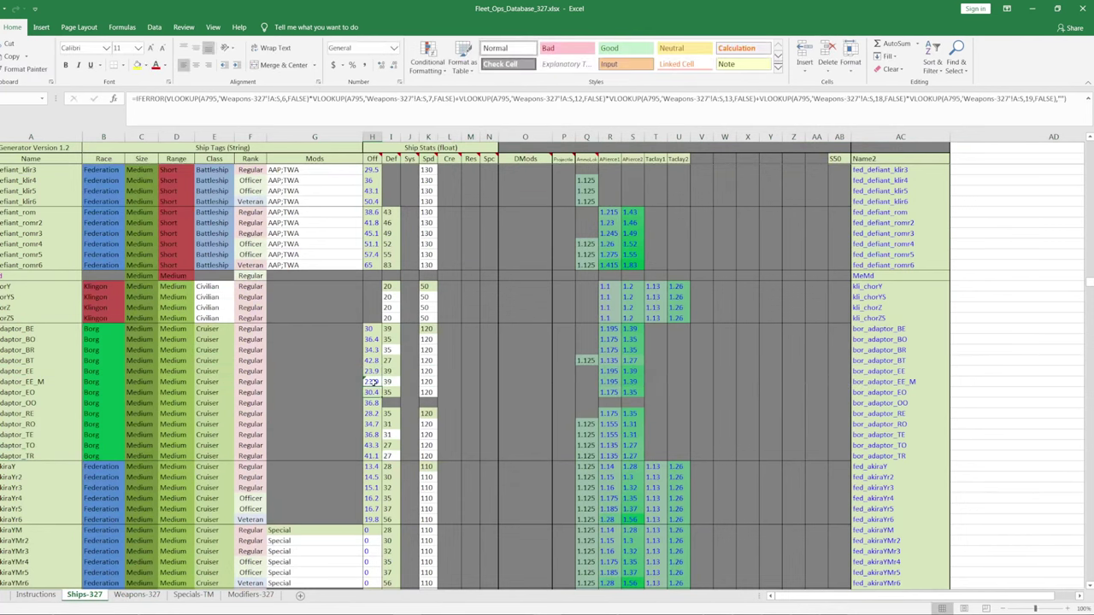
left_click(374, 392)
left_click(373, 381)
- Examine how the small scout variants such as fed_ventureS and rom_talon_repair_fed in Ships-327 fill and format their bold Off values
scroll(387, 390, "up", 2)
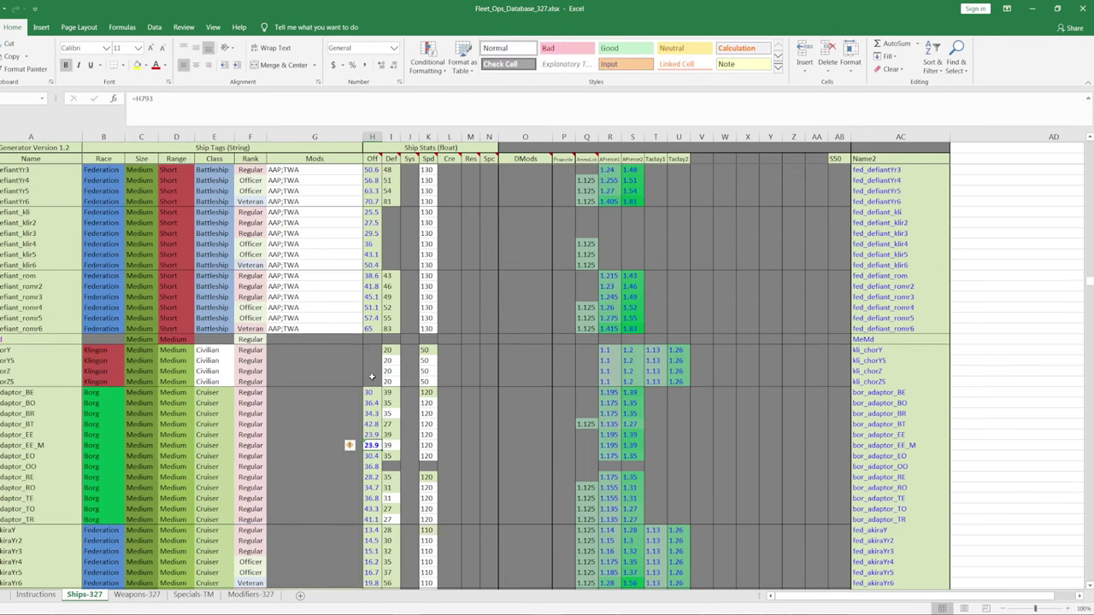
scroll(1065, 280, "up", 10)
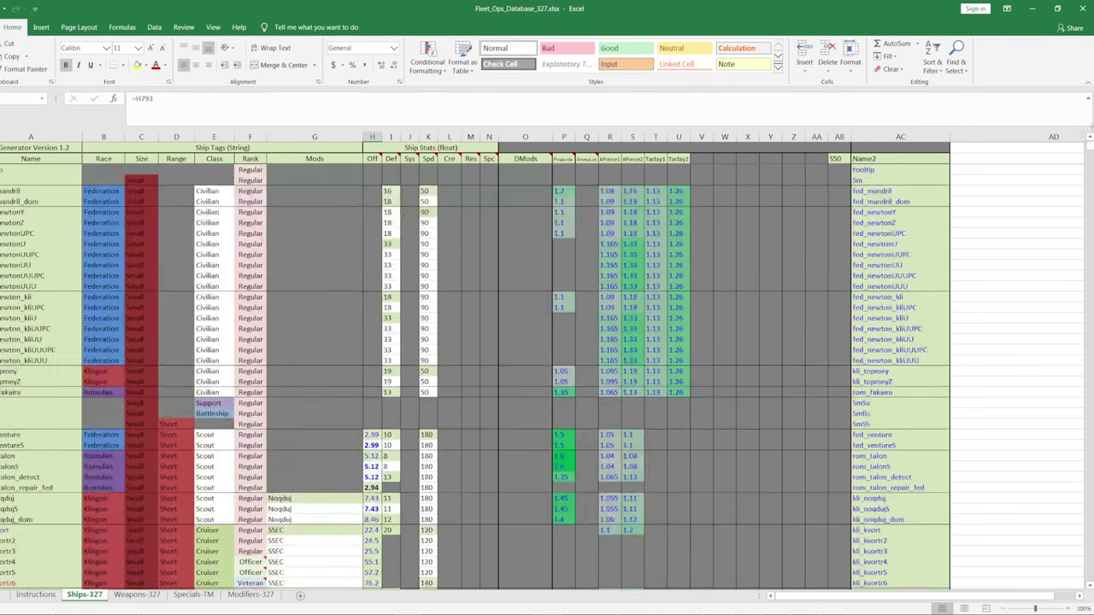
scroll(327, 435, "down", 3)
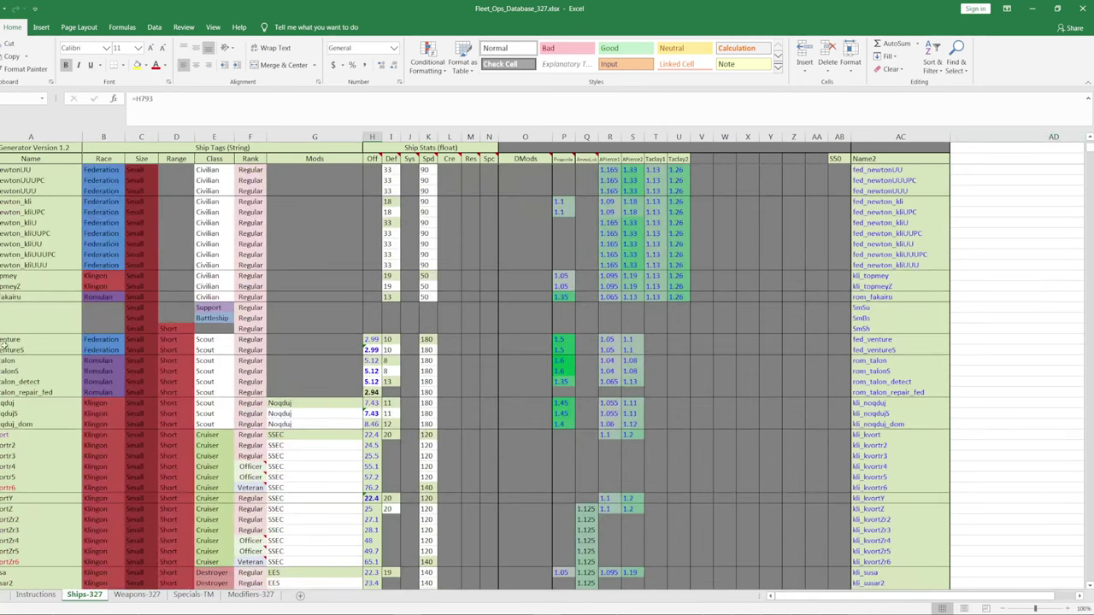
left_click(5, 350)
key("ctrl+Down")
key("ctrl+Down")
key("ctrl+Down")
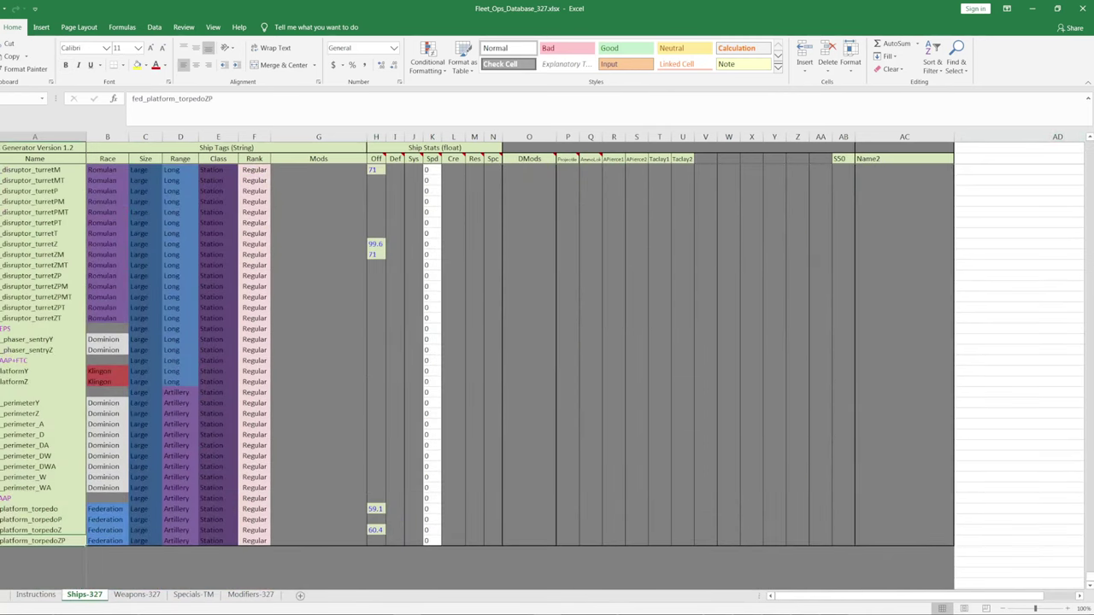
left_click_drag(1090, 579, 1090, 147)
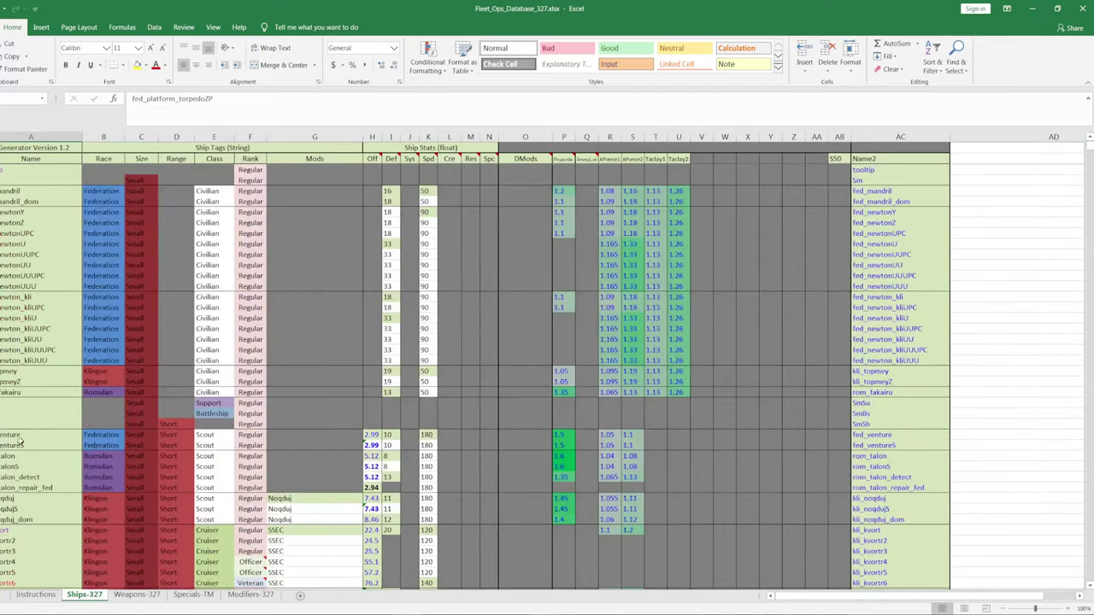
left_click_drag(387, 445, 371, 446)
left_click(372, 445)
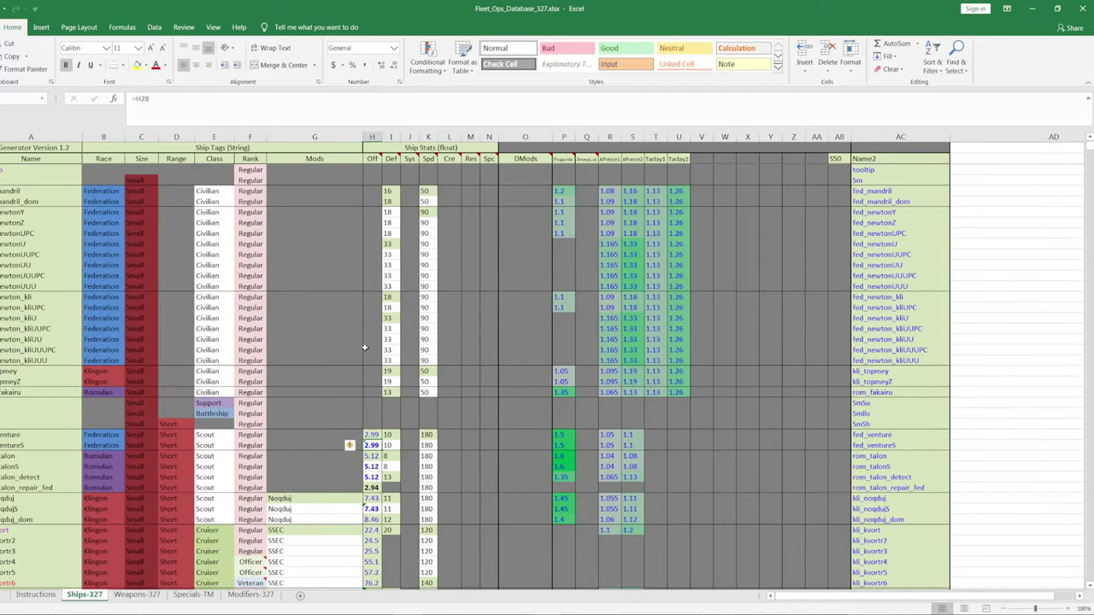
left_click(373, 434)
left_click(373, 445)
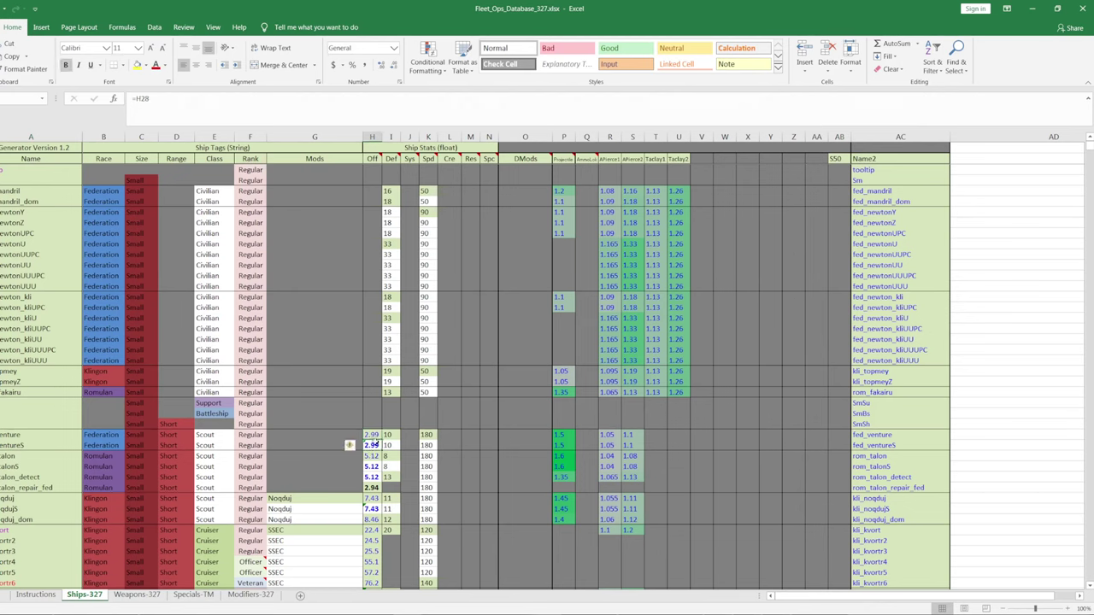
left_click(374, 487)
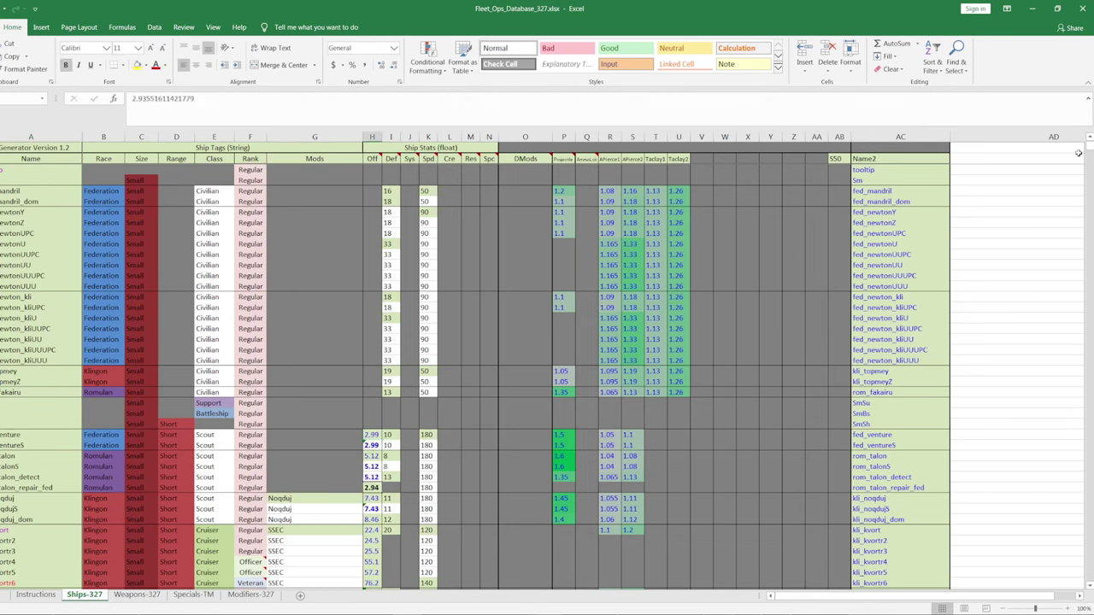
left_click_drag(1089, 148, 1067, 291)
scroll(488, 339, "up", 10)
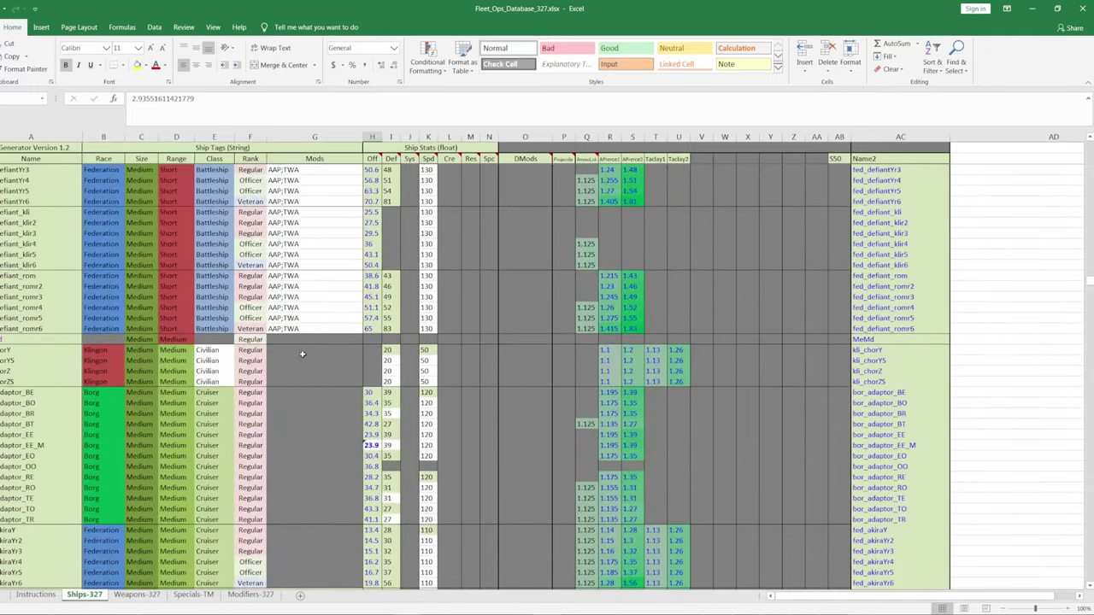
scroll(296, 354, "down", 2)
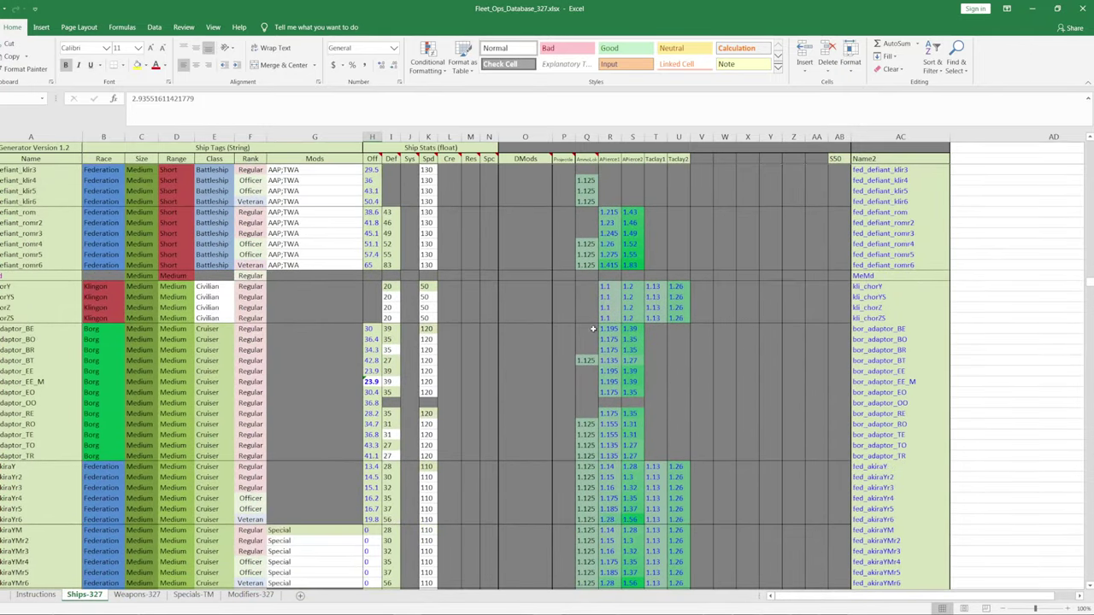
- Check the Name2 reference for the adaptors and review the fed_akiraY to fed_akiraYr6 names in Ships-327
left_click(856, 317)
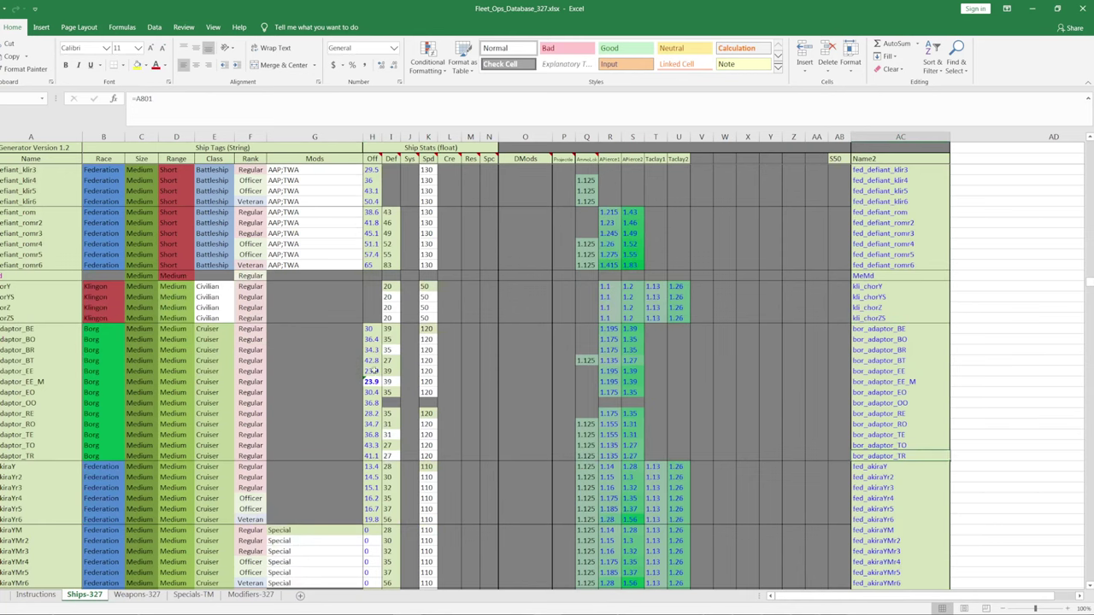
left_click(344, 410)
scroll(343, 411, "down", 5)
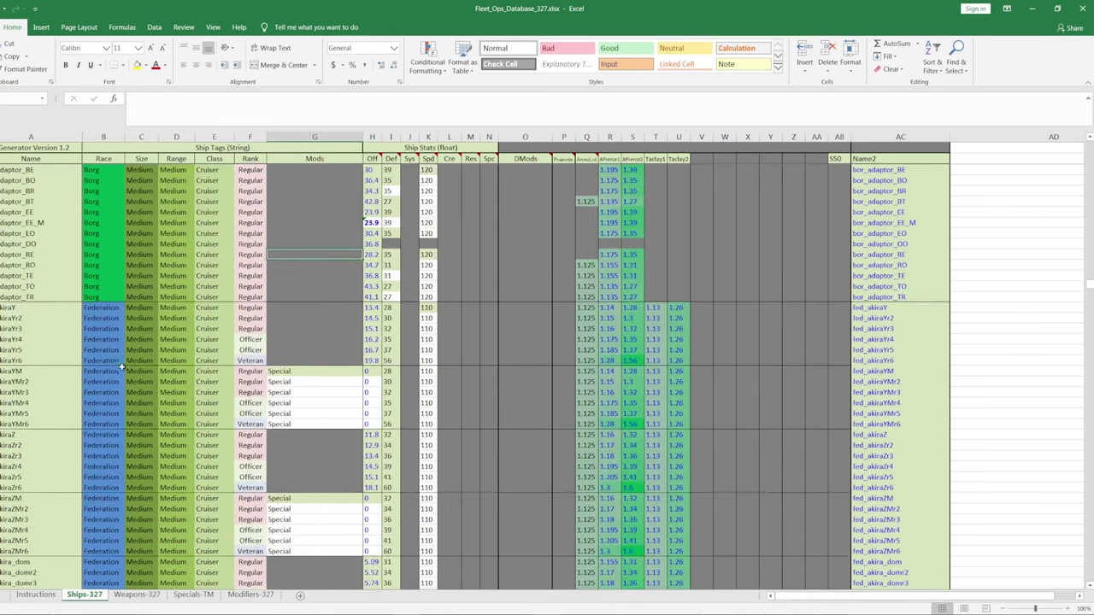
scroll(143, 374, "up", 1)
left_click_drag(16, 339, 60, 393)
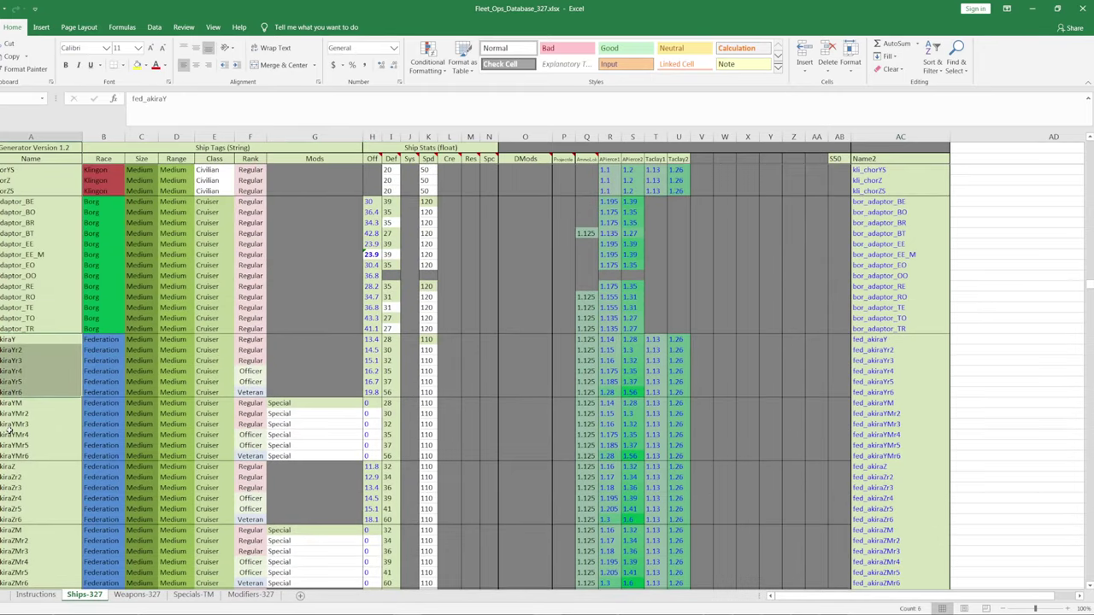
scroll(17, 438, "down", 5)
scroll(27, 445, "up", 5)
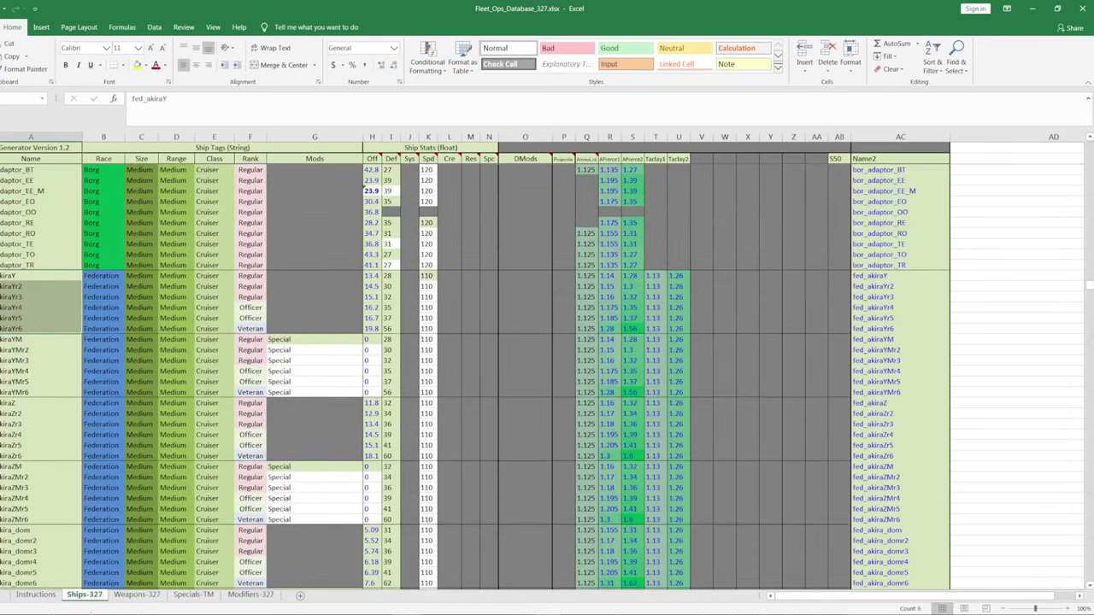
- Color the fed_akira to fed_akirar6 names in Weapons-327 purple
left_click(137, 594)
scroll(42, 372, "down", 1)
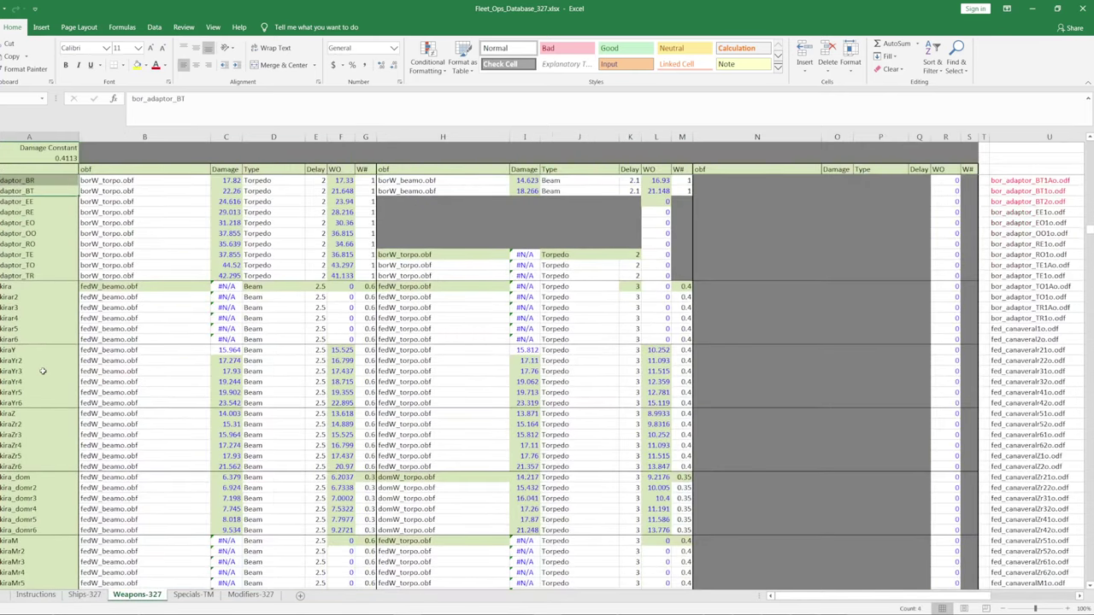
left_click_drag(11, 290, 12, 335)
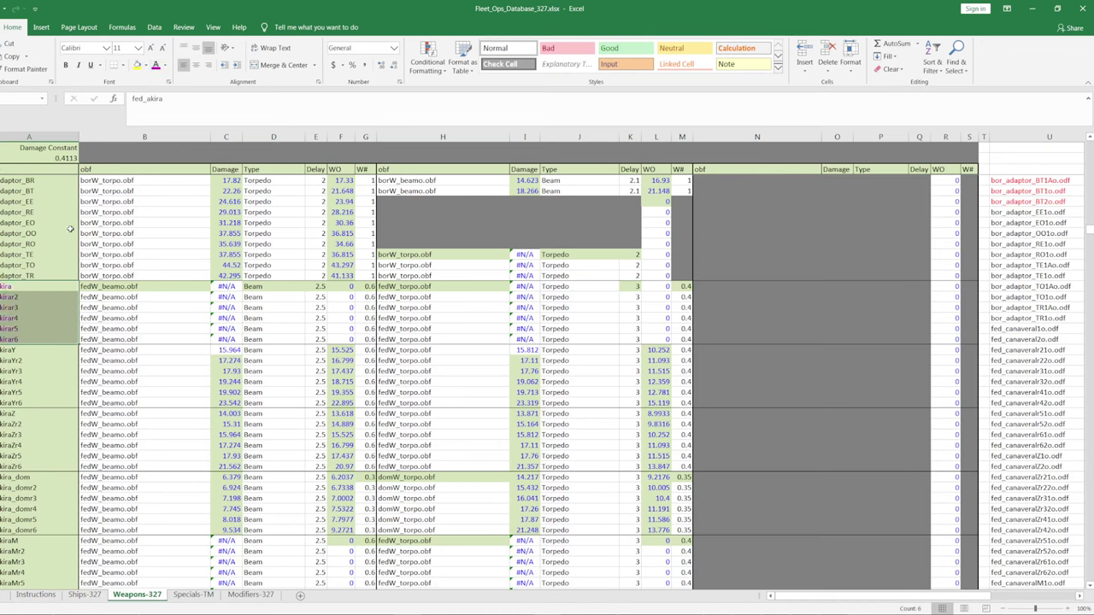
left_click(32, 243)
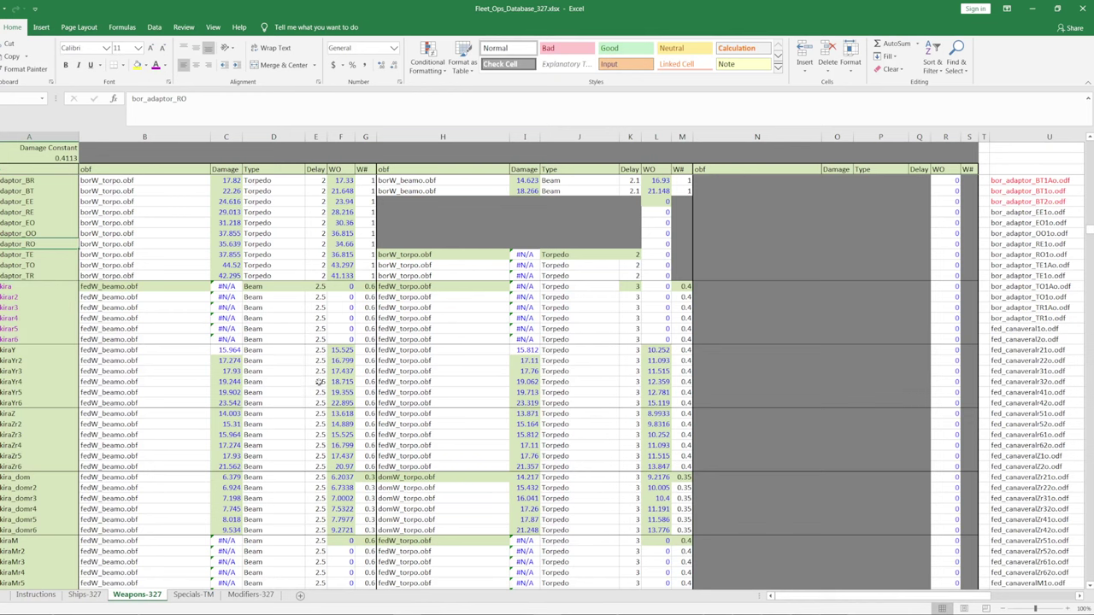
- Check fed_akiraY's weapon output values in Weapons-327 and the Off values of the akira variants in Ships-327
left_click(27, 350)
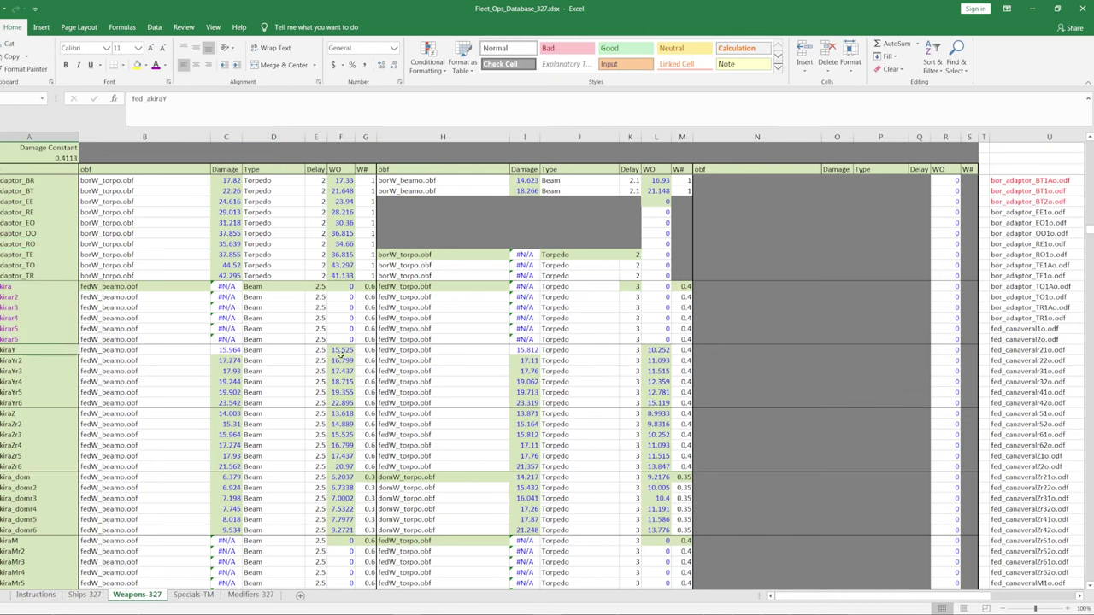
left_click(341, 350)
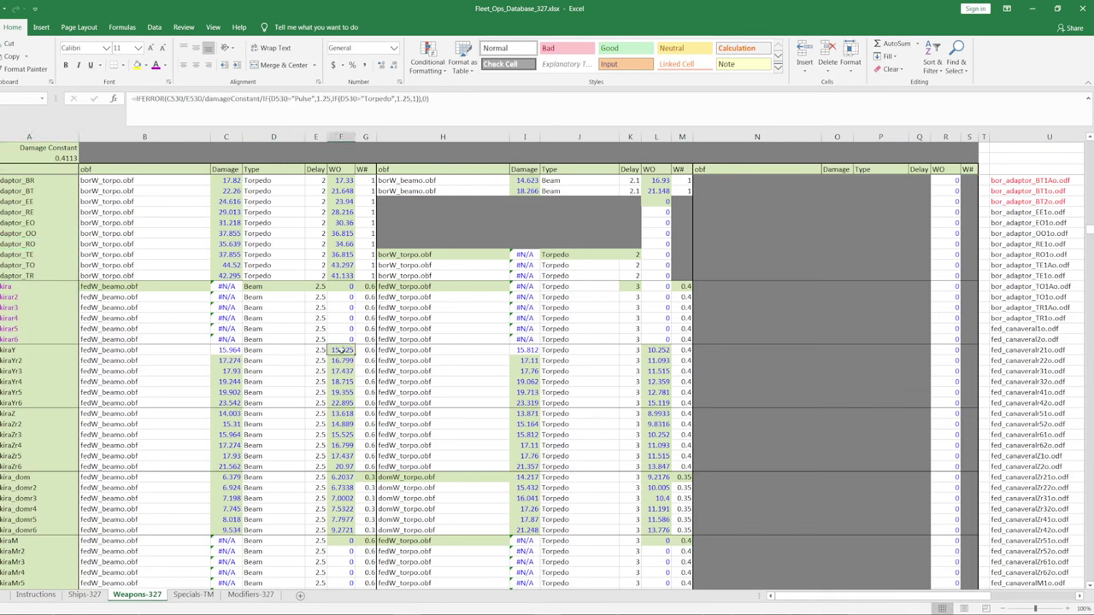
left_click(659, 351)
left_click(89, 584)
left_click(88, 596)
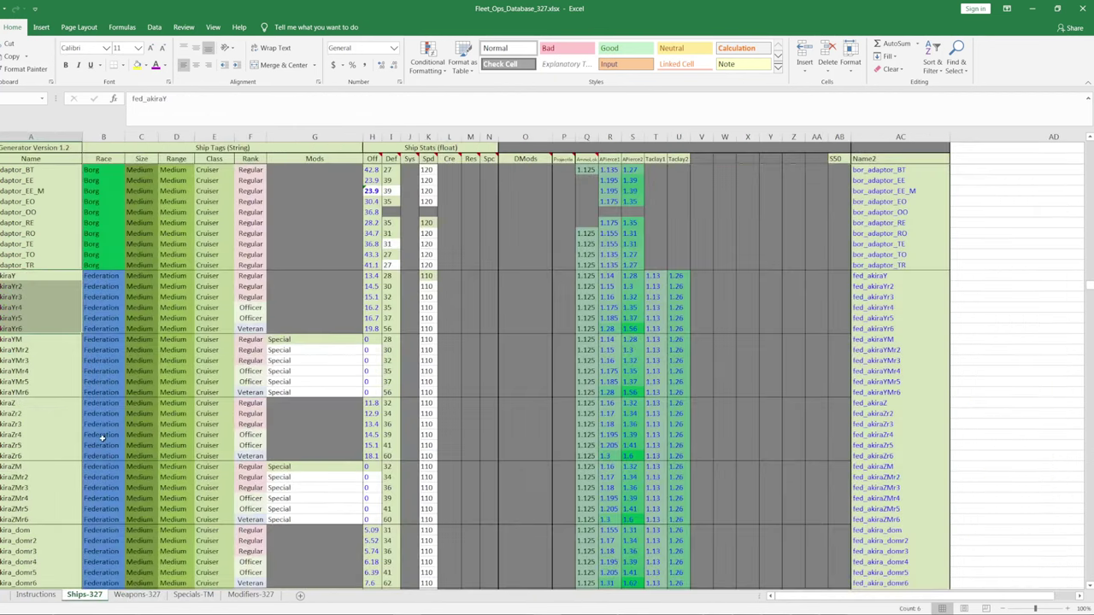
left_click(374, 424)
left_click_drag(372, 428, 372, 455)
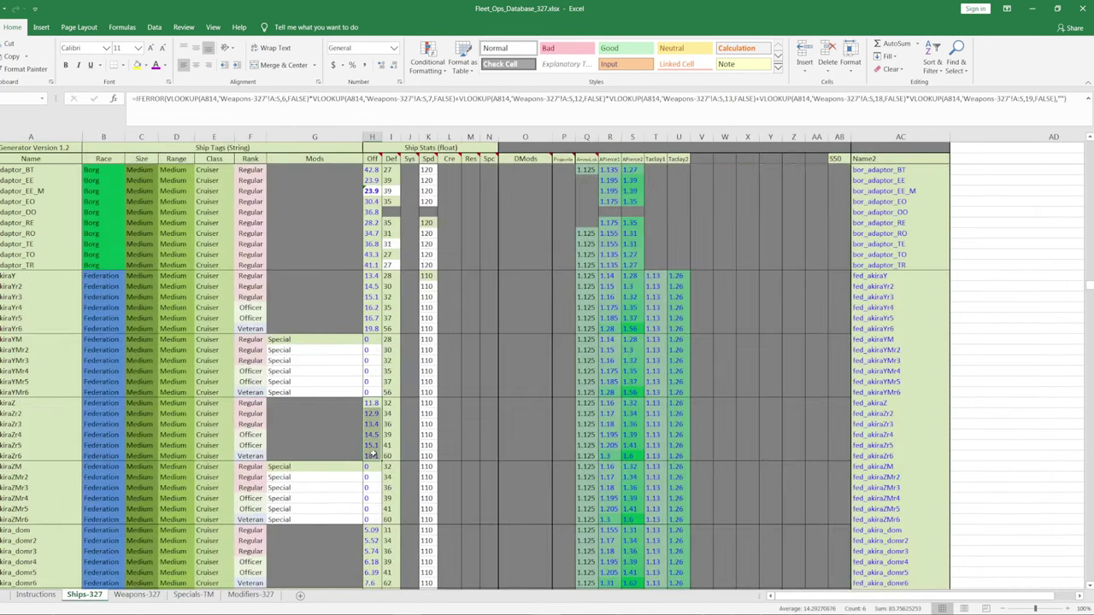
scroll(324, 442, "down", 5)
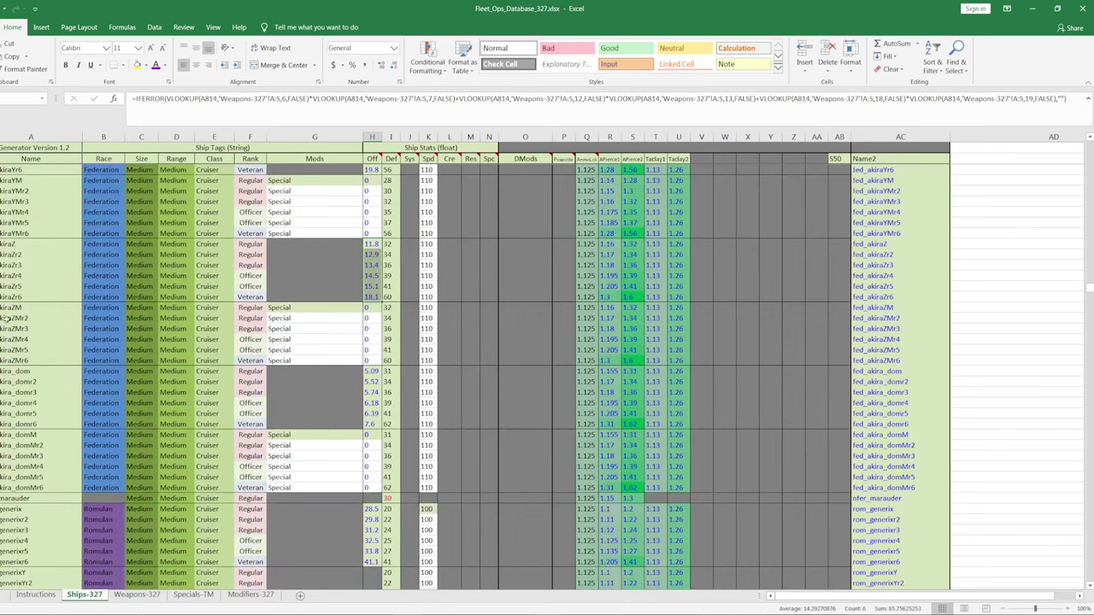
left_click(30, 306)
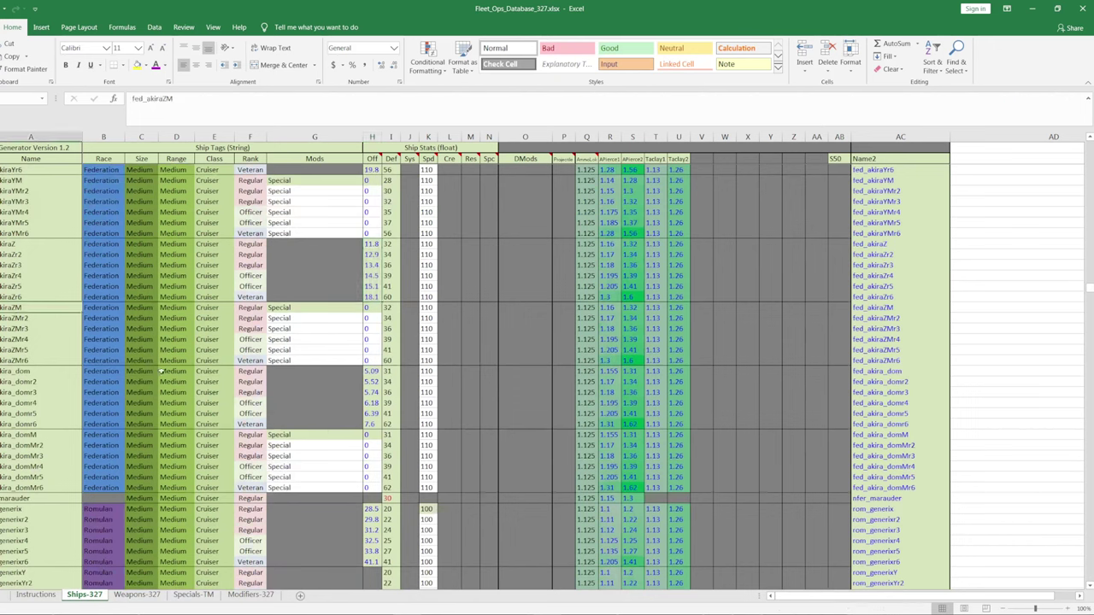
- In Ships-327, set fed_akiraZM's Off to reference fed_akiraZ's Off with =H814 and paste that formula through fed_akiraZMr6
key("Escape")
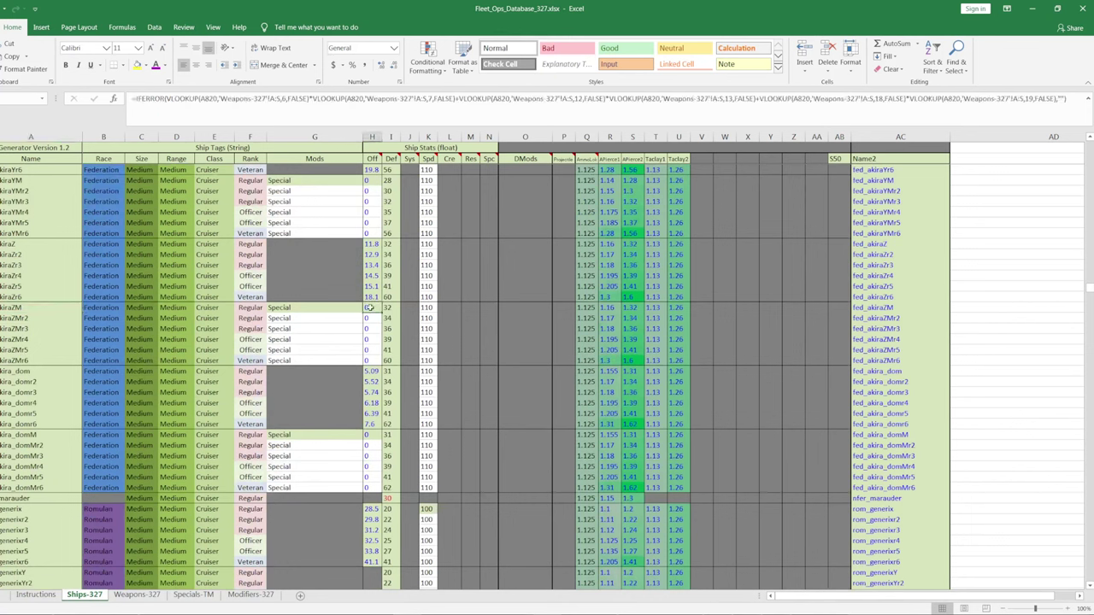
type("=")
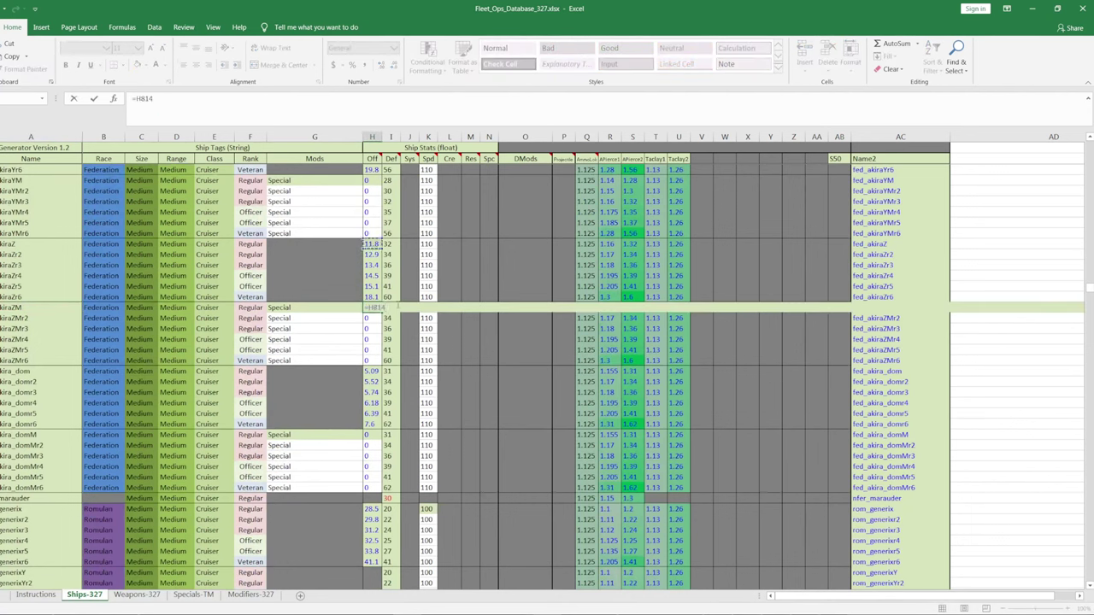
key("Escape")
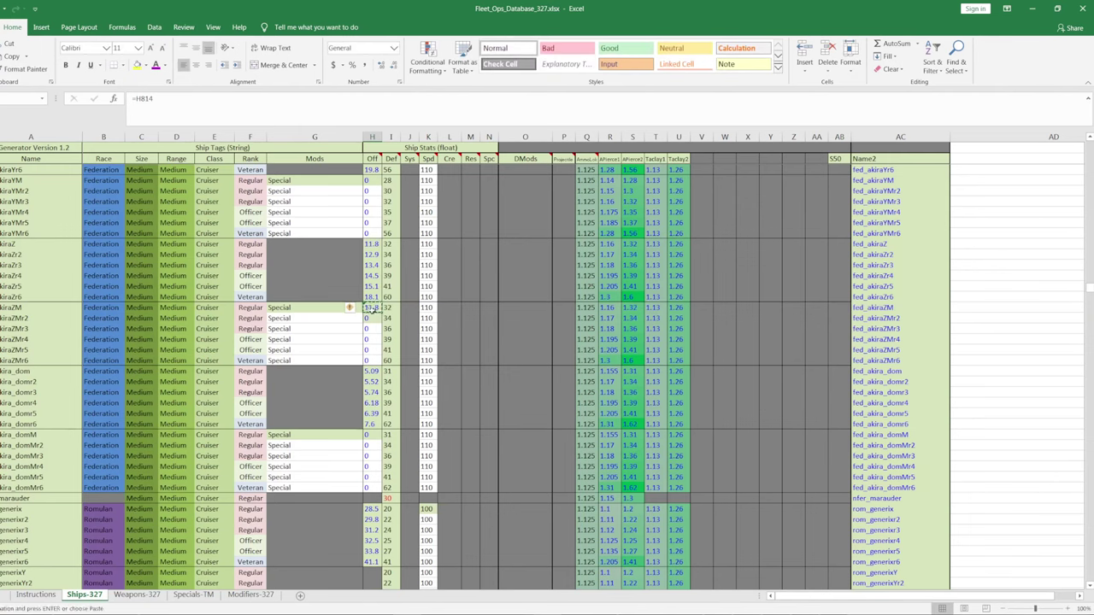
left_click_drag(377, 316, 374, 359)
right_click(374, 359)
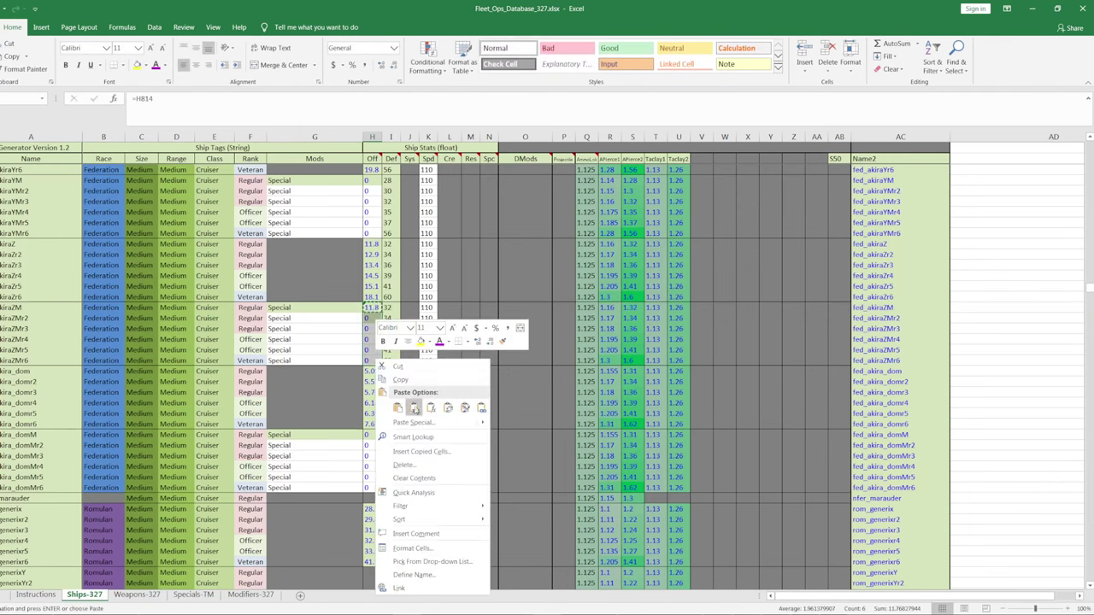
left_click(416, 408)
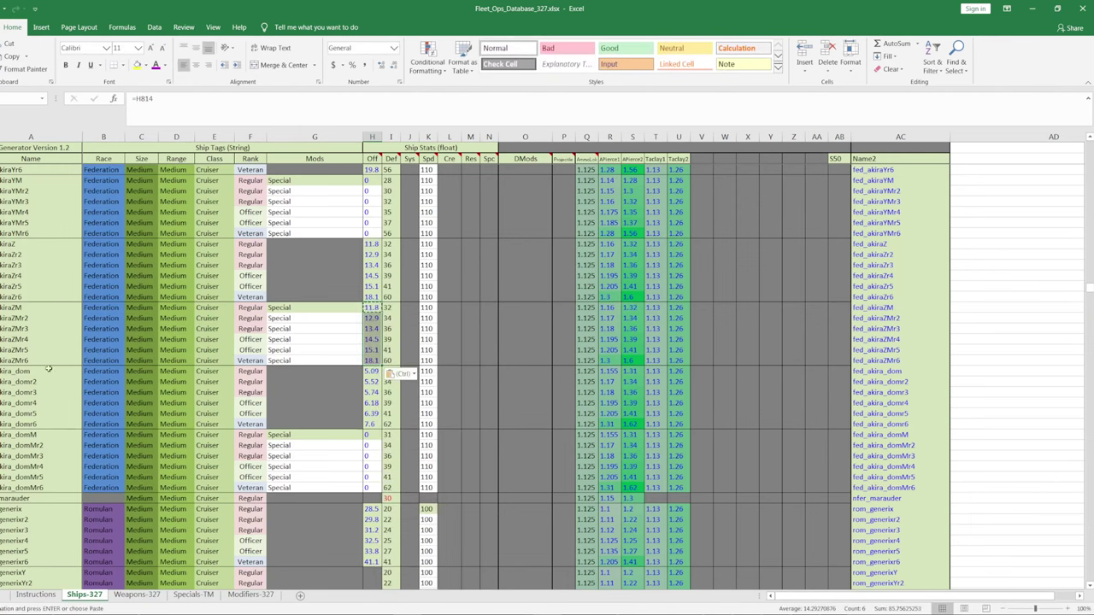
- Paste the same relative Off reference into fed_akira_domM to fed_akira_domMr6 and bold the Off values of the akiraZM and akira_domM groups
left_click_drag(380, 436, 373, 488)
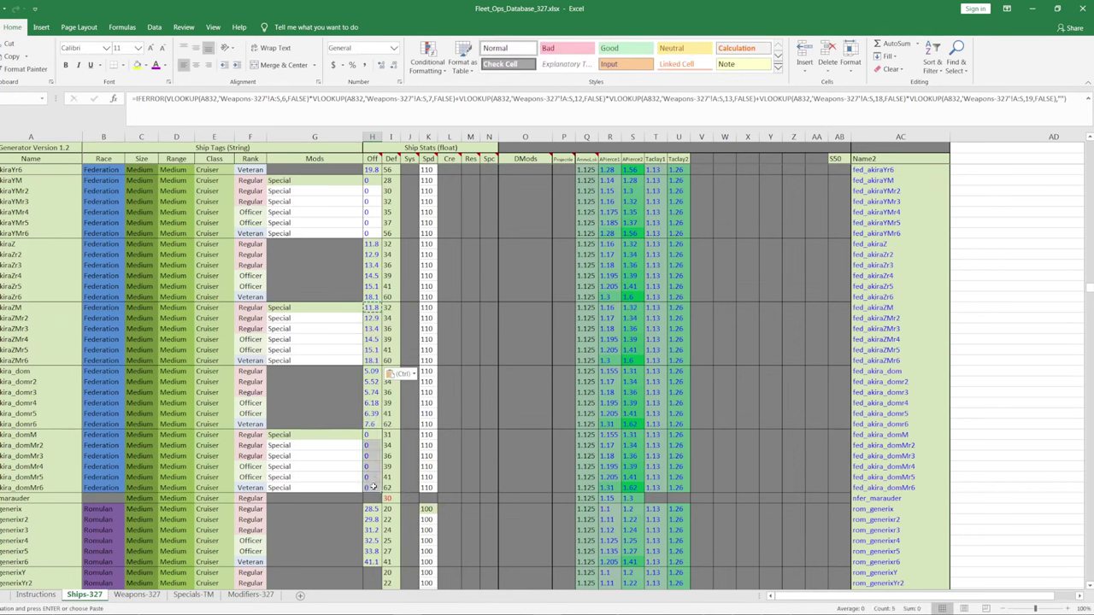
right_click(367, 440)
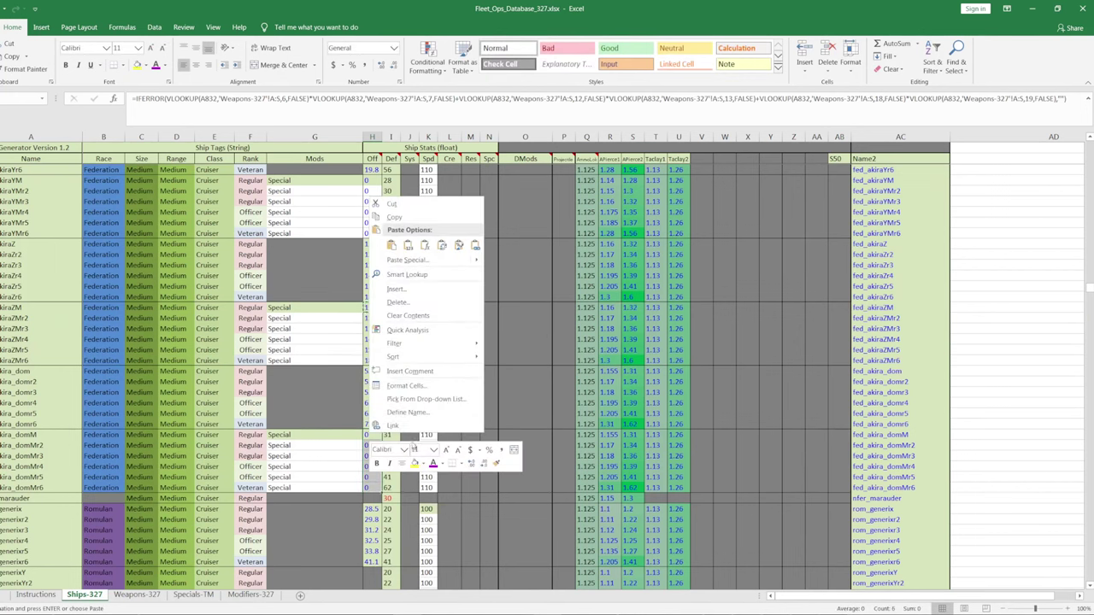
left_click(425, 244)
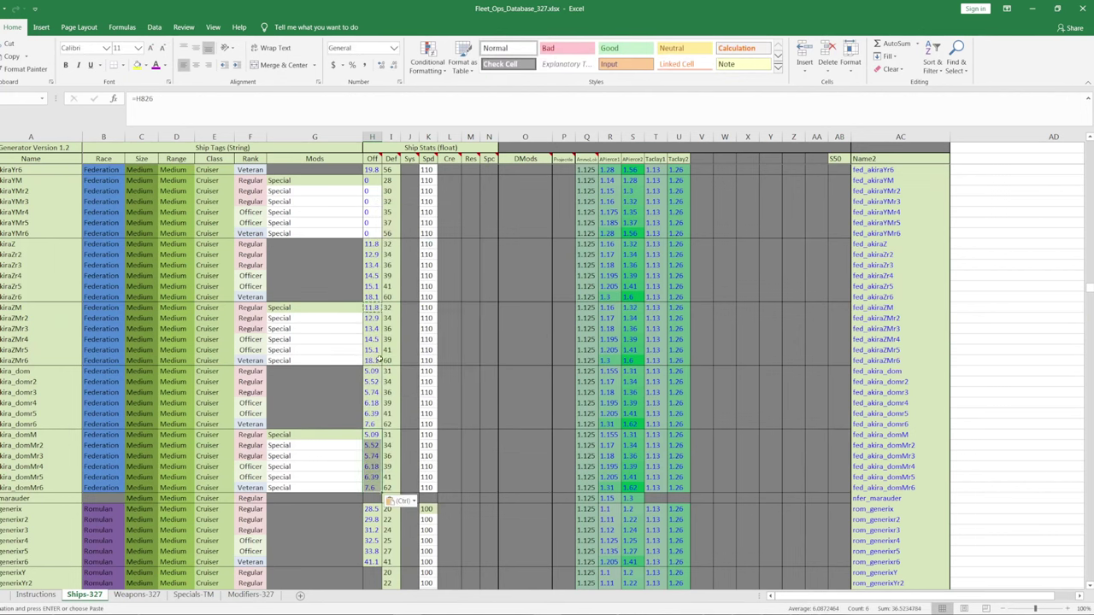
key("Escape")
left_click_drag(379, 360, 373, 308)
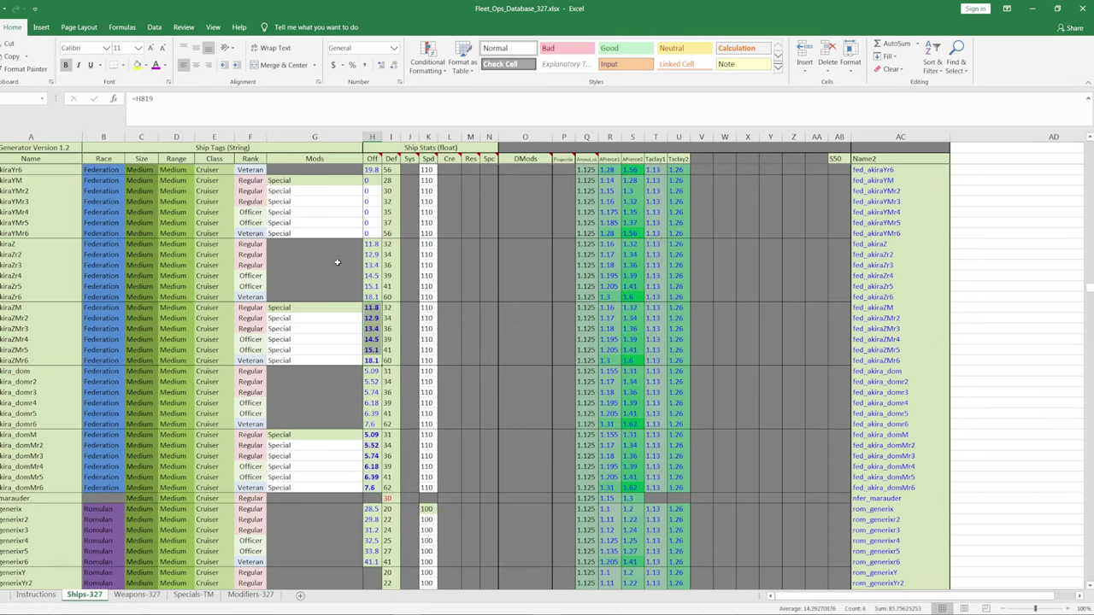
- Copy fed_akiraZM's Off reference into the Off cells of fed_akiraYM to fed_akiraYMr6 and make them bold
scroll(270, 253, "up", 3)
left_click(368, 276)
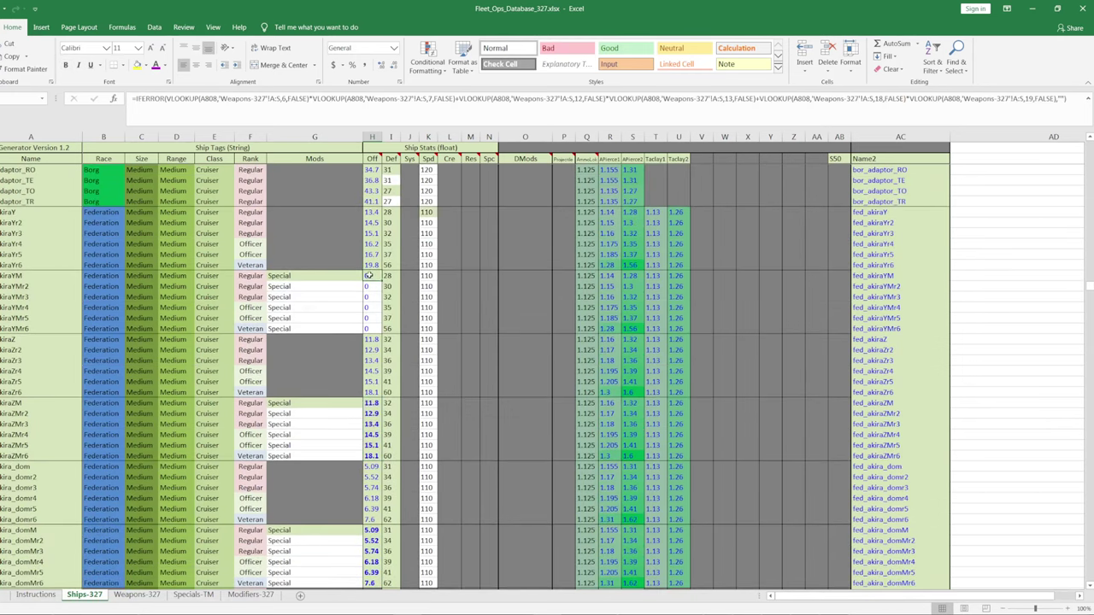
left_click(369, 402)
key("ctrl+c")
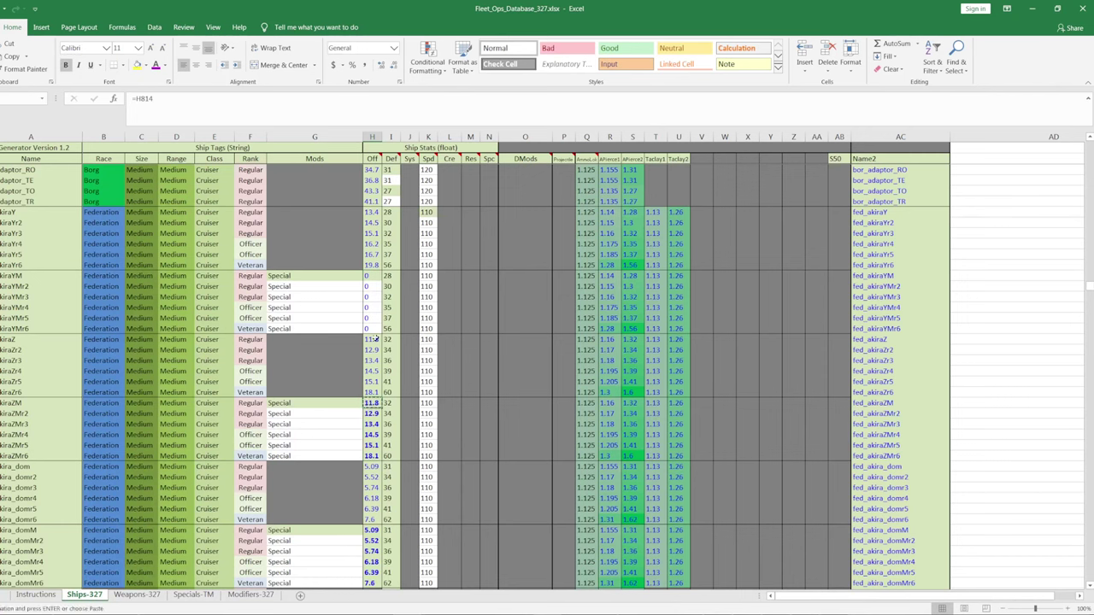
left_click_drag(368, 276, 369, 325)
right_click(369, 325)
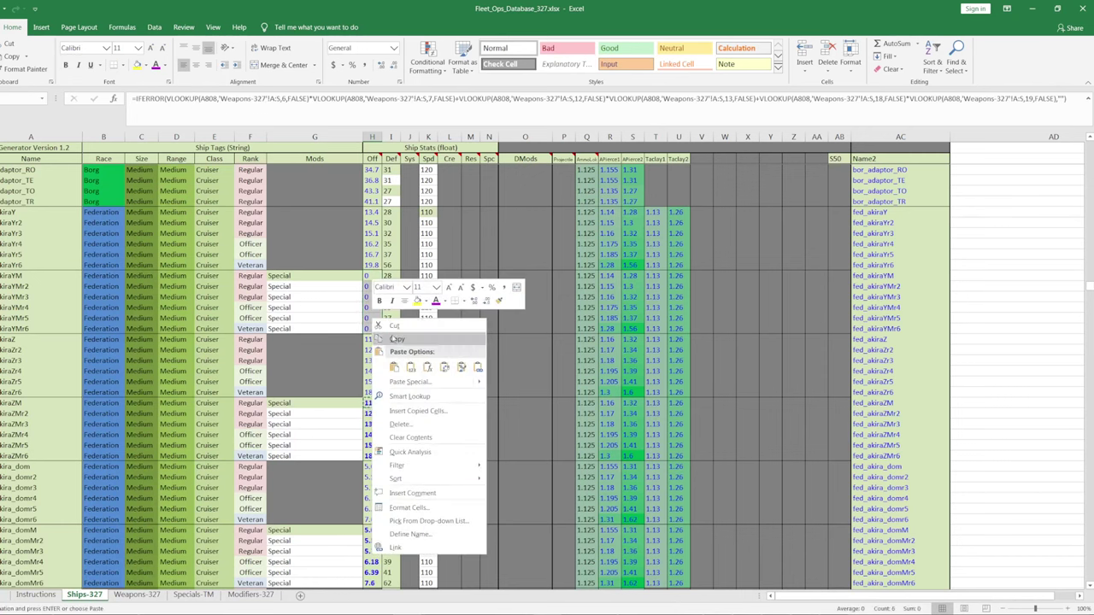
left_click(427, 365)
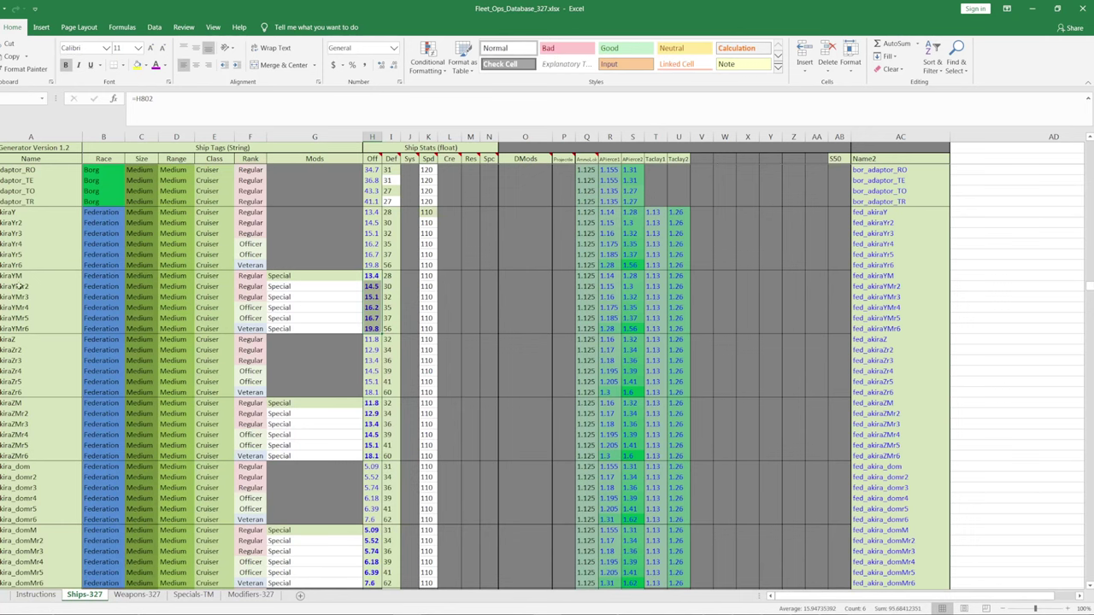
- Switch to the Fleet Ops guide in the browser and read the Akira's rank 5 and veteran abilities on the Federation page
left_click(306, 275)
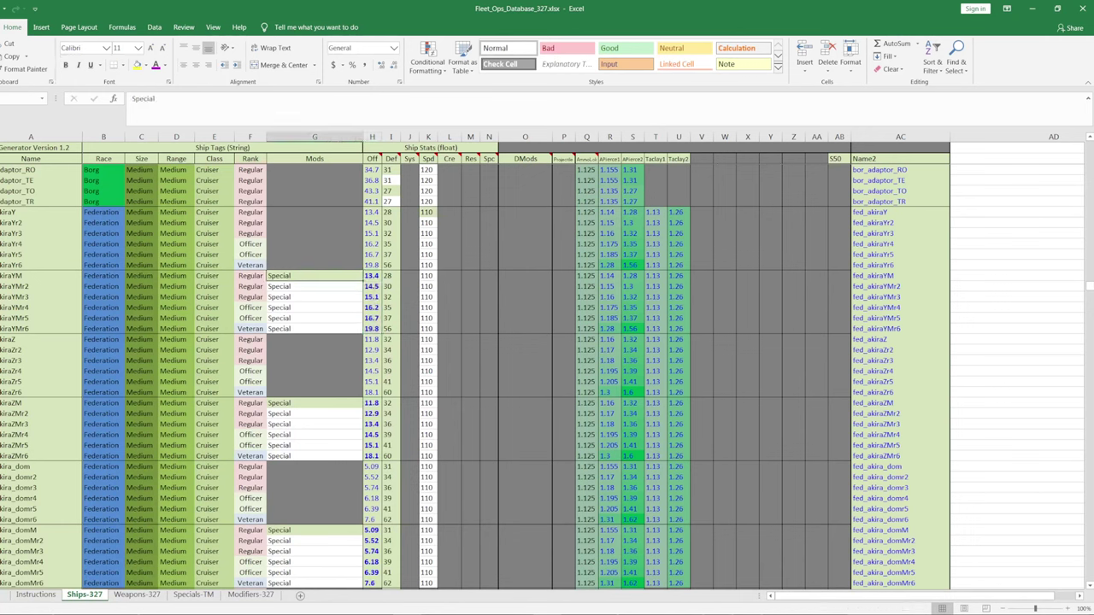
key("alt+Tab")
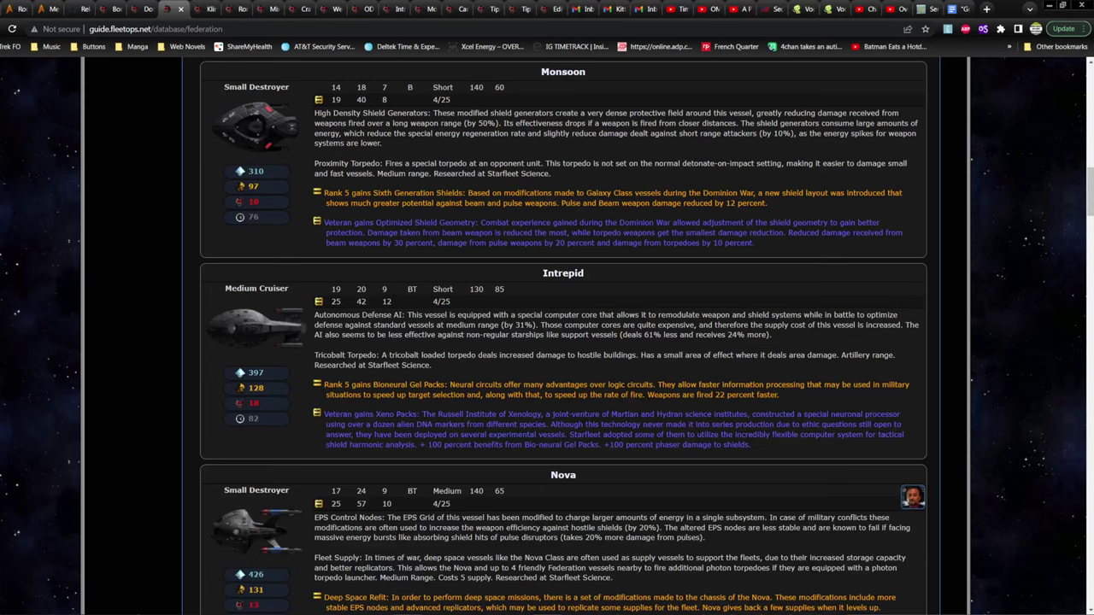
scroll(372, 392, "down", 6)
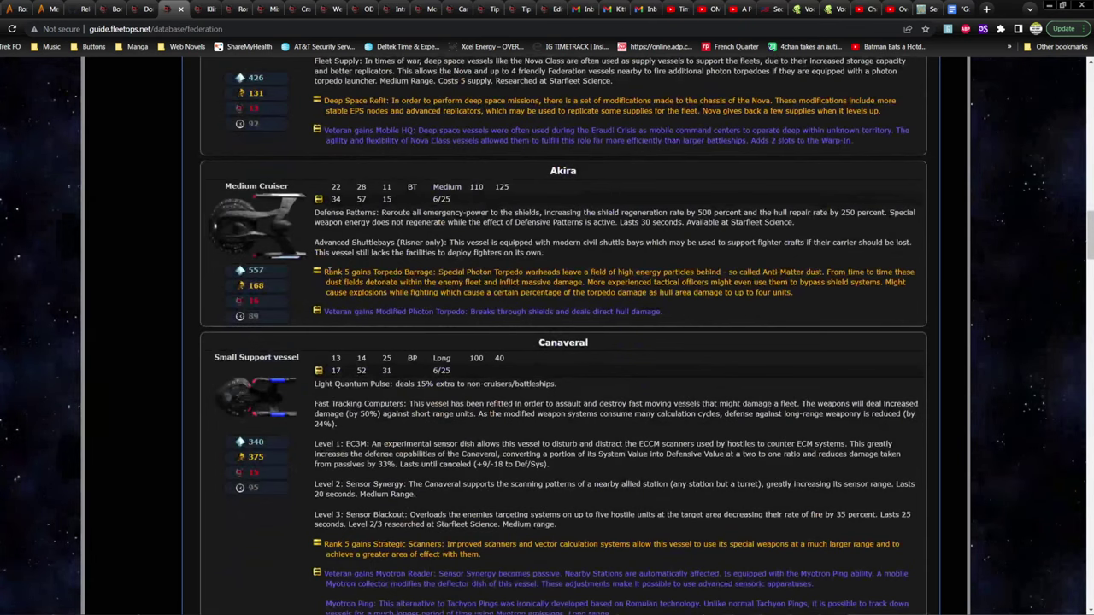
left_click_drag(326, 272, 828, 298)
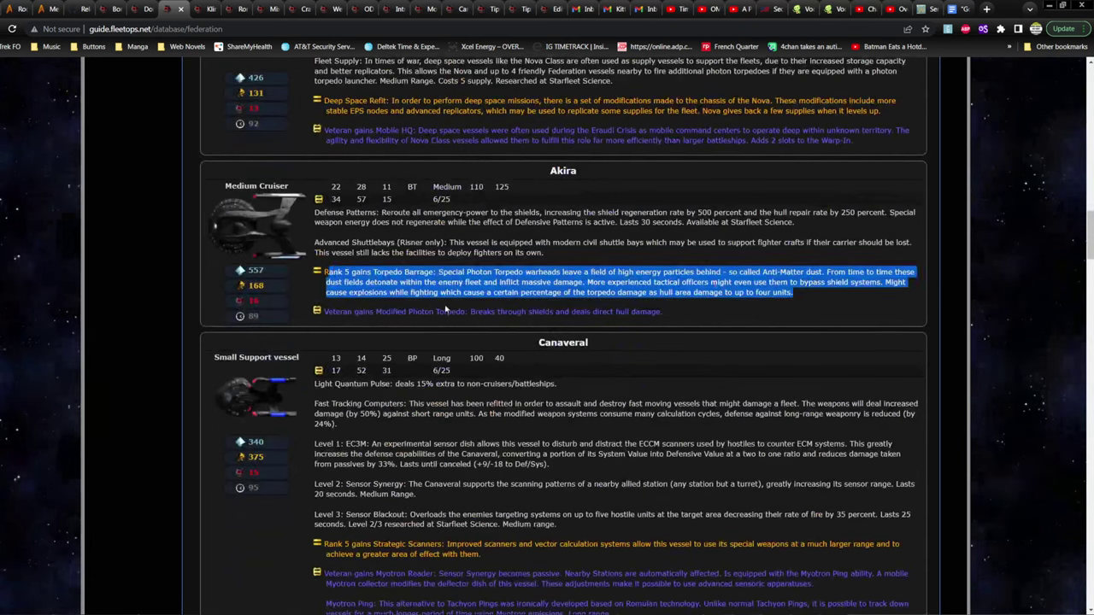
left_click(606, 294)
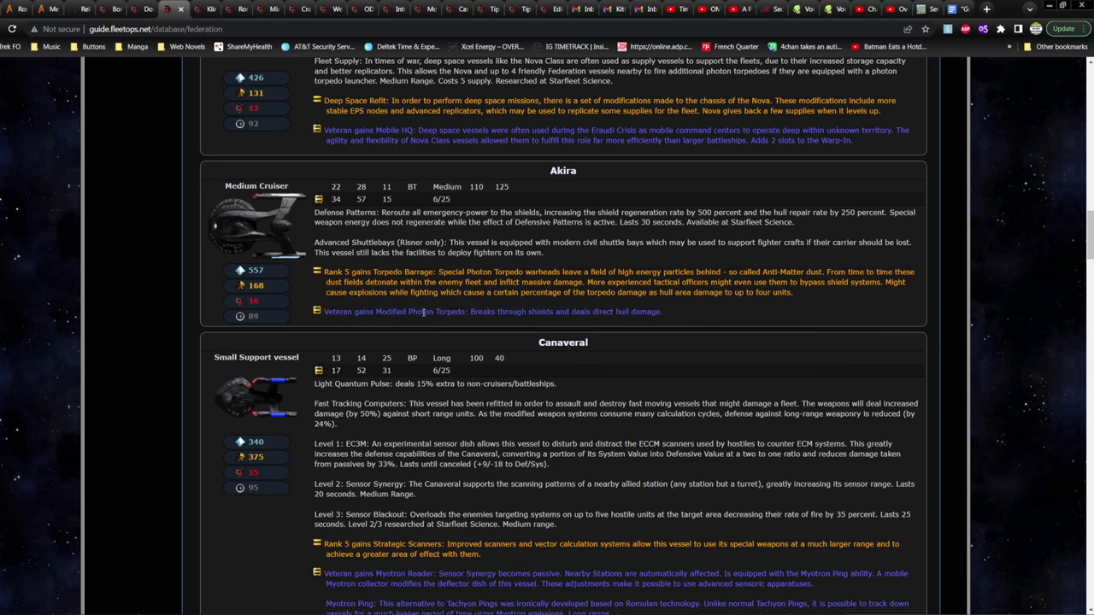
left_click_drag(368, 316, 687, 323)
left_click(615, 323)
key("alt+Tab")
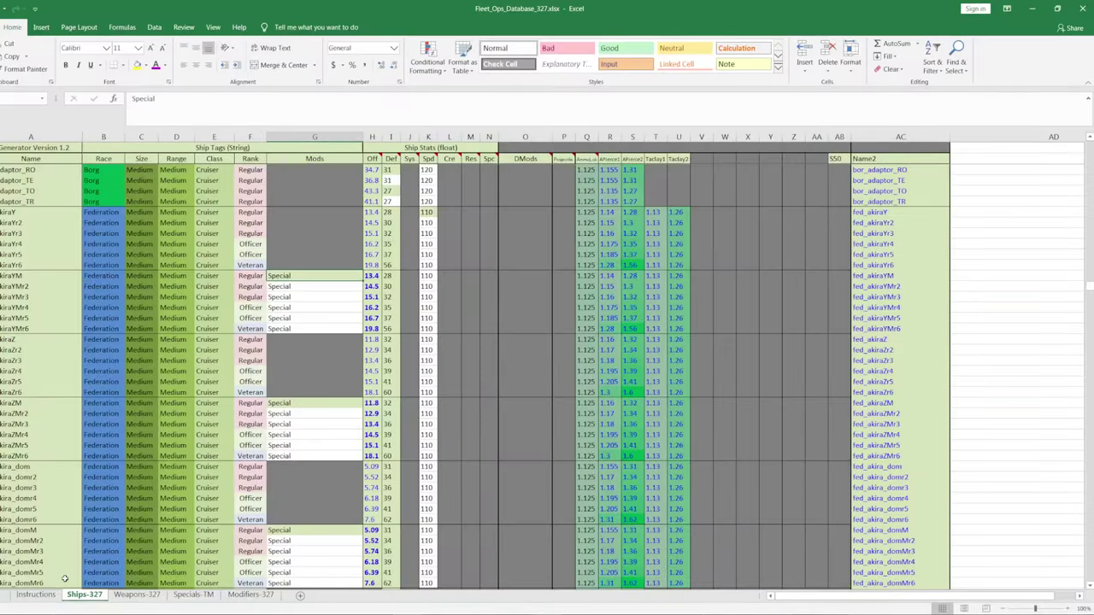
- Return to the workbook and examine the beam and torpedo entries of the akira variants in Weapons-327
left_click(135, 594)
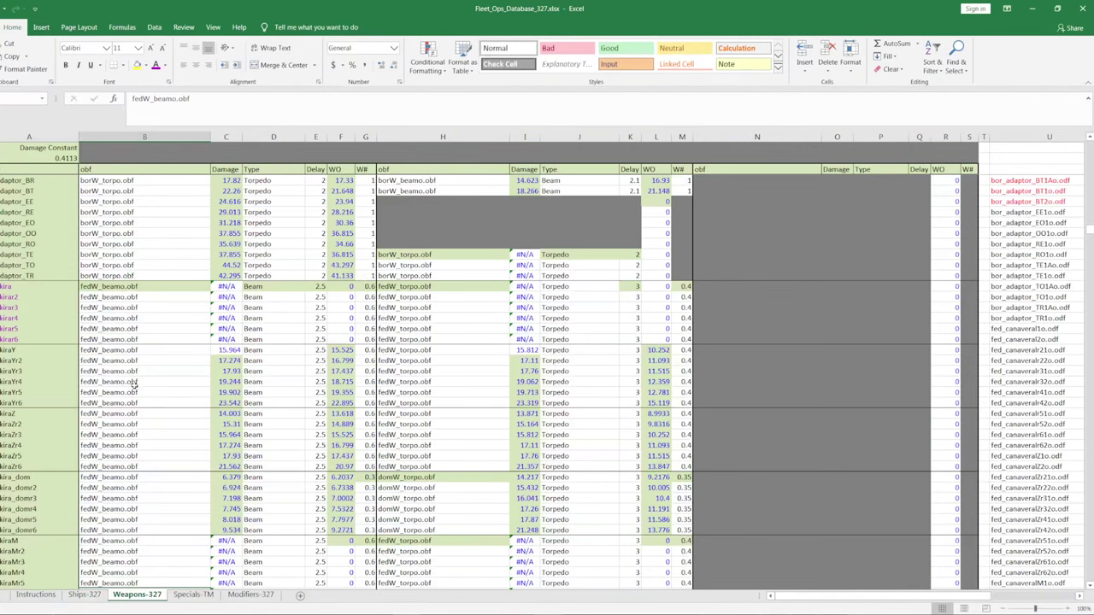
left_click(135, 339)
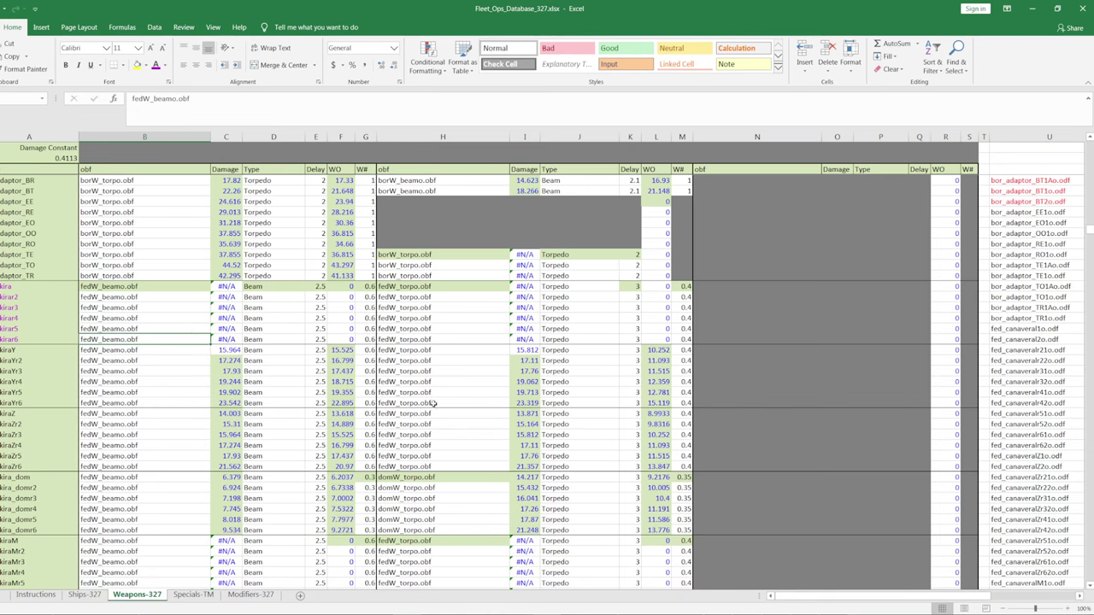
key("alt+Tab")
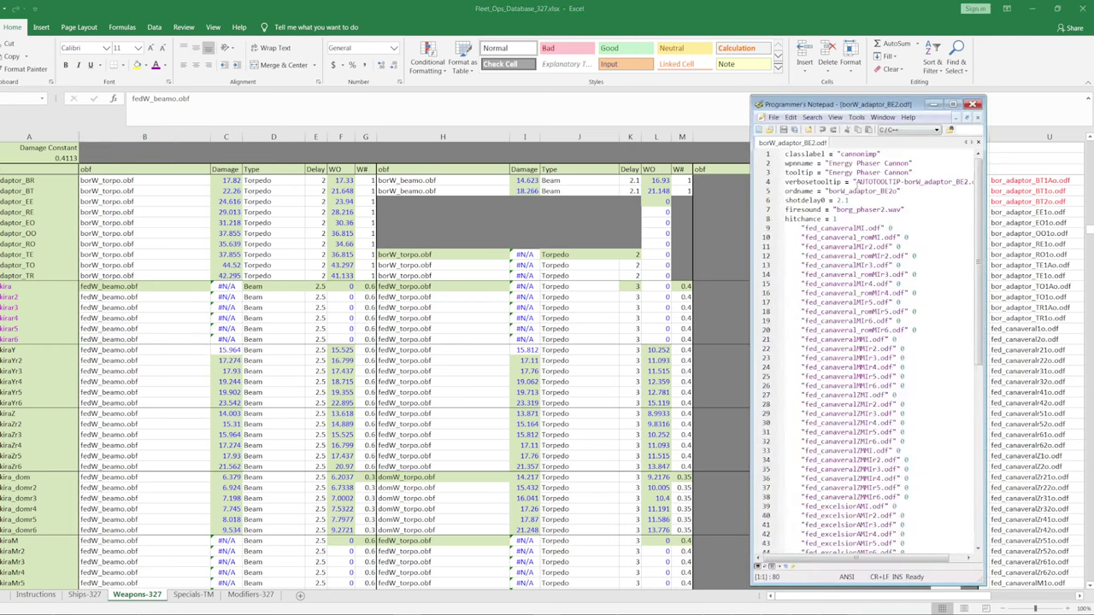
left_click(938, 104)
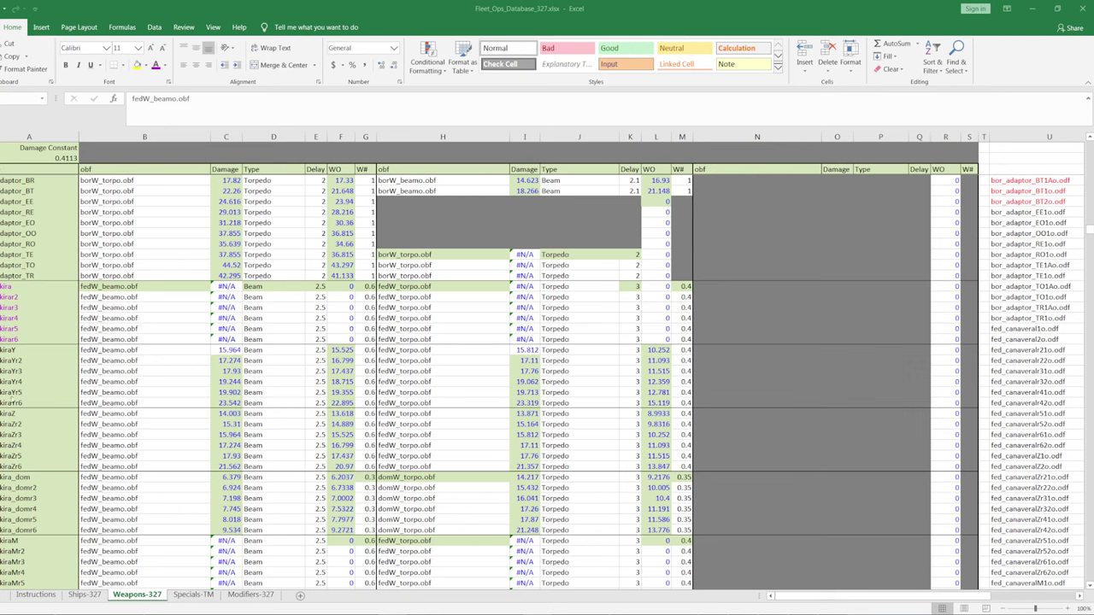
left_click(17, 402)
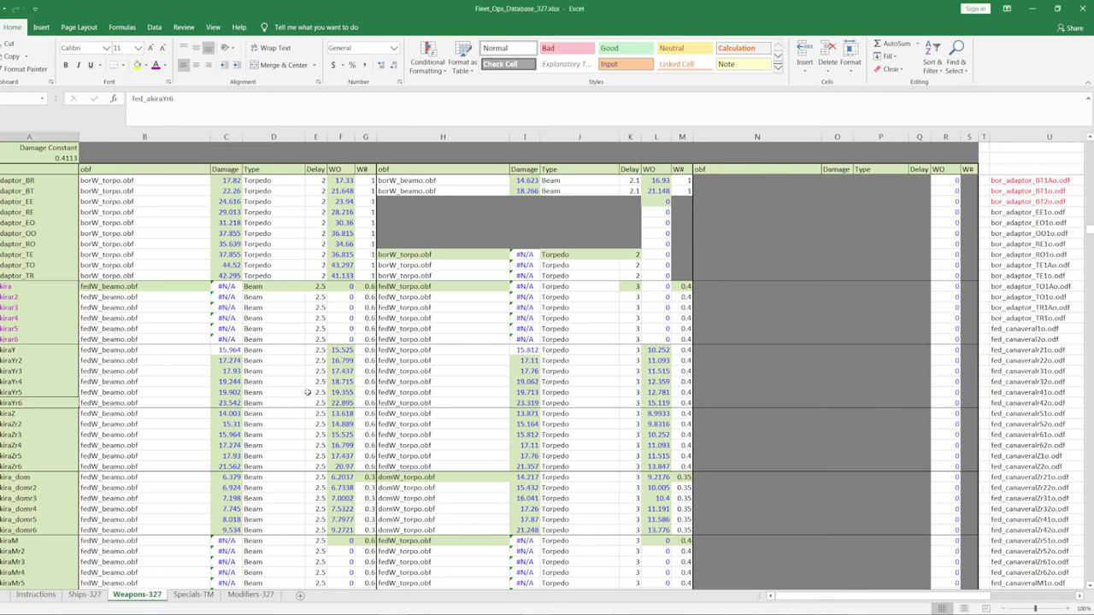
left_click(462, 402)
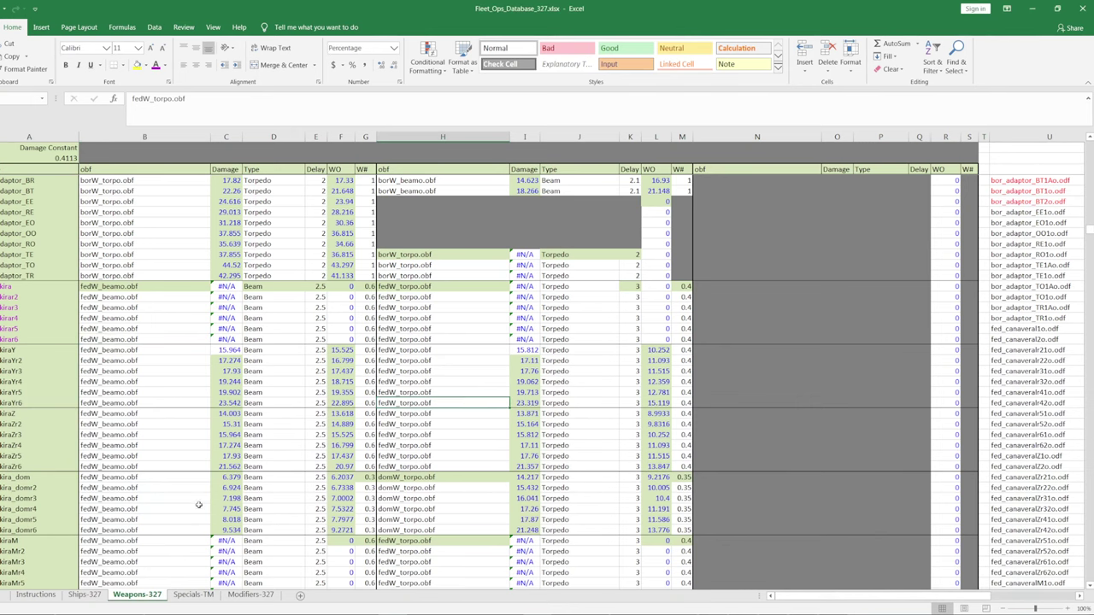
scroll(202, 505, "down", 5)
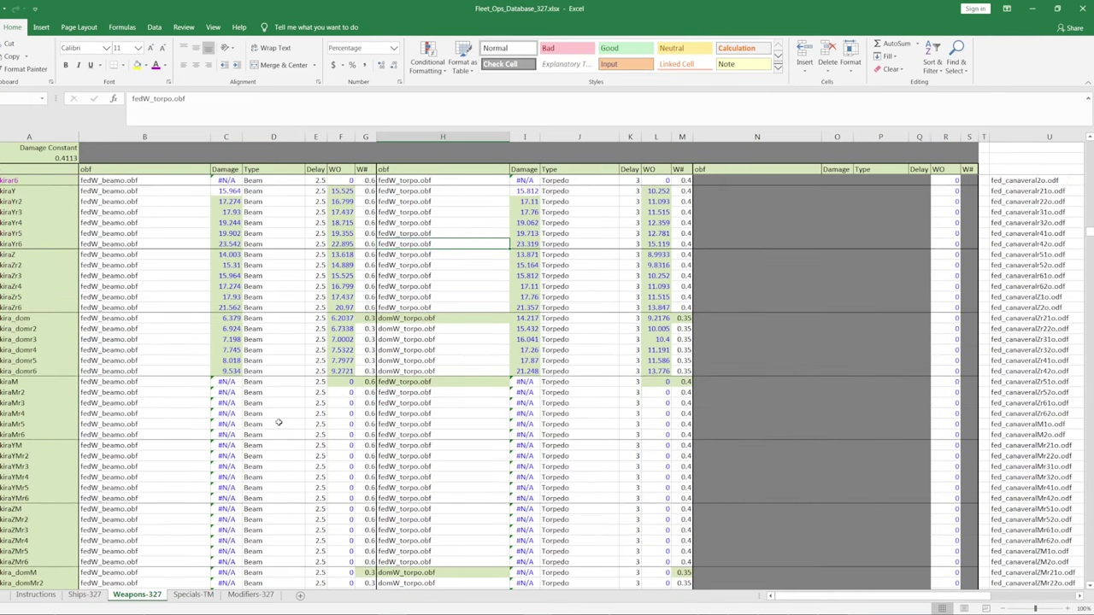
scroll(53, 420, "down", 3)
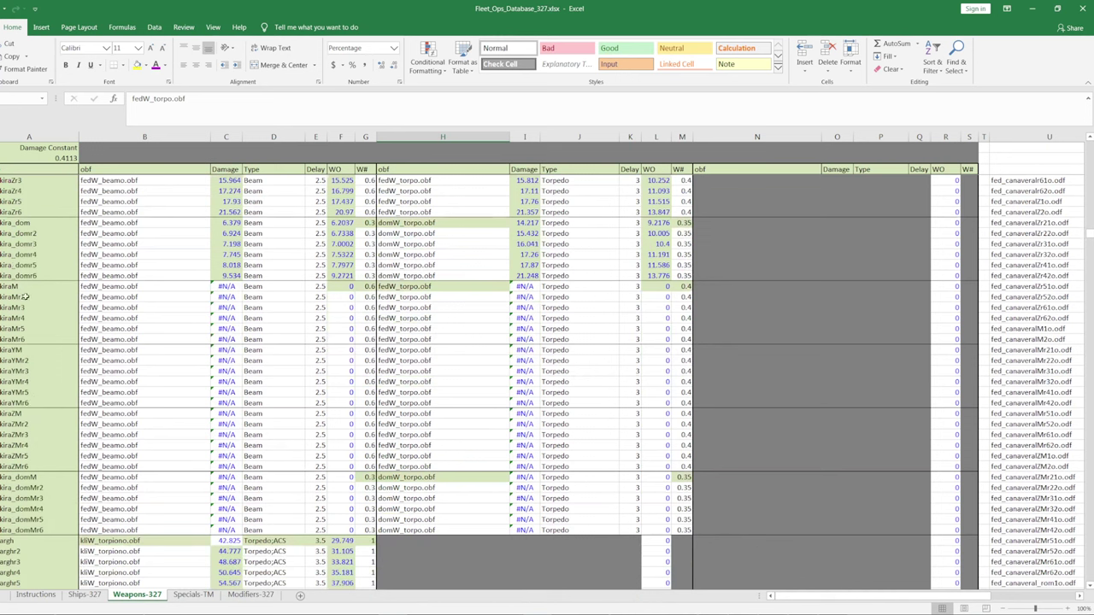
- Compare the fed_akiraM to fed_akira_domMr6 weapon rows with the weapon outputs of fed_akiraY to fed_akira_domr6
left_click_drag(3, 288, 974, 532)
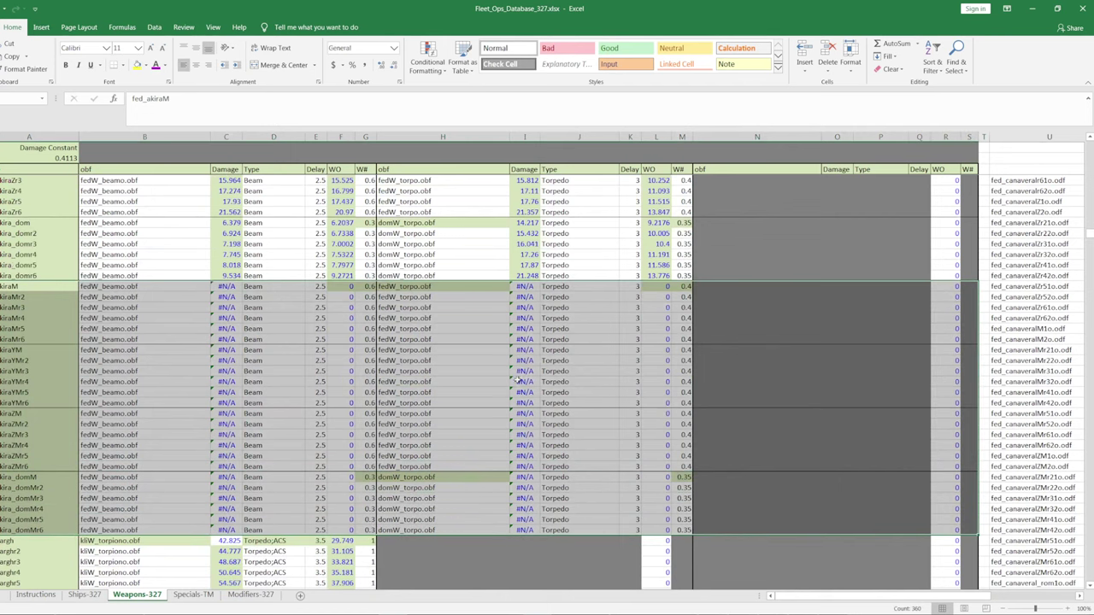
right_click(488, 392)
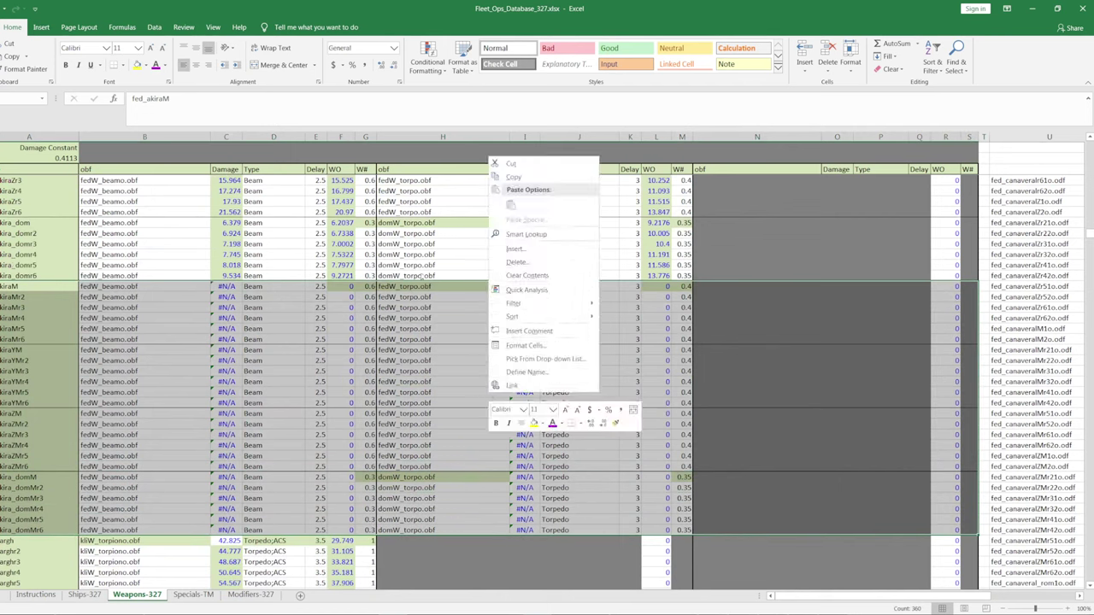
scroll(330, 303, "up", 4)
scroll(332, 248, "up", 1)
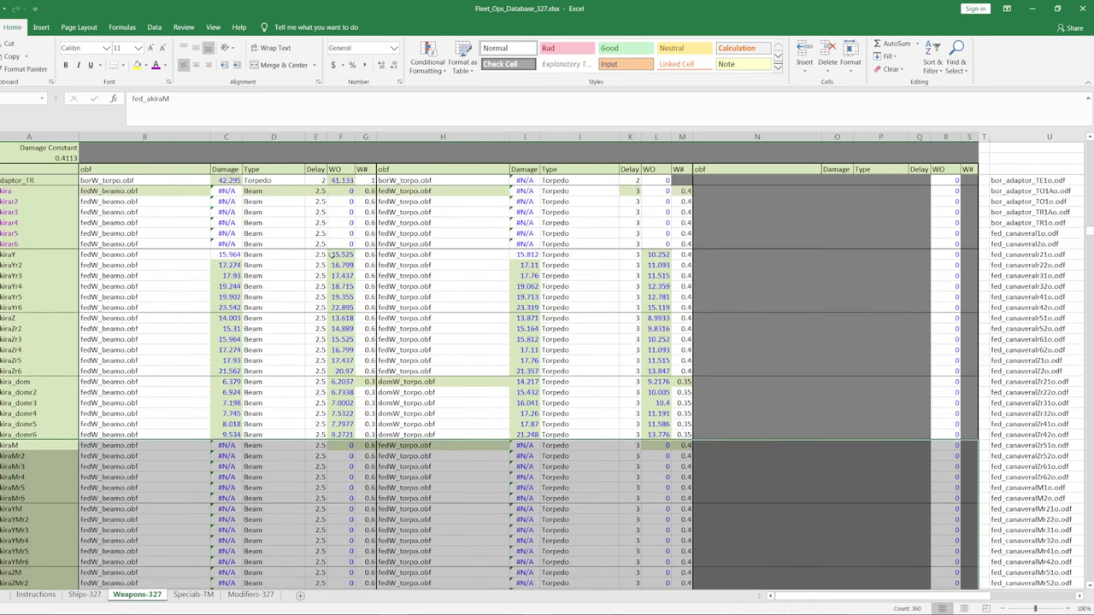
scroll(329, 268, "down", 1)
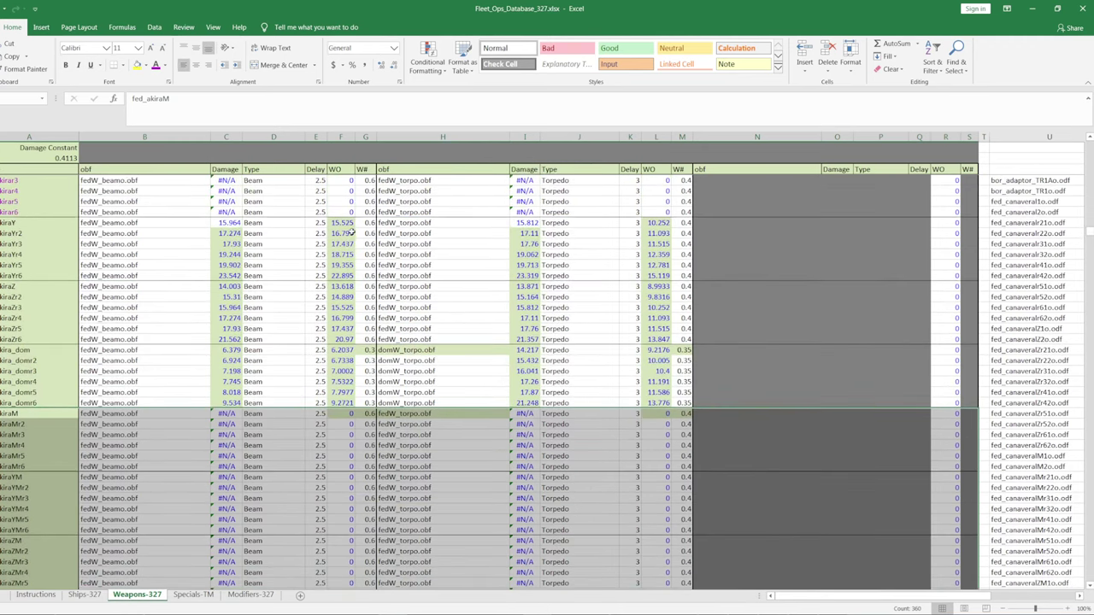
left_click_drag(347, 222, 338, 403)
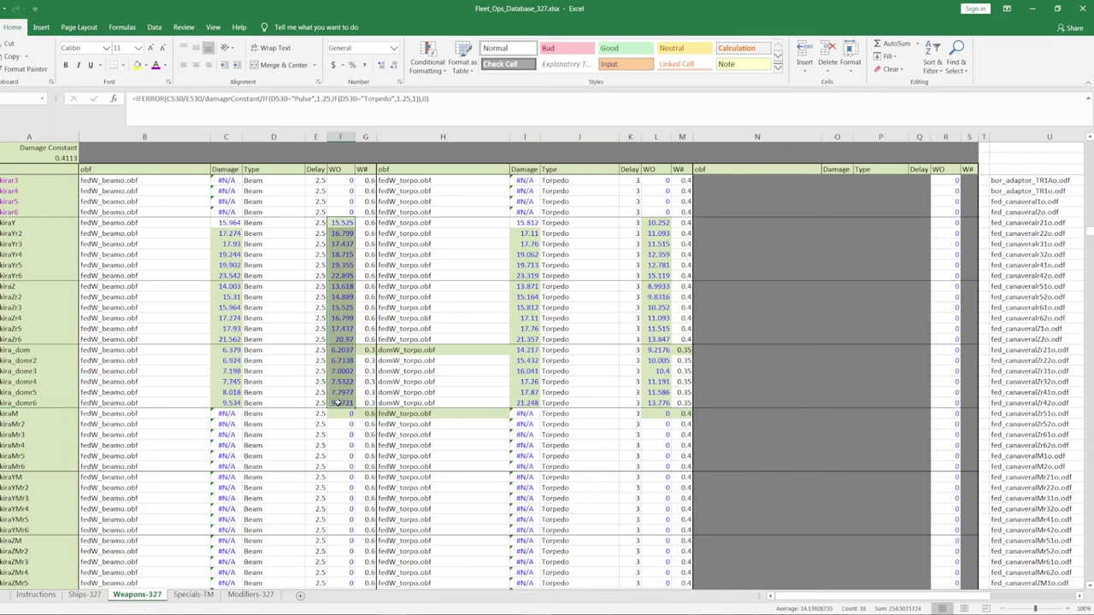
scroll(352, 470, "down", 3)
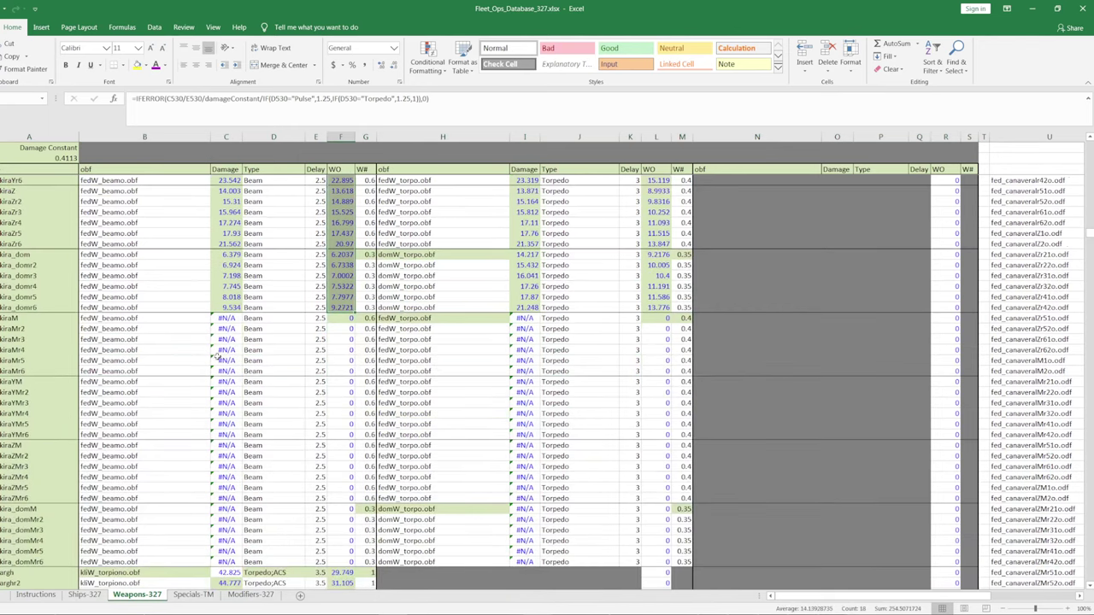
left_click_drag(53, 319, 979, 563)
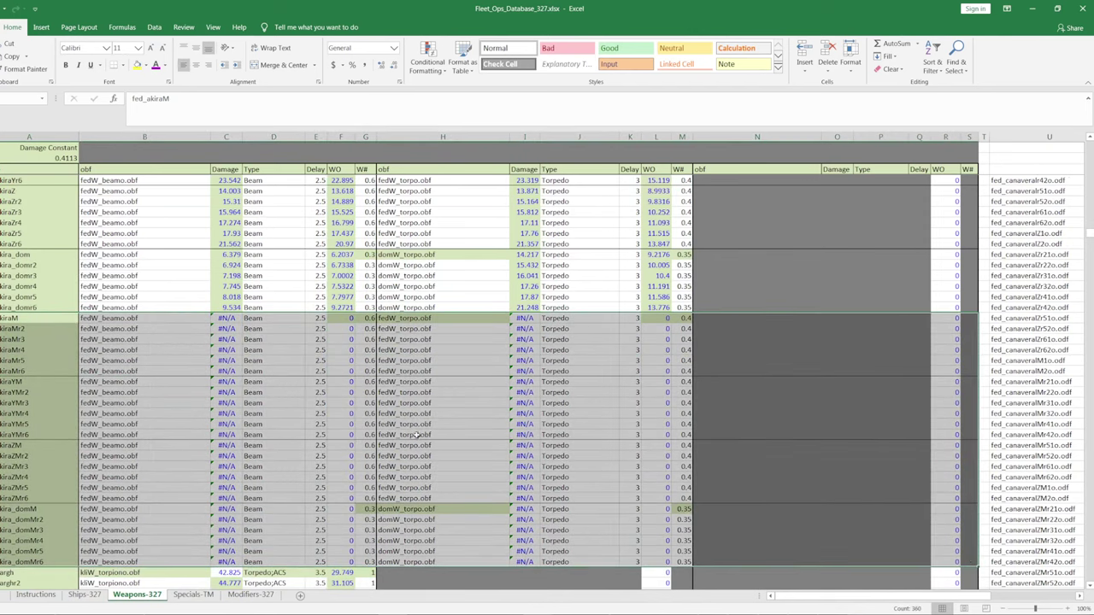
left_click(315, 349)
scroll(318, 334, "up", 4)
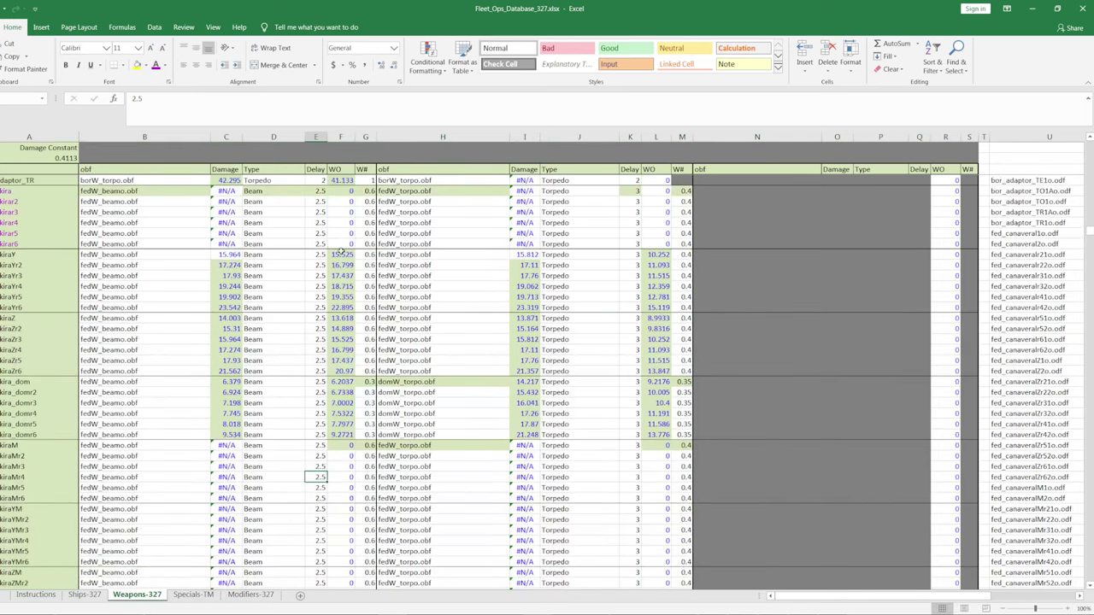
- Try pasting the beam WO values of fed_akiraY to fed_akira_domr6 into the fed_akiraYM to fed_akira_domMr6 rows, and undo it
left_click_drag(340, 253, 341, 432)
key("ctrl+c")
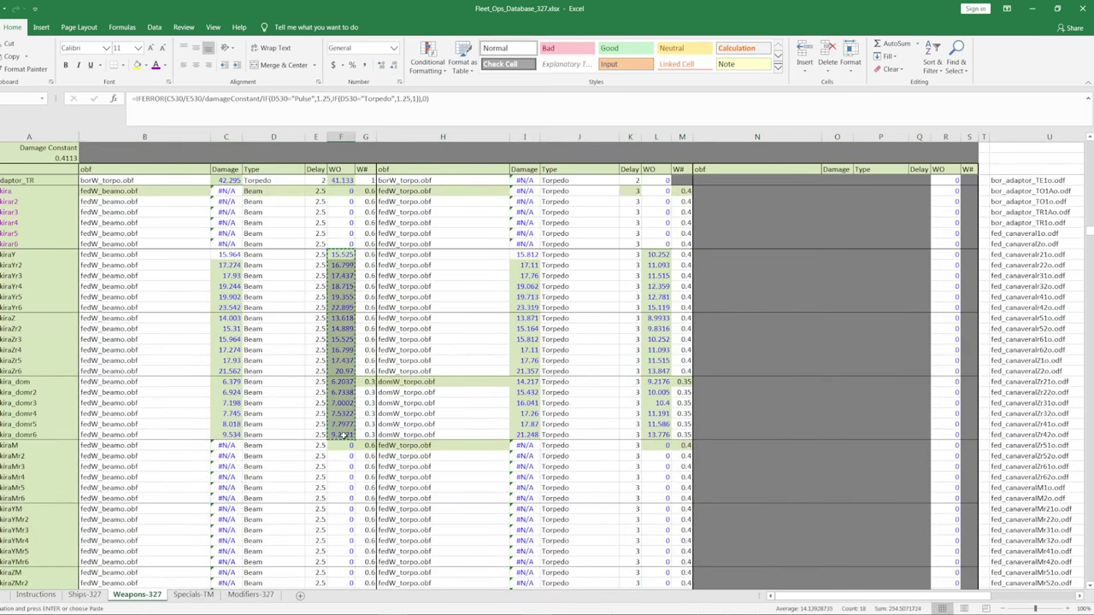
scroll(340, 419, "down", 4)
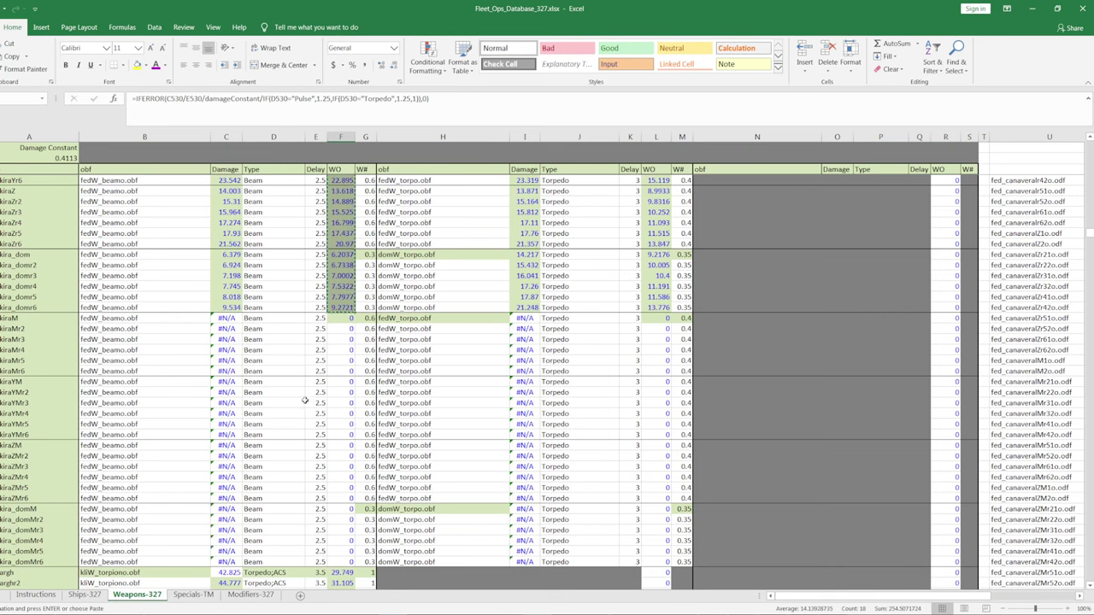
right_click(340, 384)
left_click(380, 196)
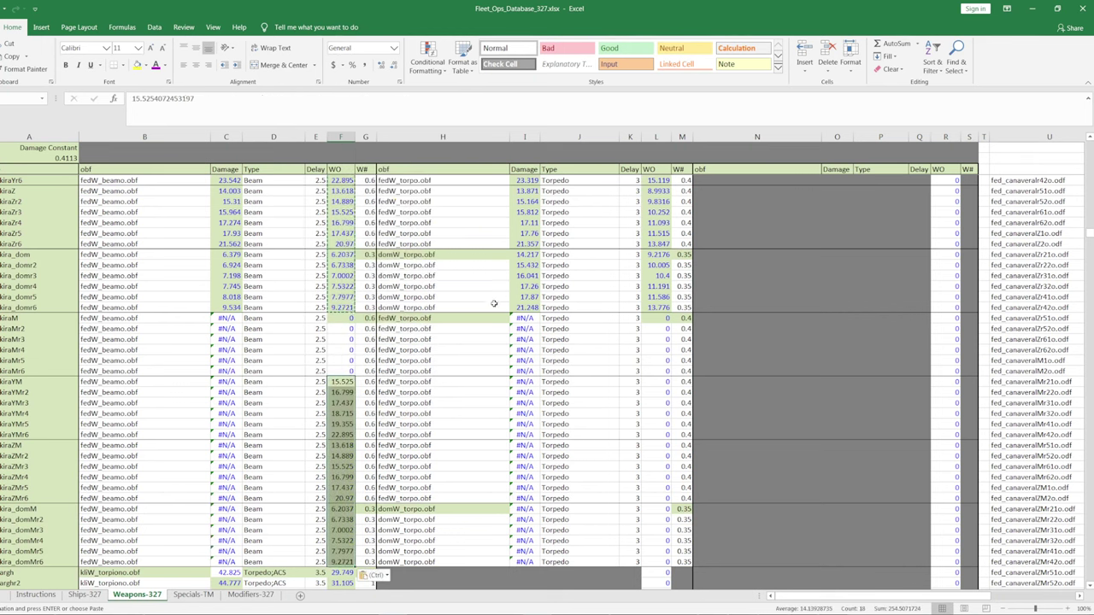
scroll(556, 274, "up", 4)
scroll(618, 250, "down", 2)
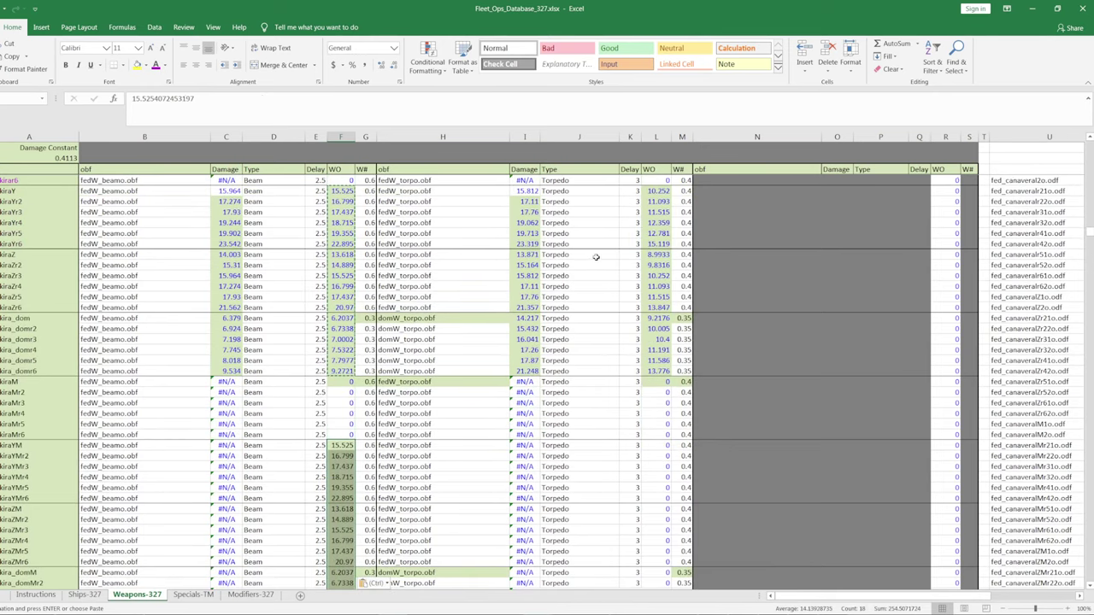
key("ctrl+z")
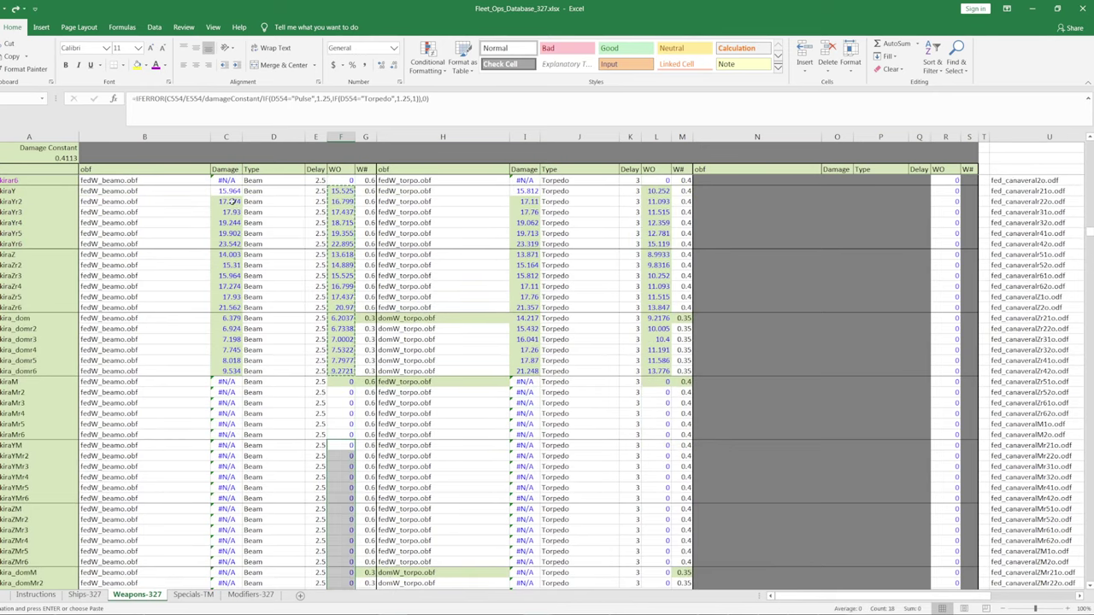
- Copy the beam Damage results of fed_akiraY to fed_akira_domr6 as values into the fed_akiraYM to fed_akira_domMr6 rows
scroll(289, 283, "up", 1)
left_click_drag(227, 222, 226, 404)
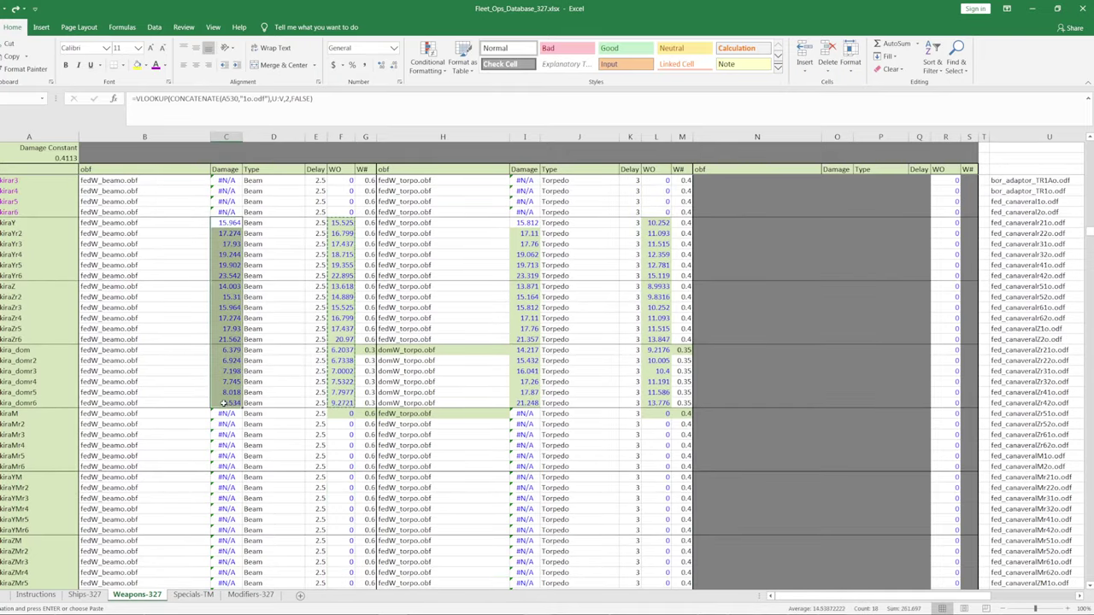
scroll(224, 408, "down", 4)
scroll(224, 409, "down", 1)
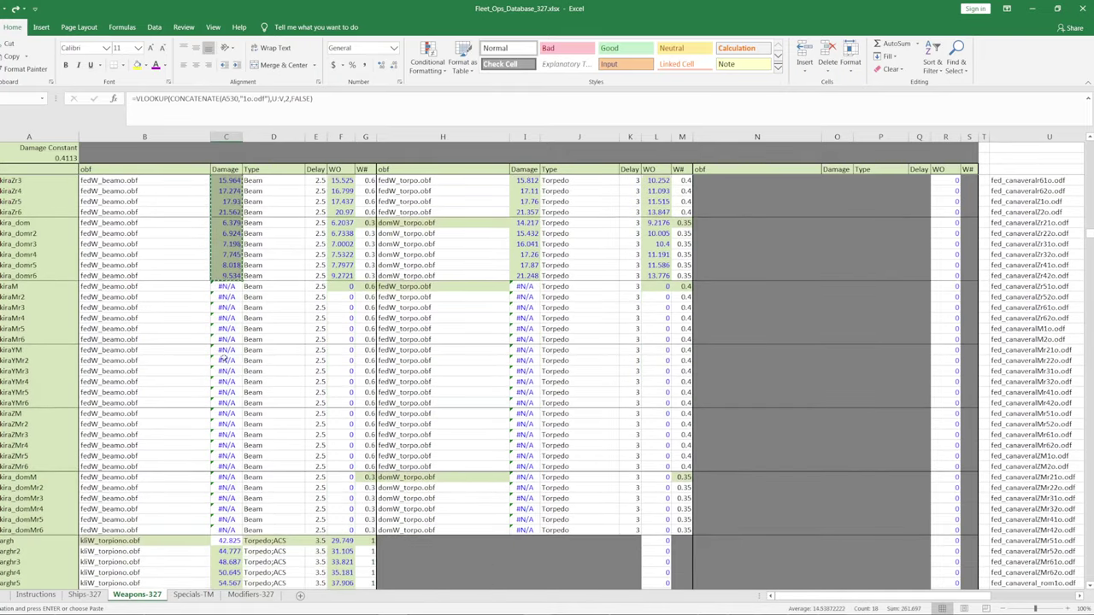
right_click(224, 347)
left_click(263, 398)
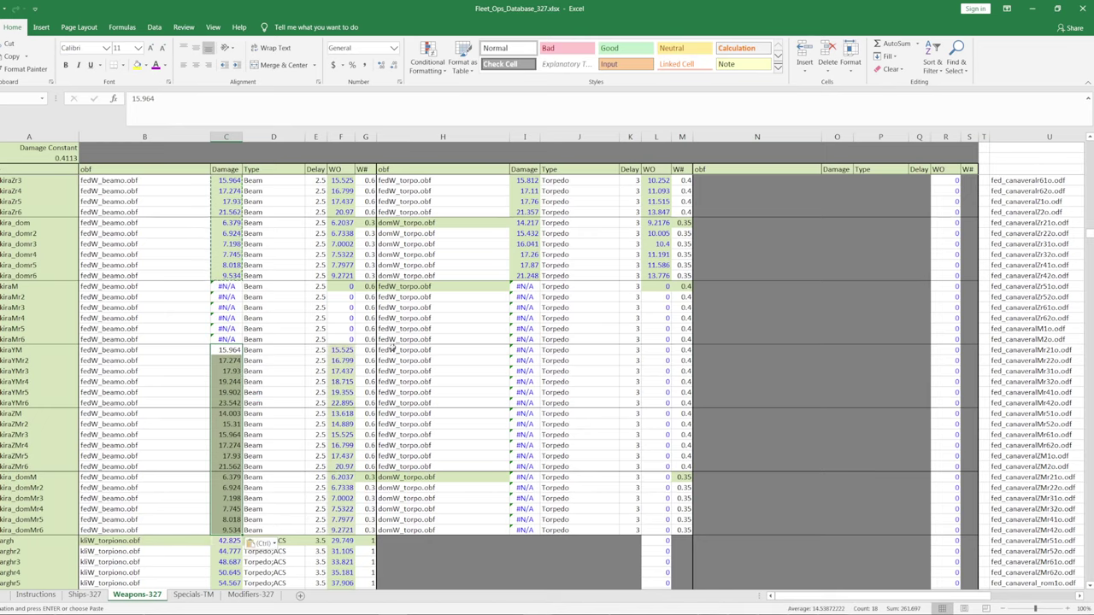
- Copy the torpedo Damage results of fed_akiraY to fed_akira_domr6 as values into the fed_akiraYM to fed_akira_domMr6 rows
scroll(248, 376, "up", 4)
left_click(518, 223)
left_click_drag(519, 223, 521, 403)
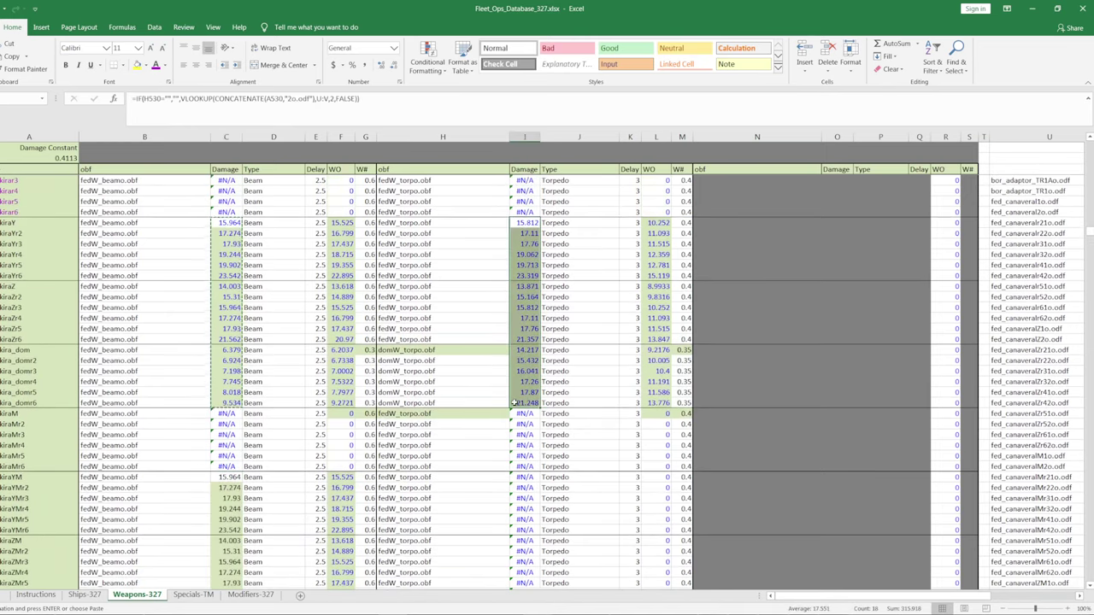
key("ctrl+c")
right_click(518, 476)
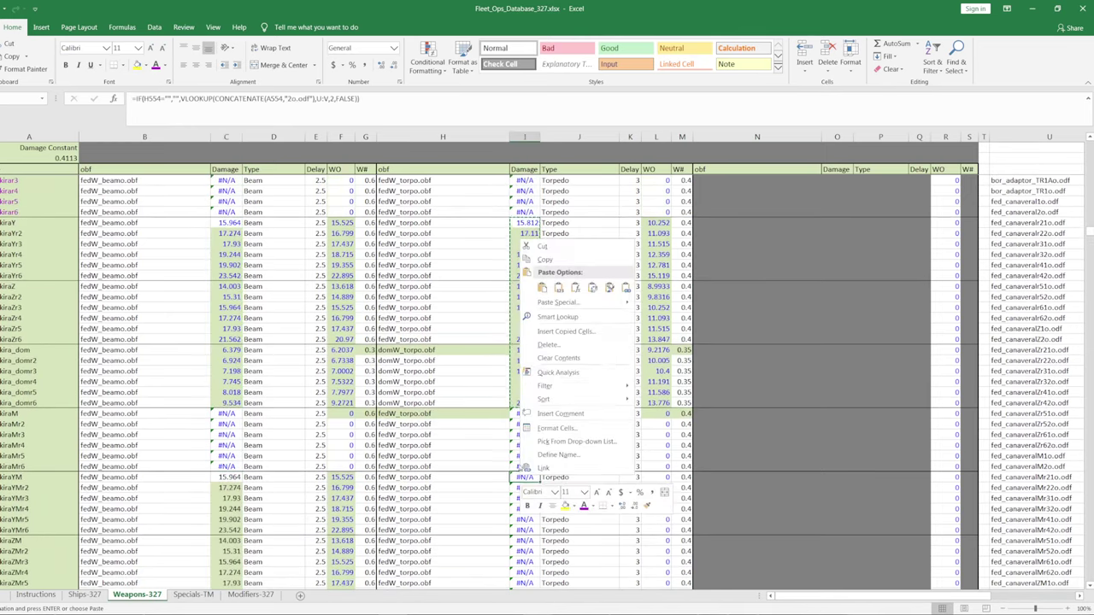
left_click(556, 291)
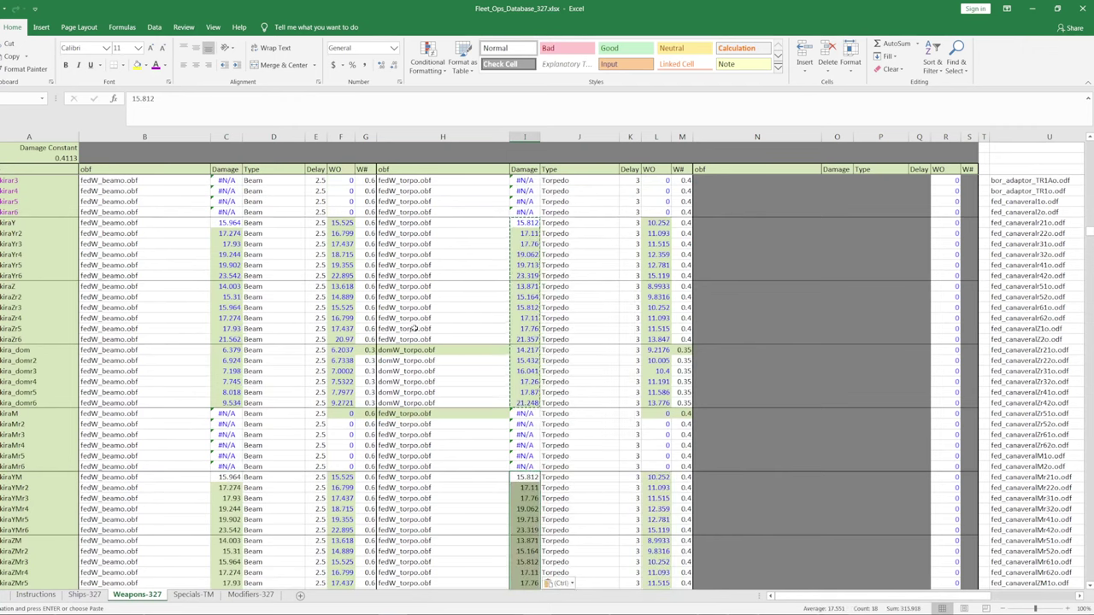
- Replace the torpedo obf entries of fed_akira_dom to domr6 and fed_akira_domM to domMr6 with a copied fedW_torpo.obf cell
left_click(415, 318)
key("ctrl+c")
left_click_drag(414, 350, 416, 402)
scroll(416, 358, "down", 5)
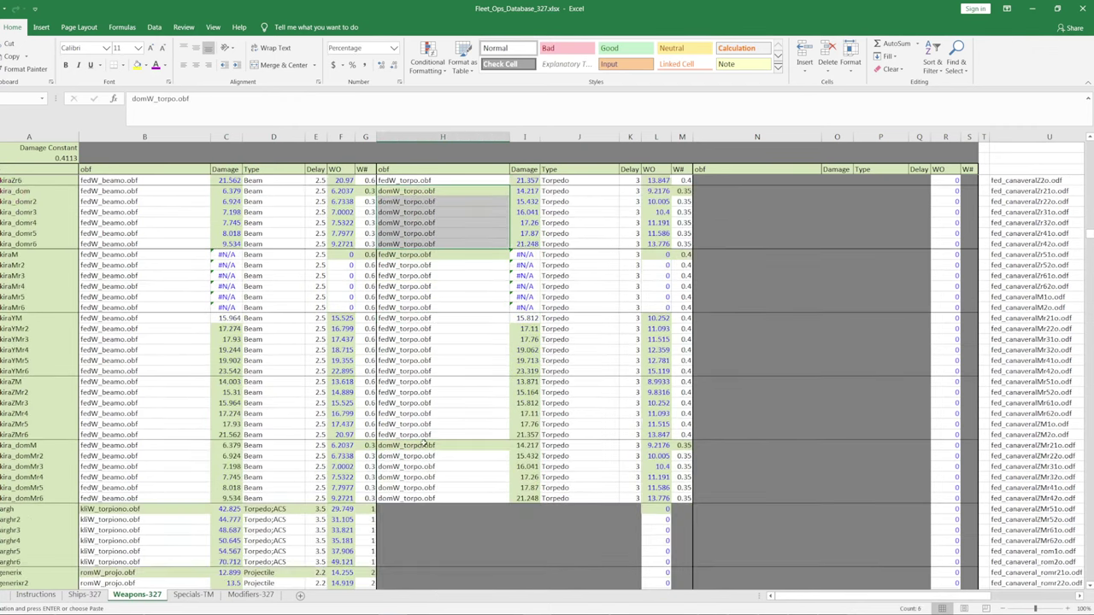
left_click_drag(419, 446, 412, 491, "ctrl")
right_click(412, 491)
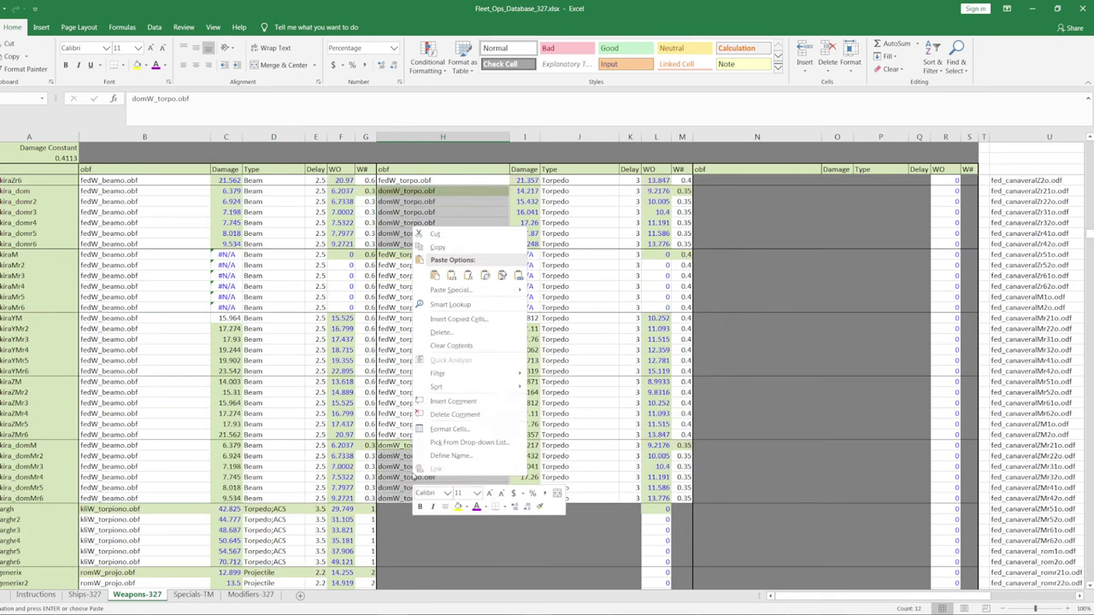
left_click(445, 283)
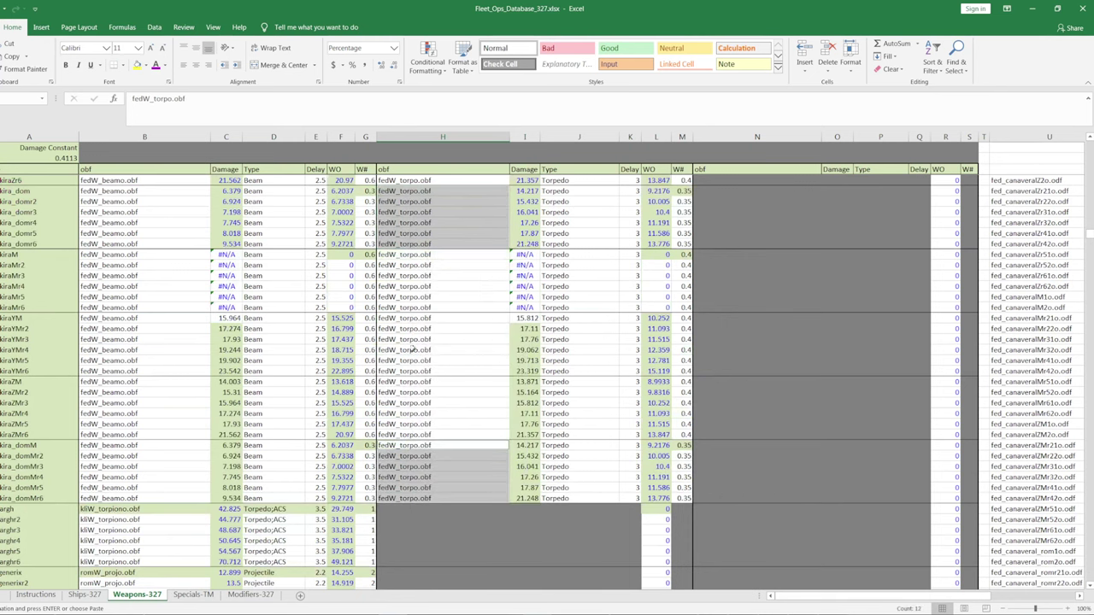
left_click(427, 447)
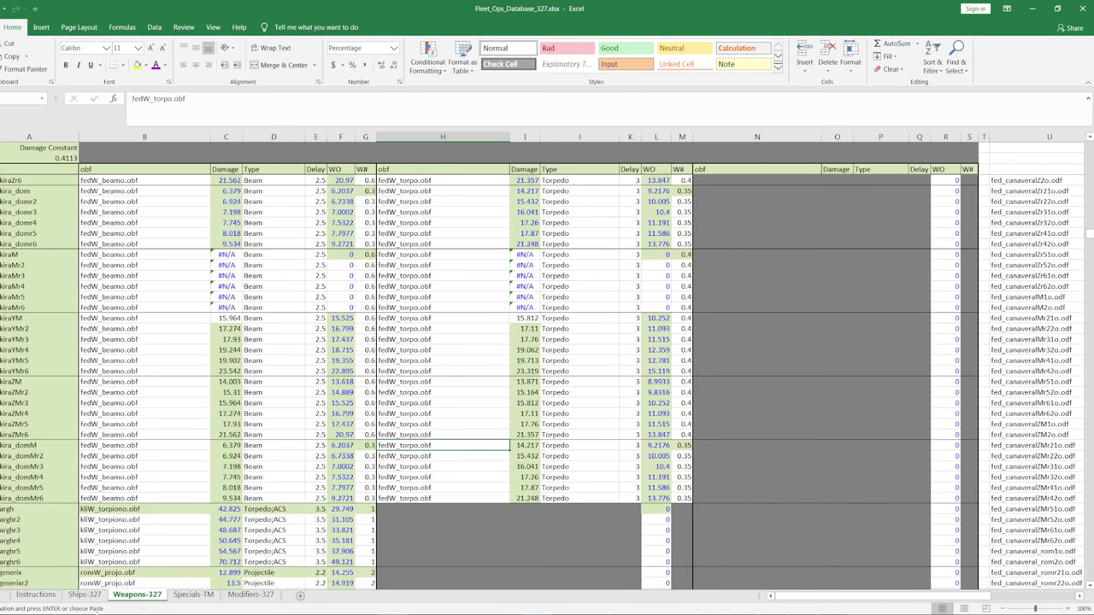
- In Ships-327, copy fed_akiraYr4's Off lookup formula into fed_akiraYM to fed_akira_domMr6 without bold, and check the akira rows
key("ctrl+Page_Up")
key("Right")
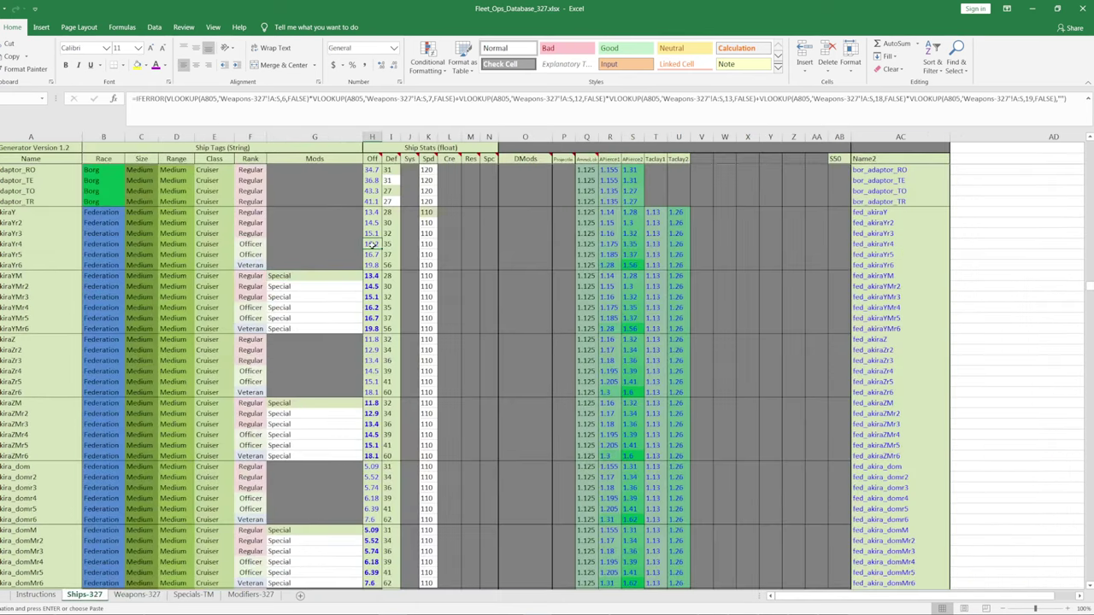
left_click_drag(372, 276, 374, 304)
right_click(373, 305)
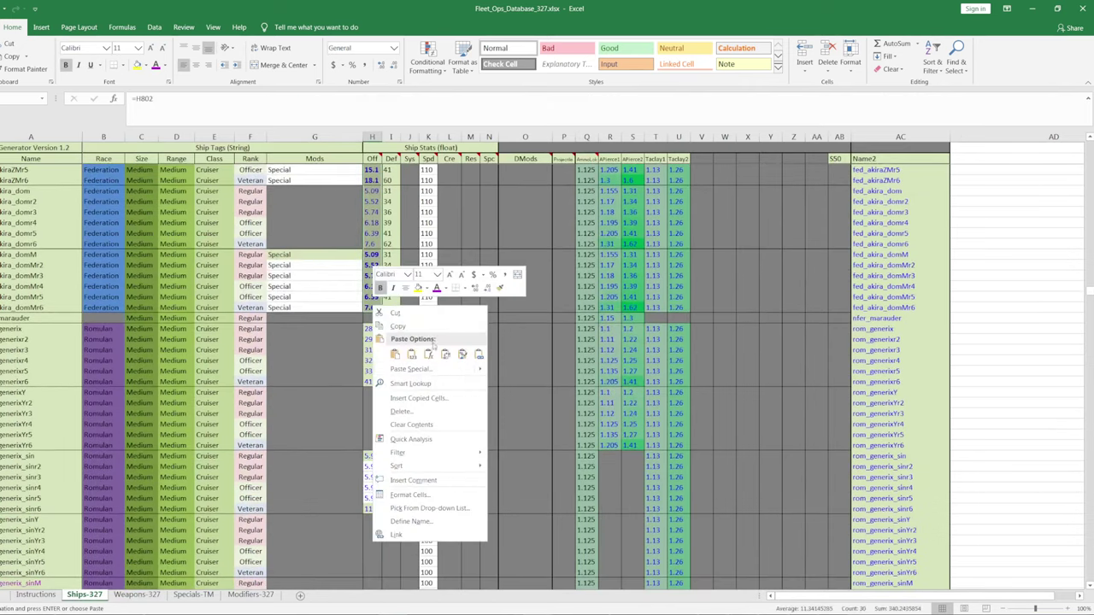
left_click(428, 353)
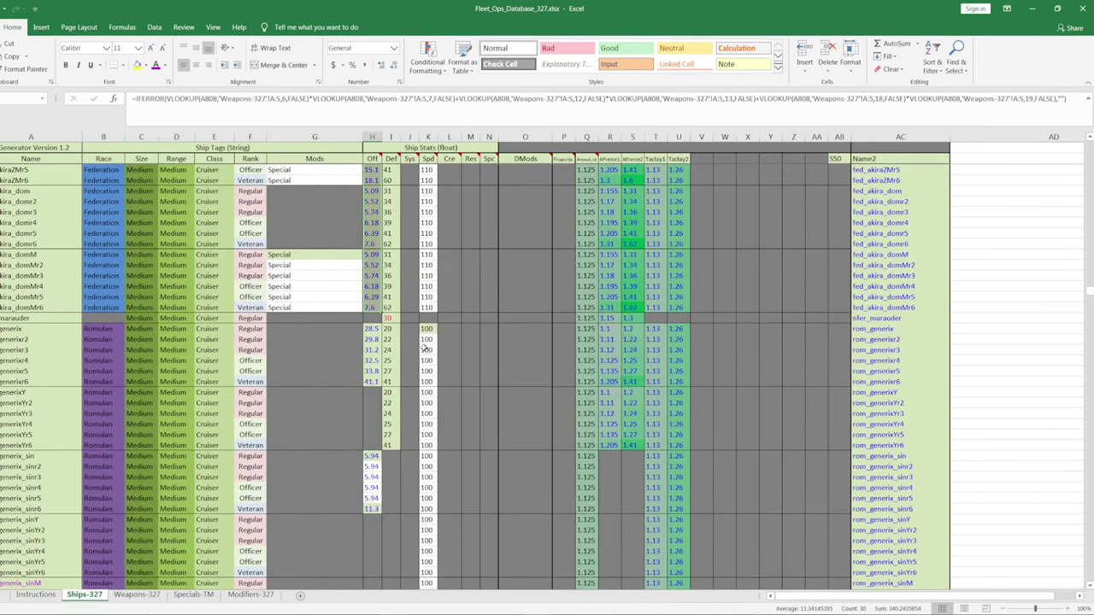
scroll(398, 307, "up", 6)
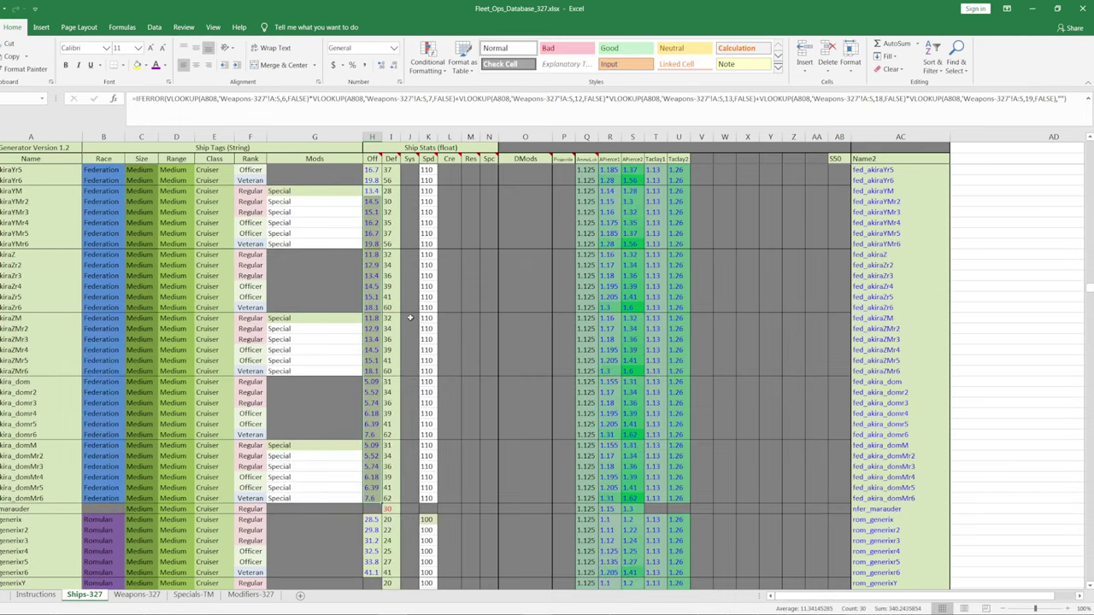
scroll(376, 309, "up", 1)
left_click(316, 297)
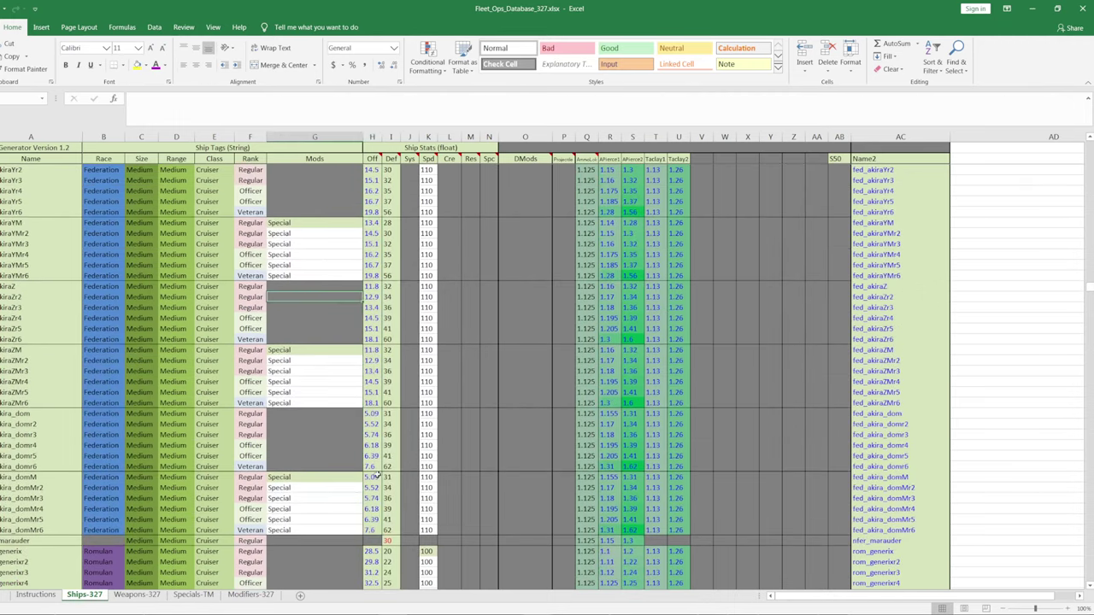
scroll(302, 330, "up", 3)
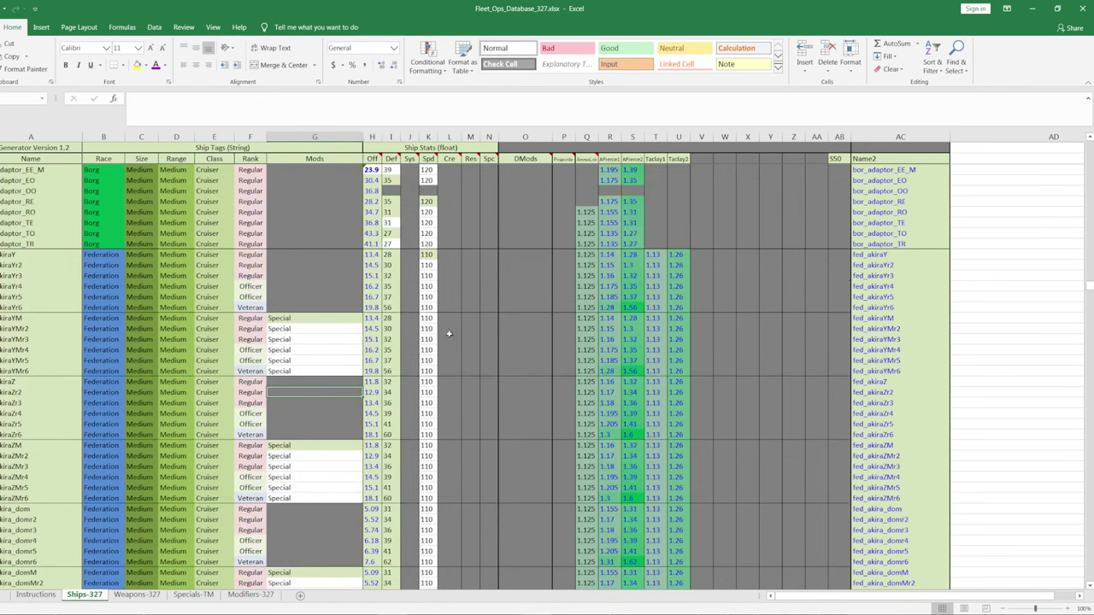
scroll(336, 294, "down", 6)
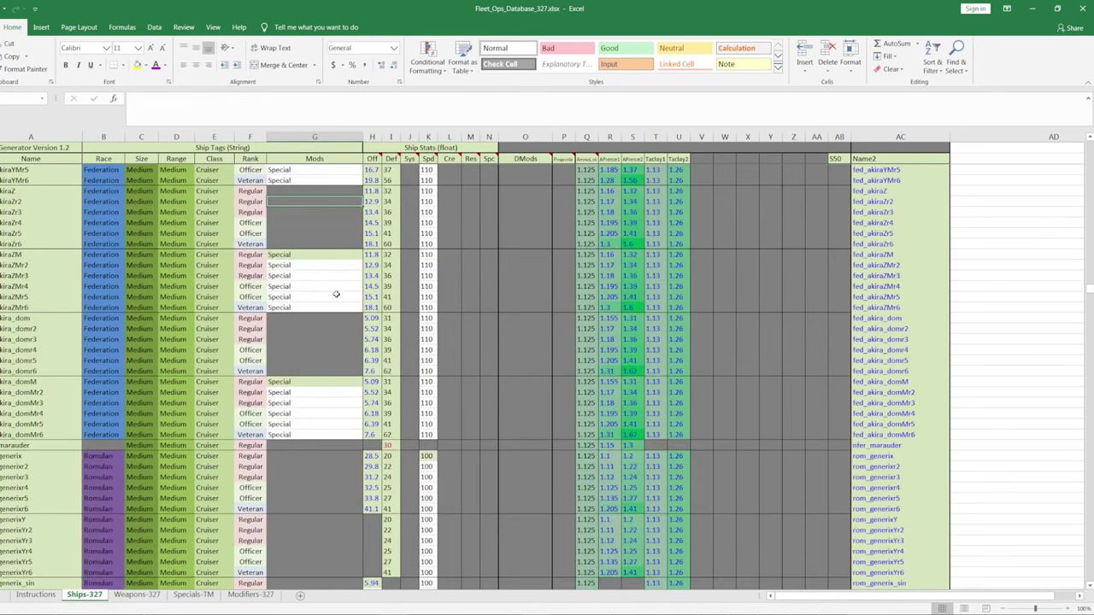
- Copy the yellow note "OFFENSE AND PASSIVES COMPLETE UP TO THIS POINT 5/7/22" beside the fed_intrepid_borr6 row
scroll(920, 341, "up", 18)
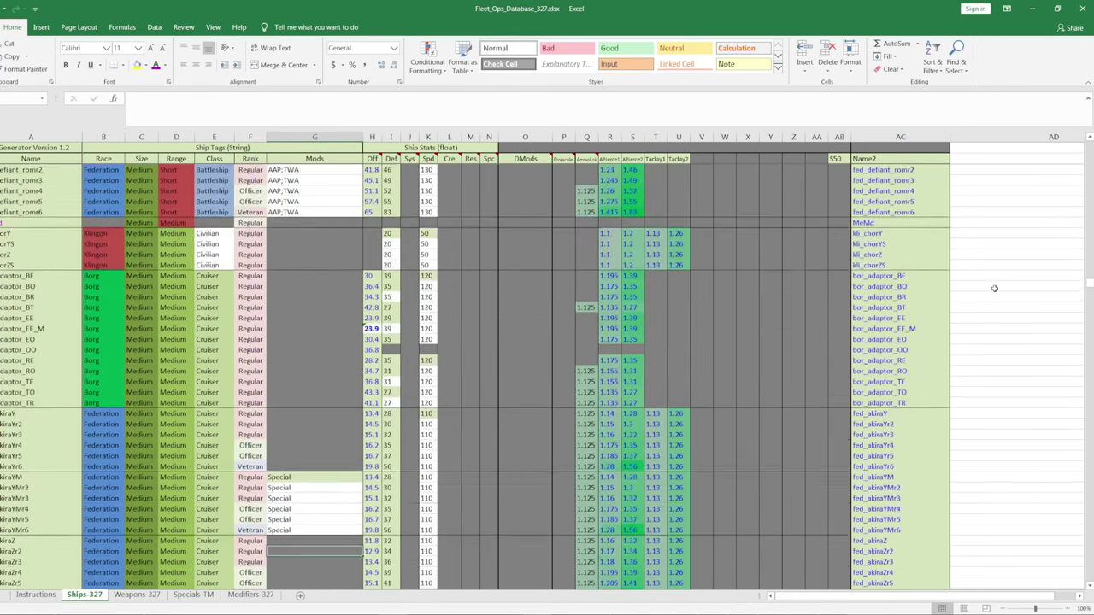
left_click(980, 213)
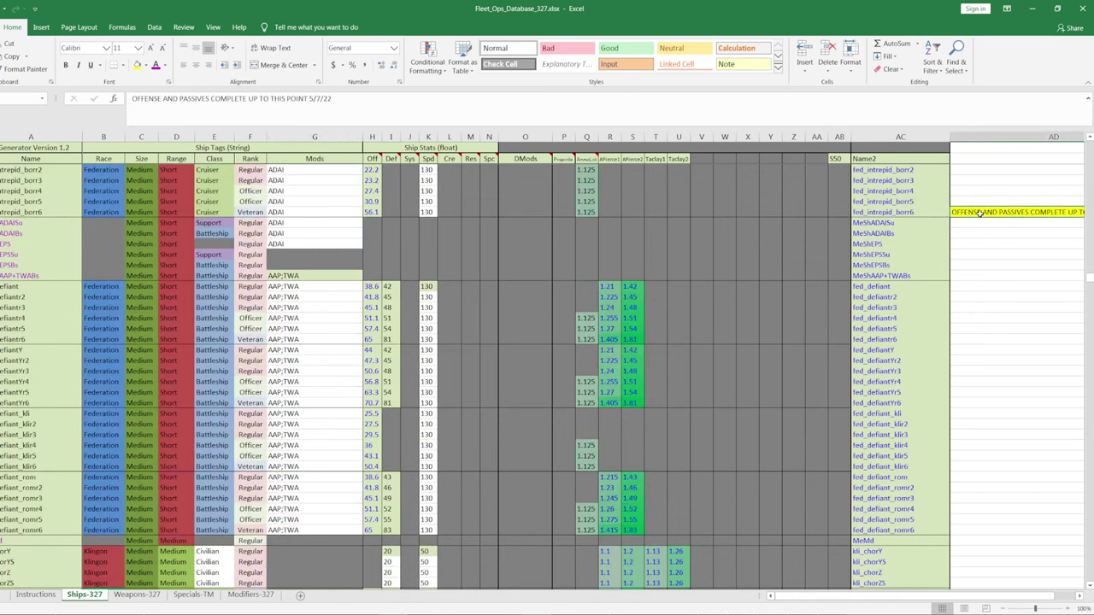
key("ctrl+c")
scroll(978, 231, "down", 8)
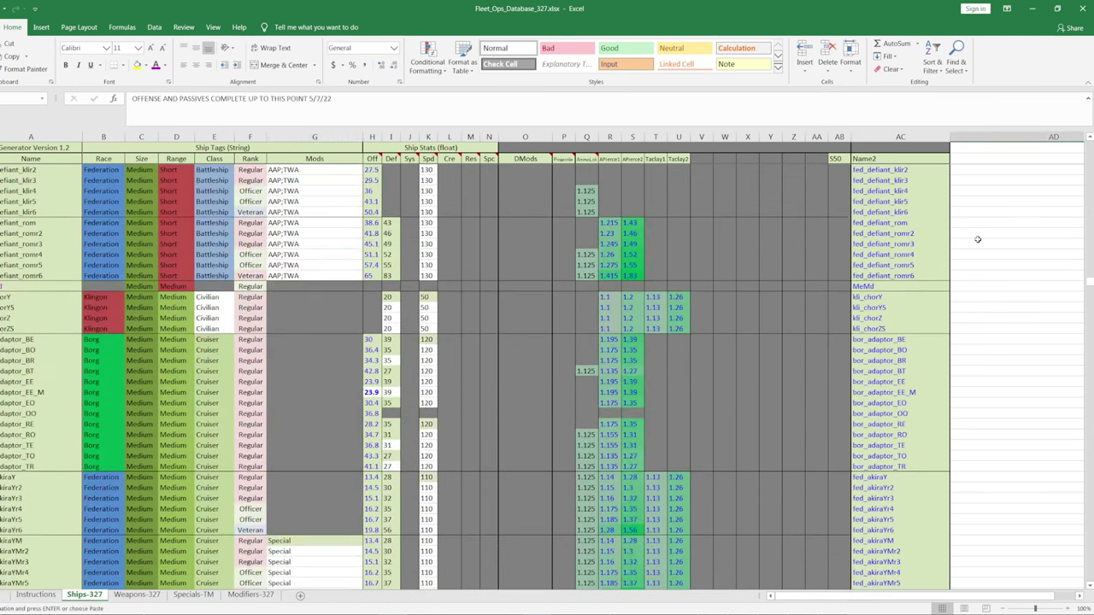
scroll(978, 239, "up", 7)
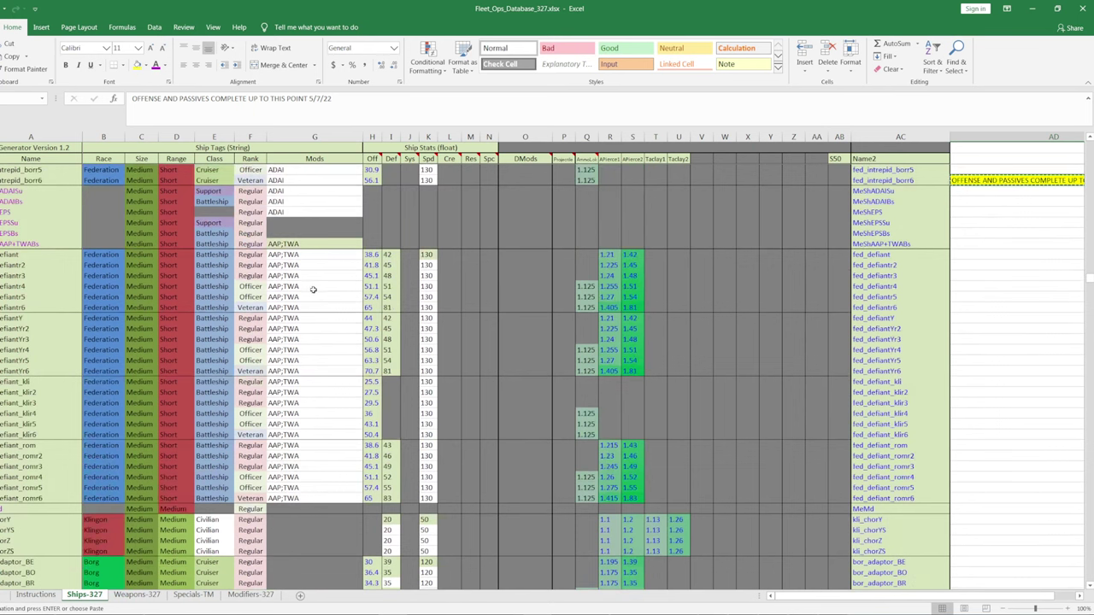
- Switch to the Fleet Ops guide in the browser and read the Defiant's veteran ability on the Federation page
key("alt+Tab")
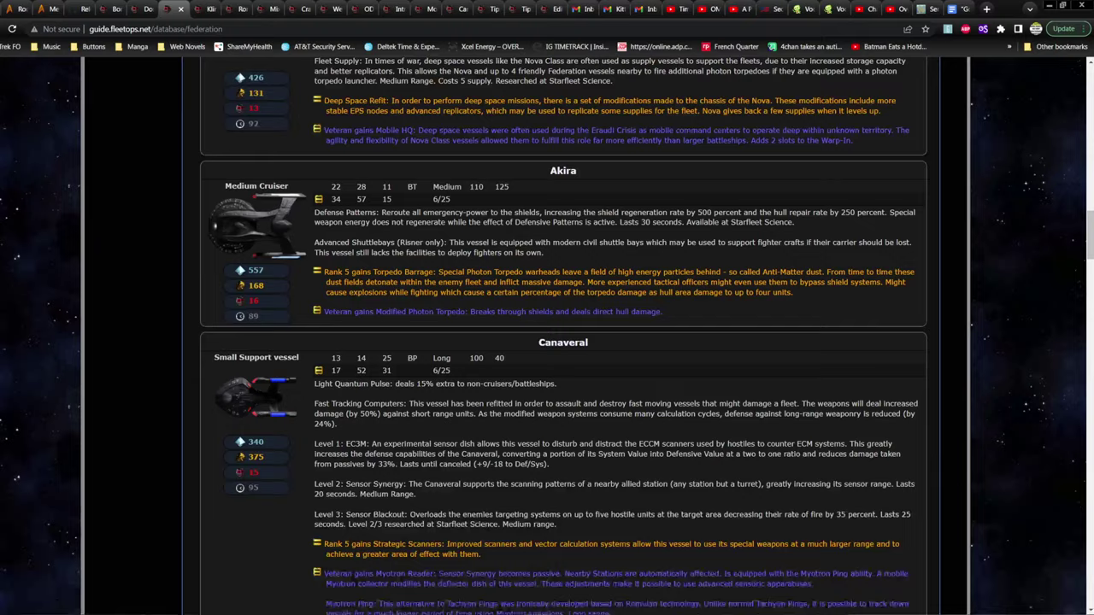
scroll(348, 293, "up", 4)
scroll(349, 294, "down", 15)
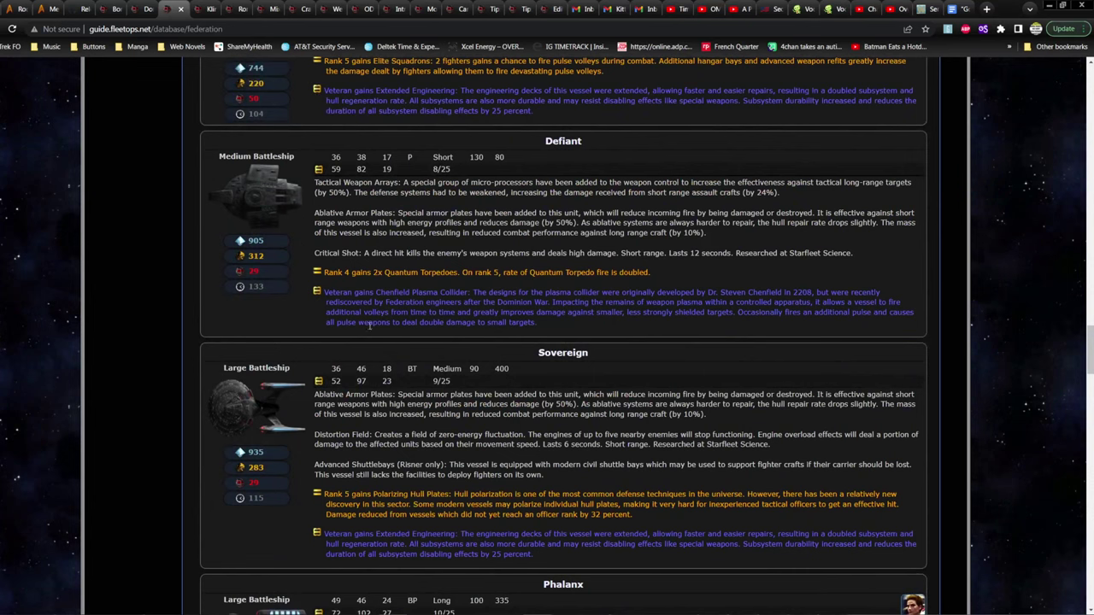
left_click_drag(338, 323, 547, 328)
left_click(552, 425)
key("alt+Tab")
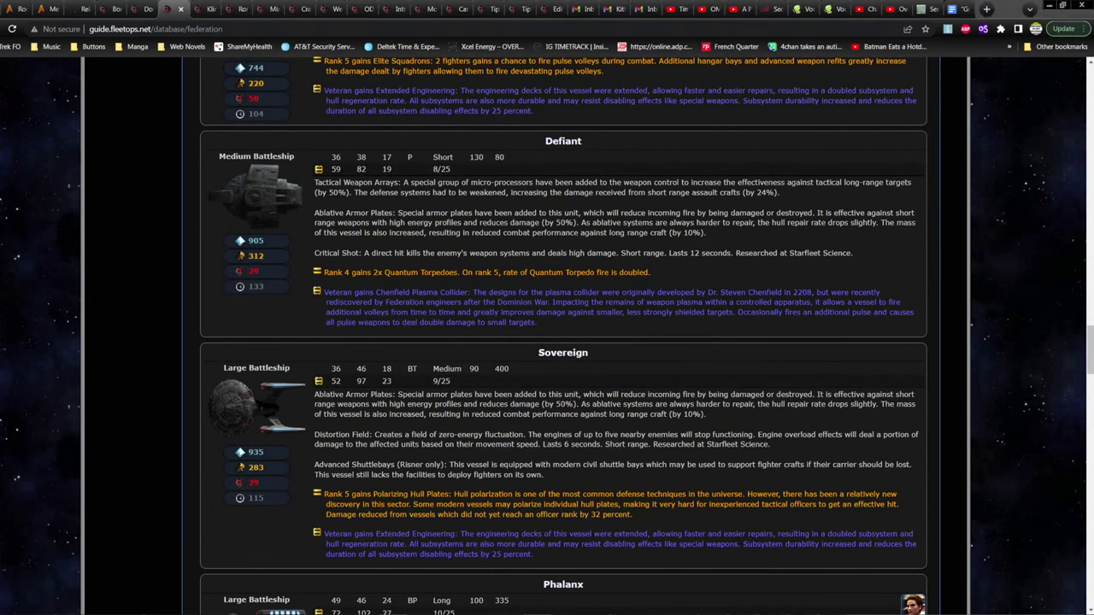
- Back in the workbook, paste the copied progress note beside the fed_akira_domMr6 row of Ships-327
scroll(902, 416, "down", 1)
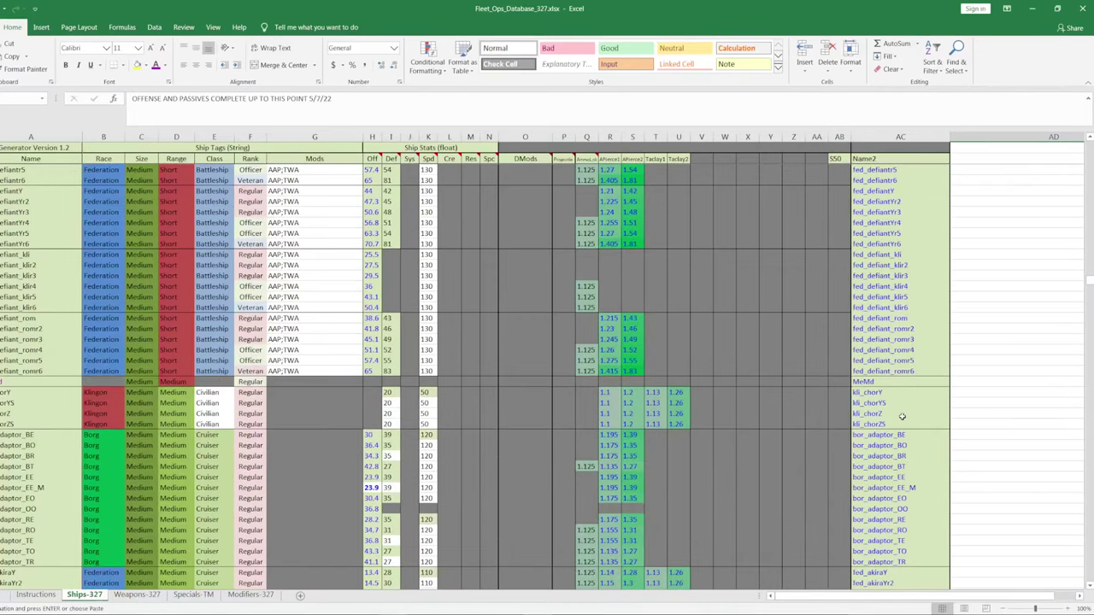
scroll(902, 416, "down", 12)
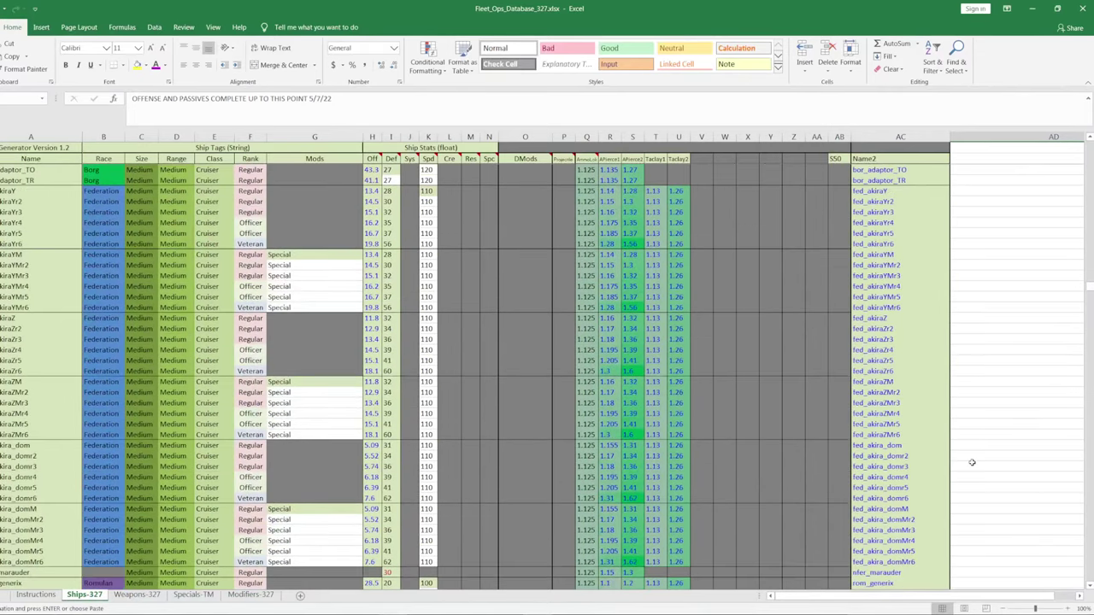
scroll(972, 463, "down", 3)
left_click(984, 467)
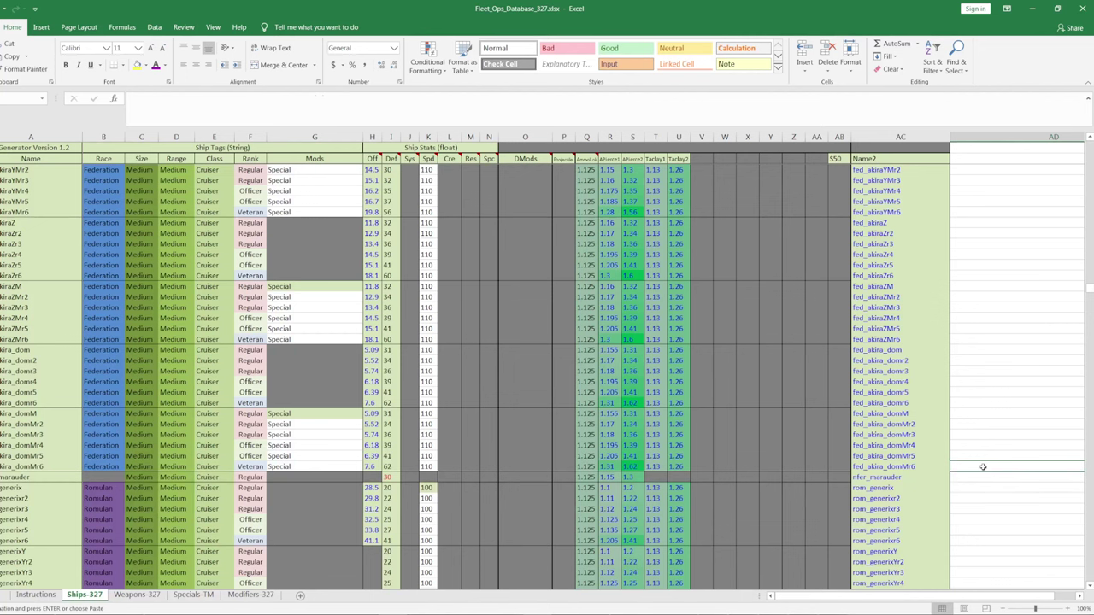
key("ctrl+v")
left_click(891, 467)
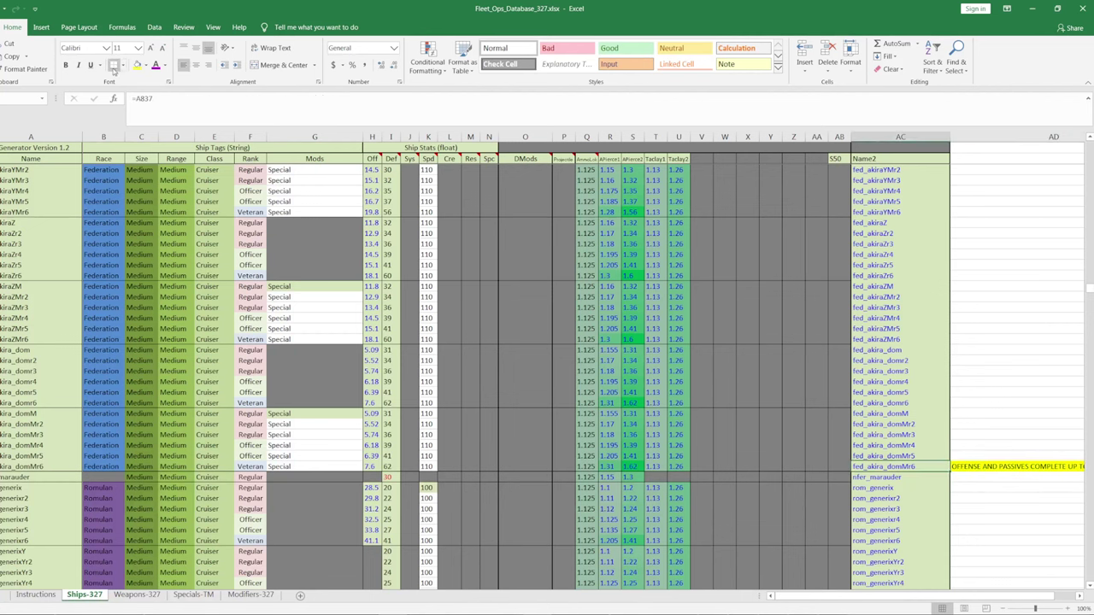
- Review the fed_defiant rows in Ships-327 and find the same ships' weapon entries in Weapons-327
scroll(159, 217, "up", 5)
scroll(89, 267, "up", 7)
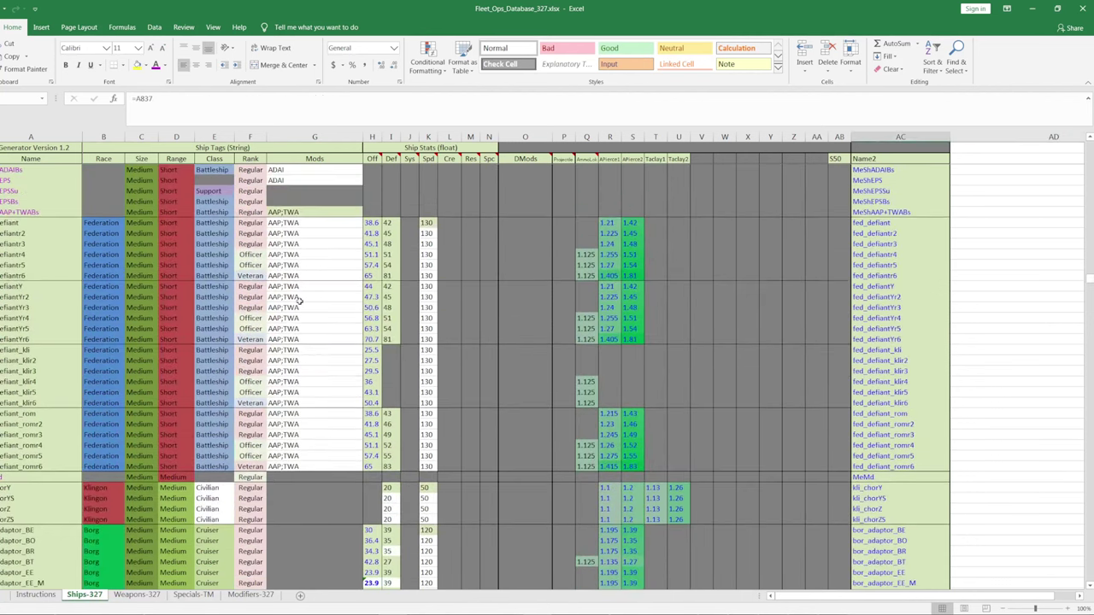
left_click(314, 318)
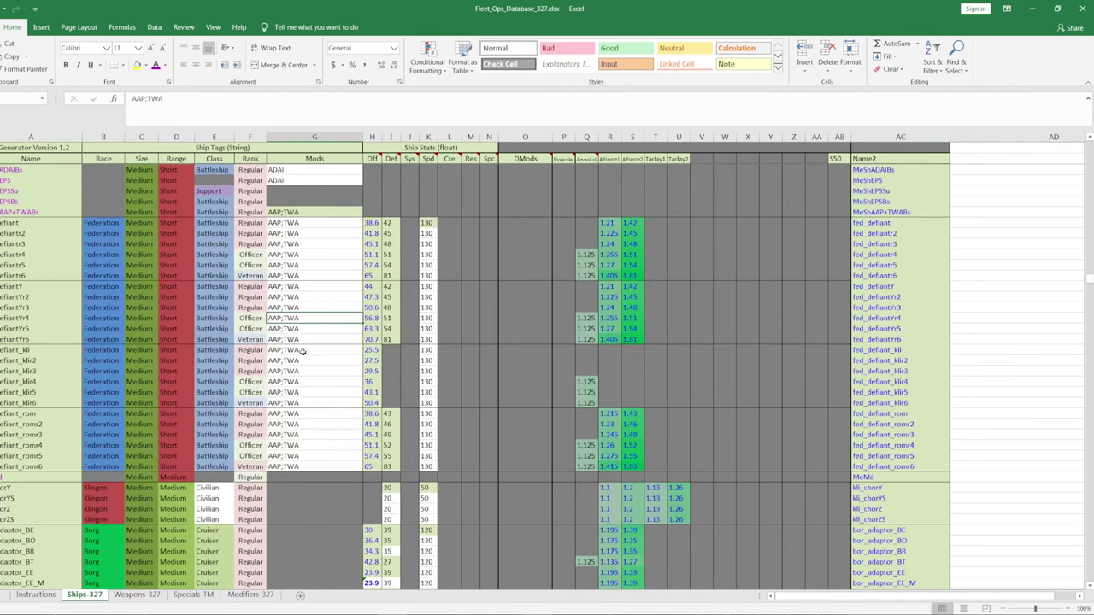
left_click(137, 594)
scroll(184, 392, "up", 5)
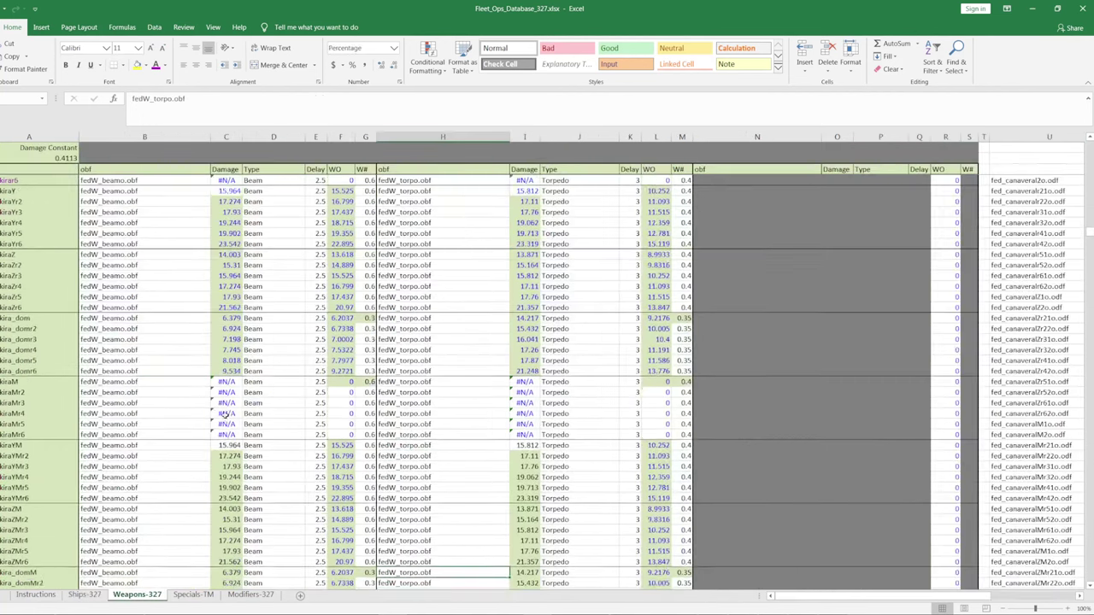
scroll(184, 391, "up", 6)
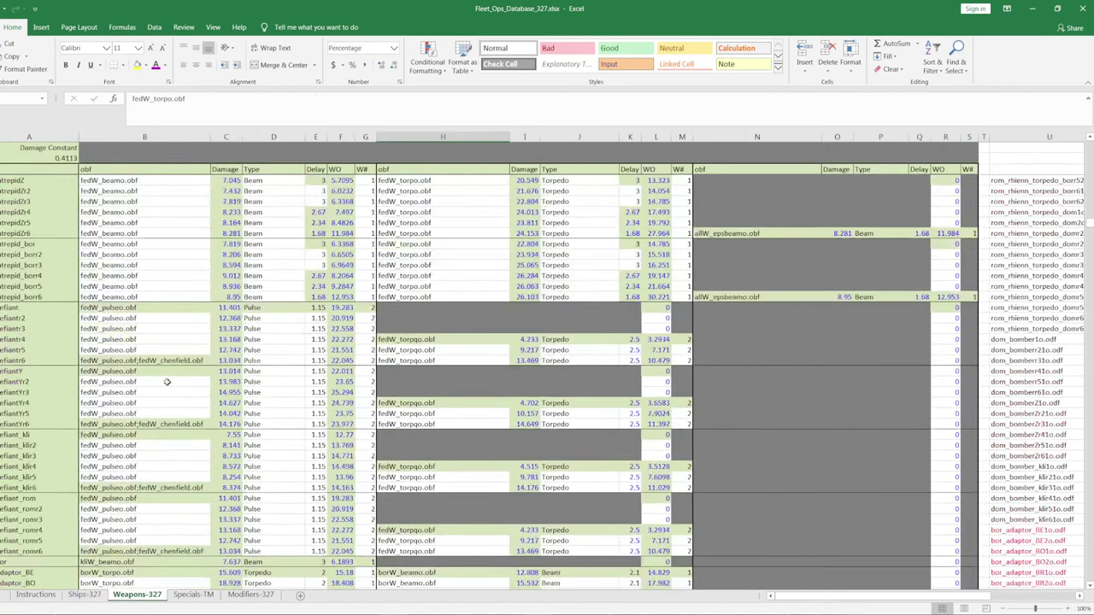
left_click(279, 307)
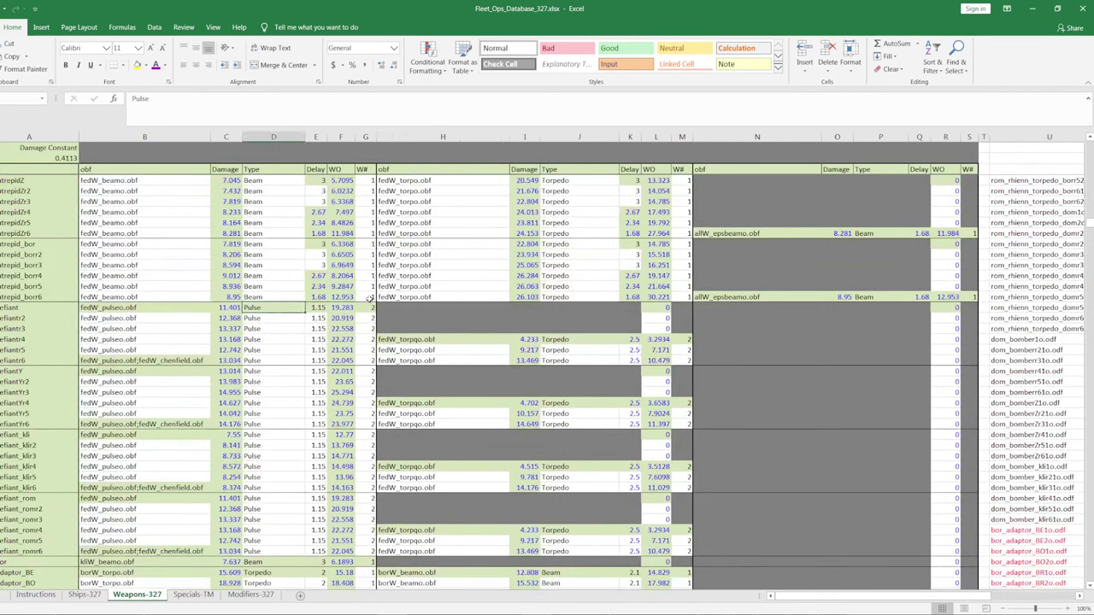
type(";CHEN")
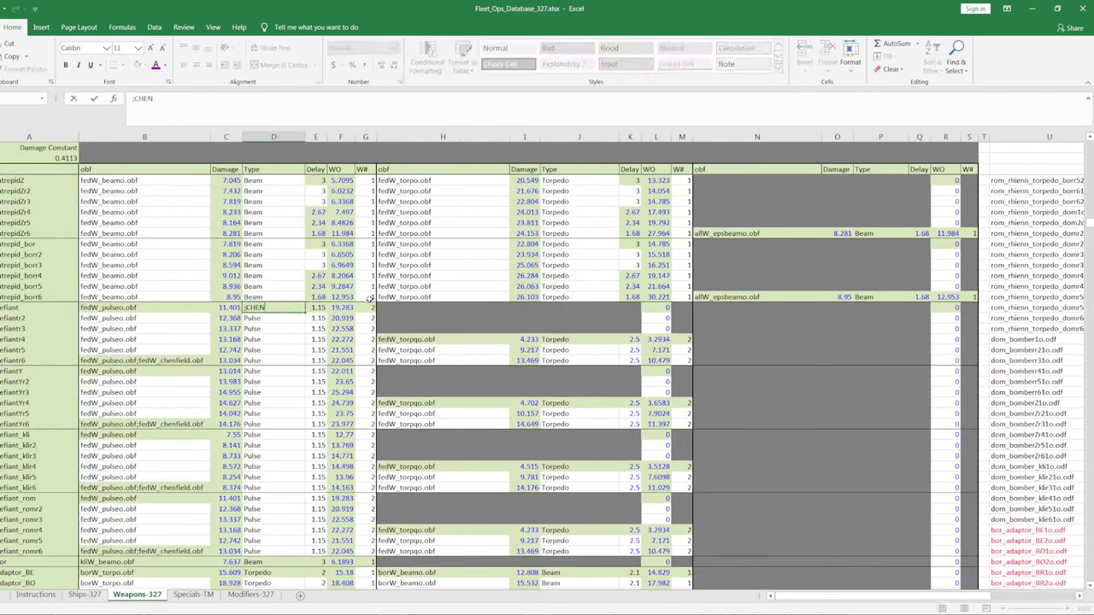
key("Left")
key("Left")
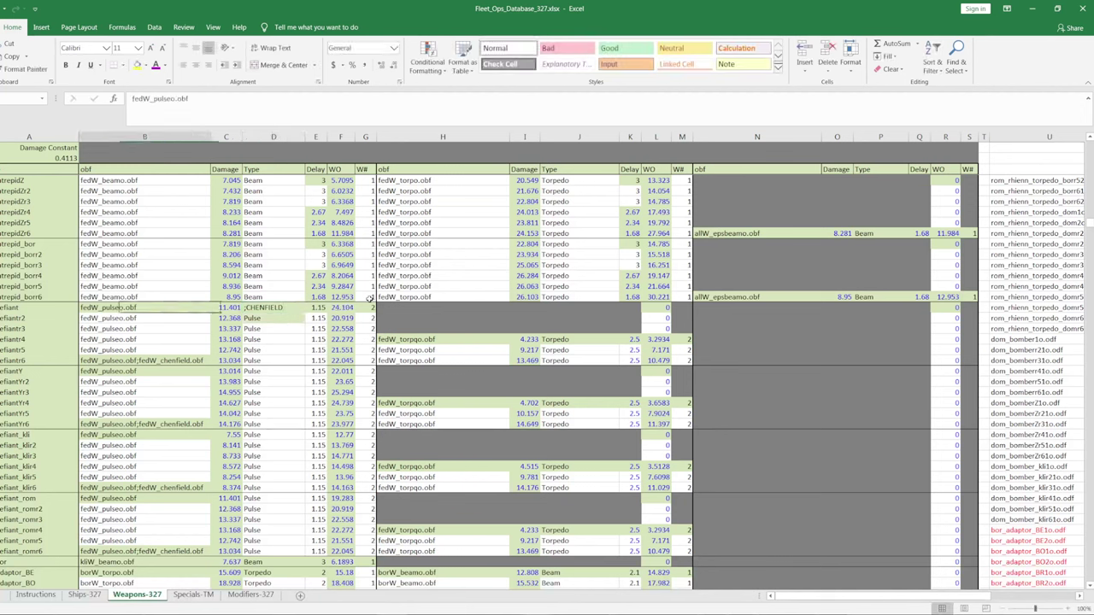
key("Right")
key("Right")
key("ctrl+z")
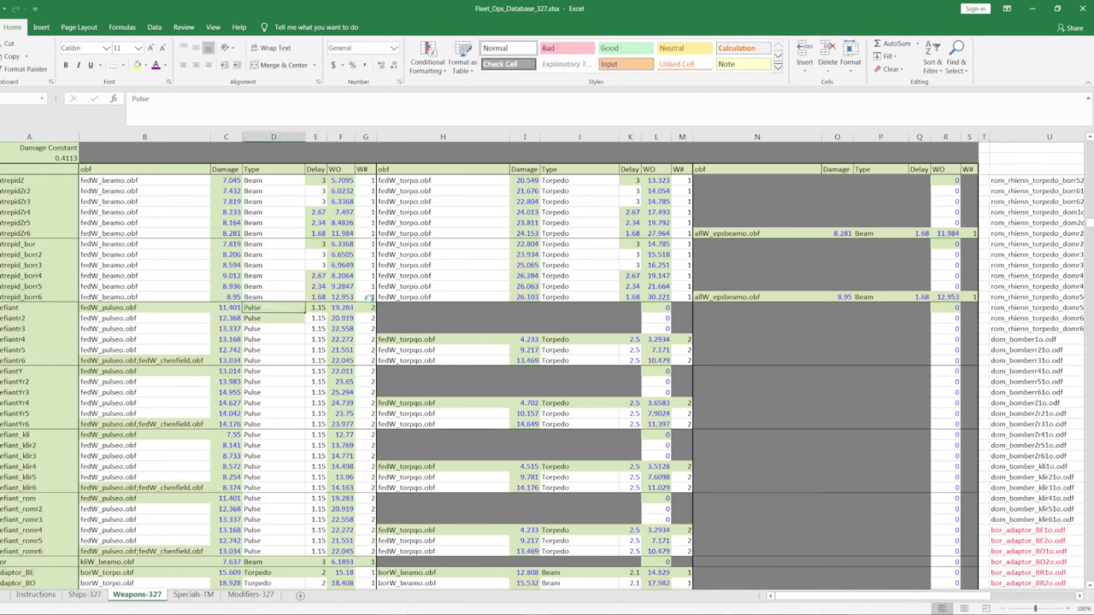
- Change the first weapon's Type in the fed_defiant row to Pulse;CHENFIELD
left_click(217, 101)
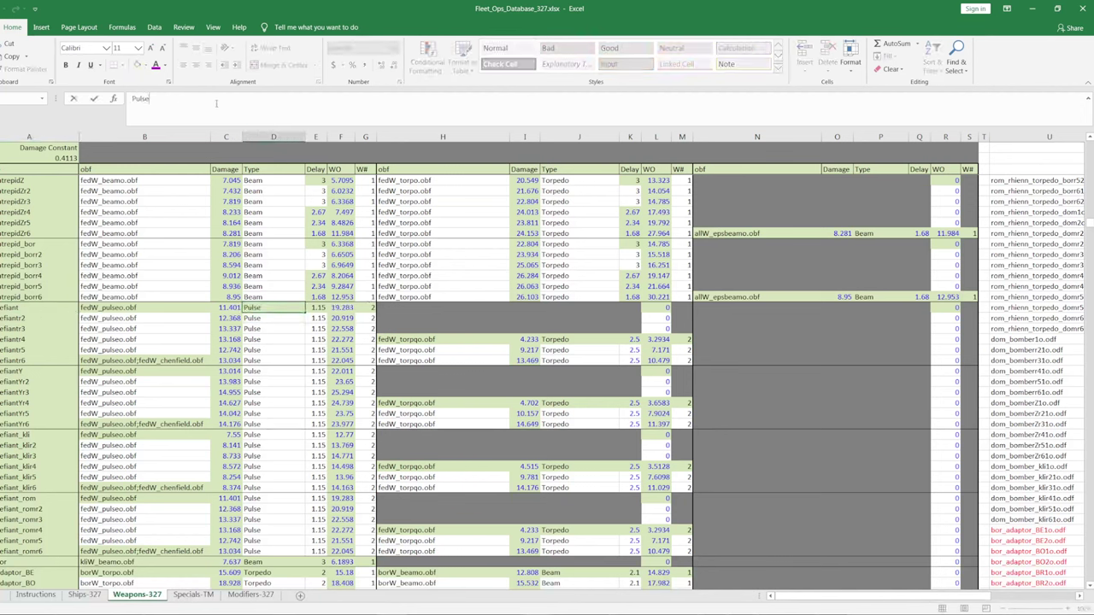
type(";CHENFIELD")
key("Return")
- Copy the Pulse;CHENFIELD Type into the fed_defiantr6, fed_defiantYr6, fed_defiant_klir6 and fed_defiant_romr6 rows
left_click(275, 307)
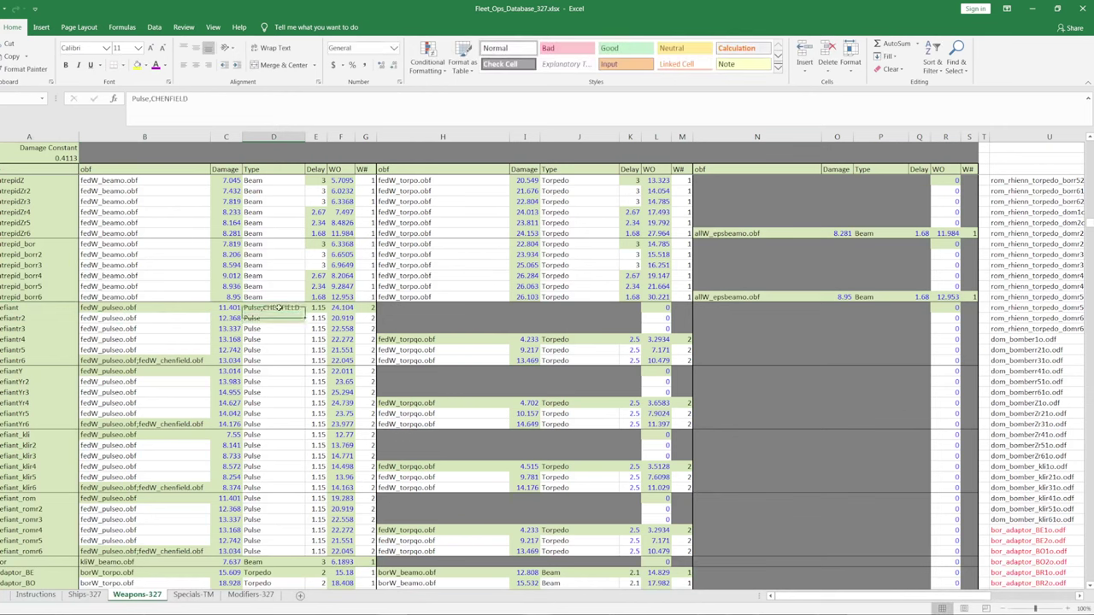
key("ctrl+c")
left_click(273, 359)
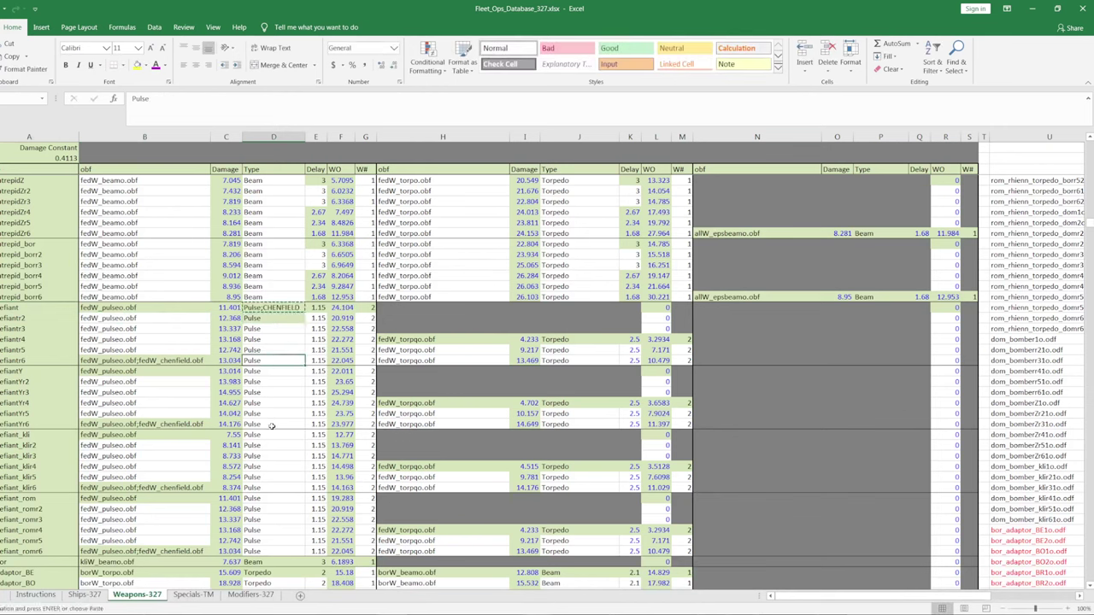
left_click(272, 424, "ctrl")
left_click(264, 488, "ctrl")
left_click(265, 551, "ctrl")
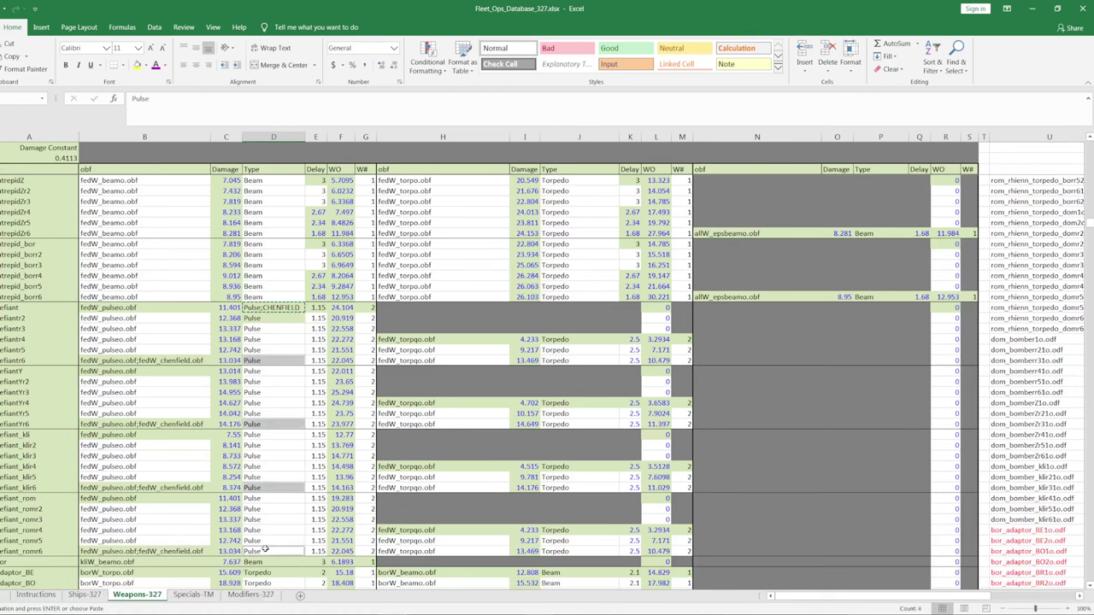
right_click(265, 551)
left_click(280, 357)
- Restore fed_defiant's Type to plain Pulse by copying it from the fed_defiantr3 row
left_click(266, 331)
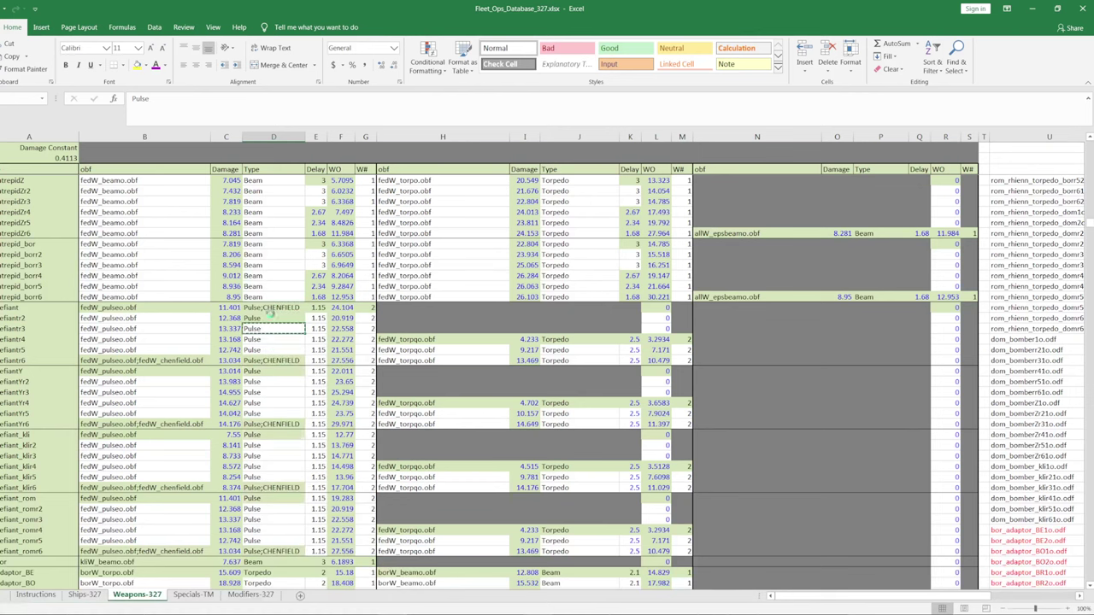
key("ctrl+v")
right_click(266, 333)
left_click(282, 353)
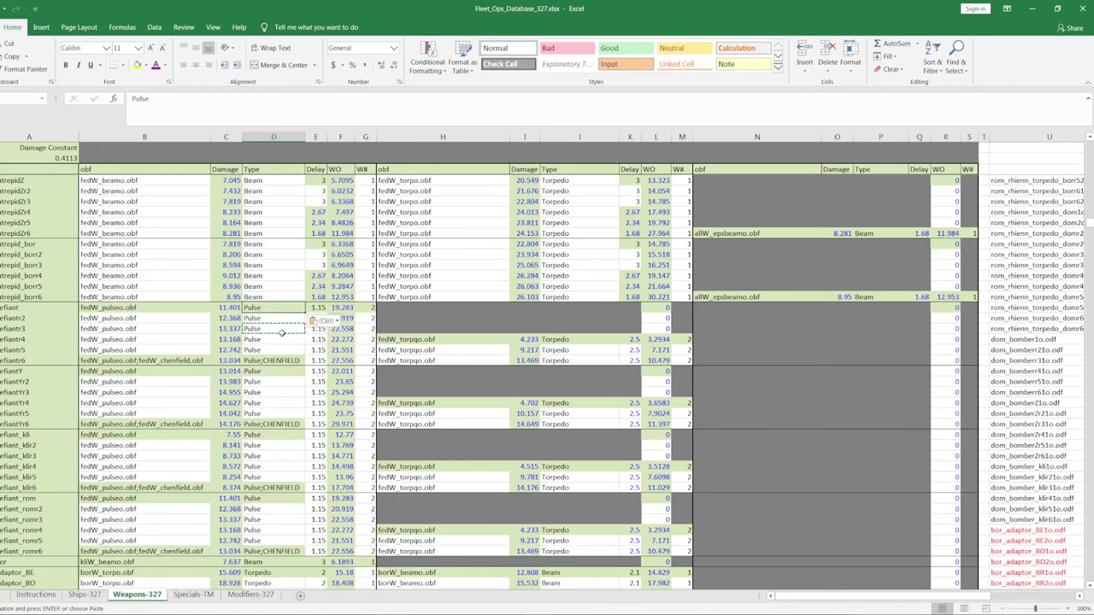
- In Modifiers-327, insert two blank rows above the Tricobalt modifier
left_click(235, 595)
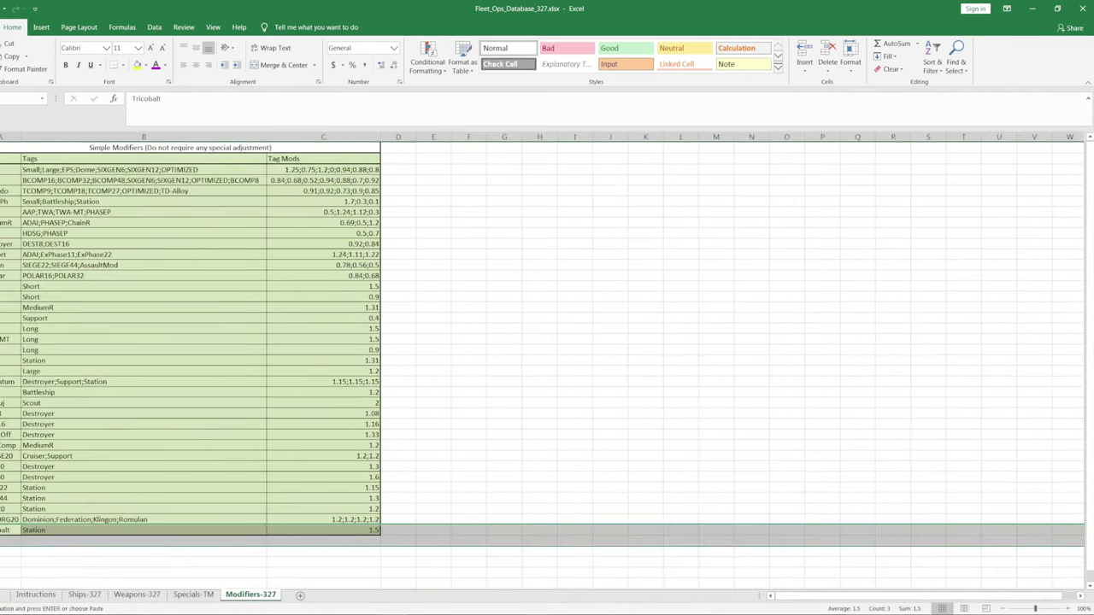
right_click(7, 530)
left_click(43, 442)
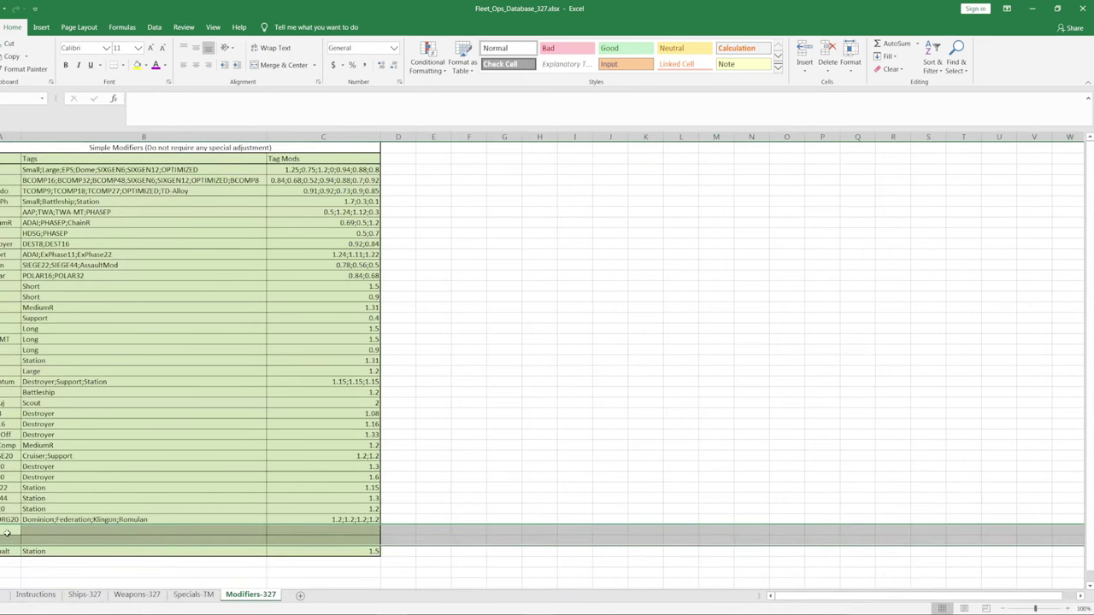
- Add a CHENFIELD modifier in the first blank row with the tag Small and a tag mod of 2
left_click(9, 529)
type("CHENFIE")
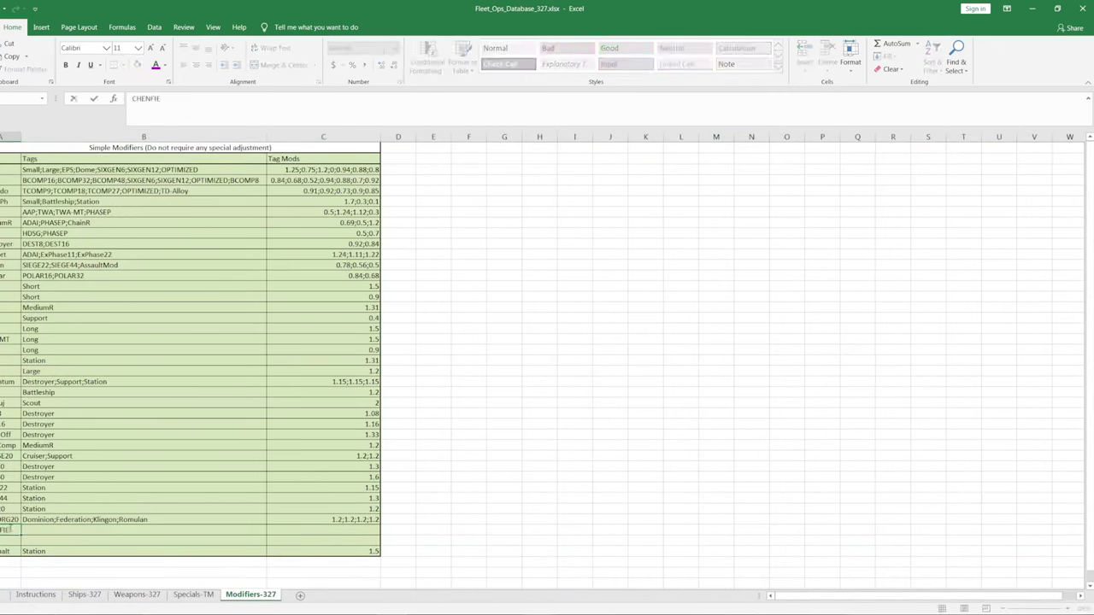
type("LD")
key("Tab")
type("Small")
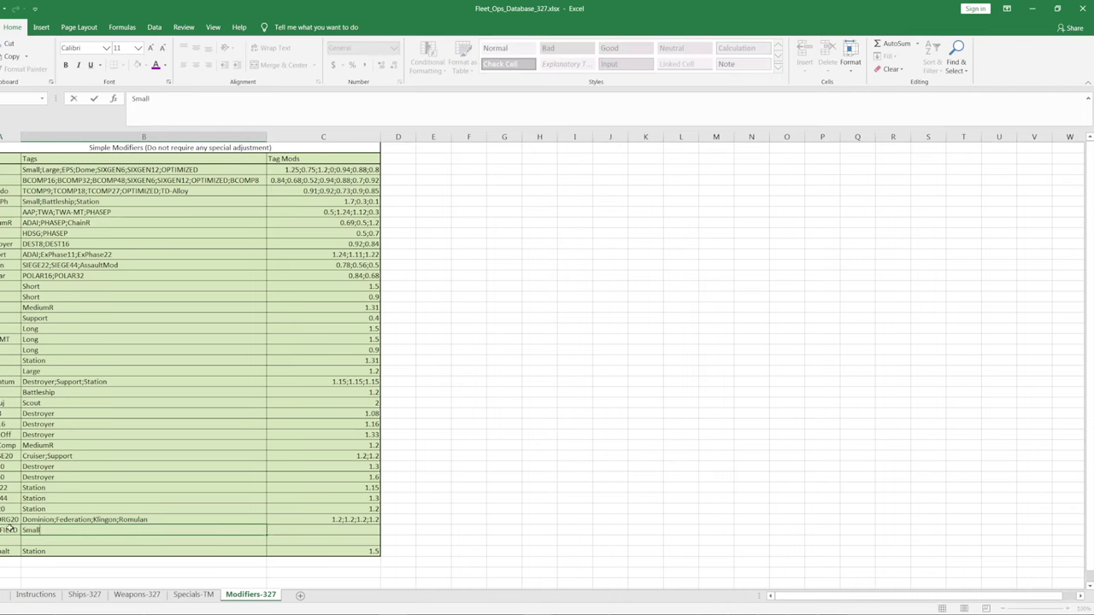
key("Tab")
type("2")
key("Return")
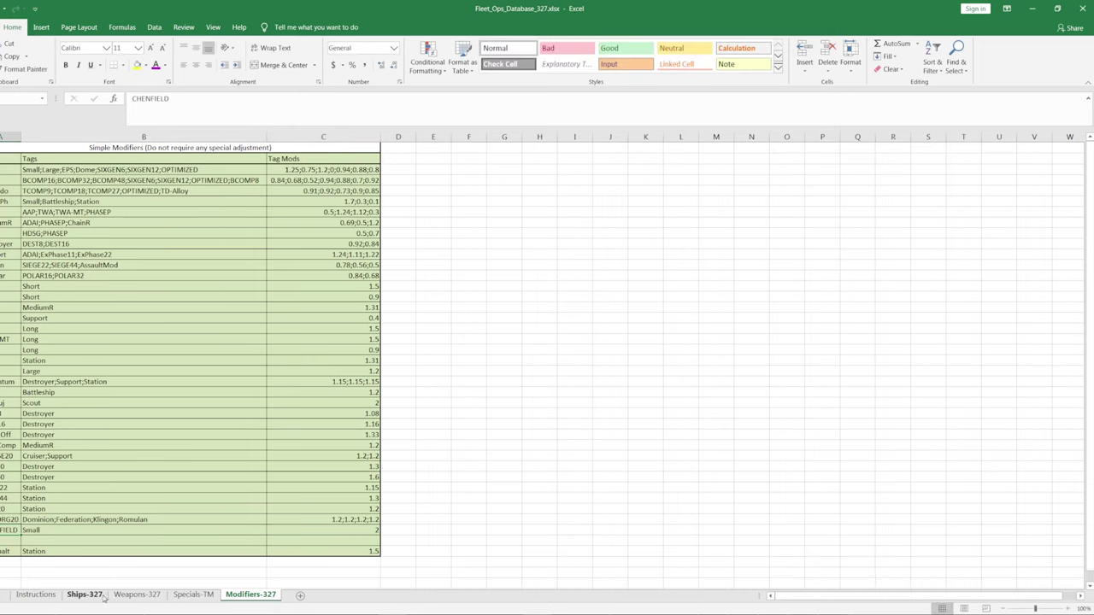
- In Weapons-327, replace the obf entries of the four veteran (r6) defiant rows with fedW_pulseo.obf copied from fed_defiantr5
left_click(142, 596)
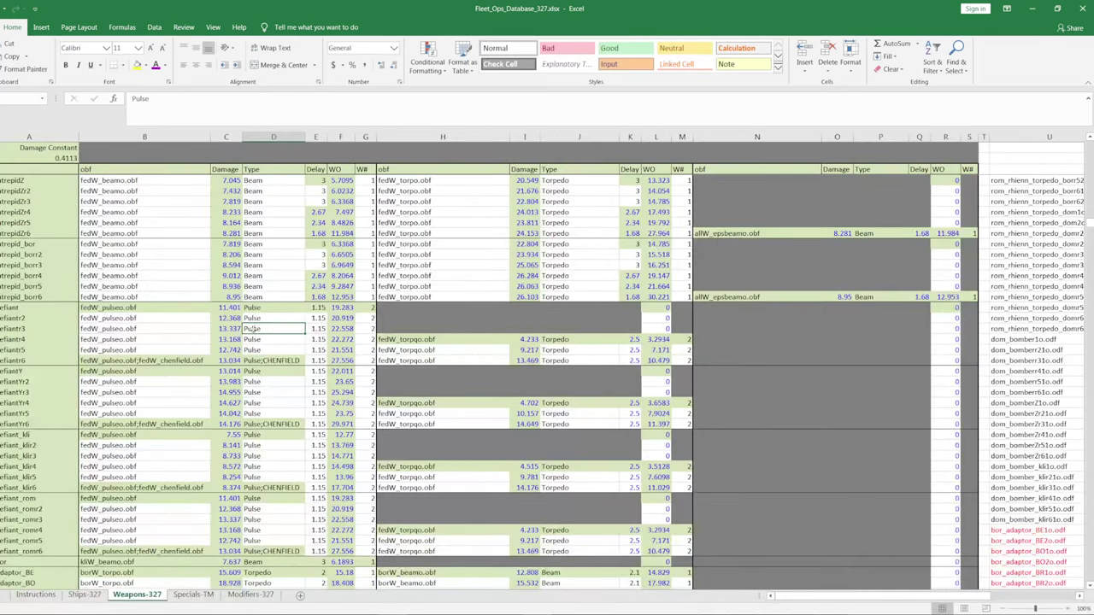
left_click(149, 360)
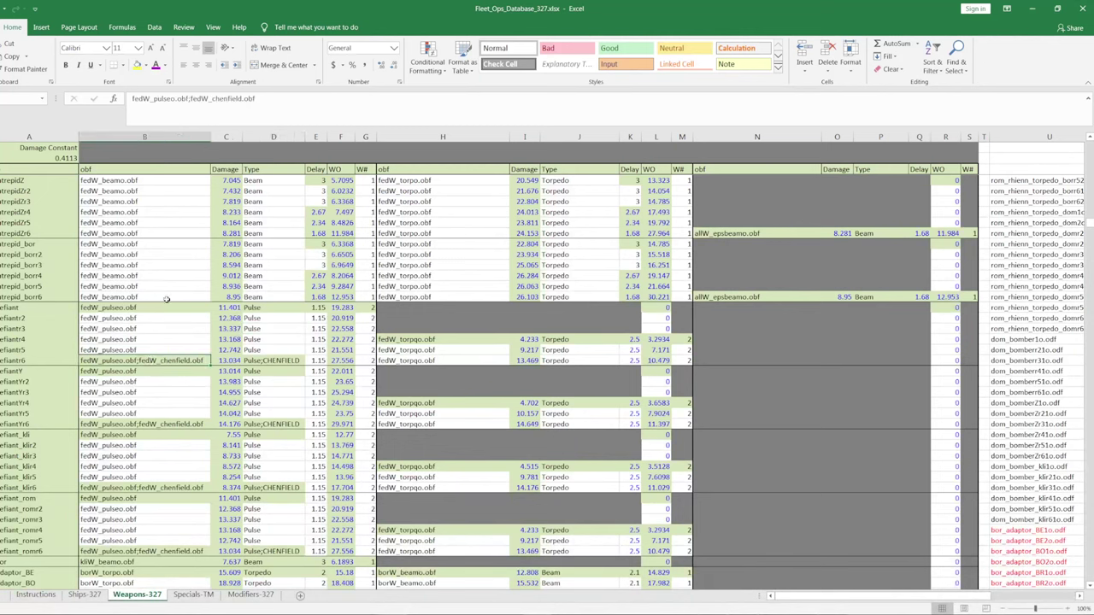
left_click(146, 349)
key("ctrl+c")
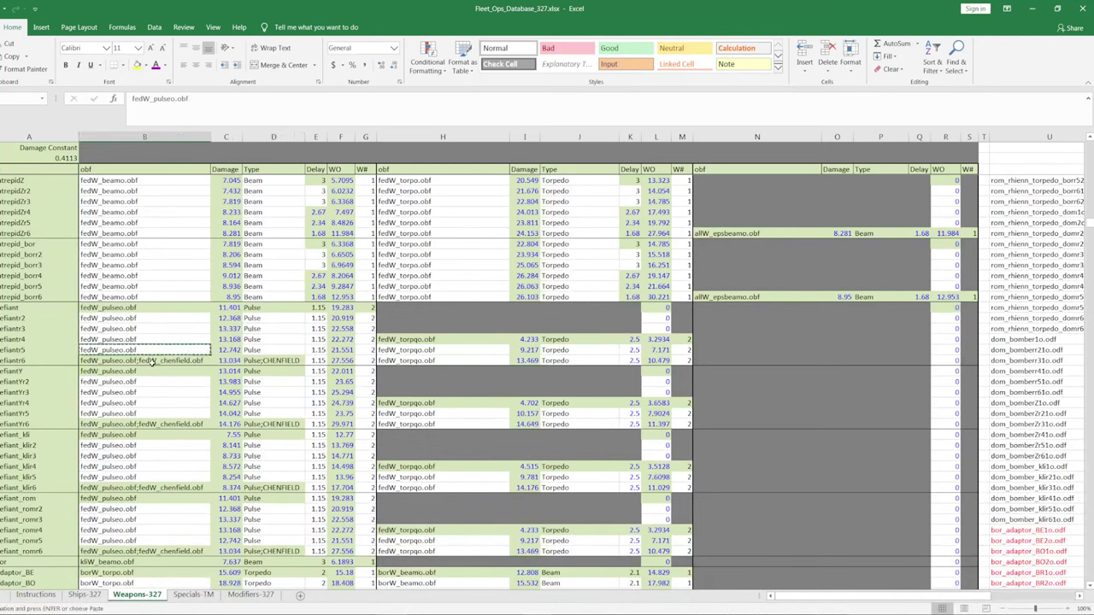
left_click(149, 360)
left_click(157, 424, "ctrl")
left_click(156, 496, "ctrl")
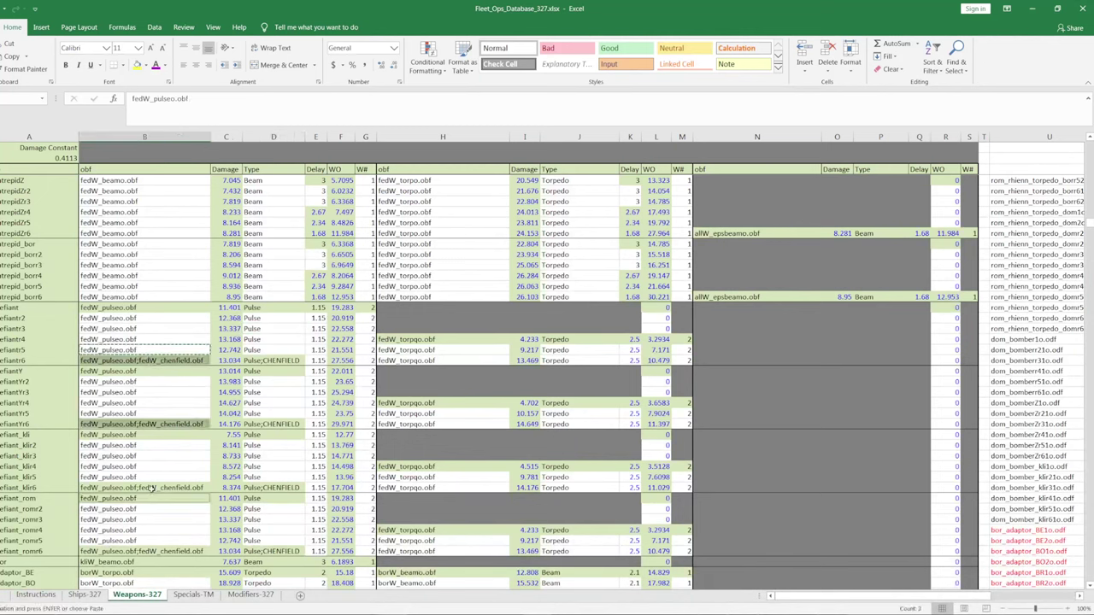
left_click(153, 362)
left_click(155, 424, "ctrl")
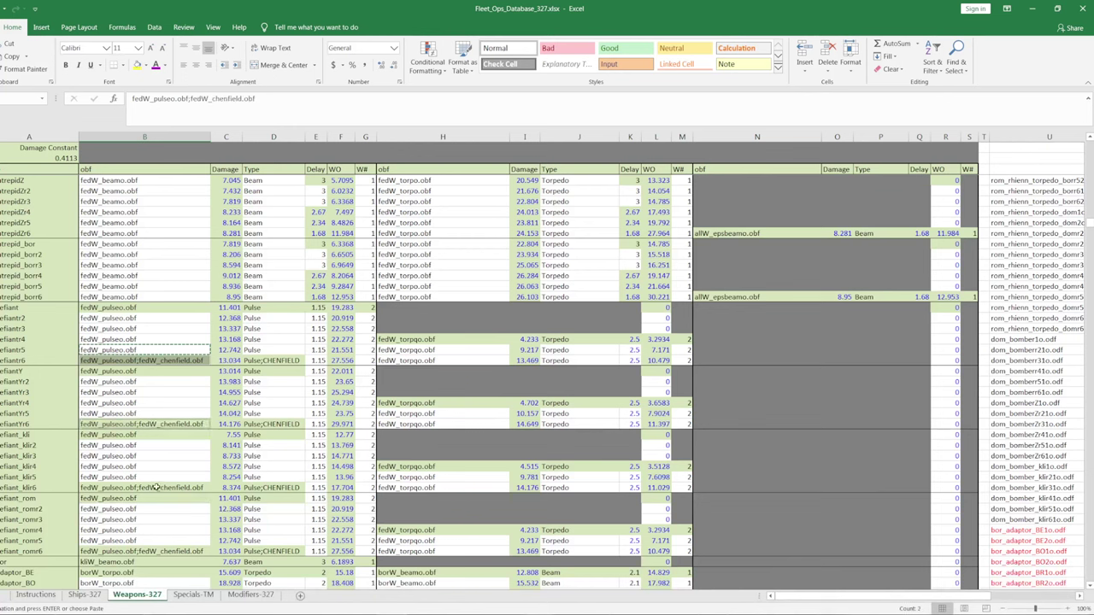
left_click(156, 488, "ctrl")
left_click(157, 551, "ctrl")
right_click(156, 551)
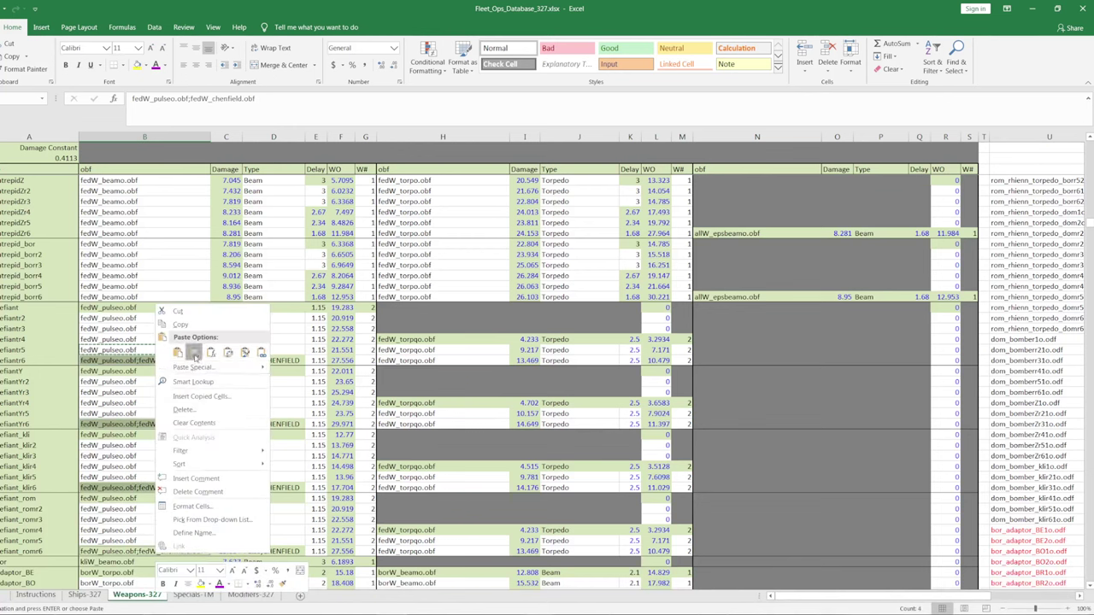
left_click(178, 352)
left_click(163, 329)
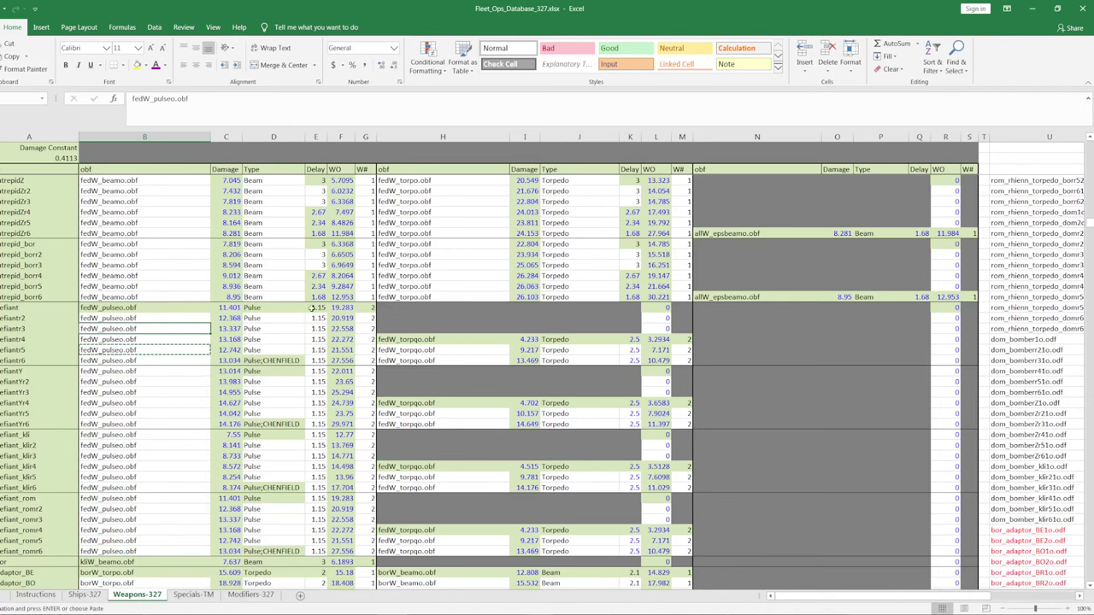
- Check the Type of fed_defiantr6, and in Ships-327 enter SMALL20 as the Mods value of kli_chorY
left_click(257, 360)
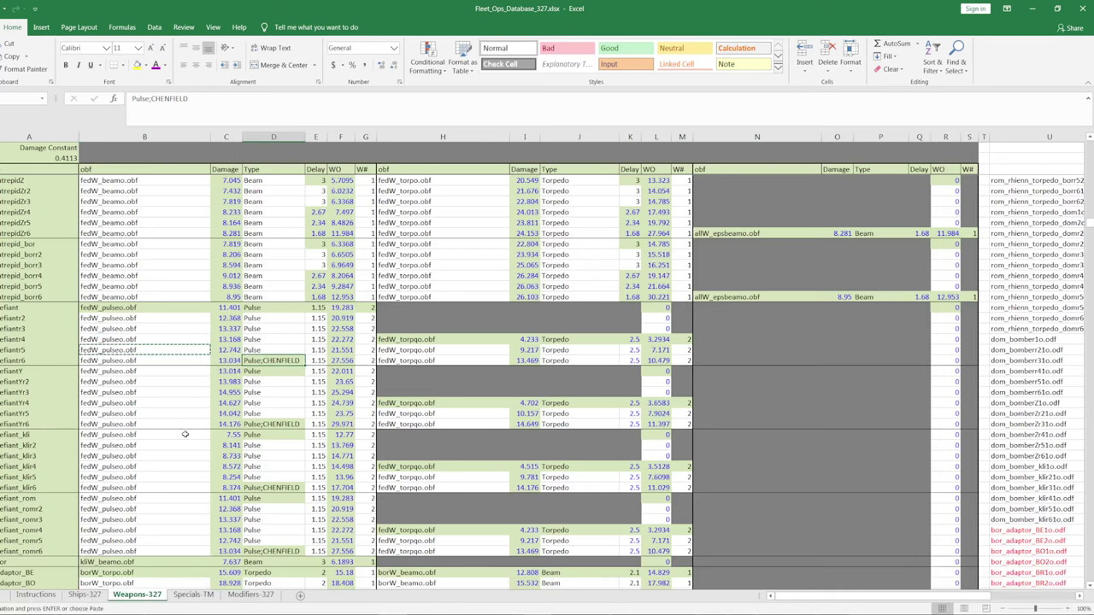
scroll(184, 434, "down", 4)
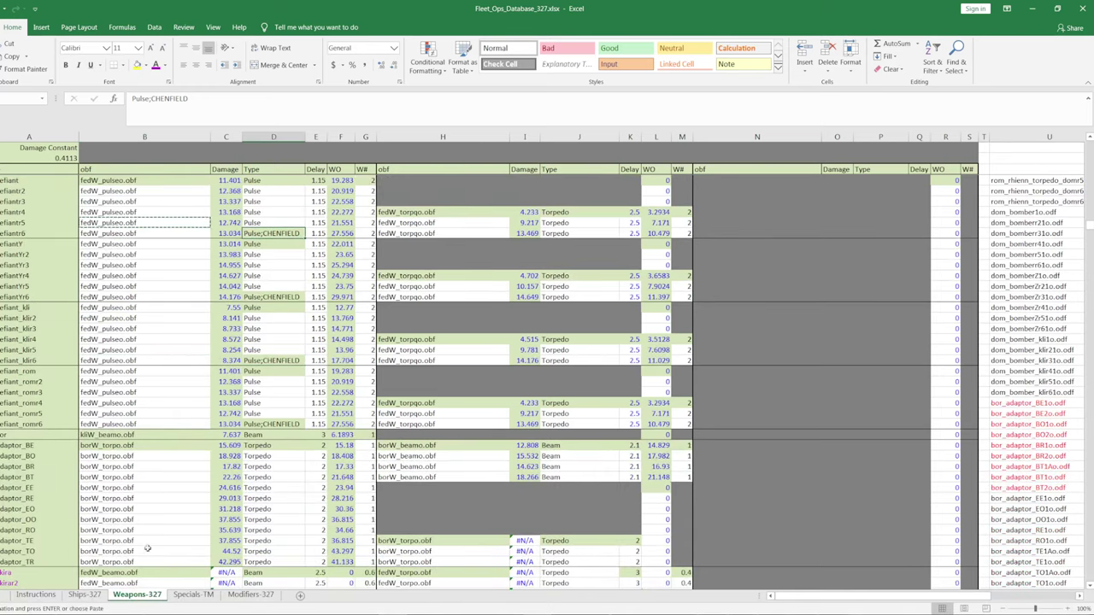
left_click(85, 594)
scroll(75, 502, "down", 3)
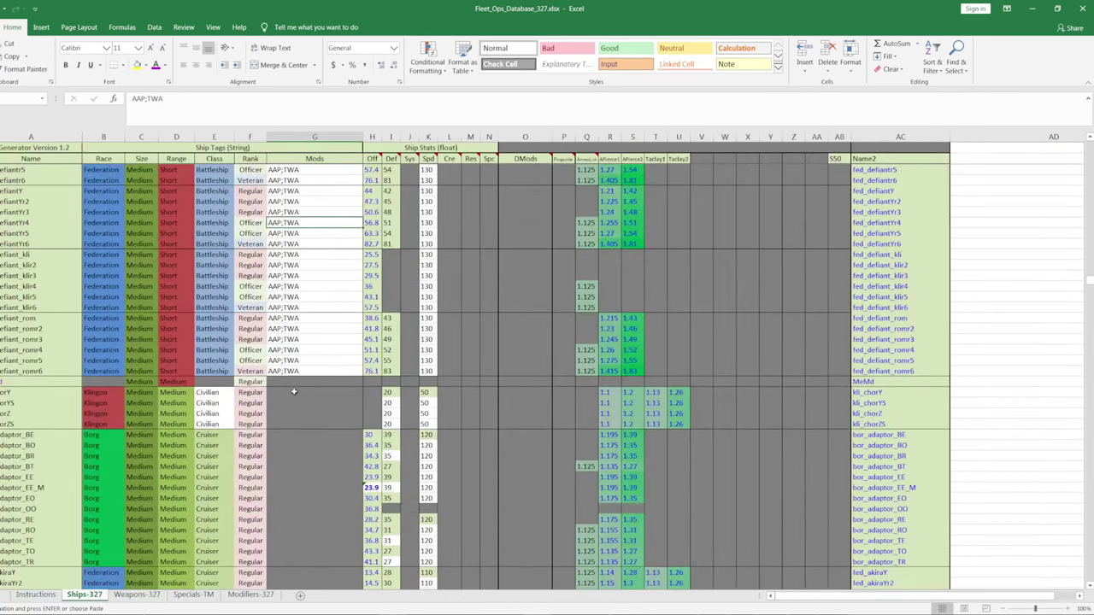
left_click(293, 391)
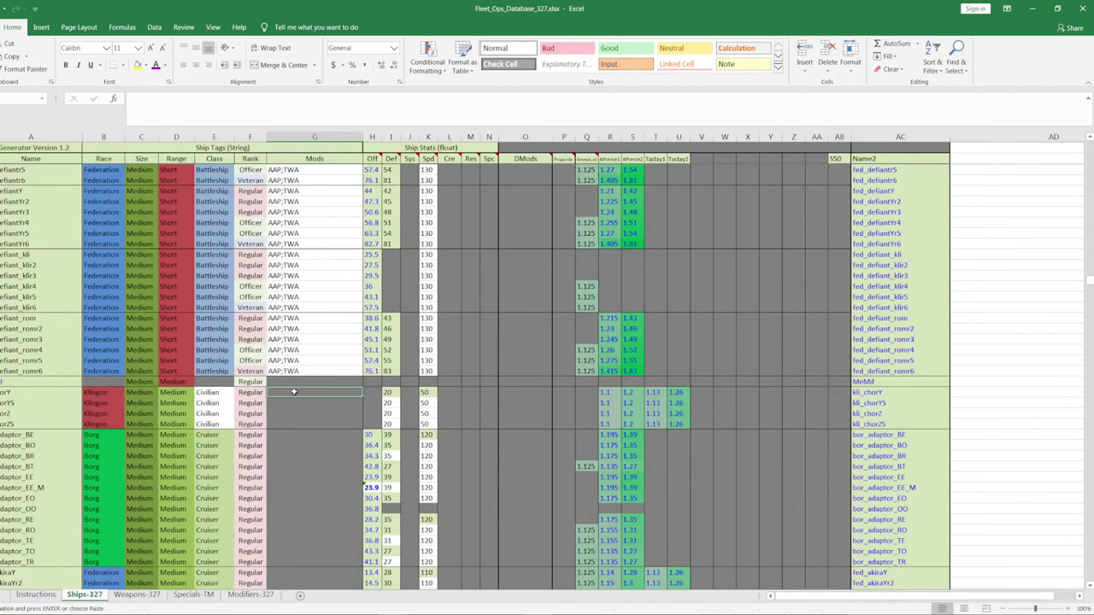
type("CIV")
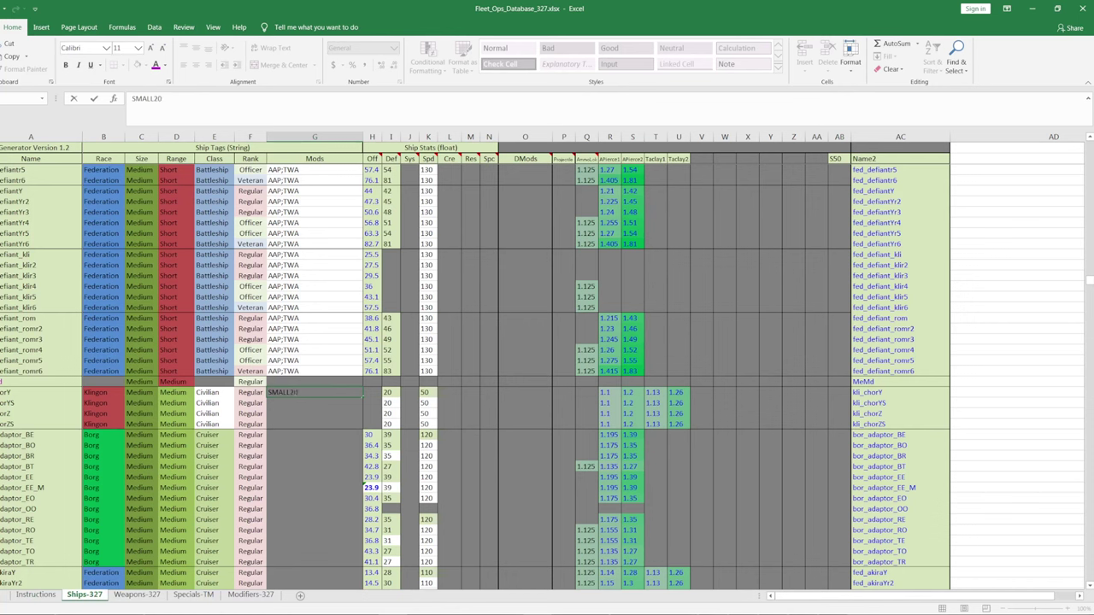
key("Return")
- Copy the SMALL20 Mods value into the kli_chorYS, kli_chorZ and kli_chorZS rows
left_click(293, 391)
key("ctrl+c")
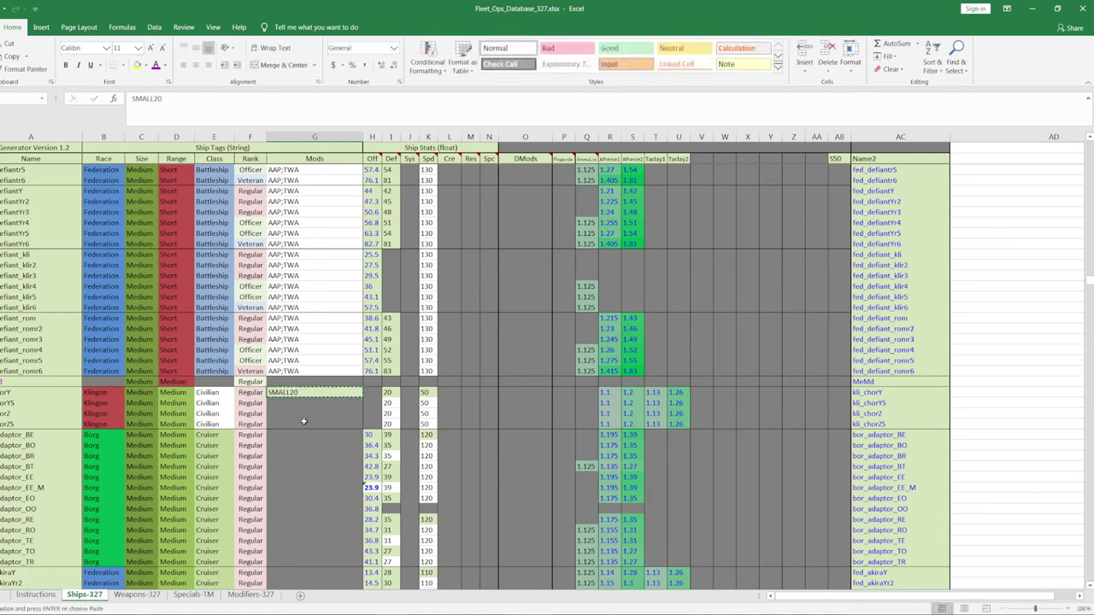
left_click_drag(301, 403, 301, 424)
right_click(299, 419)
left_click(319, 211)
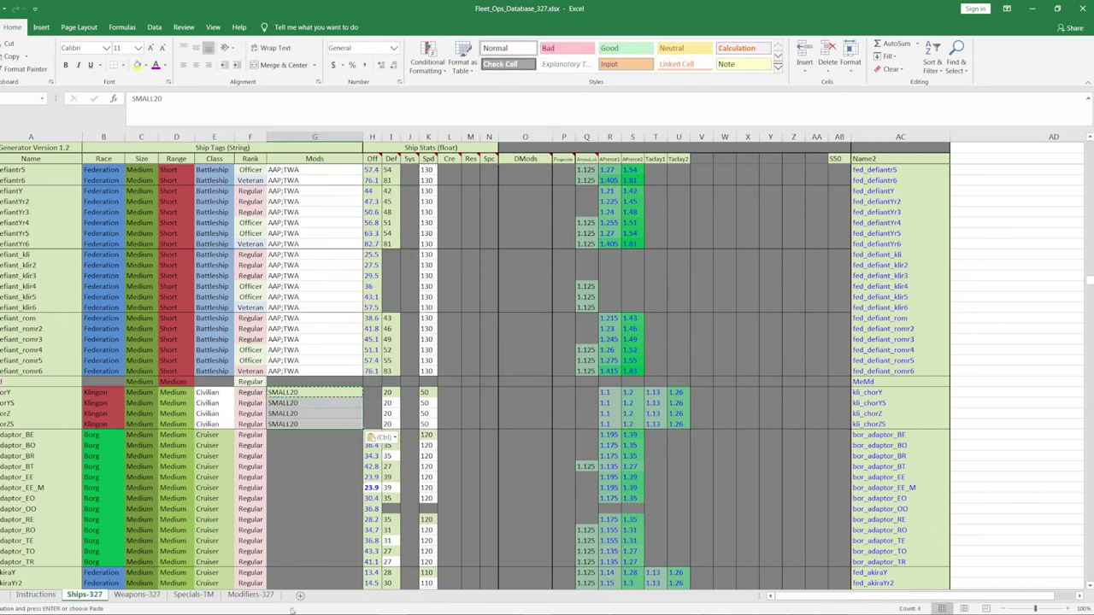
- In Modifiers-327, add a SMALL20 modifier in the blank row with the tag Small and a tag mod of 1.2
left_click(250, 594)
left_click(12, 540)
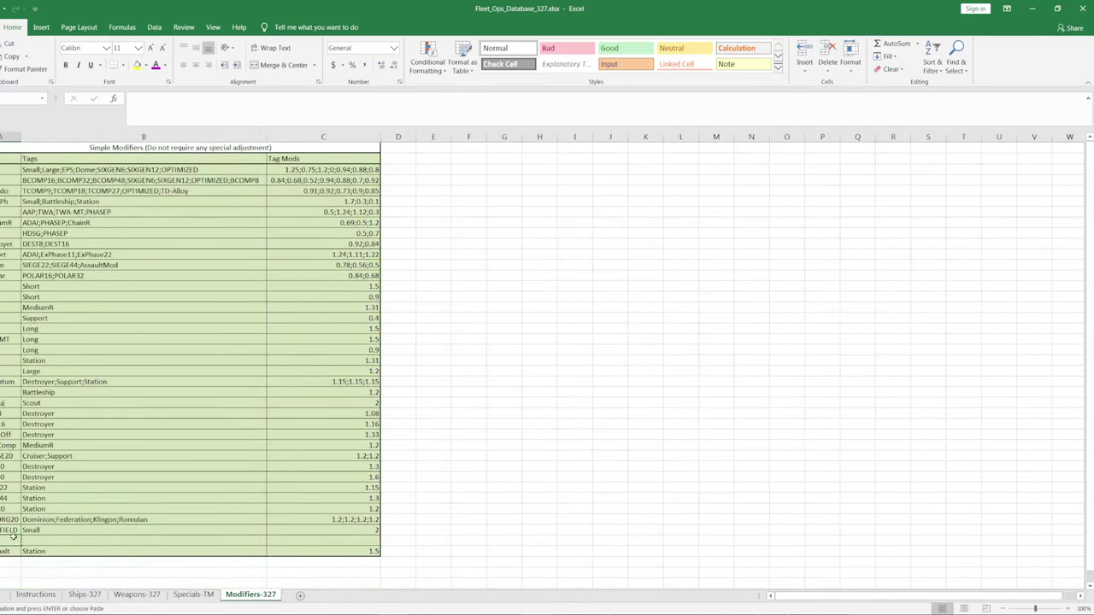
type("SMALL20")
key("Tab")
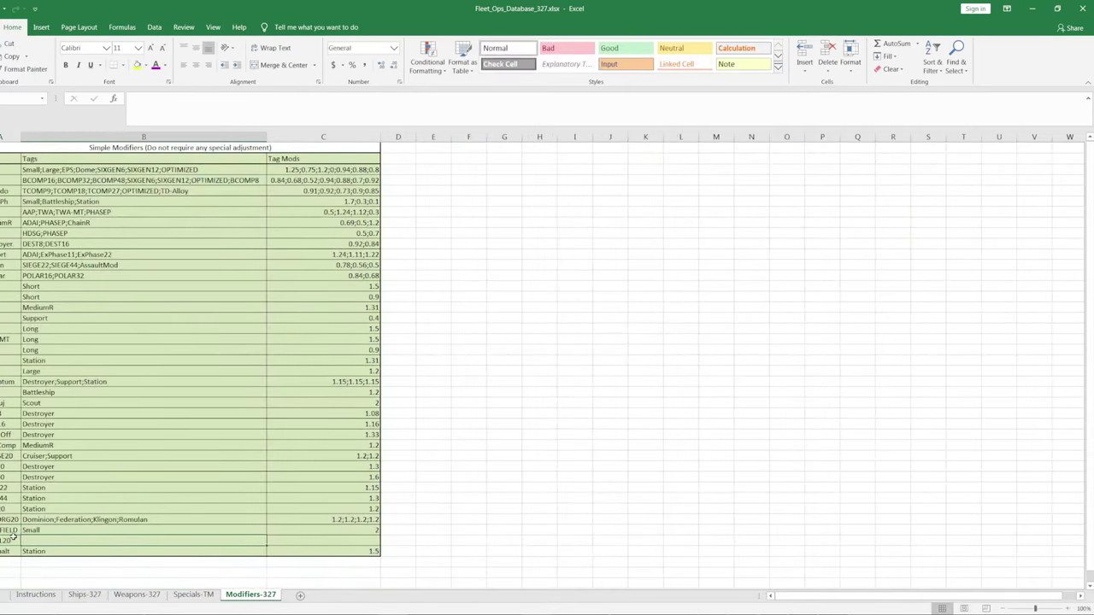
type("Small")
key("Tab")
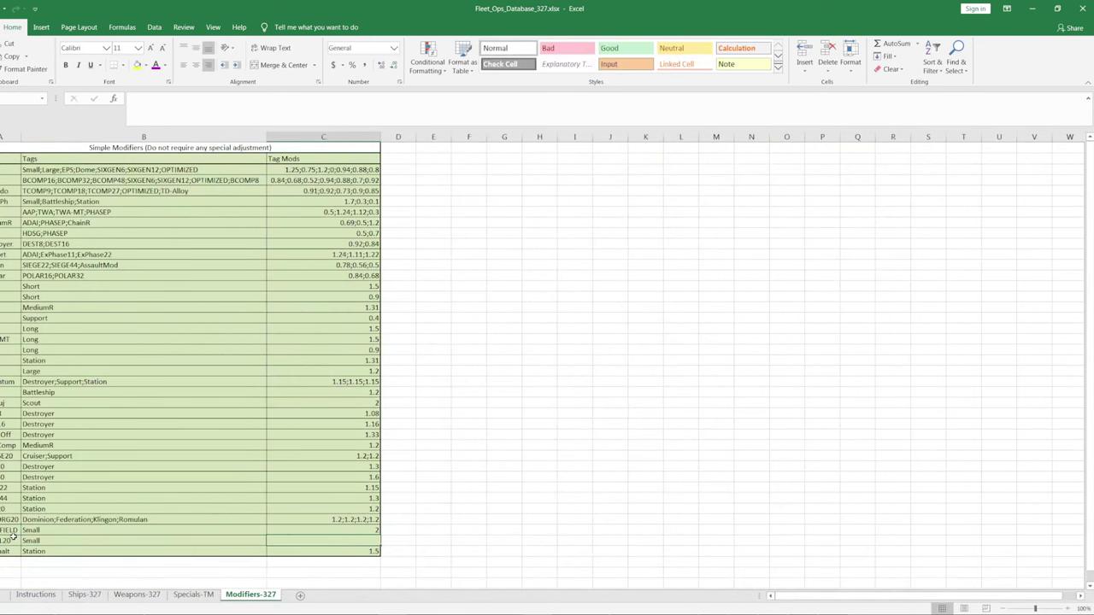
type("1.2")
key("Return")
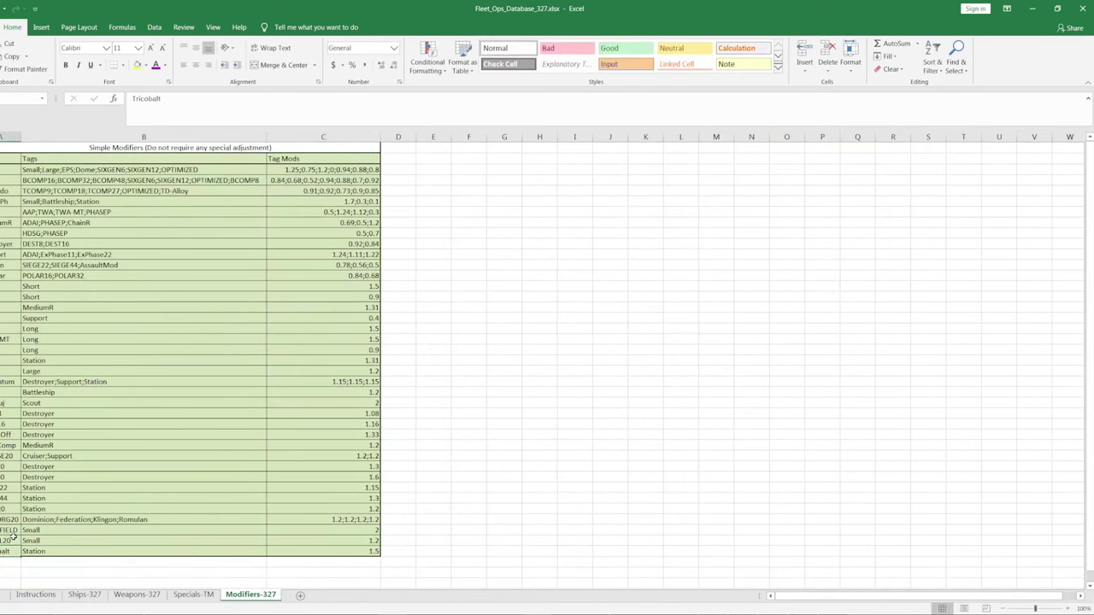
- Check the Off formula of kli_chorY in Ships-327, and insert two copies of the kli_chor row directly below it in Weapons-327
left_click(83, 594)
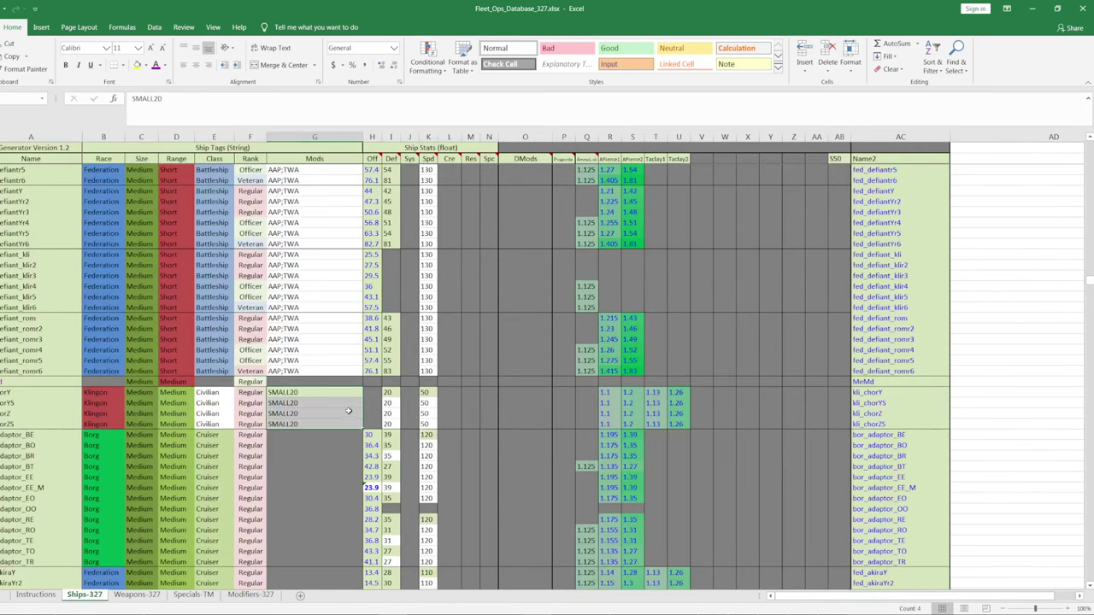
left_click(370, 393)
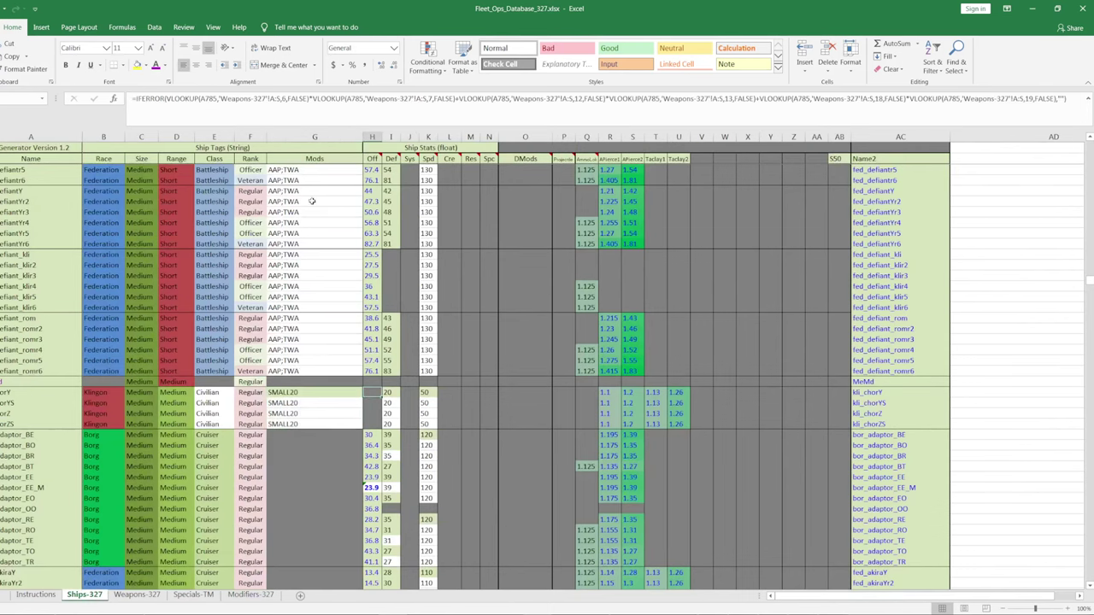
left_click(137, 594)
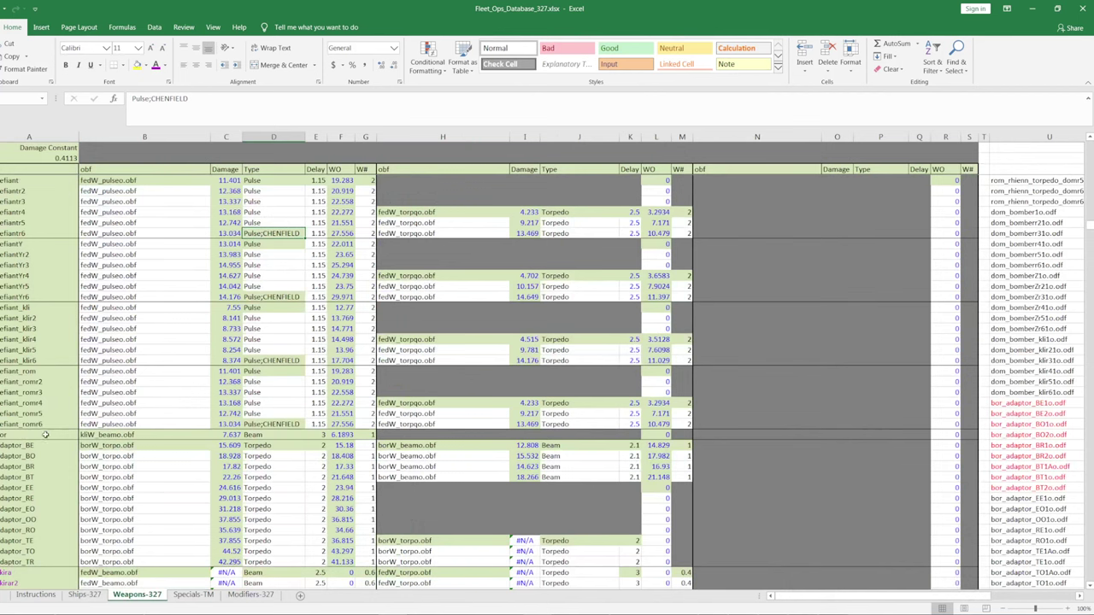
left_click_drag(36, 434, 979, 436)
key("ctrl+c")
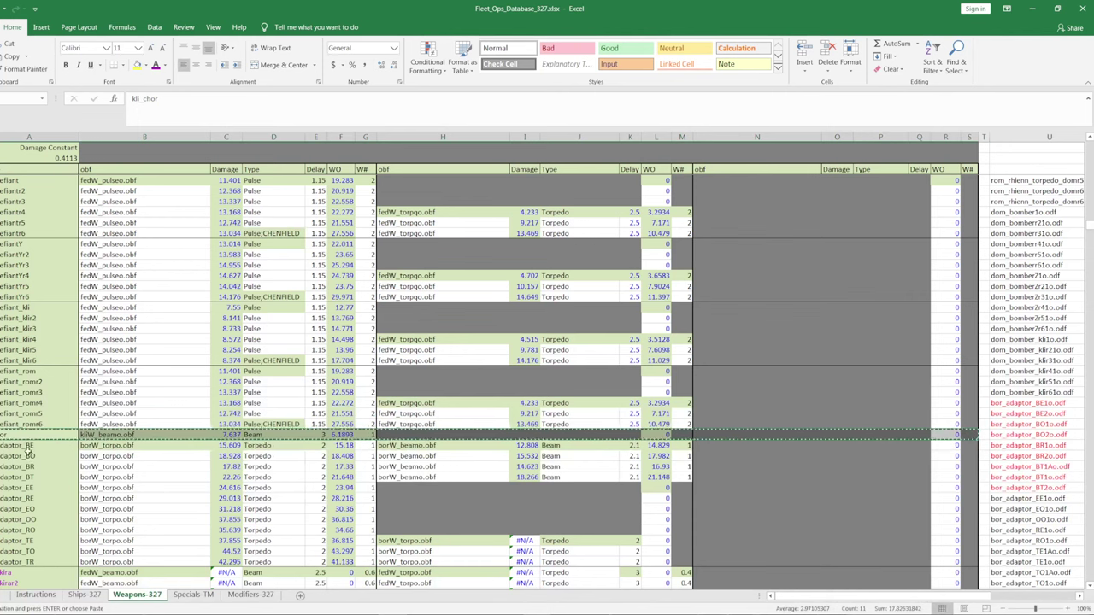
left_click_drag(27, 445, 28, 455)
right_click(28, 457)
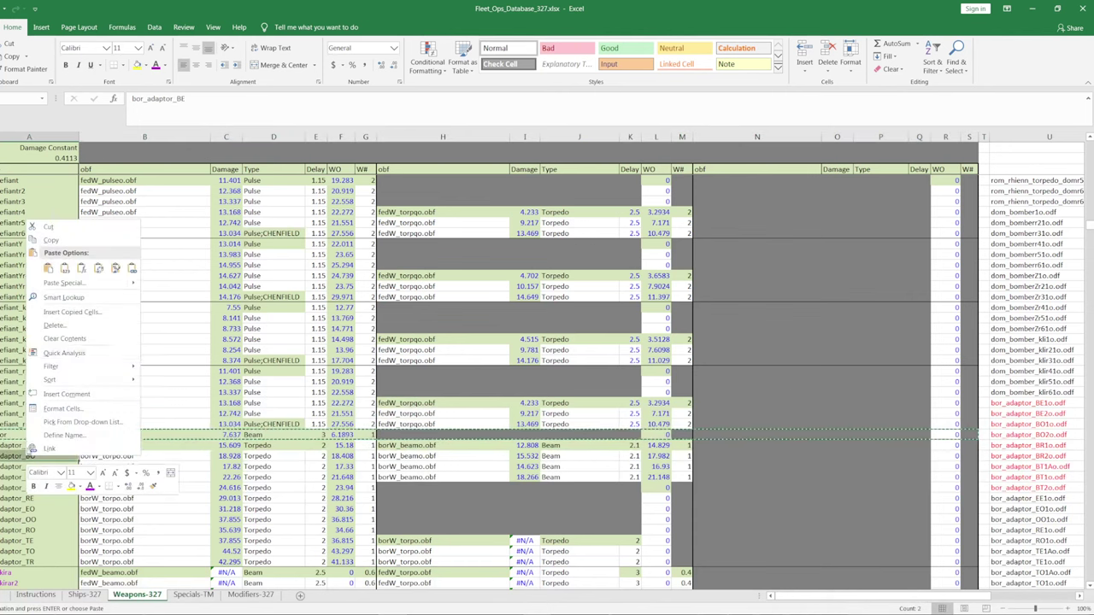
left_click(78, 312)
left_click(49, 331)
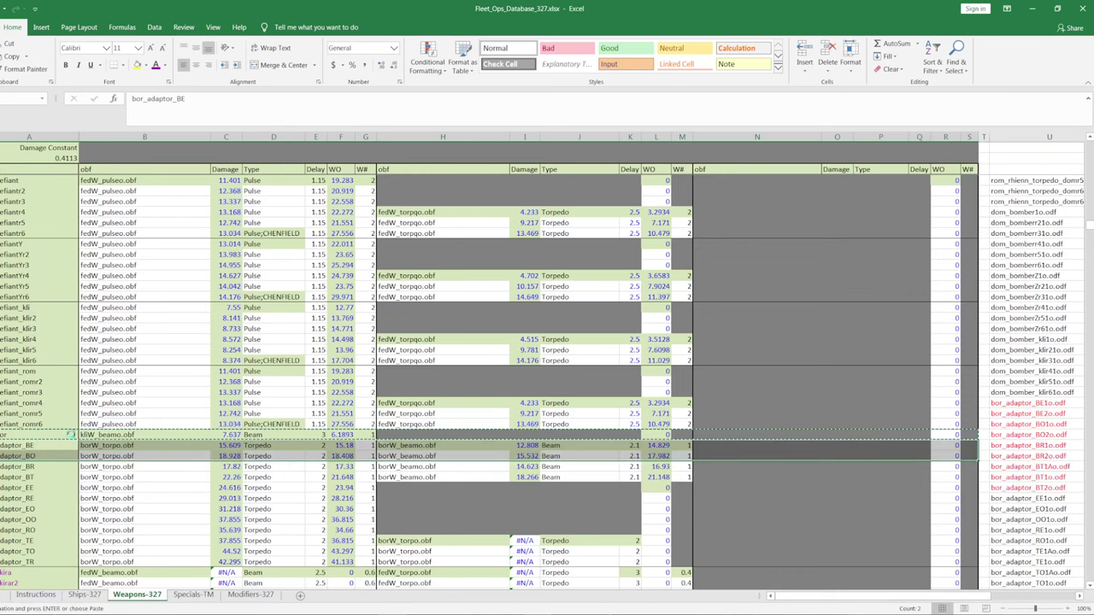
- Rename the two inserted weapon rows as kli_chorY and kli_chorZ
left_click(205, 112)
key("Return")
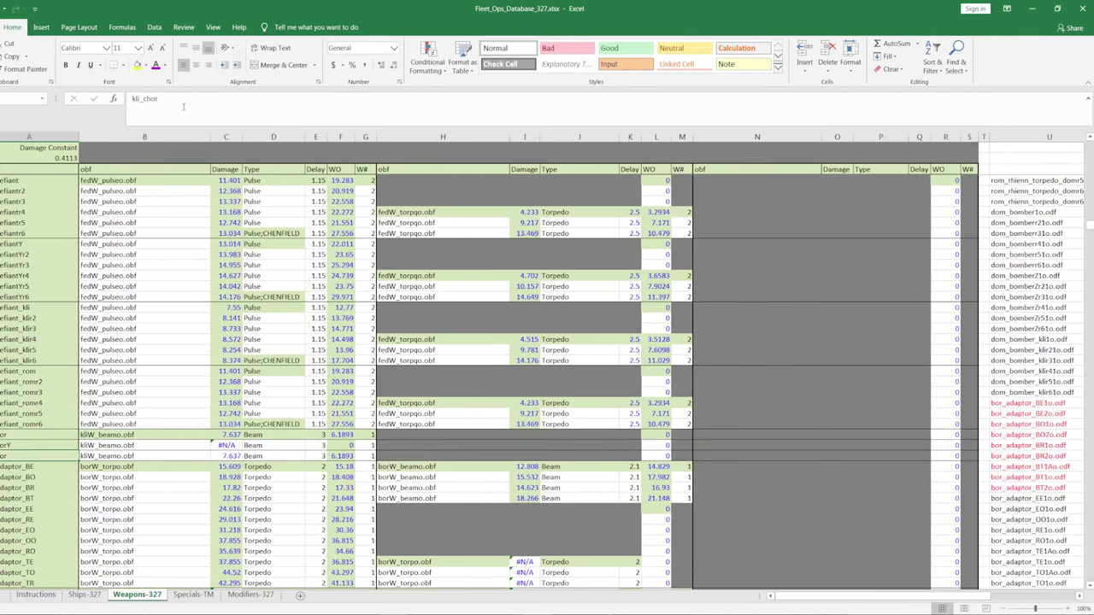
key("Return")
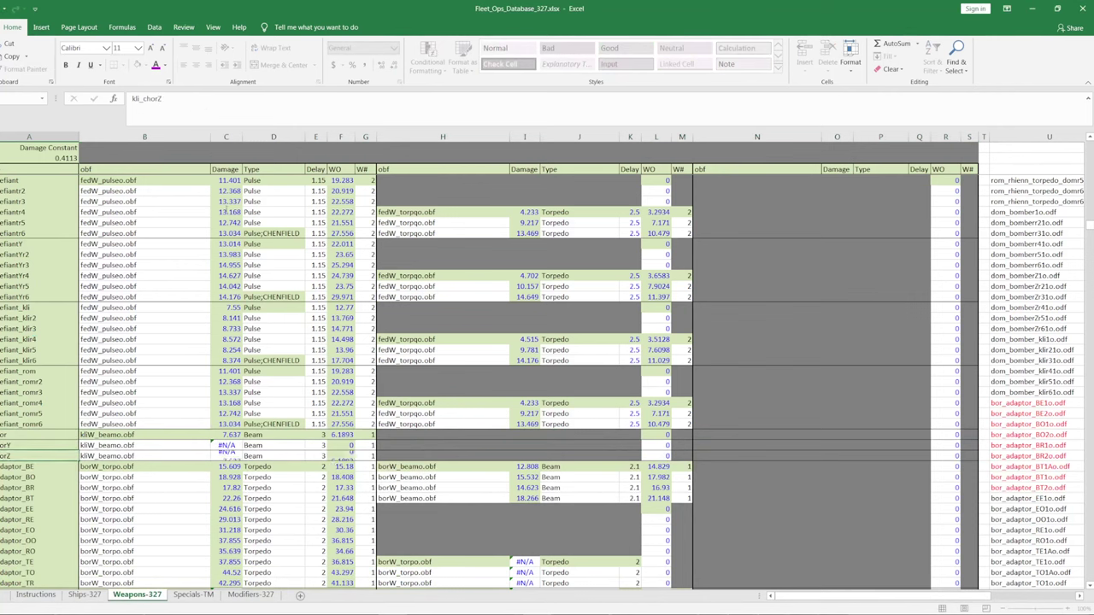
- Colour the kli_chor name purple and paste its Damage as a plain value into the kli_chorY and kli_chorZ rows
left_click(4, 435)
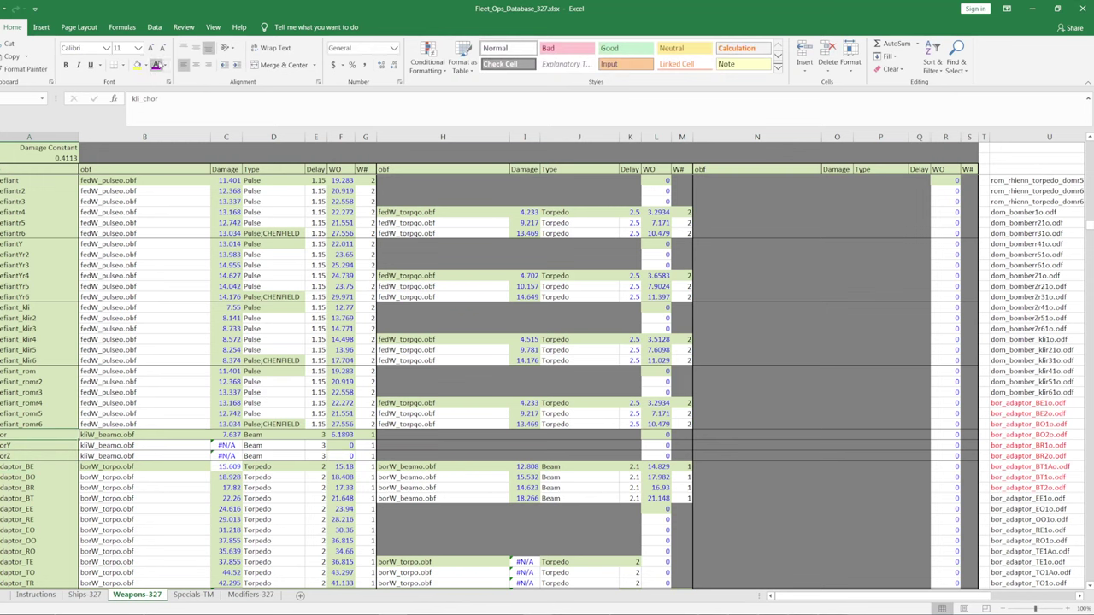
left_click(229, 435)
key("ctrl+c")
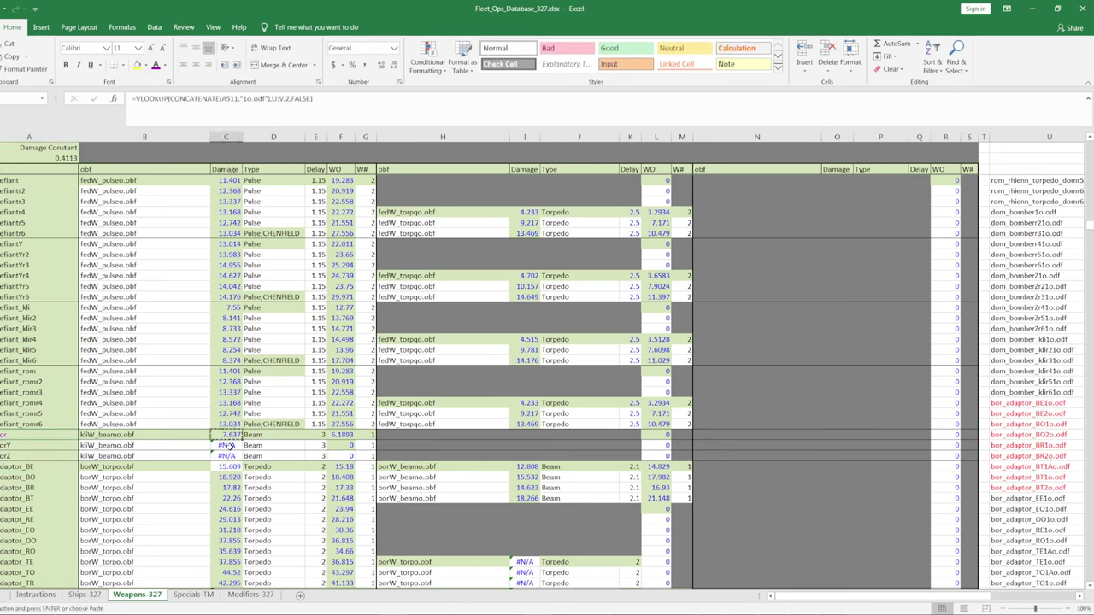
left_click_drag(228, 445, 228, 456)
right_click(233, 457)
left_click(271, 266)
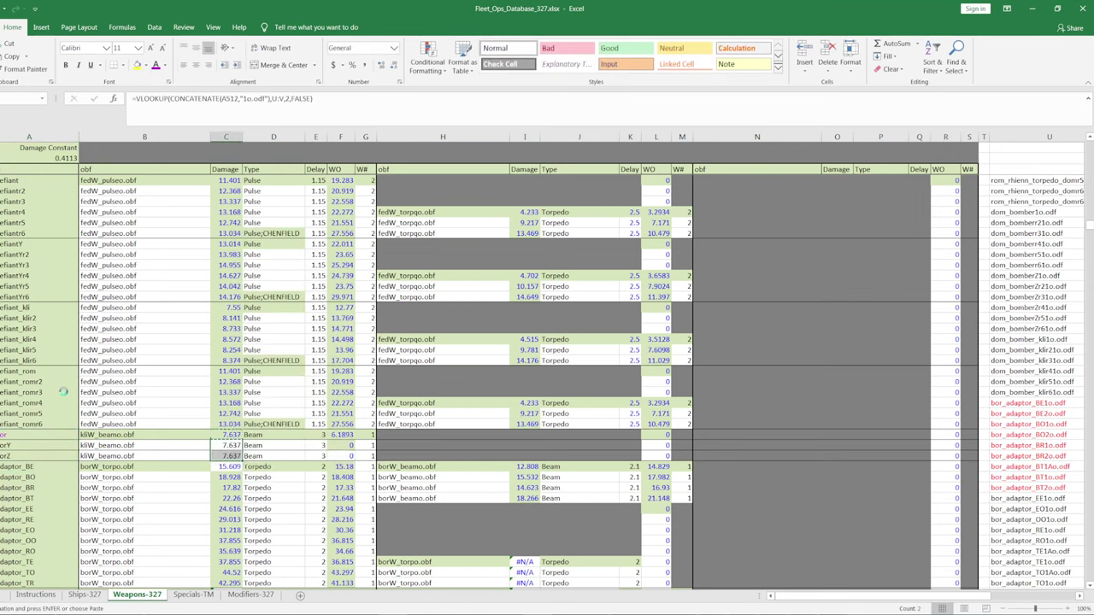
- Apply the formatting of the fed_defiant_romr2 to fed_defiant_romr4 rows to the three chor rows, with a bottom border under kli_chorZ
left_click_drag(34, 382, 966, 400)
key("ctrl+c")
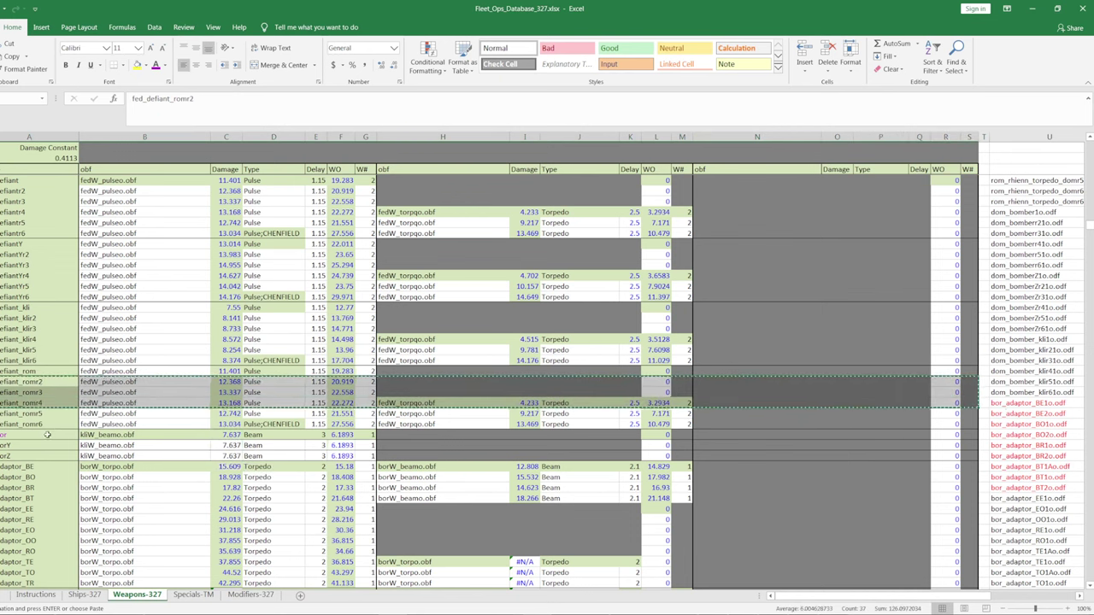
right_click(47, 437)
key("Escape")
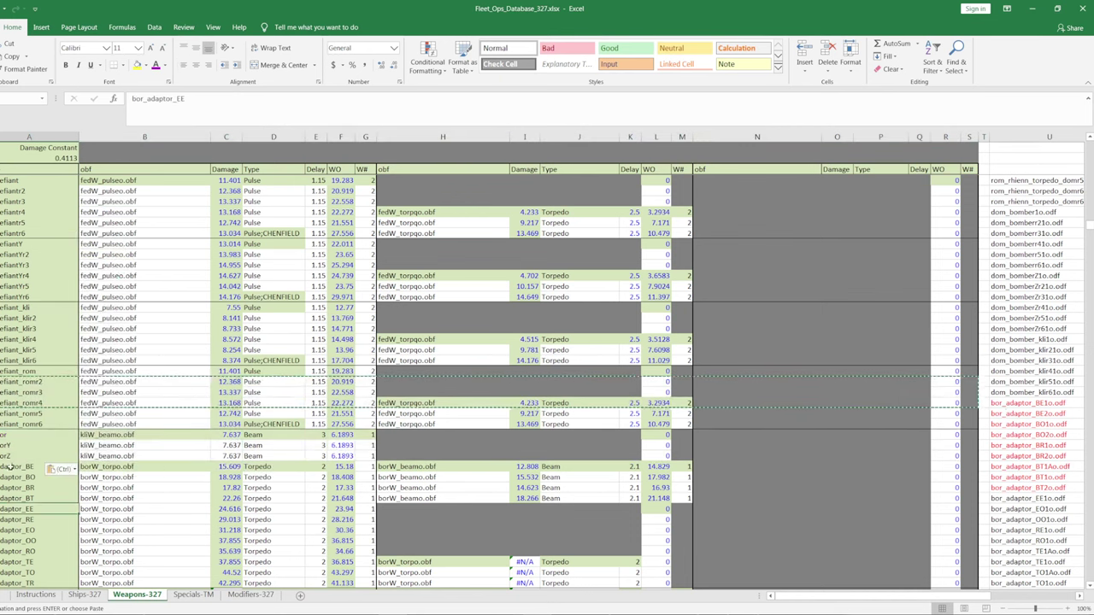
left_click_drag(34, 456, 956, 442)
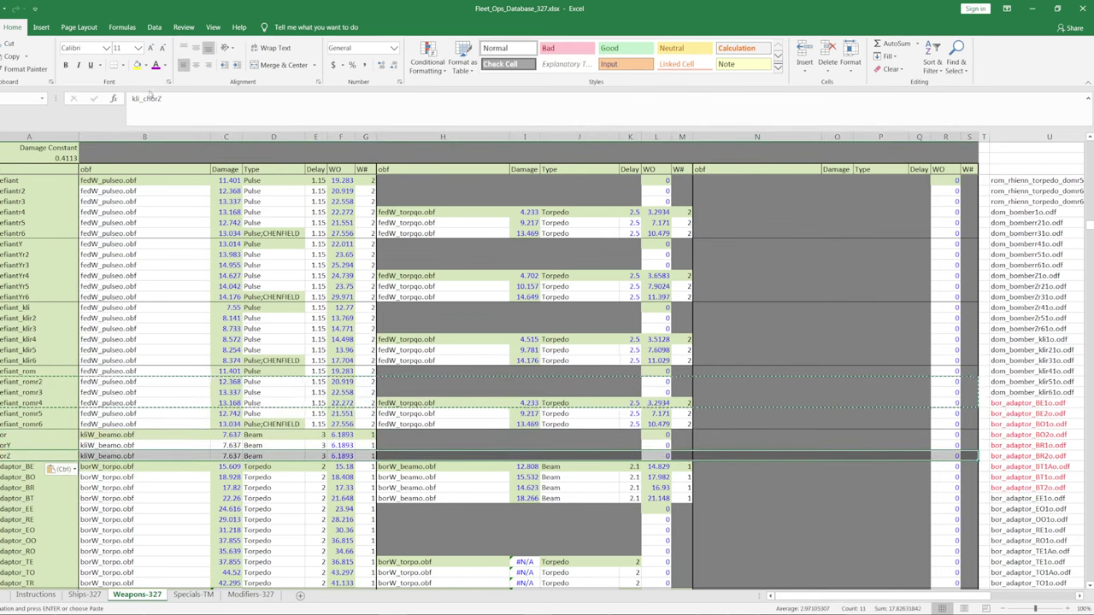
key("Escape")
left_click(143, 339)
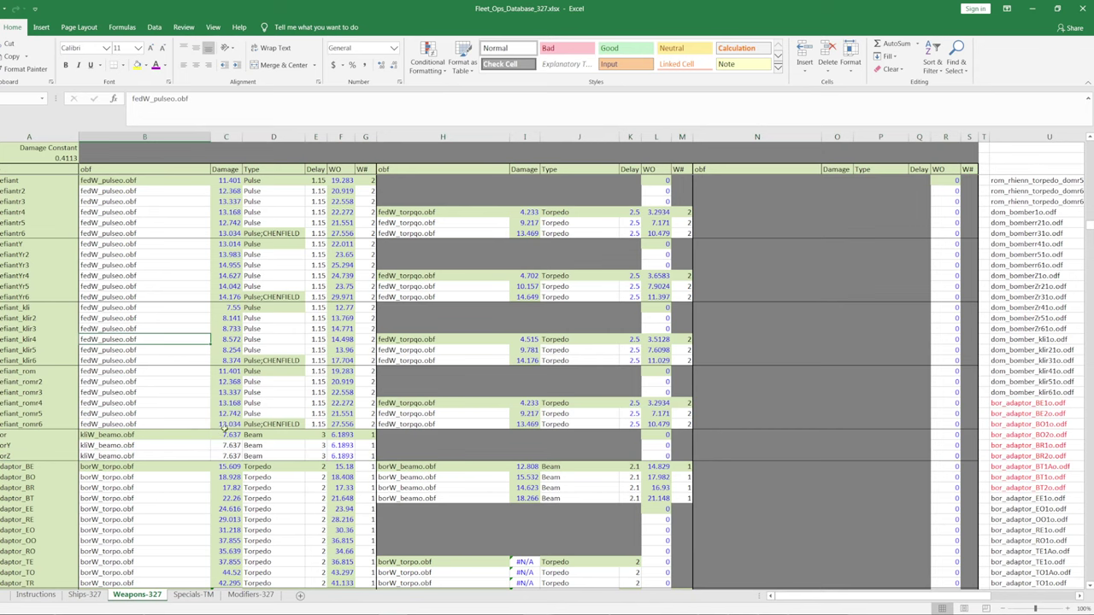
- In Ships-327, set the Off cells of kli_chorYS and kli_chorZS equal to those of kli_chorY and kli_chorZ, and make both bold
left_click(98, 596)
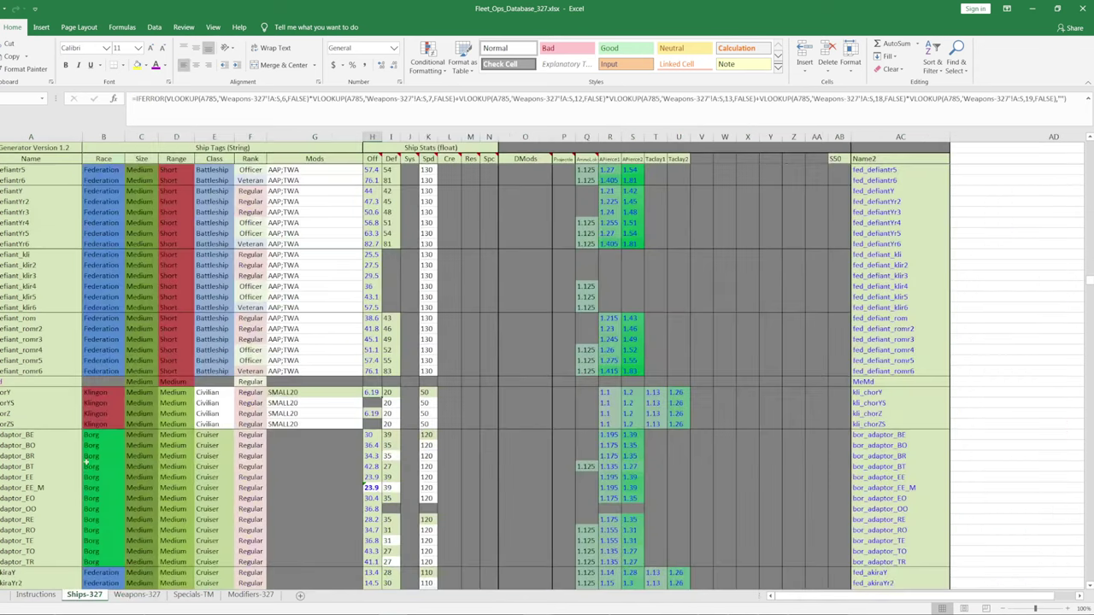
left_click(373, 400)
type("=")
key("Up")
key("Return")
key("Return")
type("=")
key("Up")
key("Return")
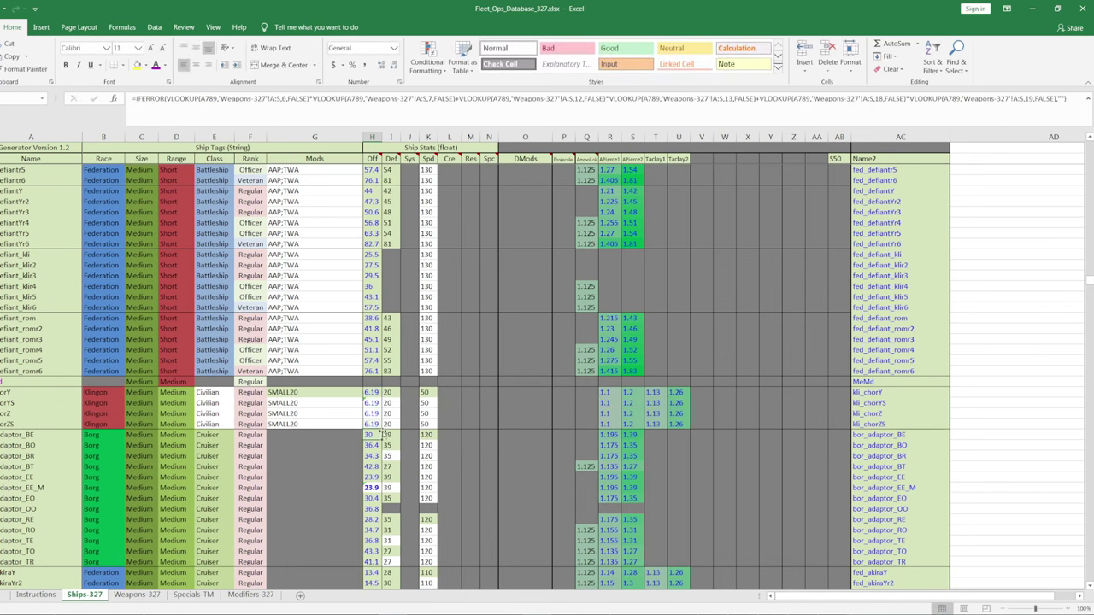
key("Up")
left_click(373, 403, "ctrl")
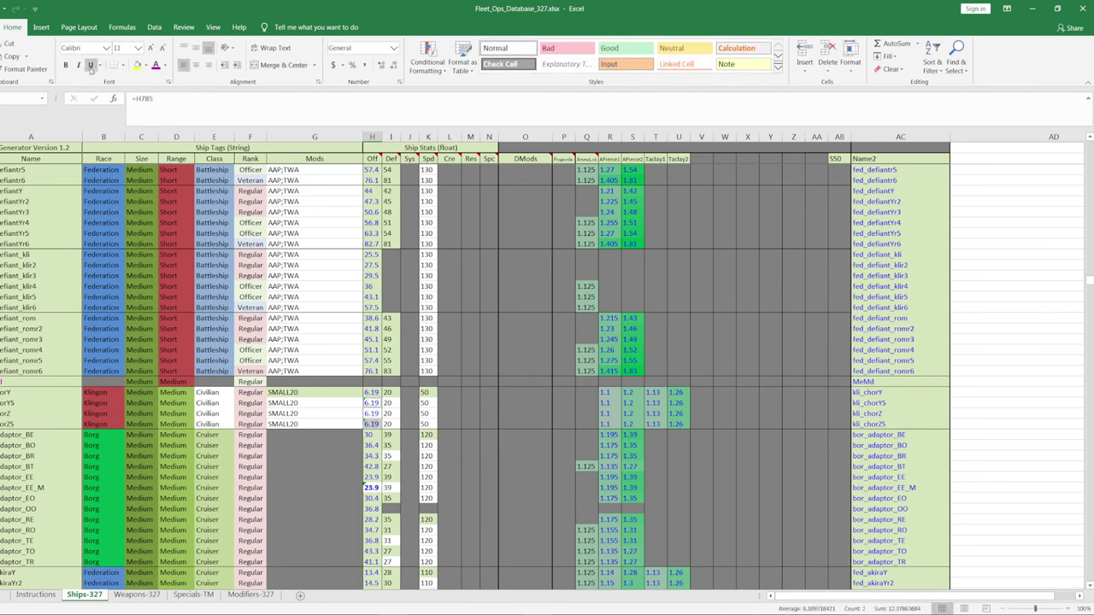
left_click(225, 307)
- Add a bottom border to the Name2 cells of fed_defiant_klir6, fed_defiantYr6 and fed_defiantr6
scroll(326, 338, "down", 4)
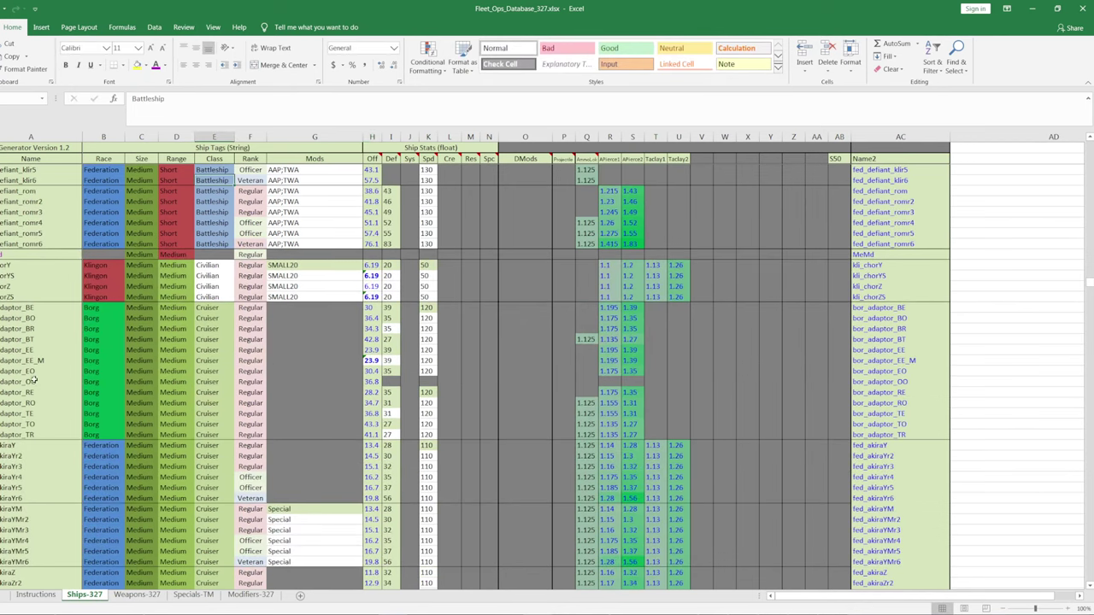
scroll(35, 381, "down", 3)
scroll(79, 379, "up", 5)
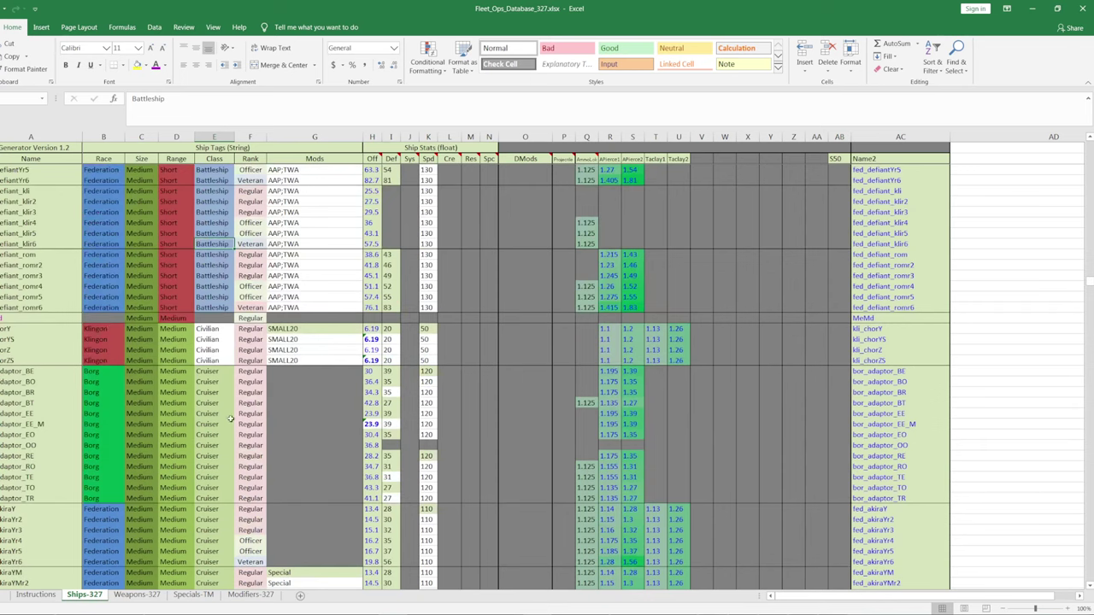
left_click(870, 244)
scroll(644, 213, "up", 5)
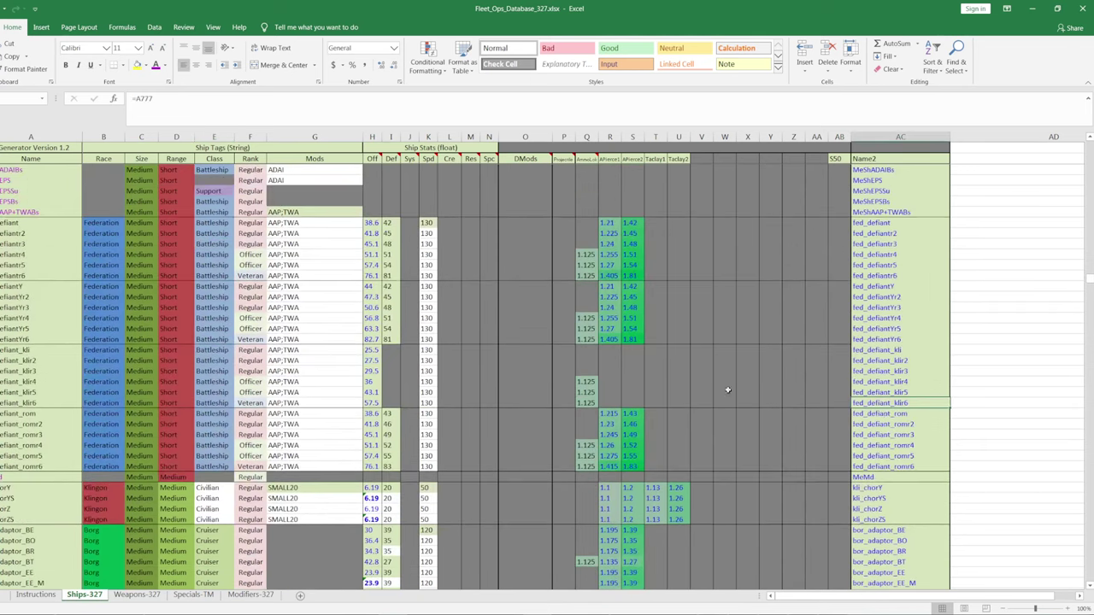
left_click(871, 338)
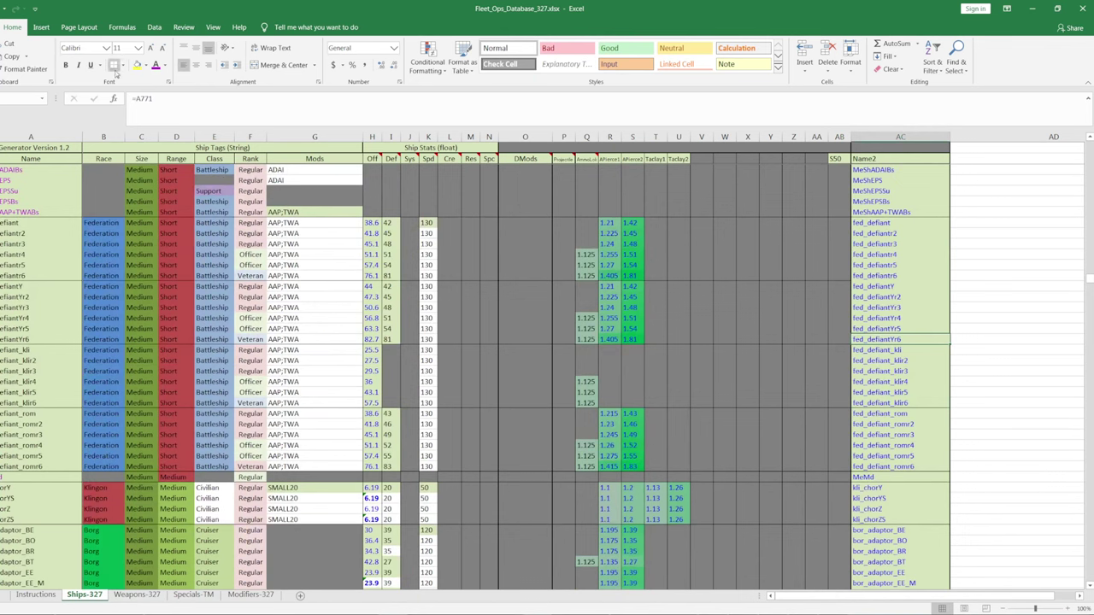
left_click(871, 296)
left_click(872, 275)
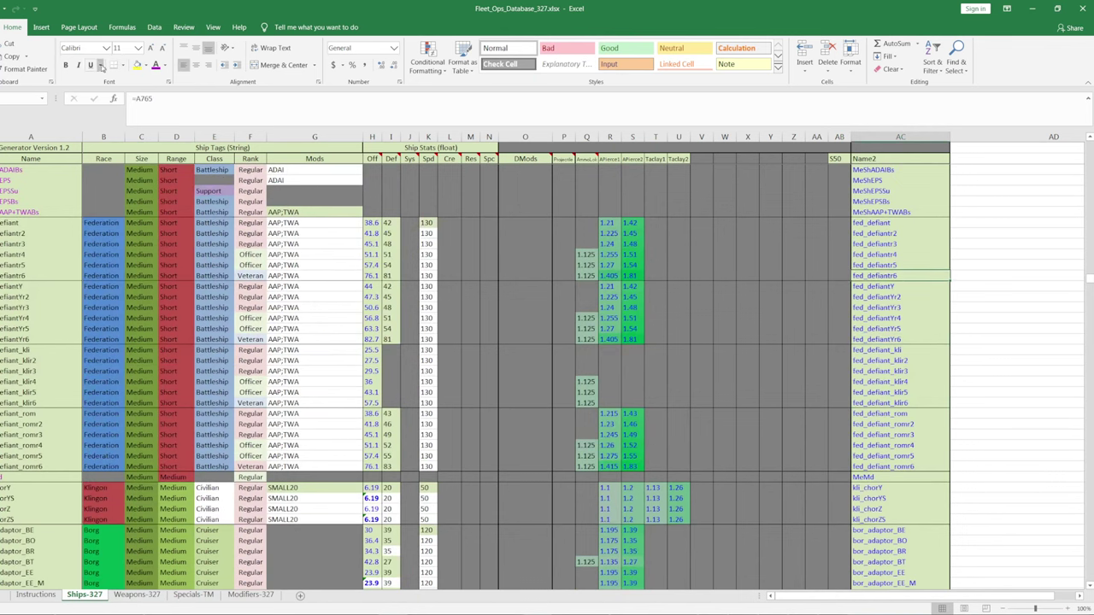
- Add a bottom border to the Name2 cells of fed_akiraYr6, fed_akiraYMr6, fed_akiraZr6, fed_akiraZMr6 and fed_akira_domr6
scroll(735, 331, "down", 10)
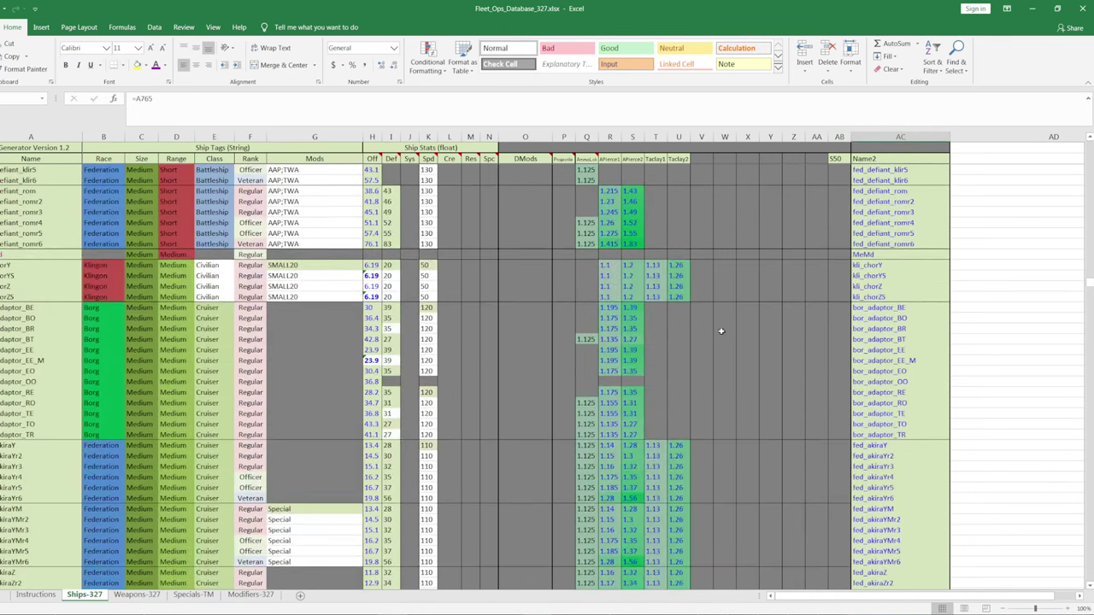
scroll(719, 327, "down", 1)
scroll(780, 362, "down", 2)
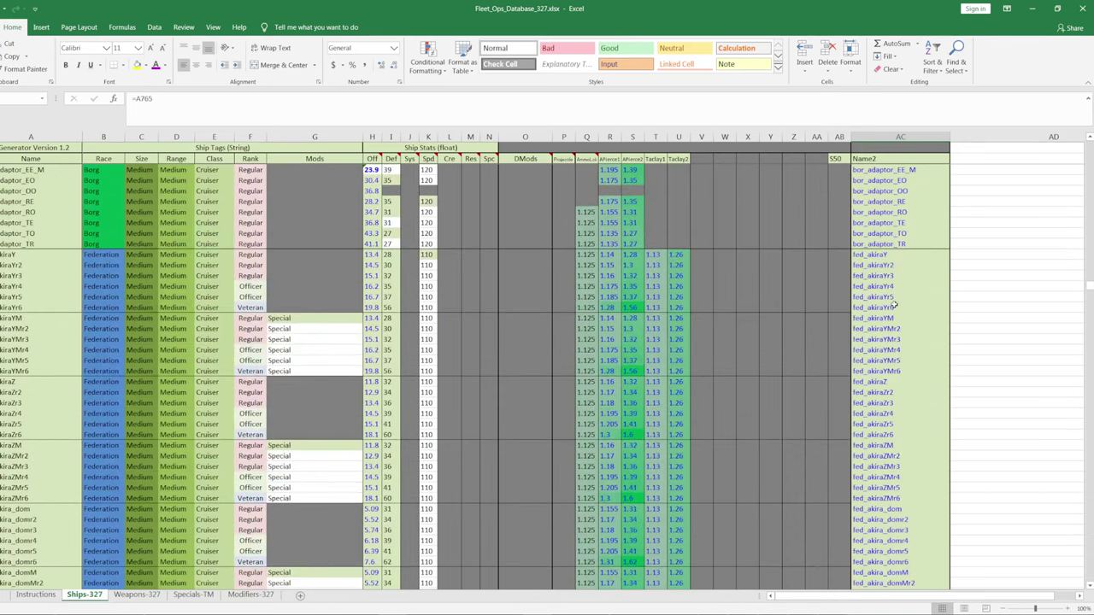
left_click(880, 296)
left_click(872, 308)
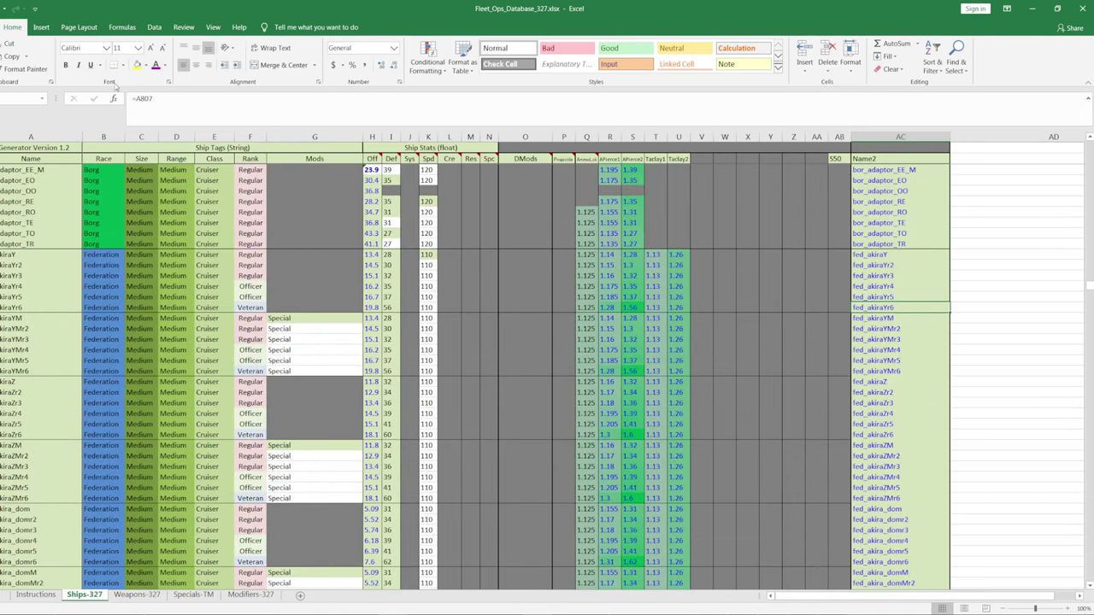
left_click(879, 359)
key("Down")
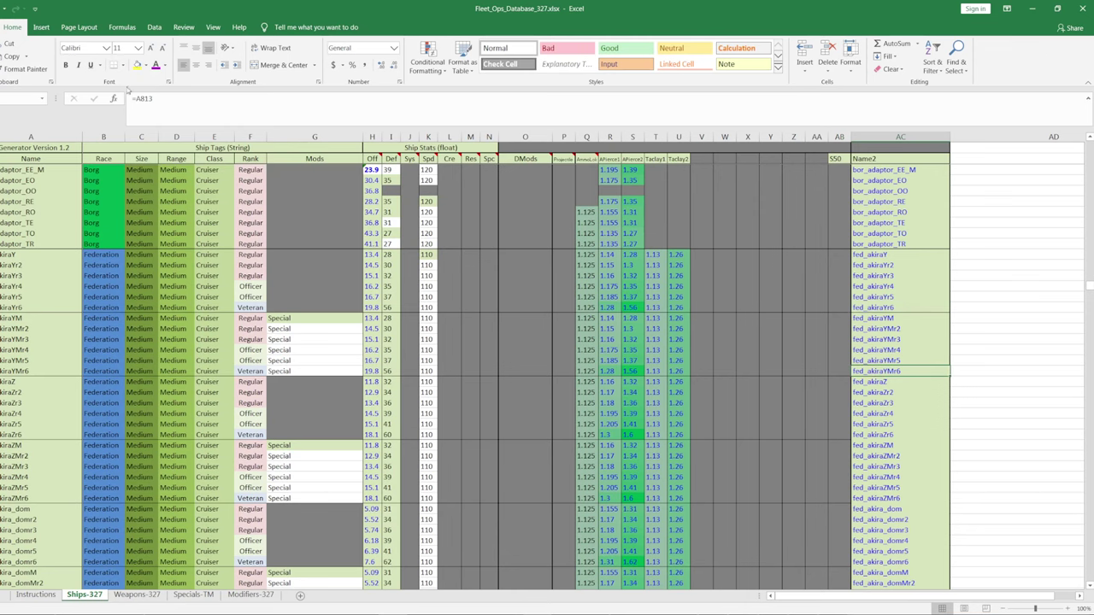
left_click(856, 436)
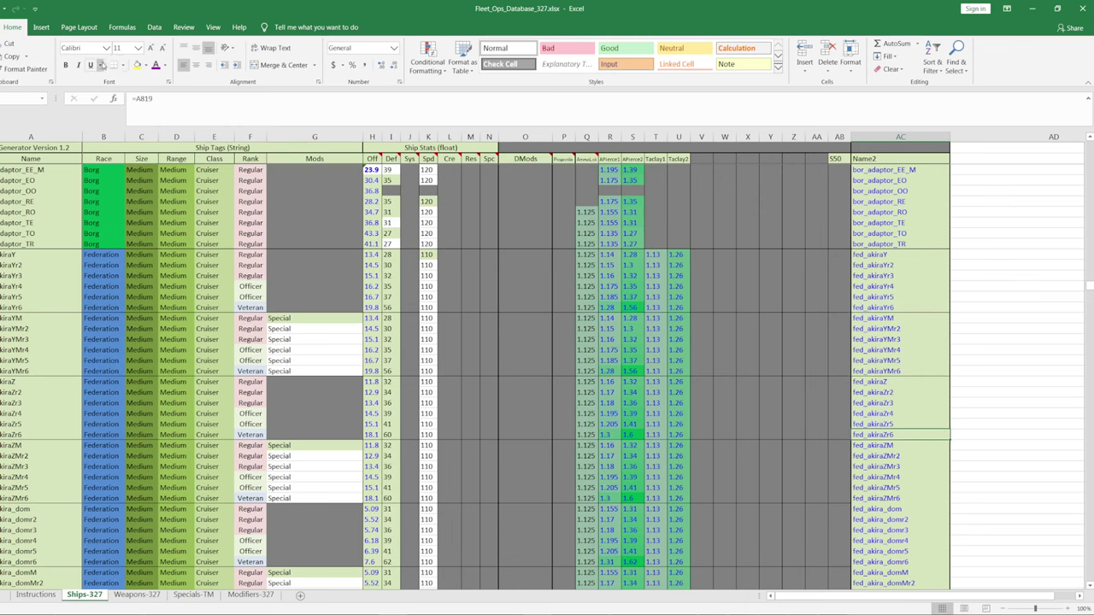
left_click(885, 499)
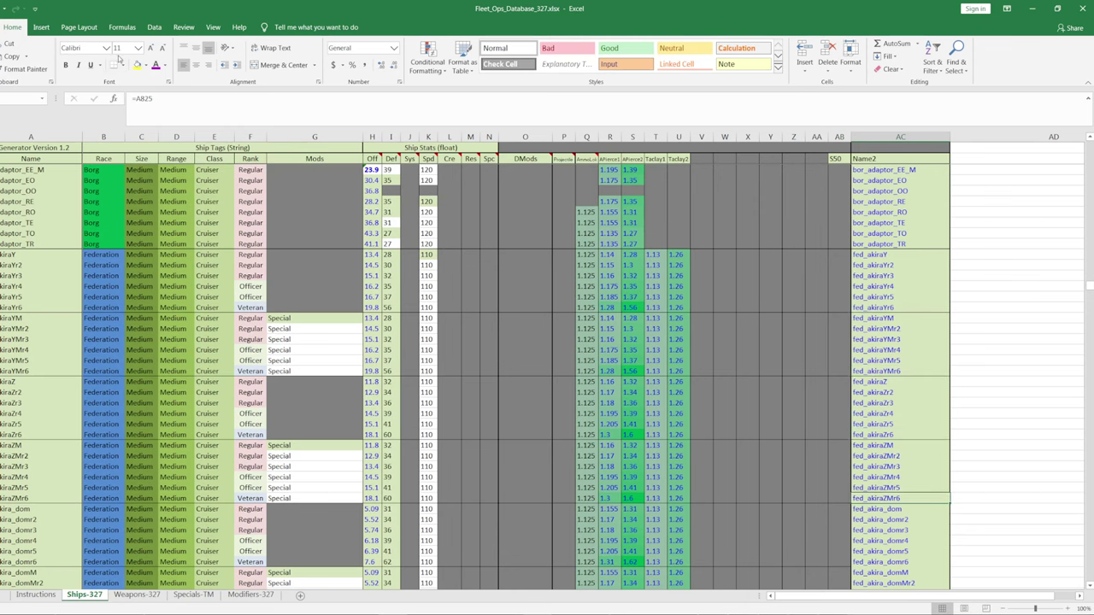
scroll(817, 441, "down", 2)
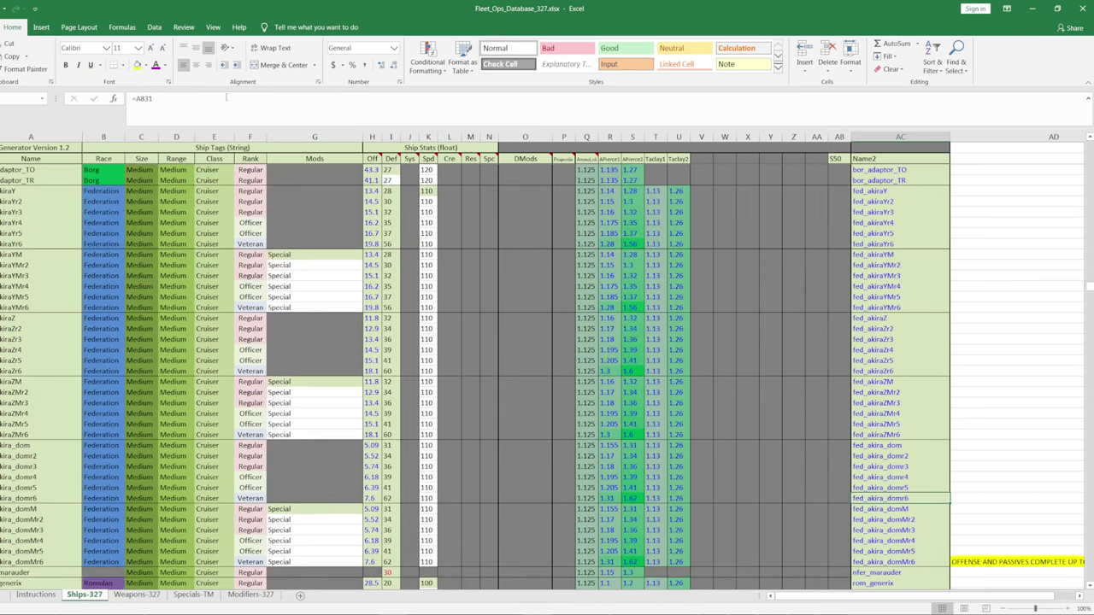
left_click(540, 372)
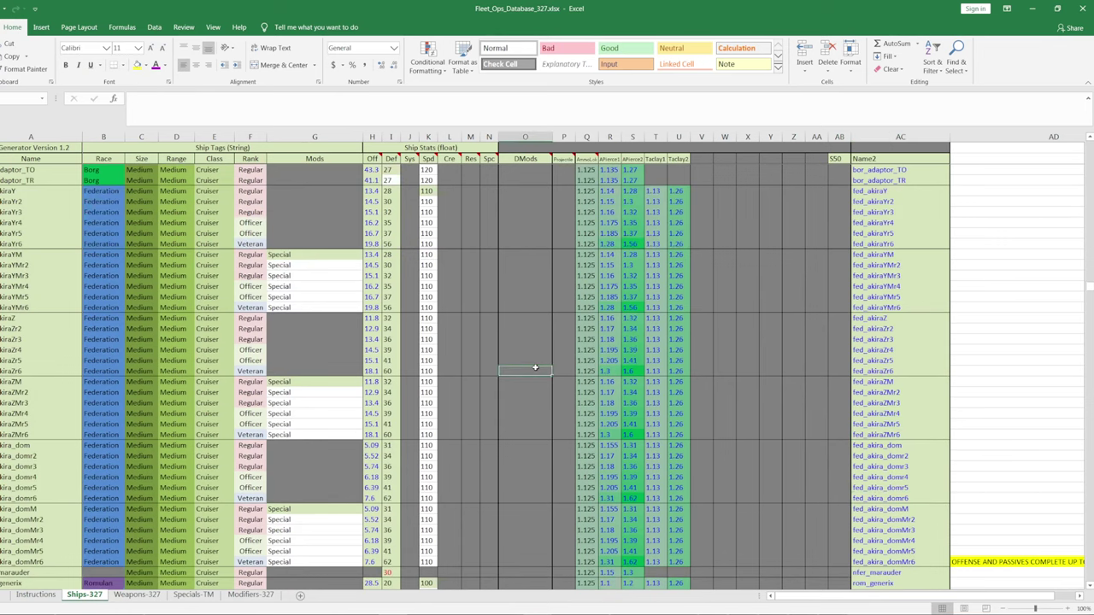
- Clear the Def values of the fed_akira rows in Ships-327
scroll(540, 372, "down", 2)
left_click(870, 509)
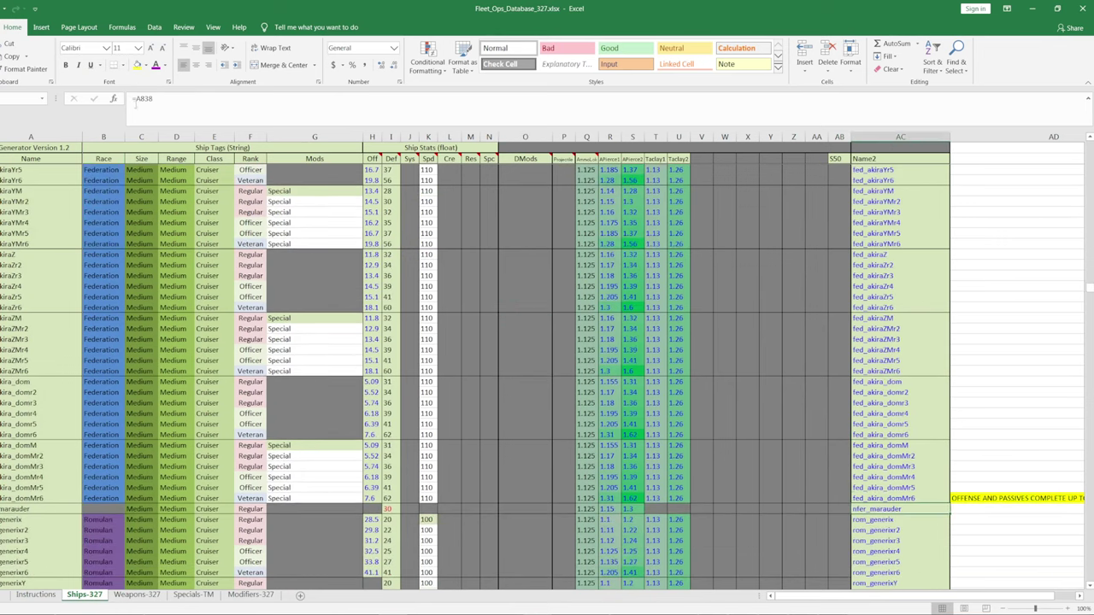
scroll(202, 301, "up", 2)
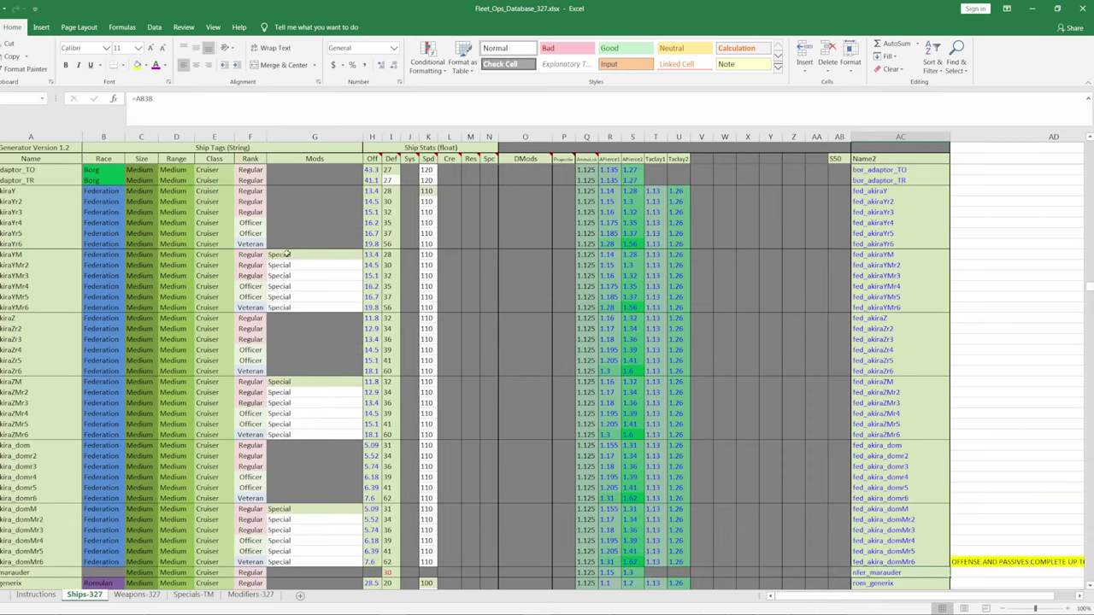
left_click(249, 276)
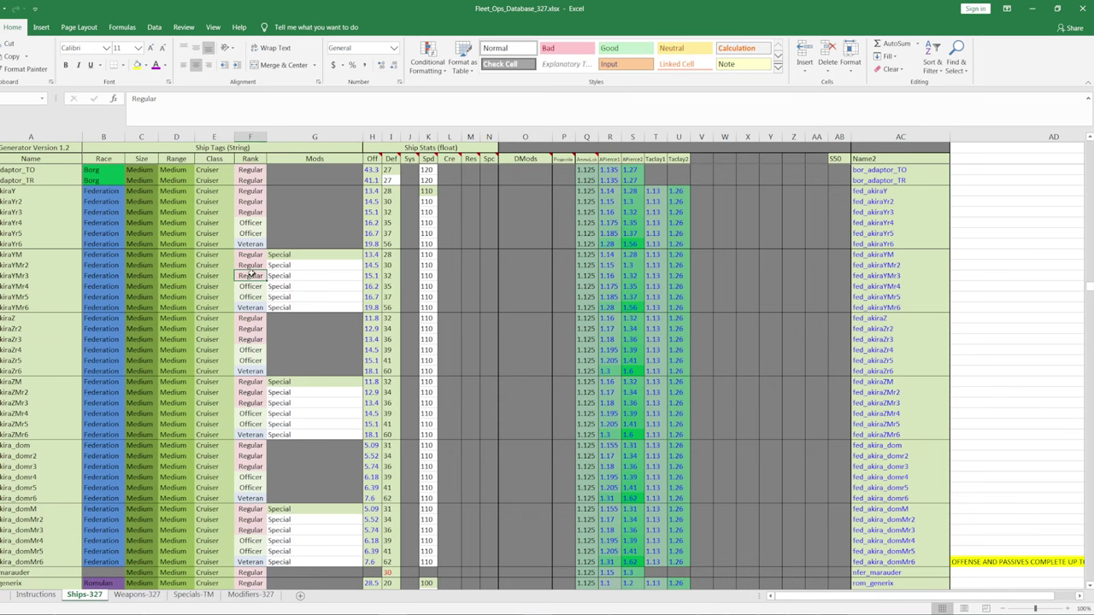
scroll(252, 274, "down", 10)
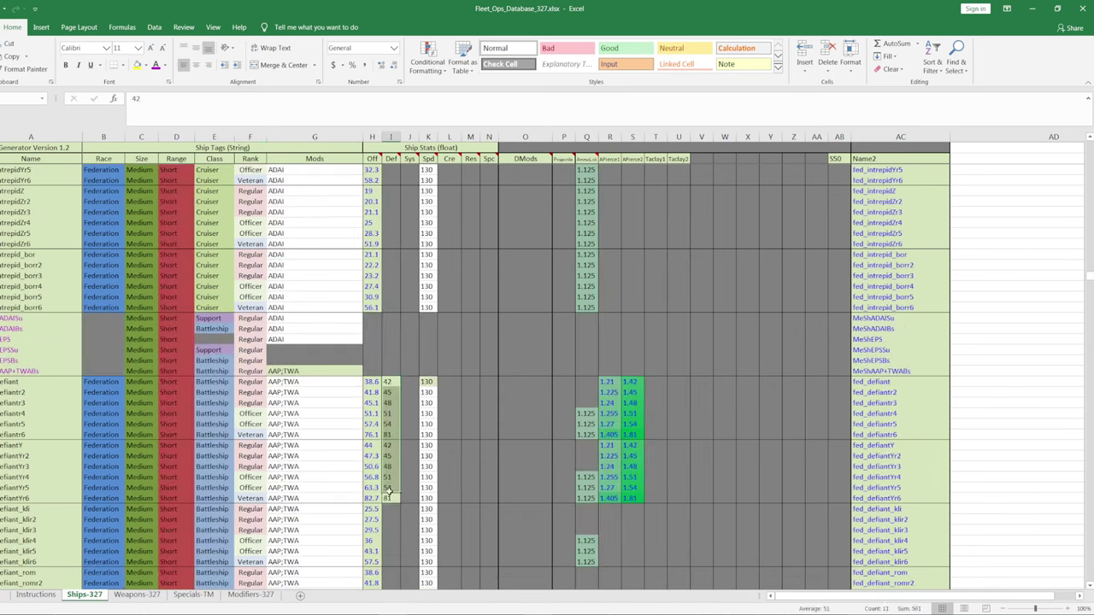
- Clear the Def values of the rows from fed_defiant to fed_defiantYr6
left_click_drag(391, 381, 385, 498)
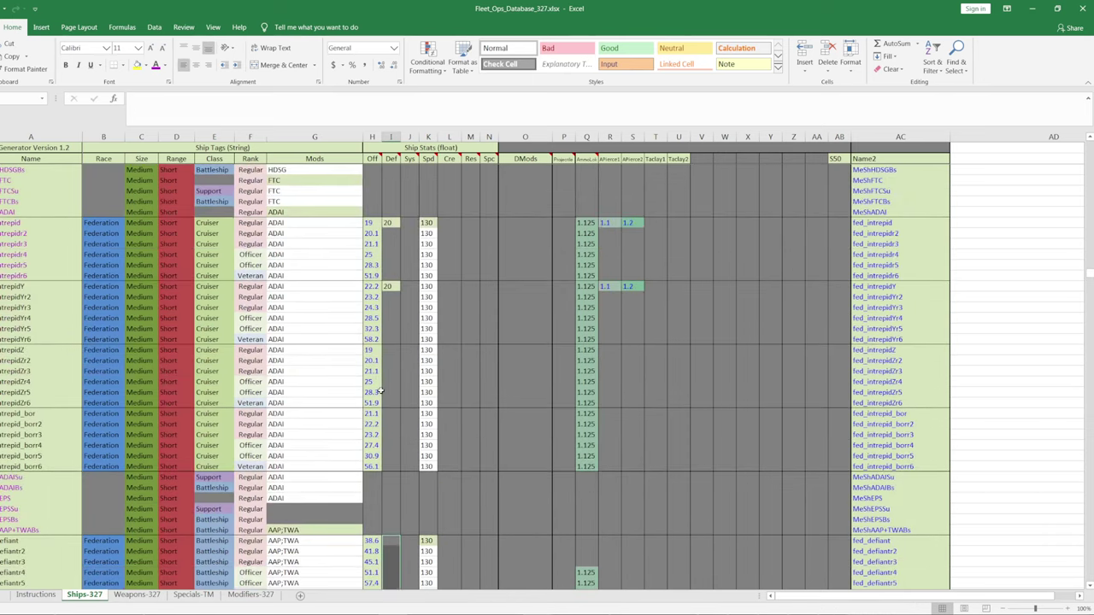
scroll(381, 390, "up", 1)
key("ctrl+space")
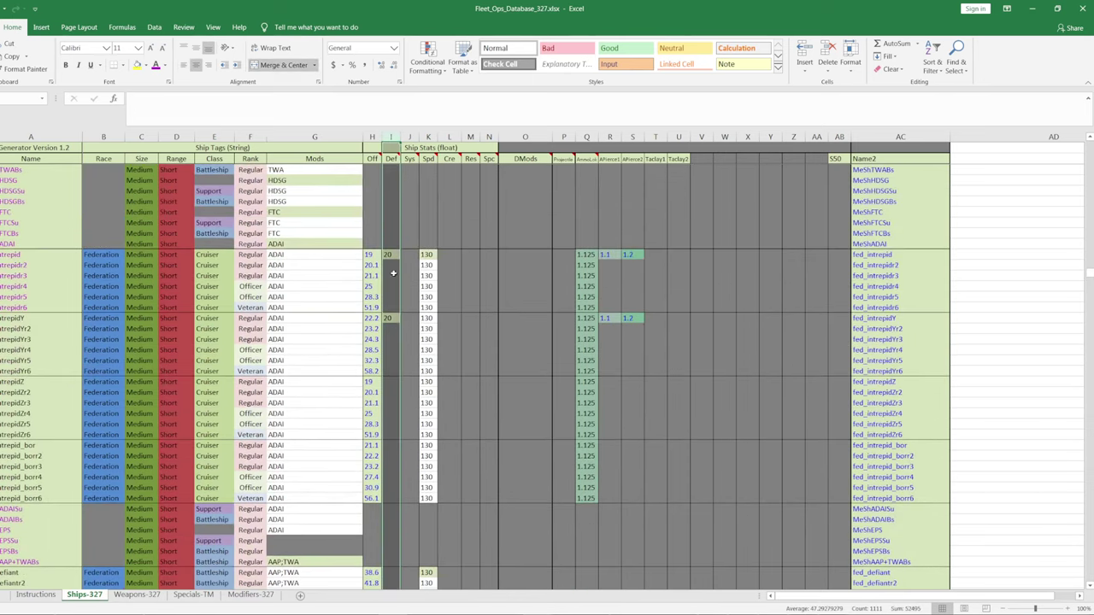
- Examine the Def column of Ships-327 down to the rom_generix rows, and look over the Modifiers-327 sheet
scroll(390, 376, "down", 5)
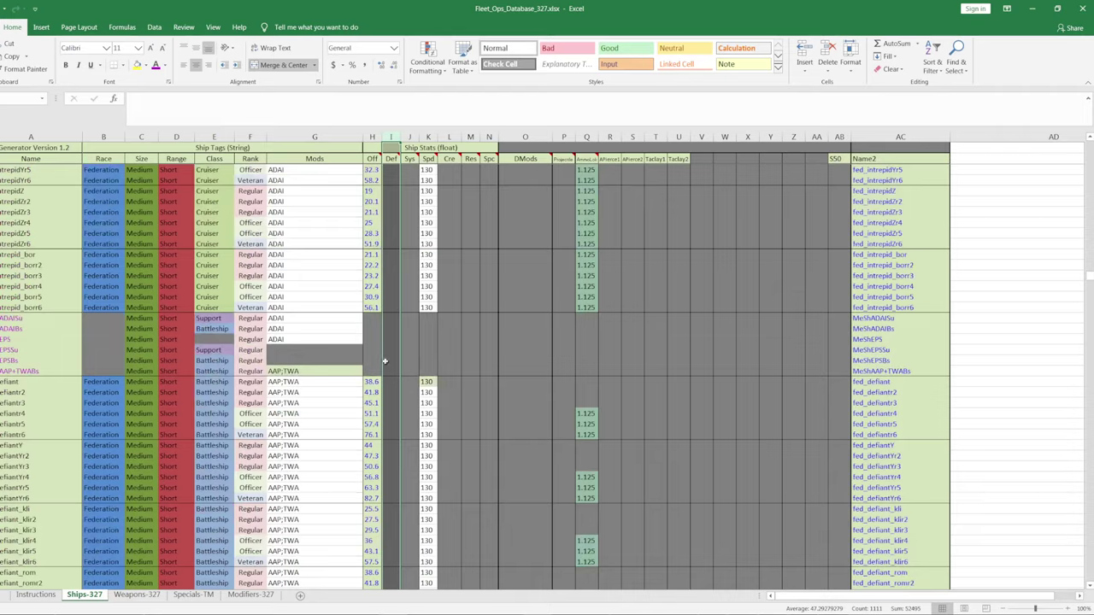
scroll(389, 346, "down", 6)
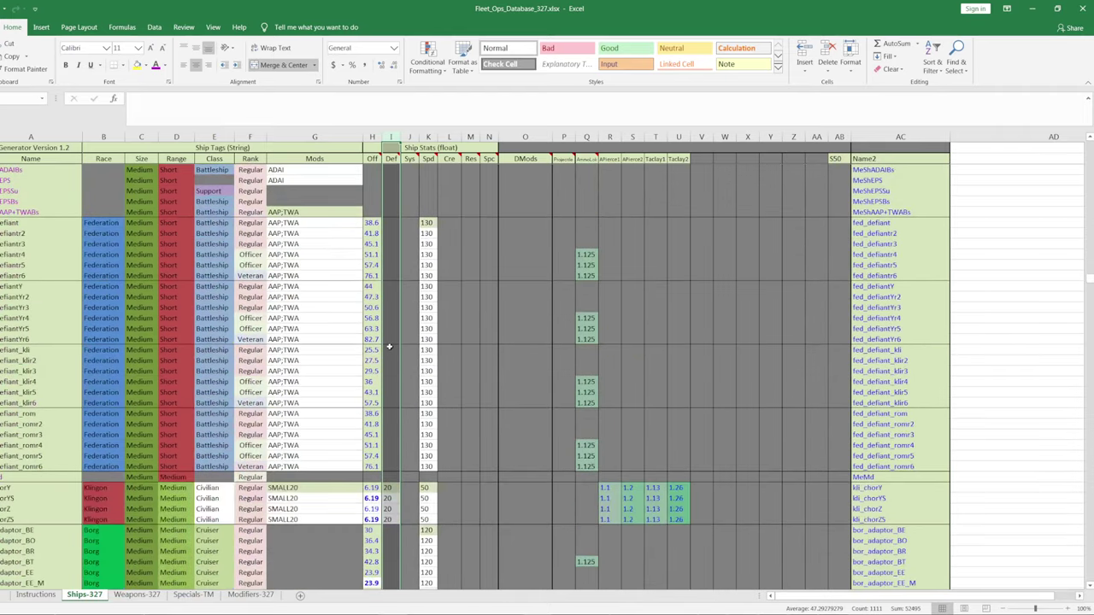
scroll(342, 371, "down", 12)
left_click(342, 371)
scroll(342, 371, "down", 10)
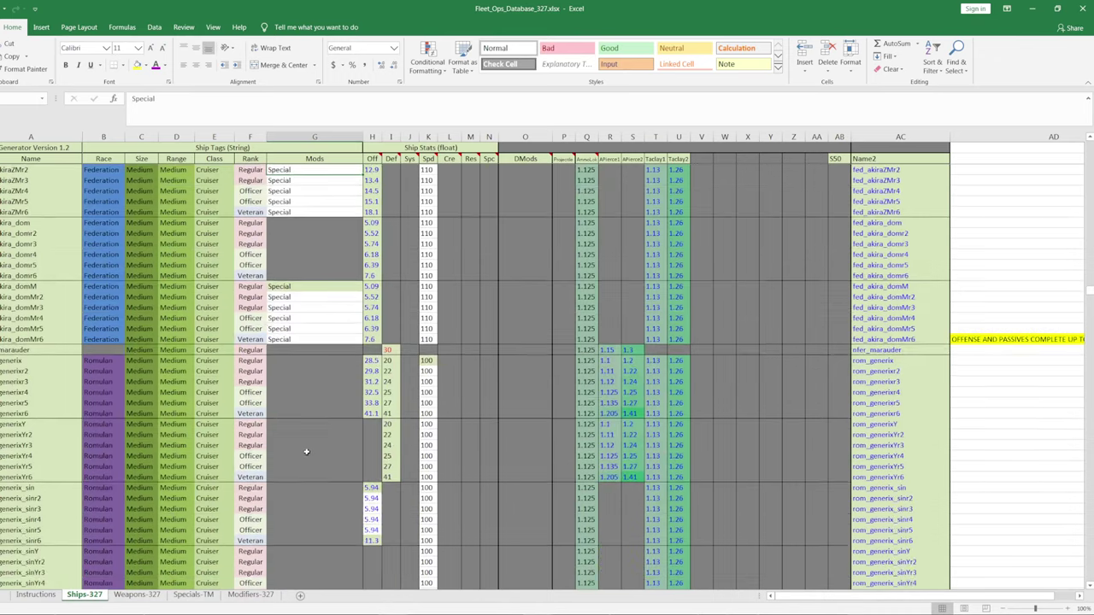
left_click(301, 361)
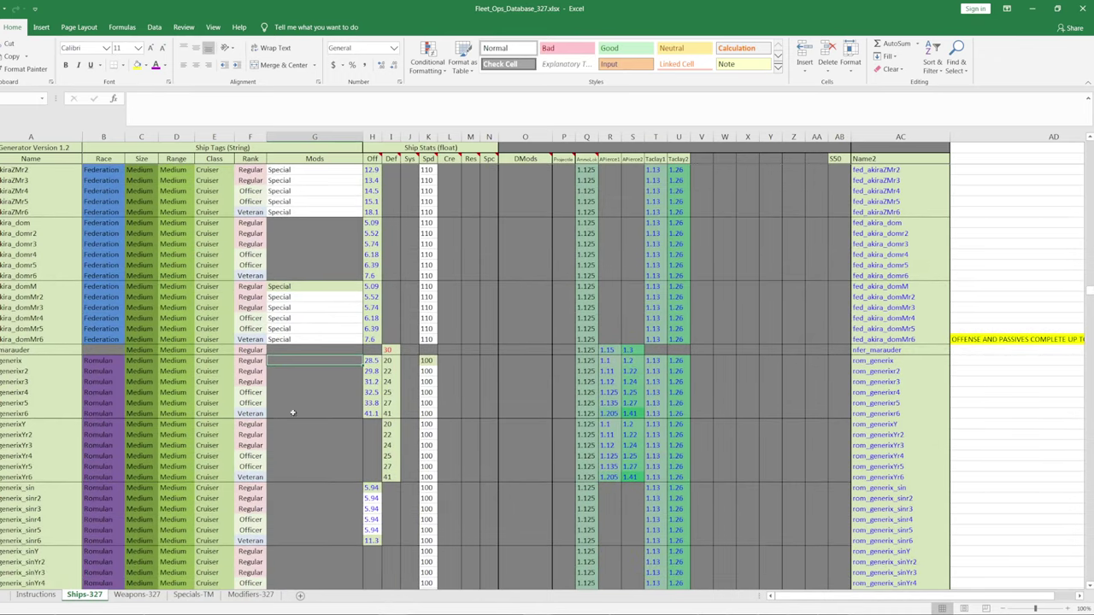
left_click(251, 598)
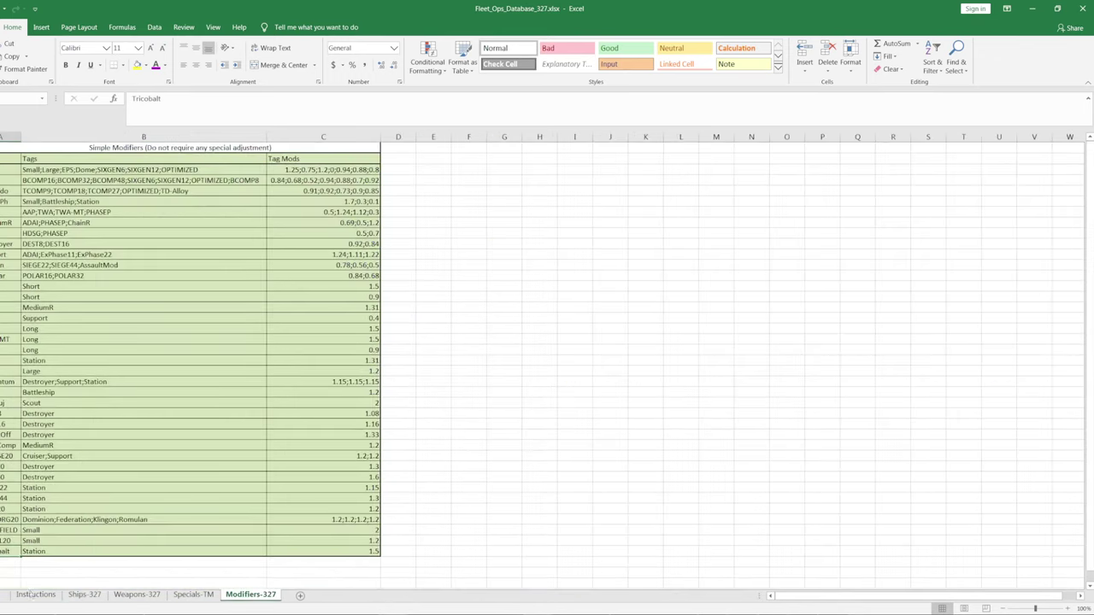
left_click(84, 595)
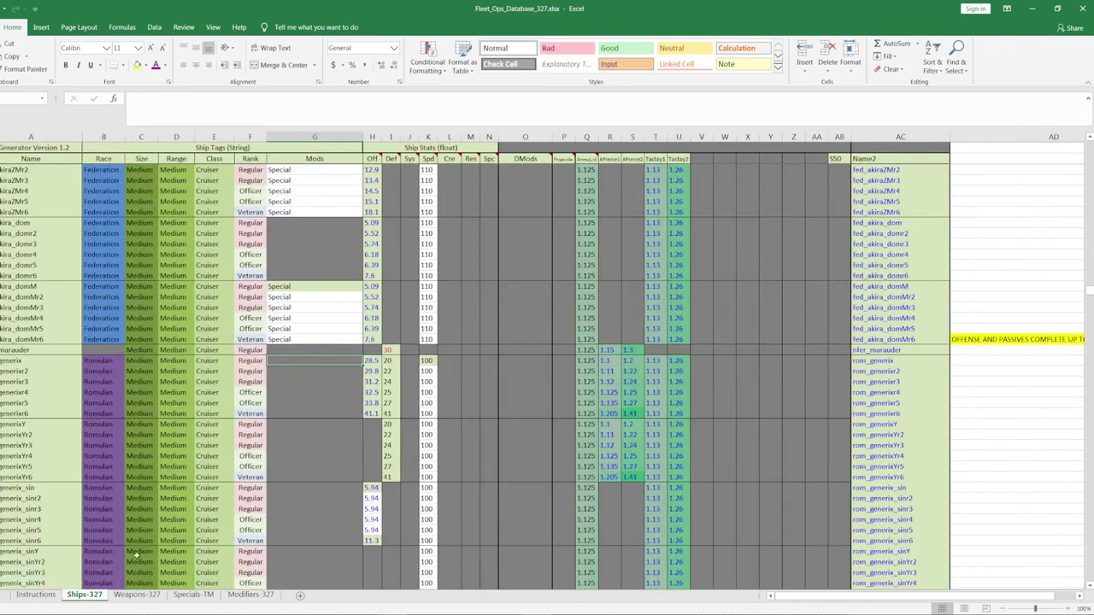
- Copy the note 'OFFENSE AND PASSIVES COMPLETE UP TO THIS POINT 5/7/22' in Weapons-327 and go to the fed_akira rows
left_click(137, 595)
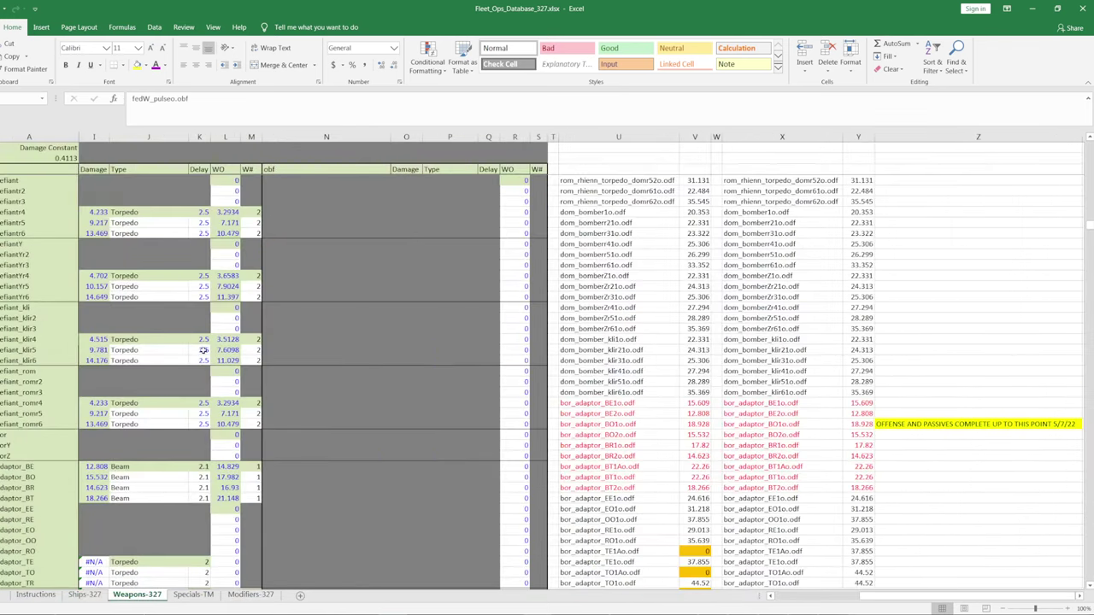
left_click(930, 422)
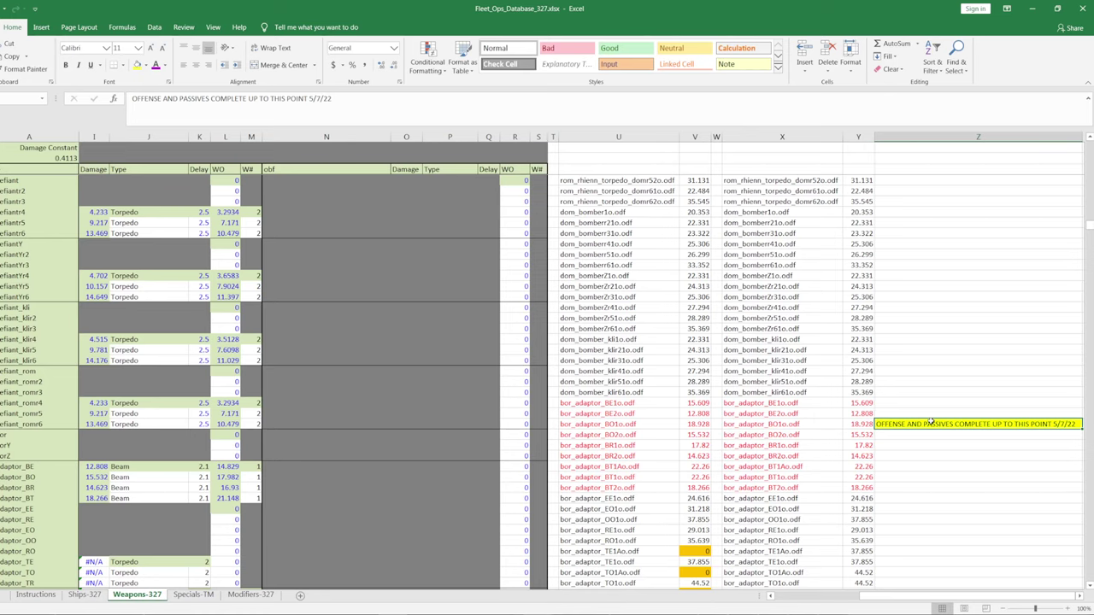
key("ctrl+c")
scroll(930, 422, "down", 20)
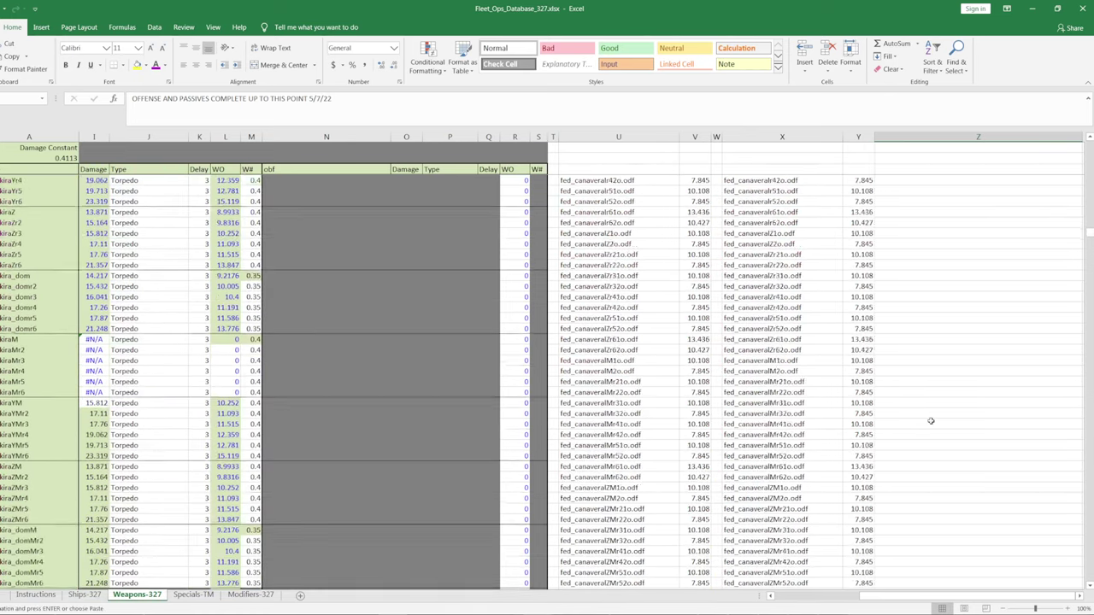
scroll(71, 437, "up", 1)
scroll(207, 309, "up", 1)
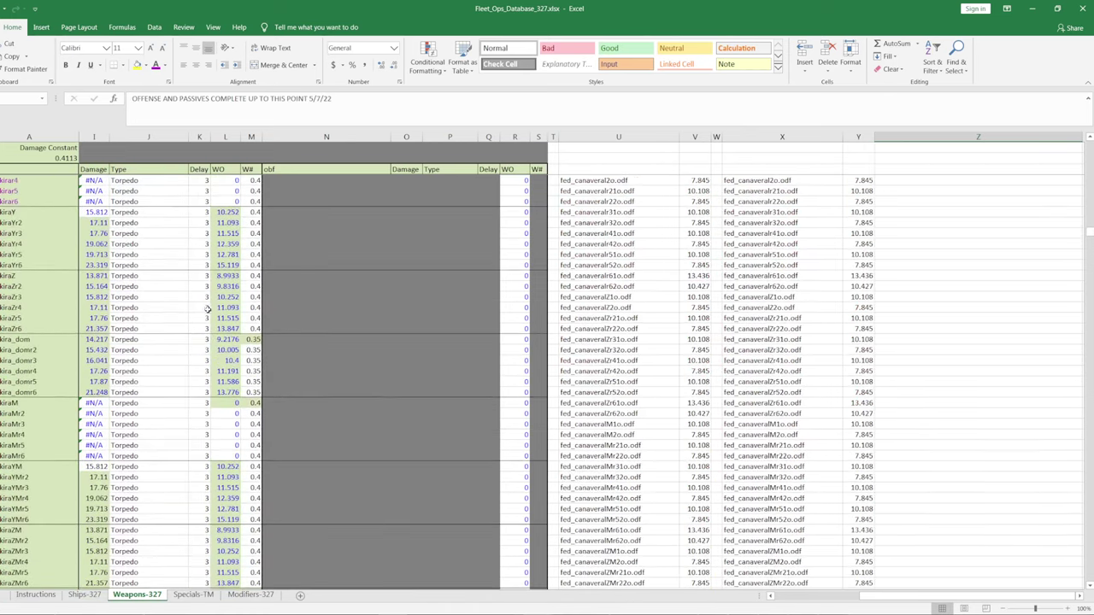
scroll(256, 315, "up", 1)
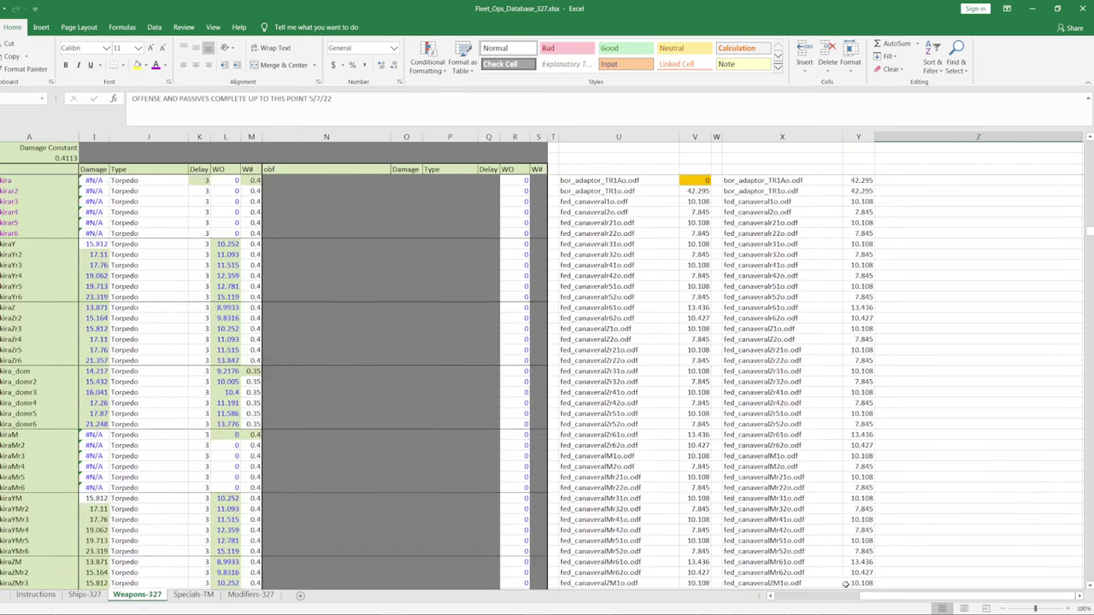
scroll(875, 590, "left", 5)
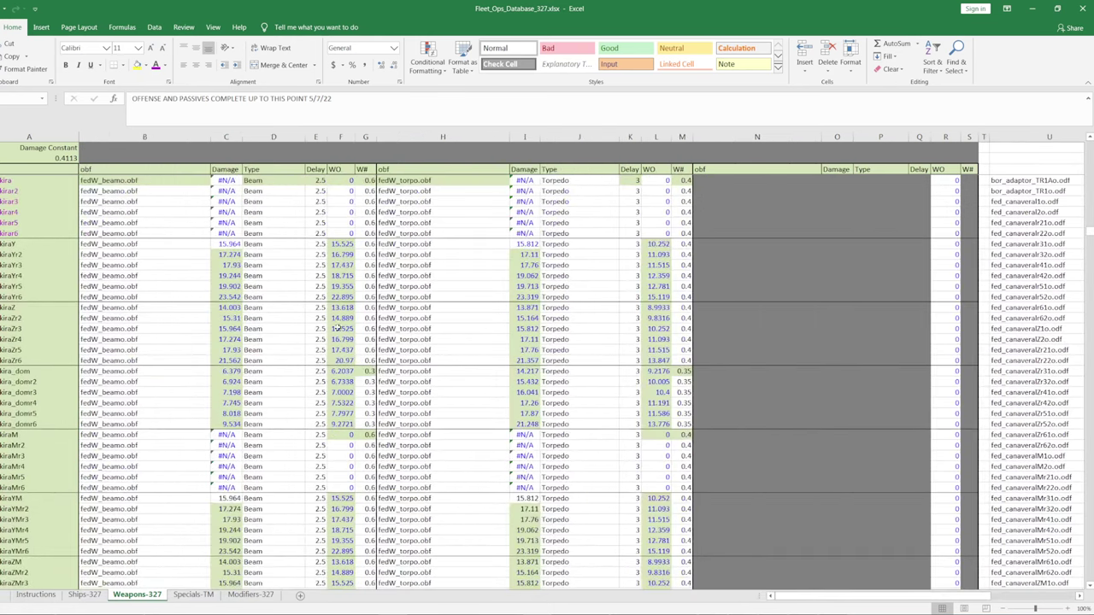
- Switch to FPQ Edit and inspect the weapon files fedW_akiraY1.odf and fedW_akiraY2.odf
key("alt+Tab")
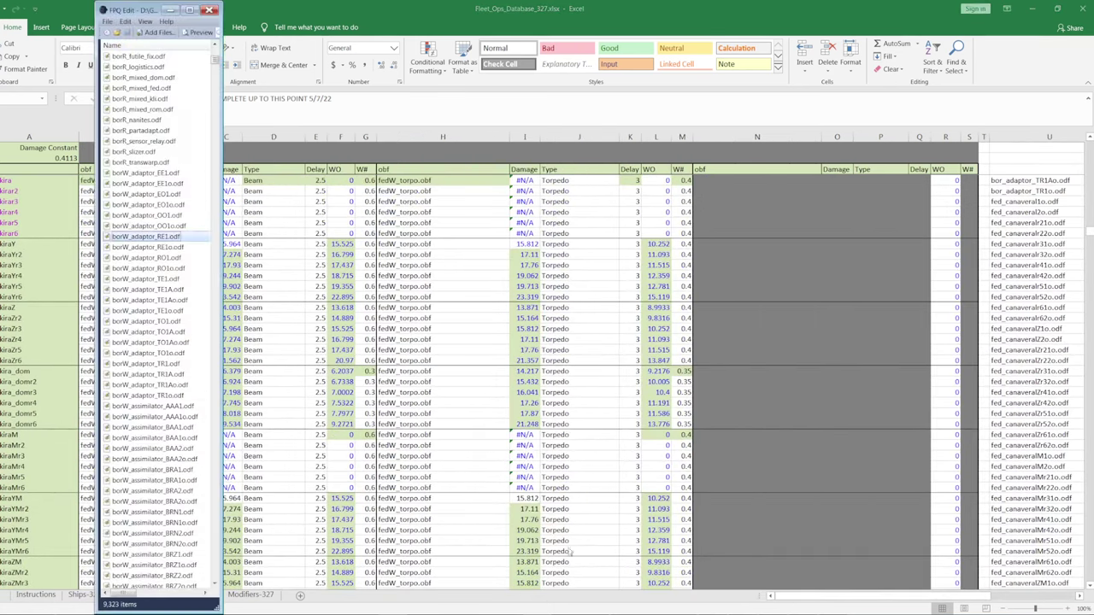
left_click_drag(217, 73, 215, 217)
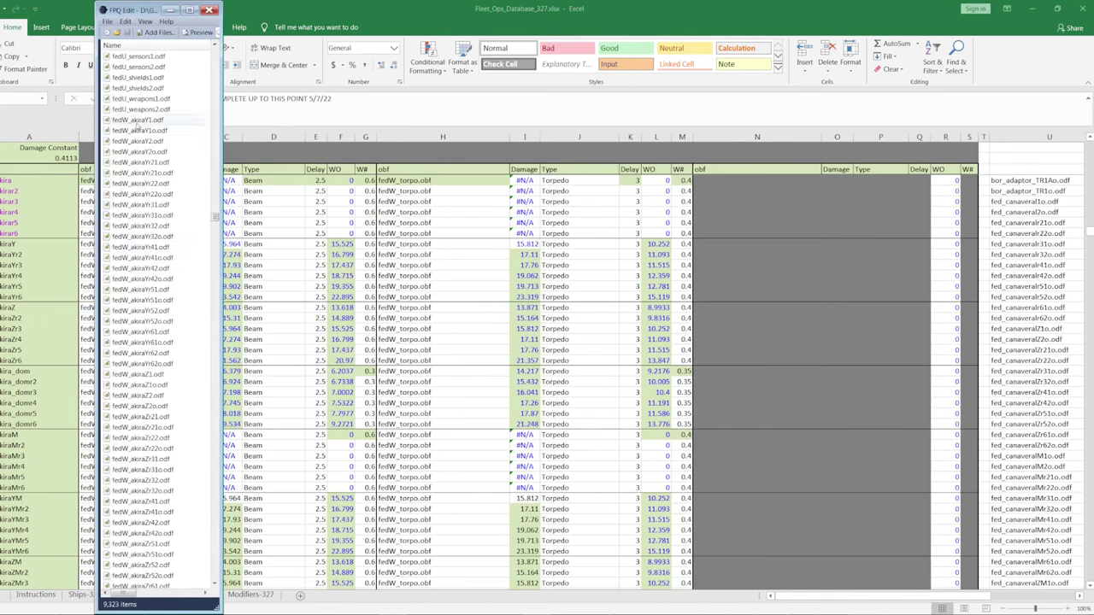
double_click(136, 121)
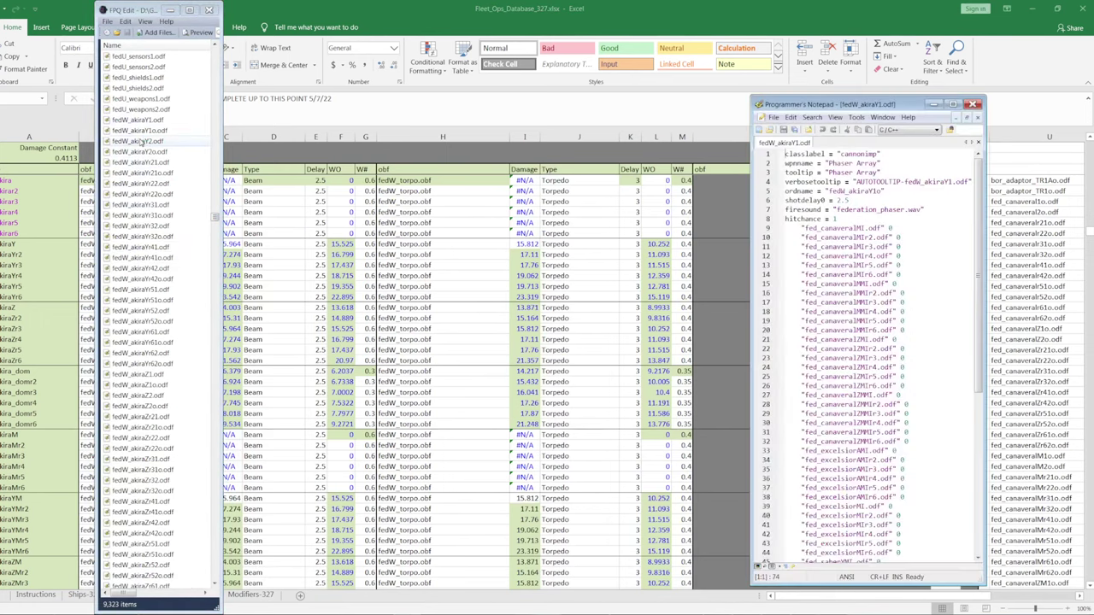
key("Down")
key("Down")
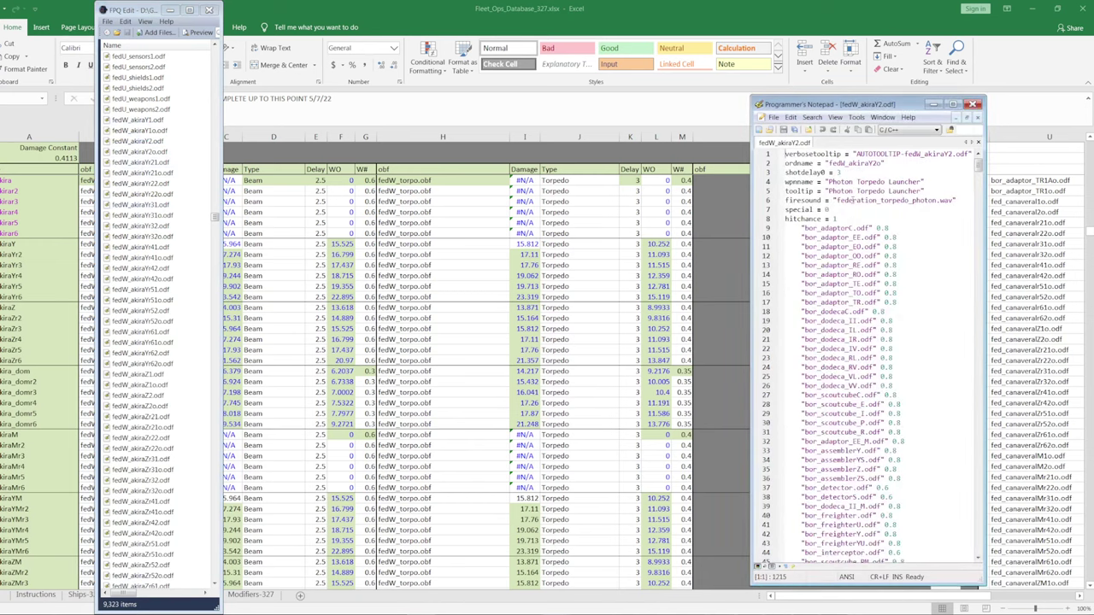
left_click(972, 104)
left_click(972, 104)
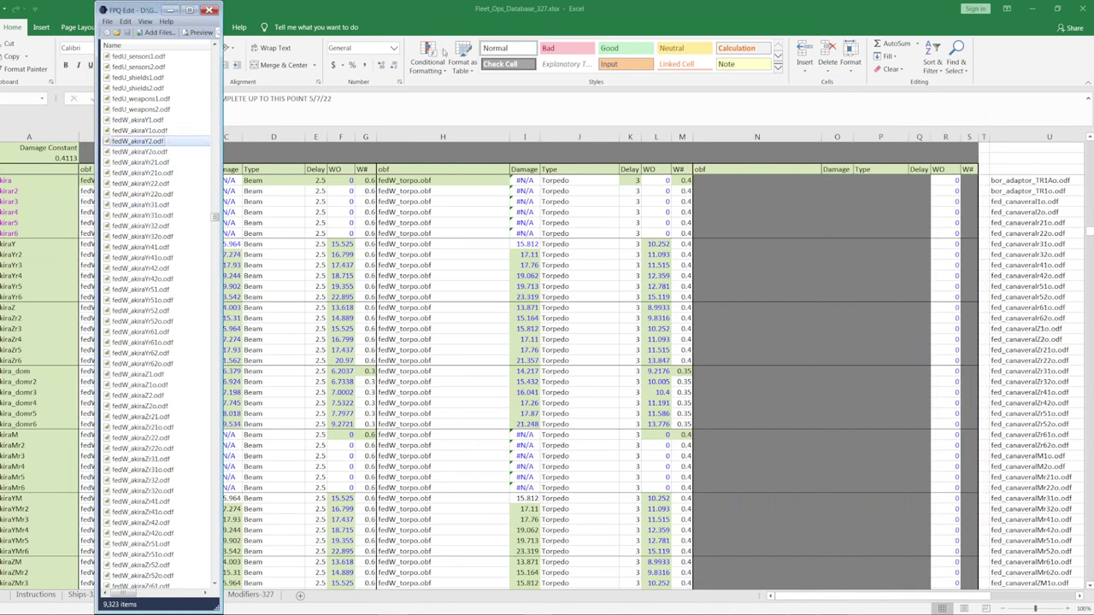
left_click(470, 17)
- Compare the rom_generix rows in Weapons-327 with the Off cells of nfer_marauder and rom_generixY to rom_generixYr6 in Ships-327
scroll(52, 402, "down", 9)
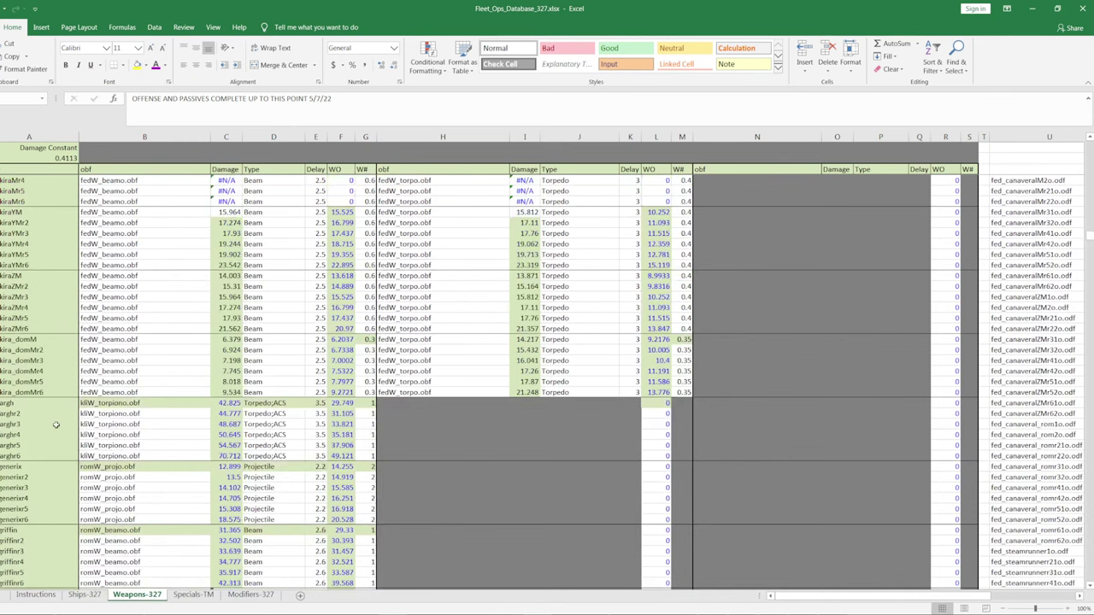
scroll(287, 401, "down", 7)
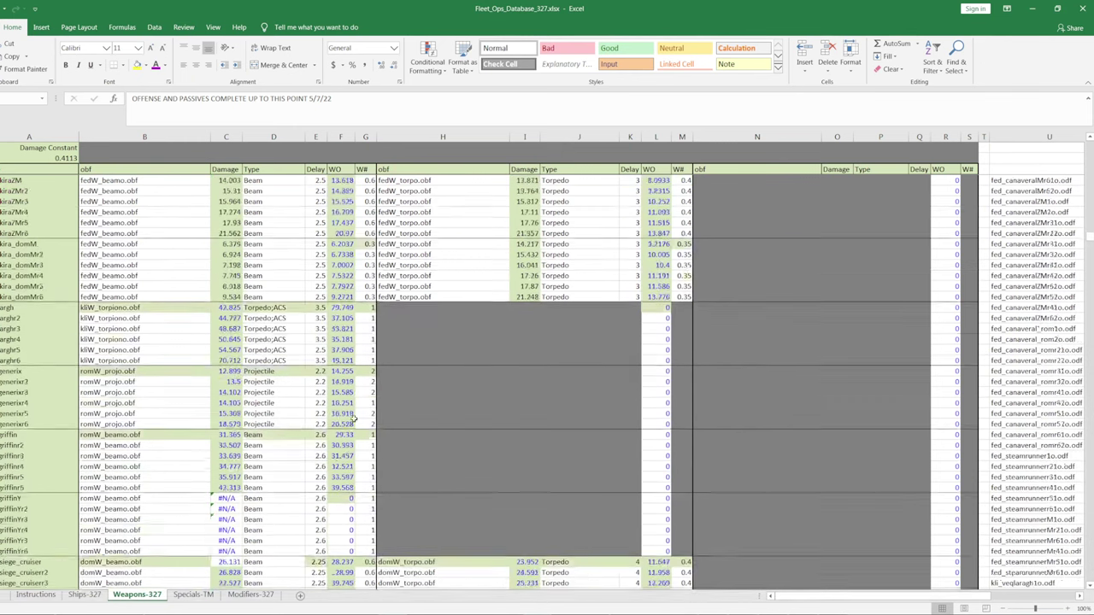
scroll(295, 377, "up", 4)
left_click(83, 594)
left_click(373, 350)
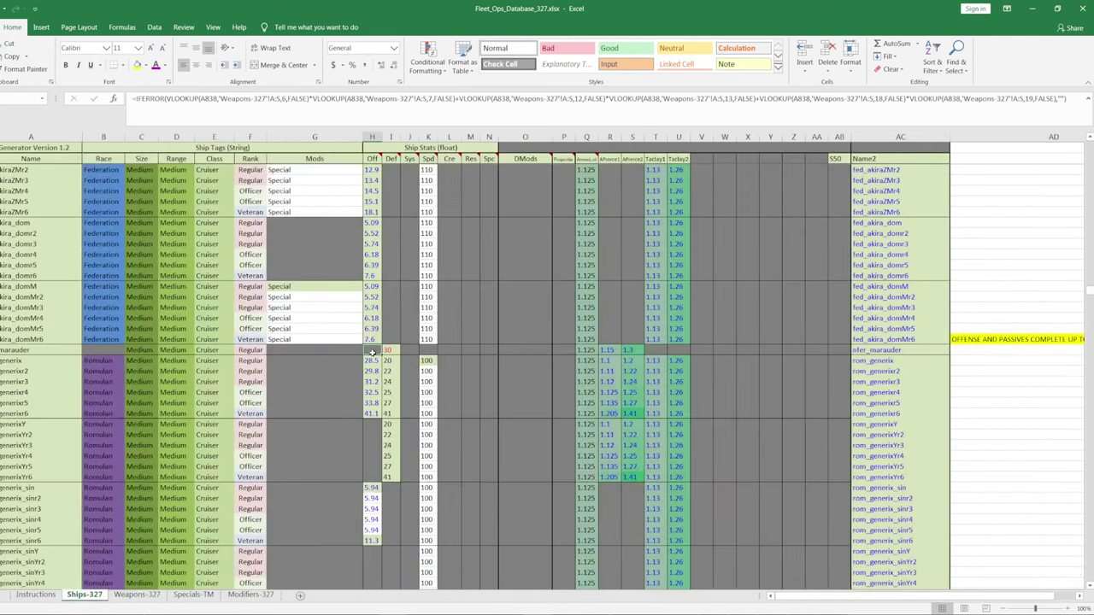
left_click_drag(376, 424, 372, 493)
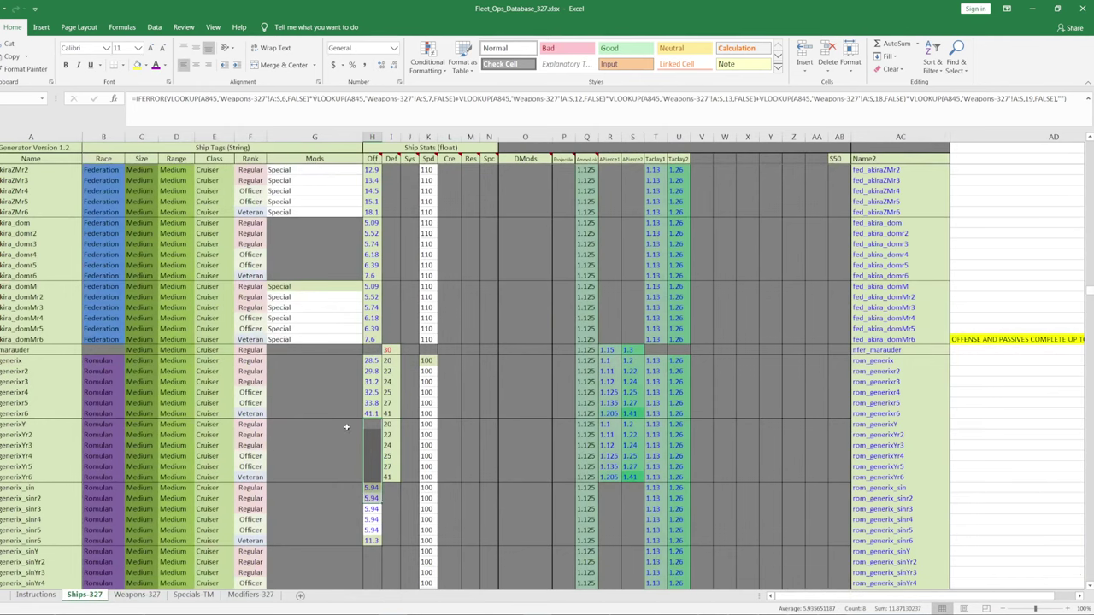
left_click(313, 391)
scroll(76, 448, "down", 1)
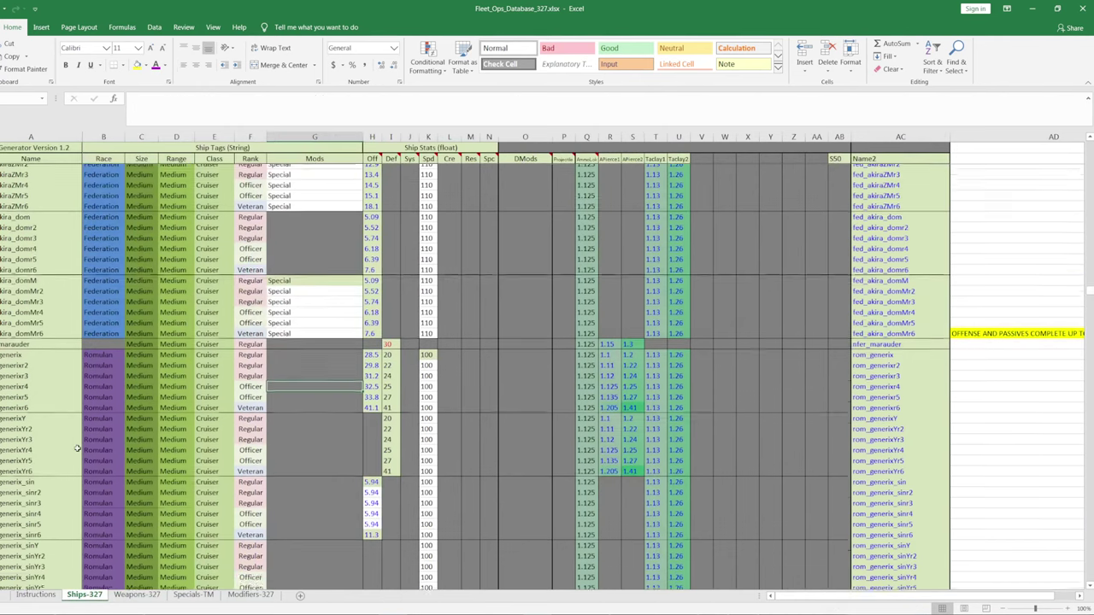
scroll(77, 449, "down", 2)
left_click_drag(17, 360, 850, 419)
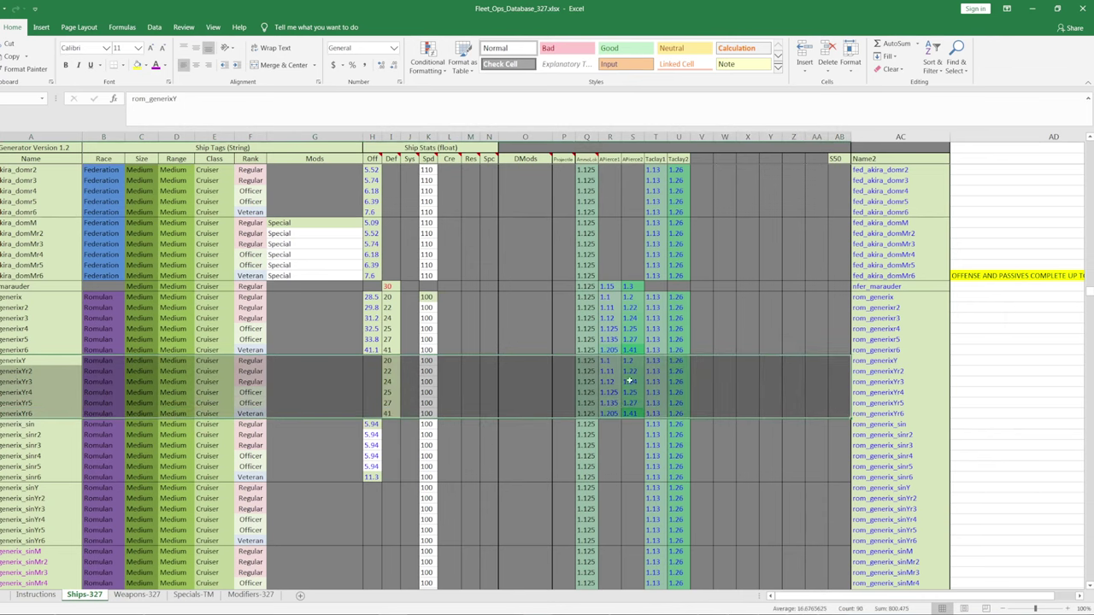
- In Weapons-327, insert a copy of the six rom_generix rows above rom_griffin, shifting the cells down
left_click(135, 593)
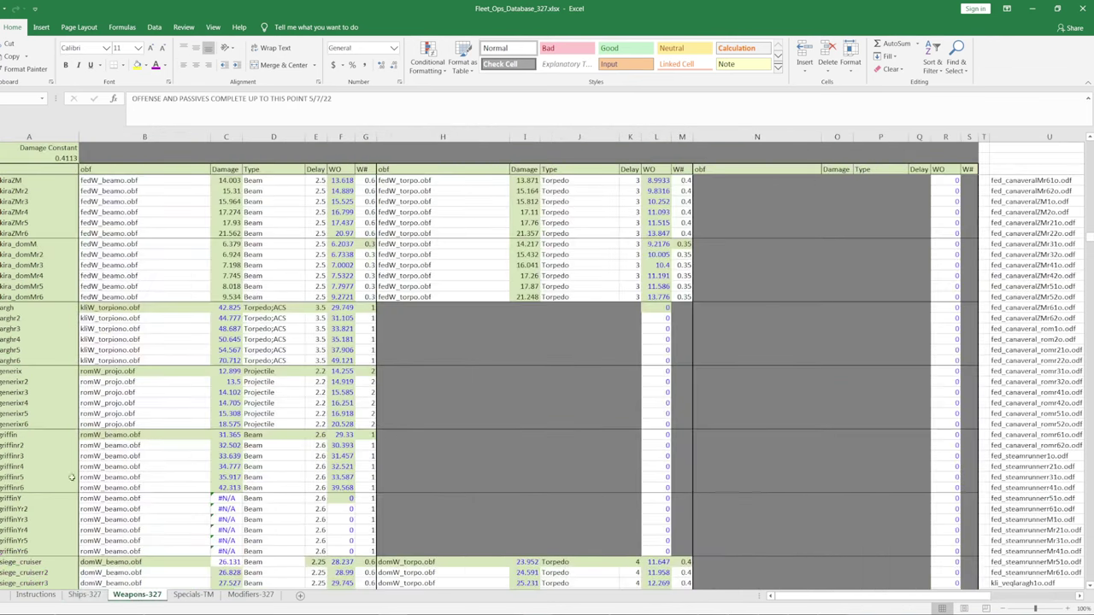
left_click_drag(12, 373, 946, 425)
right_click(428, 387)
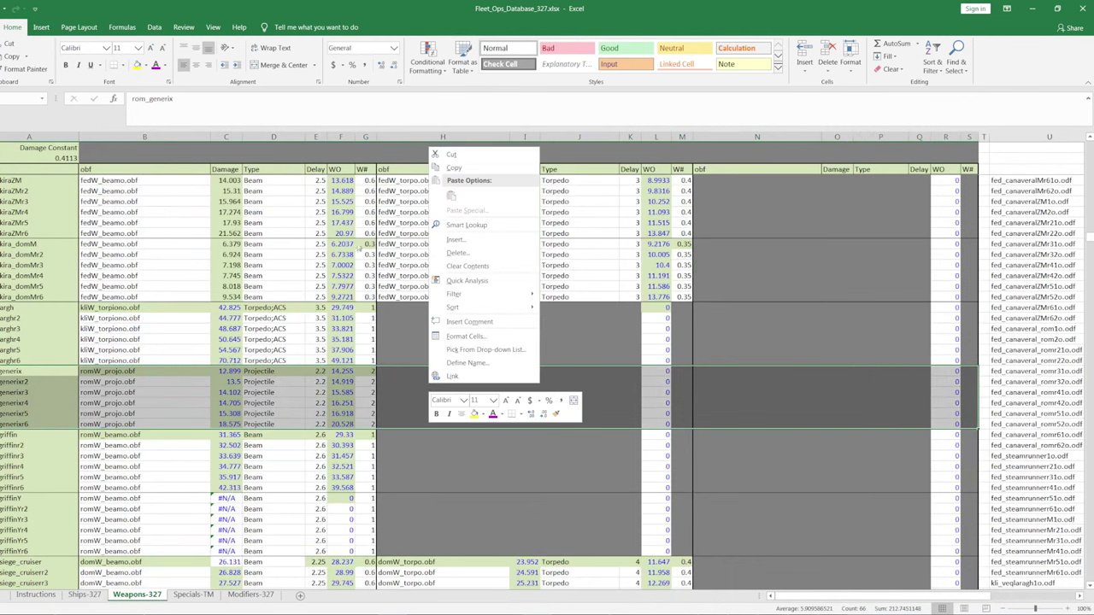
left_click(454, 168)
left_click(19, 435)
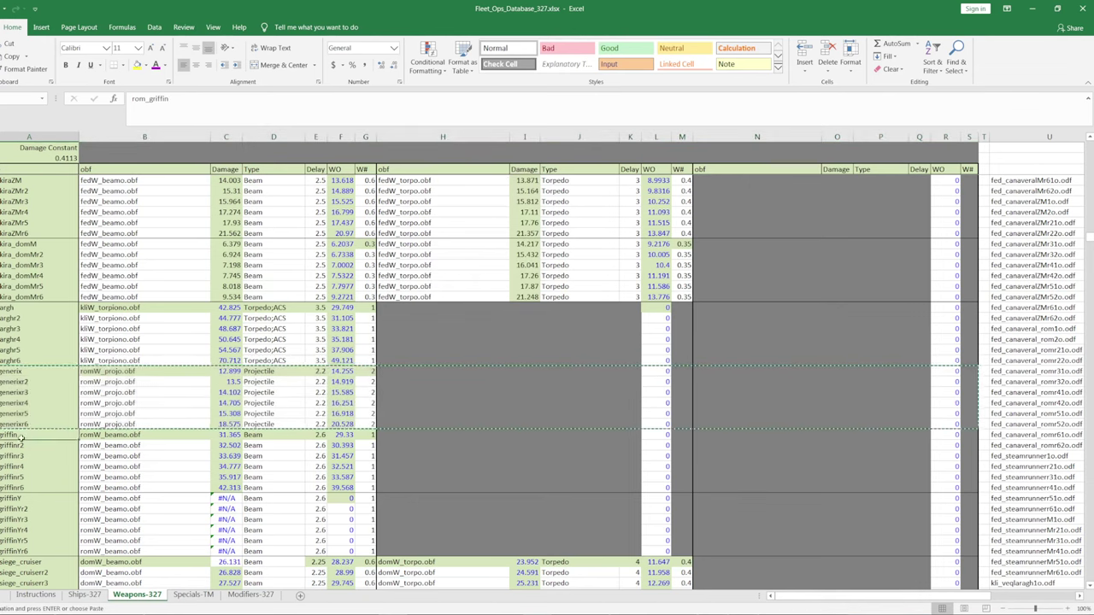
right_click(21, 438)
left_click(82, 295)
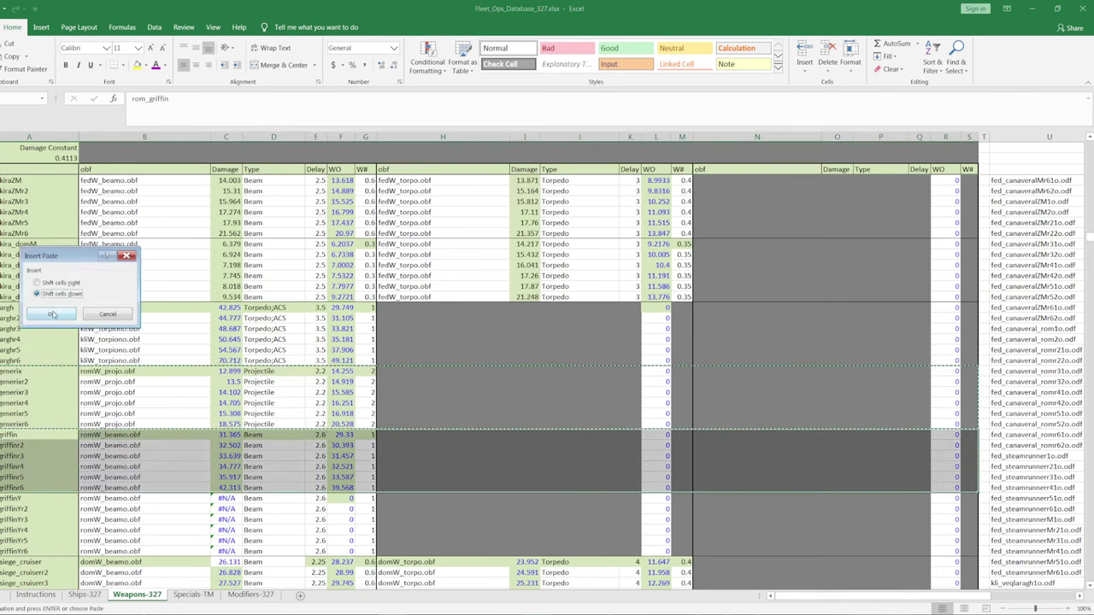
left_click(74, 313)
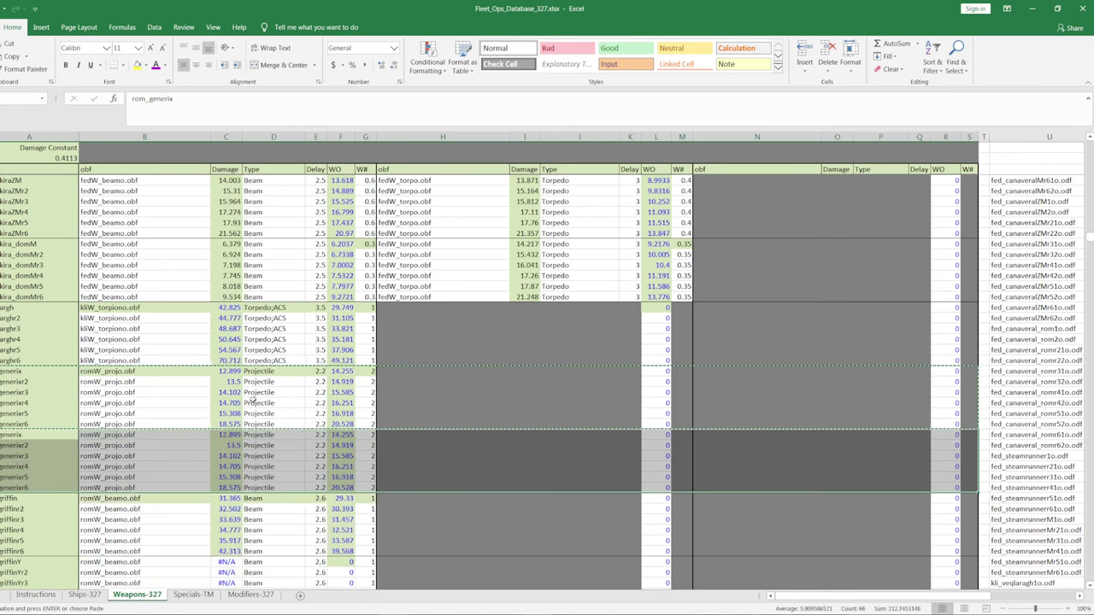
- In the six copied rom_generix names in Weapons-327, replace 'rix' with 'rixY' throughout the selection
left_click_drag(47, 437, 37, 487)
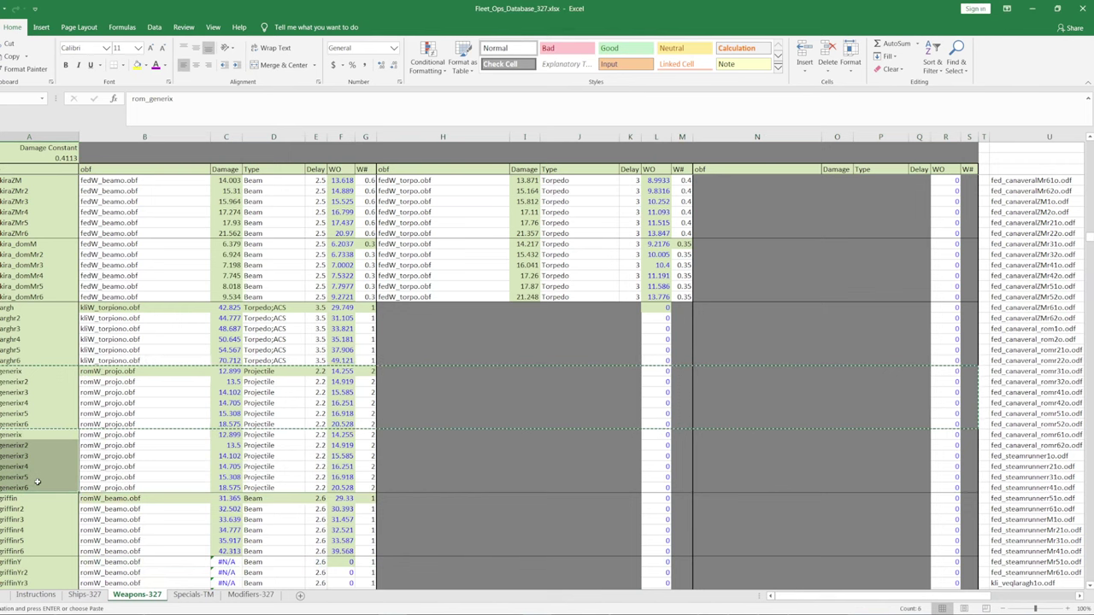
key("ctrl+h")
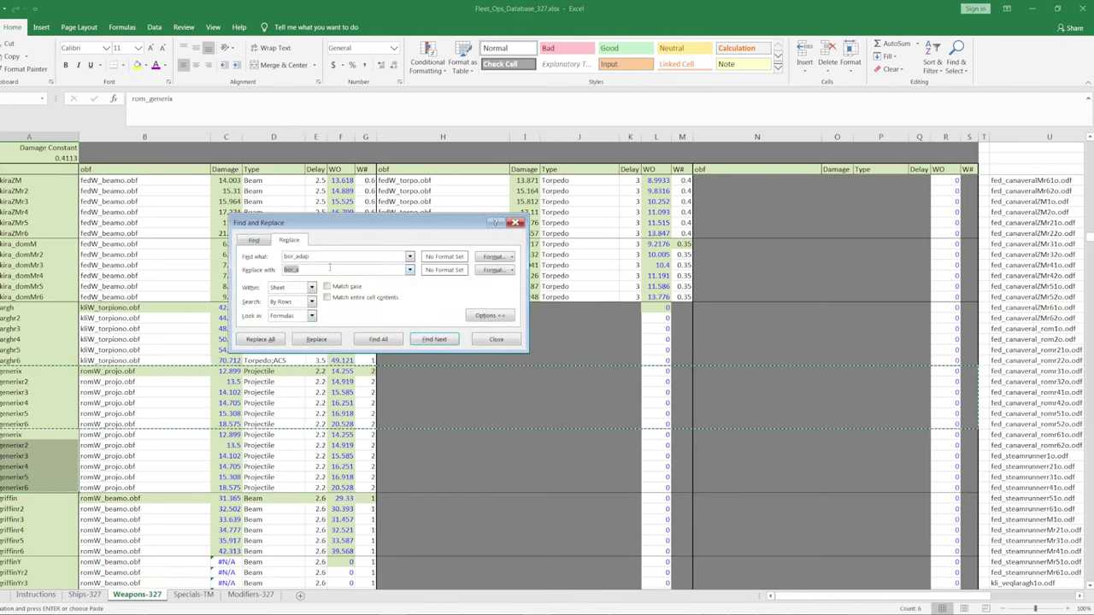
key("shift+Tab")
type("r")
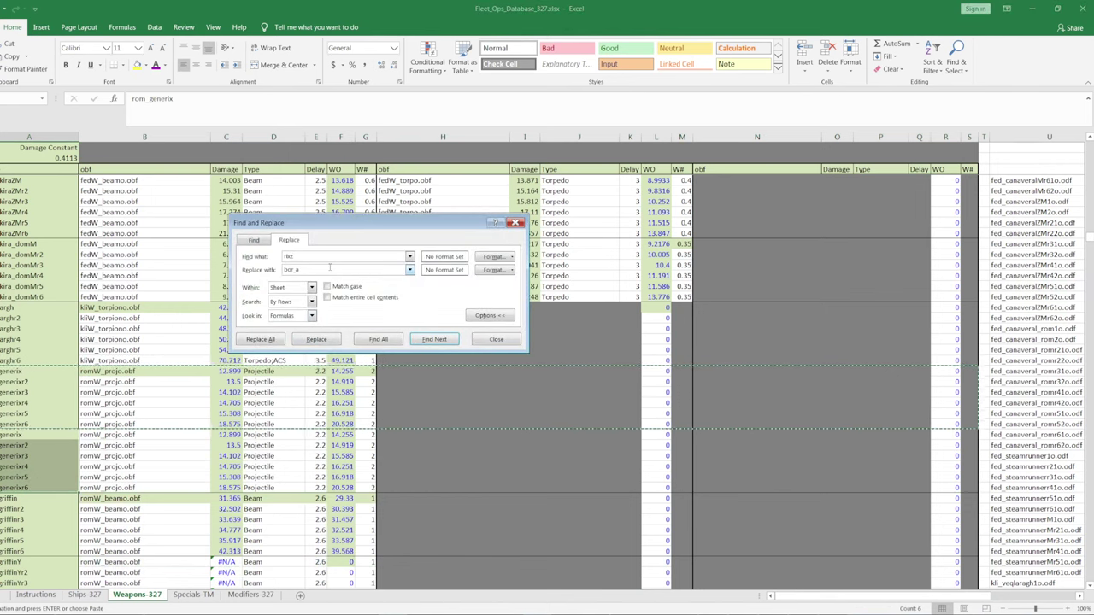
type("ix")
key("Tab")
type("r")
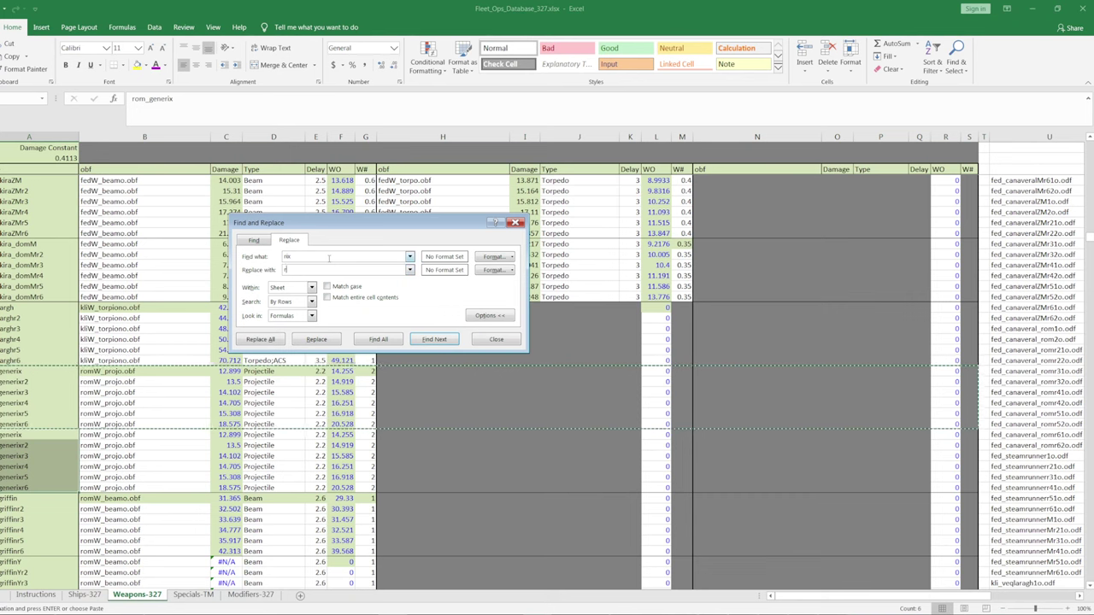
left_click(275, 343)
key("Return")
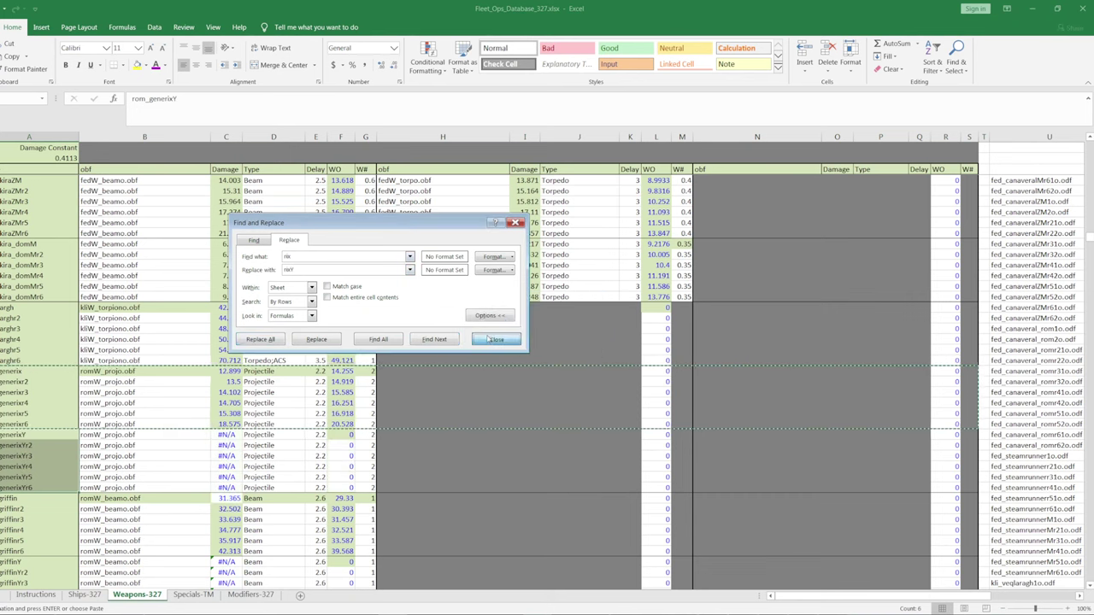
left_click(492, 340)
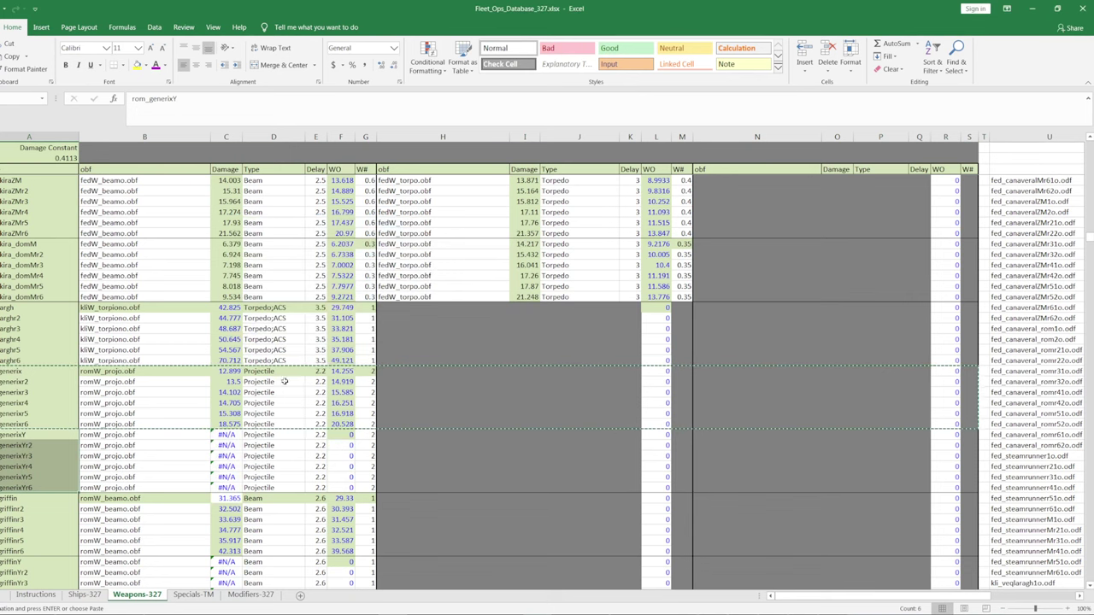
- Examine the Delay, W# and Damage cells of the generix and generixY rows in Weapons-327 against the Off cells in Ships-327
left_click(316, 371)
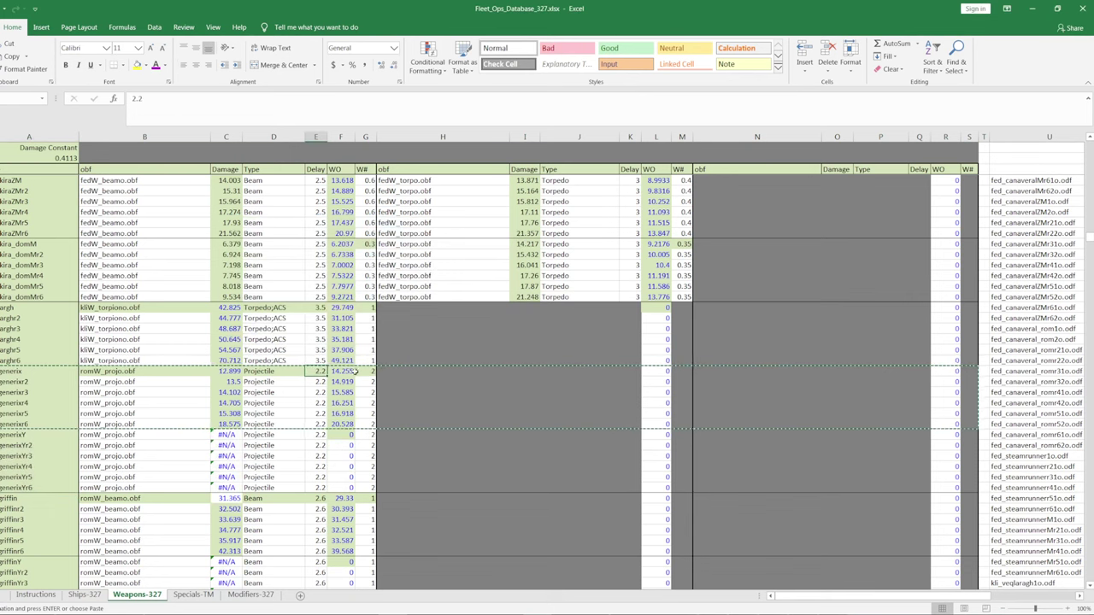
left_click(370, 434)
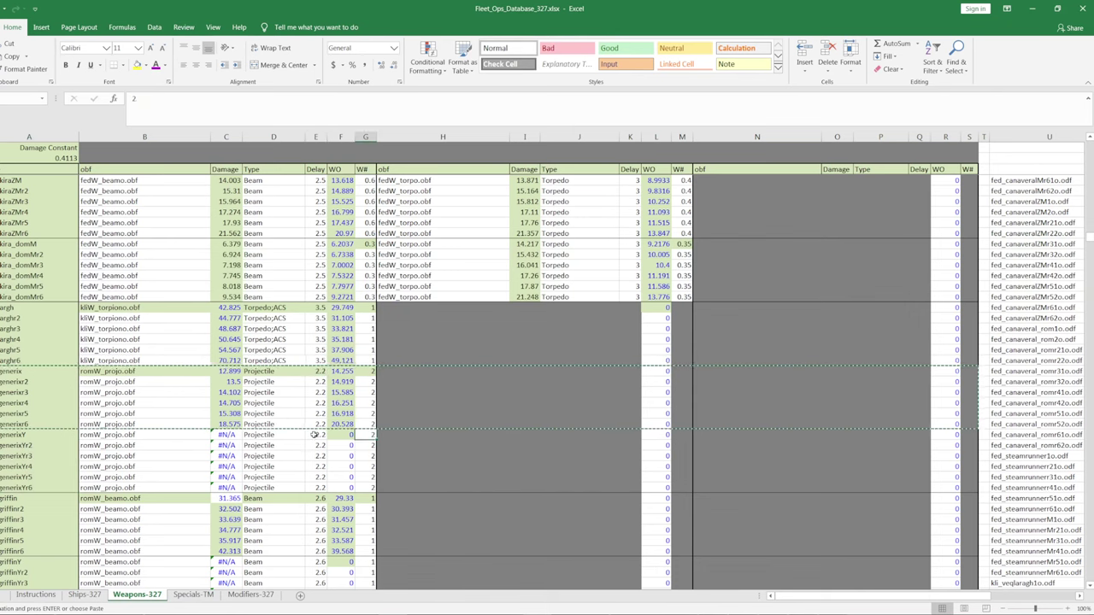
left_click(227, 434)
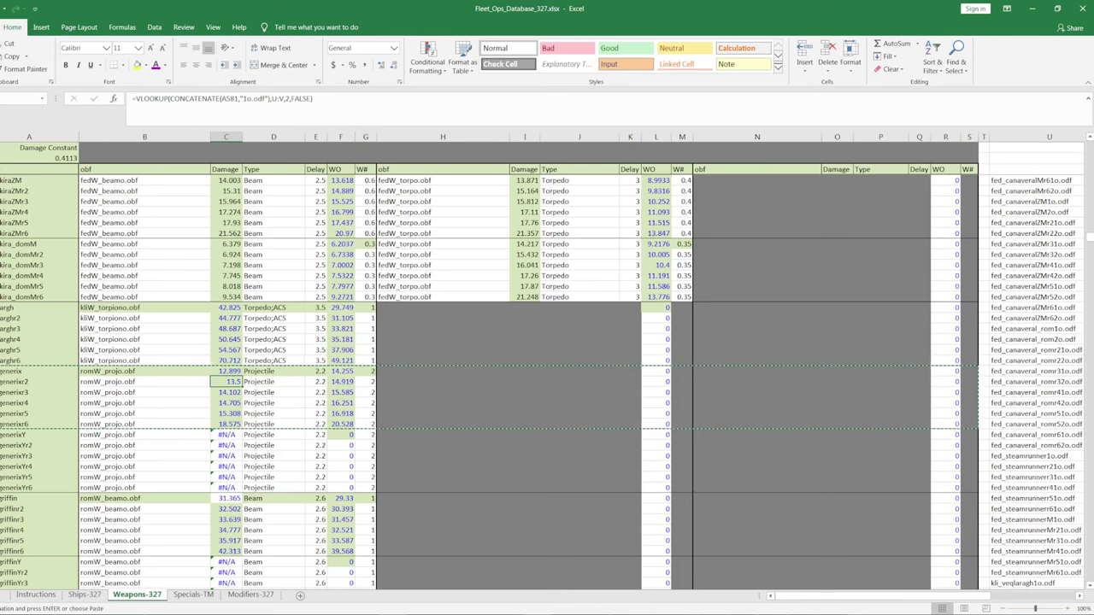
left_click(84, 595)
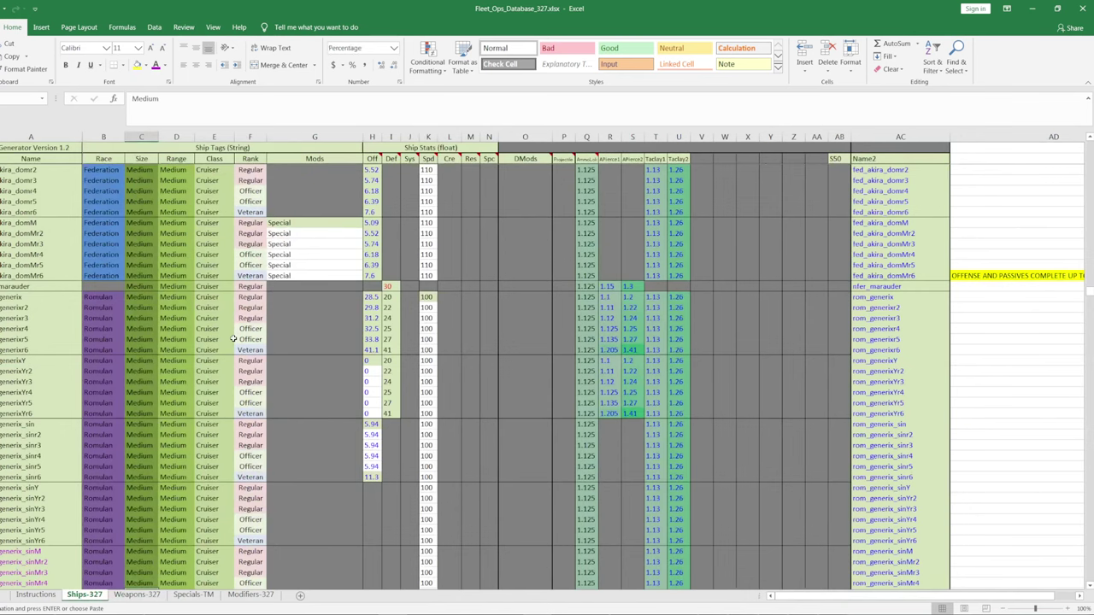
left_click(137, 595)
scroll(341, 309, "down", 3)
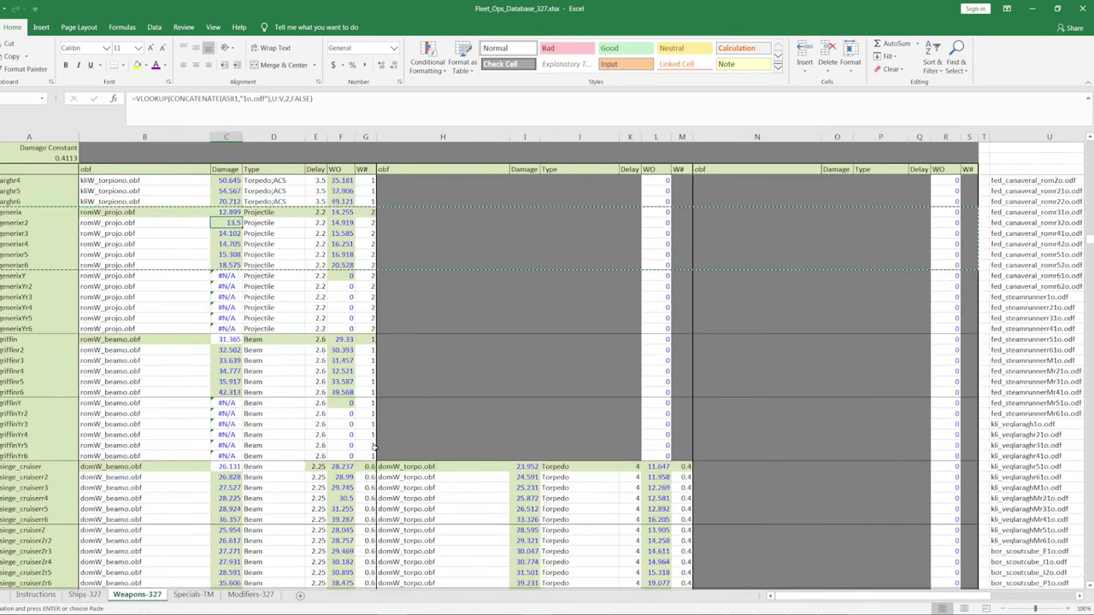
scroll(333, 385, "up", 2)
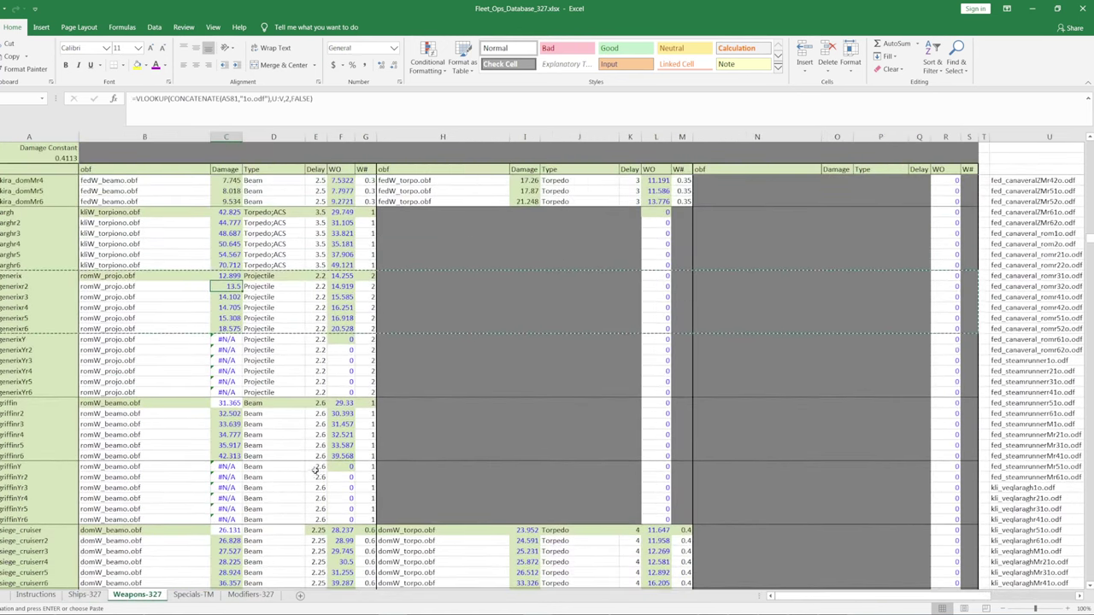
scroll(260, 404, "up", 1)
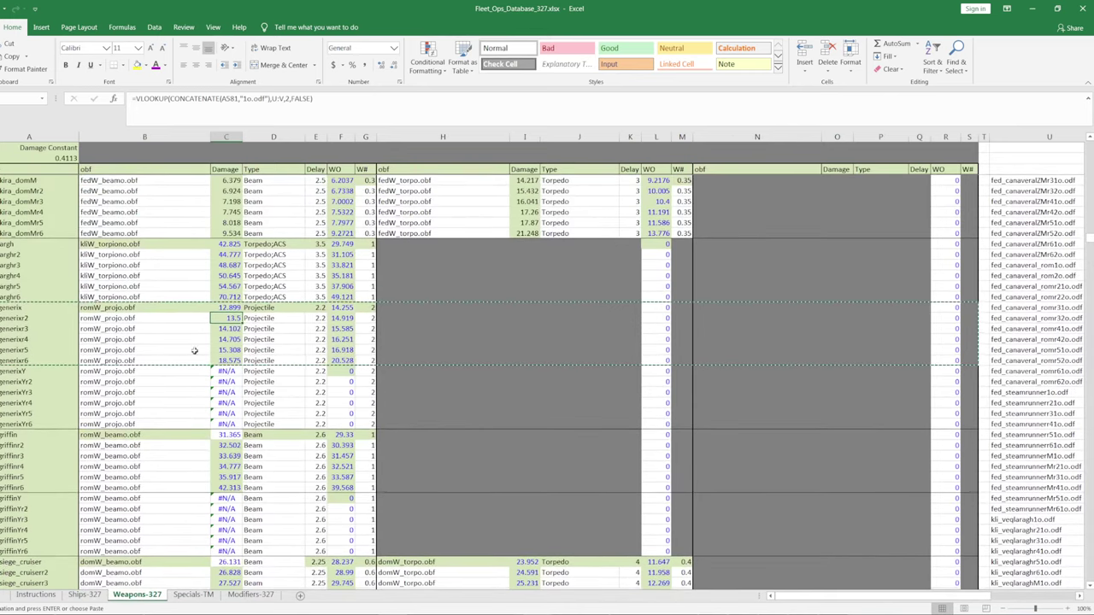
- Review the Off, Def and modifier columns throughout Ships-327, from the station rows at the end up to the first small ships
left_click(84, 594)
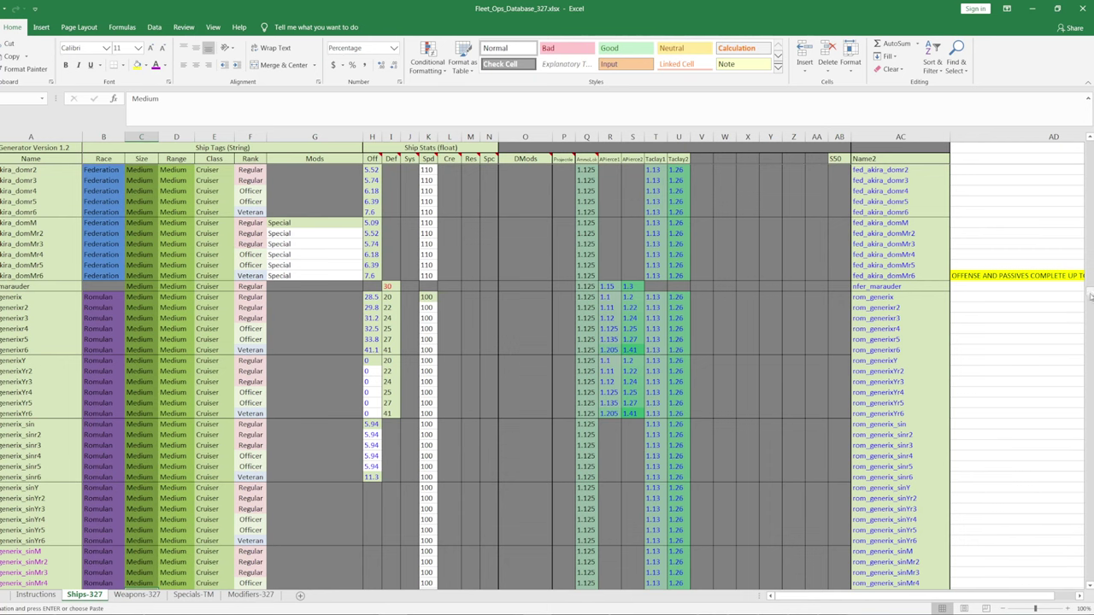
left_click_drag(1089, 296, 1090, 581)
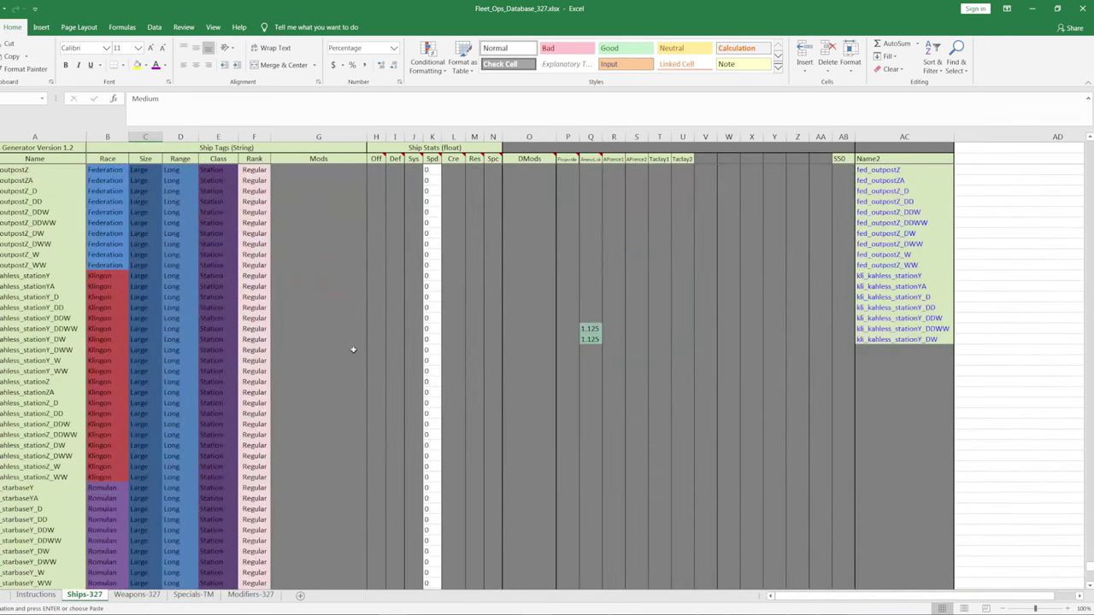
scroll(282, 395, "up", 15)
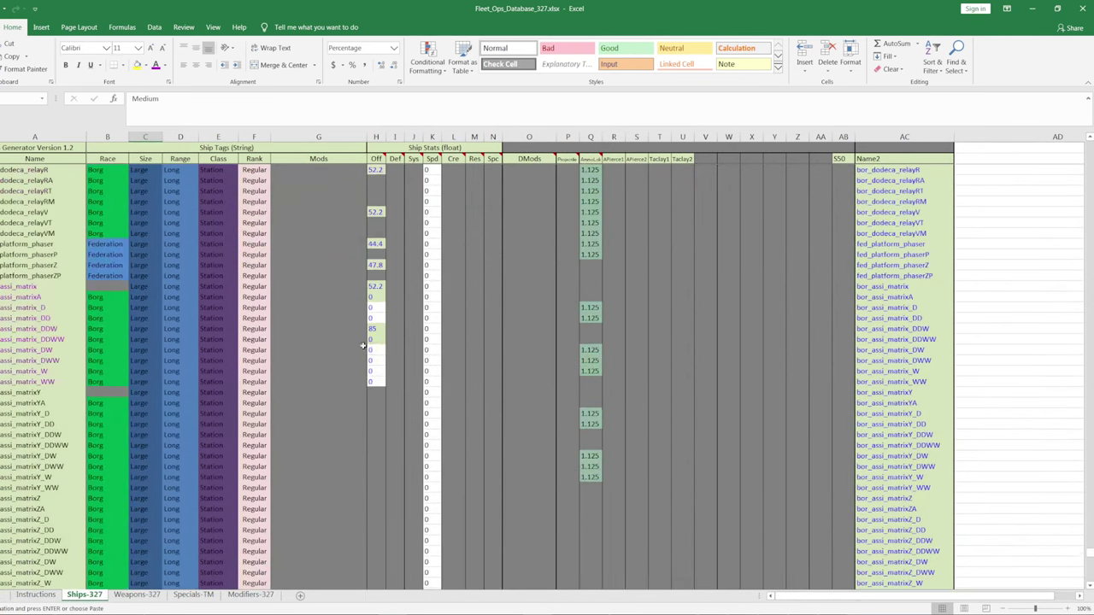
scroll(506, 369, "up", 11)
scroll(475, 376, "down", 9)
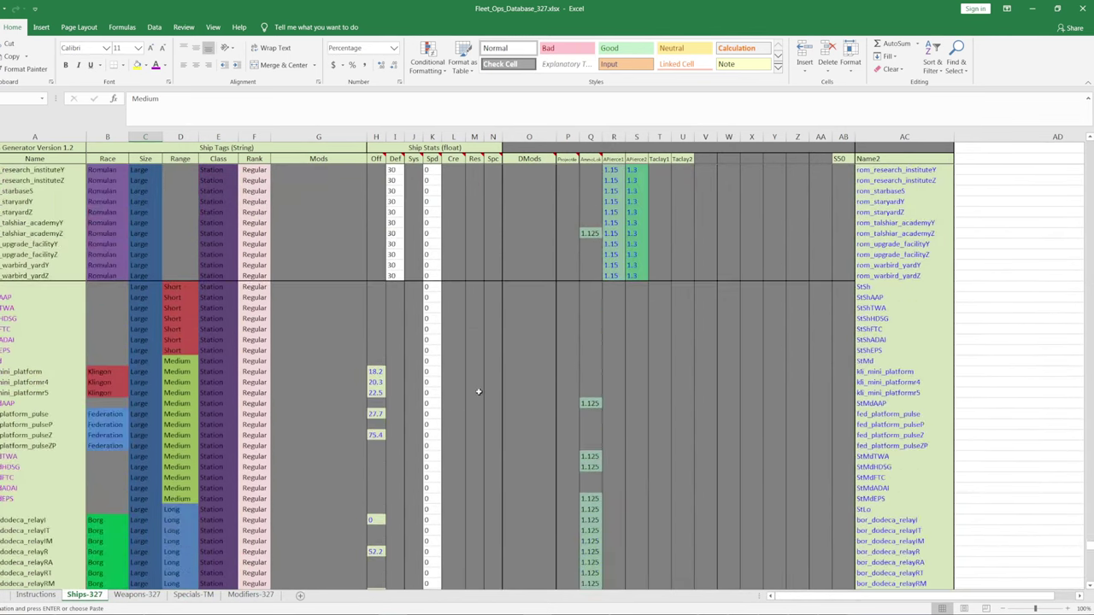
scroll(495, 385, "down", 1)
scroll(508, 378, "up", 1)
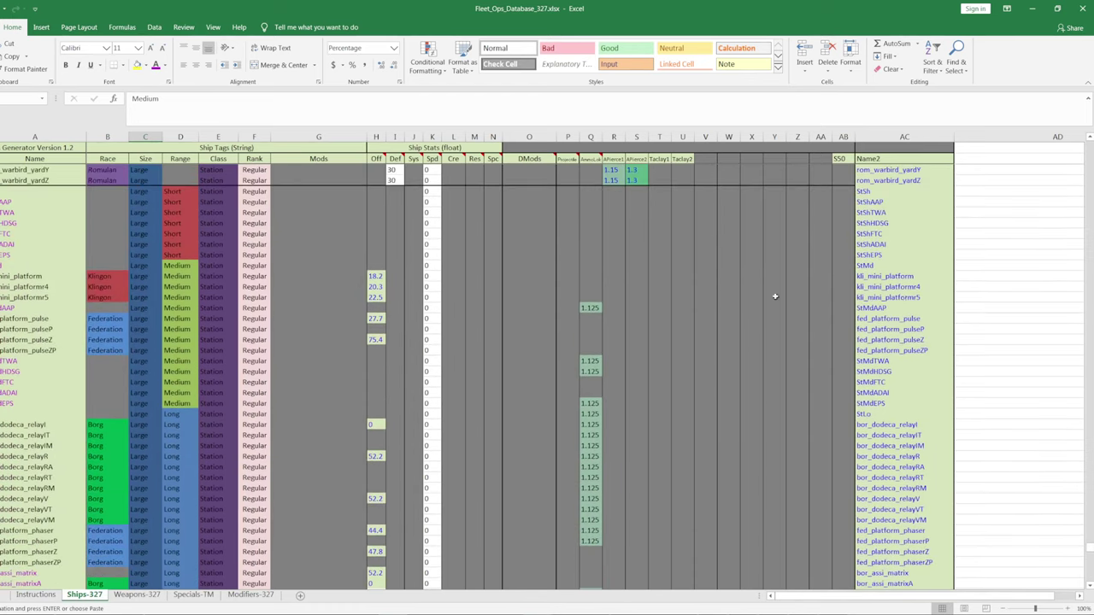
left_click_drag(1091, 540, 1056, 130)
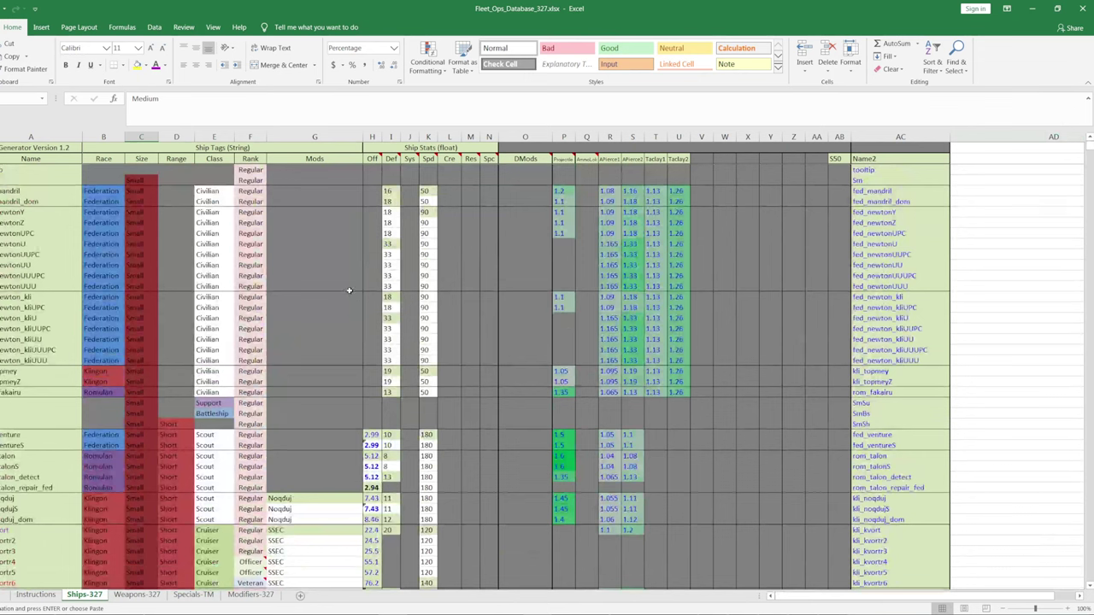
left_click(409, 296)
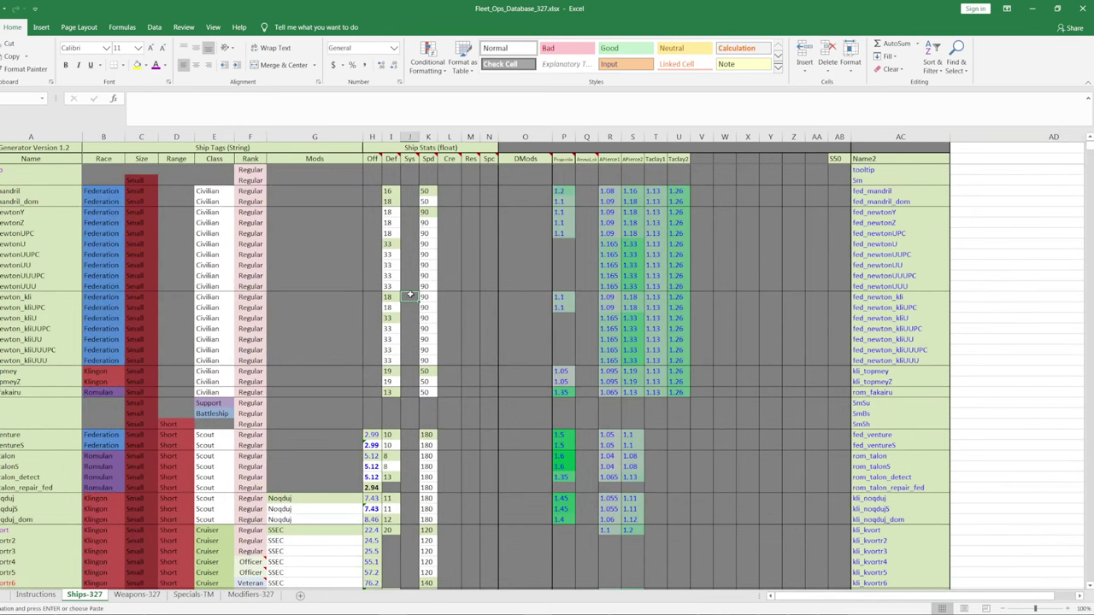
- Compare the two odf damage lists in columns U to Y of Weapons-327, including the orange-filled cells, along the sheet
left_click(137, 594)
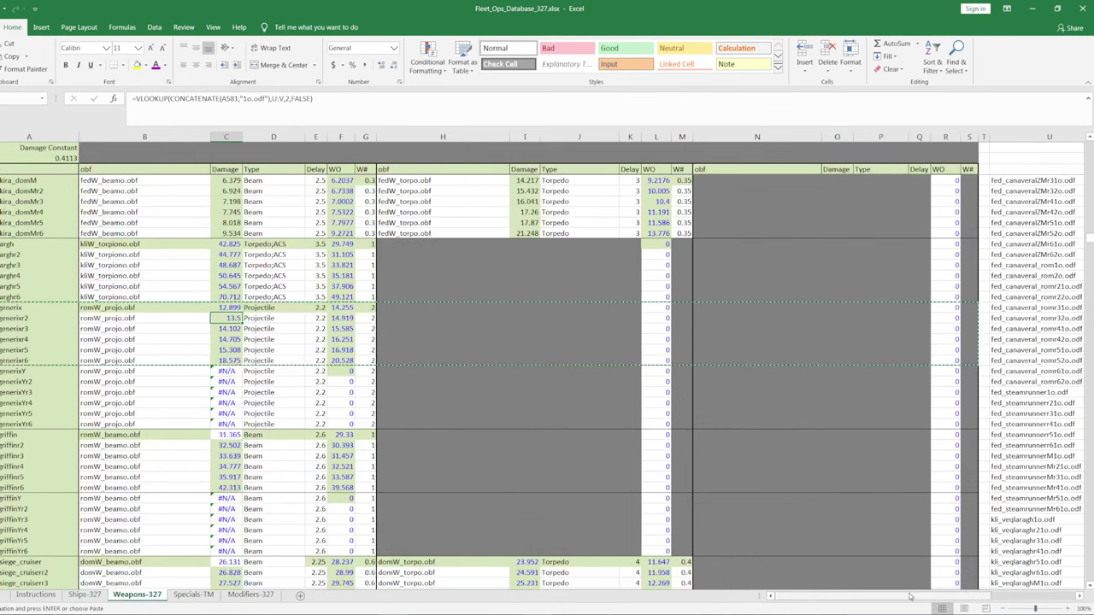
left_click_drag(829, 604, 953, 604)
scroll(1068, 256, "down", 7)
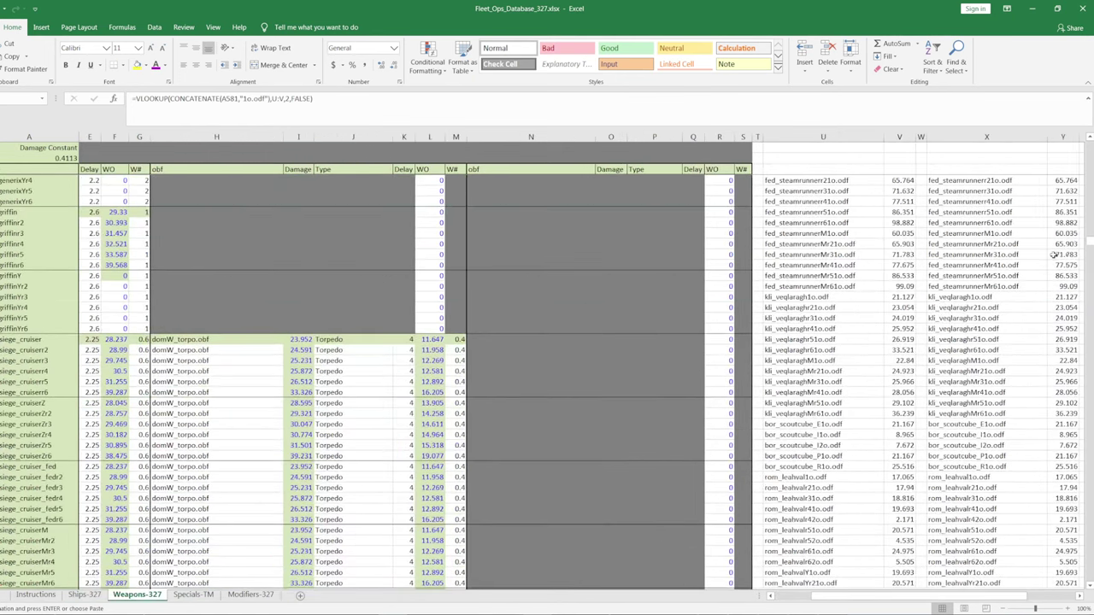
left_click_drag(1087, 245, 1087, 251)
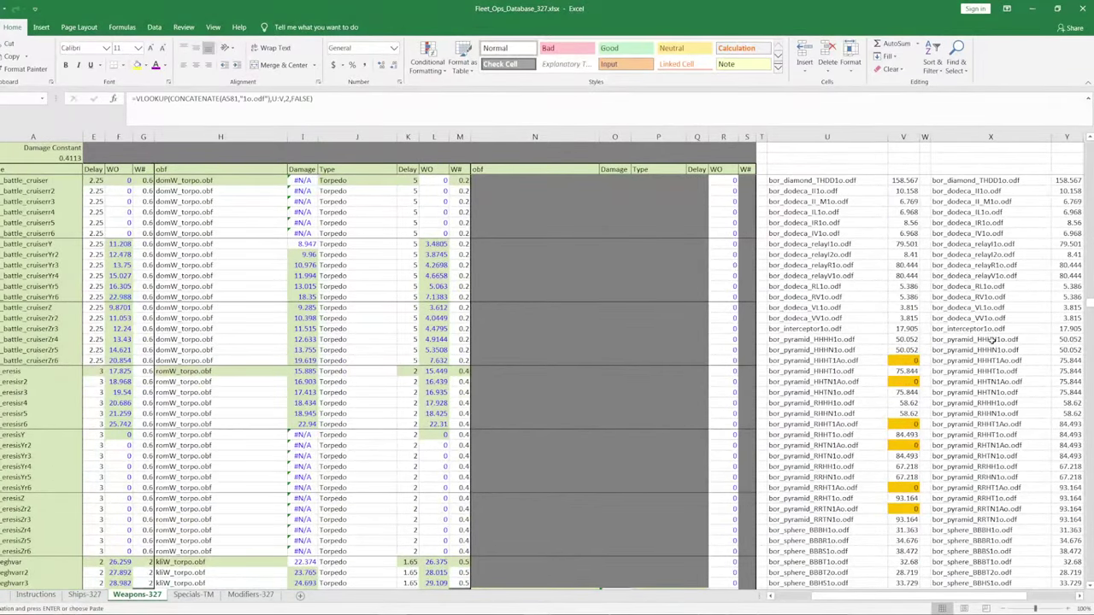
scroll(855, 357, "down", 15)
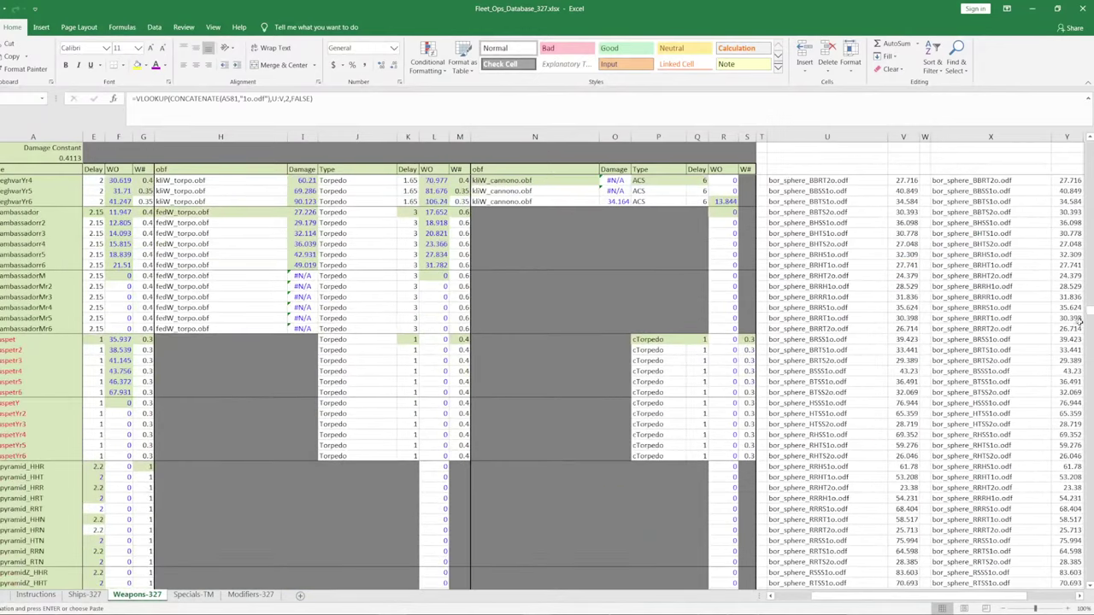
left_click_drag(1089, 312, 1089, 313)
scroll(794, 397, "down", 5)
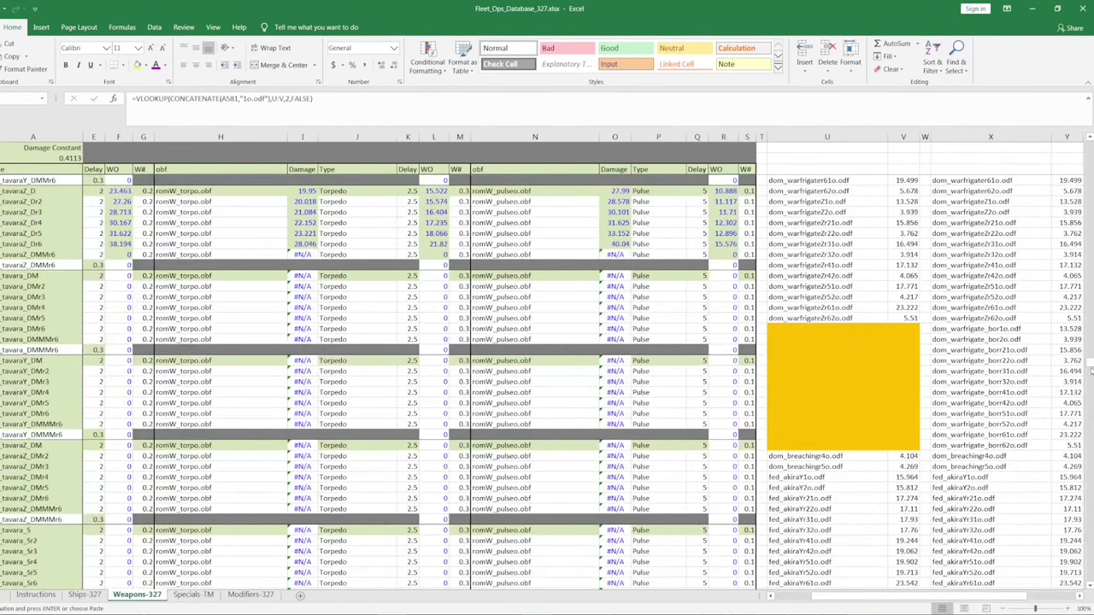
left_click_drag(1090, 369, 1090, 373)
- Try an orange-filled note to a colleague saying 'I worked on your stuff' above the odf list in column U, and undo it
right_click(603, 285)
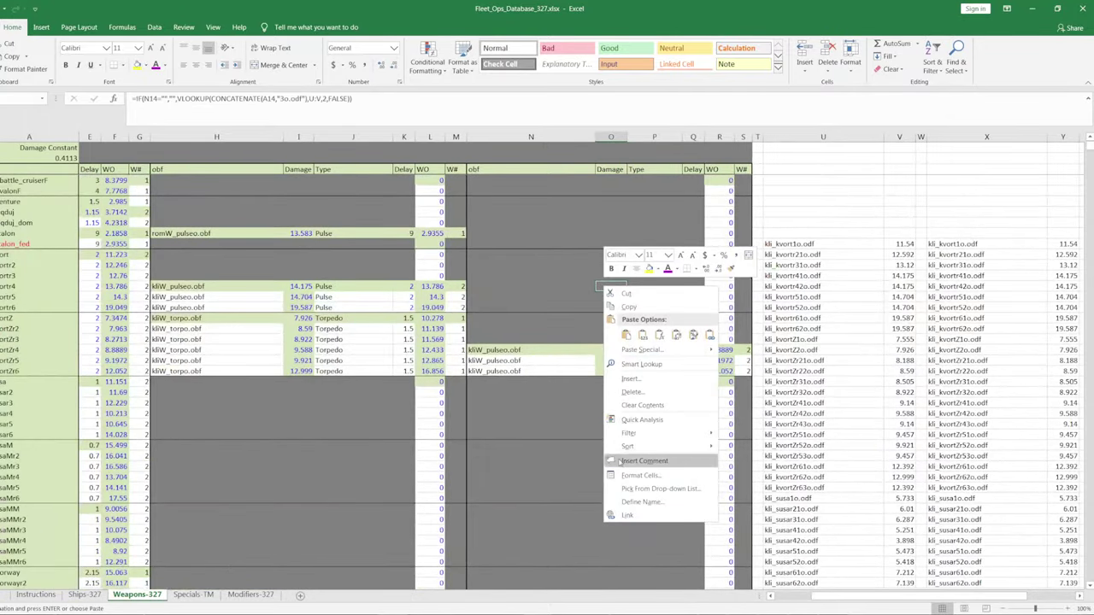
left_click(786, 213)
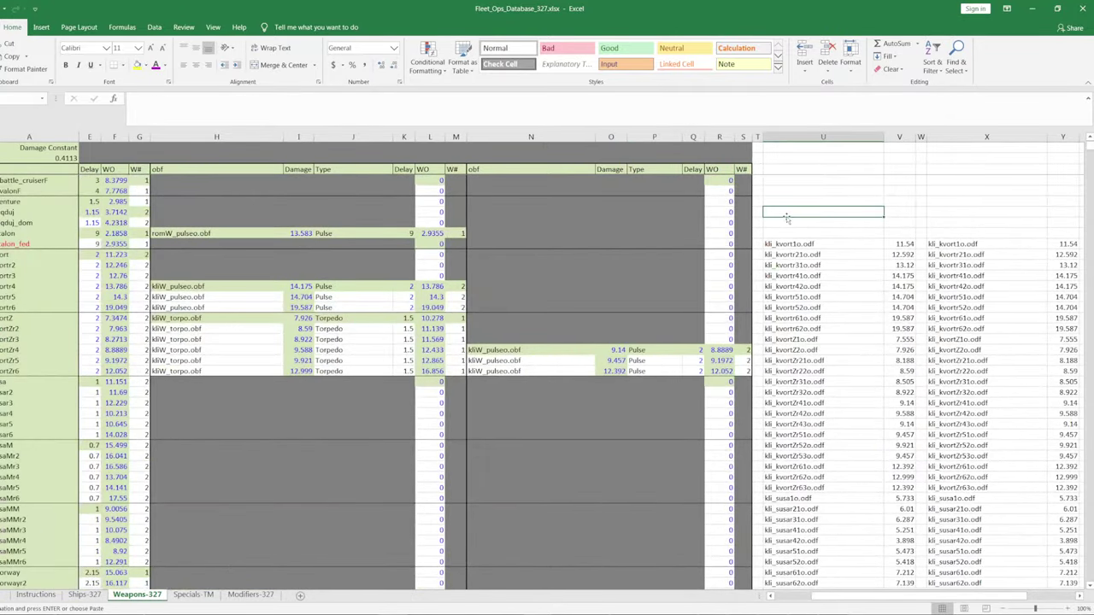
type("hey Trytpci")
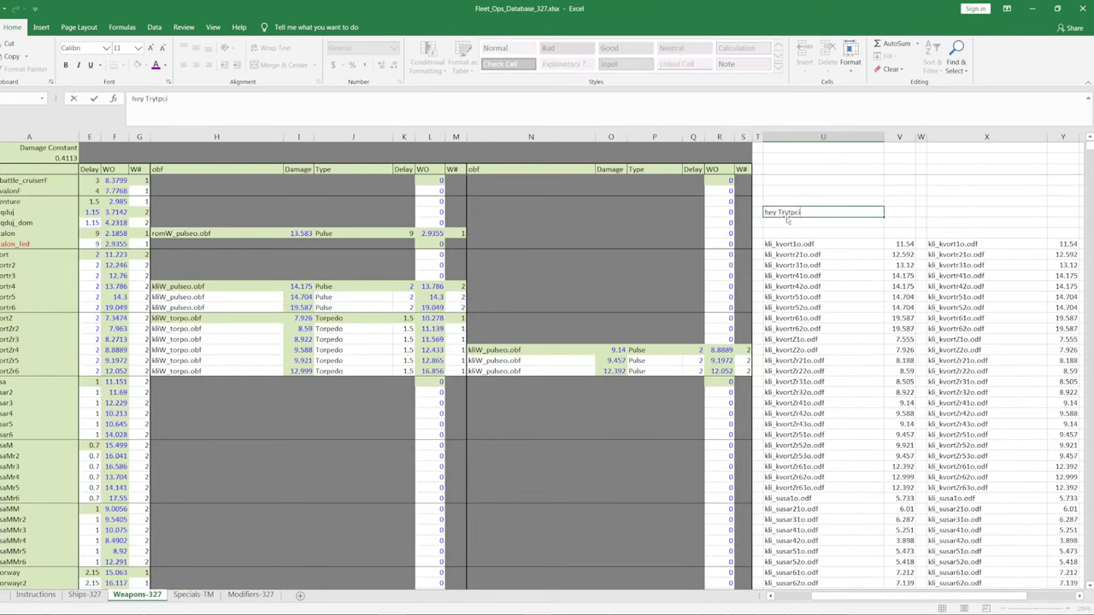
type(" I worked on your stuff")
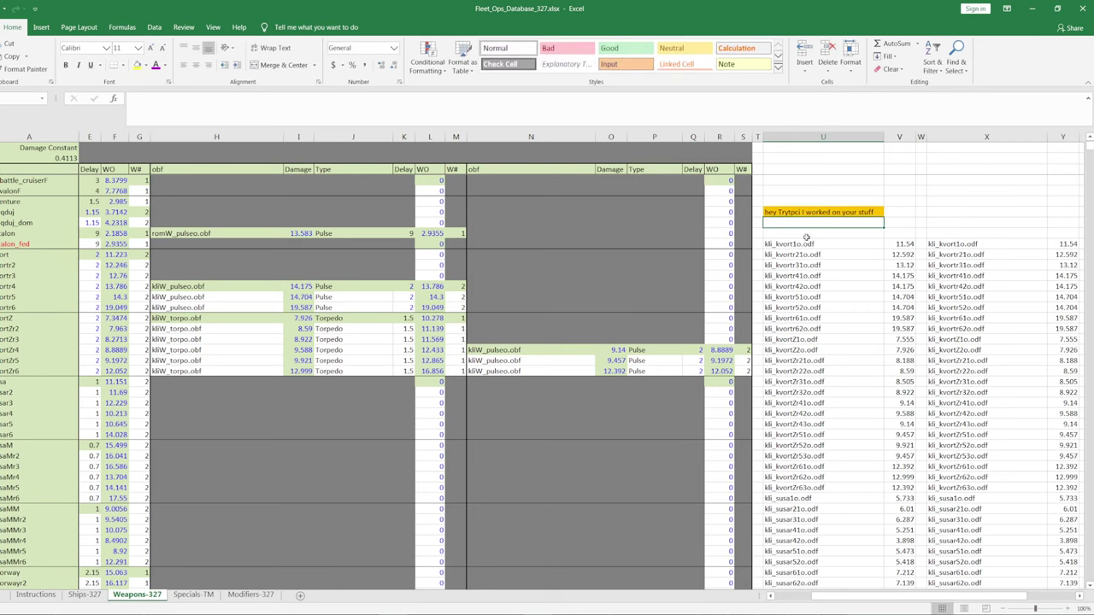
left_click(821, 210)
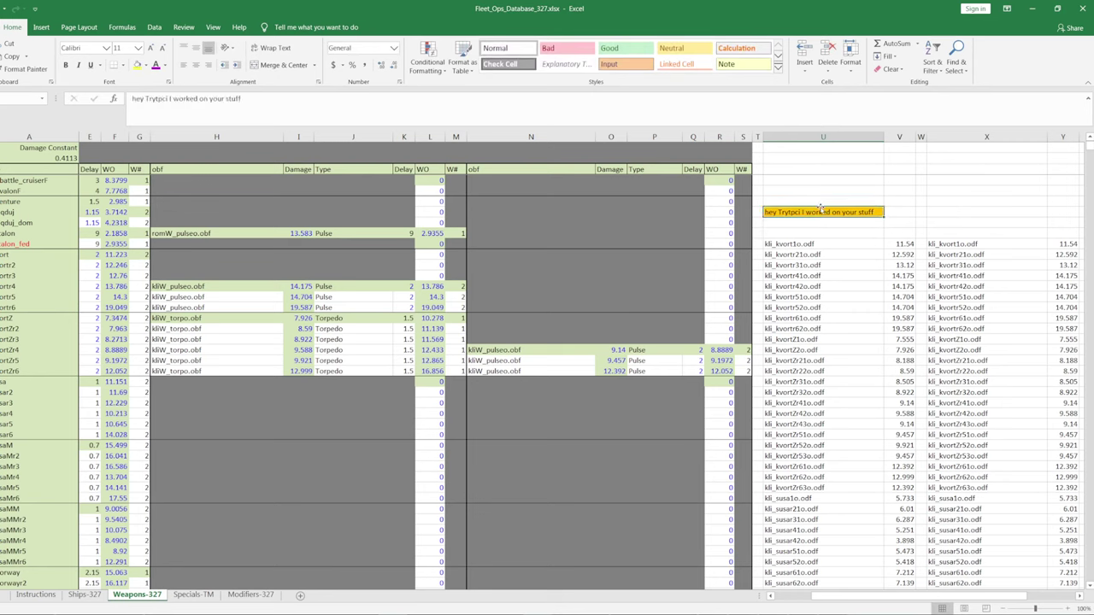
key("ctrl+z")
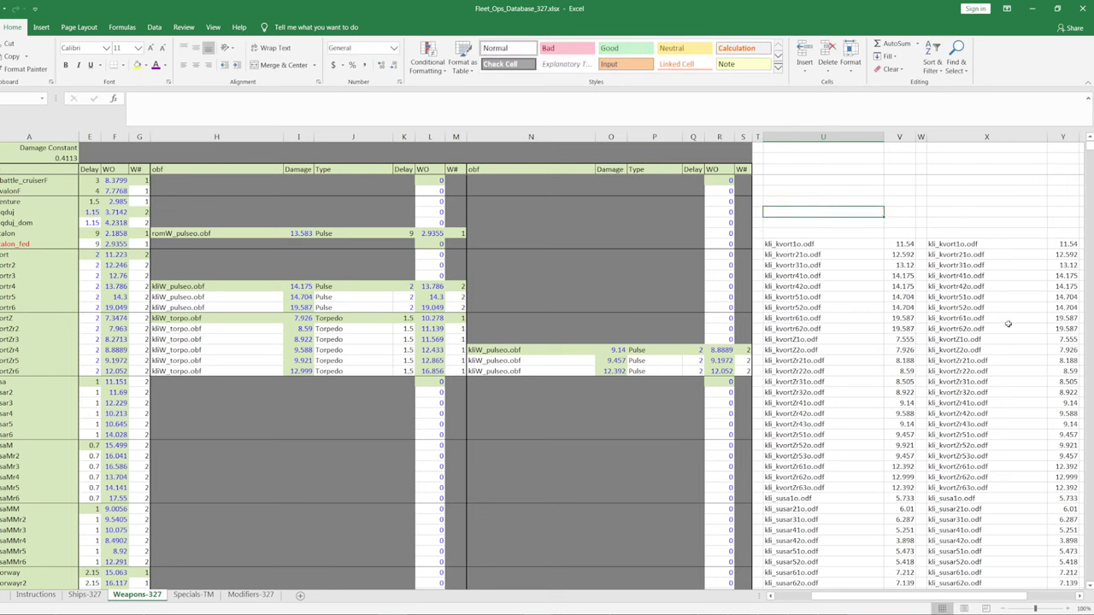